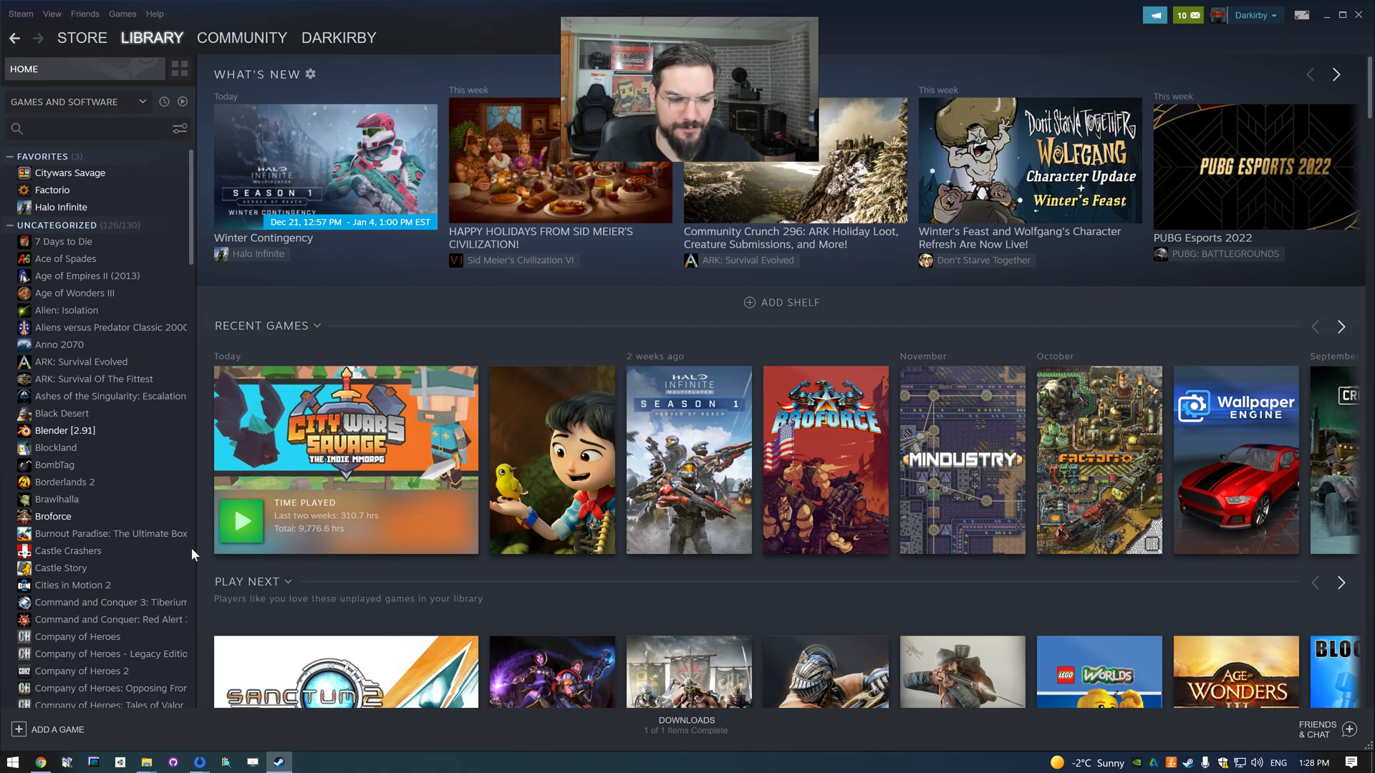
Search Windows for "variable" and open the system Environment Variables dialog, moving it clear of the webcam area.
left_click(41, 762)
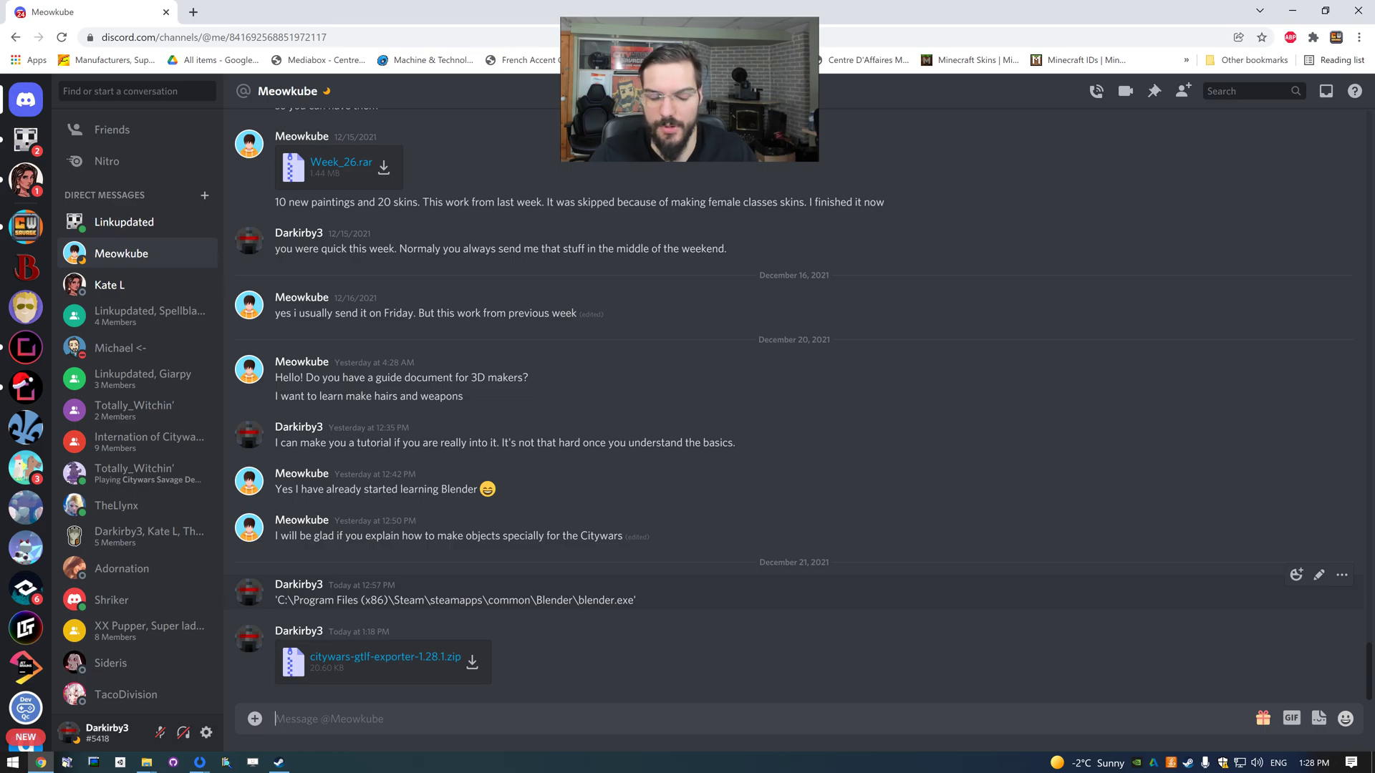
left_click(6, 765)
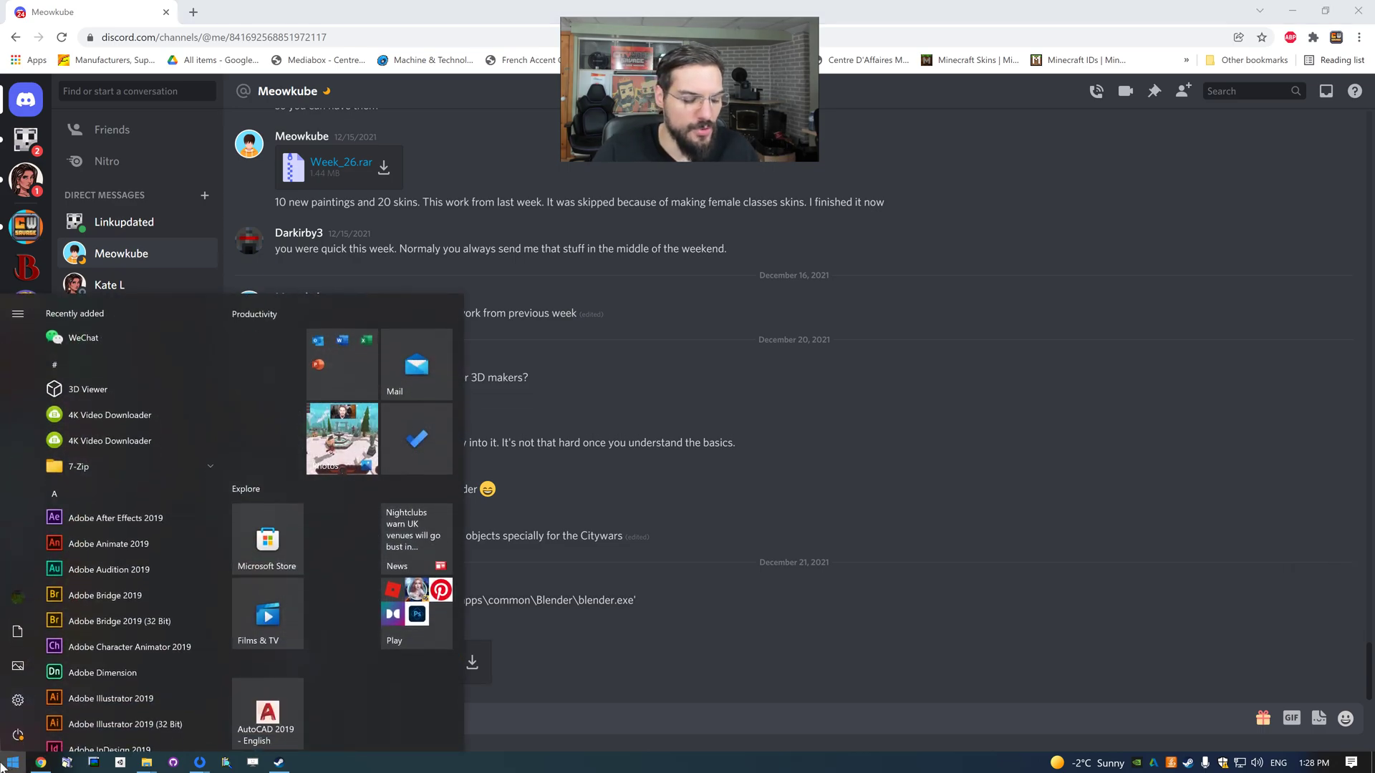
type("vs")
key("BackSpace")
key("BackSpace")
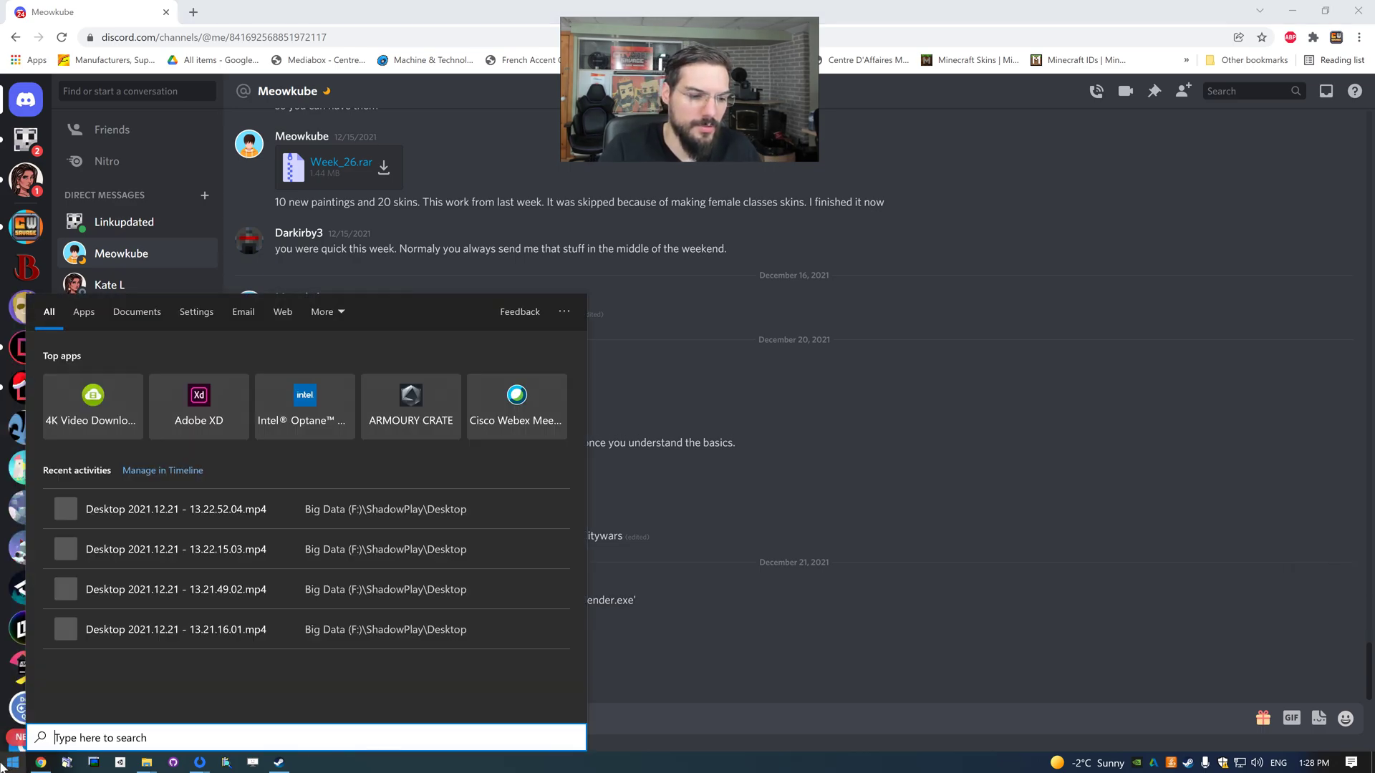
type("variable")
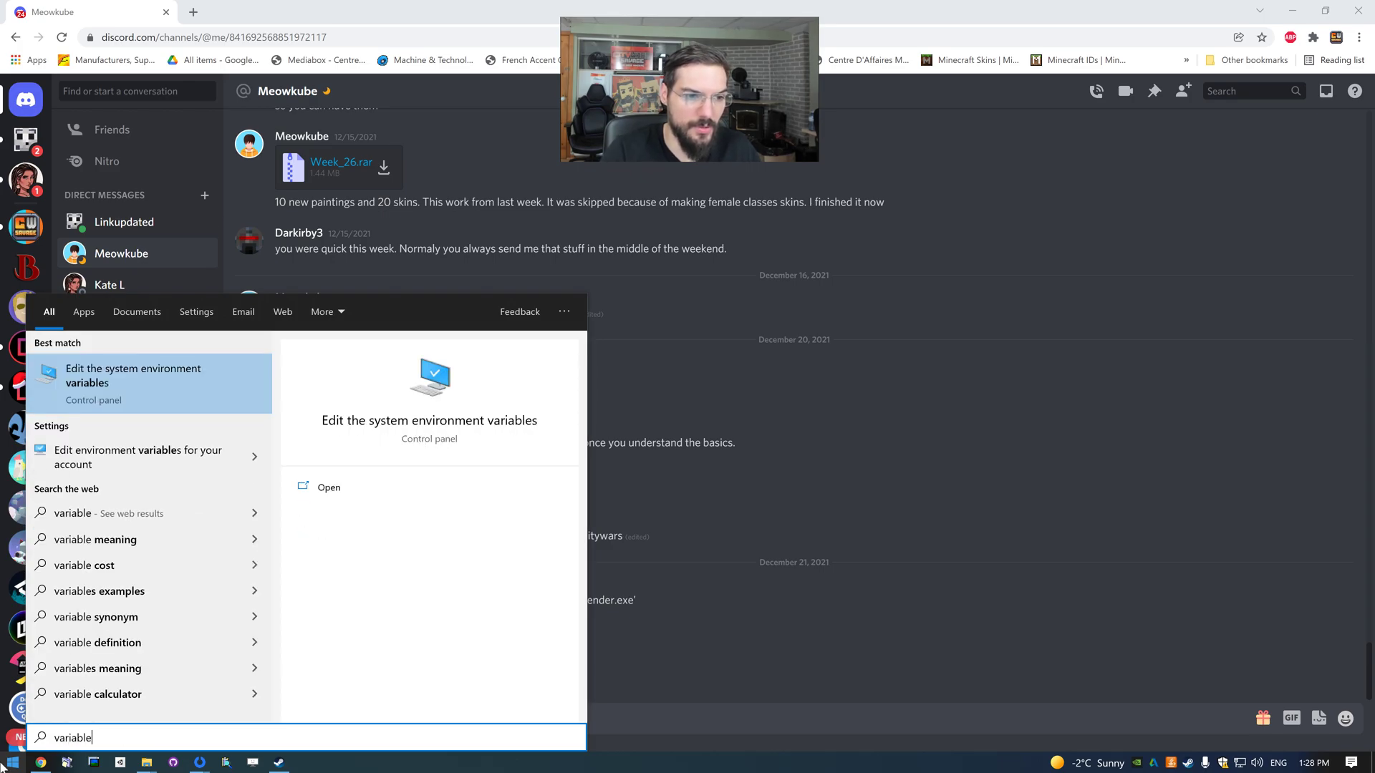
left_click(146, 371)
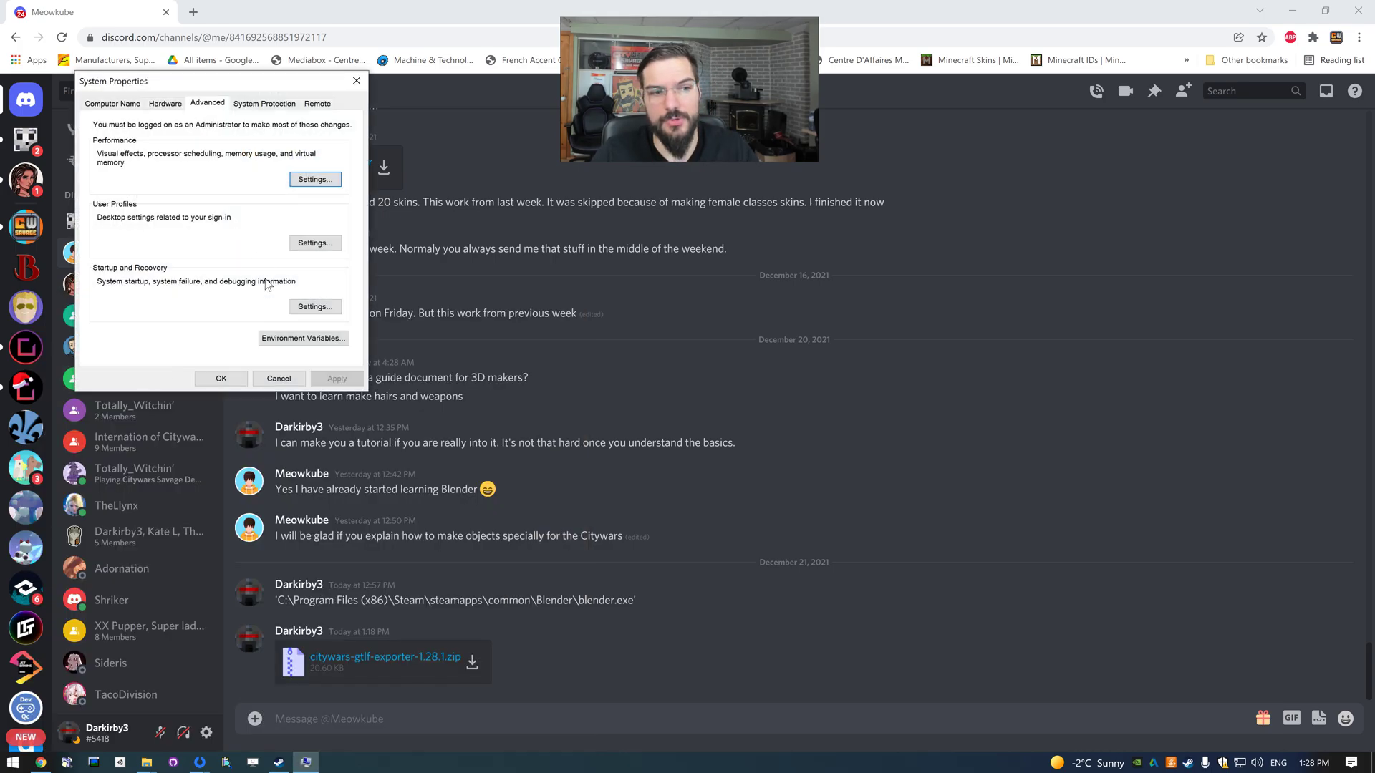
left_click(306, 341)
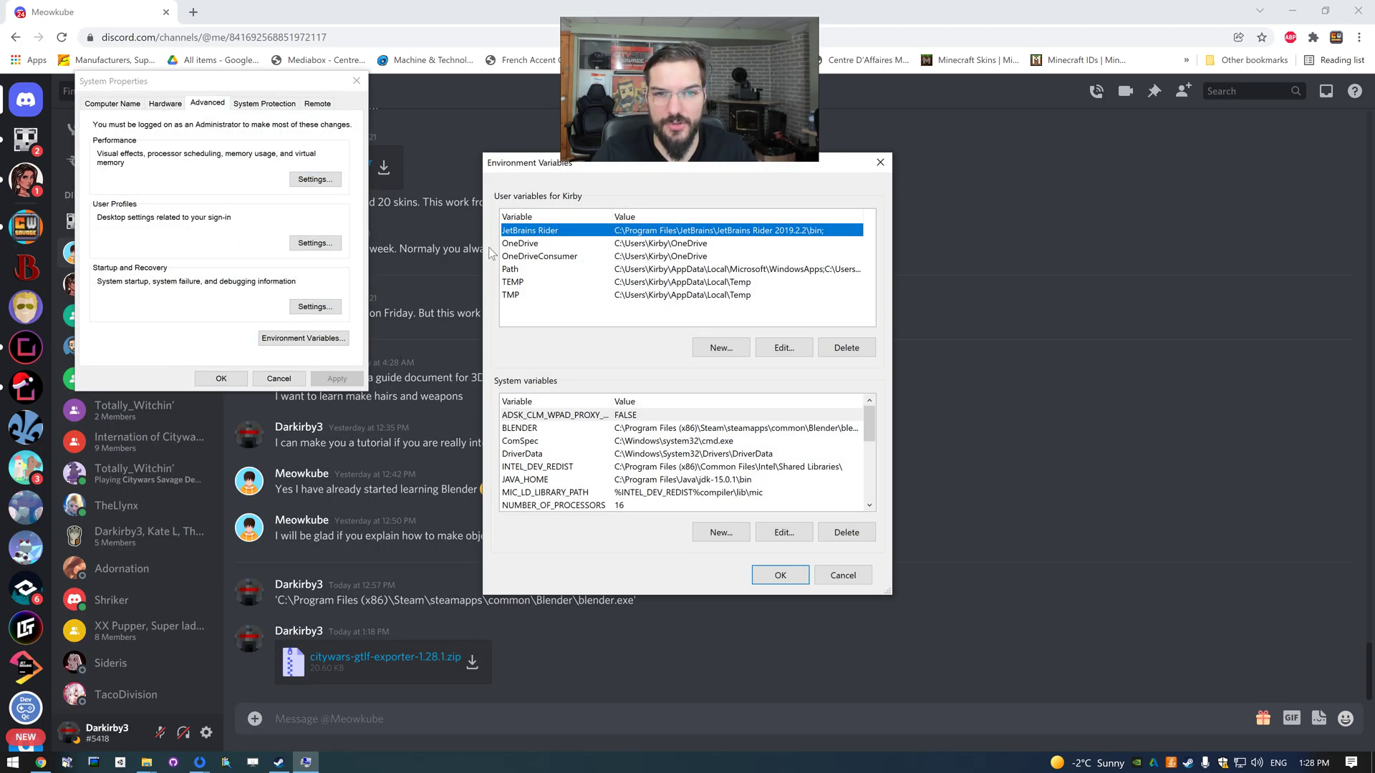
left_click_drag(545, 170, 445, 203)
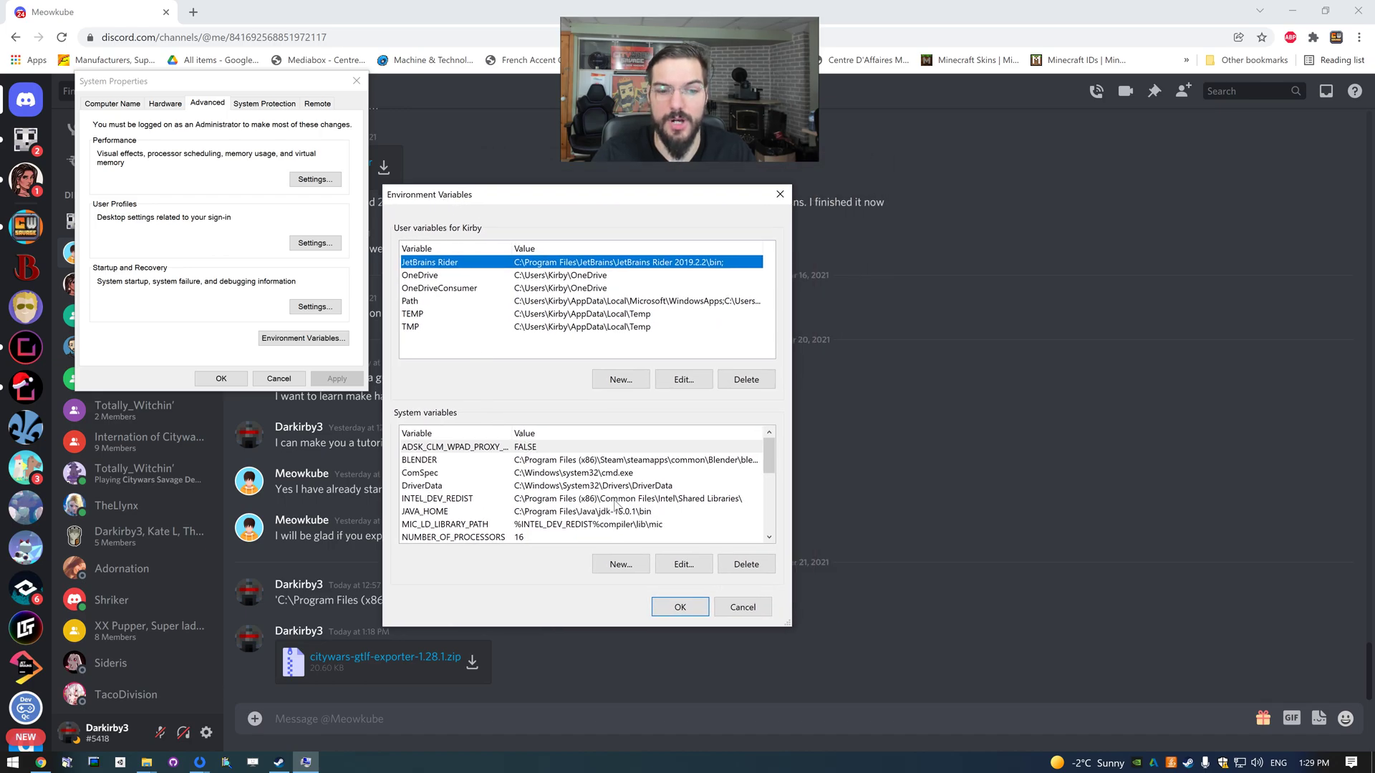
Delete the existing BLENDER system variable and start a new system variable named BLENDER.
left_click(541, 461)
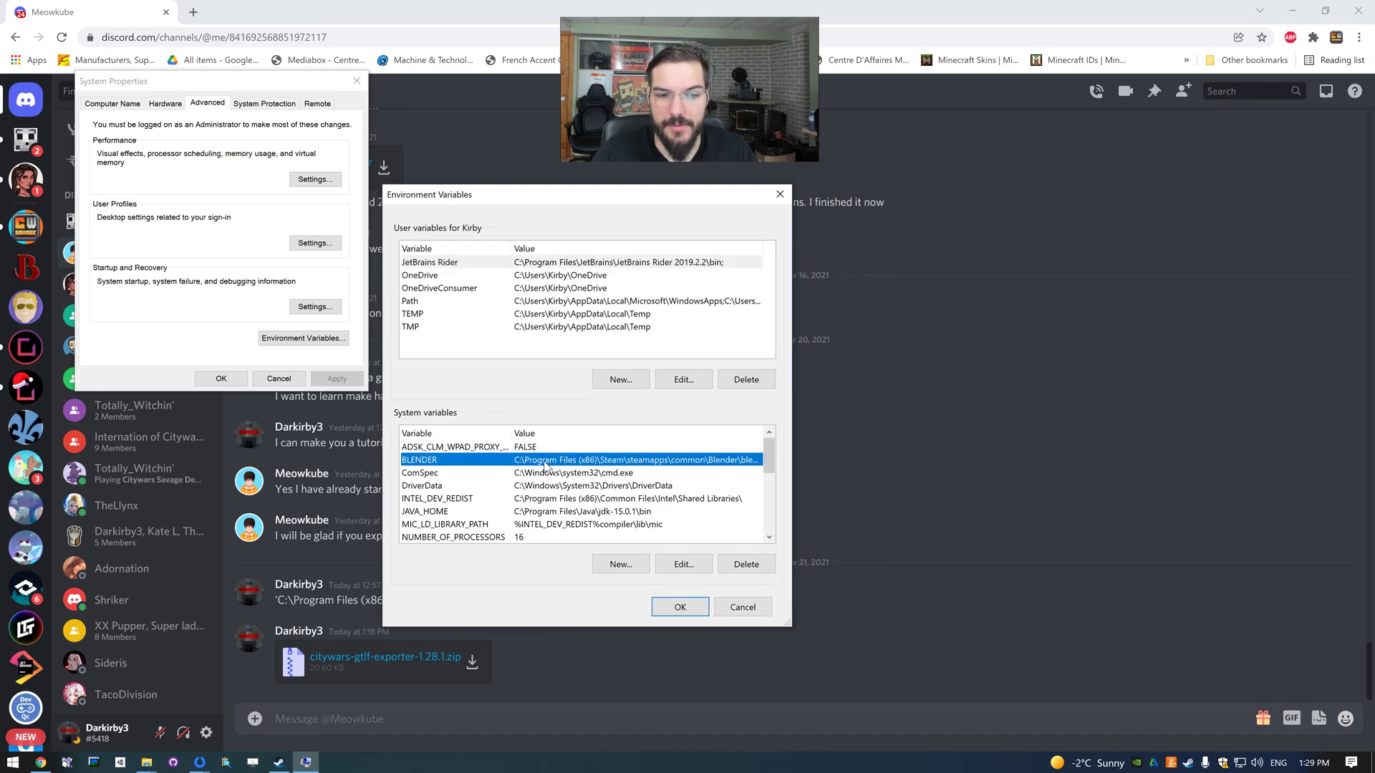
left_click(746, 565)
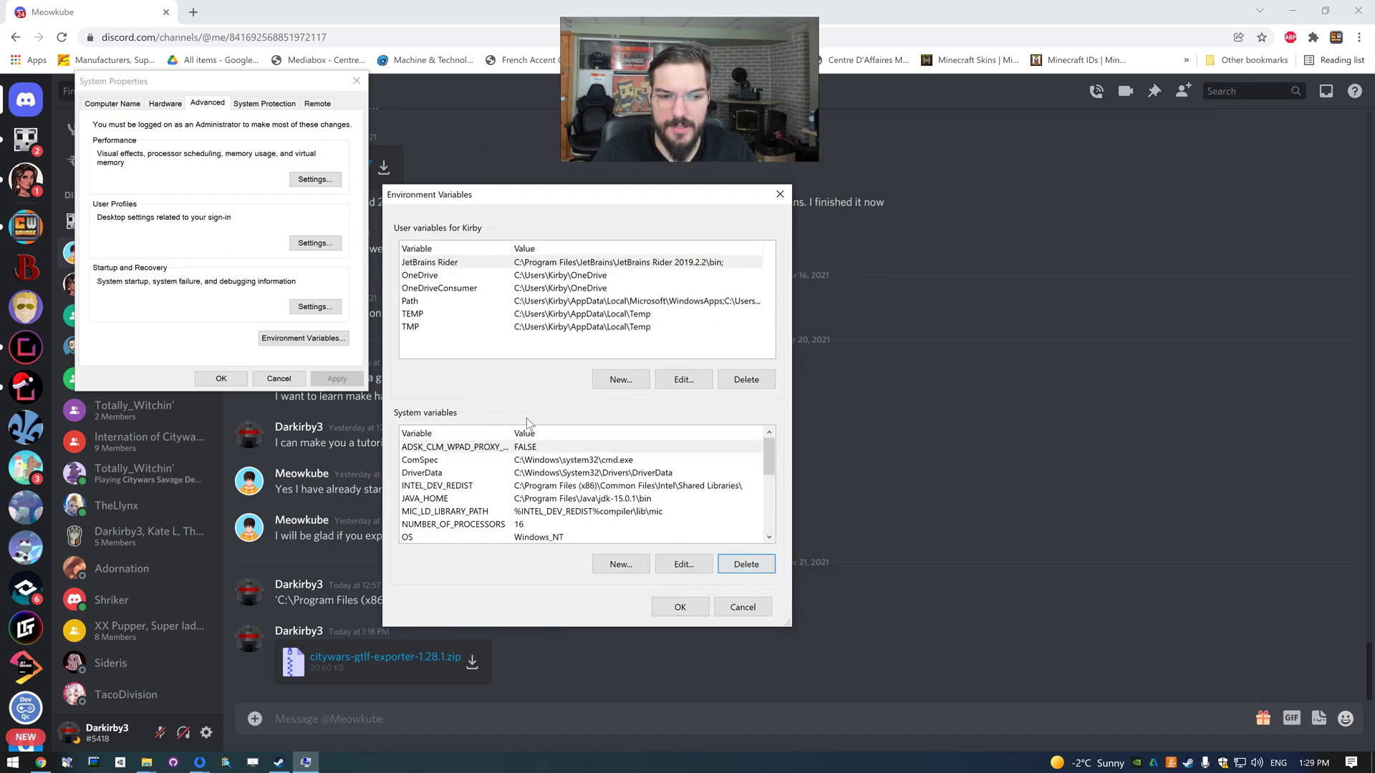
left_click(620, 564)
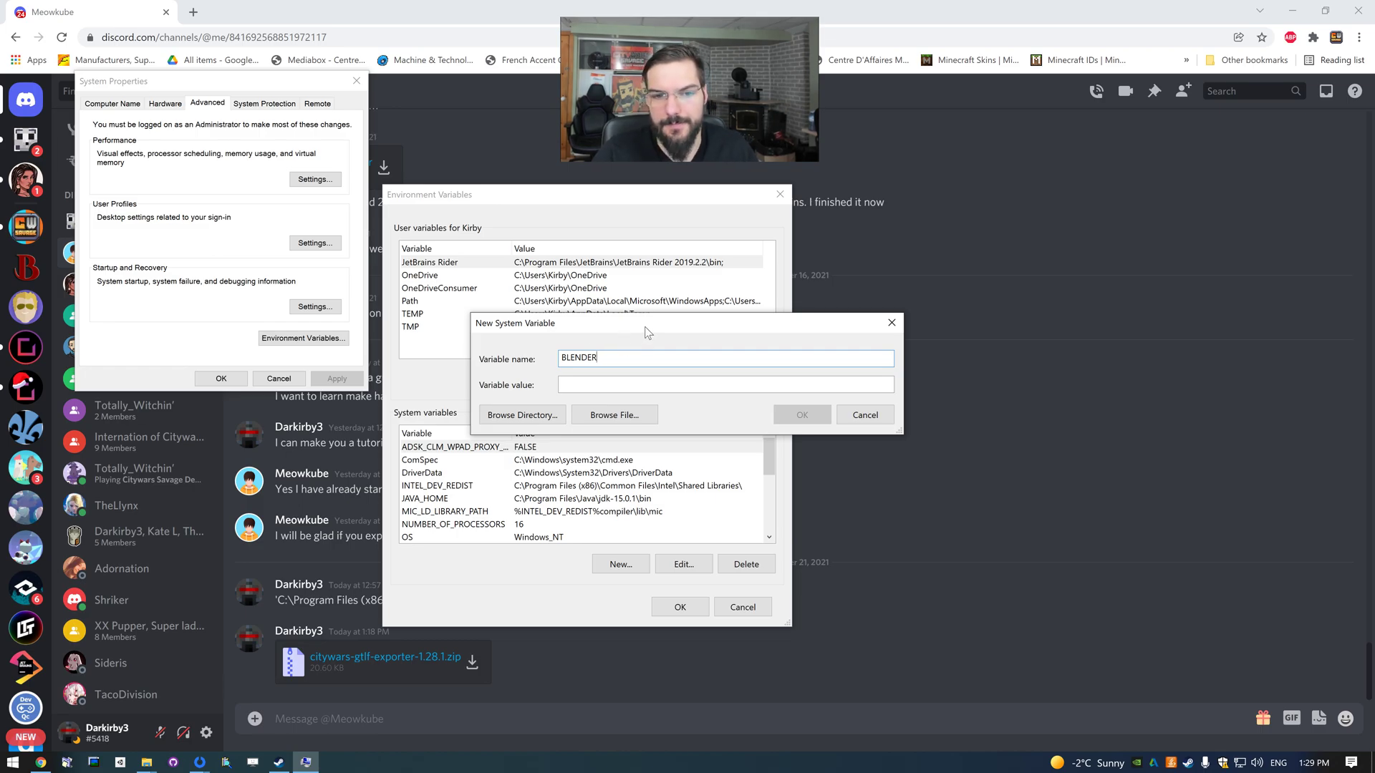
Switch to Steam, browse the local files of Blender [2.91] and copy the install folder's path.
left_click(279, 763)
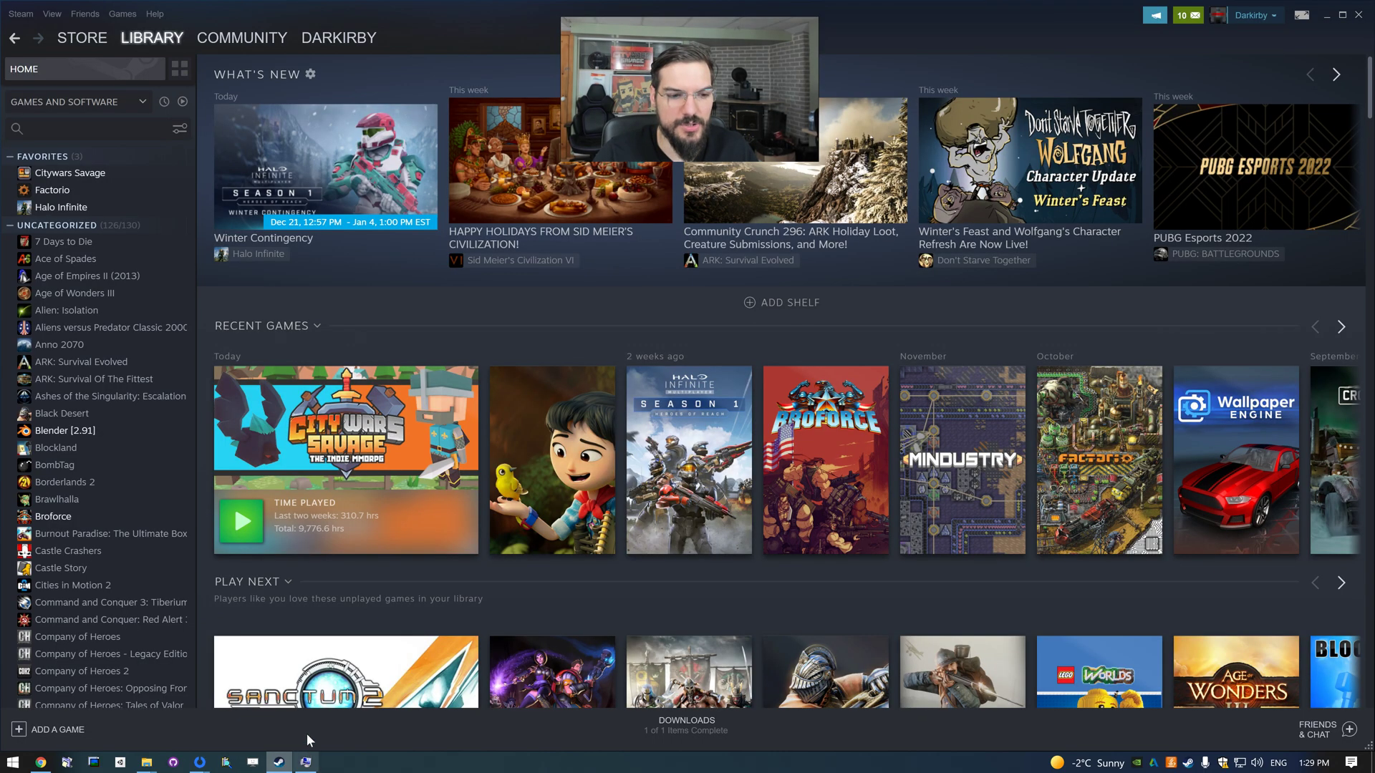
left_click(87, 432)
right_click(87, 433)
mouse_move(140, 505)
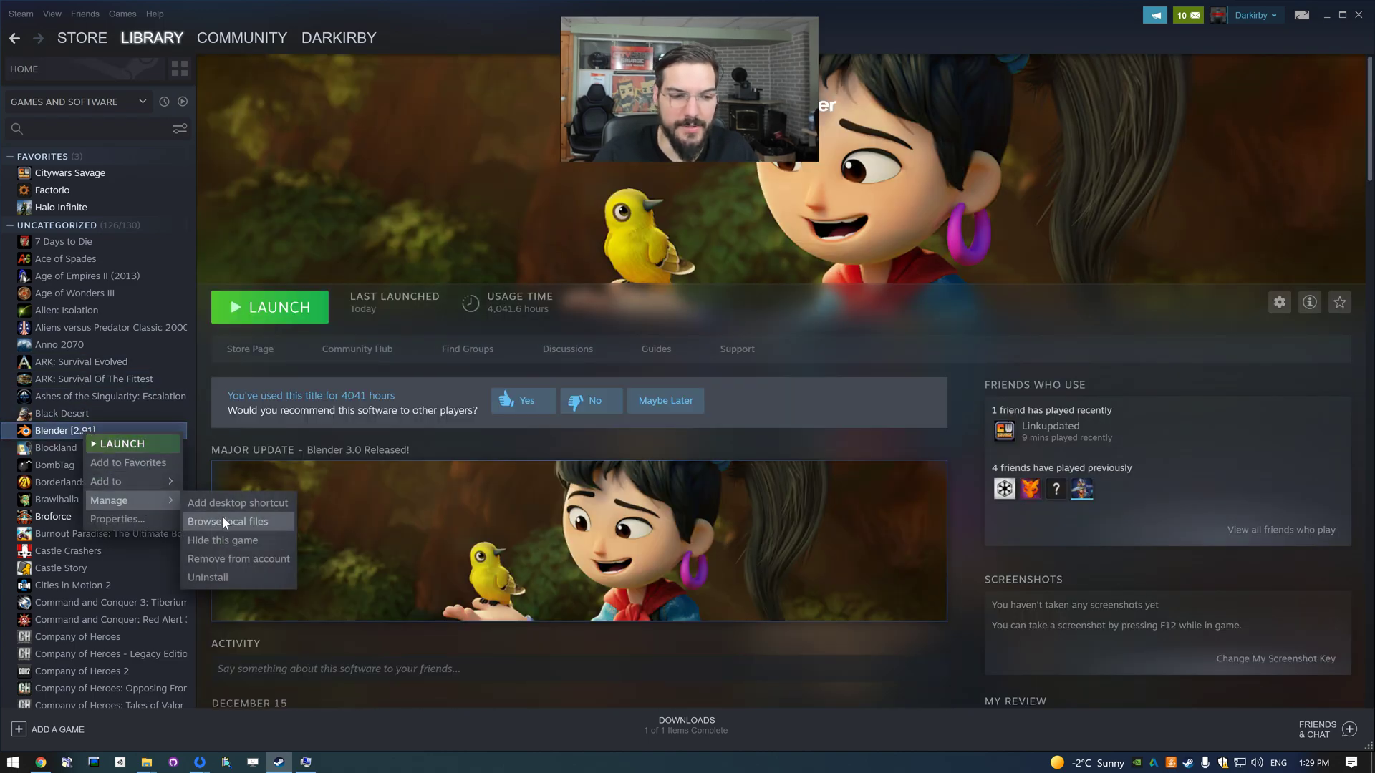
left_click(261, 524)
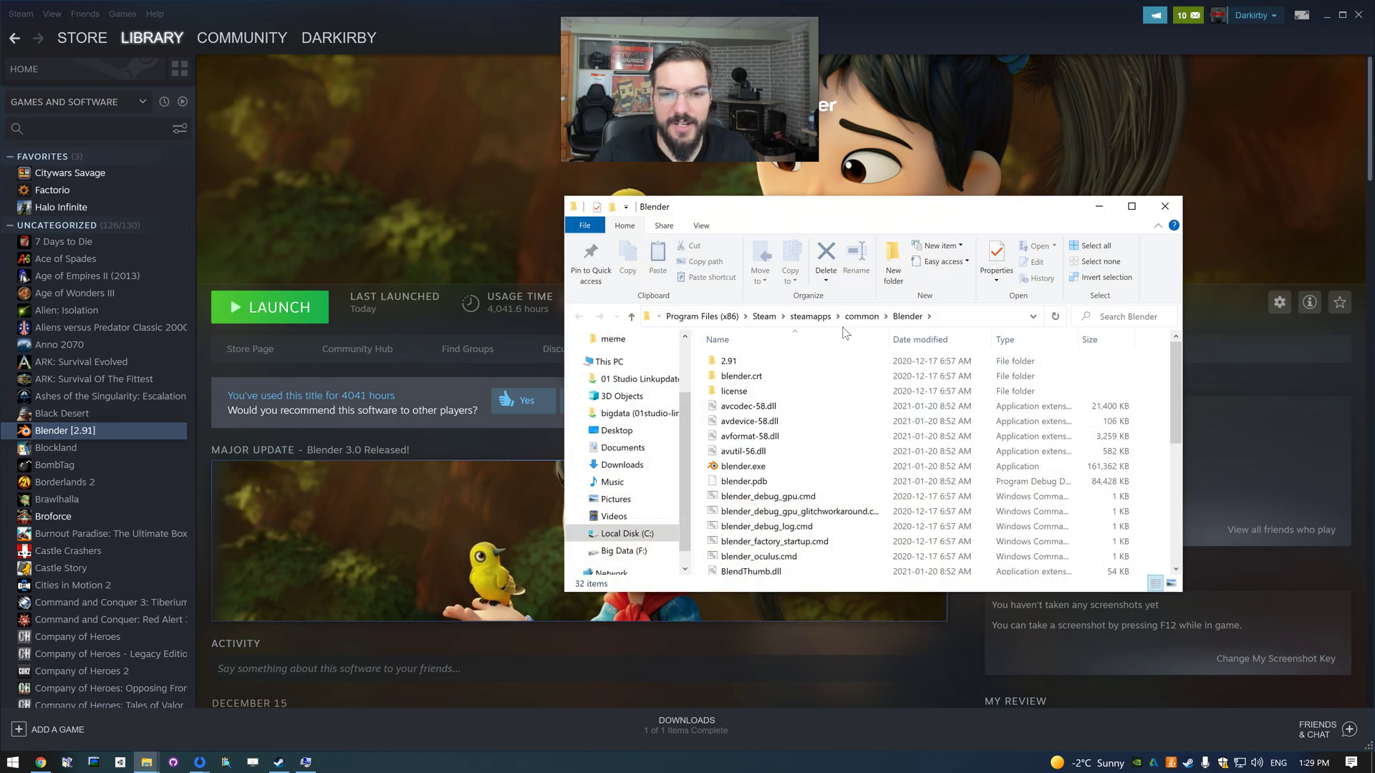
left_click(964, 314)
key("ctrl+c")
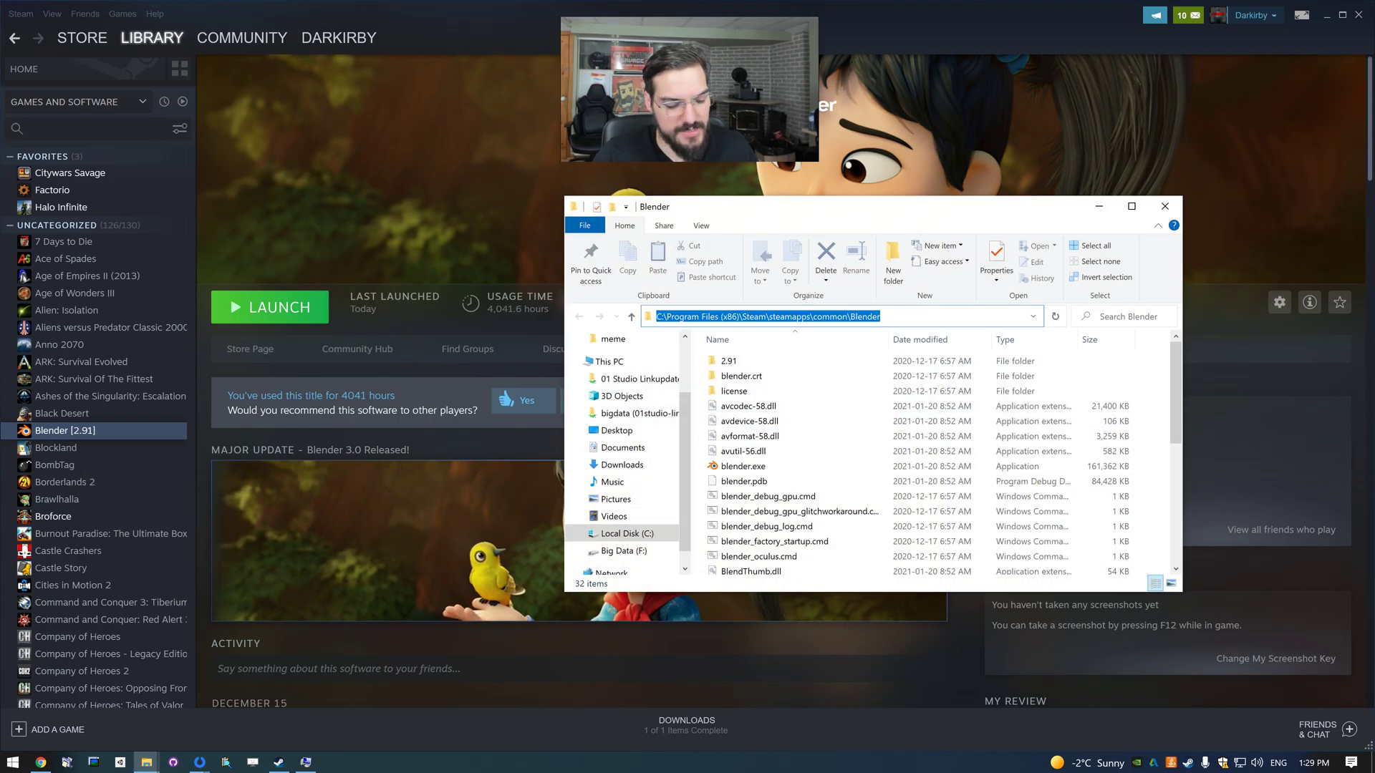
Set the BLENDER variable's value to C:\Program Files (x86)\Steam\steamapps\common\Blender\blender.exe and accept it.
left_click(305, 762)
left_click(673, 387)
key("ctrl+v")
type("\\")
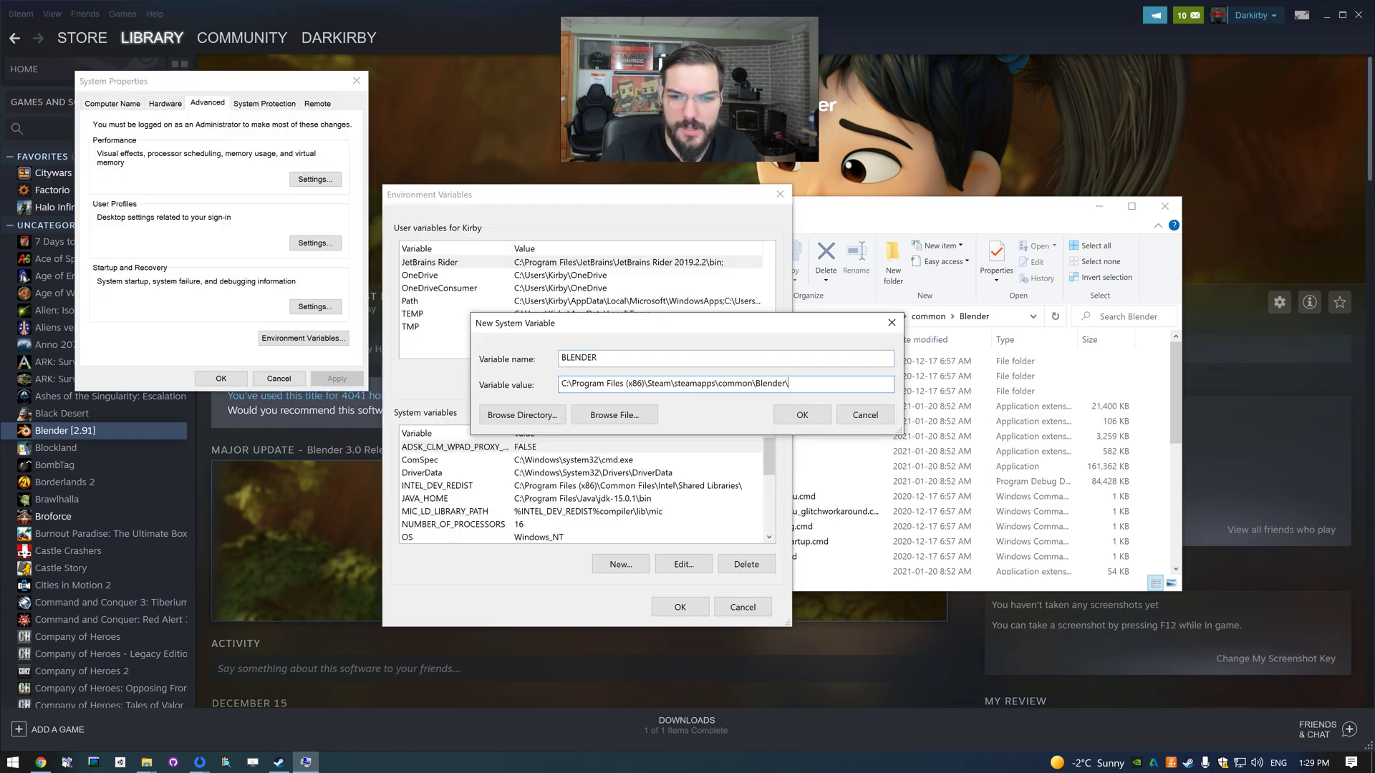
type("blender.exe")
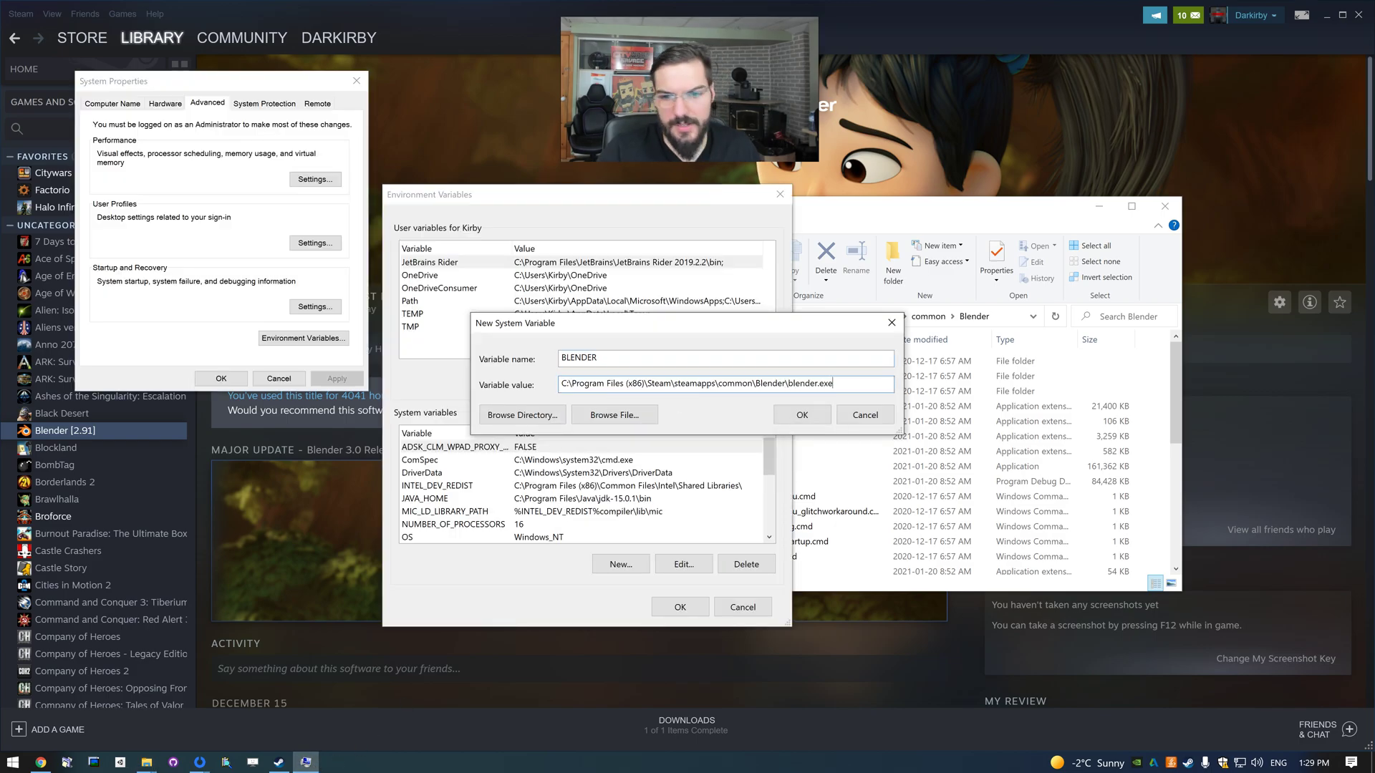
left_click(802, 415)
Point out blender.exe in the install folder and close the folder, Environment Variables and System Properties windows.
left_click_drag(689, 197, 607, 212)
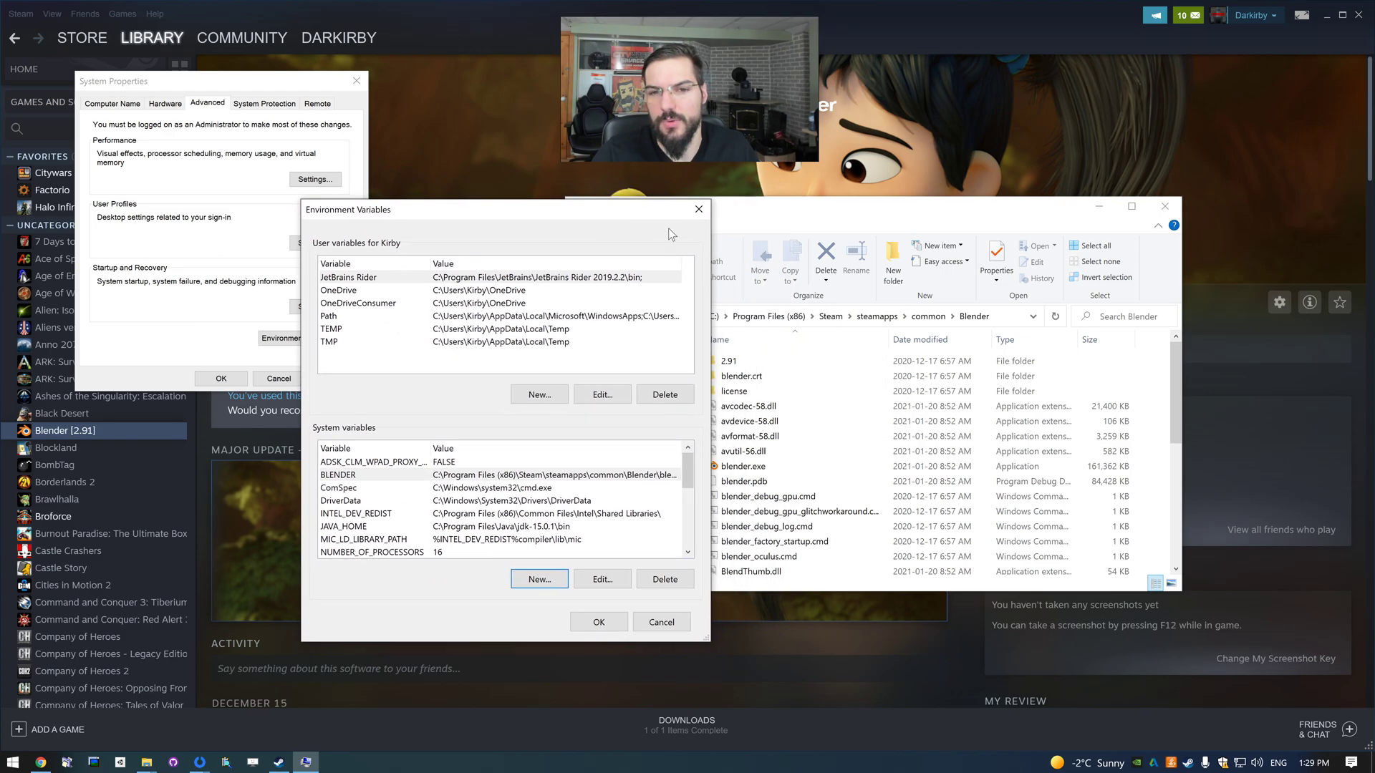
left_click(812, 219)
left_click(743, 466)
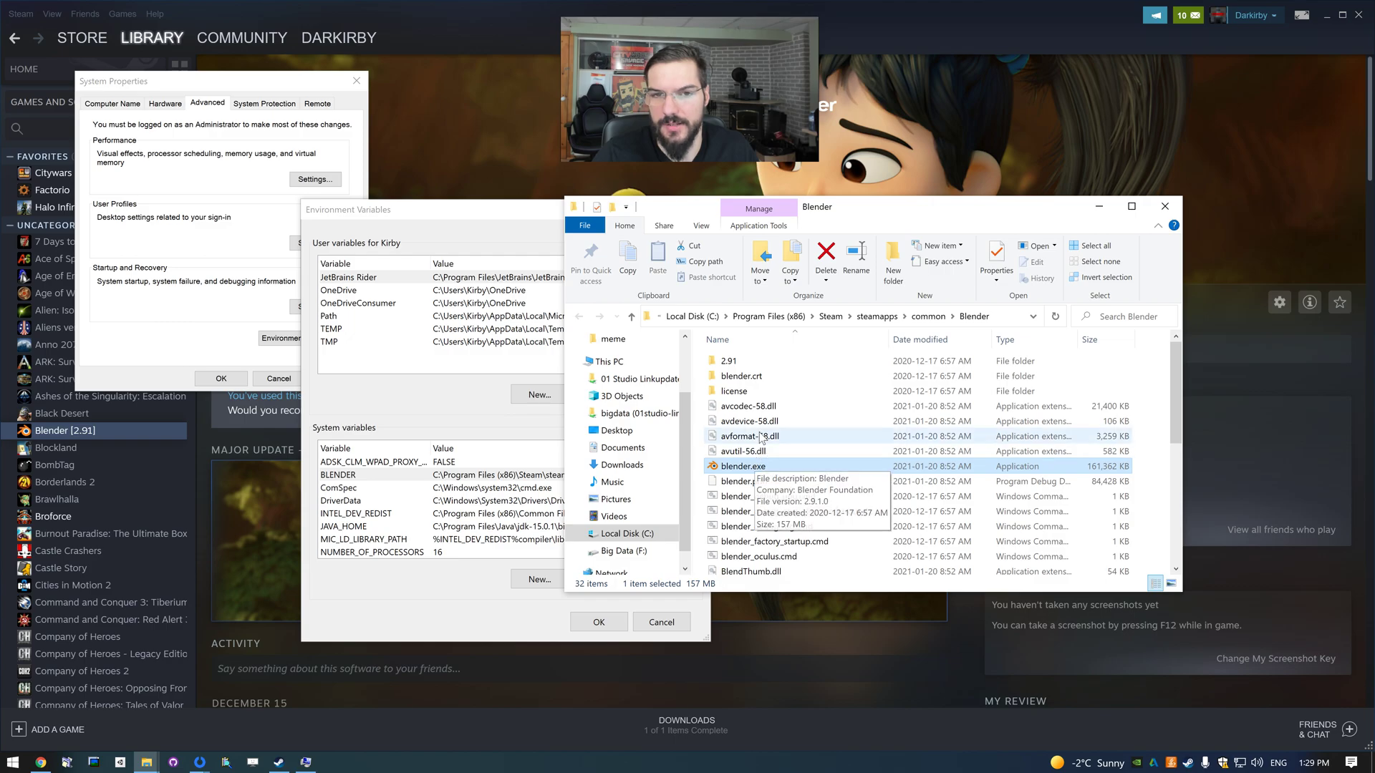
left_click(1164, 208)
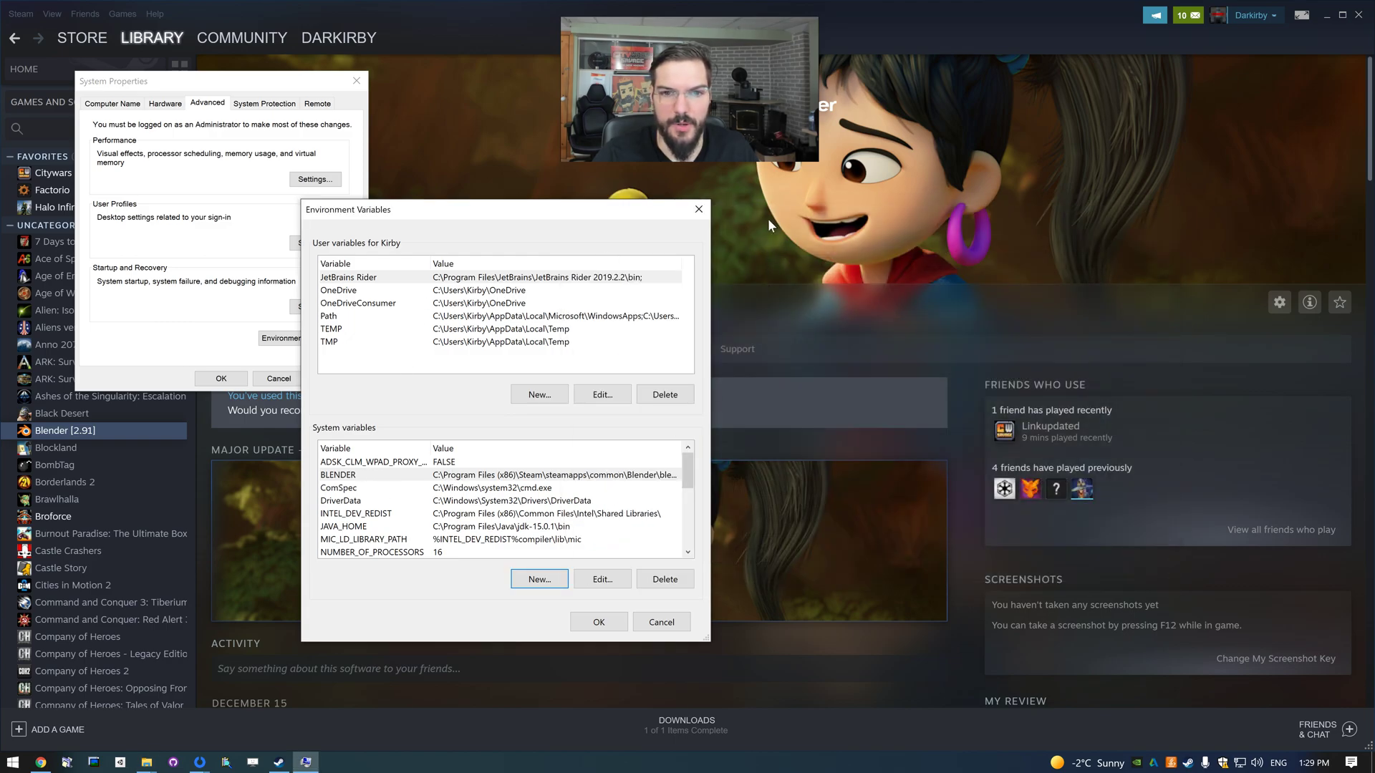
left_click(698, 209)
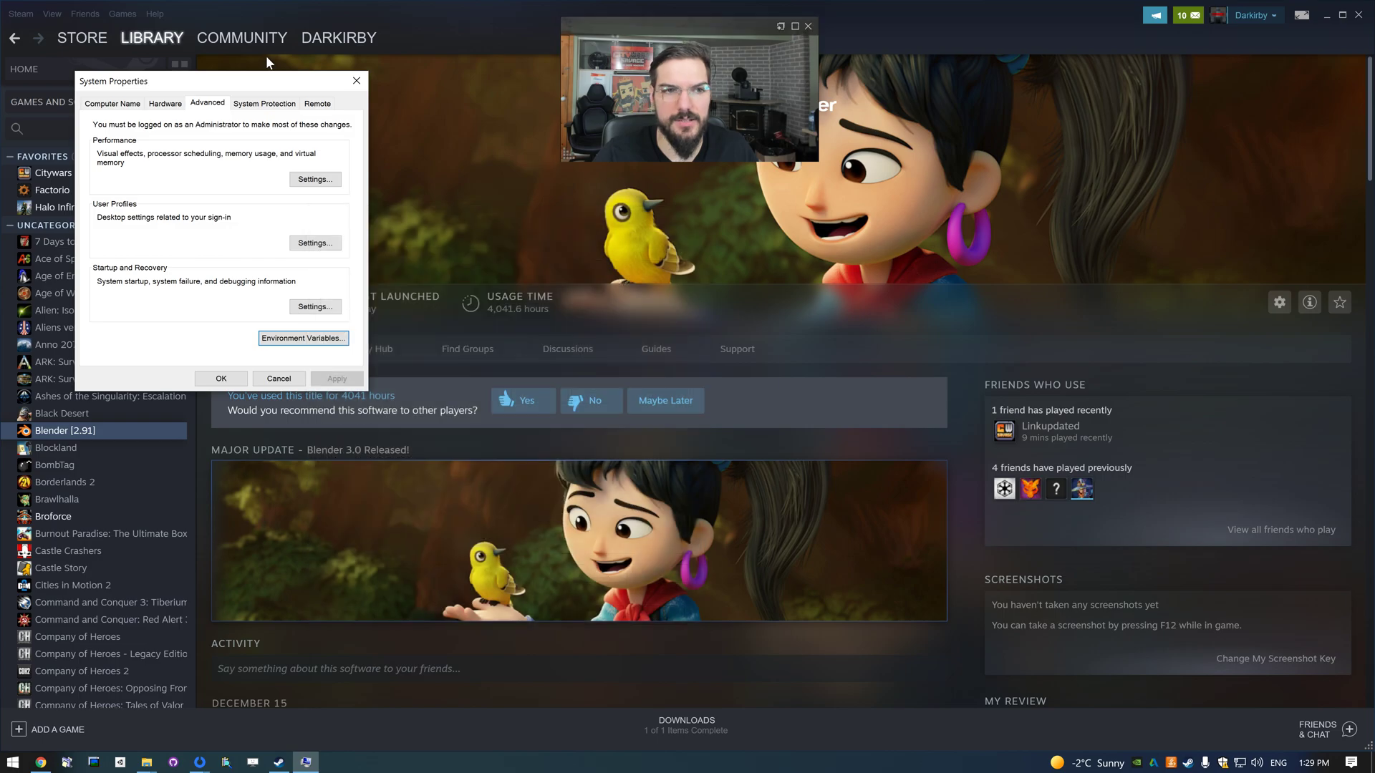
left_click(356, 81)
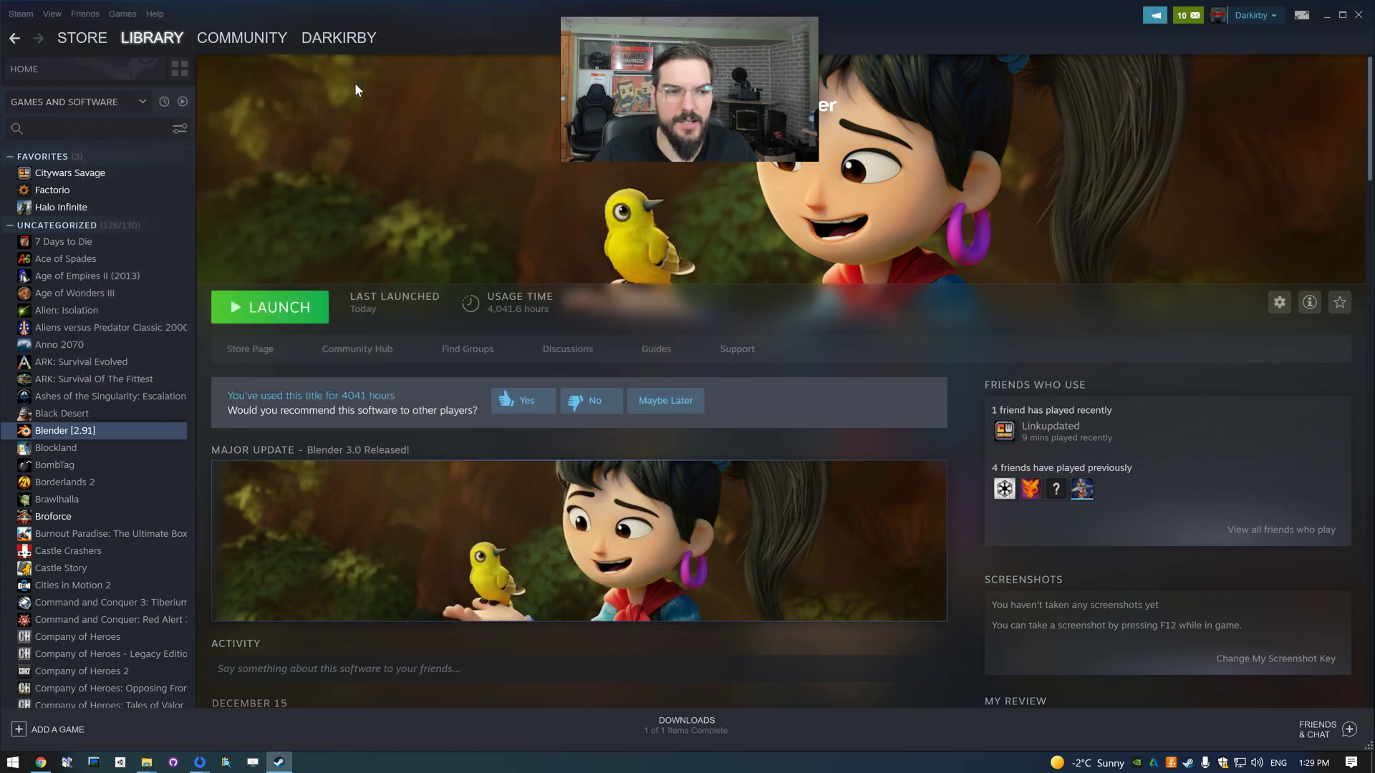
Launch Blender from the Steam library and dismiss its splash screen.
left_click(278, 315)
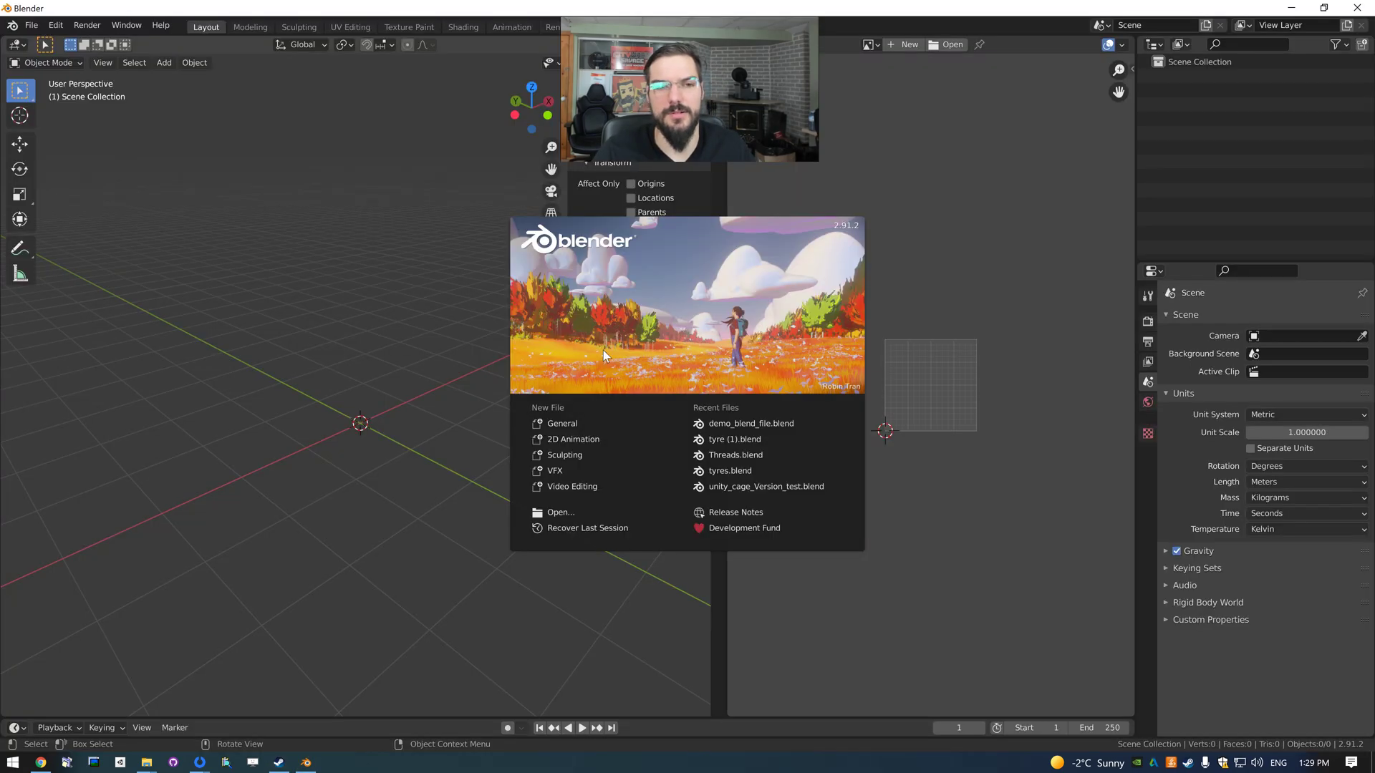
left_click(603, 350)
middle_click_drag(346, 393, 410, 406)
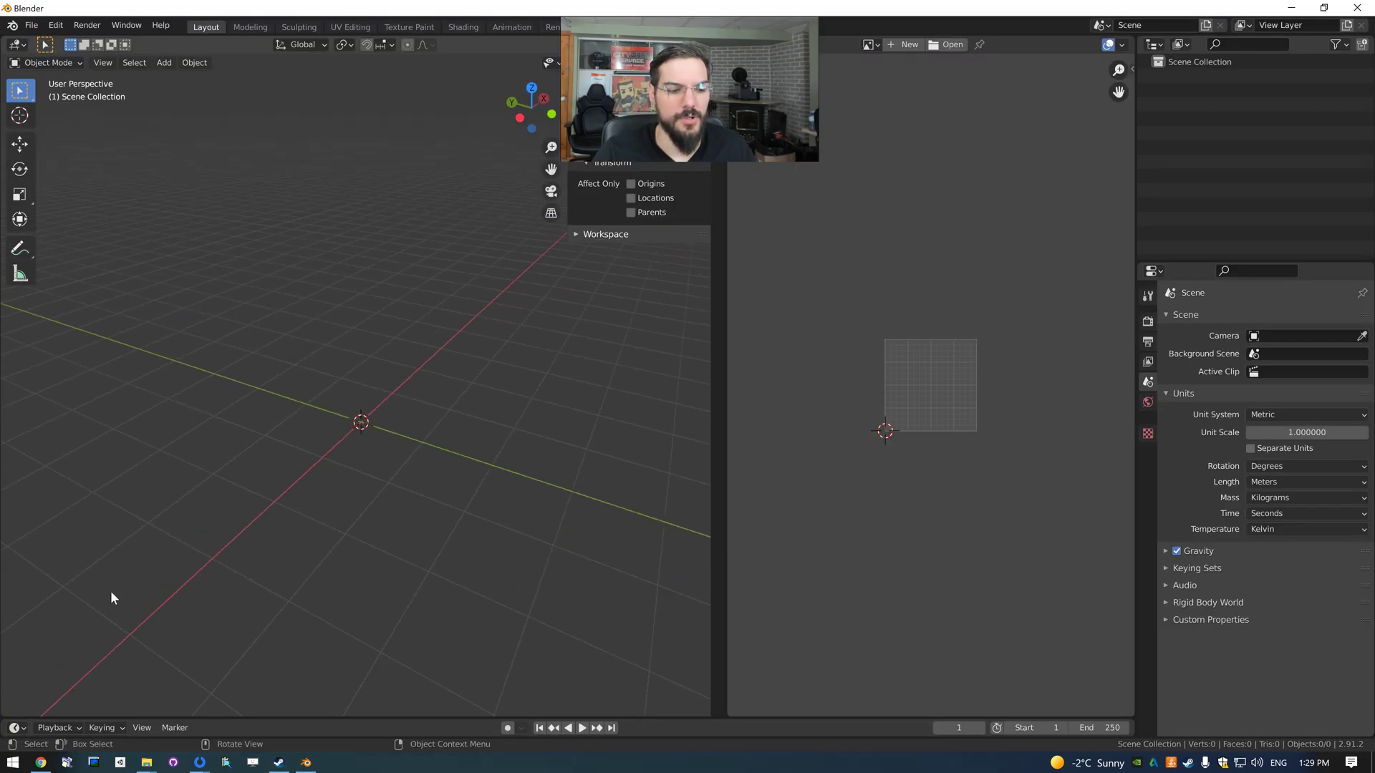
Open a new File Explorer window and go to %appdata%.
mouse_move(149, 765)
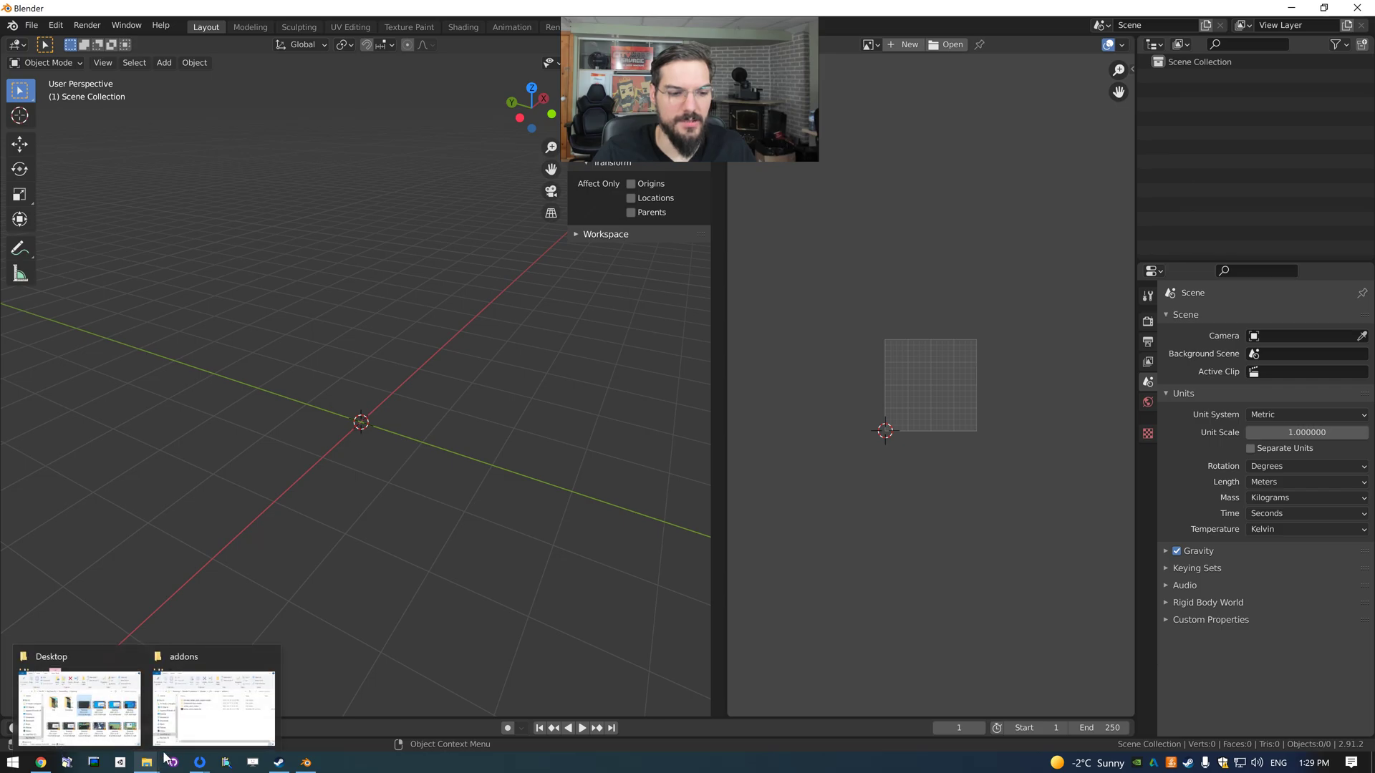
right_click(158, 762)
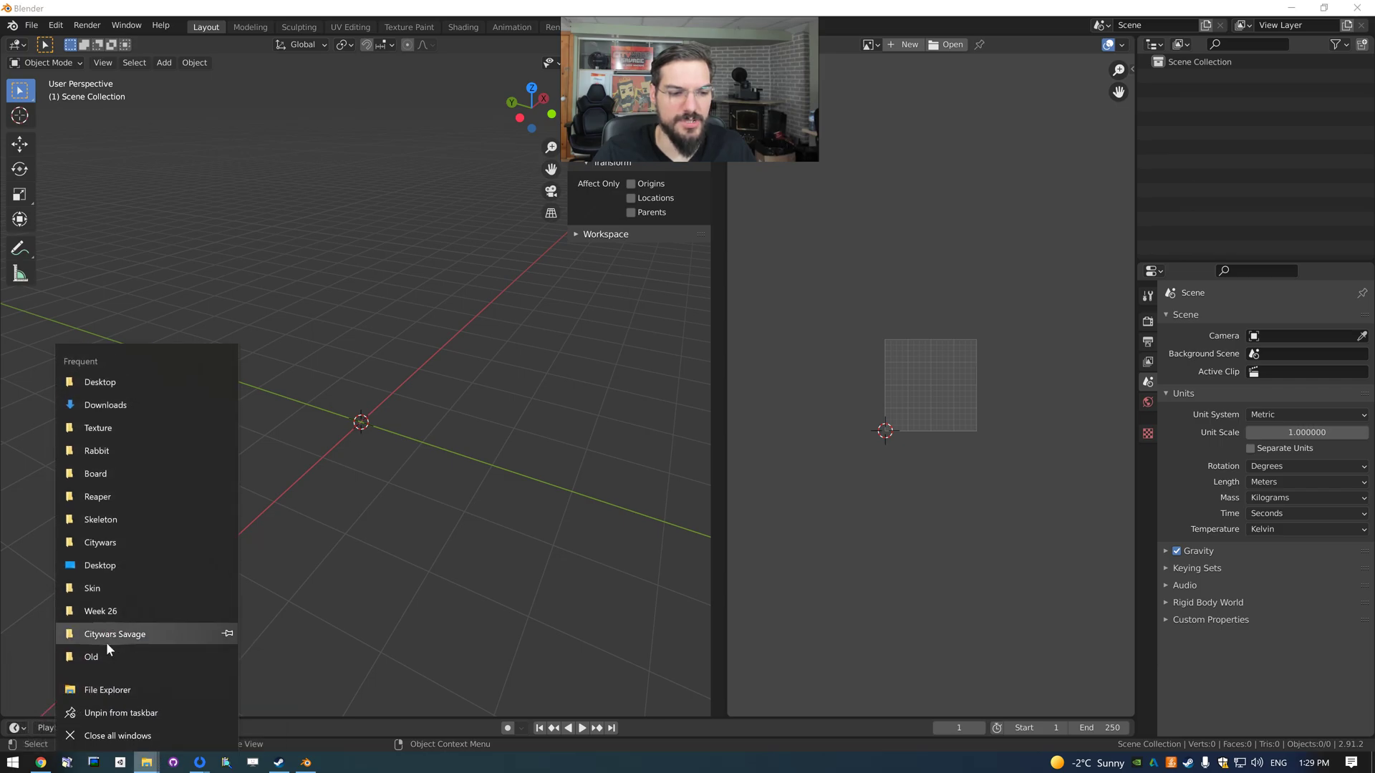
left_click(118, 689)
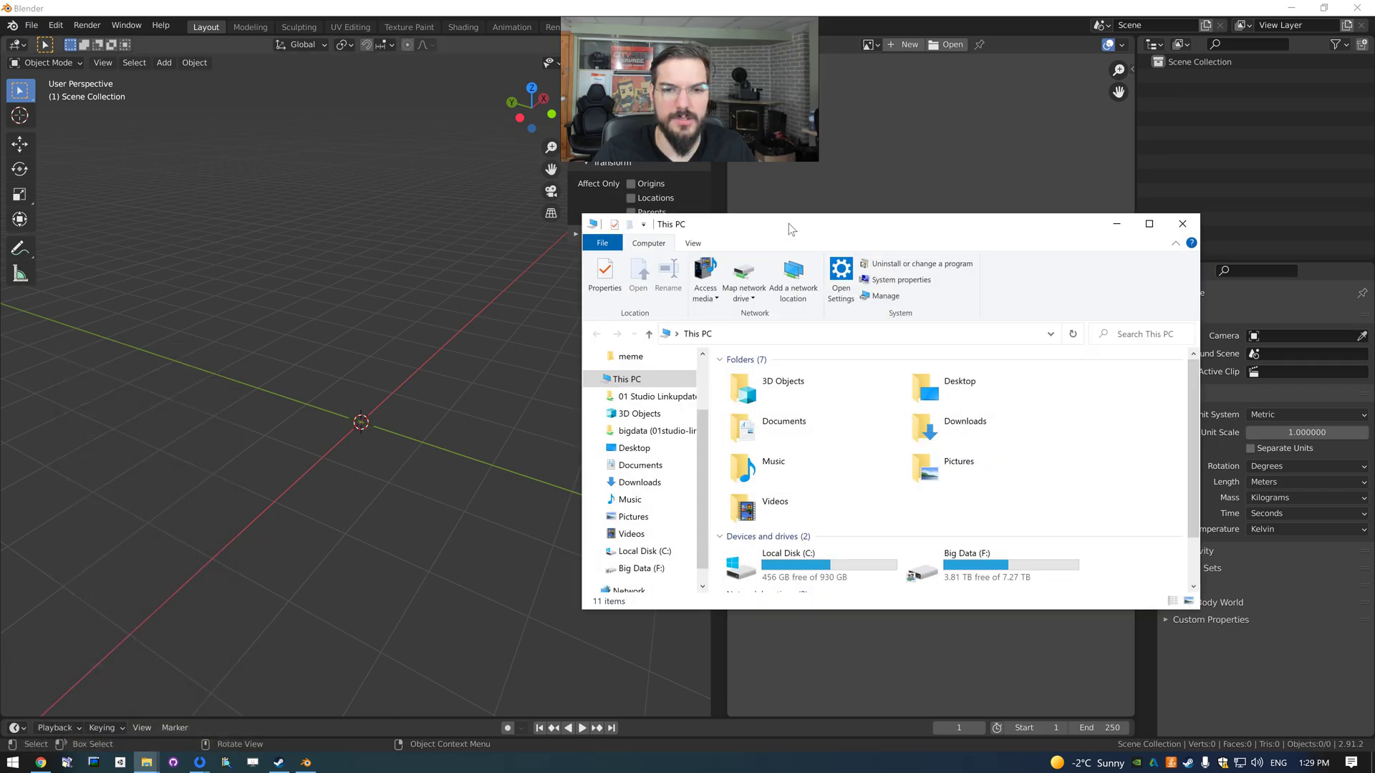
left_click(746, 334)
type("%appdata")
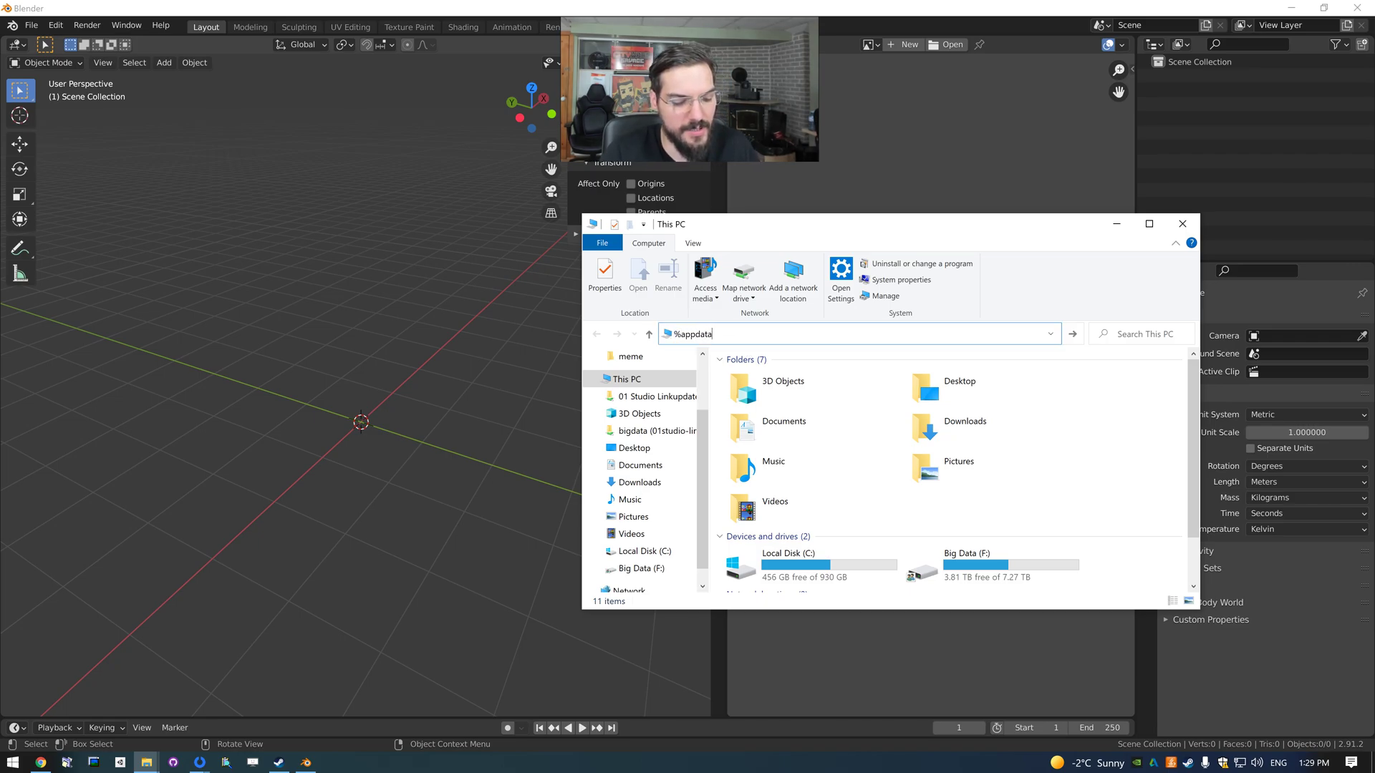
type("%")
key("Return")
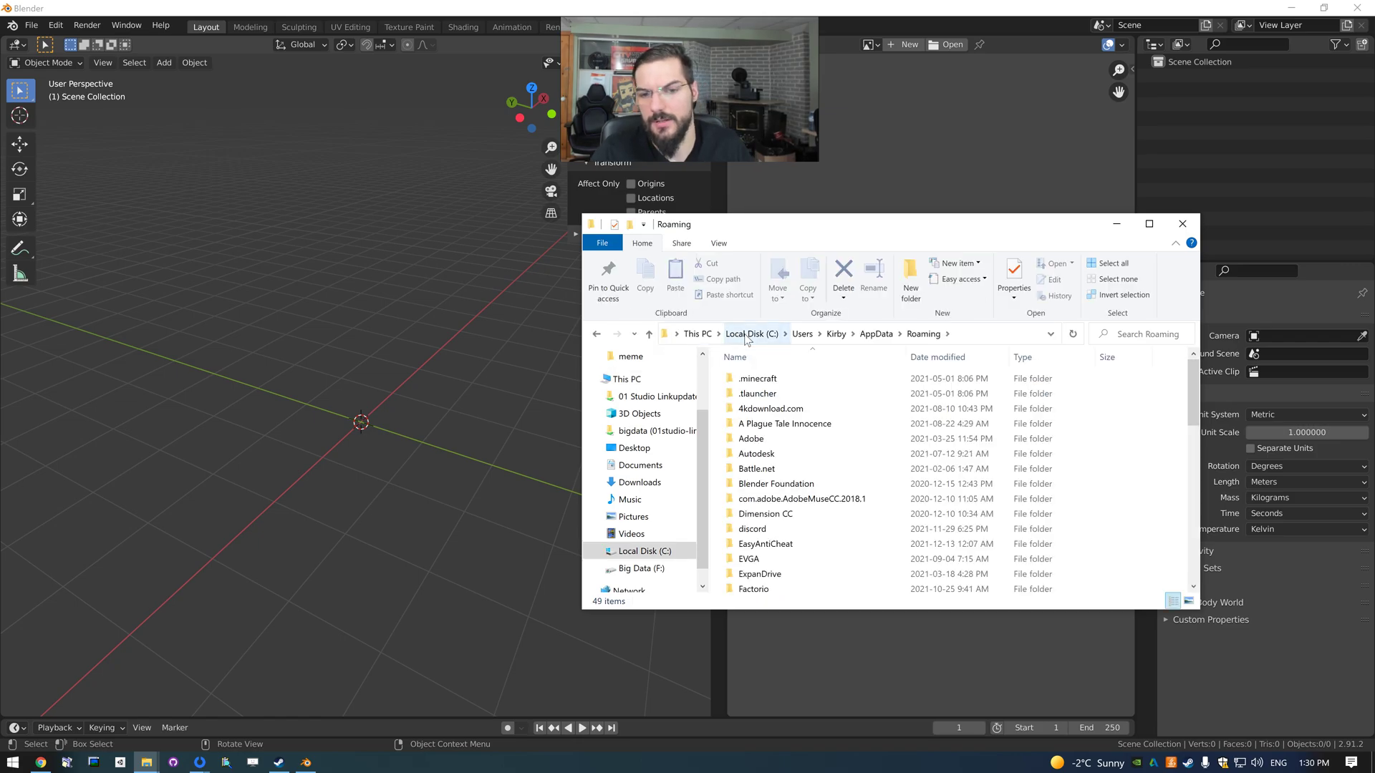
Navigate into Blender Foundation\Blender\2.91\scripts\addons.
double_click(776, 485)
double_click(766, 380)
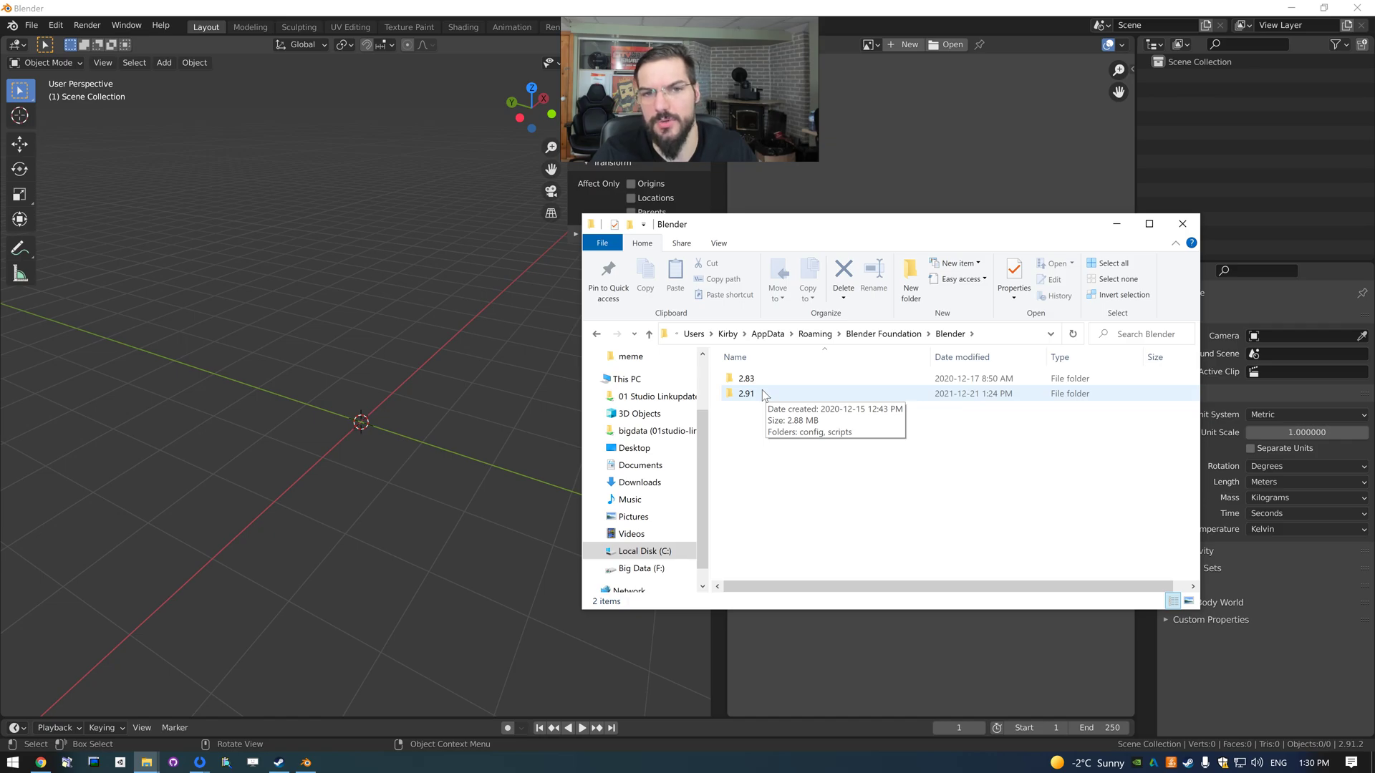
double_click(764, 394)
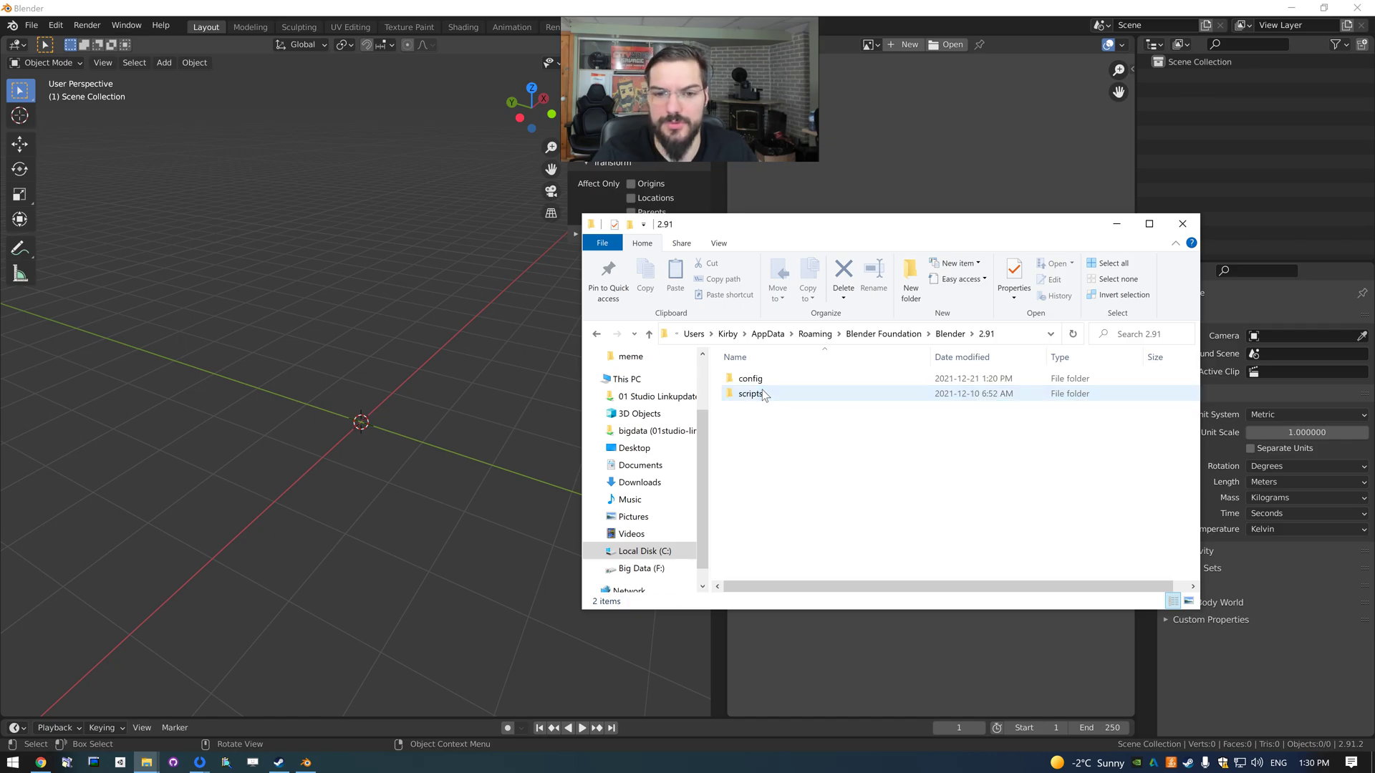
double_click(763, 394)
double_click(762, 381)
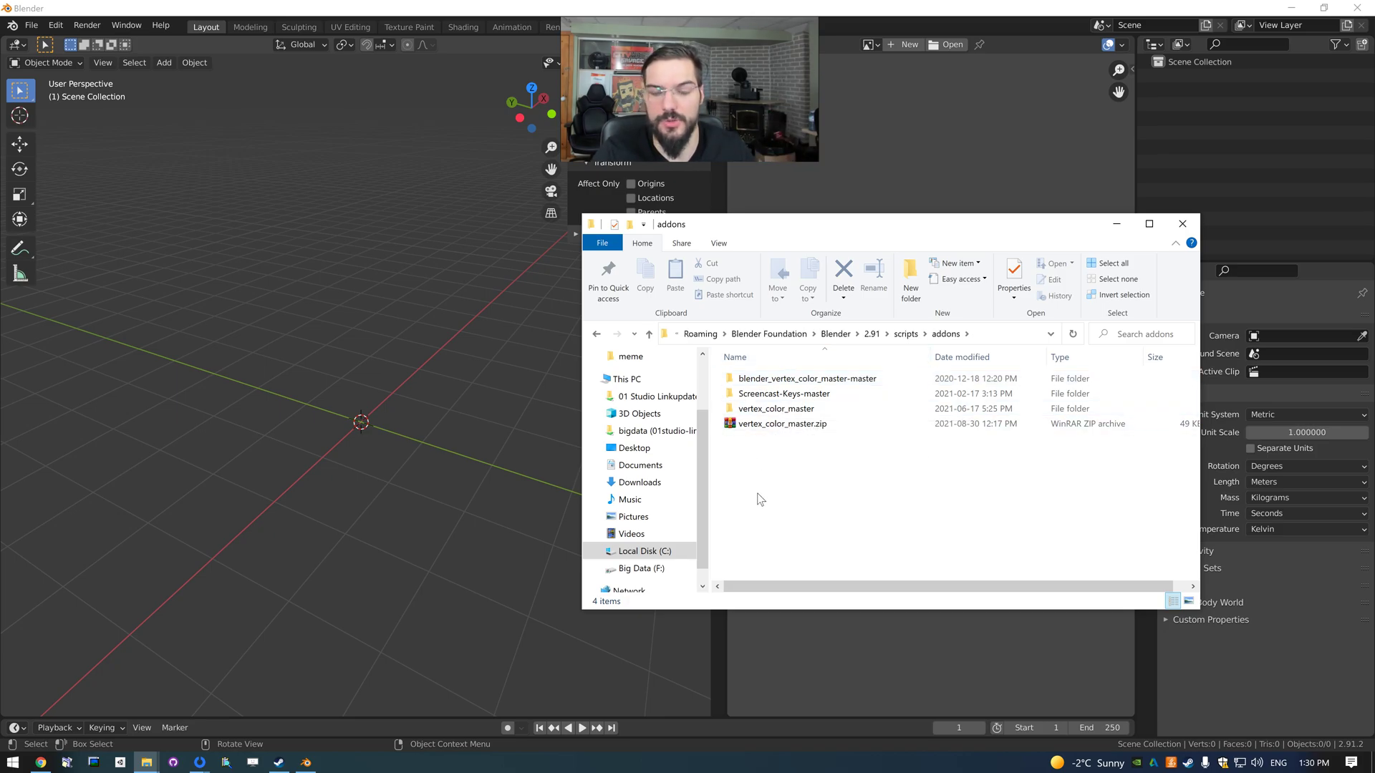
Switch to Discord in Chrome, download citywars-gtlf-exporter-1.28.1.zip from the chat and open the archive.
left_click(43, 763)
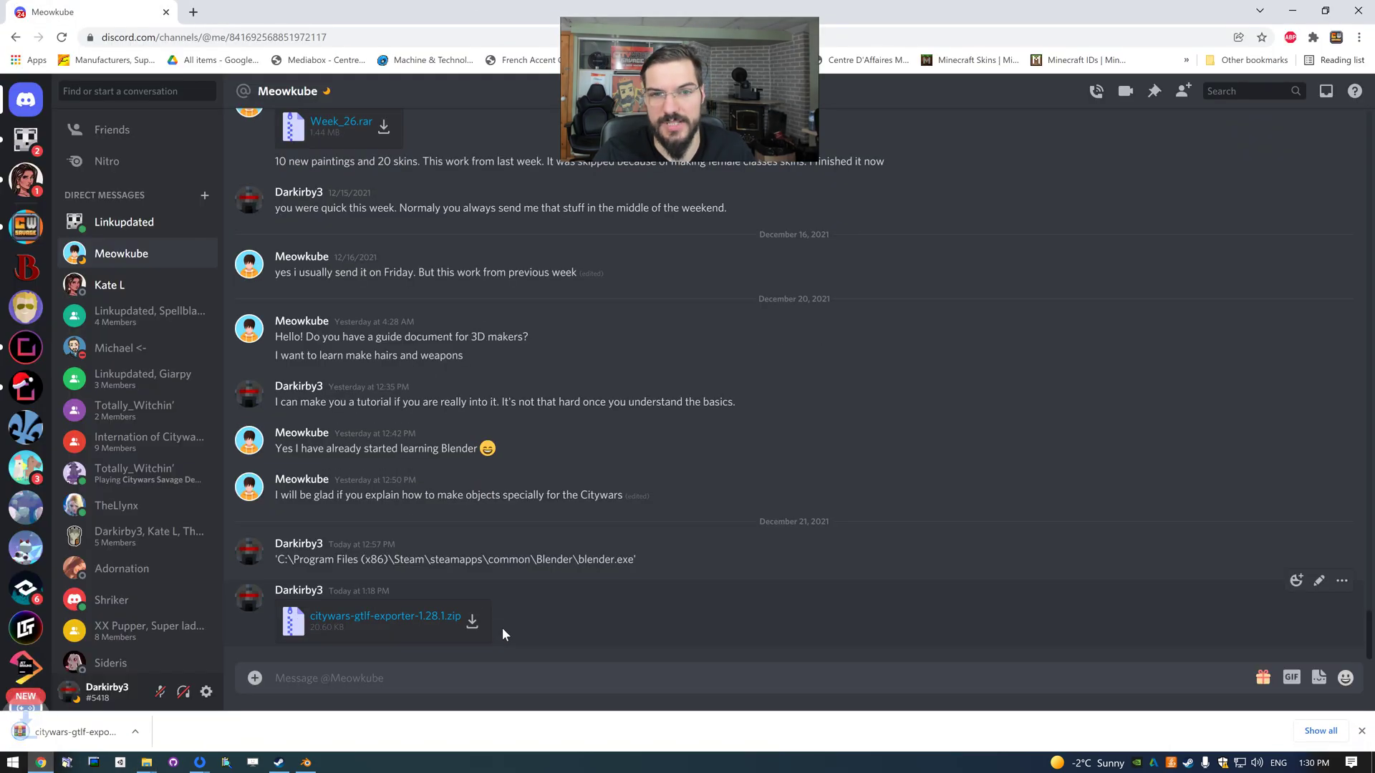
left_click(108, 734)
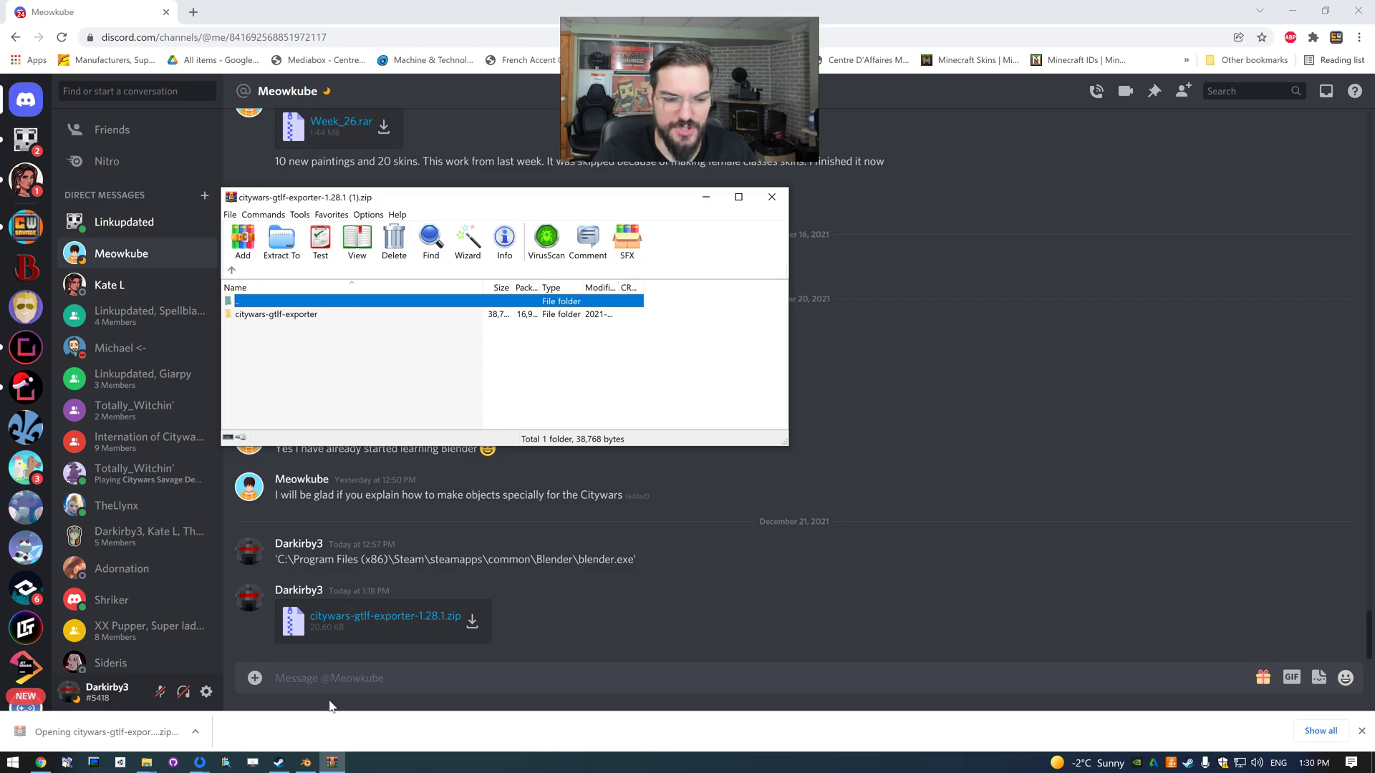
Switch back to Blender and bring the addons folder window in front of it.
left_click(305, 761)
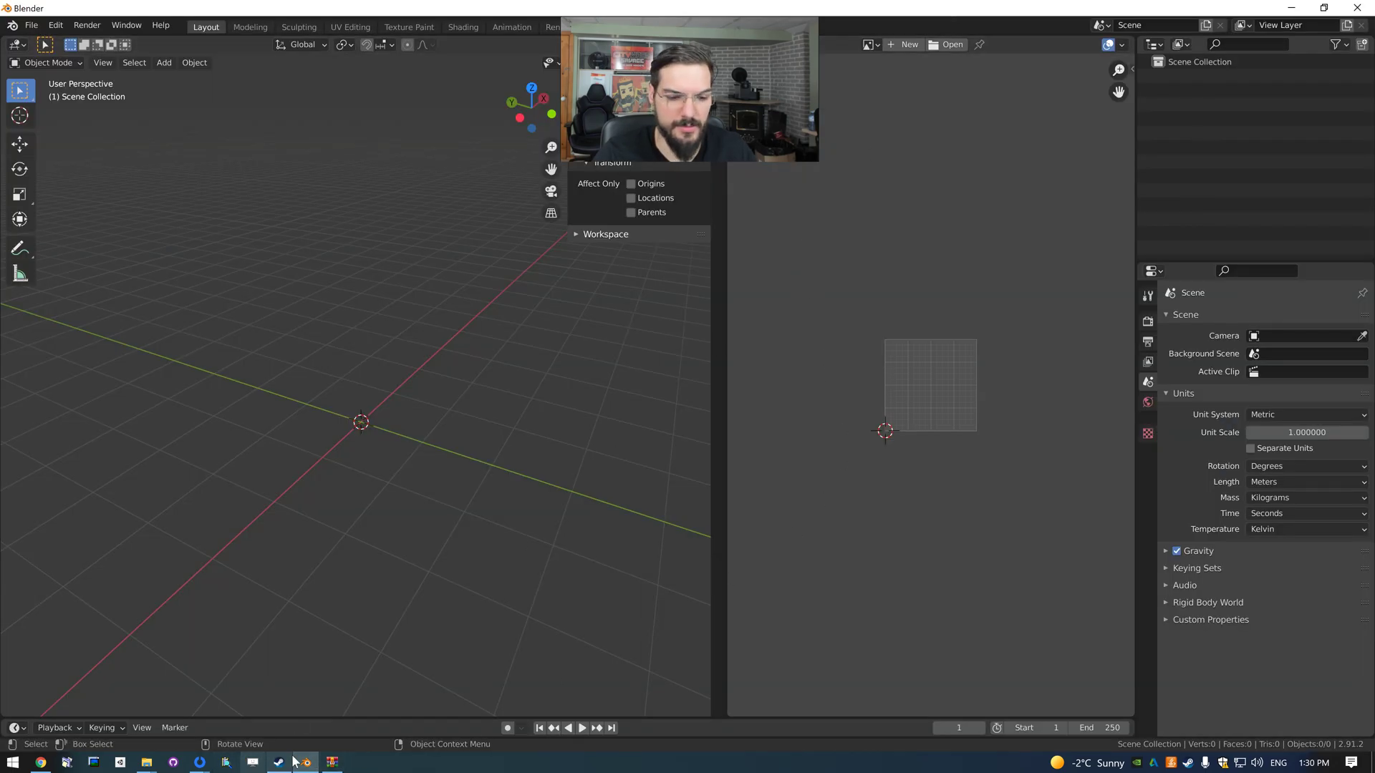
mouse_move(146, 761)
left_click(297, 716)
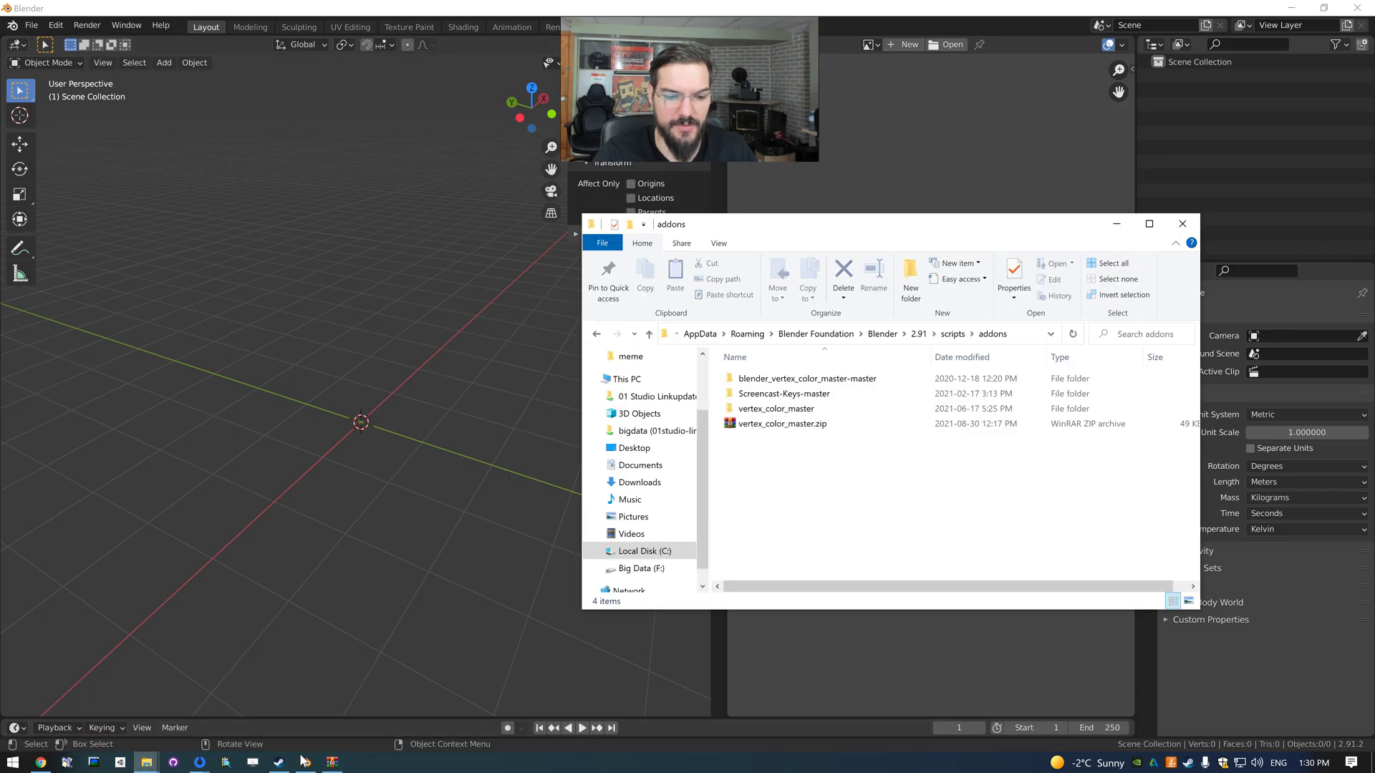
Copy the citywars-gtlf-exporter folder from the open archive into Blender 2.91's addons folder.
left_click(331, 762)
left_click_drag(278, 313, 931, 517)
left_click(838, 499)
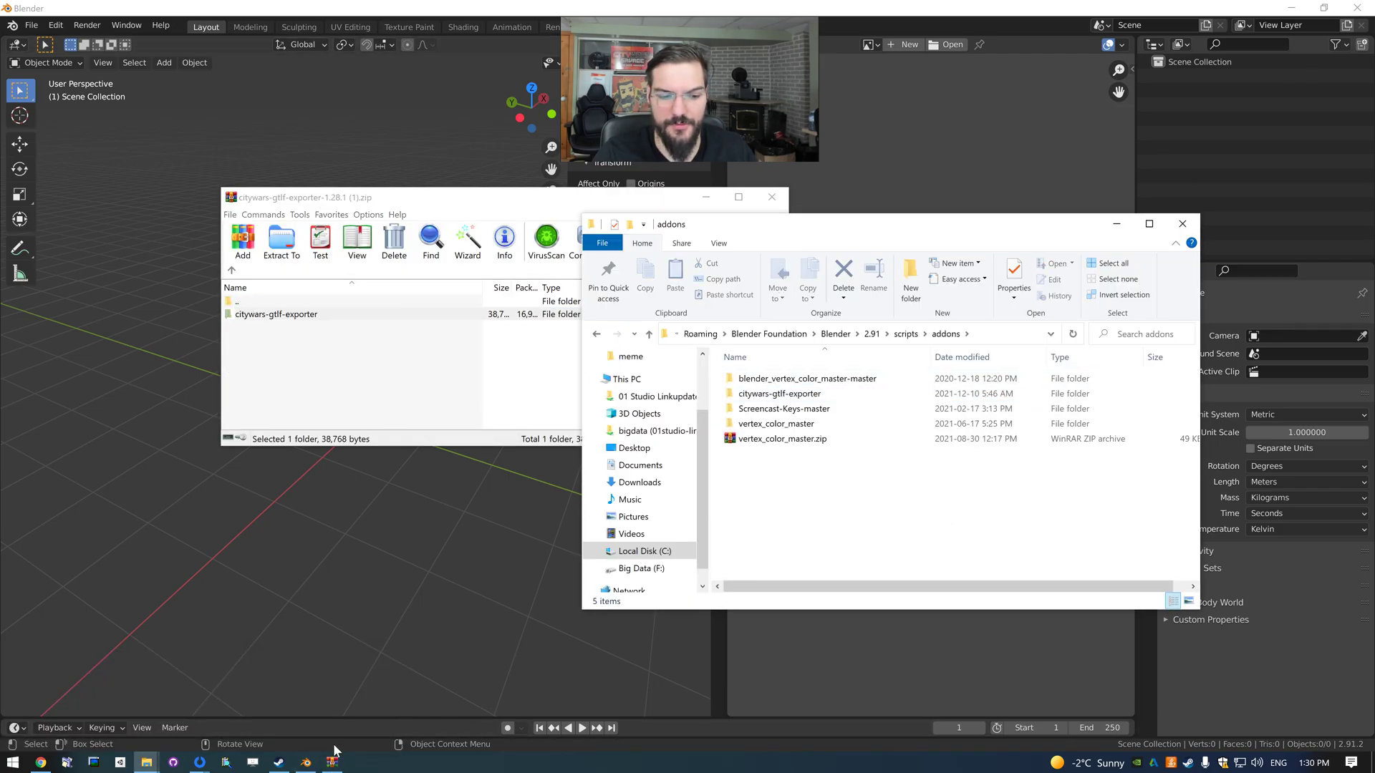
Switch to Blender, open the add-on preferences and search the add-ons for "city".
mouse_move(305, 762)
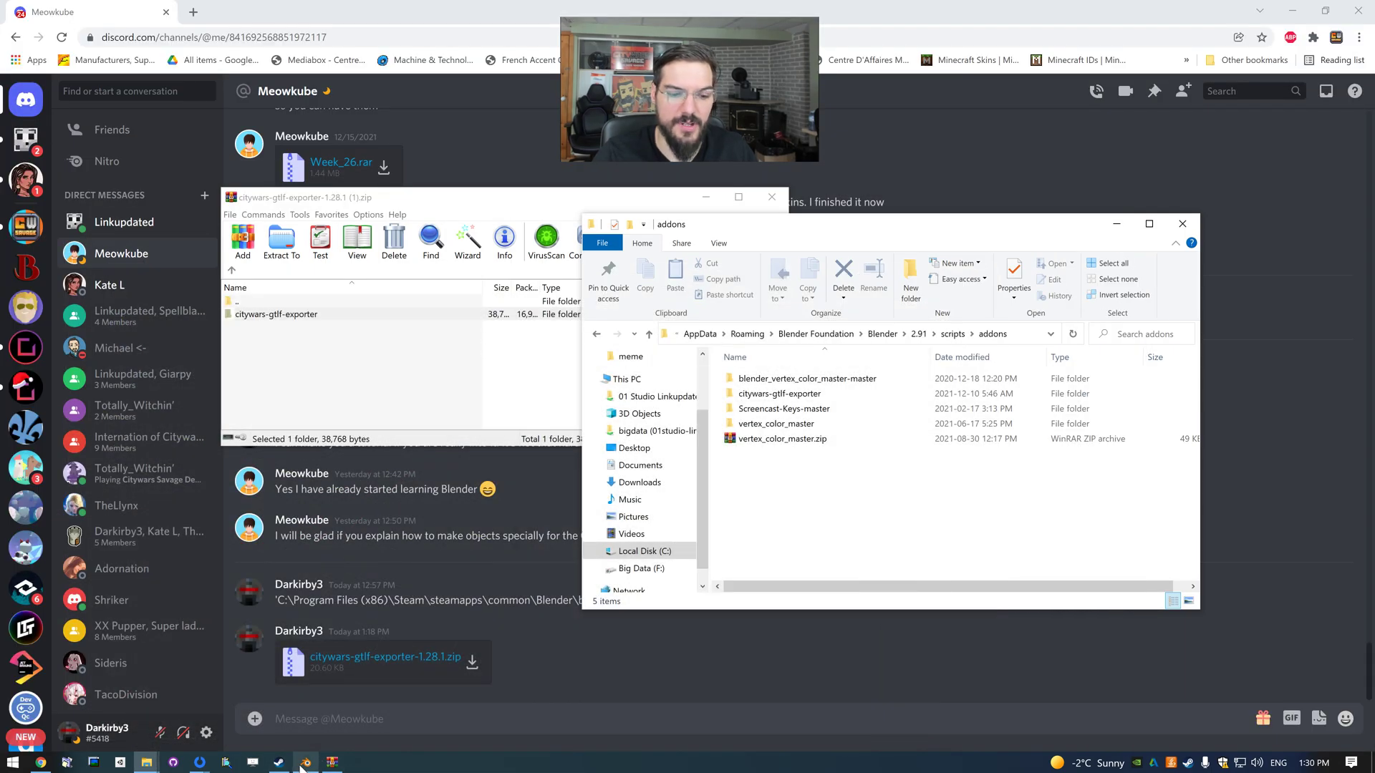
left_click(306, 762)
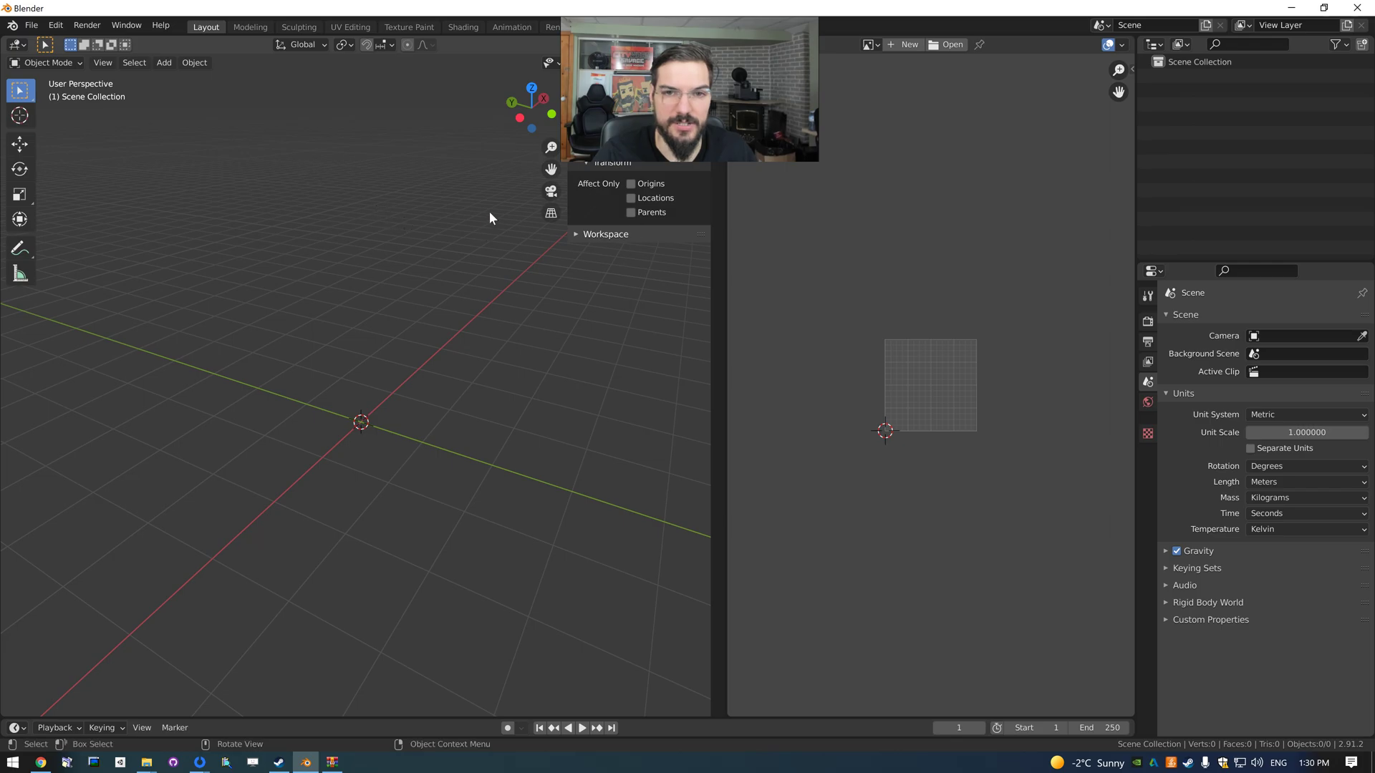
left_click(32, 25)
mouse_move(56, 25)
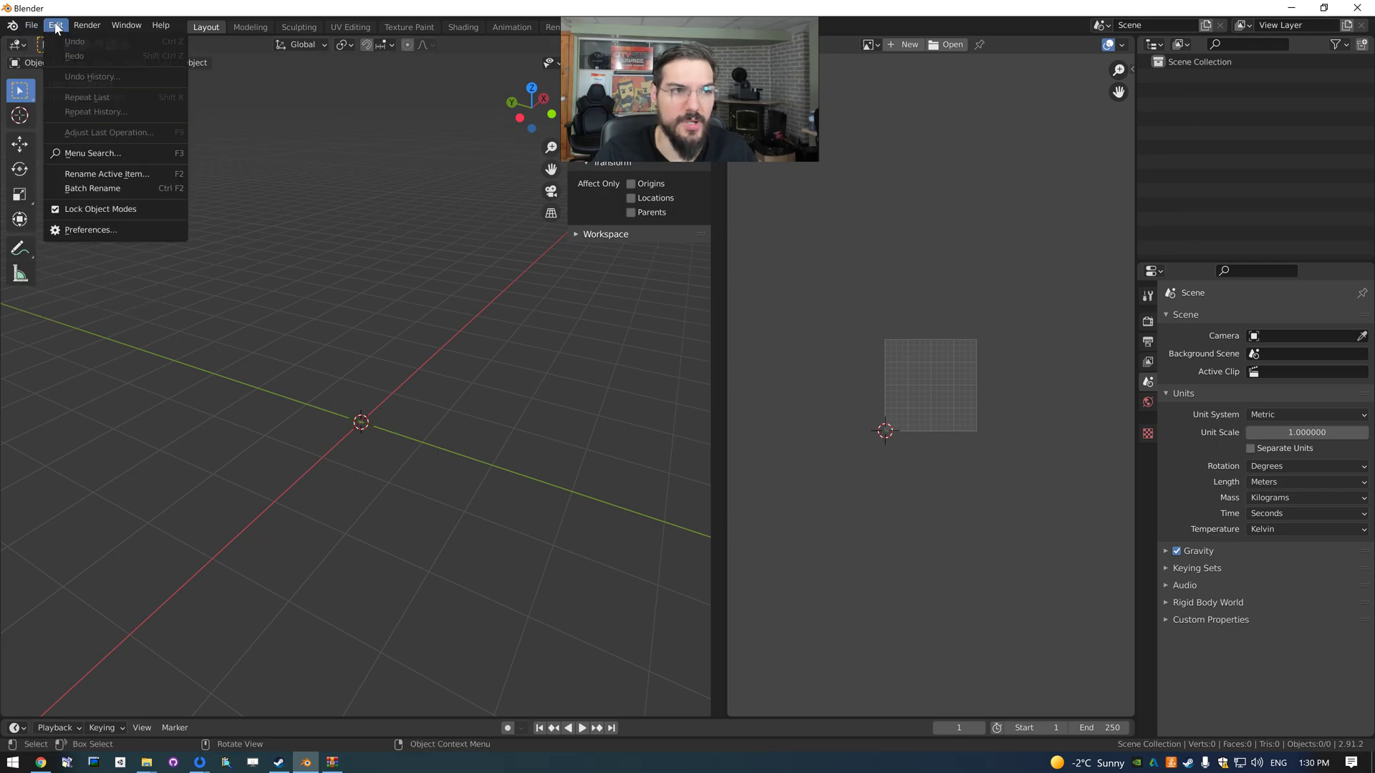
left_click(84, 230)
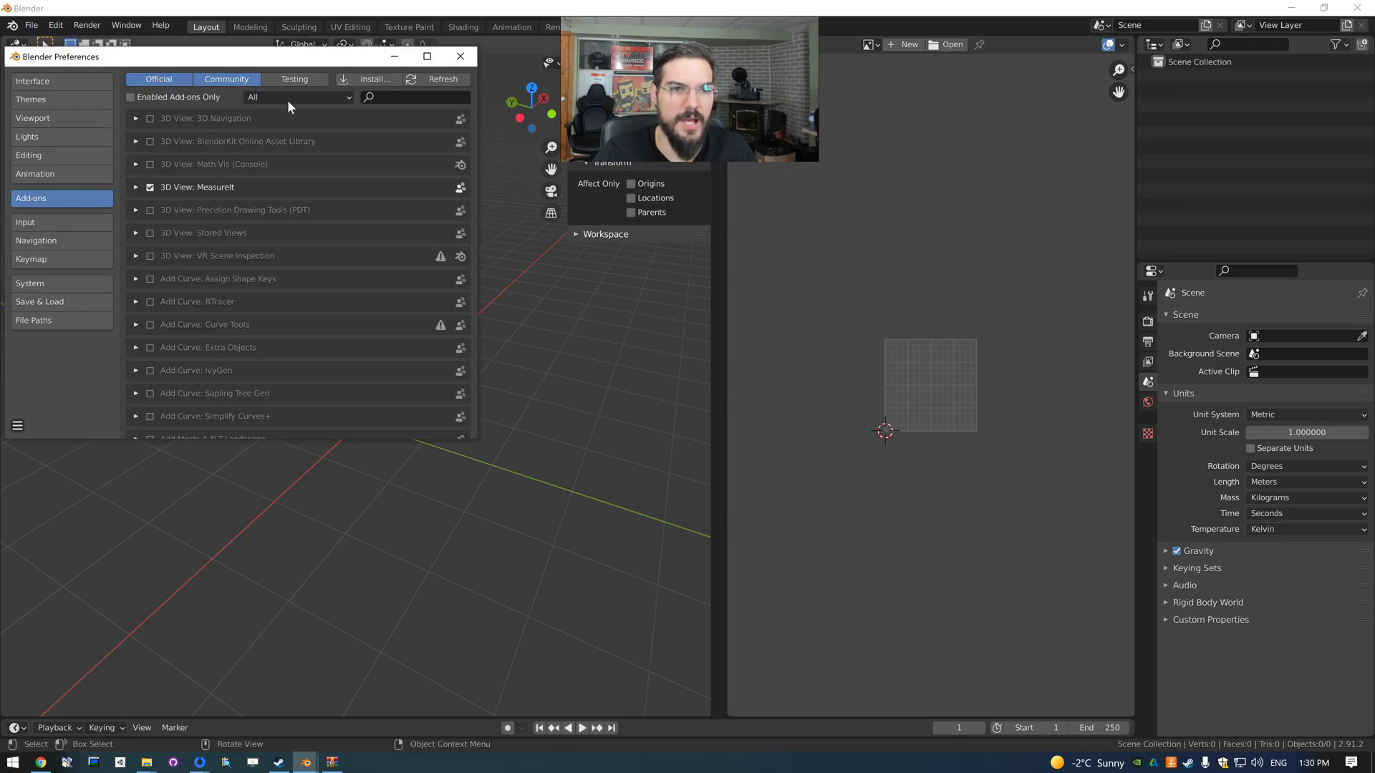
left_click(378, 96)
type("city")
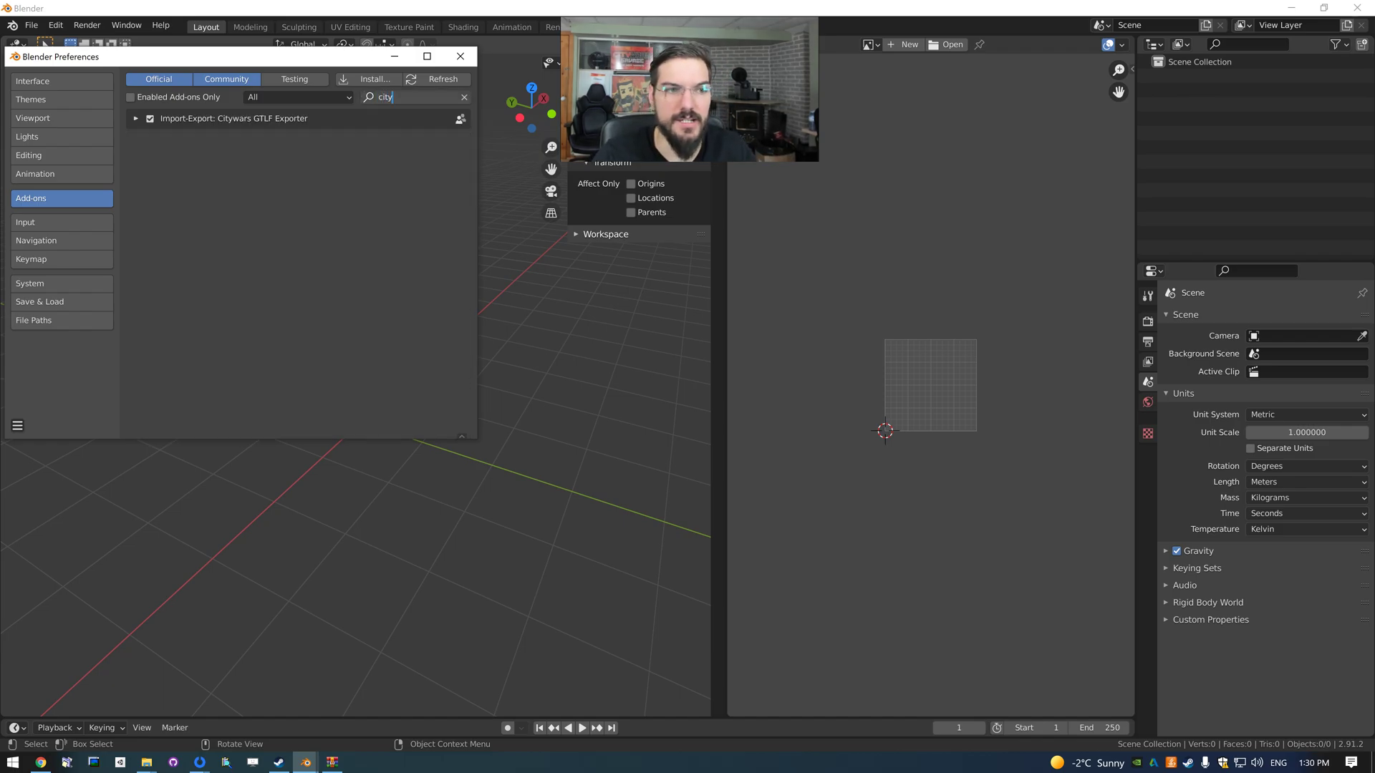
Toggle the Import-Export: Citywars GTLF Exporter add-on, leave it enabled and close the preferences.
left_click(150, 117)
left_click(151, 118)
left_click(151, 118)
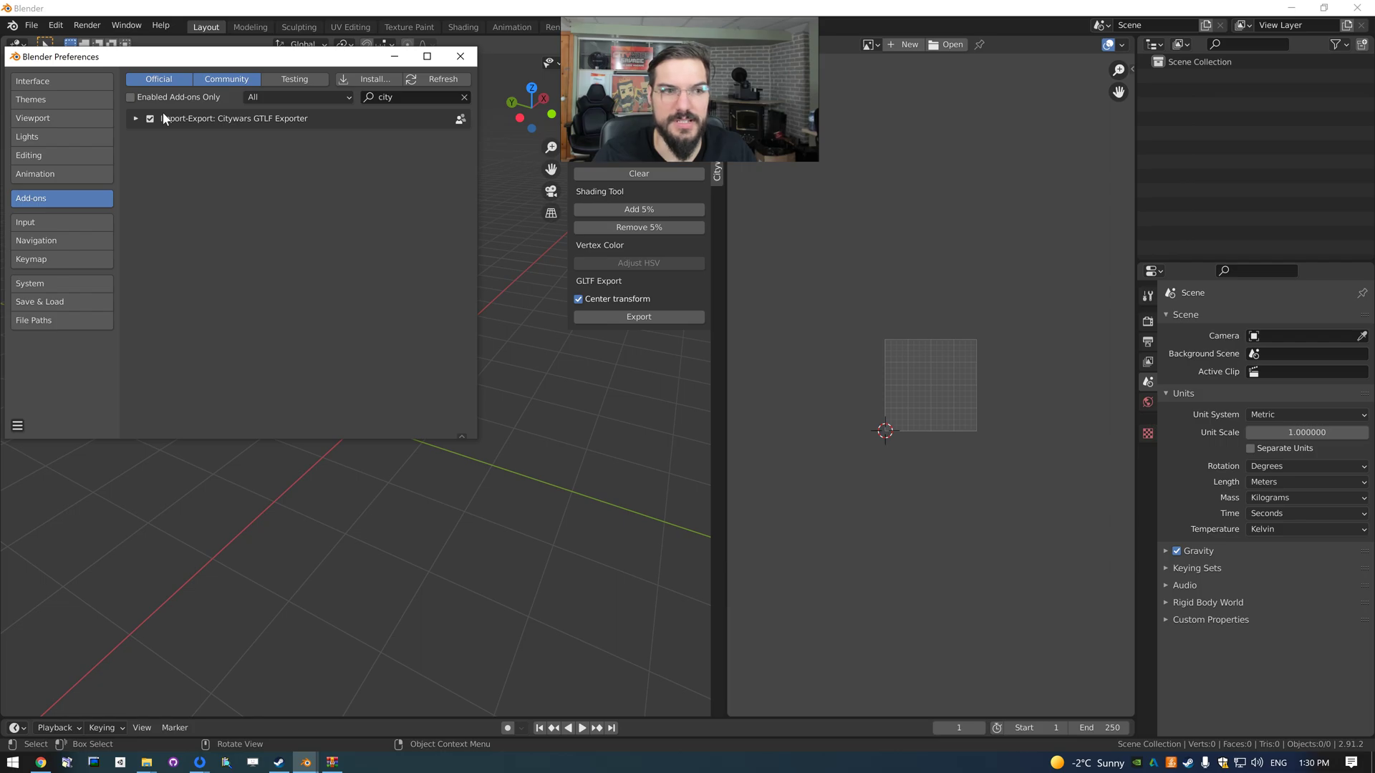
left_click(150, 119)
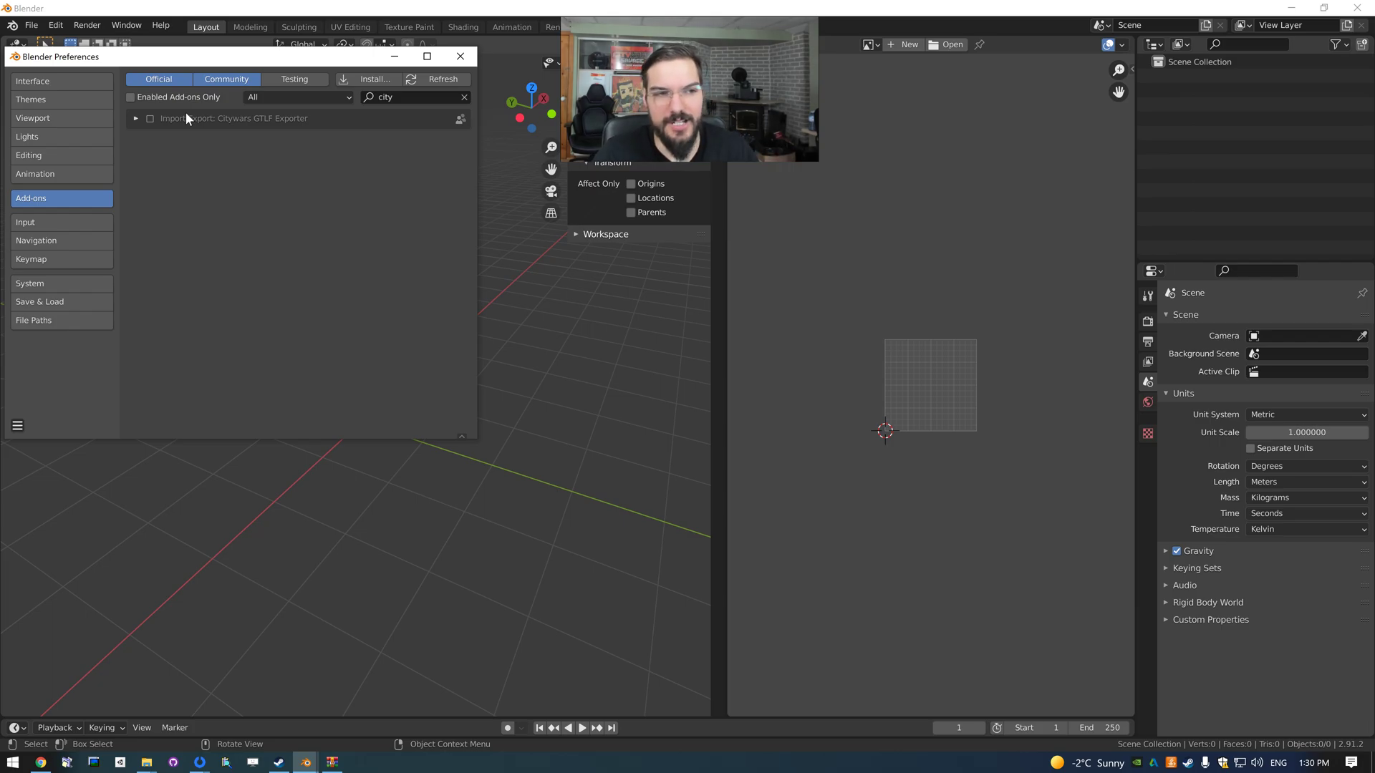
left_click(151, 119)
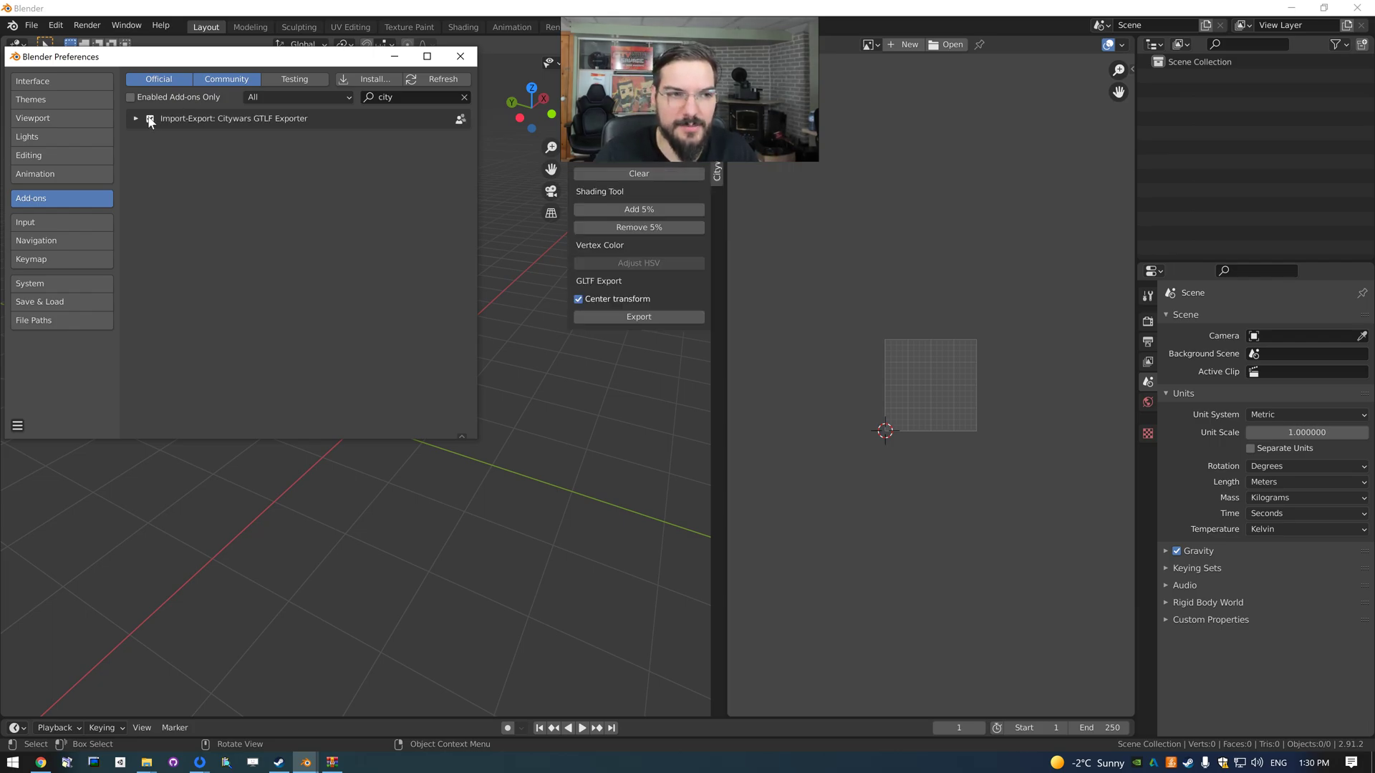
left_click(460, 56)
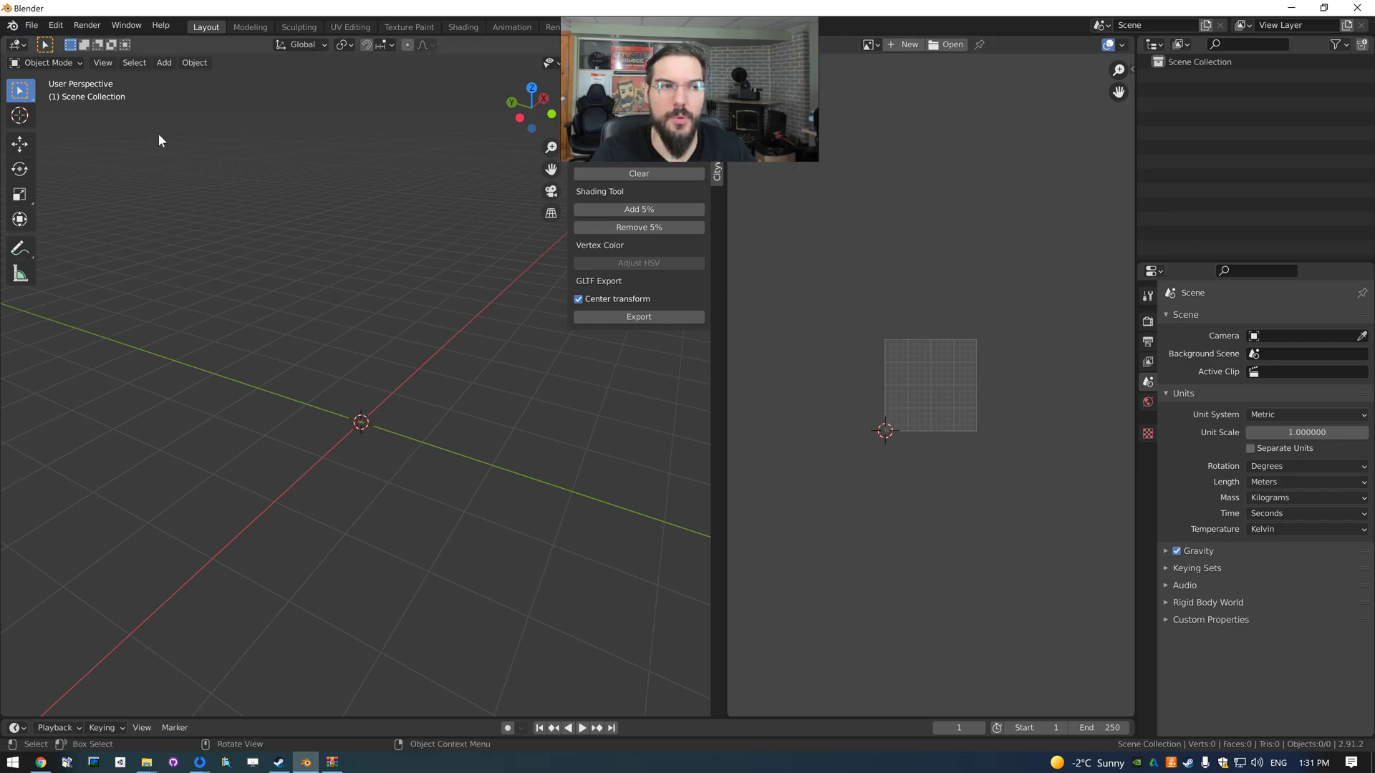
Save the current Blender setup as the default startup file.
left_click(32, 25)
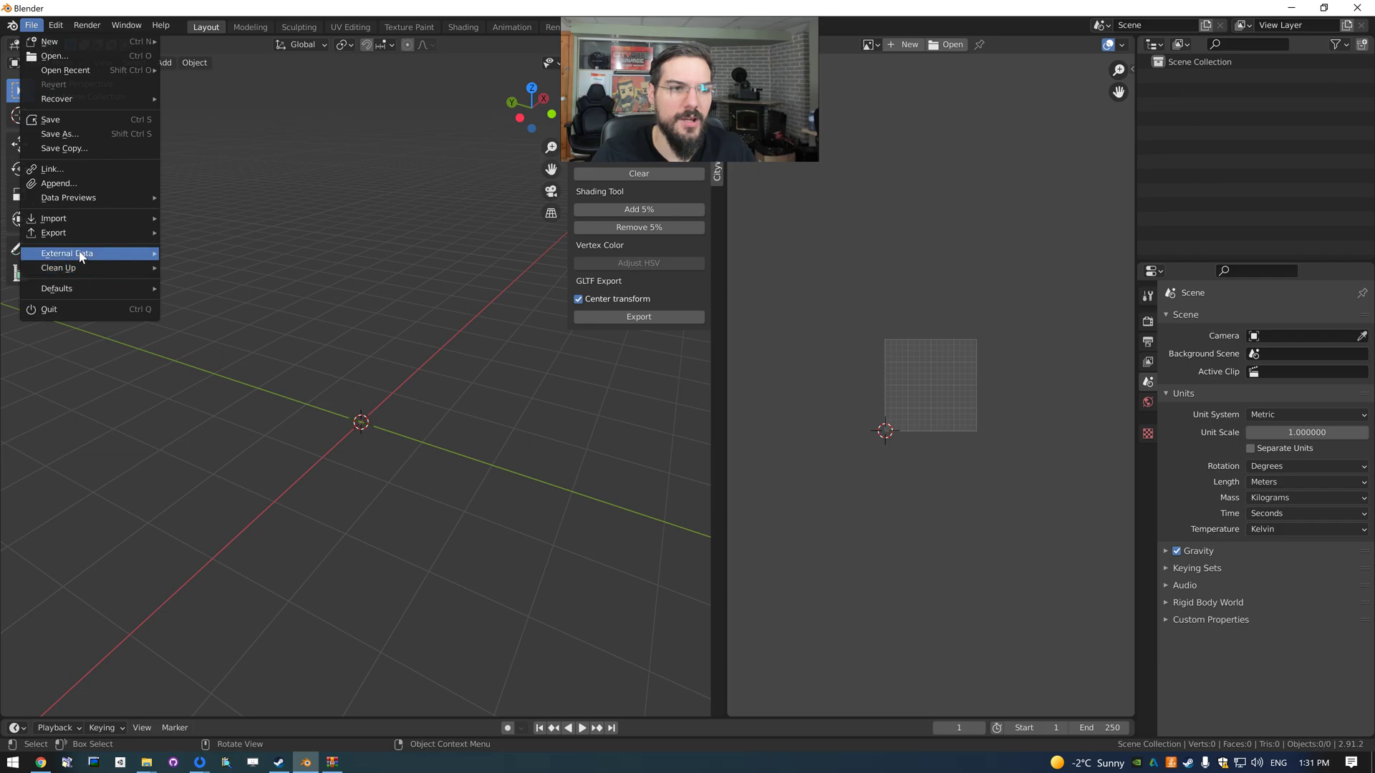
mouse_move(83, 255)
mouse_move(96, 289)
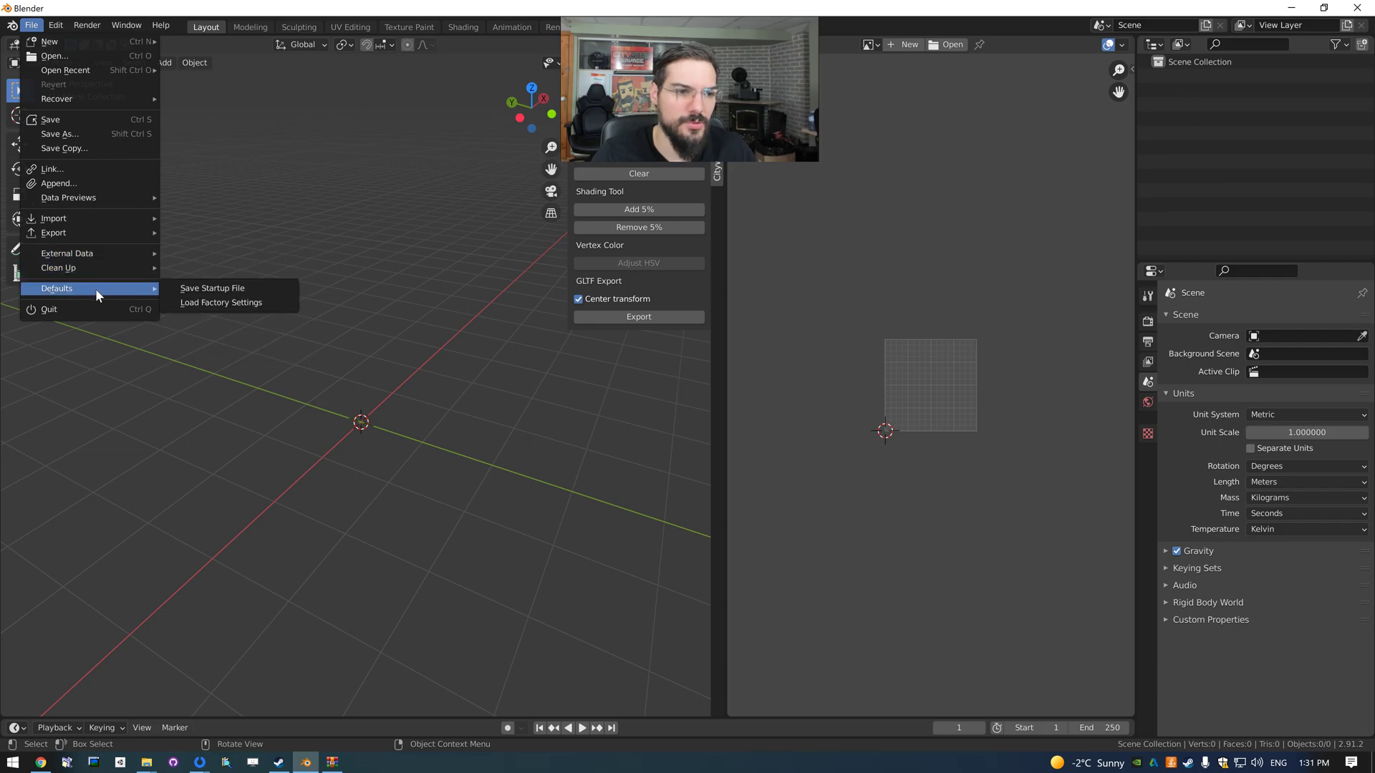
left_click(234, 291)
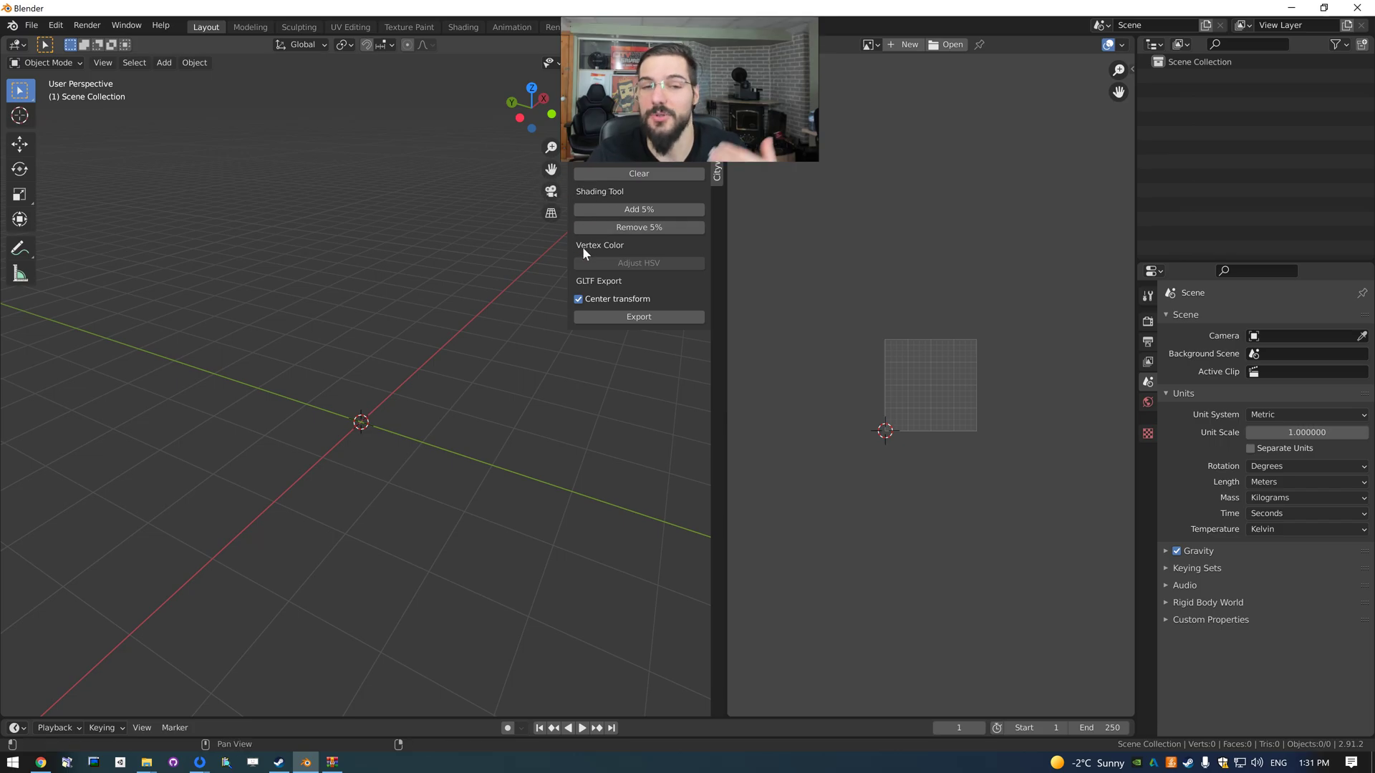
left_click(31, 23)
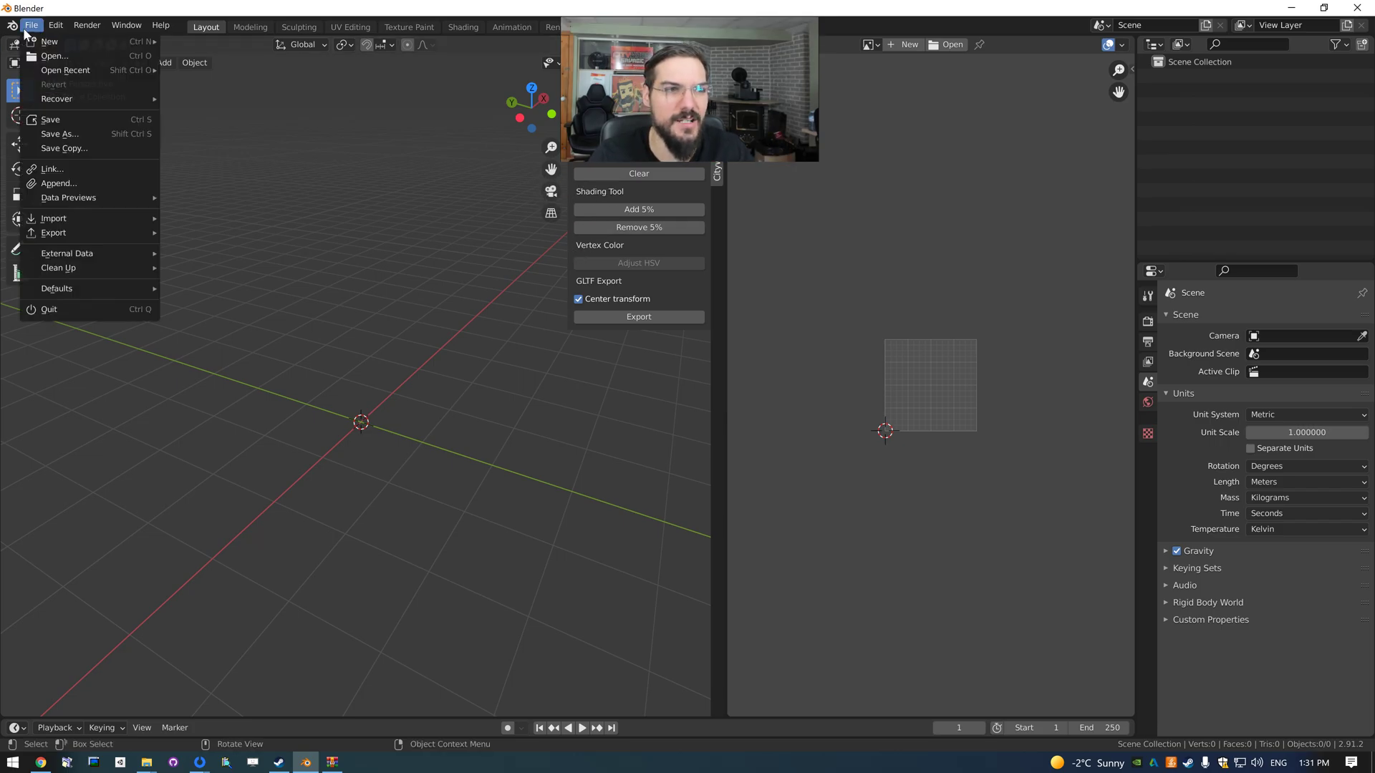
mouse_move(78, 287)
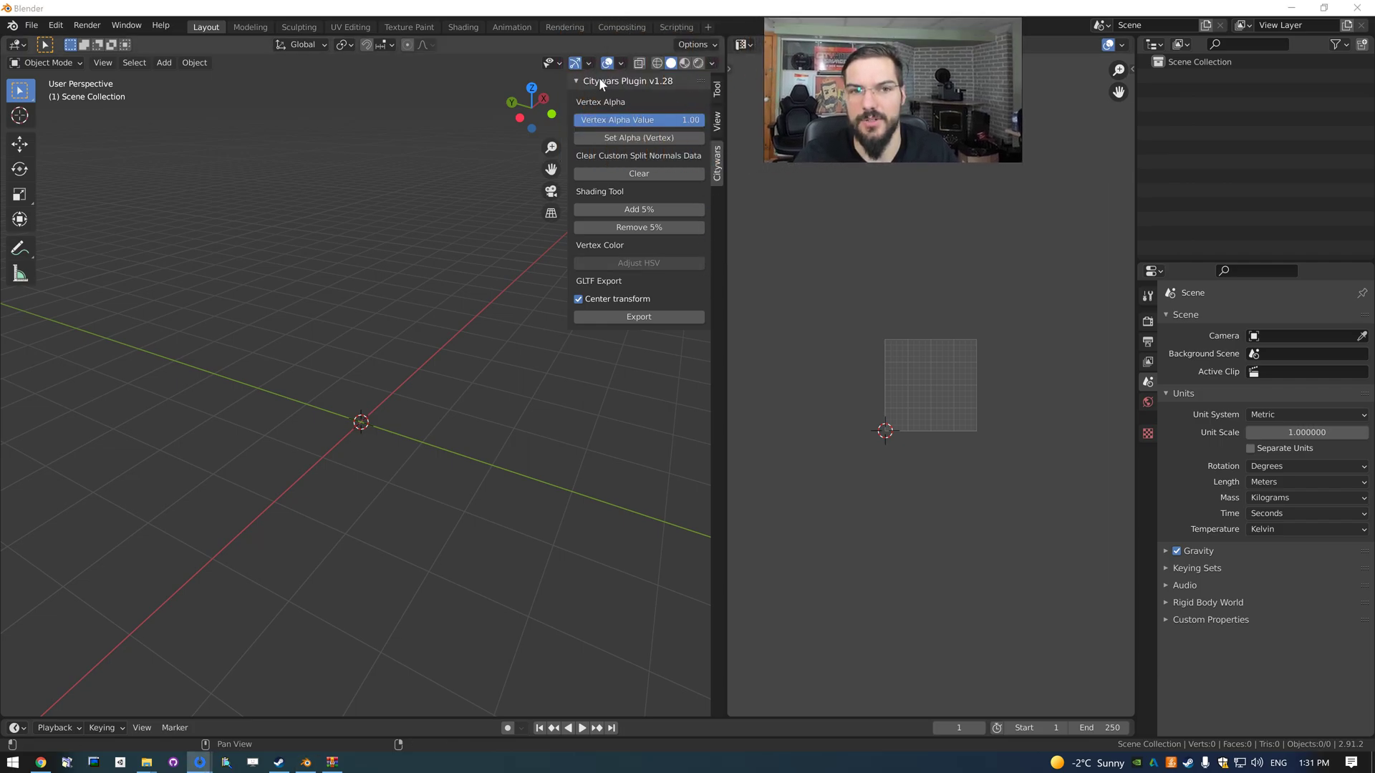
Look through the 3D viewport's Tool and View sidebar pages and display the Citywars Plugin v1.28 tools.
left_click(598, 81)
left_click(599, 80)
left_click(716, 90)
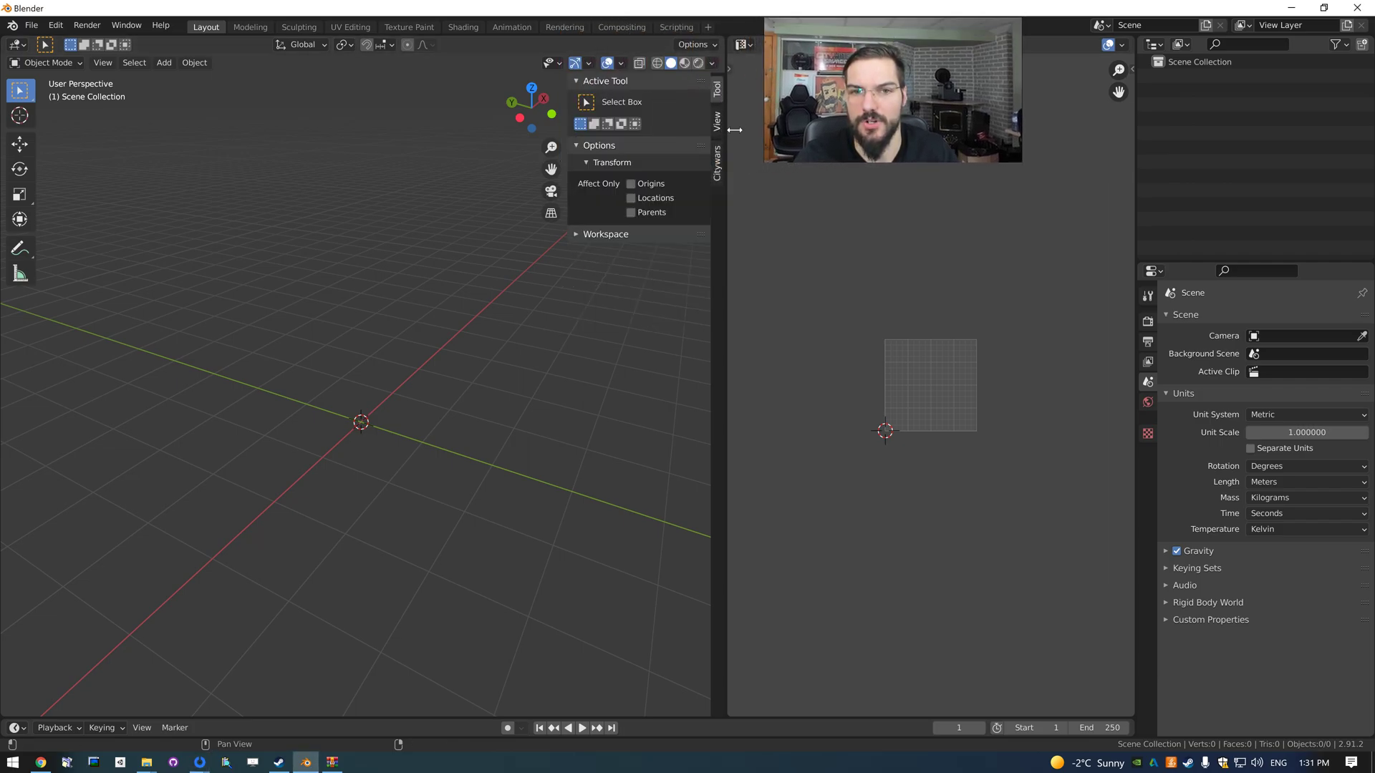
left_click(715, 121)
left_click(717, 89)
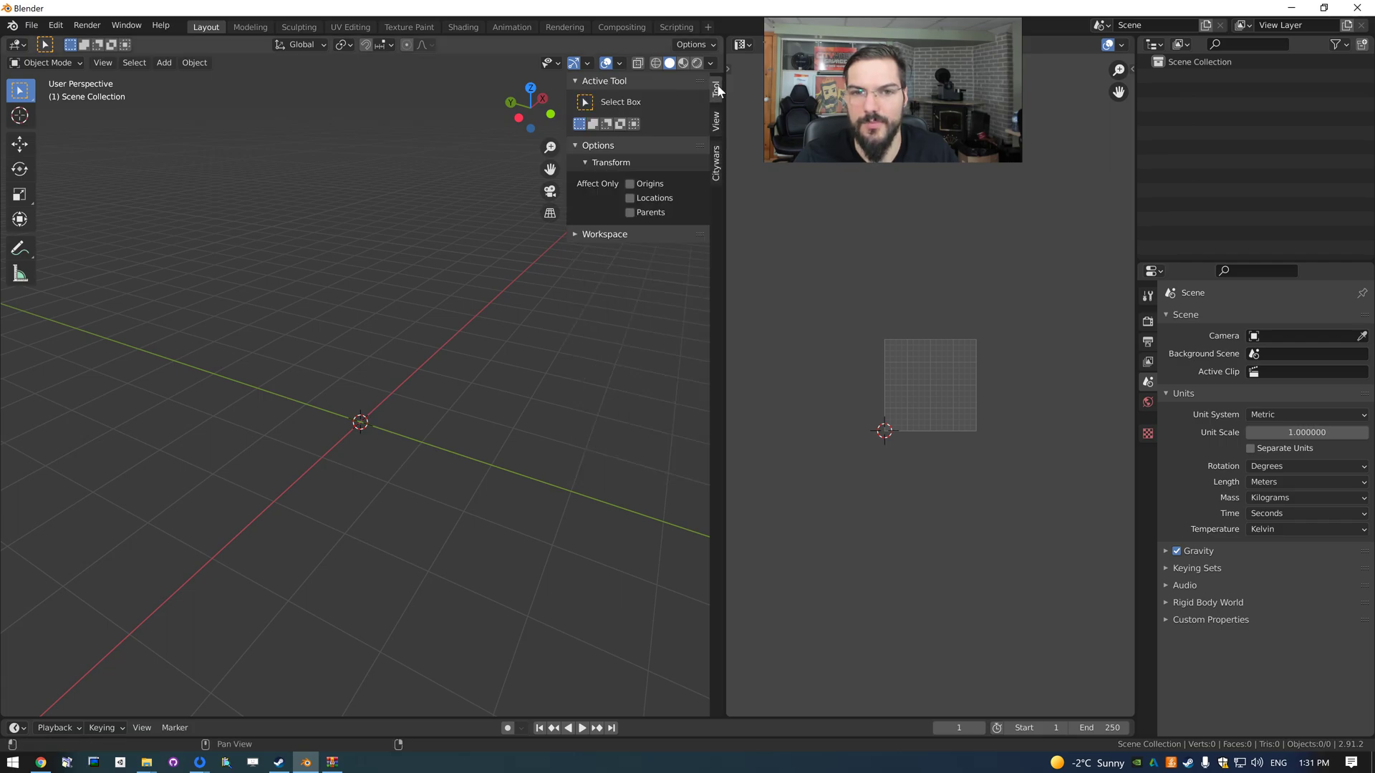
left_click(717, 151)
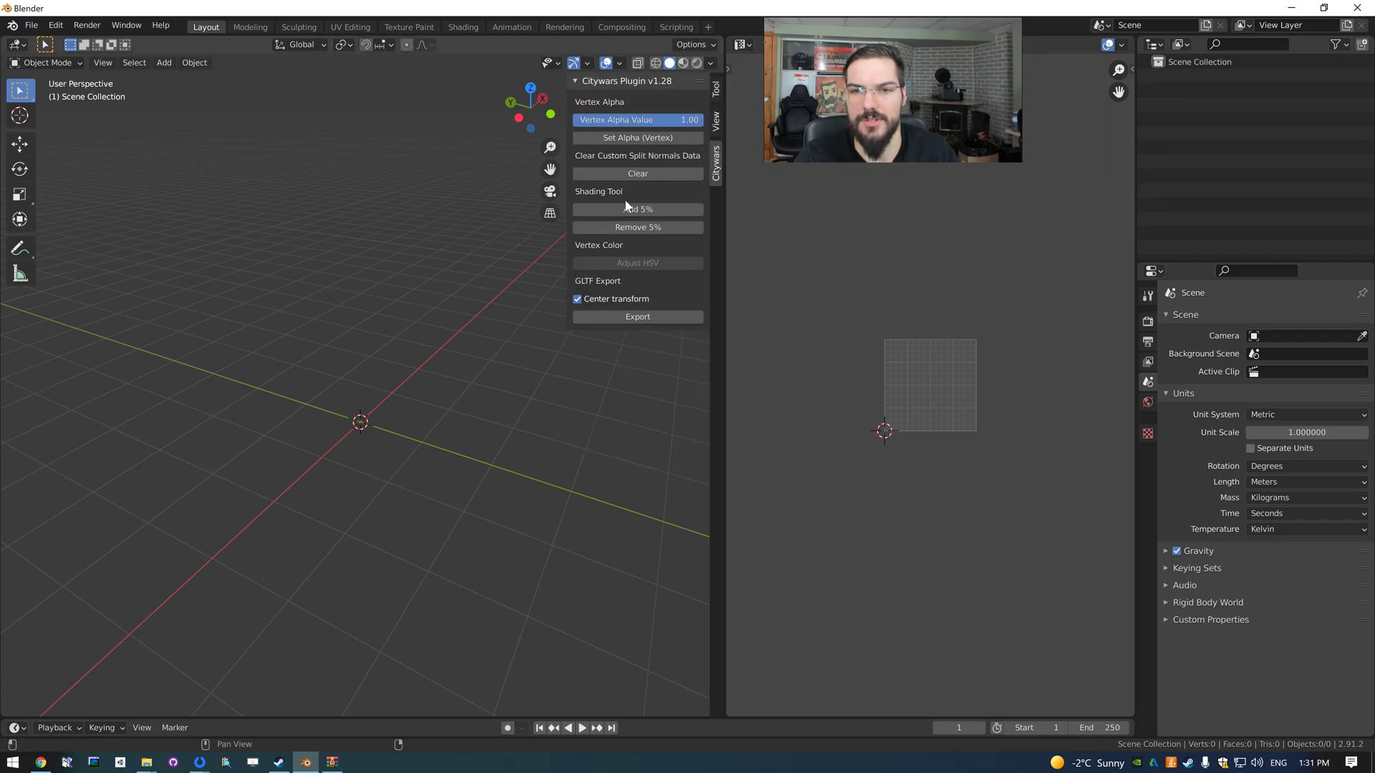
left_click(16, 46)
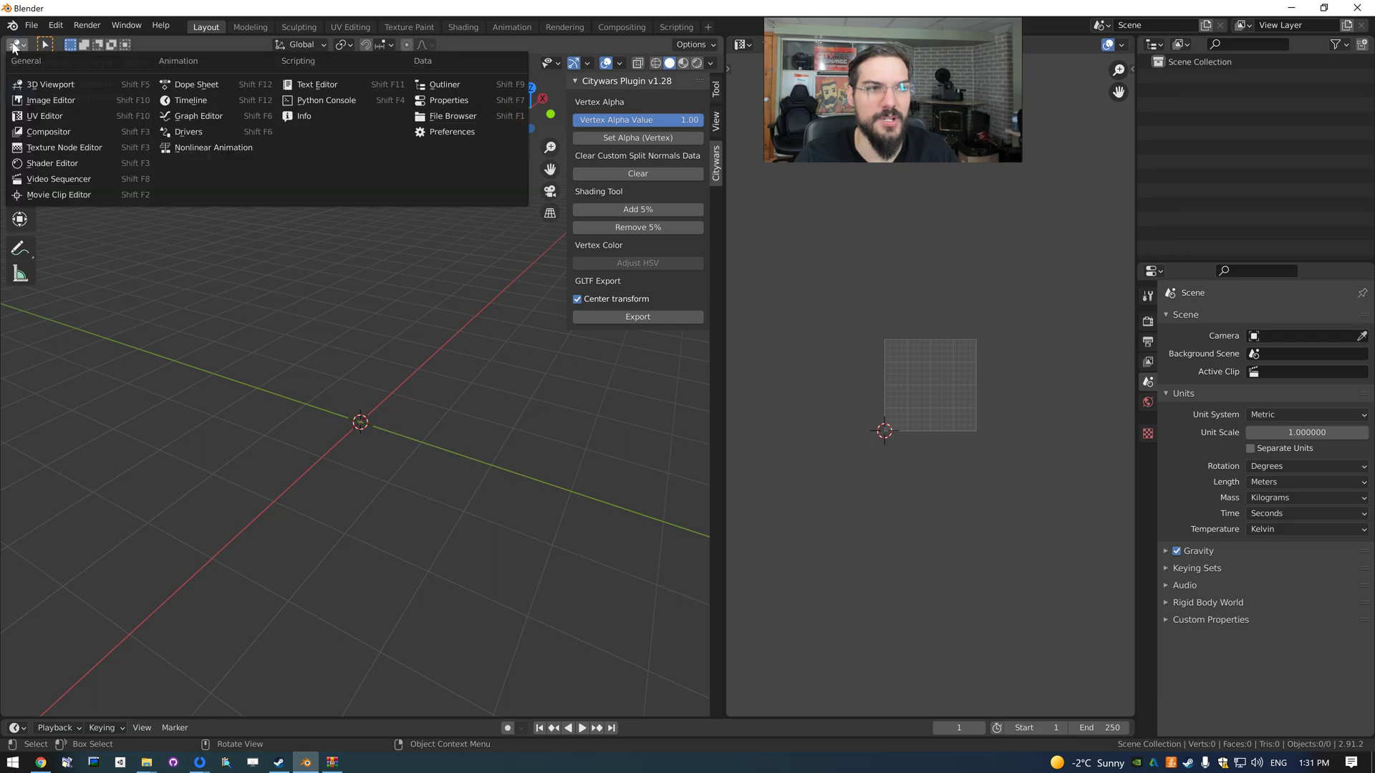
left_click(50, 87)
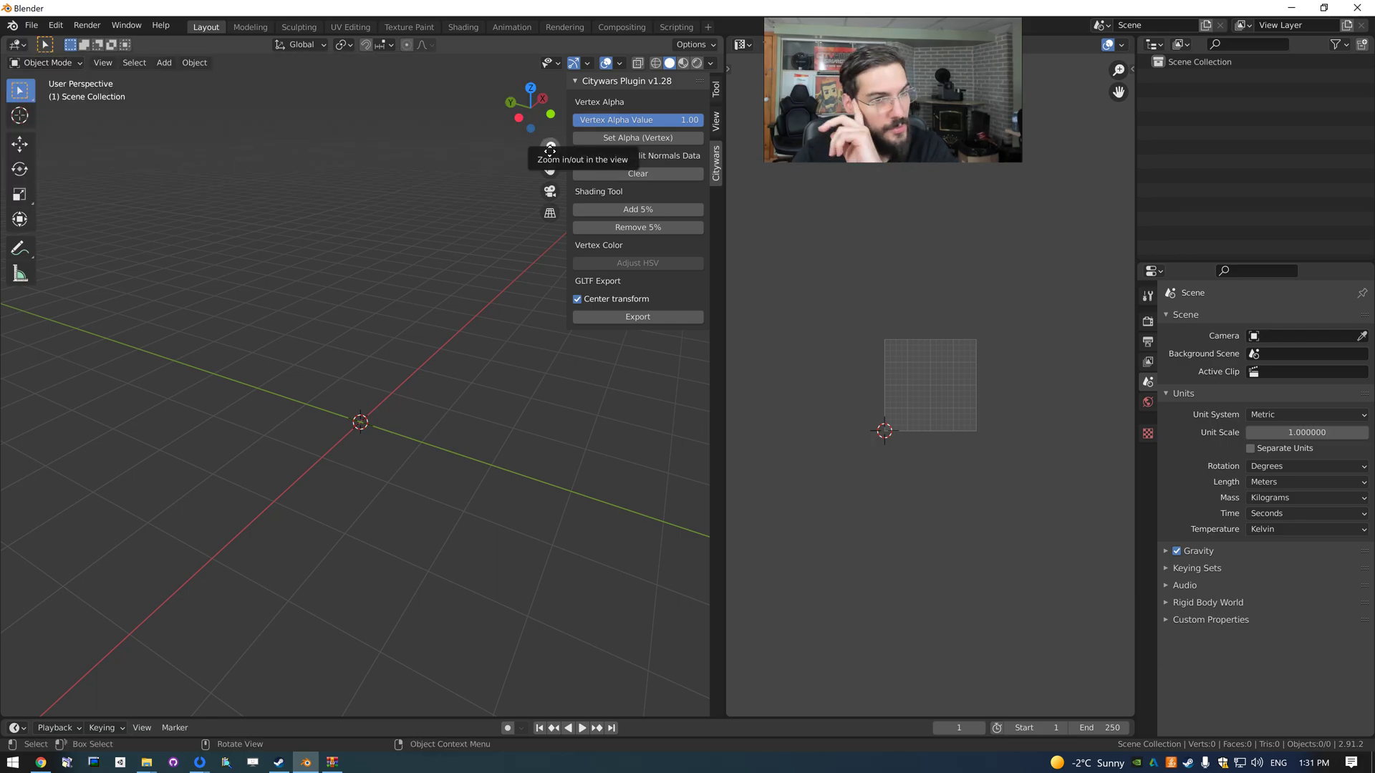
left_click(13, 46)
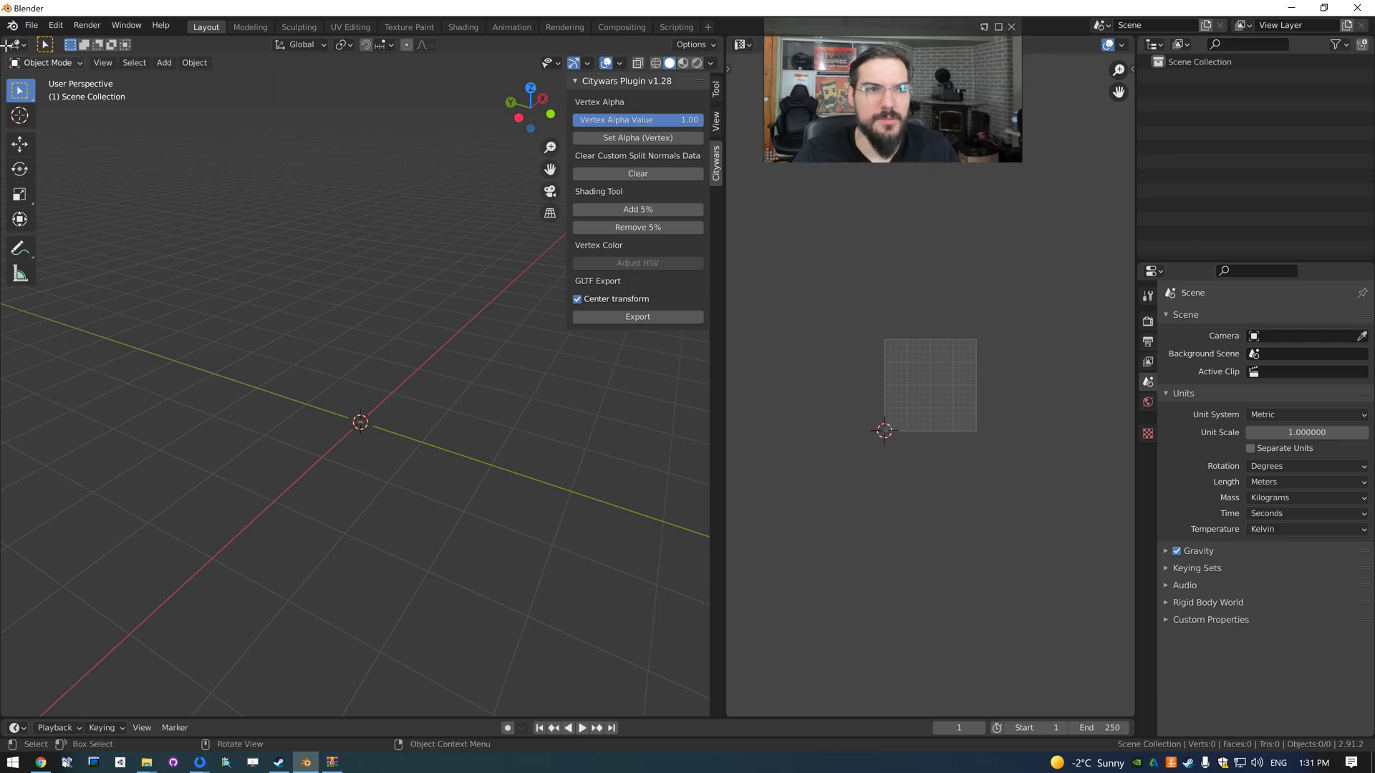
left_click_drag(891, 29, 675, 28)
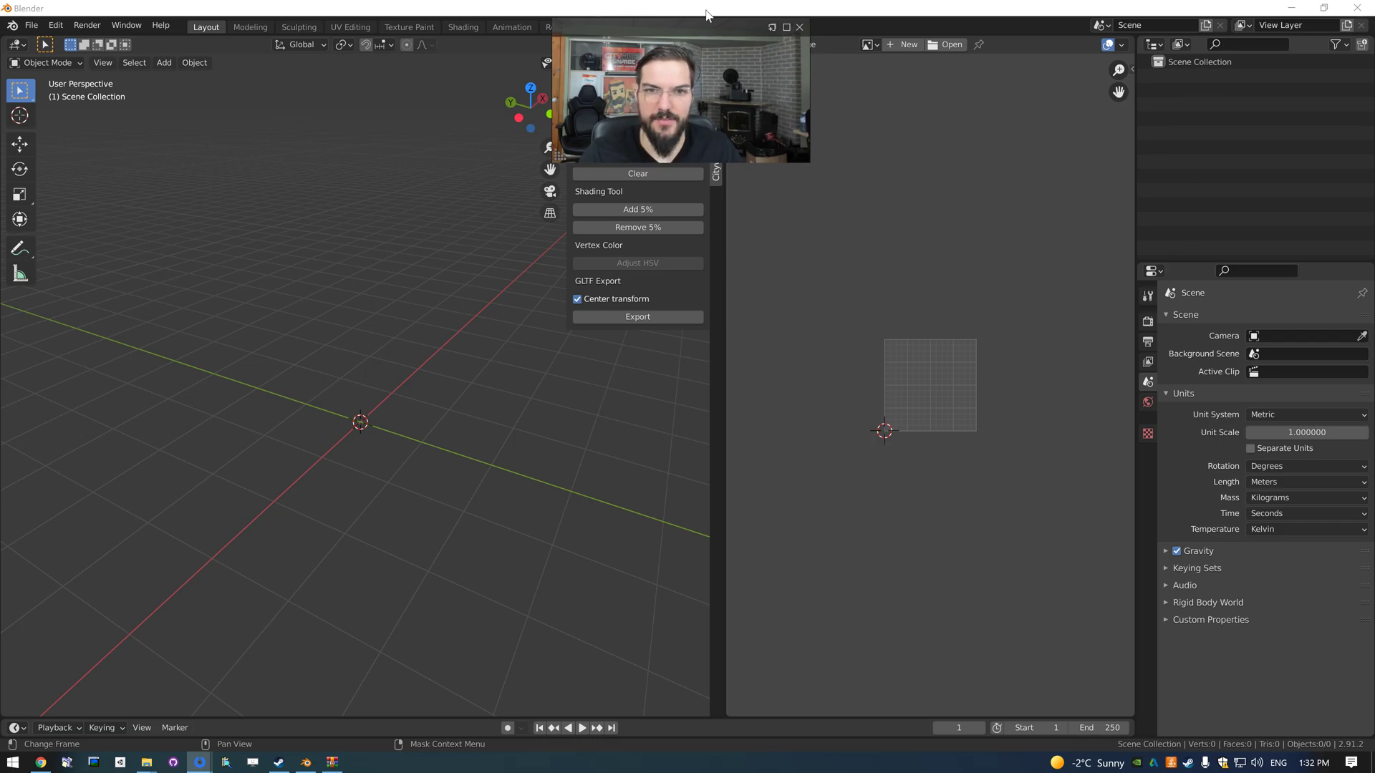
left_click(823, 100)
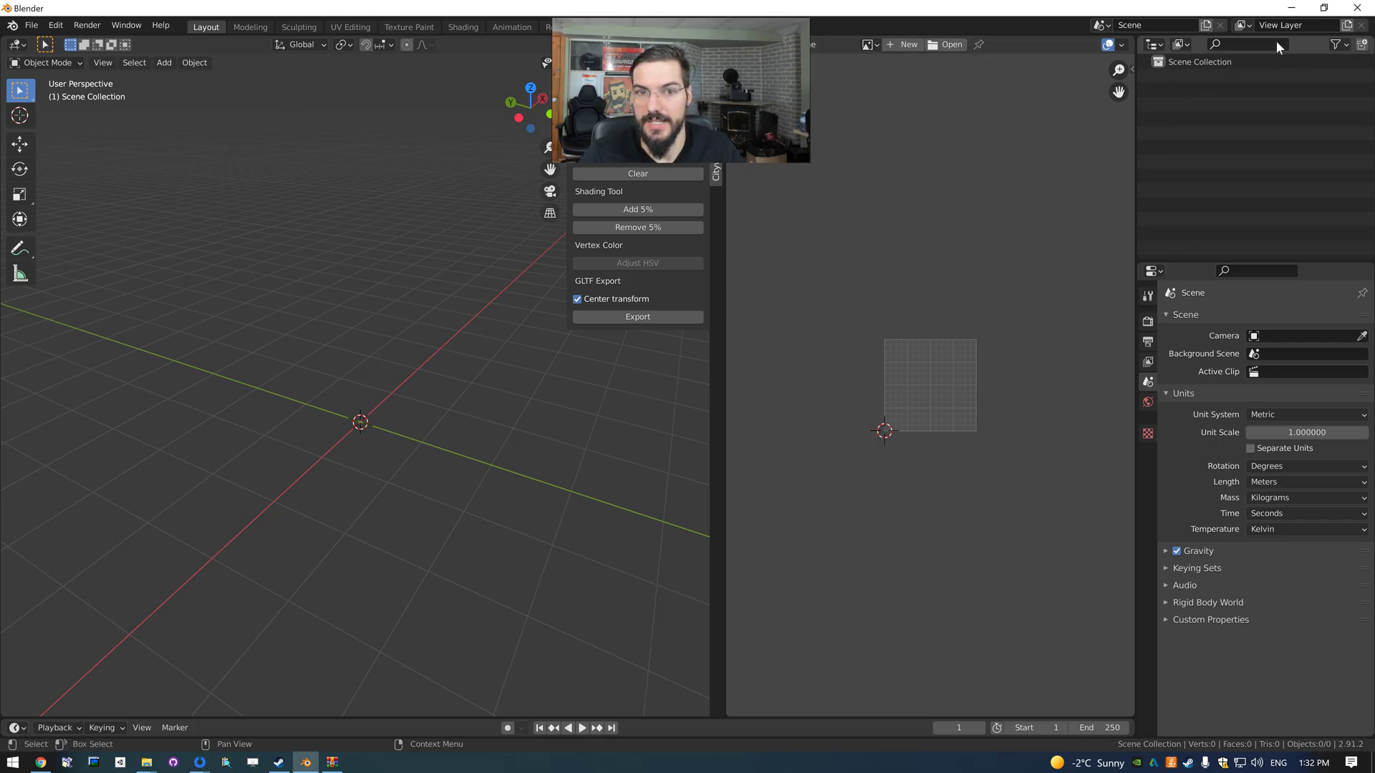
Switch to Steam, launch Citywars Savage from the library and accept the beta test welcome notice.
left_click(277, 763)
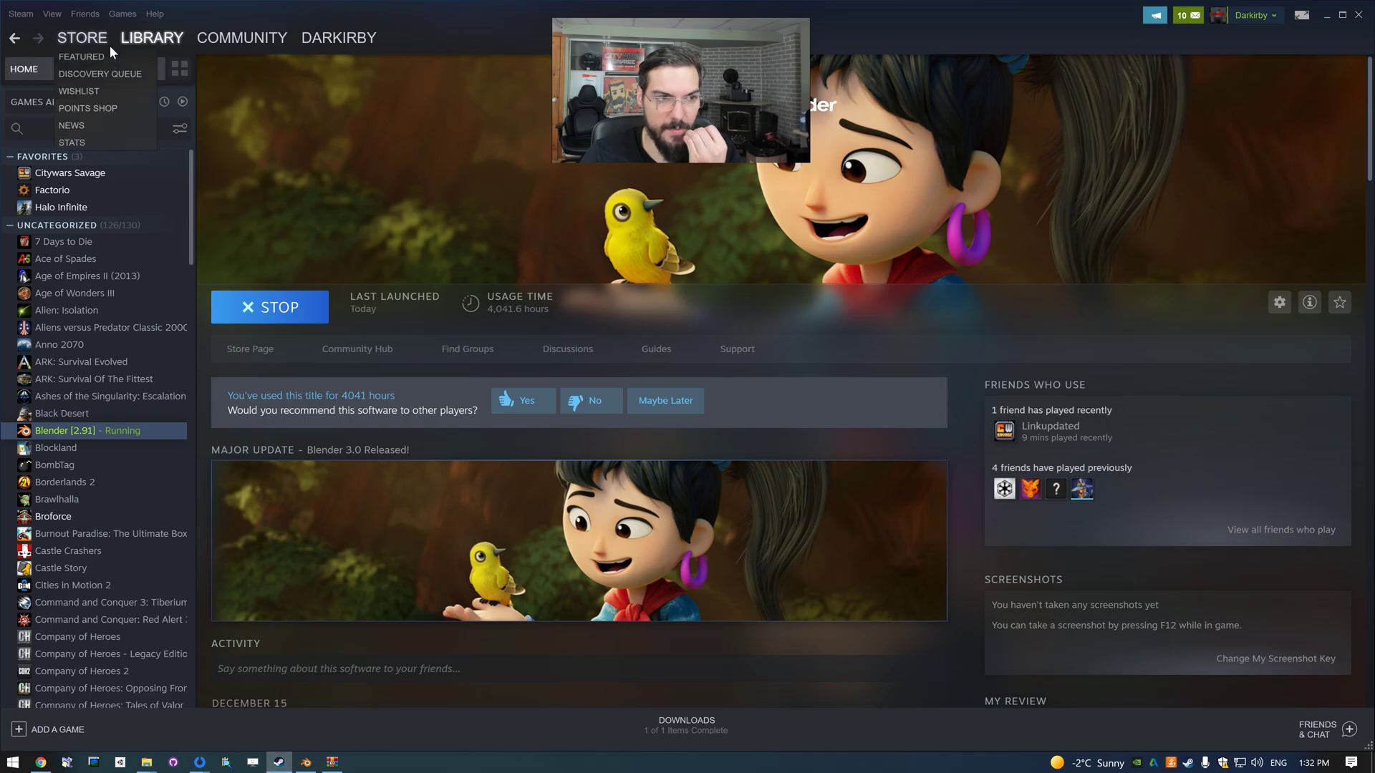
left_click(100, 173)
left_click(270, 306)
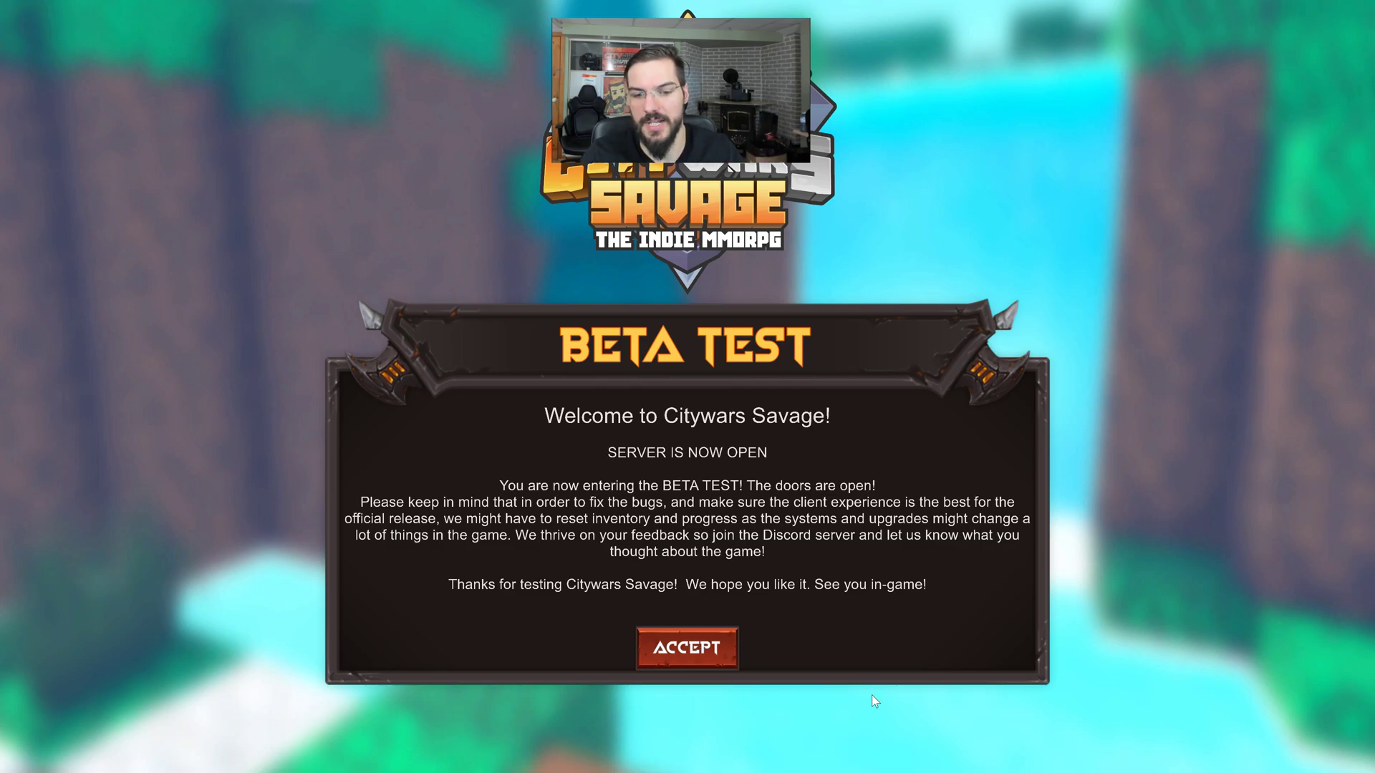
left_click(673, 639)
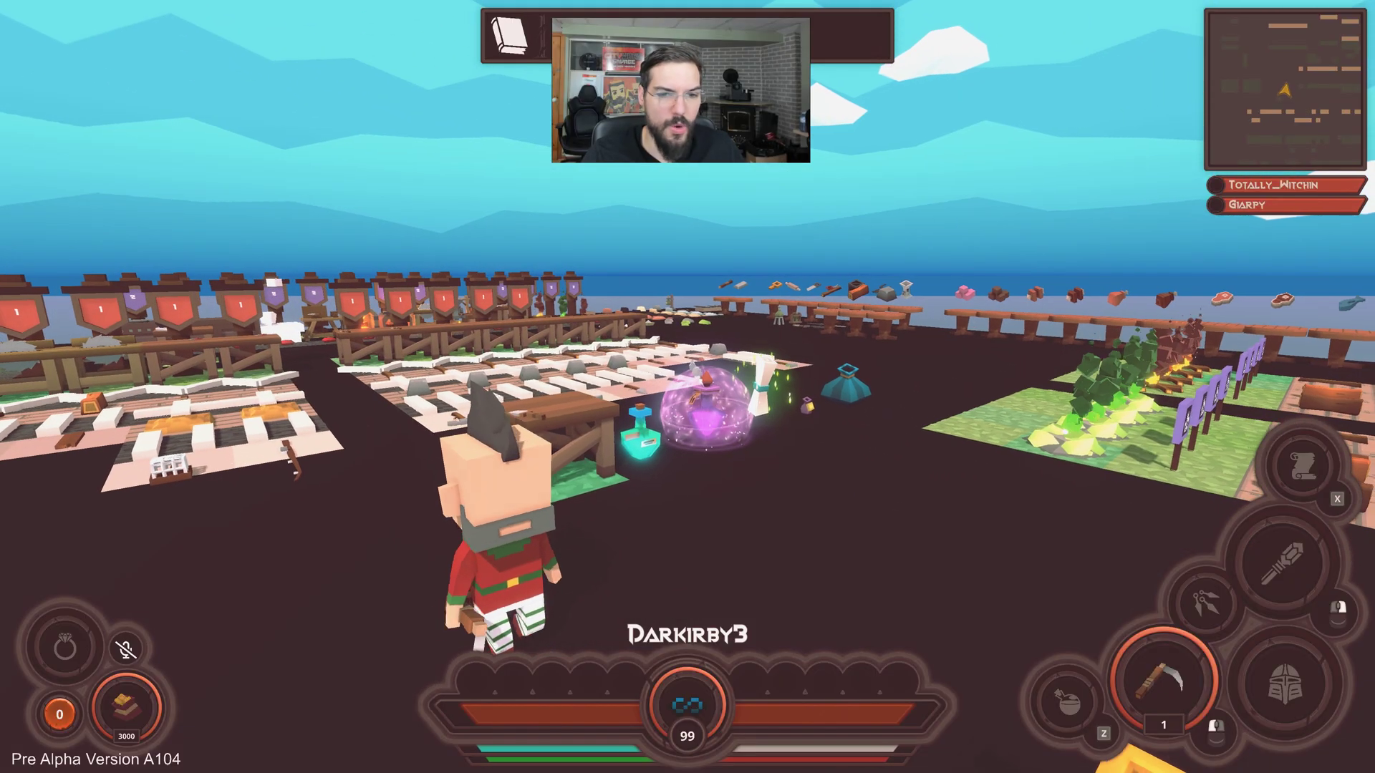
Walk the character around the wooden crafting table and view the surrounding objects, leaving the editor closed.
key("s")
key("w")
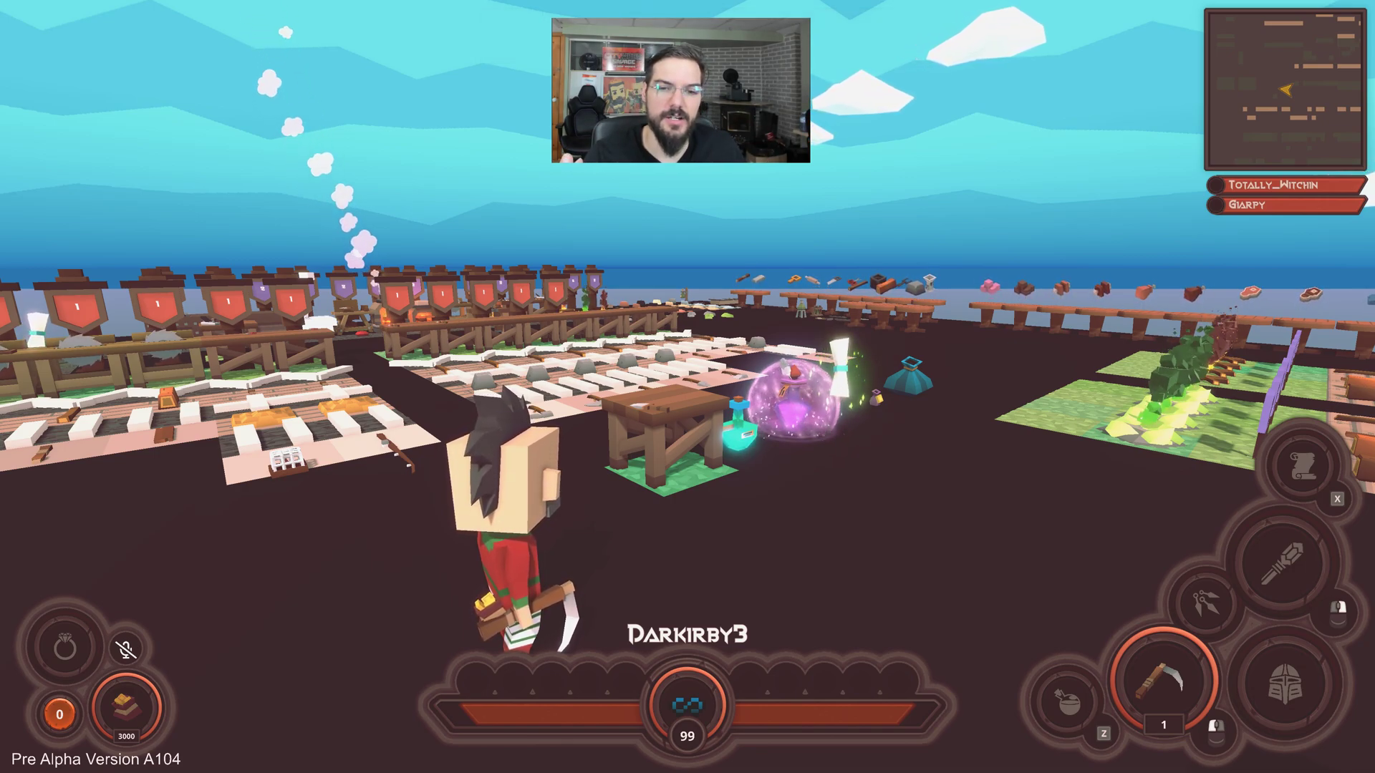
key("Tab")
key("Tab")
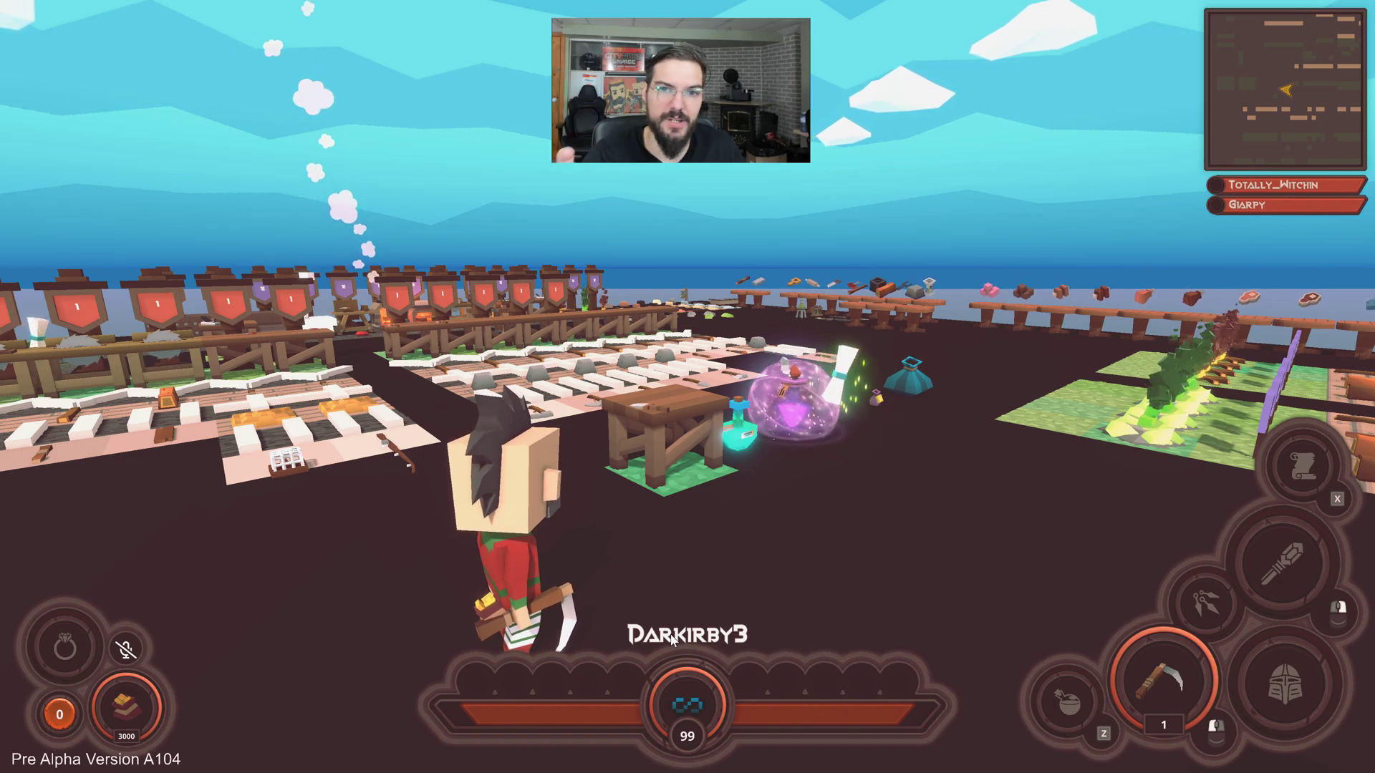
key("w")
key("d")
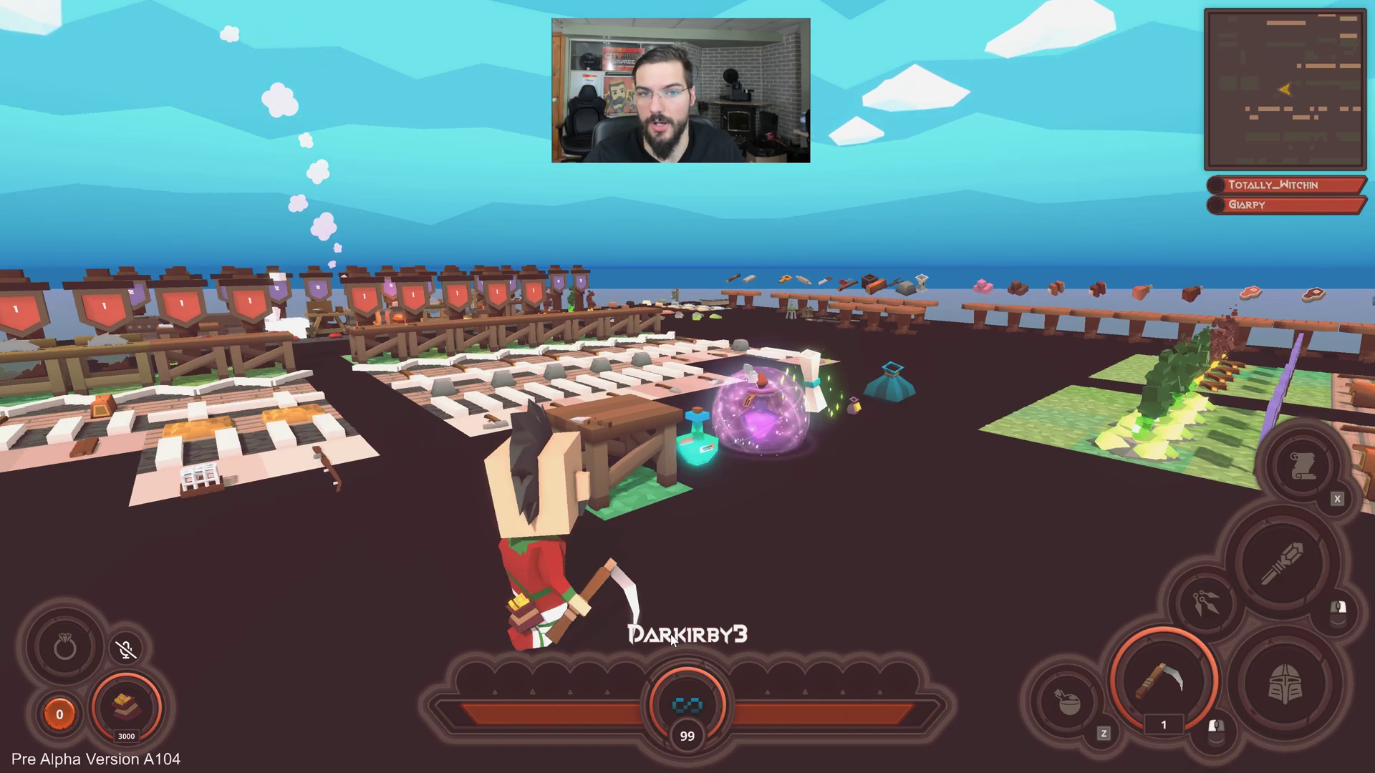
key("space")
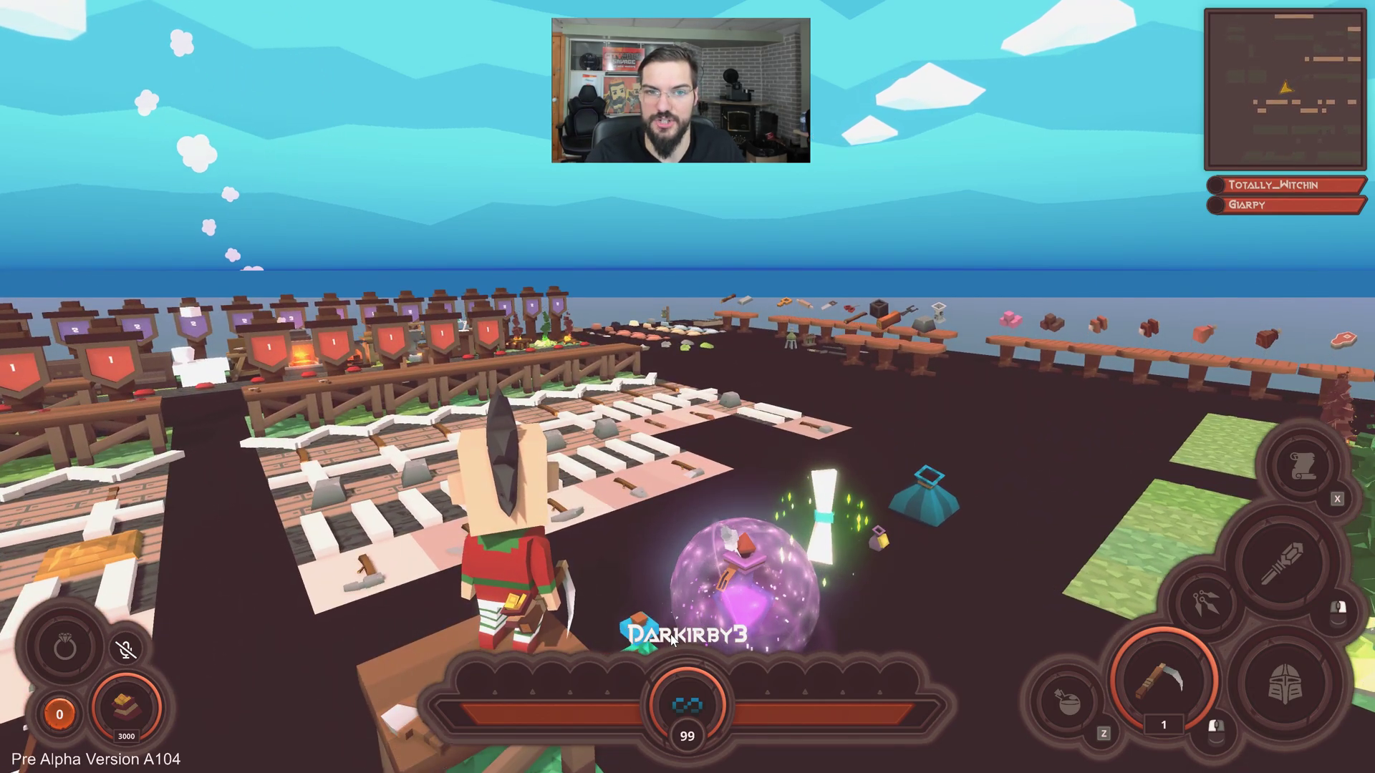
key("s")
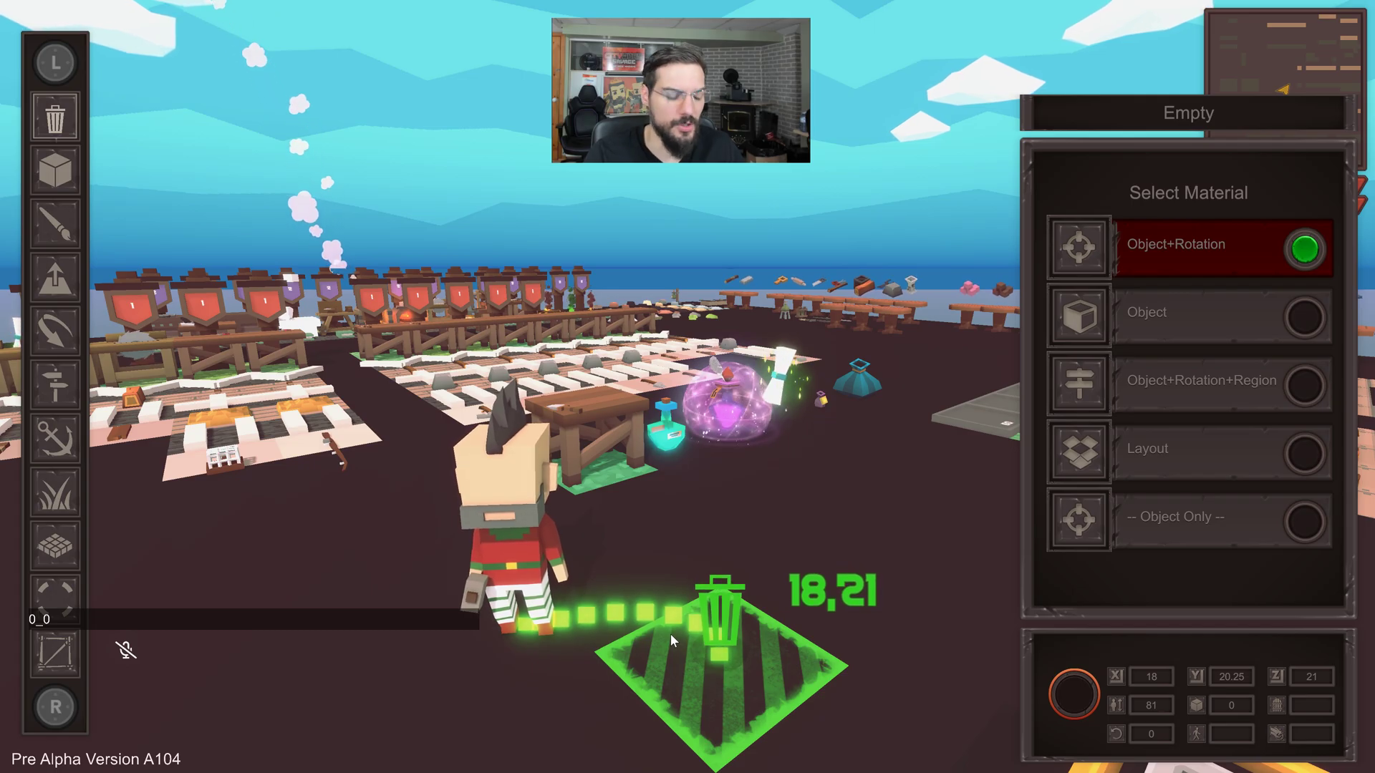
key("Escape")
Walk past the rows of crafting stations and ingots to the anvils and examine their models.
key("w")
key("a")
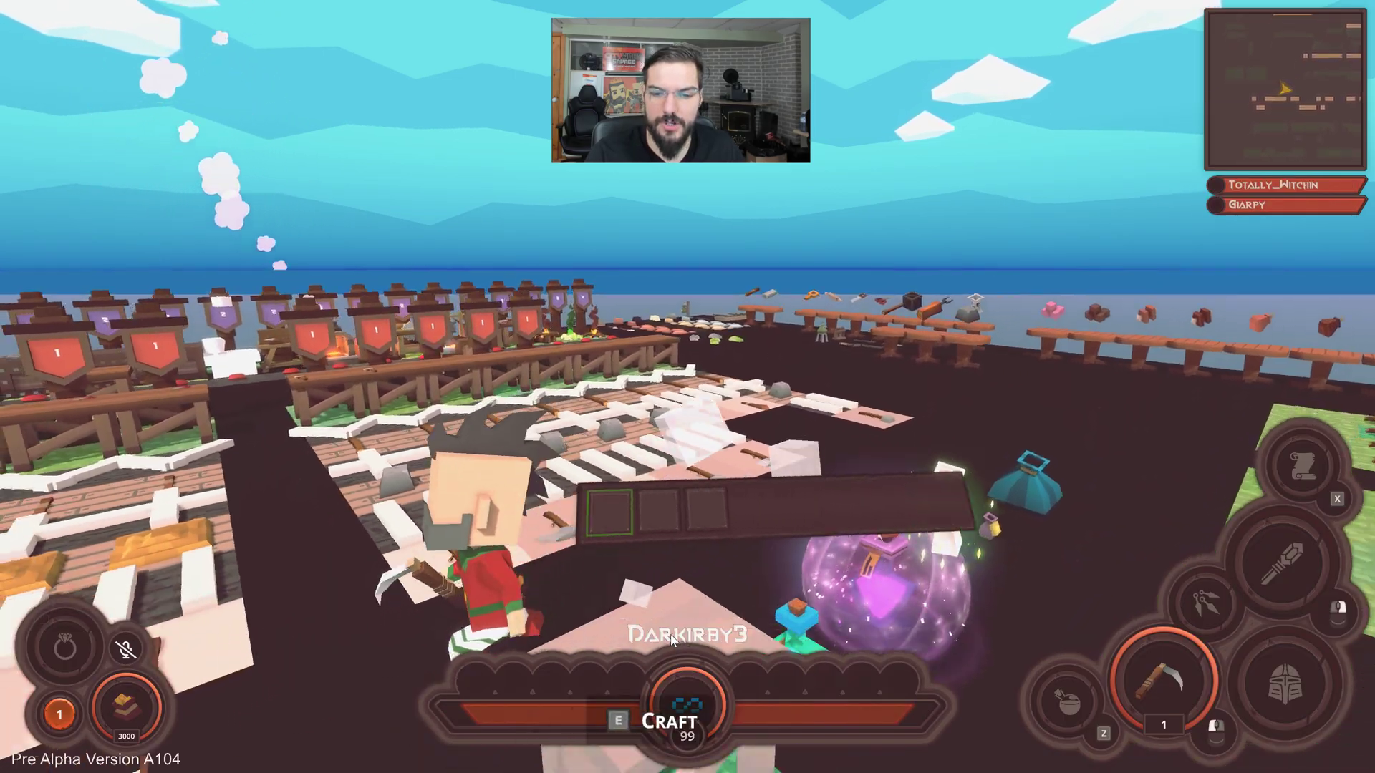
key("w")
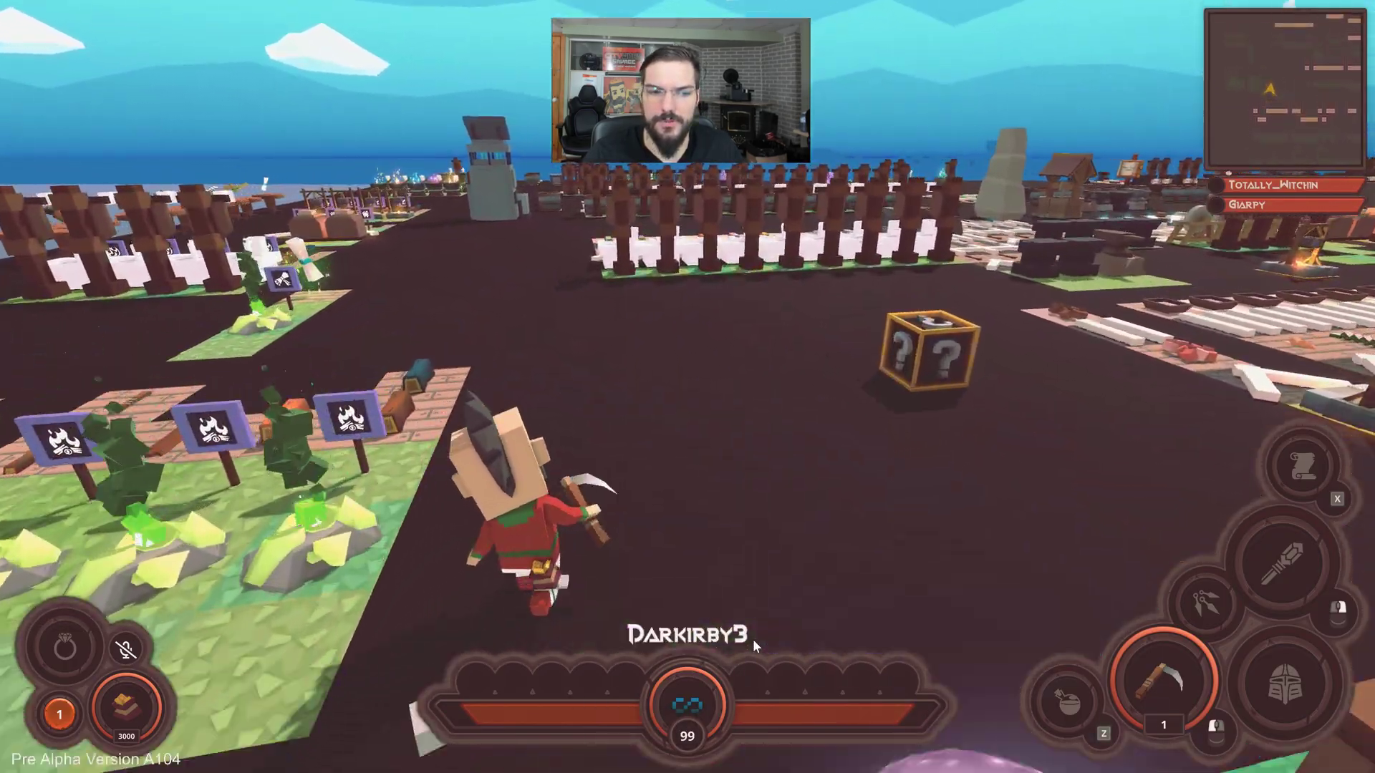
key("w")
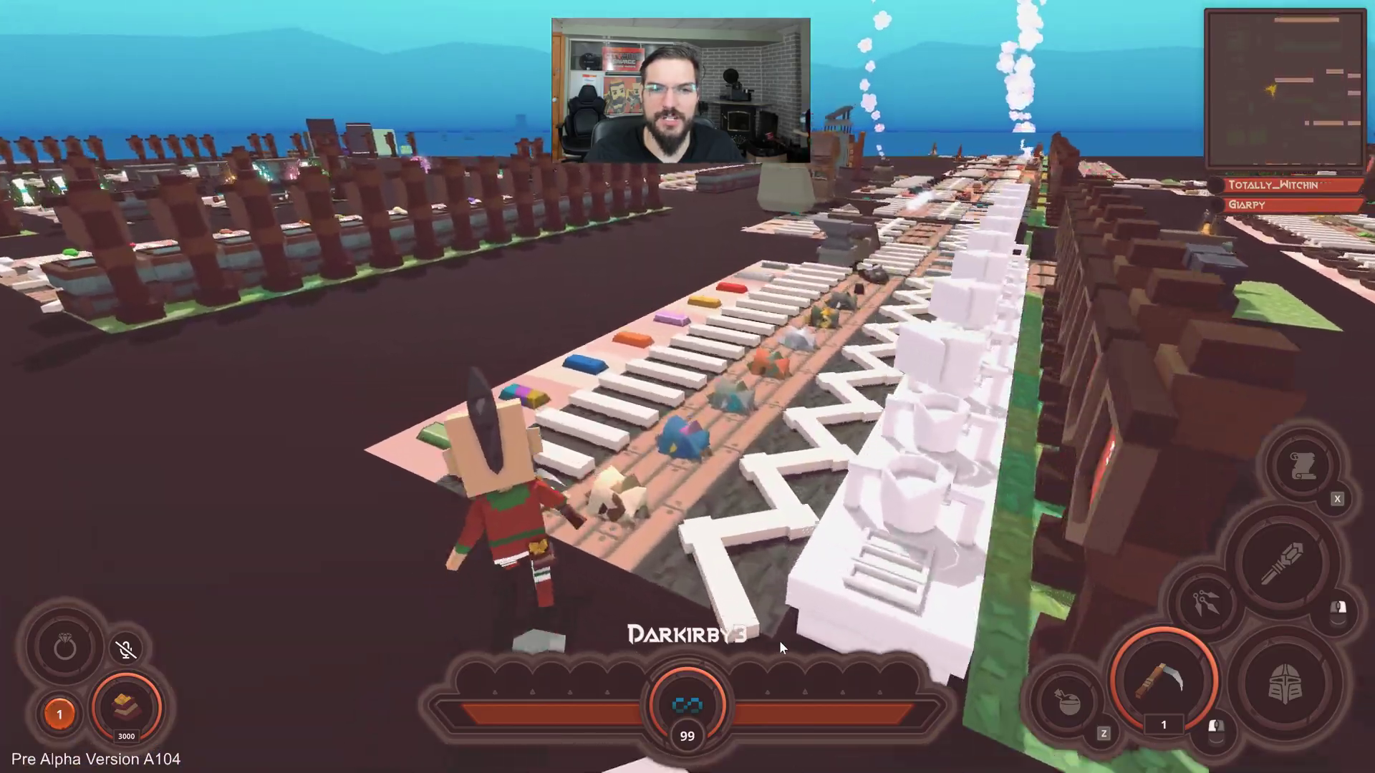
key("w")
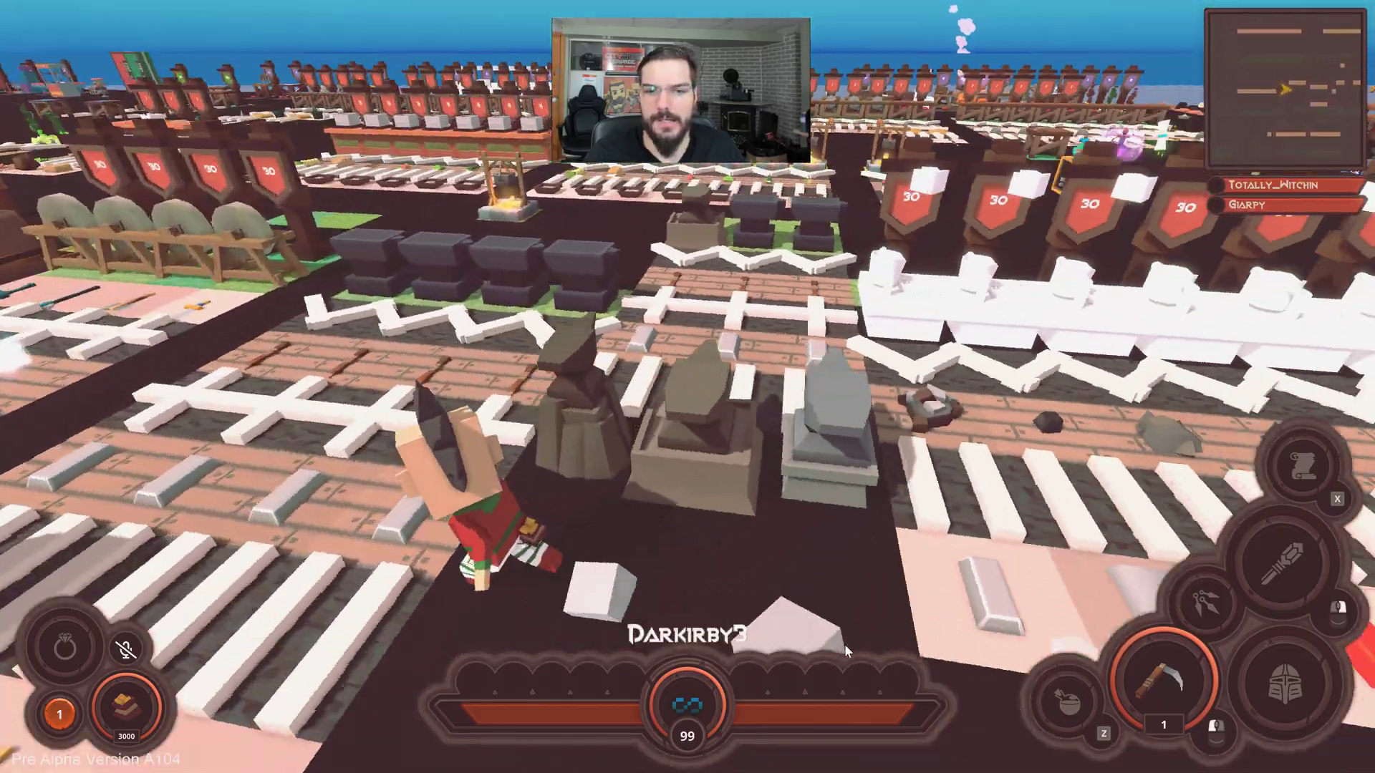
key("w")
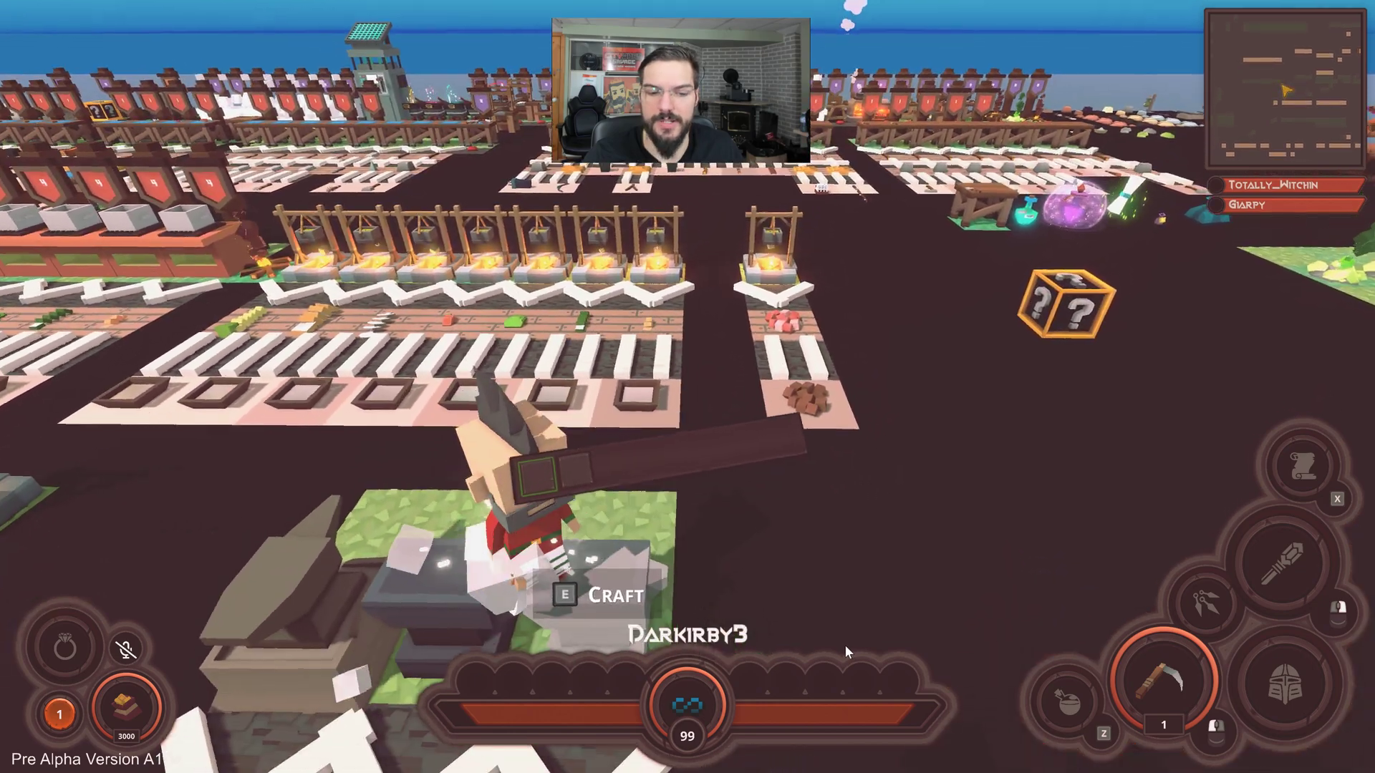
key("Return")
type("N")
key("Escape")
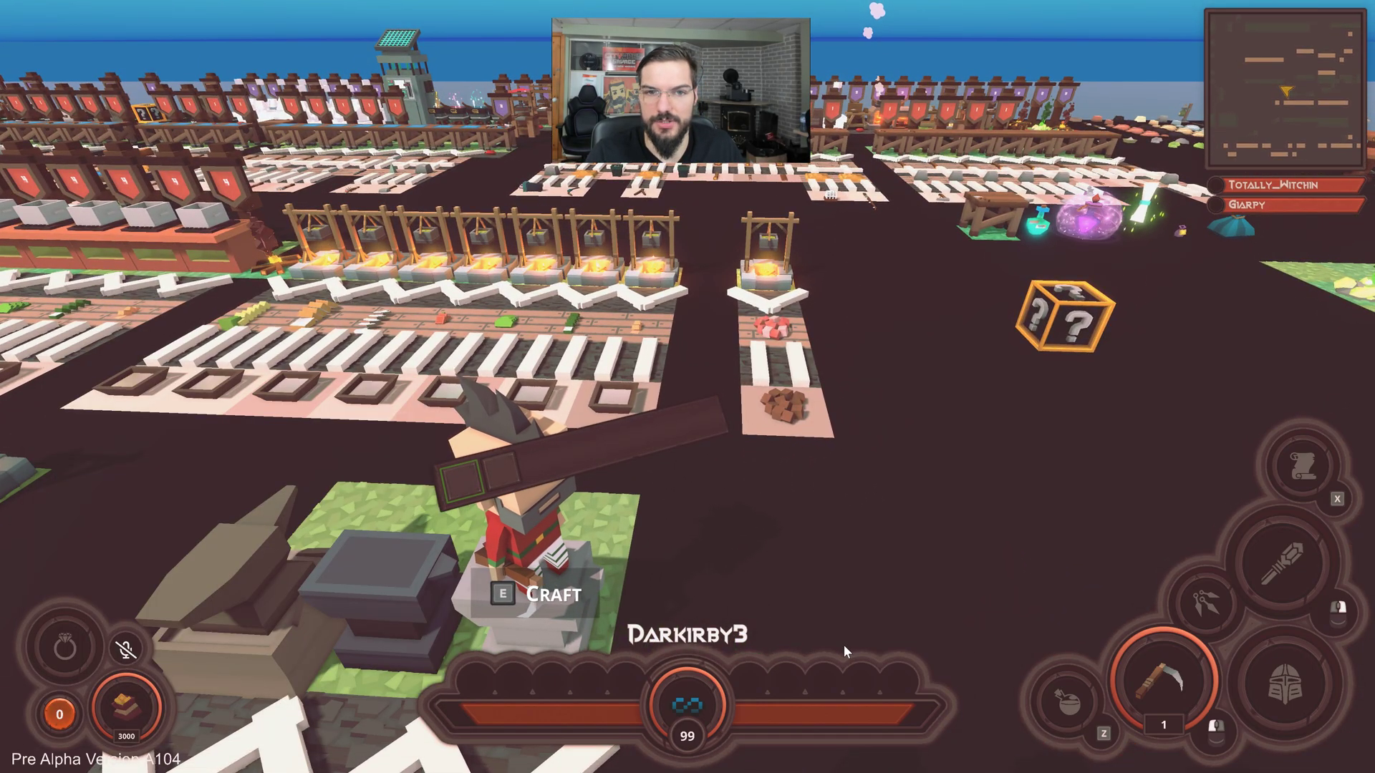
Switch to Blender, dismiss the splash screen and set the viewport shading to Studio lighting with Material colour.
key("alt+Tab")
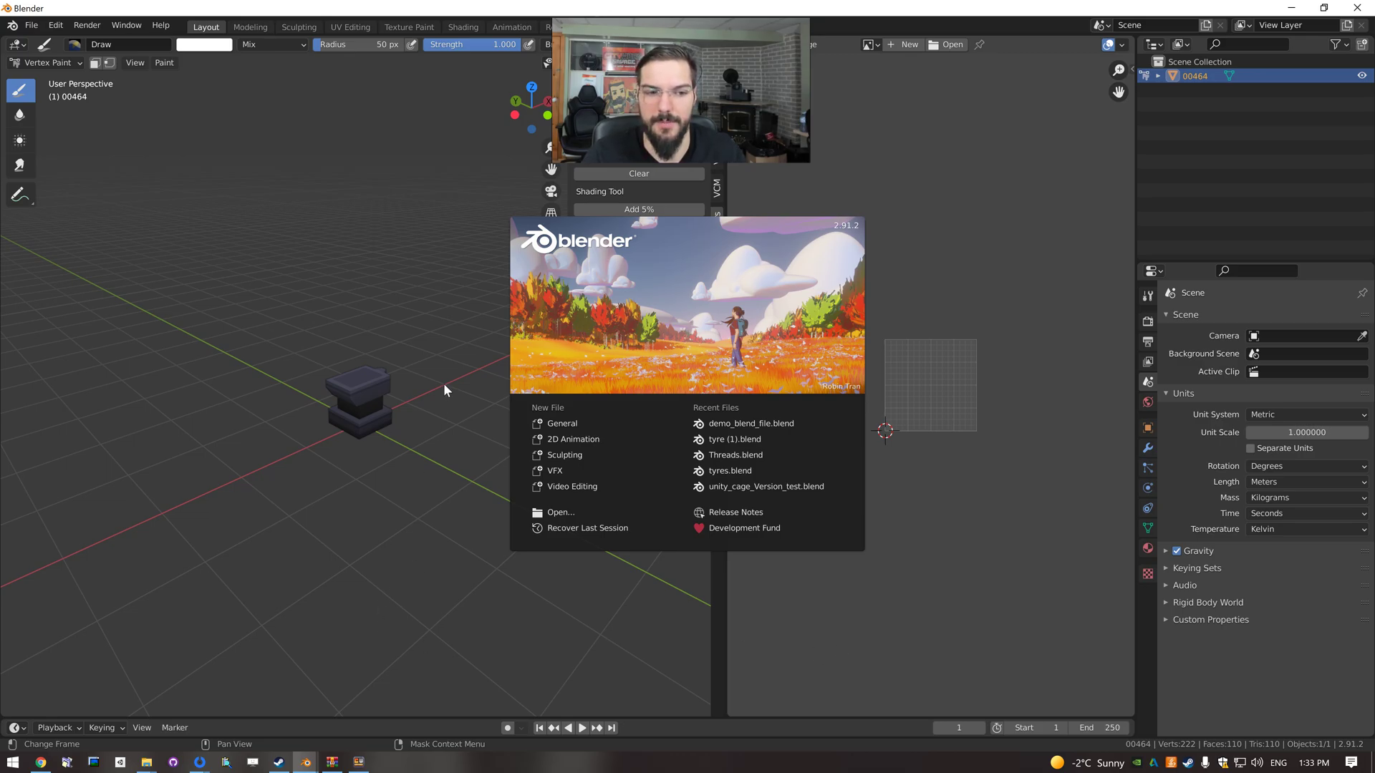
left_click(431, 400)
scroll(403, 413, "up", 5)
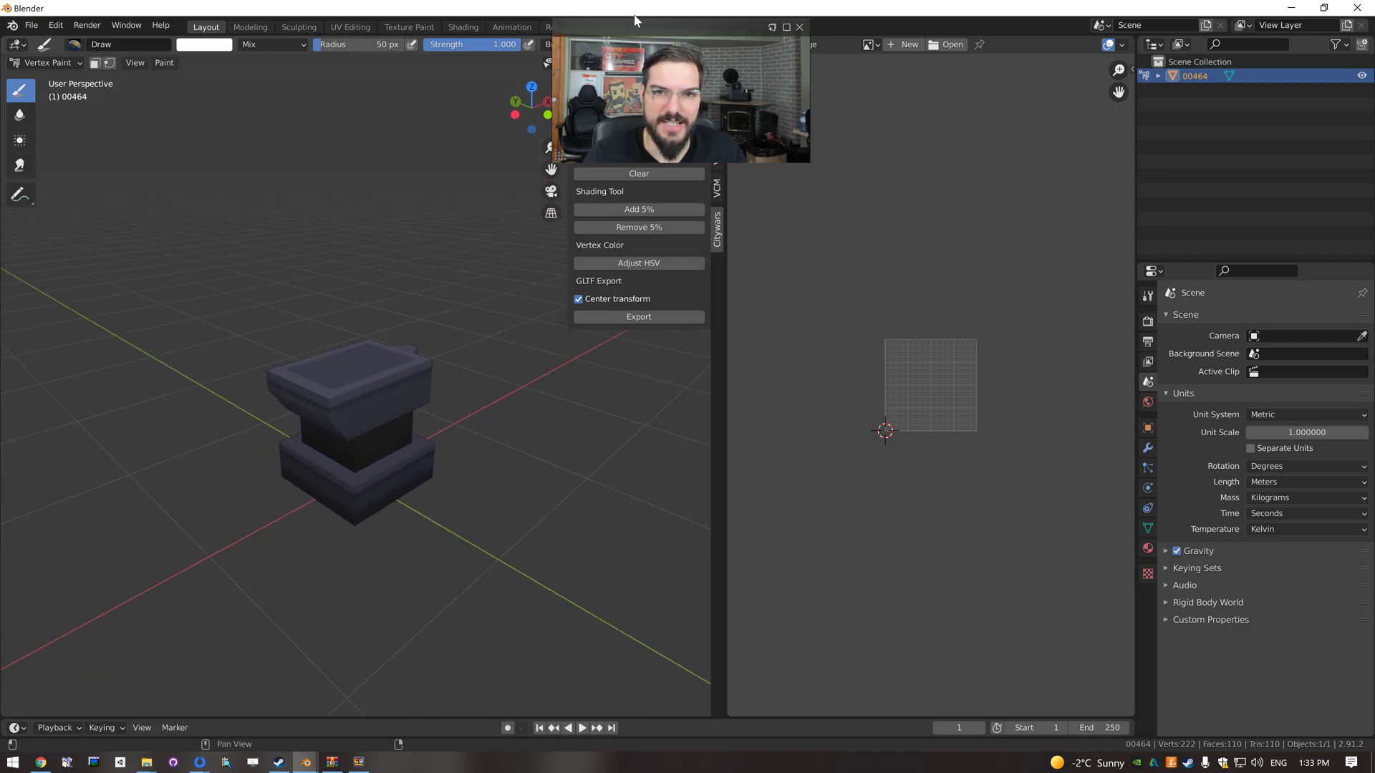
left_click_drag(680, 28, 950, 297)
left_click(711, 63)
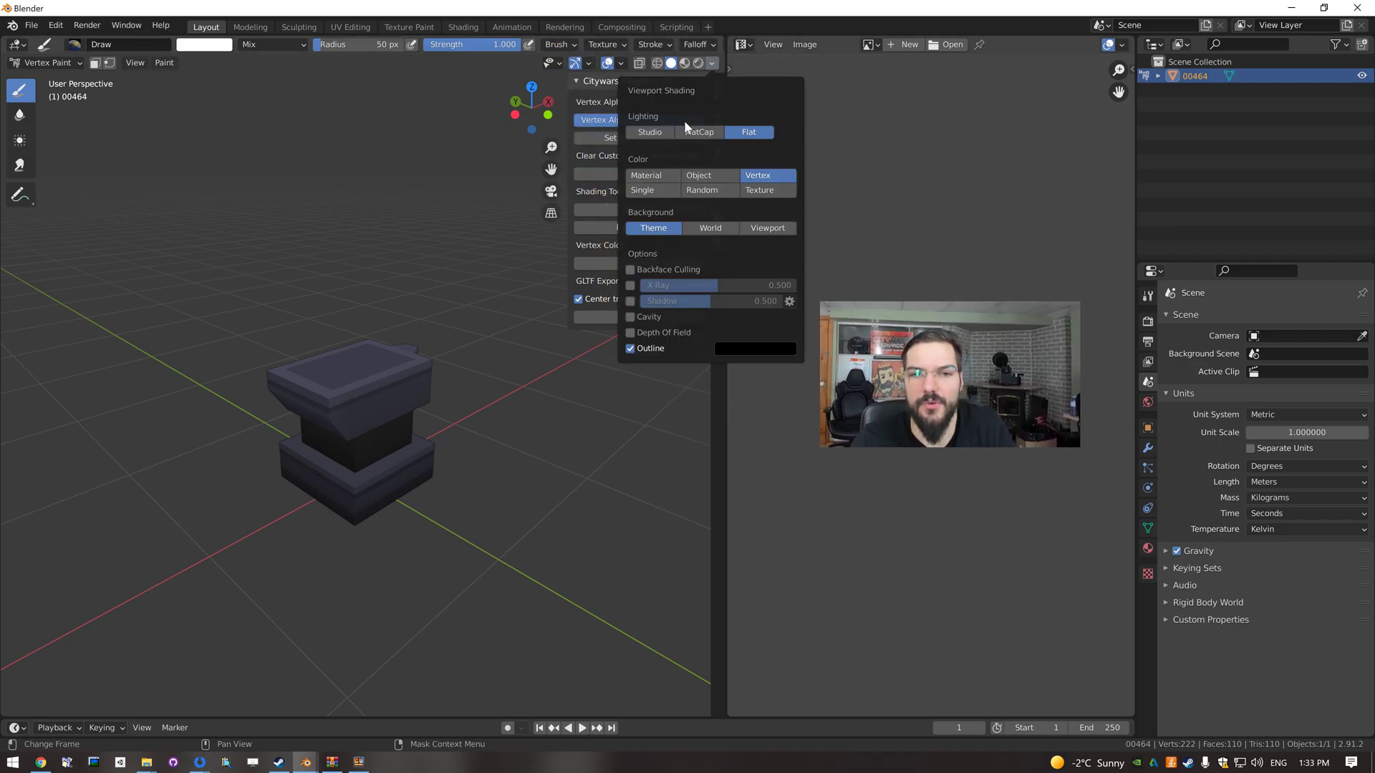
left_click(664, 135)
left_click(663, 242)
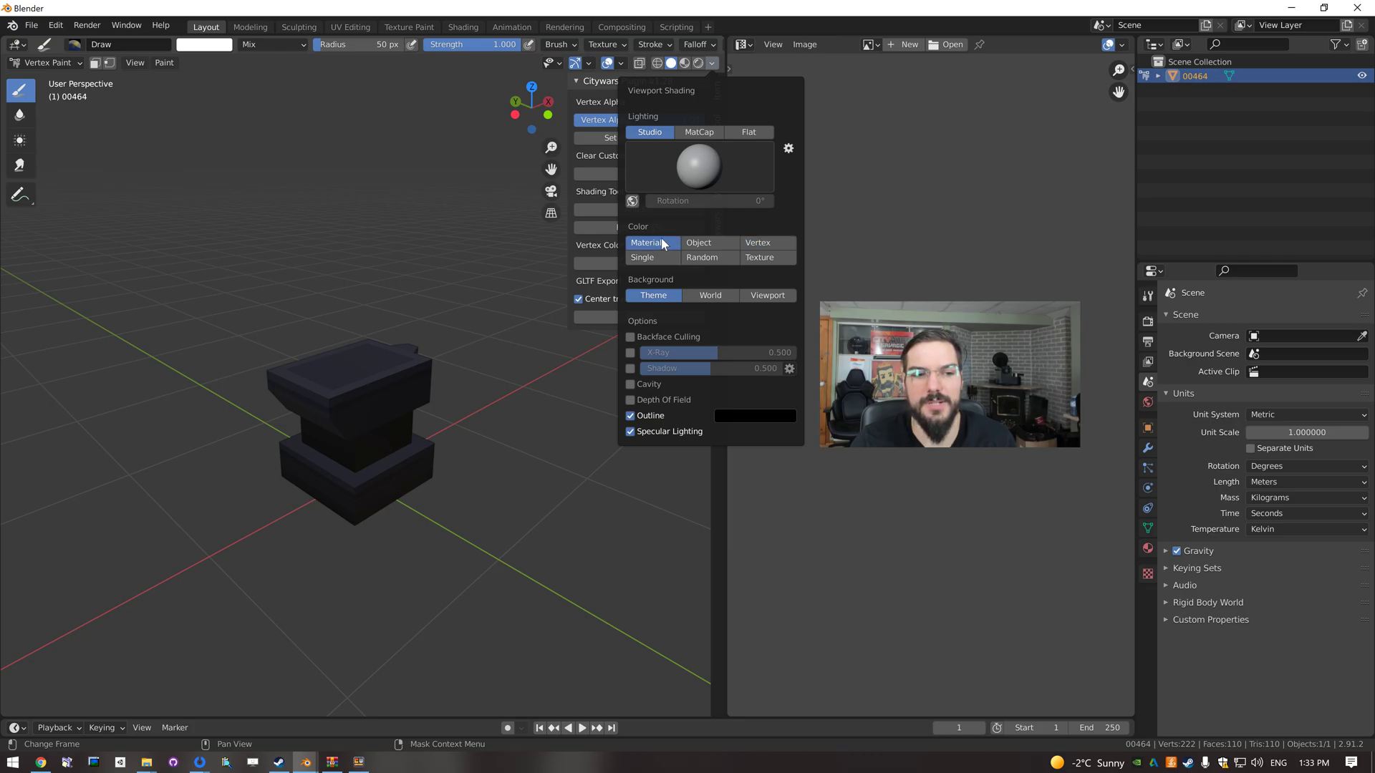
Set the viewport lighting to Flat and inspect the anvil model's colouring from several angles.
middle_click_drag(472, 371, 460, 386)
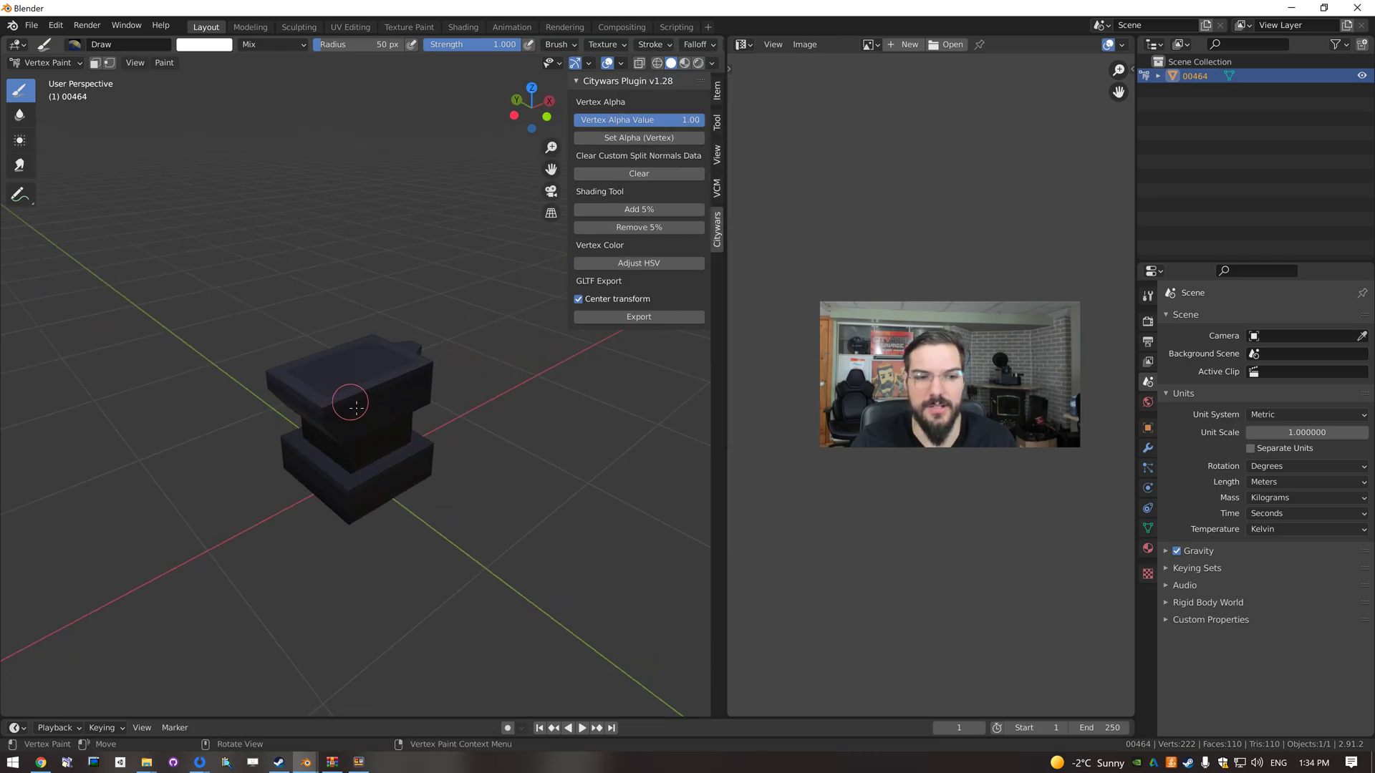
left_click(710, 64)
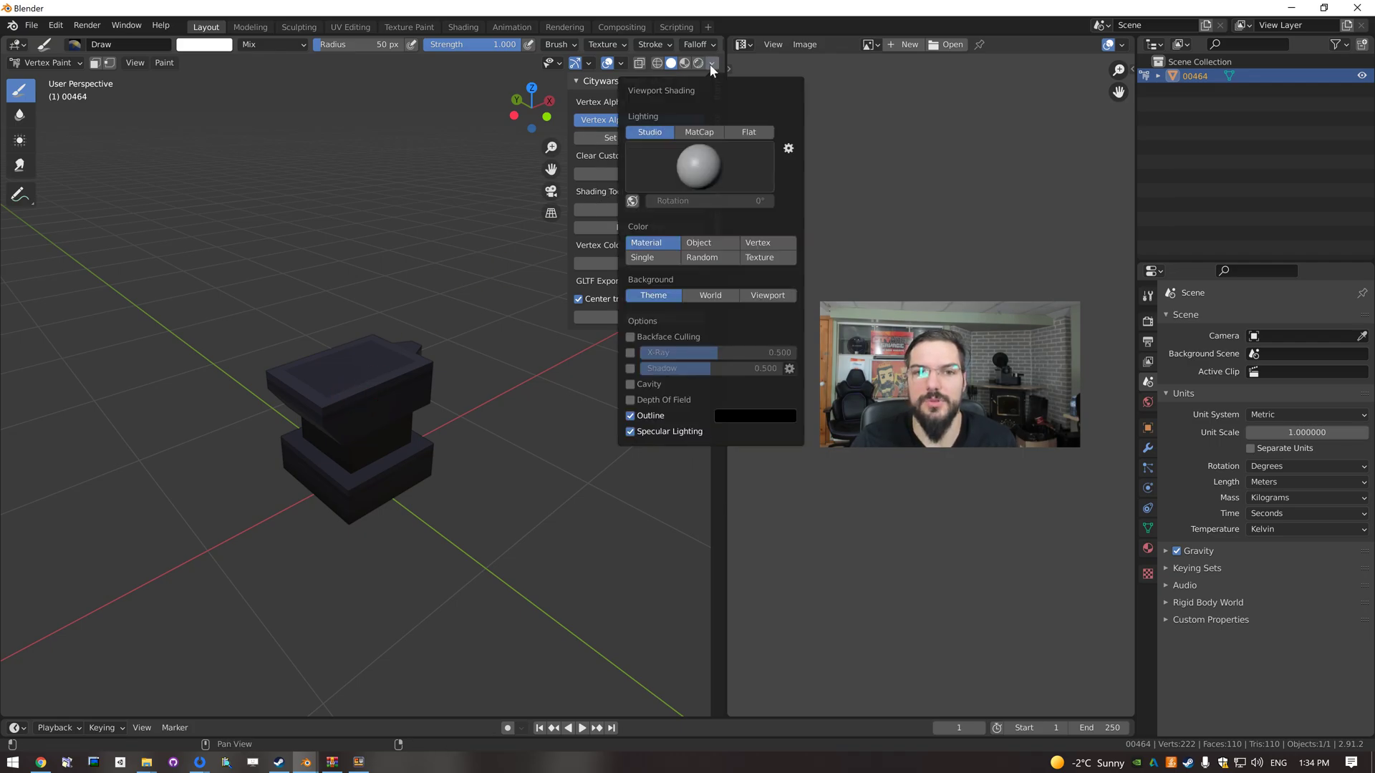
left_click(747, 132)
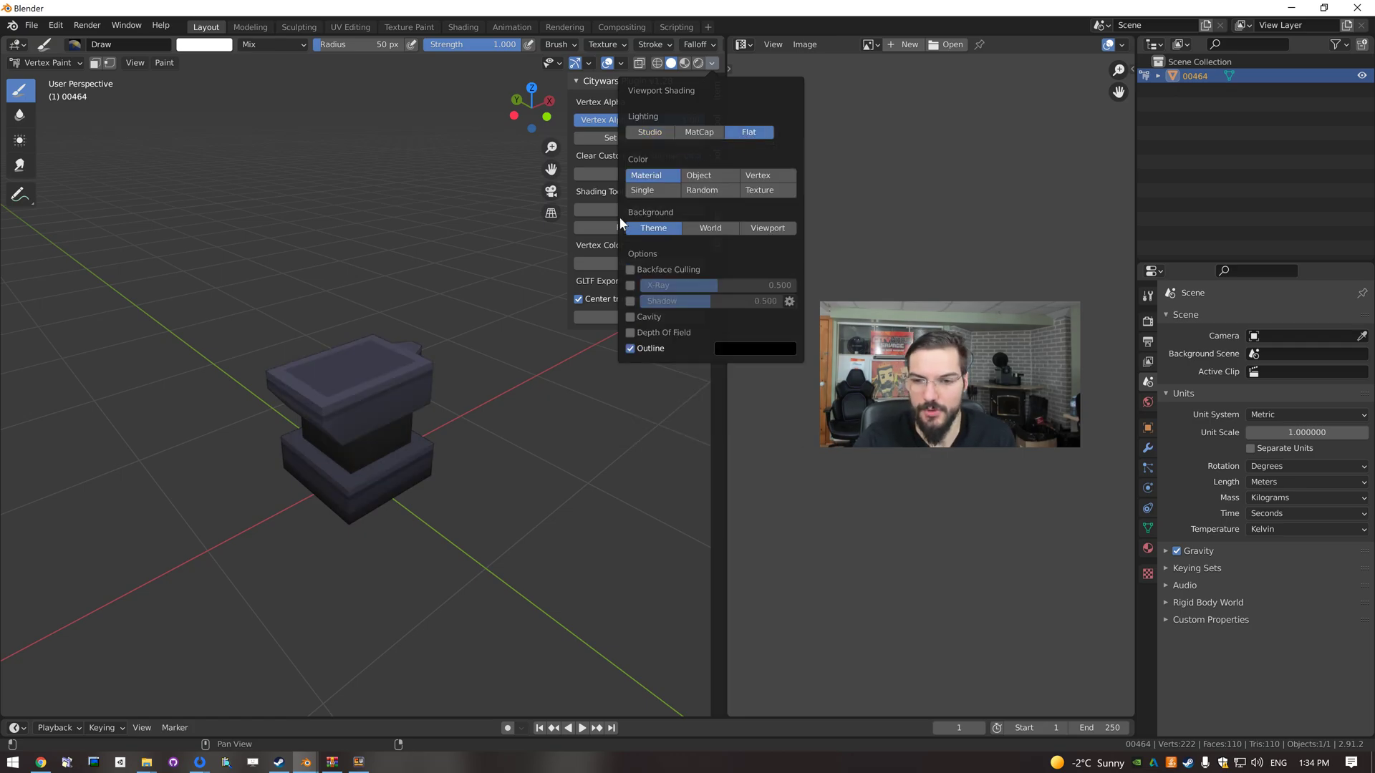
left_click(713, 63)
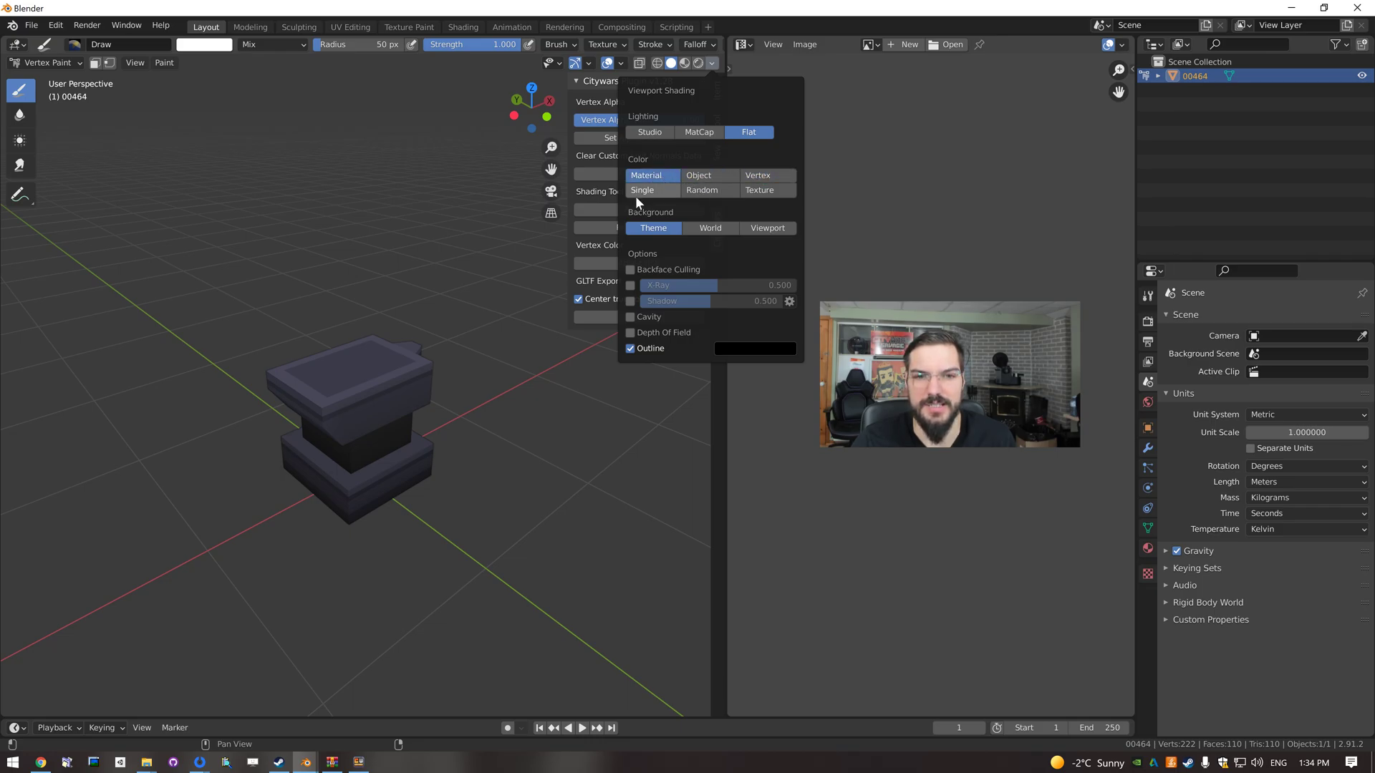
left_click(713, 63)
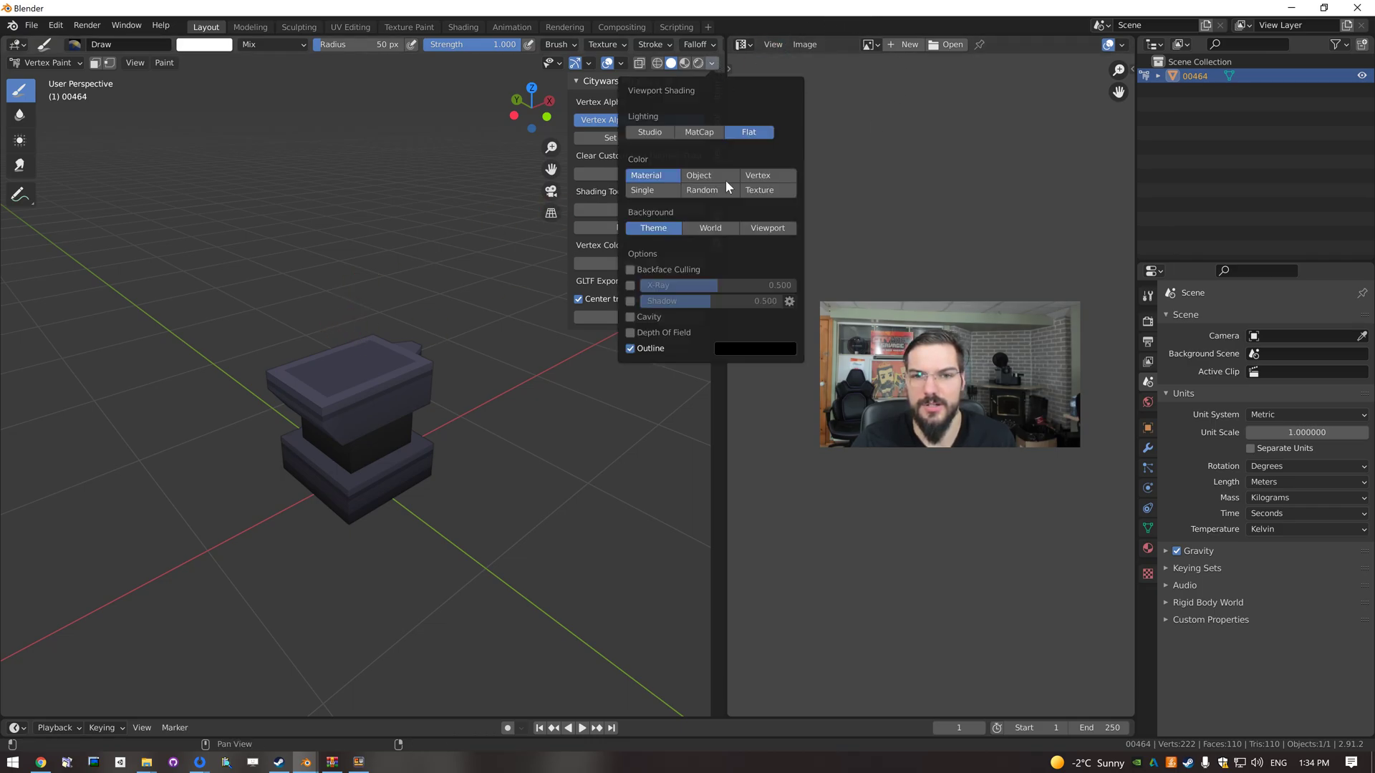
left_click(713, 63)
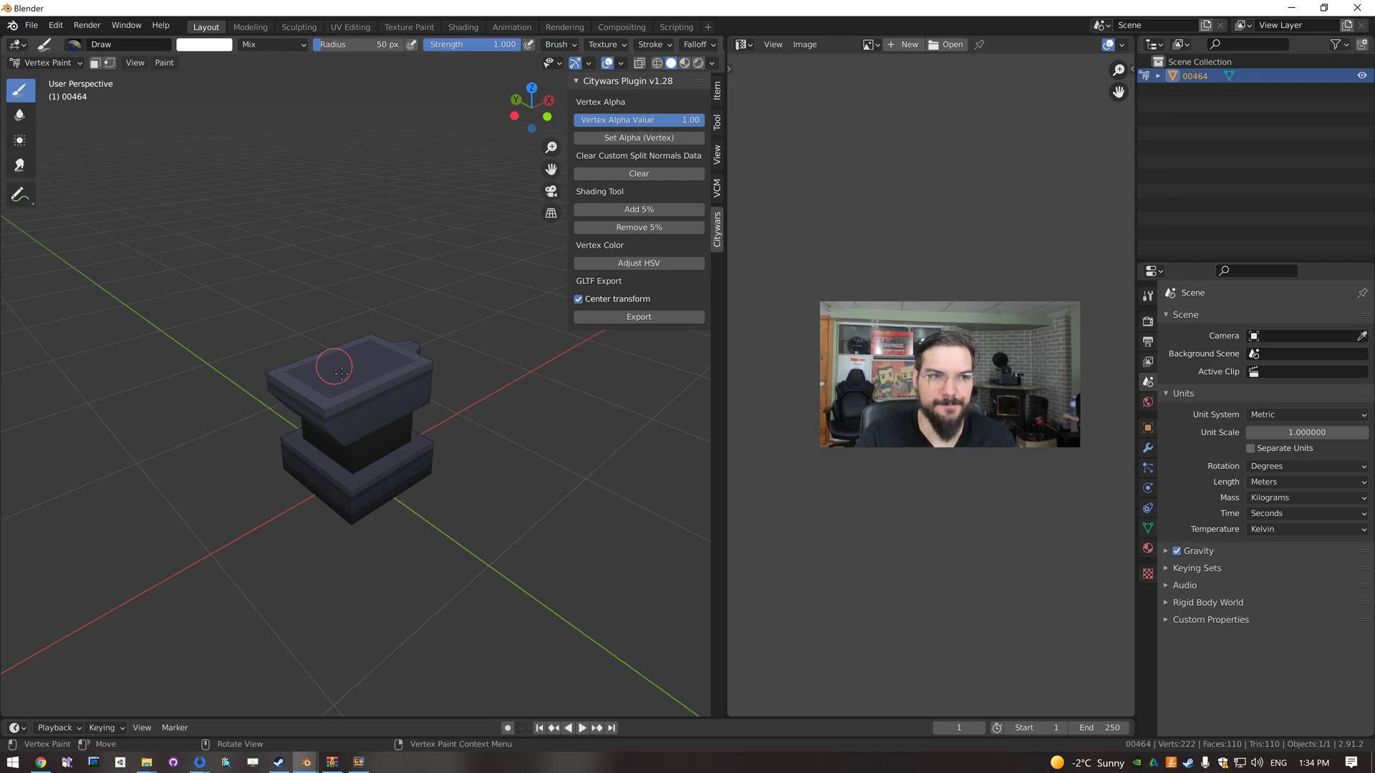
middle_click_drag(279, 334, 370, 348)
middle_click_drag(451, 369, 378, 370)
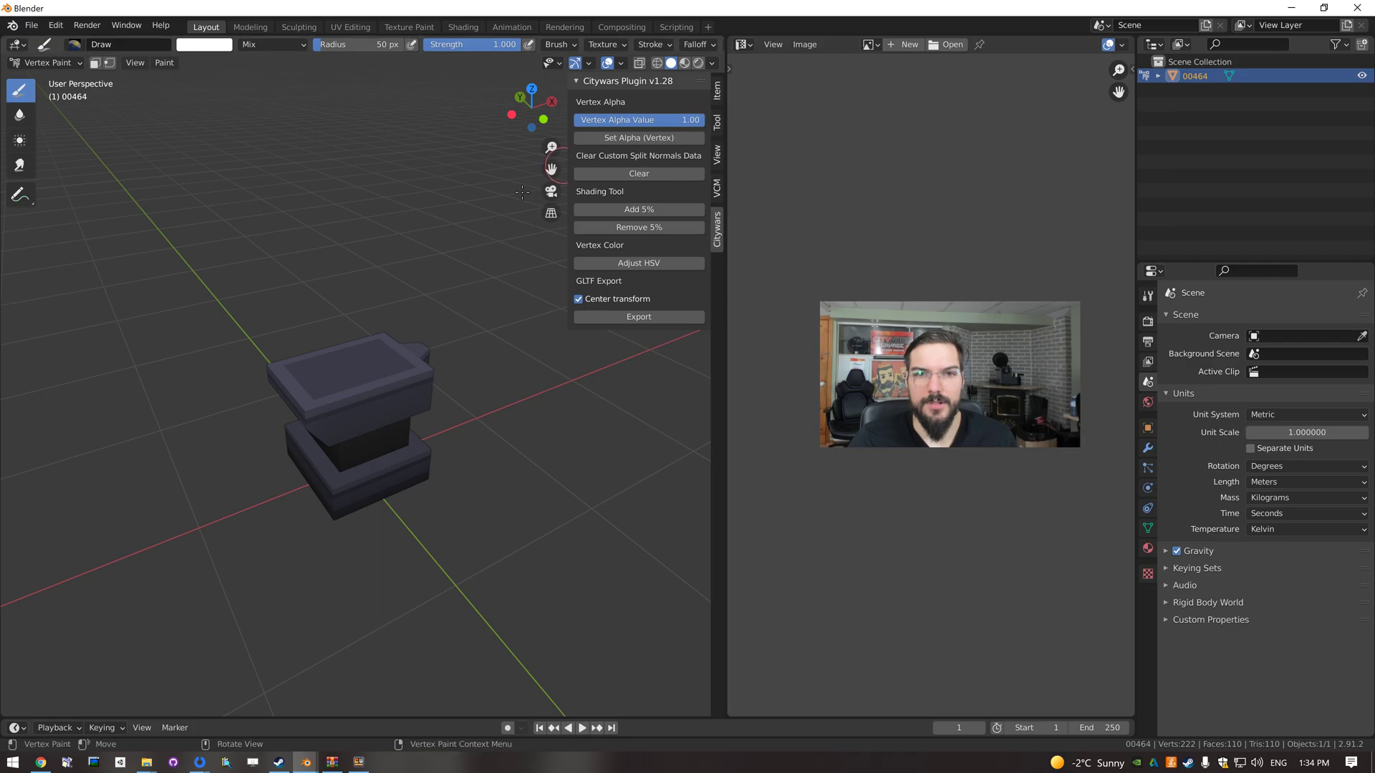
middle_click_drag(290, 248, 301, 256)
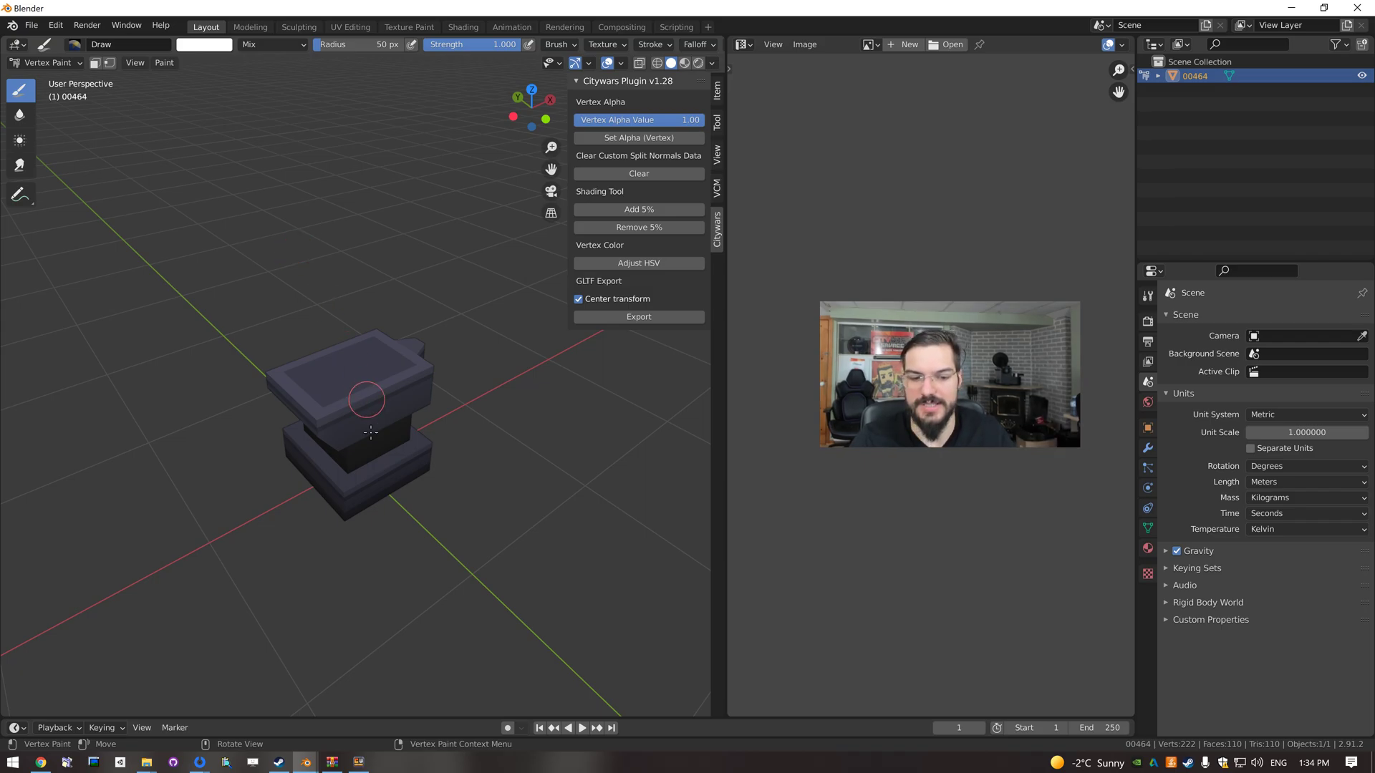
Switch to the Citywars Savage game and open its world-building editor.
mouse_move(359, 767)
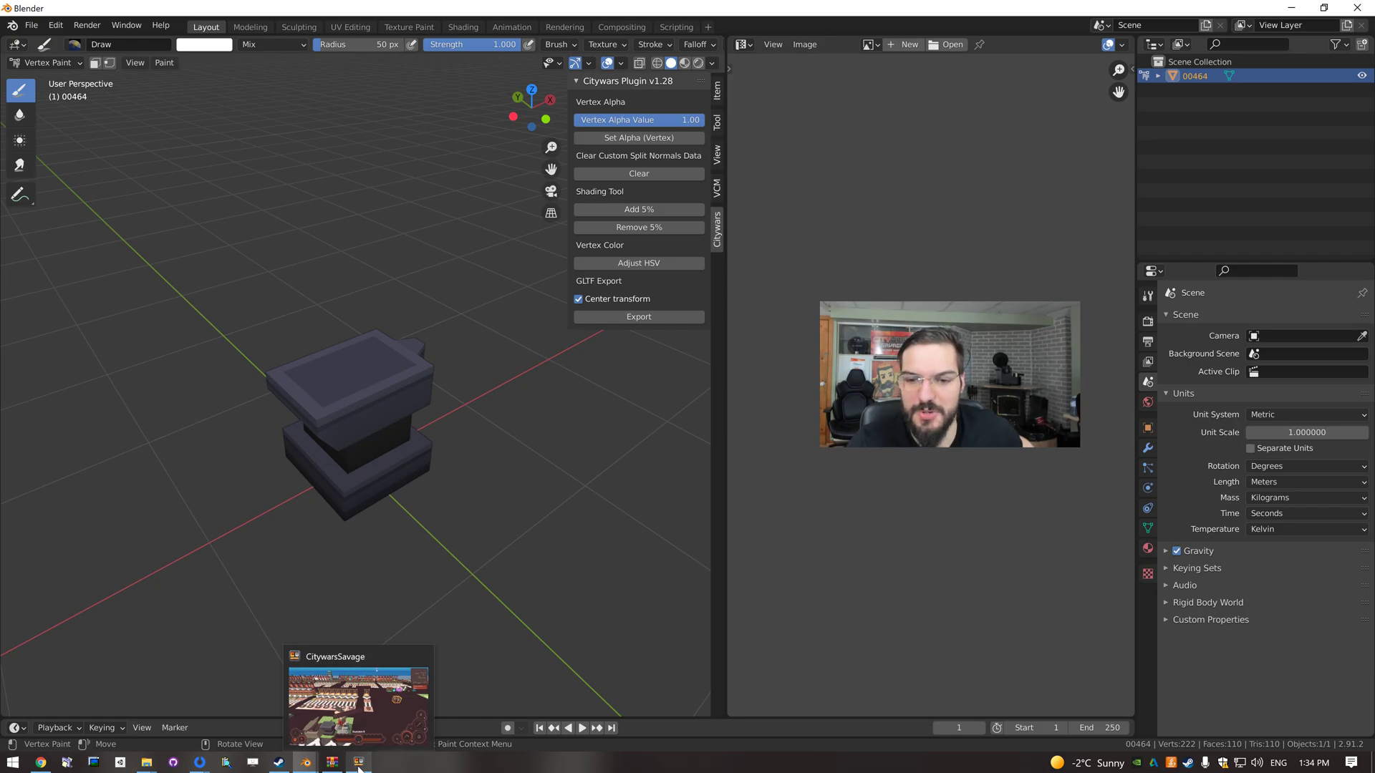
left_click(359, 767)
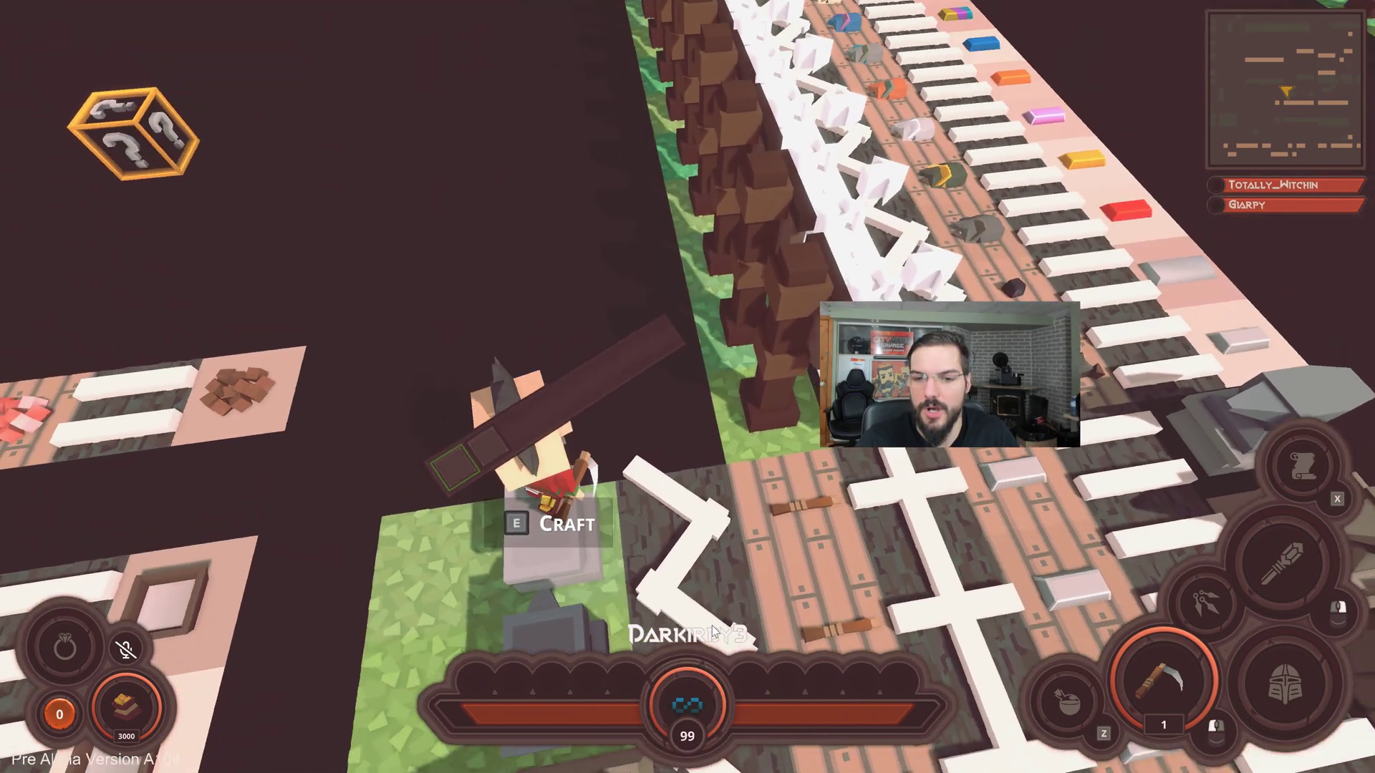
key("alt+Tab")
left_click_drag(978, 313, 712, 15)
left_click(359, 763)
key("b")
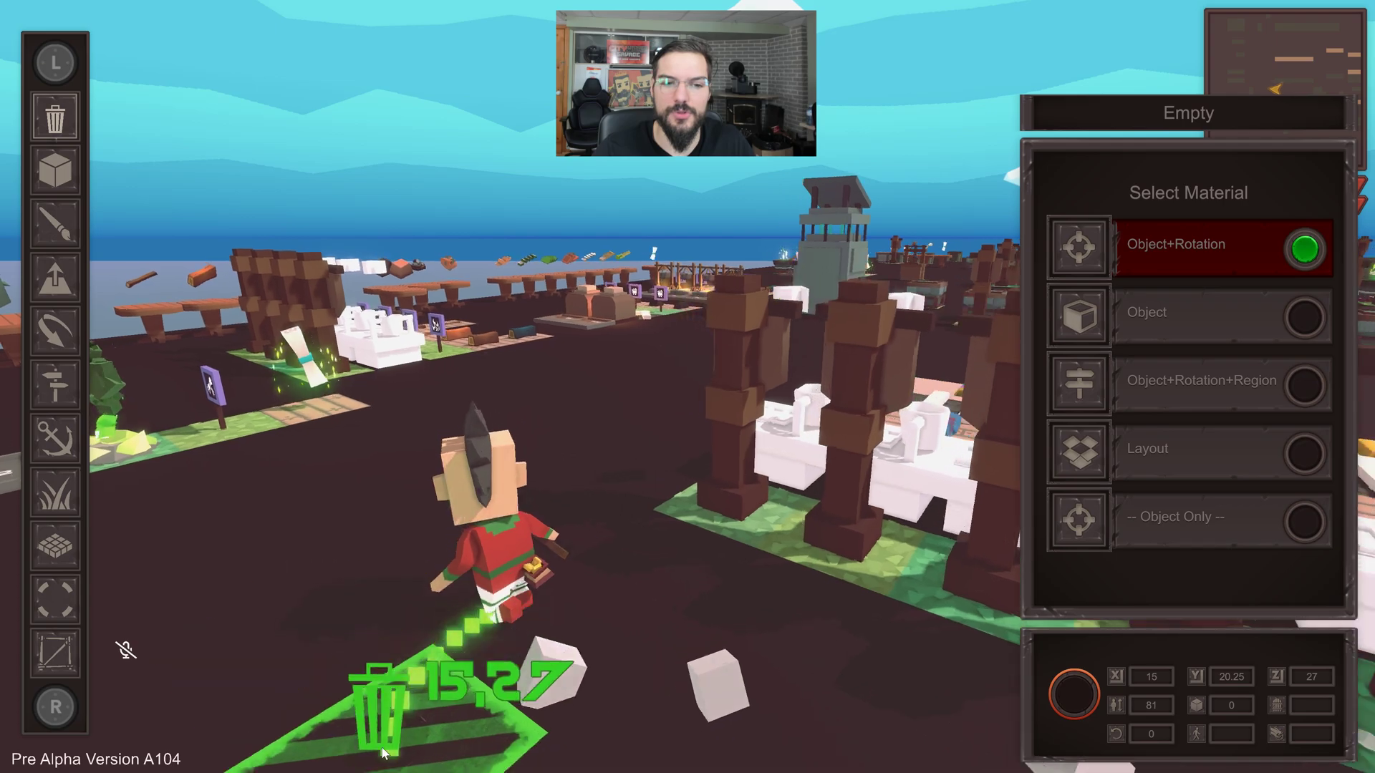
Activate the Object Tool and filter its object list by "custom".
left_click(41, 177)
left_click(1083, 256)
type("custom")
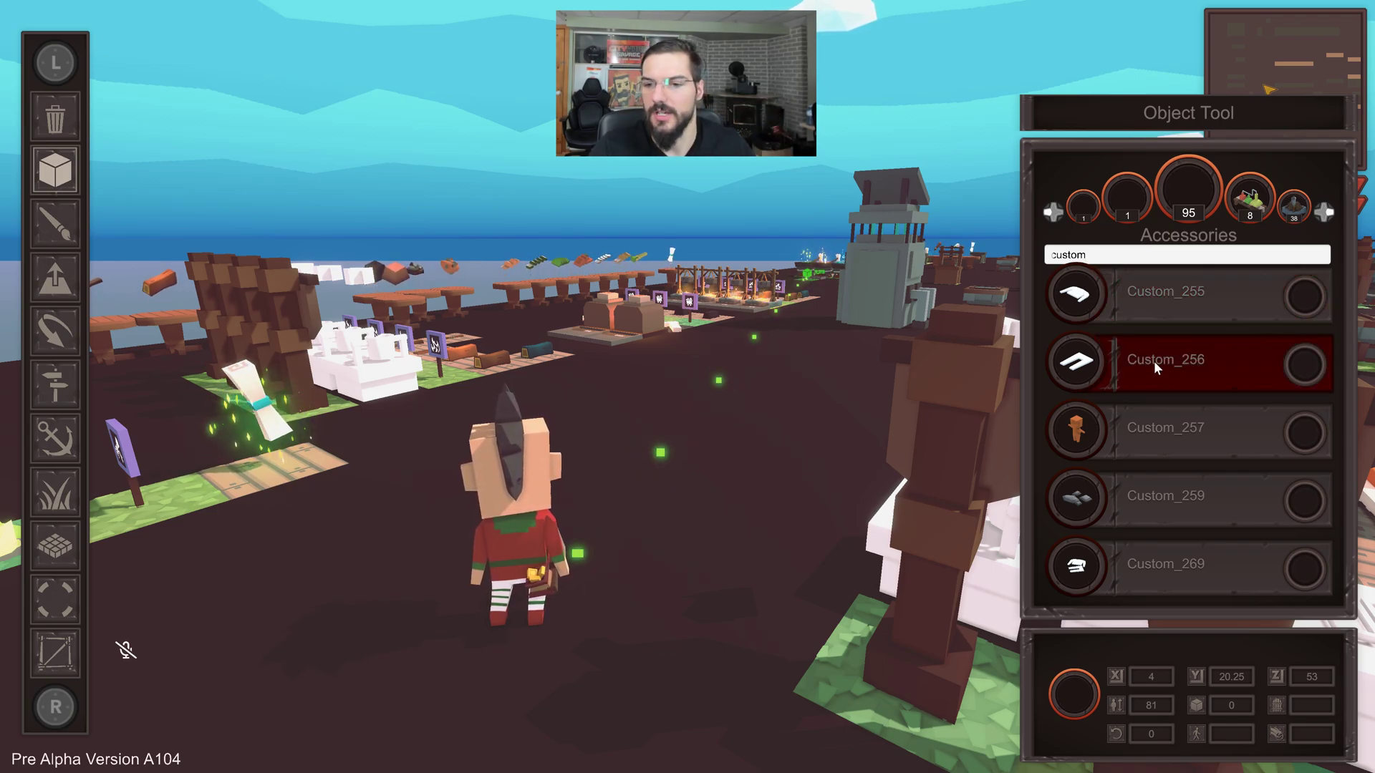
Place the question-mark block Custom_456 beside the character at grid position 12,31 and view it from above.
scroll(1150, 315, "down", 4)
scroll(1121, 418, "down", 1)
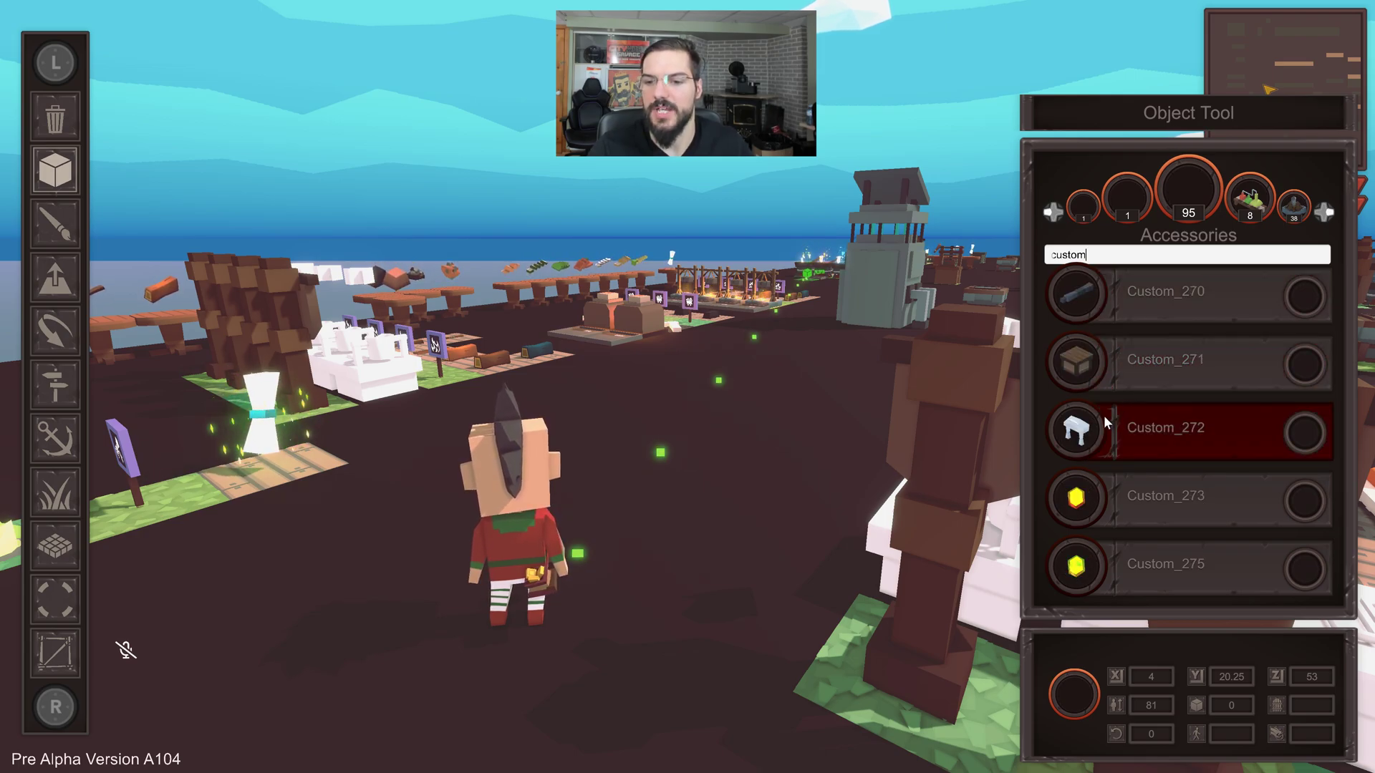
scroll(1094, 437, "down", 5)
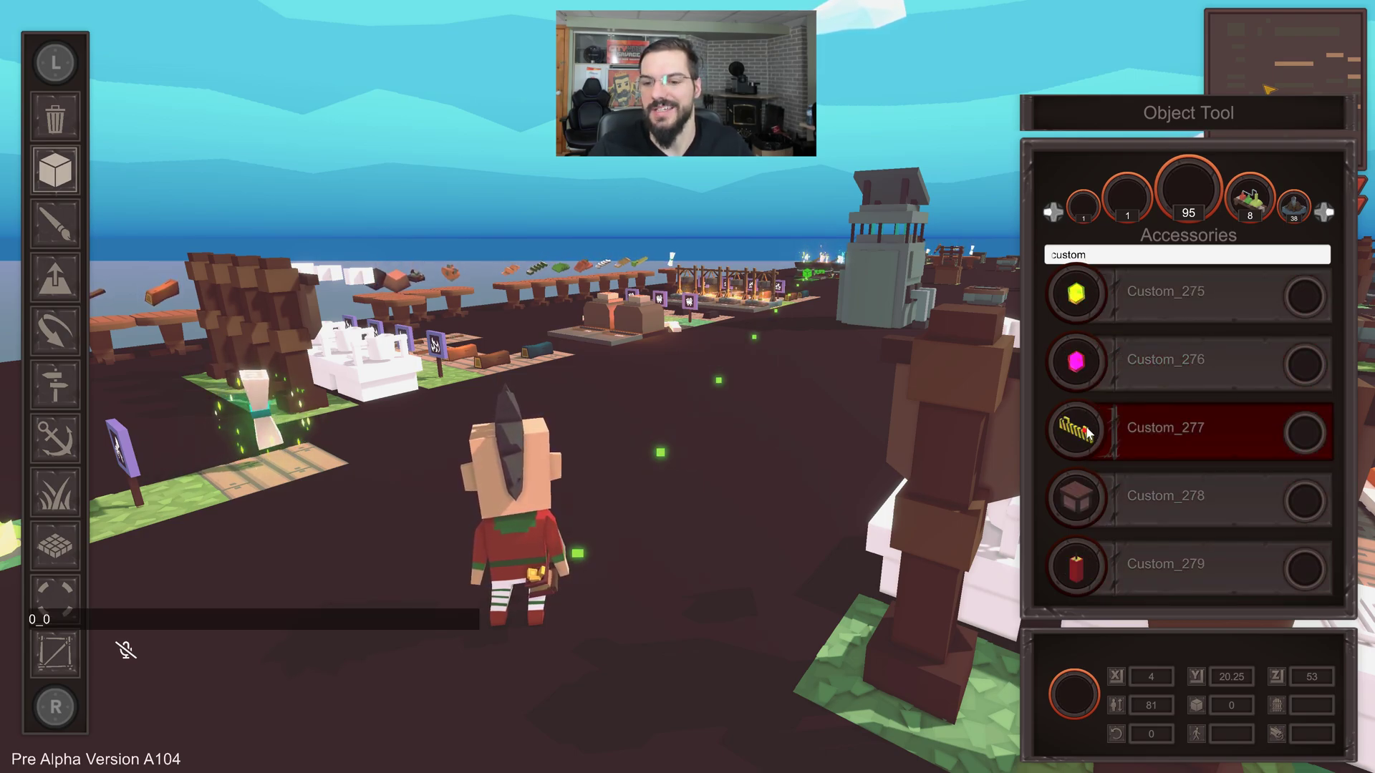
scroll(1094, 457, "down", 4)
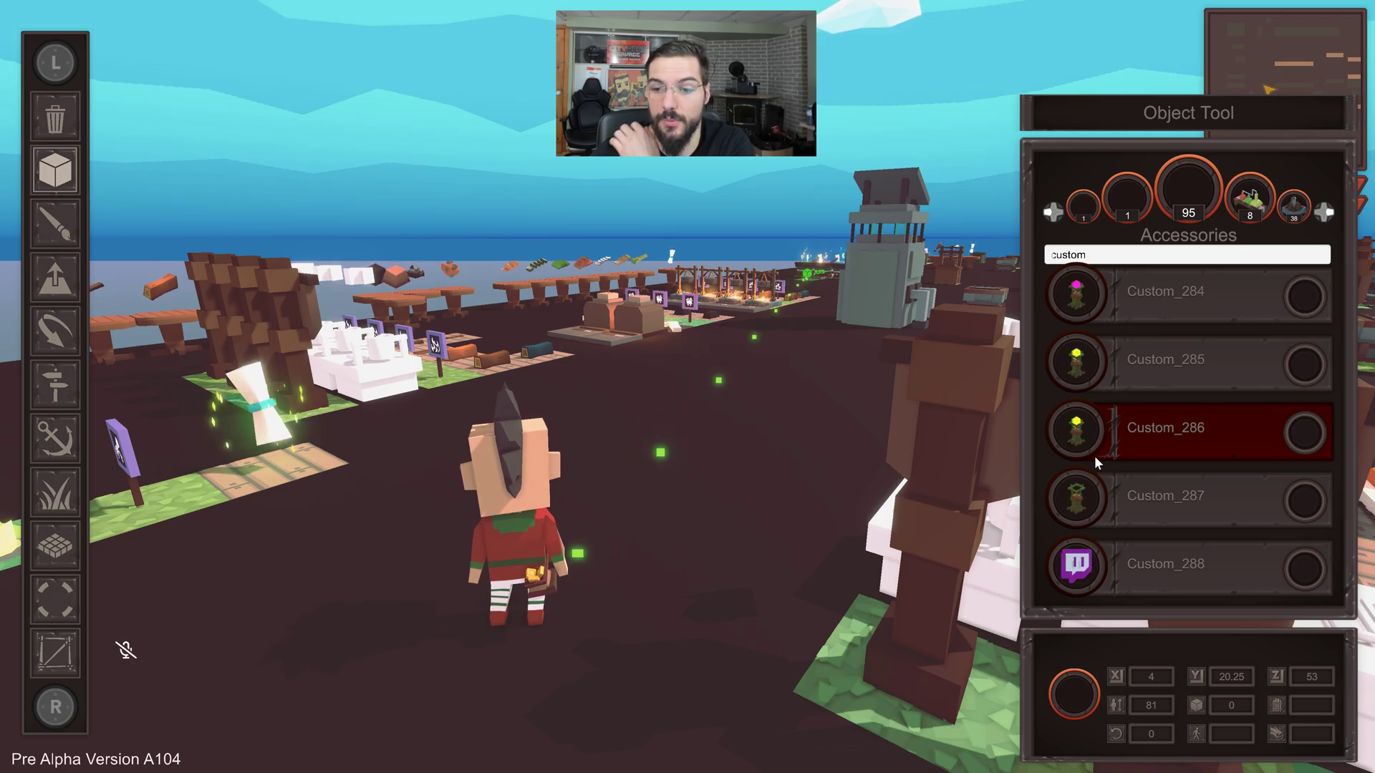
scroll(1093, 462, "down", 10)
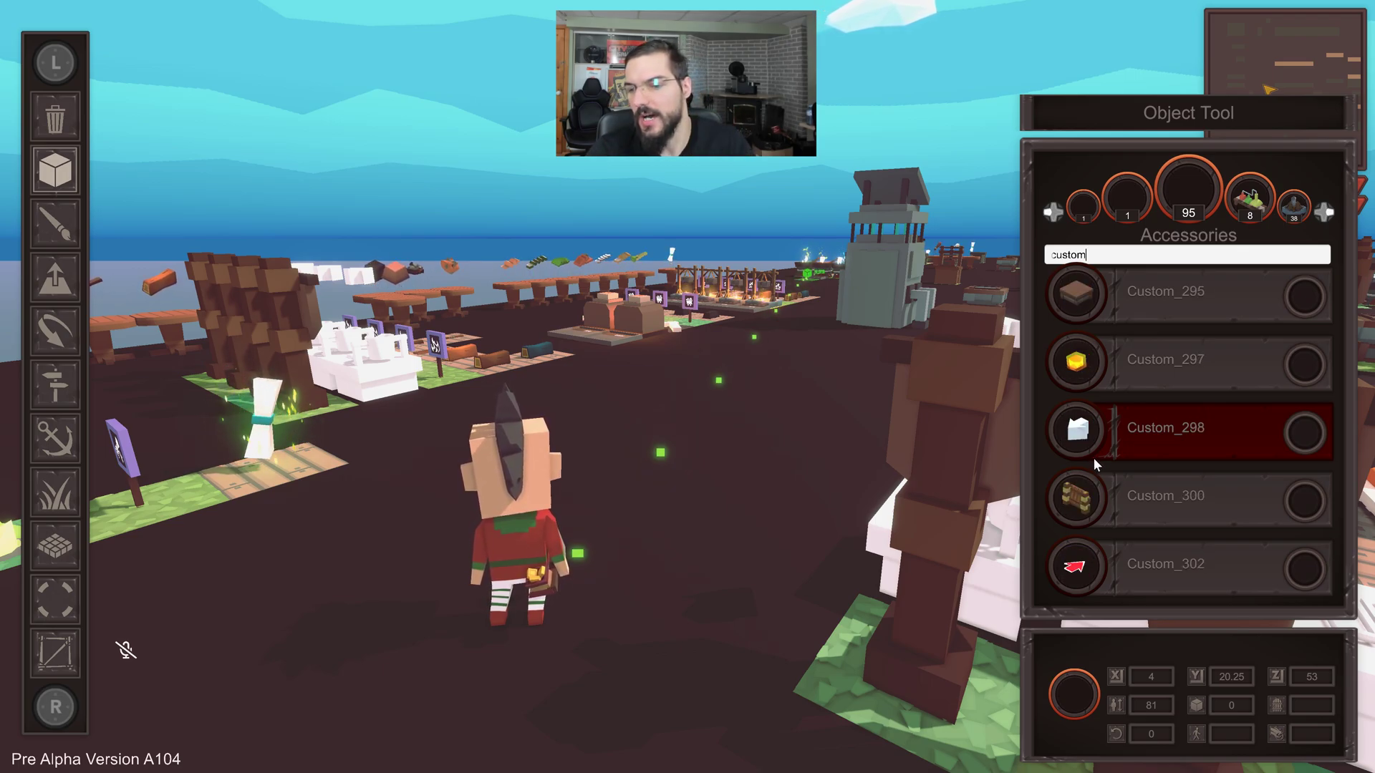
scroll(1094, 466, "down", 10)
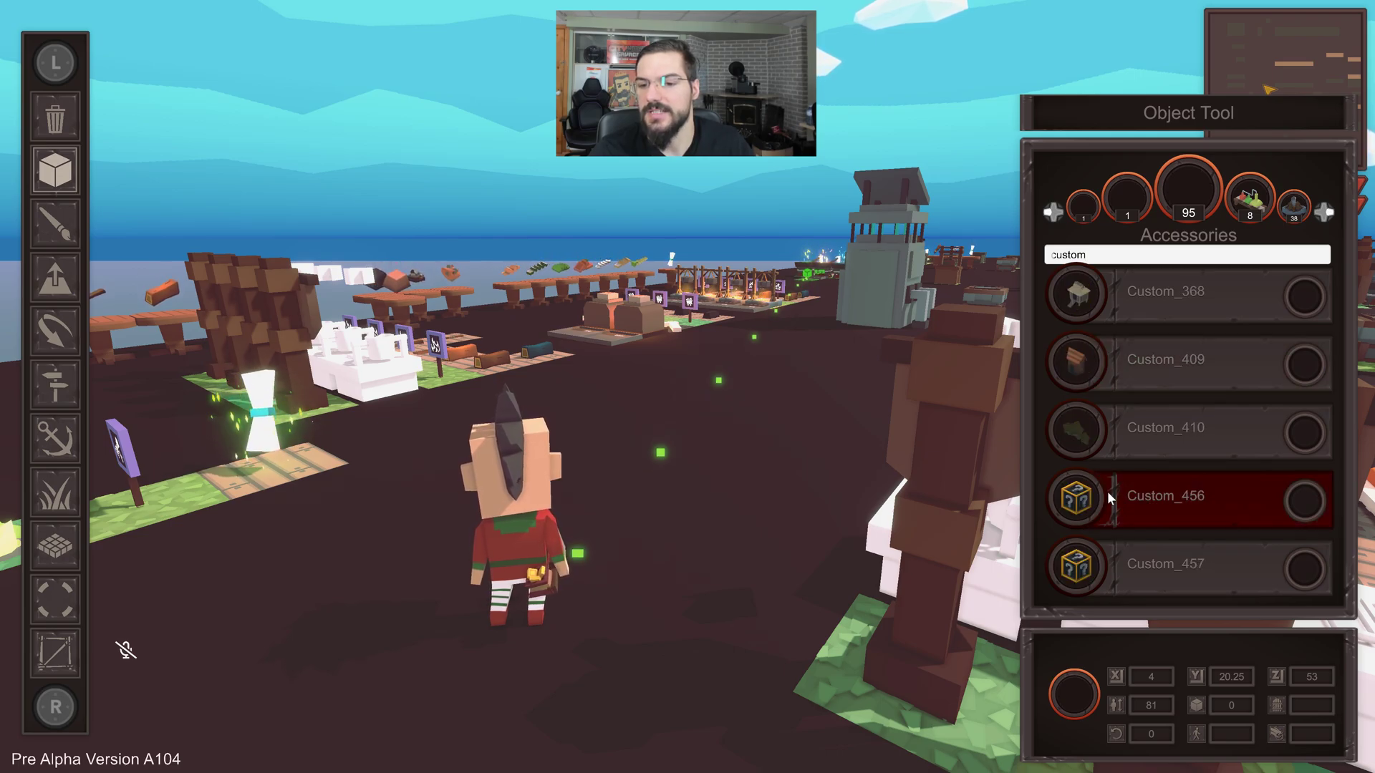
left_click(1131, 491)
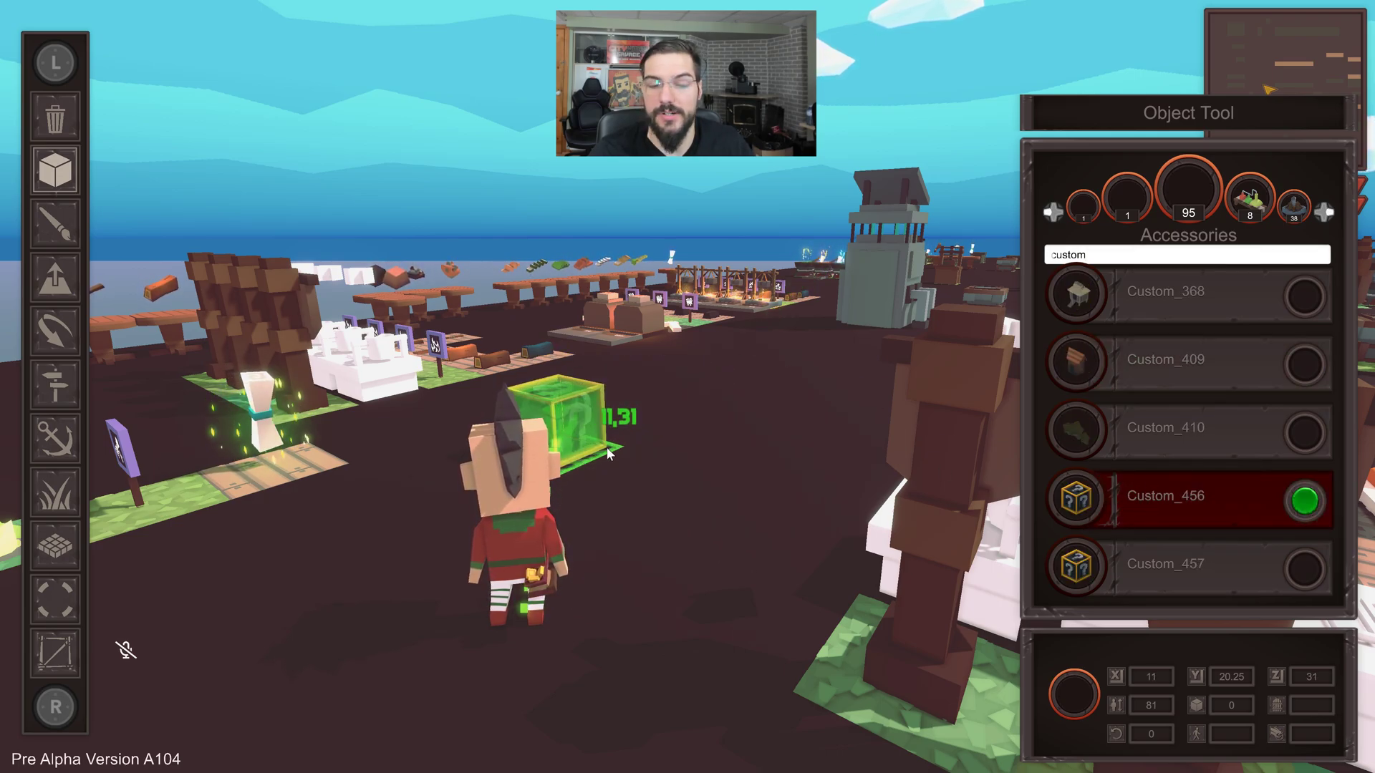
left_click(621, 454)
middle_click_drag(621, 454, 571, 505)
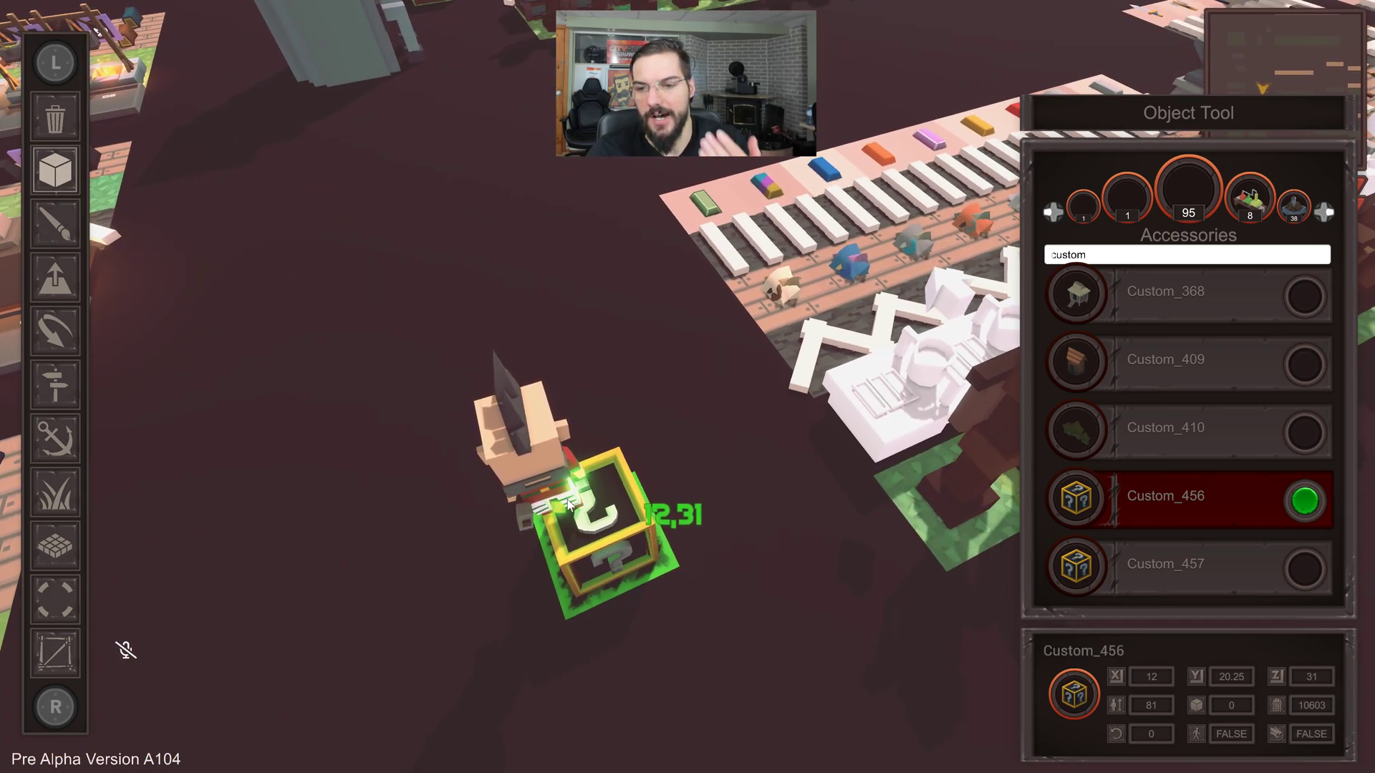
middle_click_drag(568, 504, 680, 521)
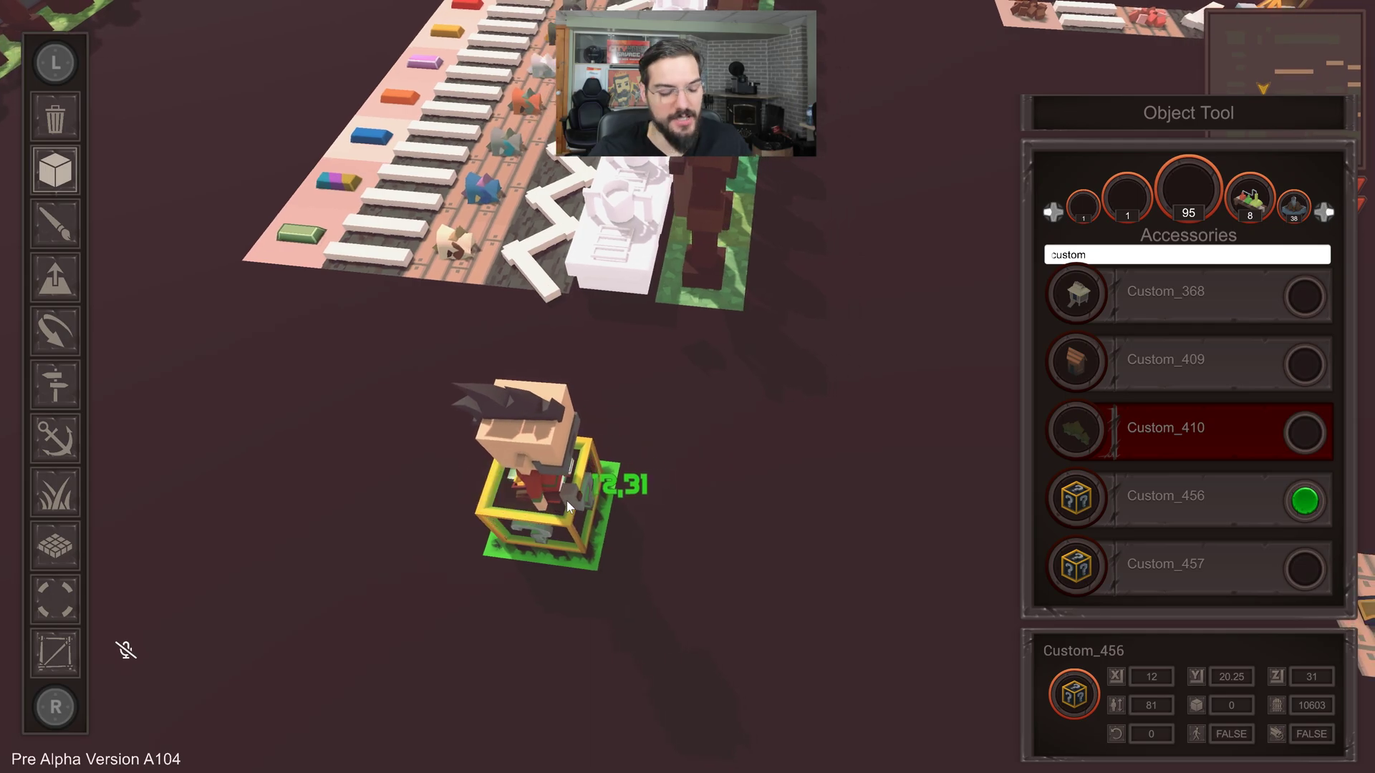
Switch to Blender and examine the question-mark block model up close and from several angles.
key("Escape")
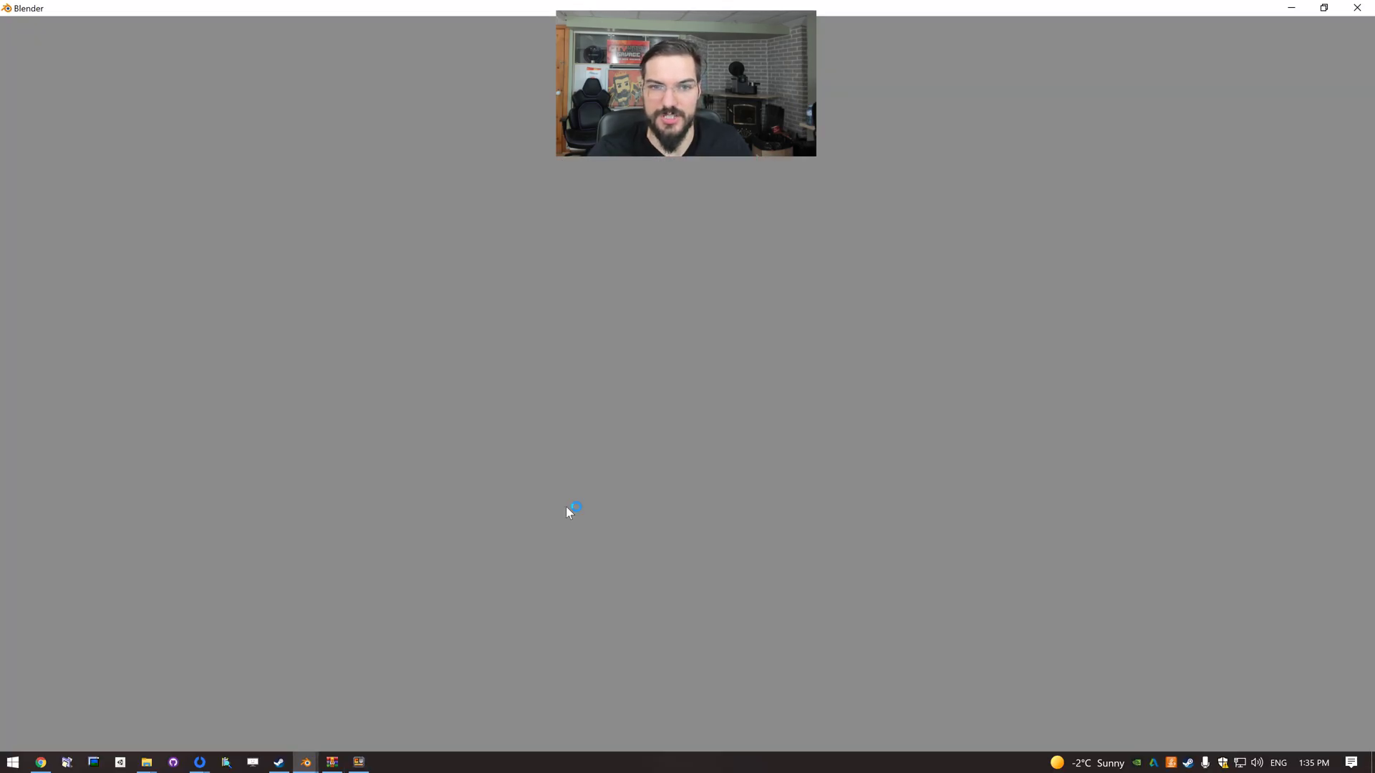
scroll(398, 465, "up", 6)
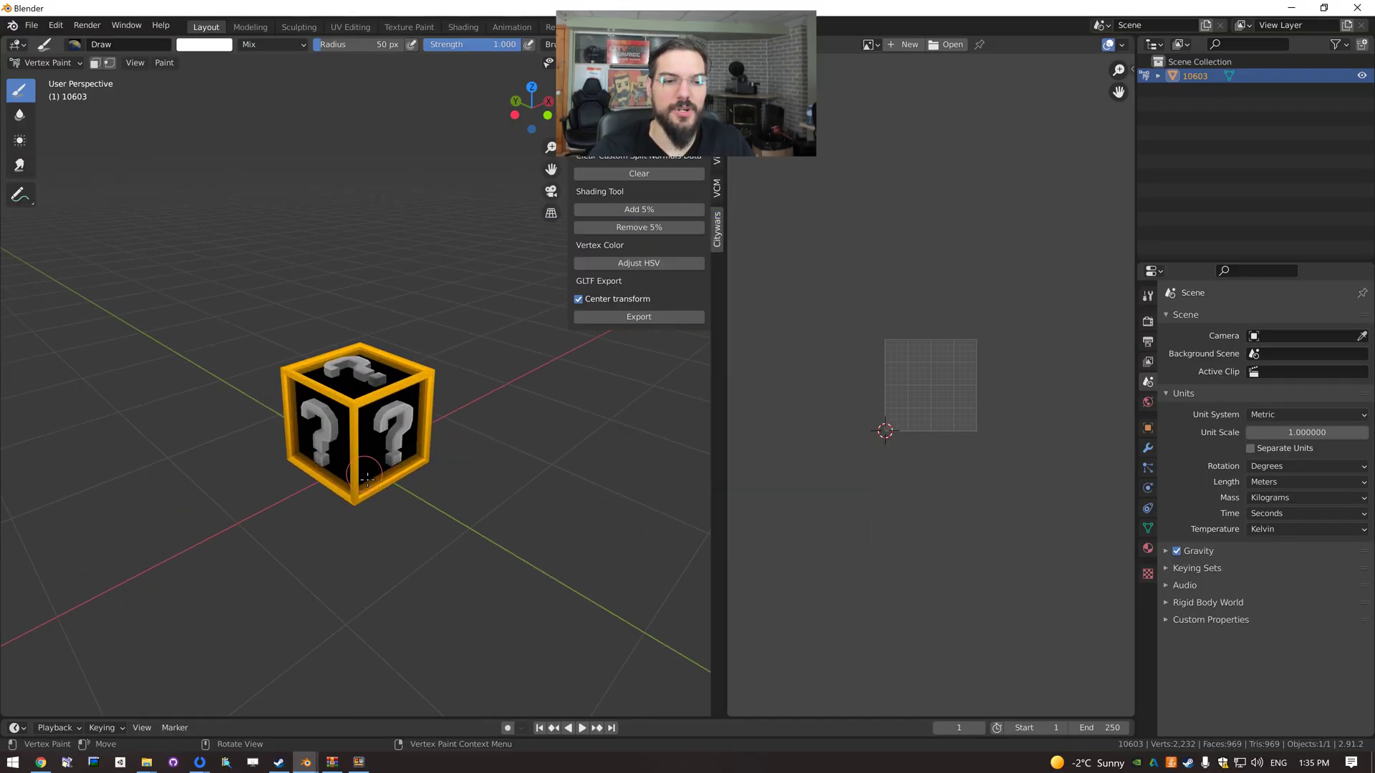
scroll(362, 474, "down", 4)
middle_click_drag(349, 465, 431, 528)
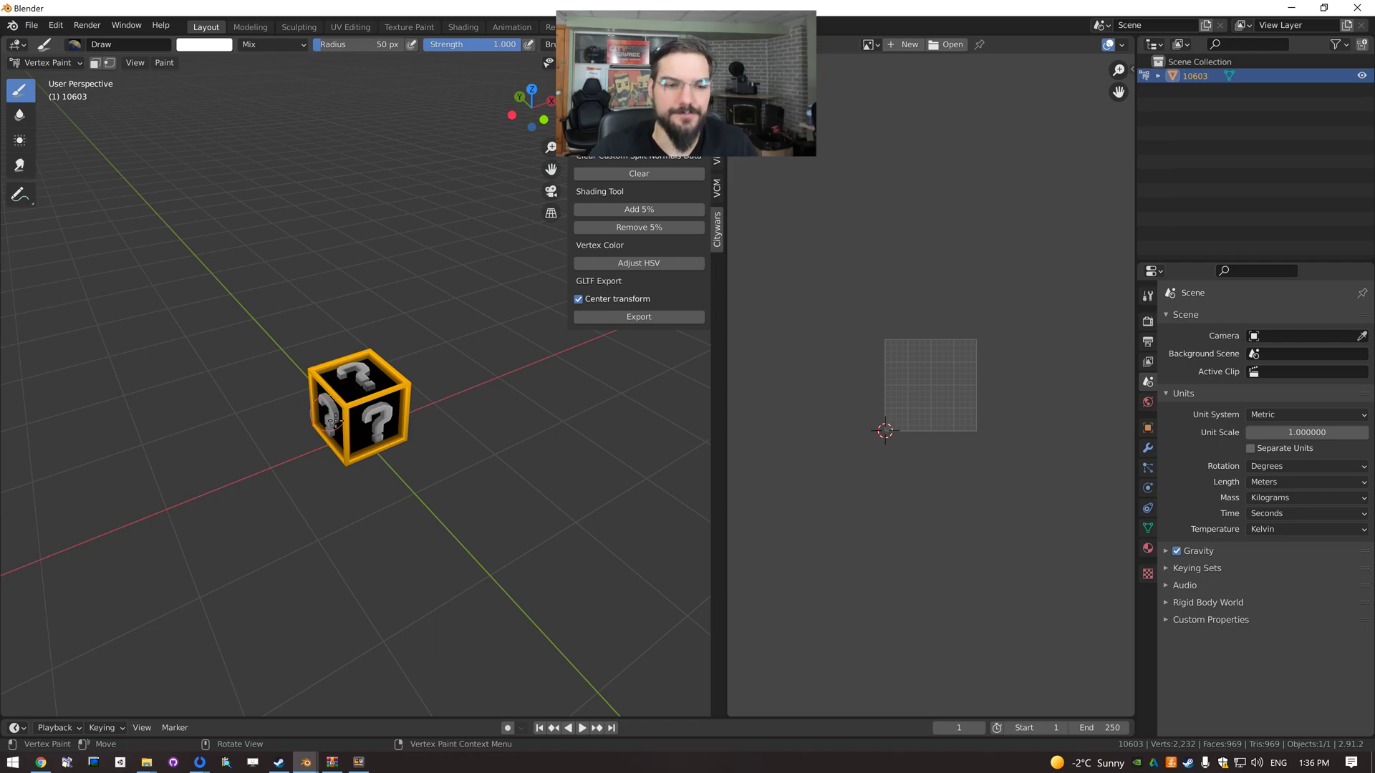
middle_click_drag(313, 439, 351, 406)
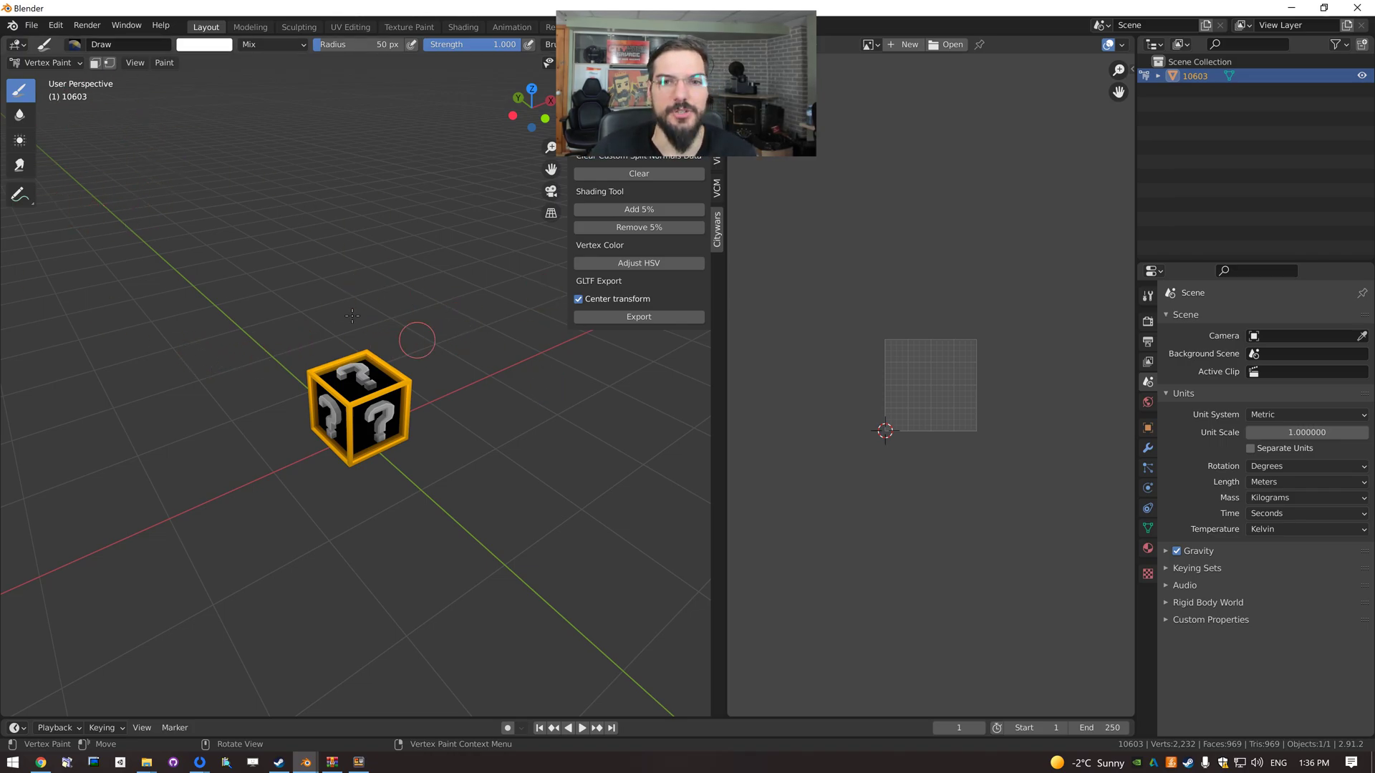
mouse_move(272, 370)
middle_mouse_down()
mouse_move(236, 368)
mouse_move(337, 374)
middle_mouse_up()
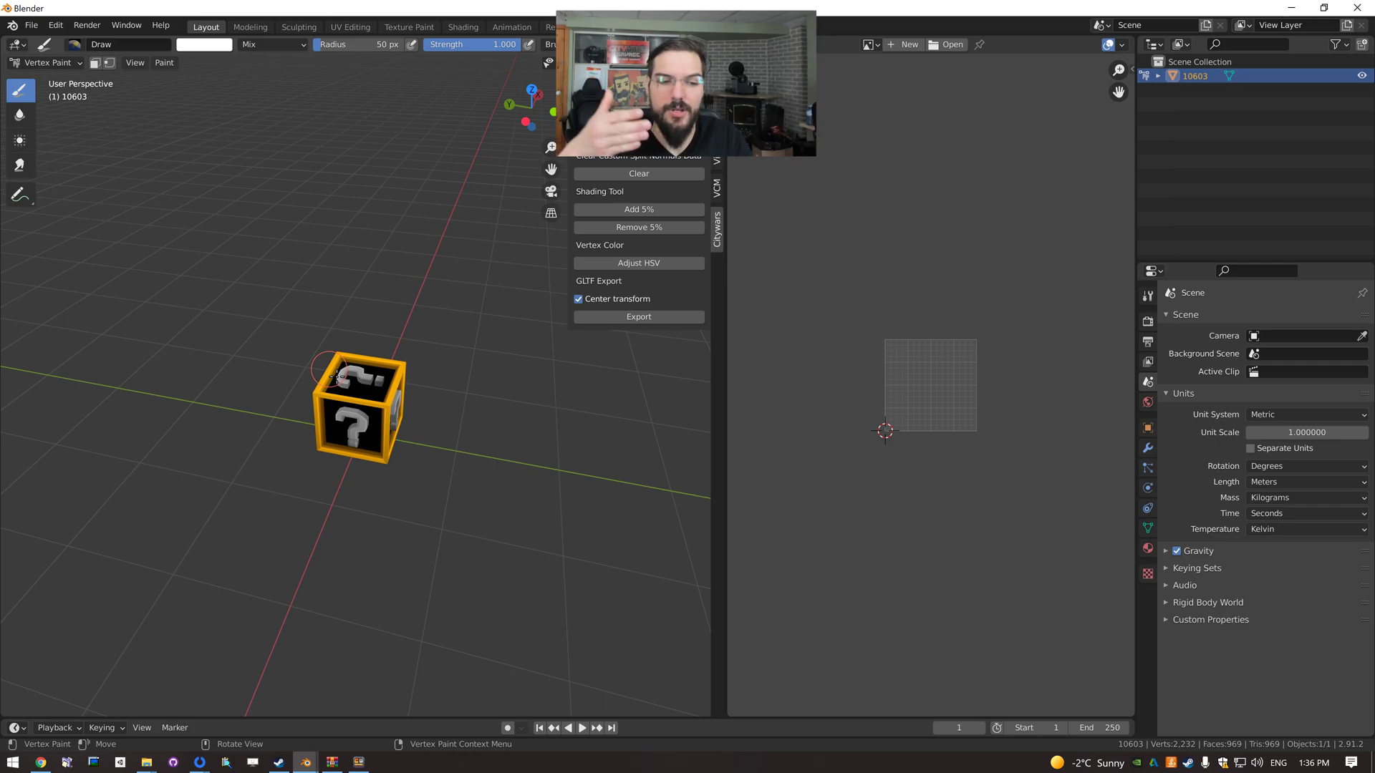
scroll(339, 379, "up", 8)
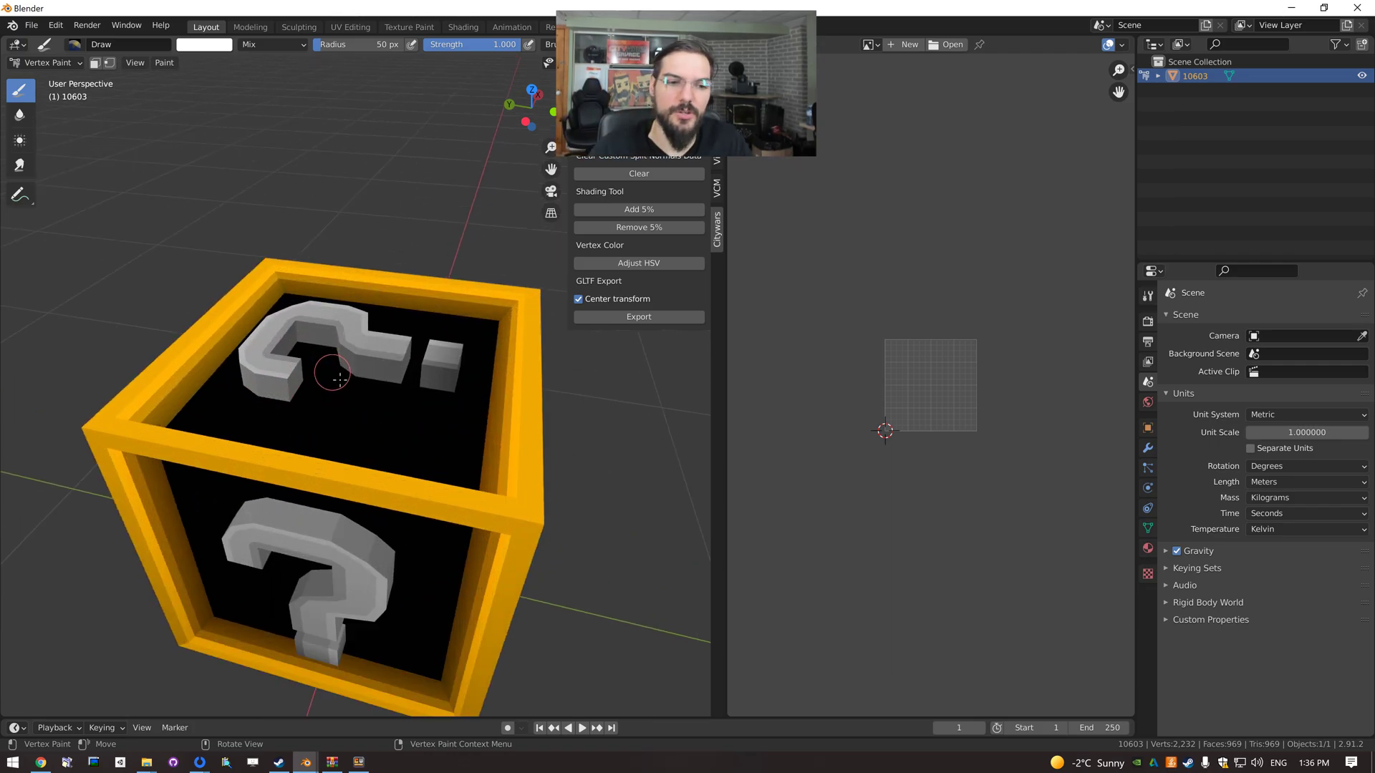
scroll(340, 379, "down", 8)
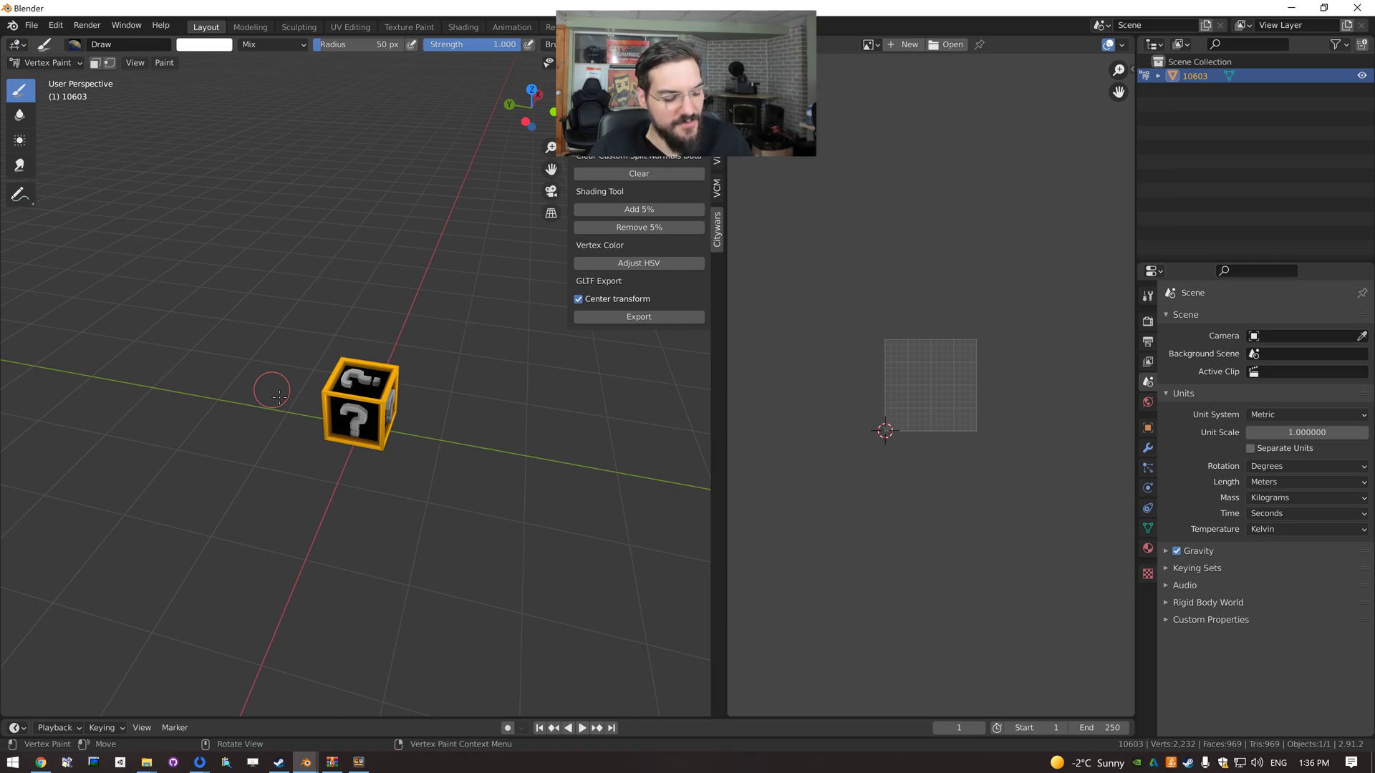
key("shift")
mouse_move(451, 427)
middle_mouse_down("shift")
mouse_move(361, 421)
mouse_move(547, 409)
mouse_move(498, 407)
middle_mouse_up("shift")
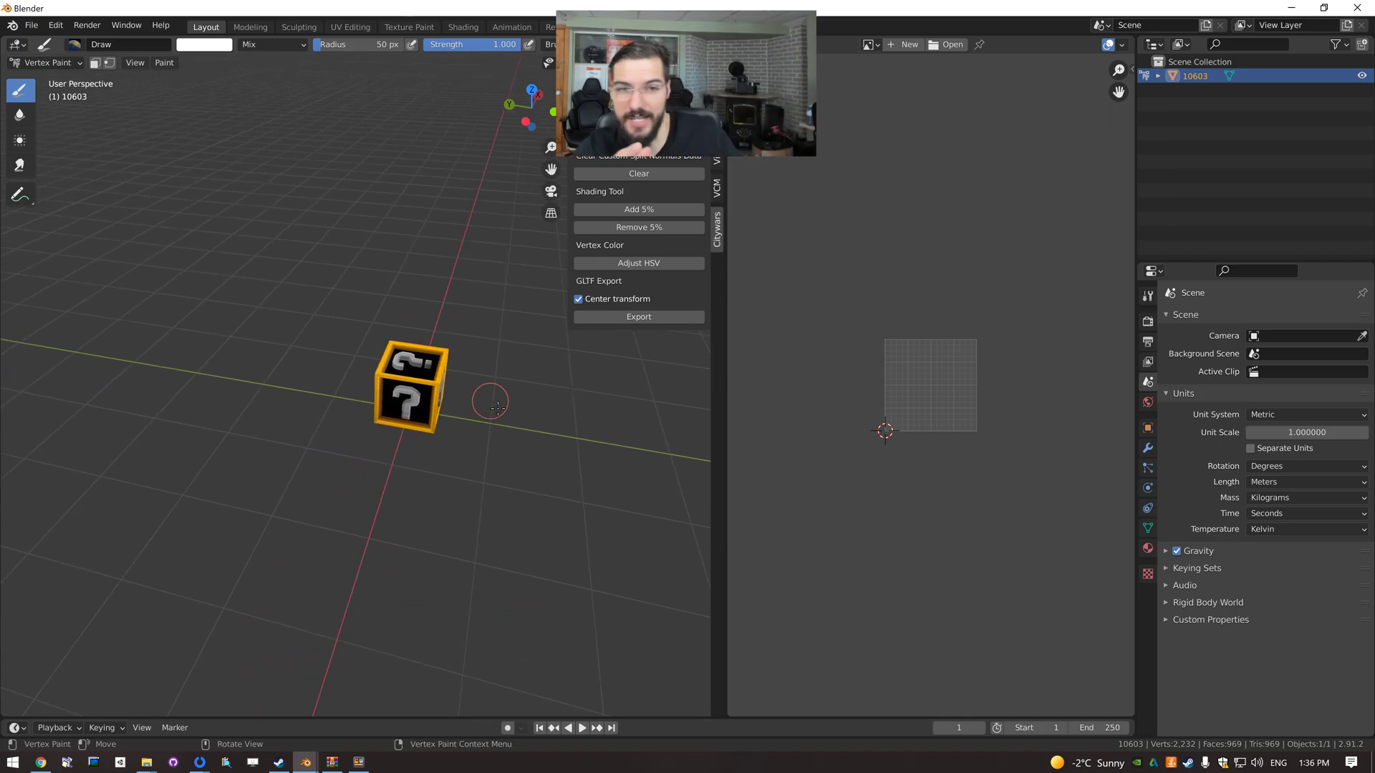
mouse_move(498, 408)
middle_mouse_down()
mouse_move(563, 423)
mouse_move(324, 420)
middle_mouse_up()
middle_click_drag(618, 483, 549, 487)
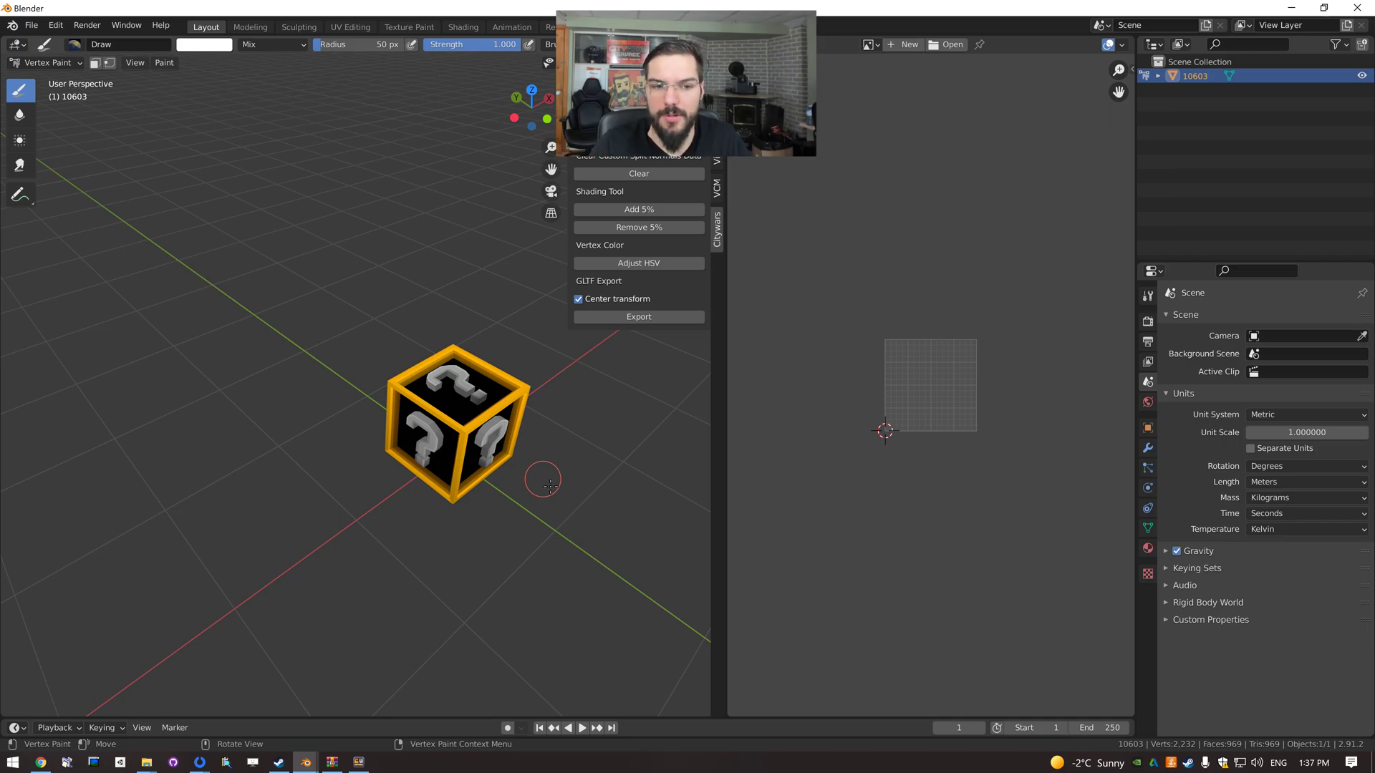
View the question-mark block in front, right and top orthographic projection.
key("KP_1")
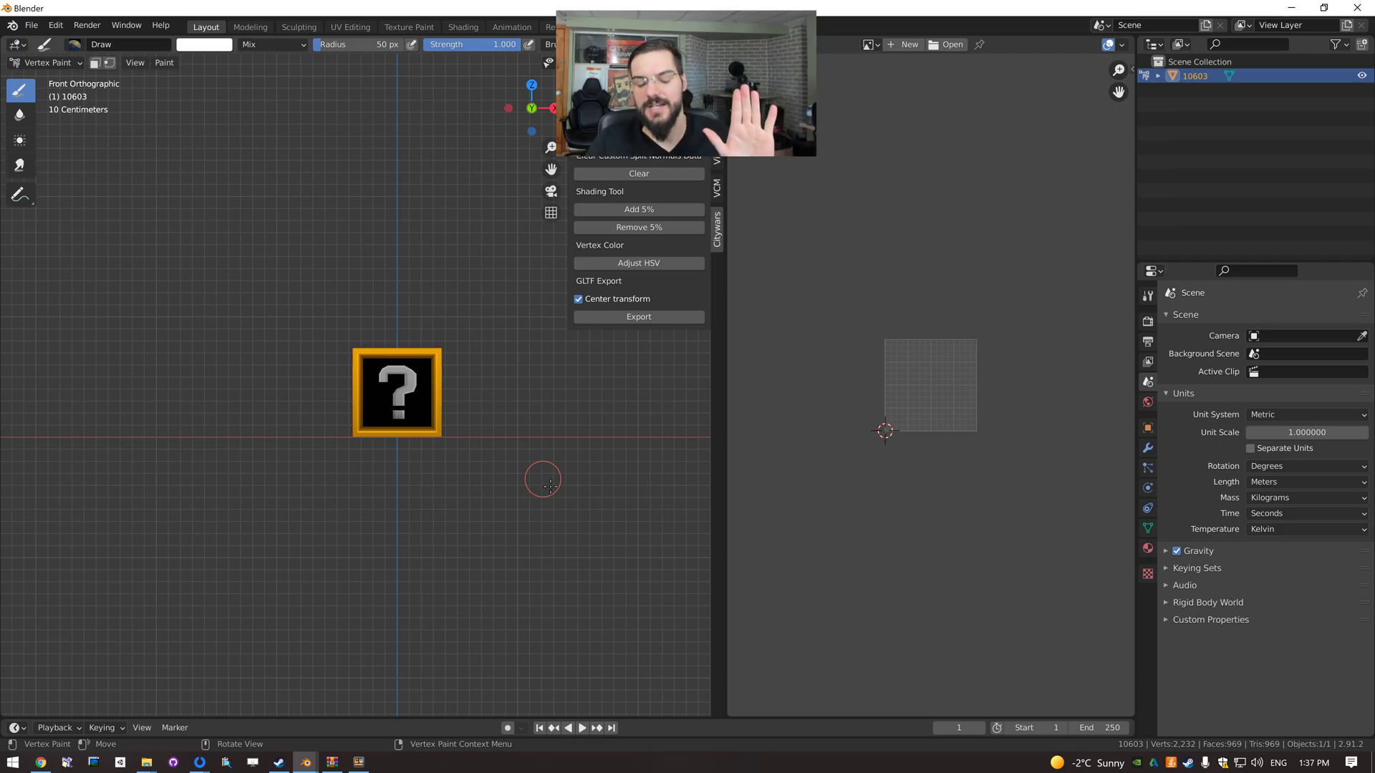
key("KP_3")
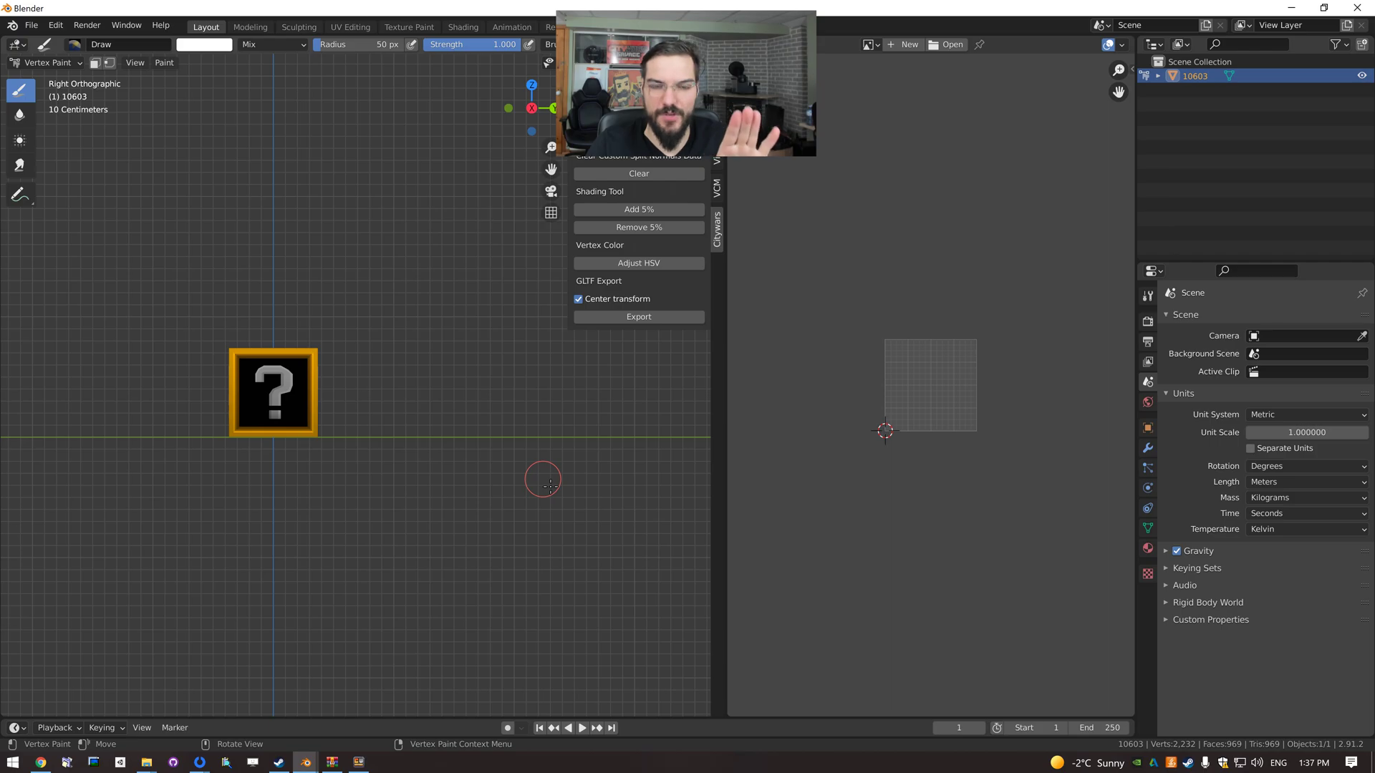
key("KP_7")
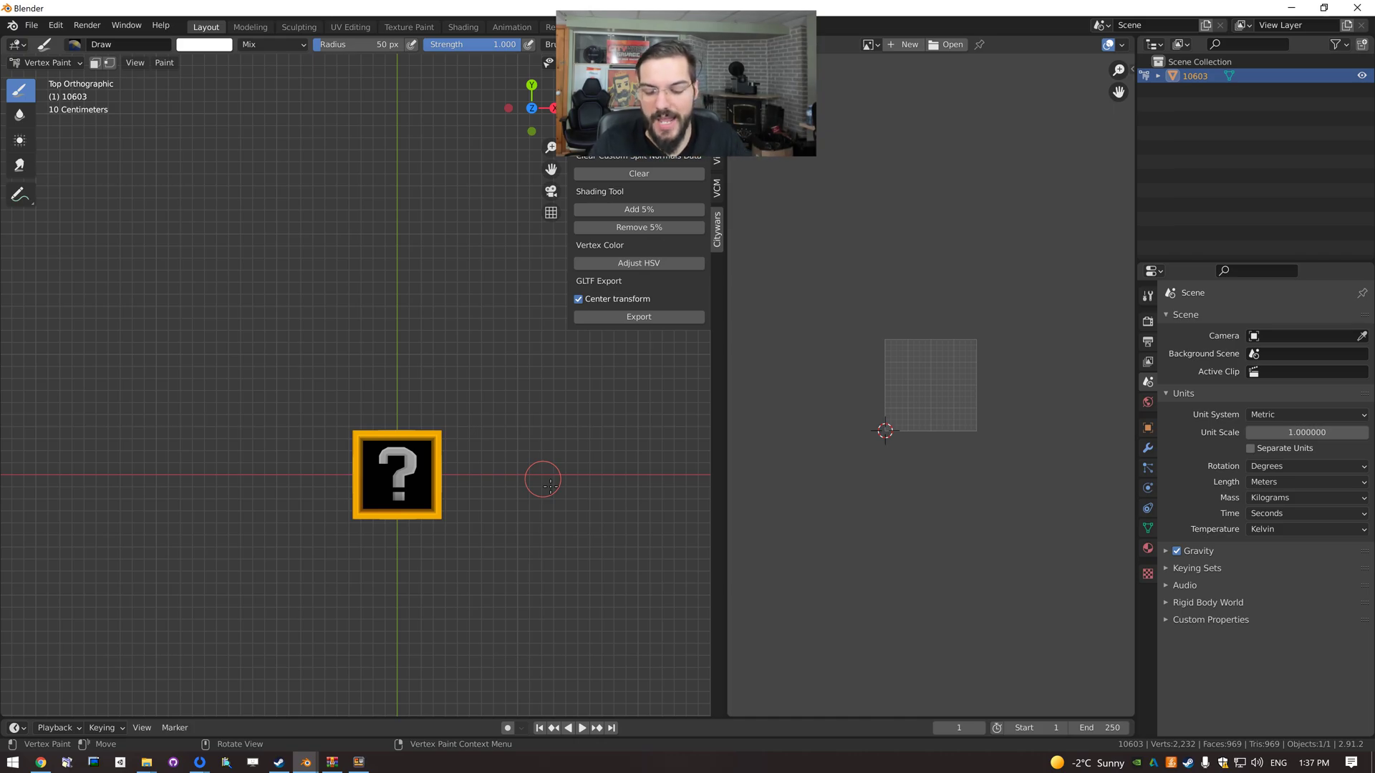
Rotate the view around the question-mark block in fixed increments and freely to examine its top and sides.
key("KP_2")
key("KP_2")
key("KP_6")
key("KP_6")
key("KP_6")
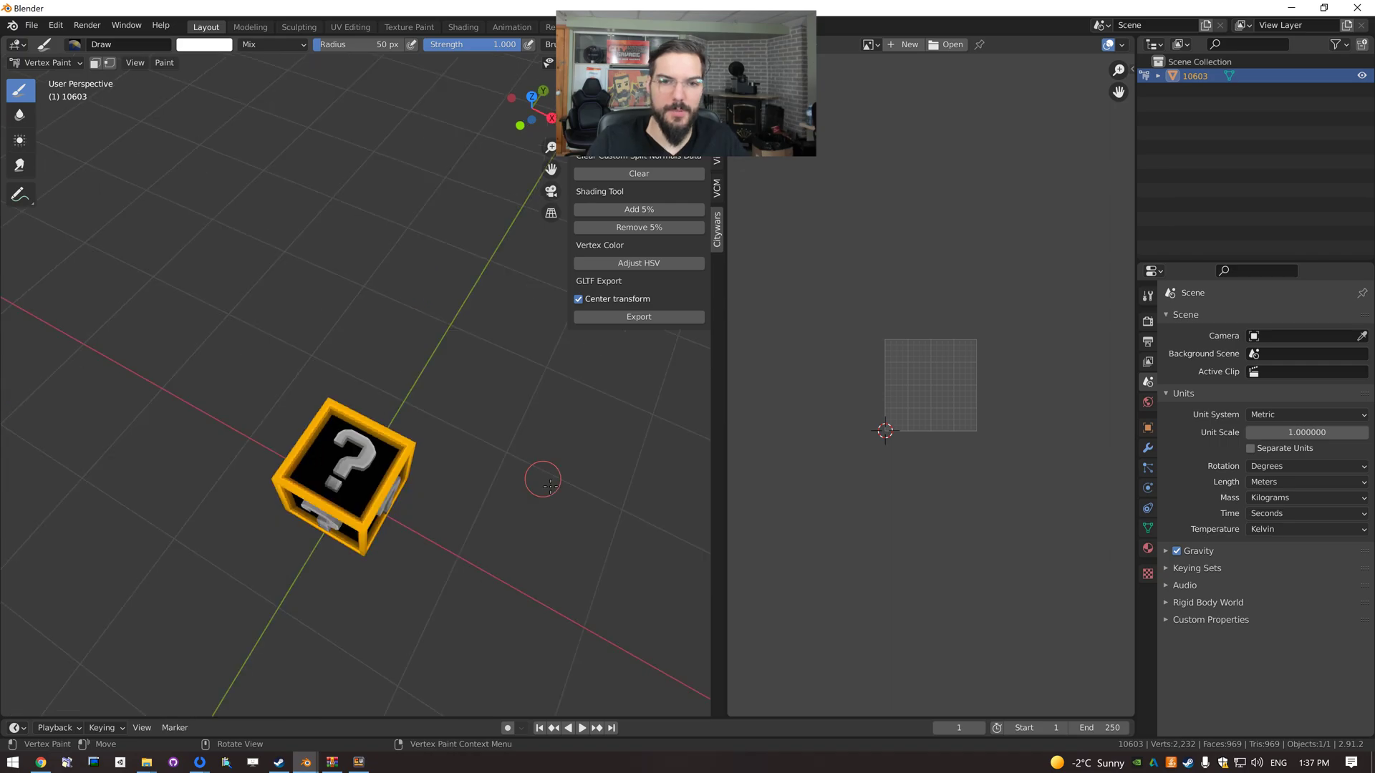
key("KP_2")
key("KP_2")
key("KP_2")
key("KP_4")
key("KP_4")
key("KP_4")
key("KP_4")
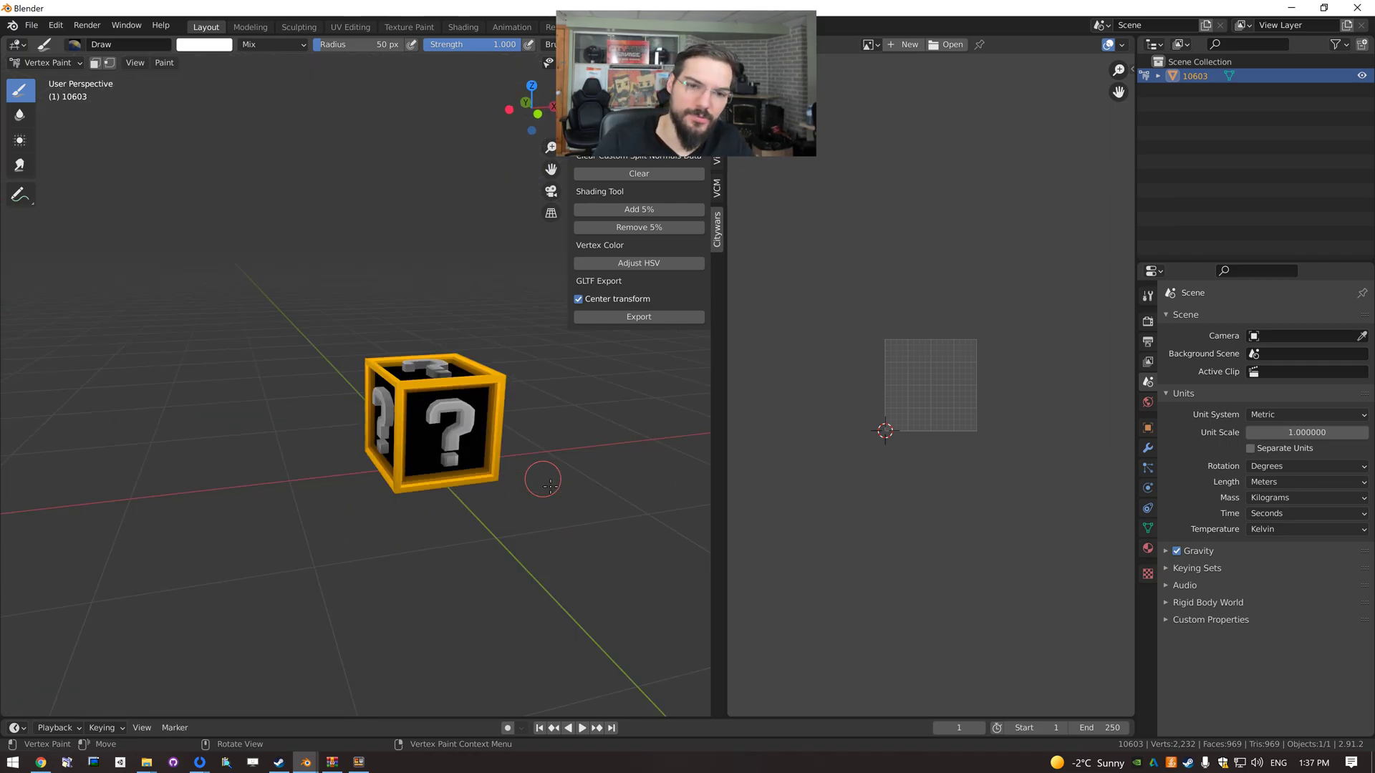
key("KP_6")
key("KP_6")
key("KP_6")
key("KP_6")
key("KP_8")
key("KP_8")
key("KP_6")
key("KP_6")
key("KP_6")
key("KP_4")
key("KP_4")
key("KP_4")
key("KP_4")
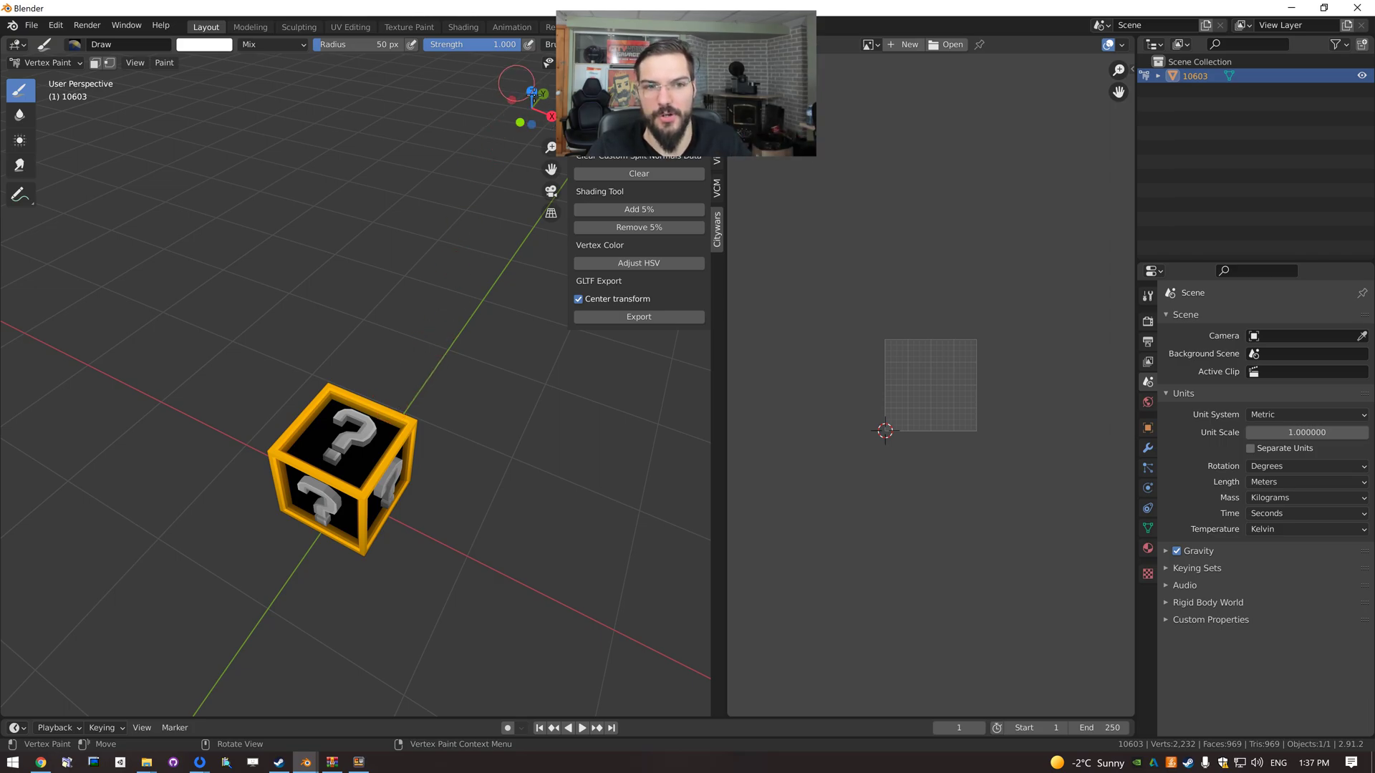
mouse_move(528, 108)
left_mouse_down()
mouse_move(564, 90)
mouse_move(553, 113)
mouse_move(543, 101)
left_mouse_up()
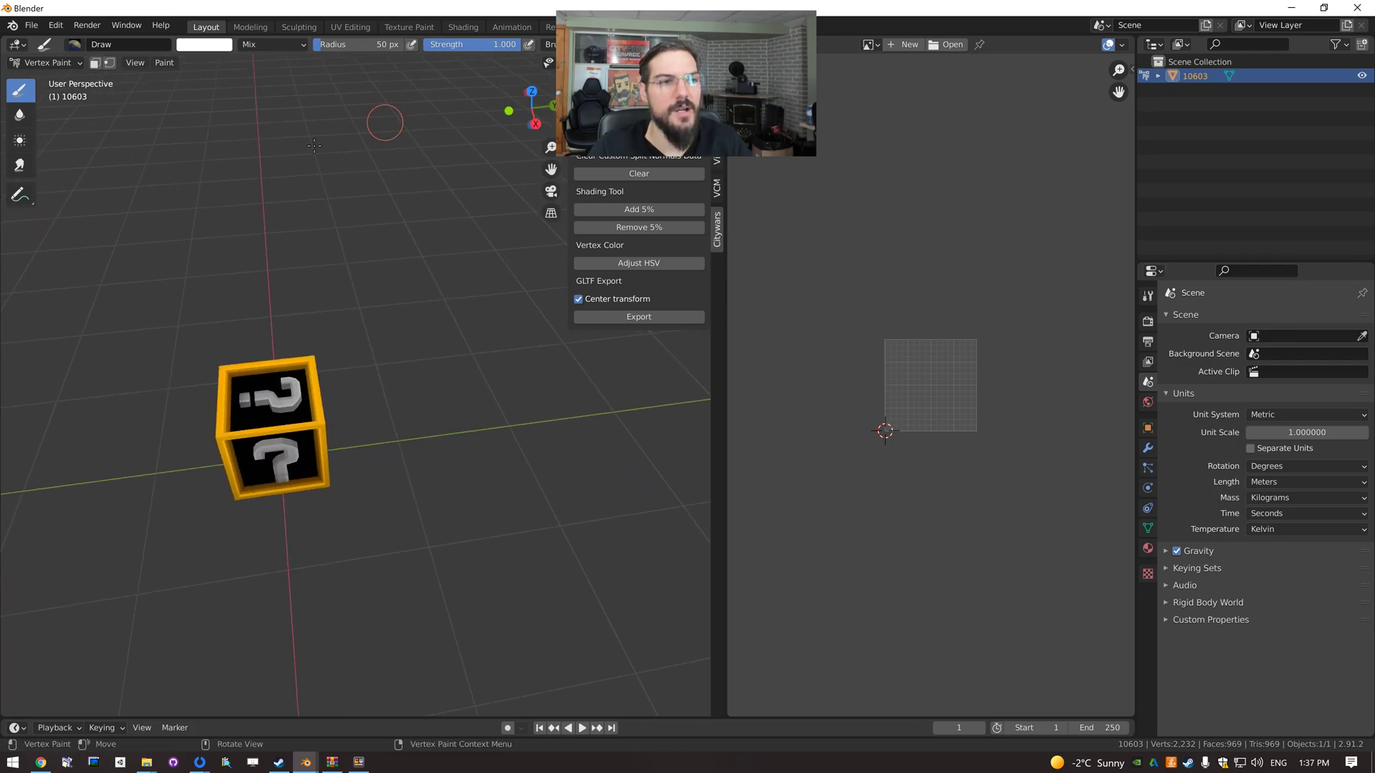
Change the question-mark block from Vertex Paint to Object Mode.
left_click(41, 63)
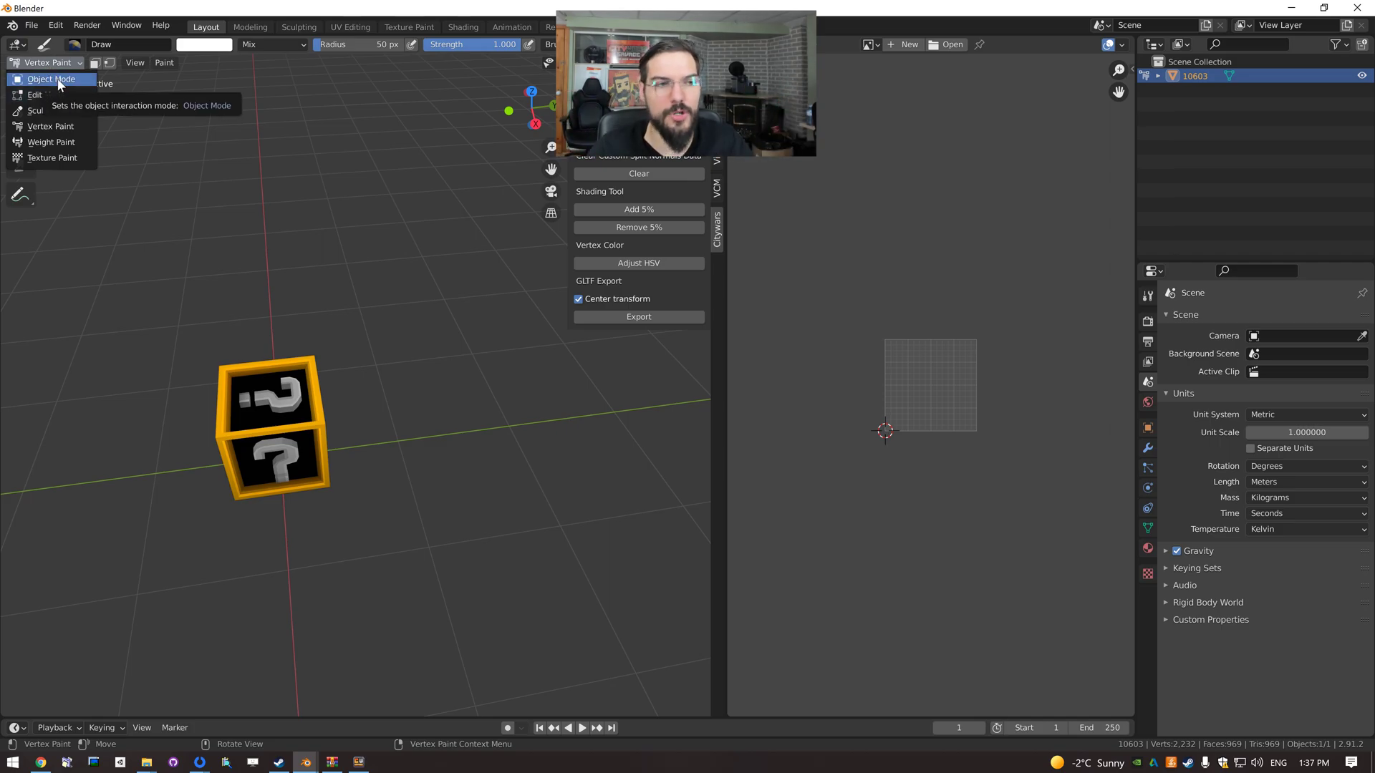
left_click(58, 81)
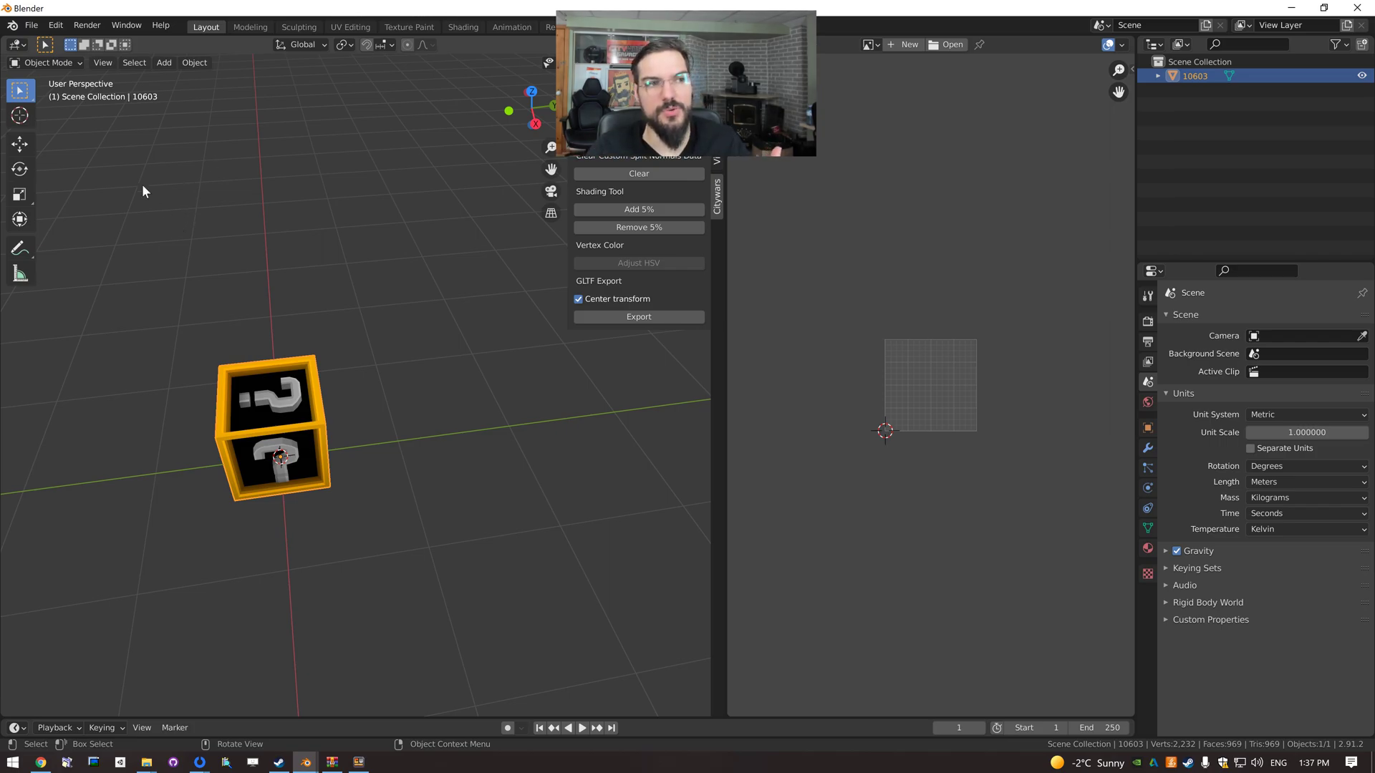
left_click(45, 63)
left_click(36, 76)
middle_click_drag(95, 164, 141, 133)
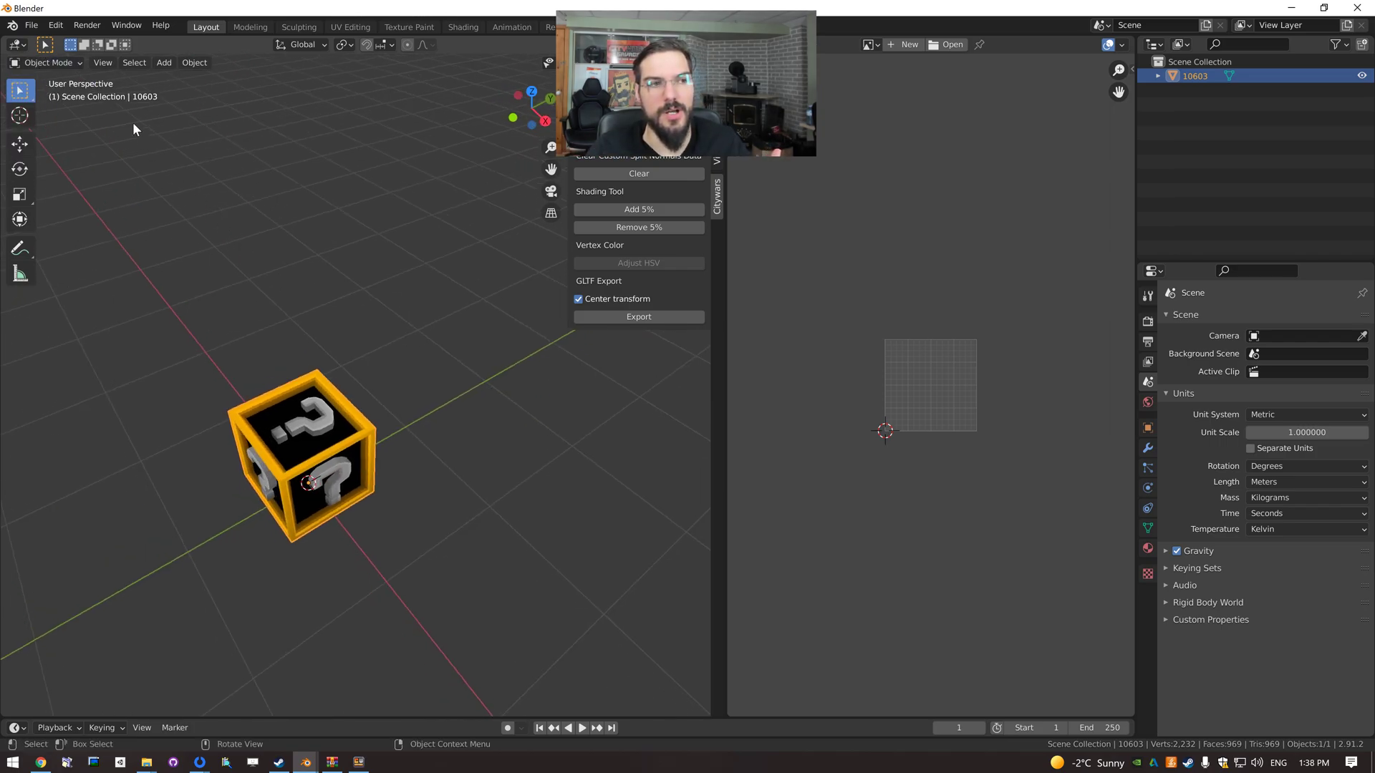
Show the question-mark block's mesh in Edit Mode and return to Object Mode.
left_click(52, 64)
left_click(53, 95)
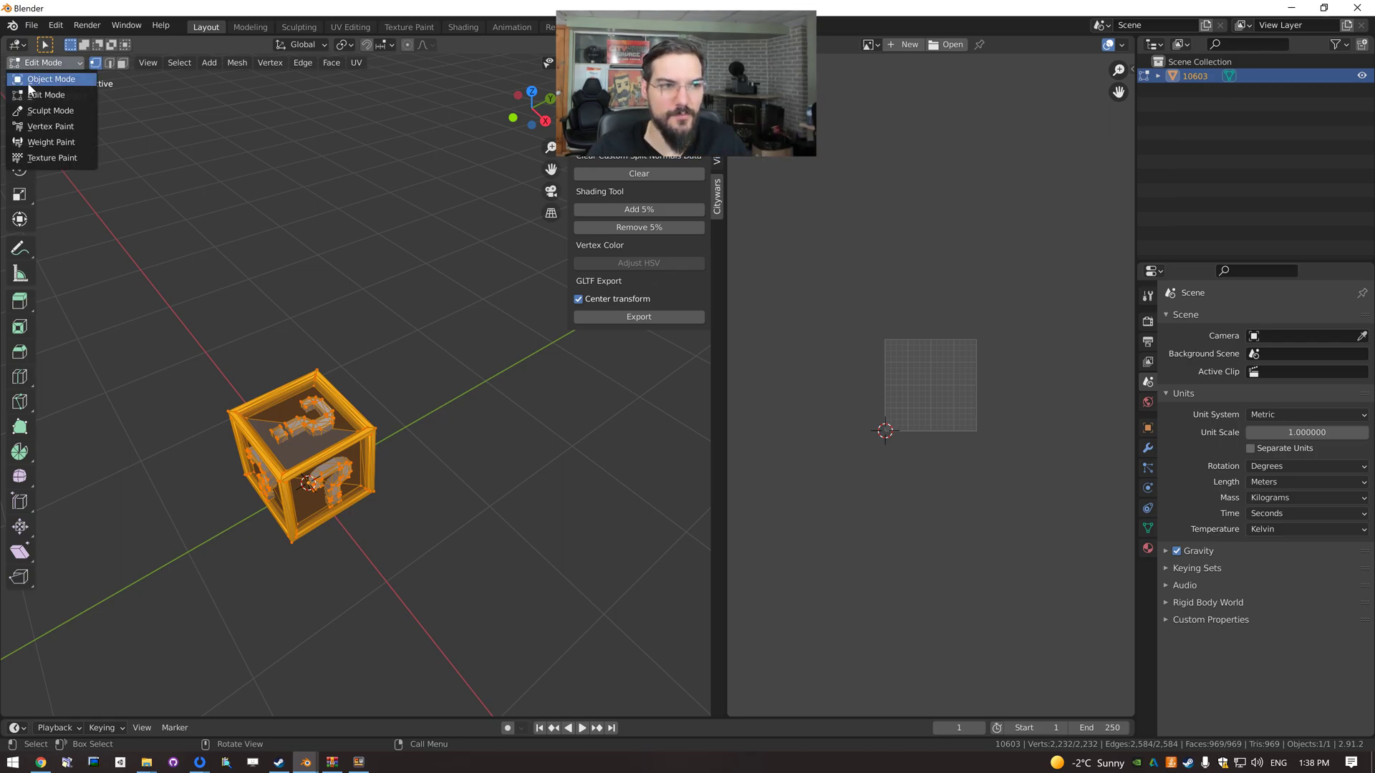
left_click(51, 79)
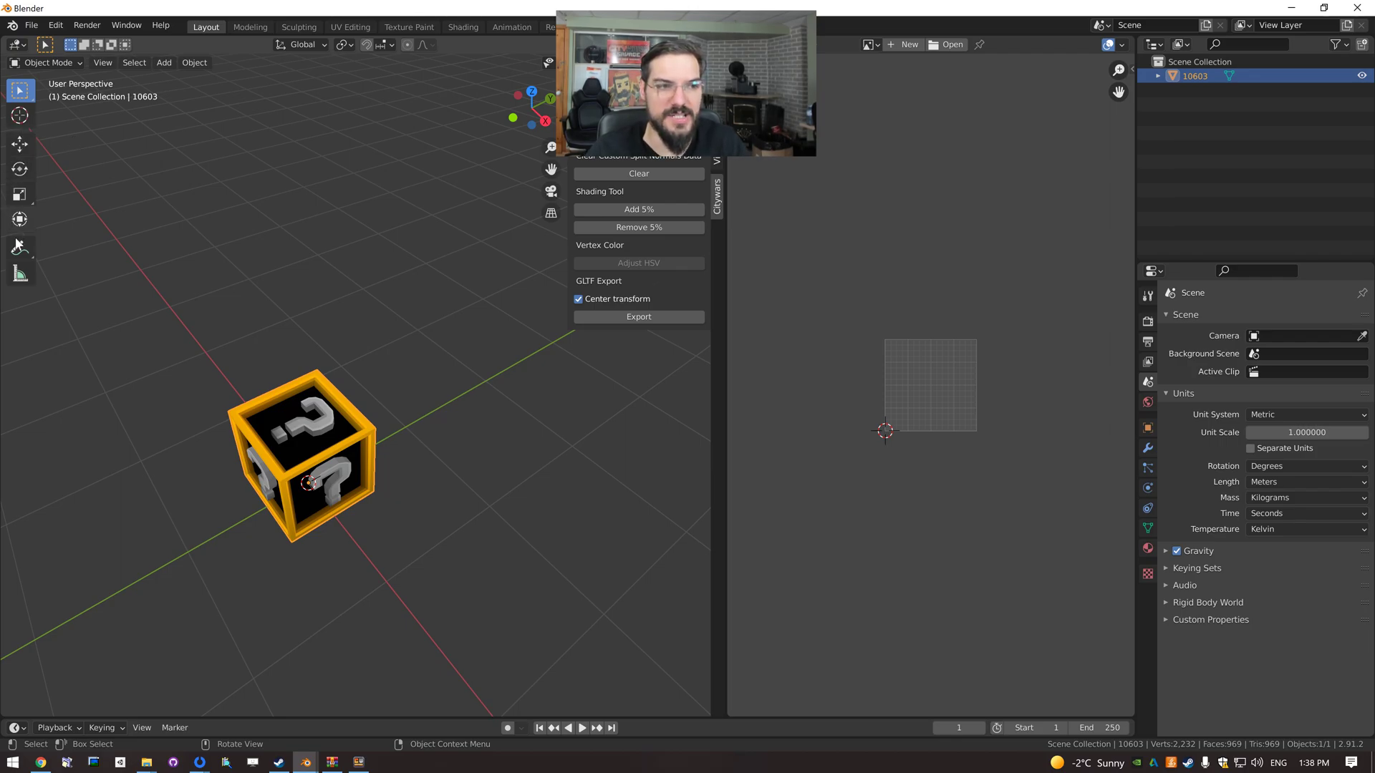
Try the Move tool on the question-mark block by deselecting and reselecting it, and return to the selection tool.
left_click(20, 144)
left_click(330, 278)
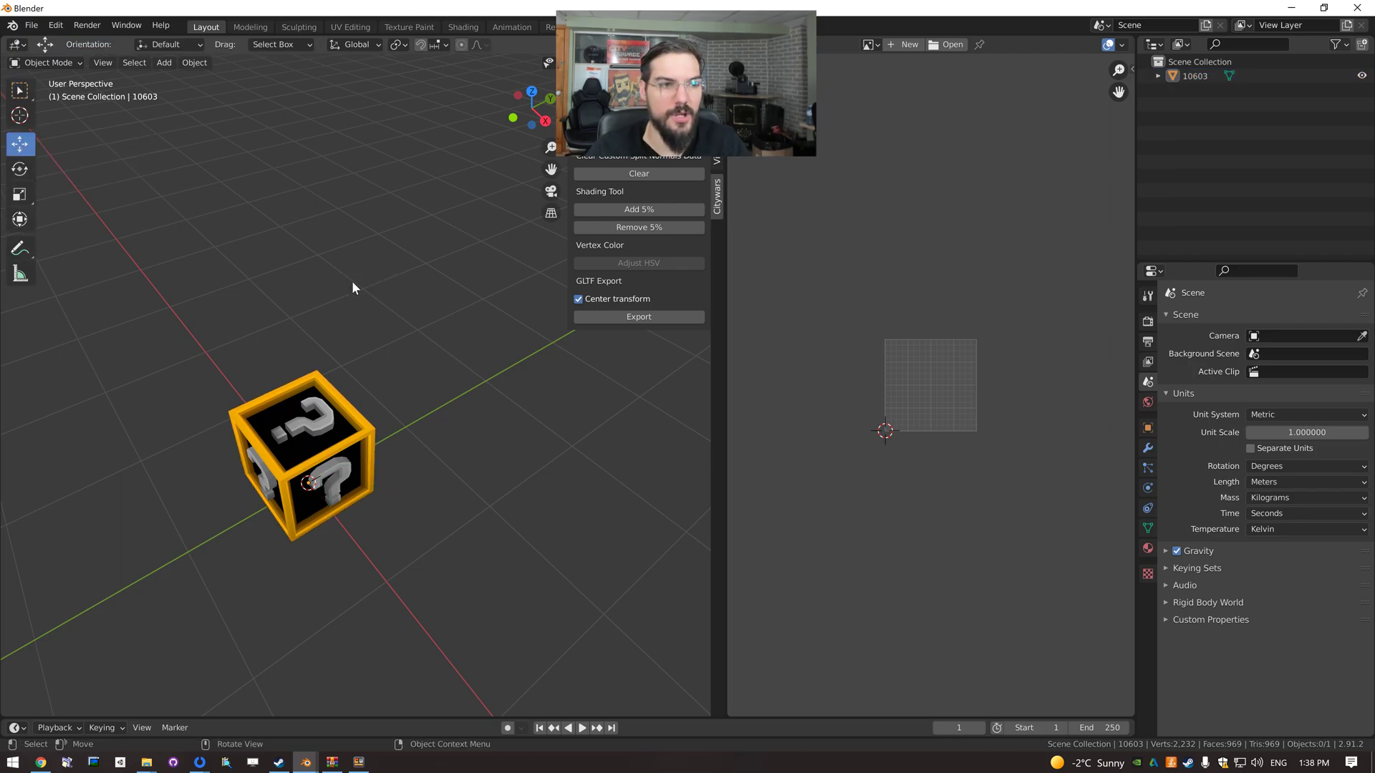
middle_click_drag(352, 282, 124, 184)
left_click(250, 404)
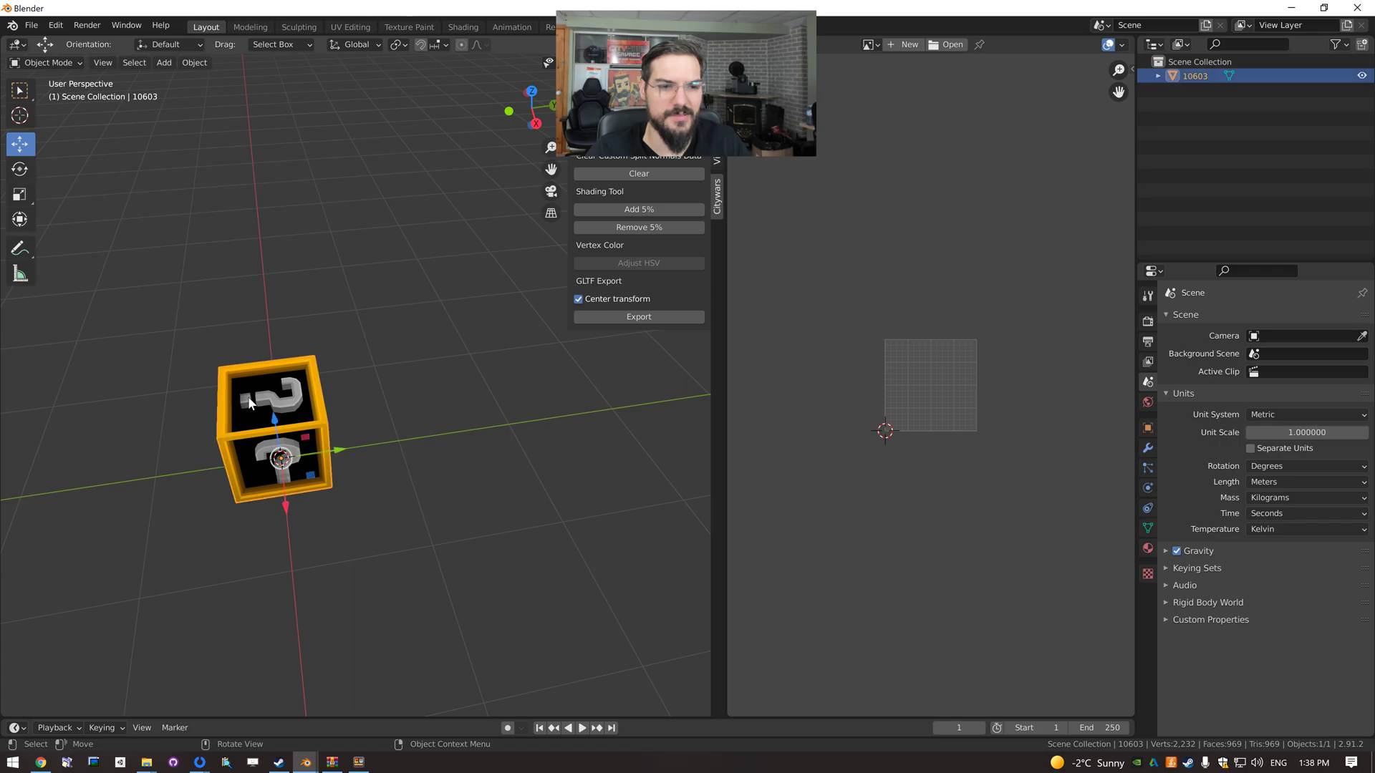
left_click(20, 91)
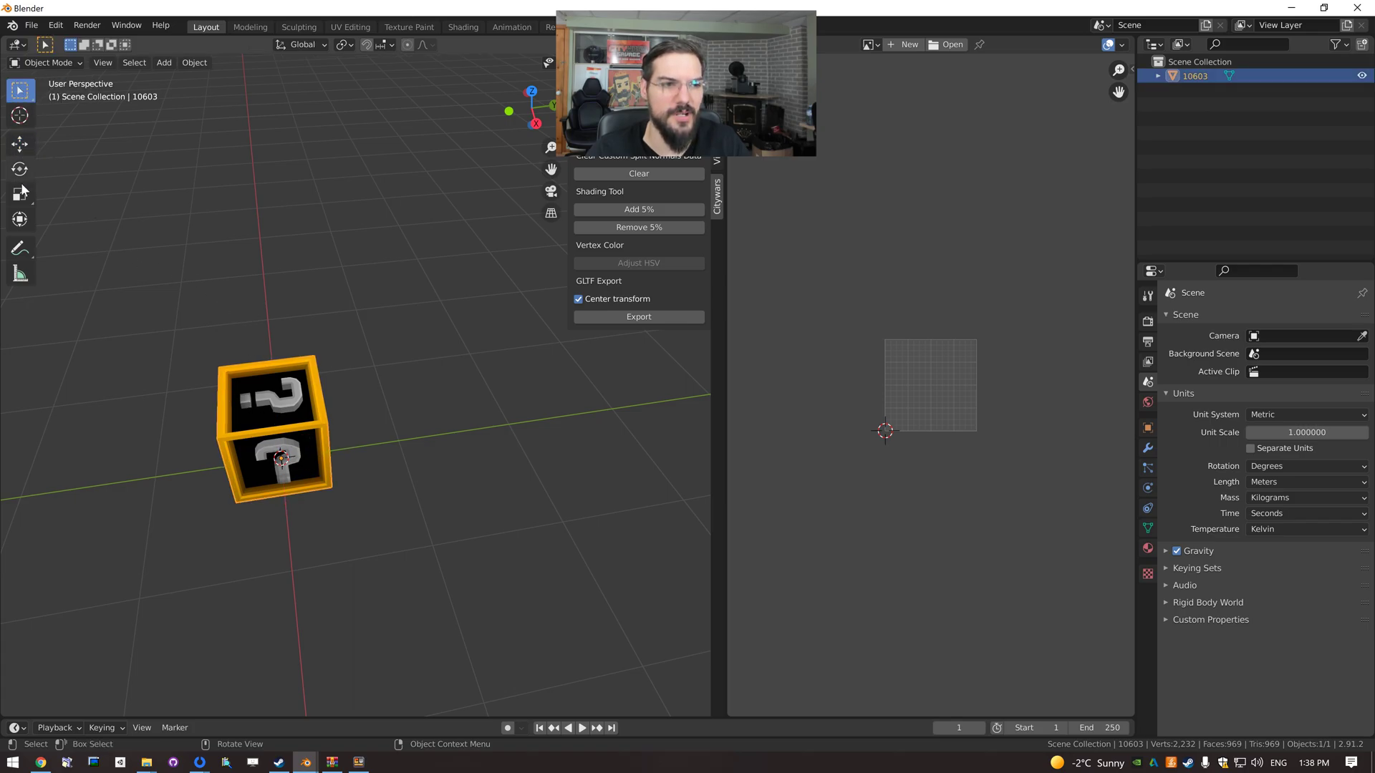
Duplicate the question-mark block and move one of the two blocks along the Y axis so they stand apart.
mouse_move(530, 107)
left_mouse_down()
mouse_move(560, 113)
mouse_move(517, 116)
left_mouse_up()
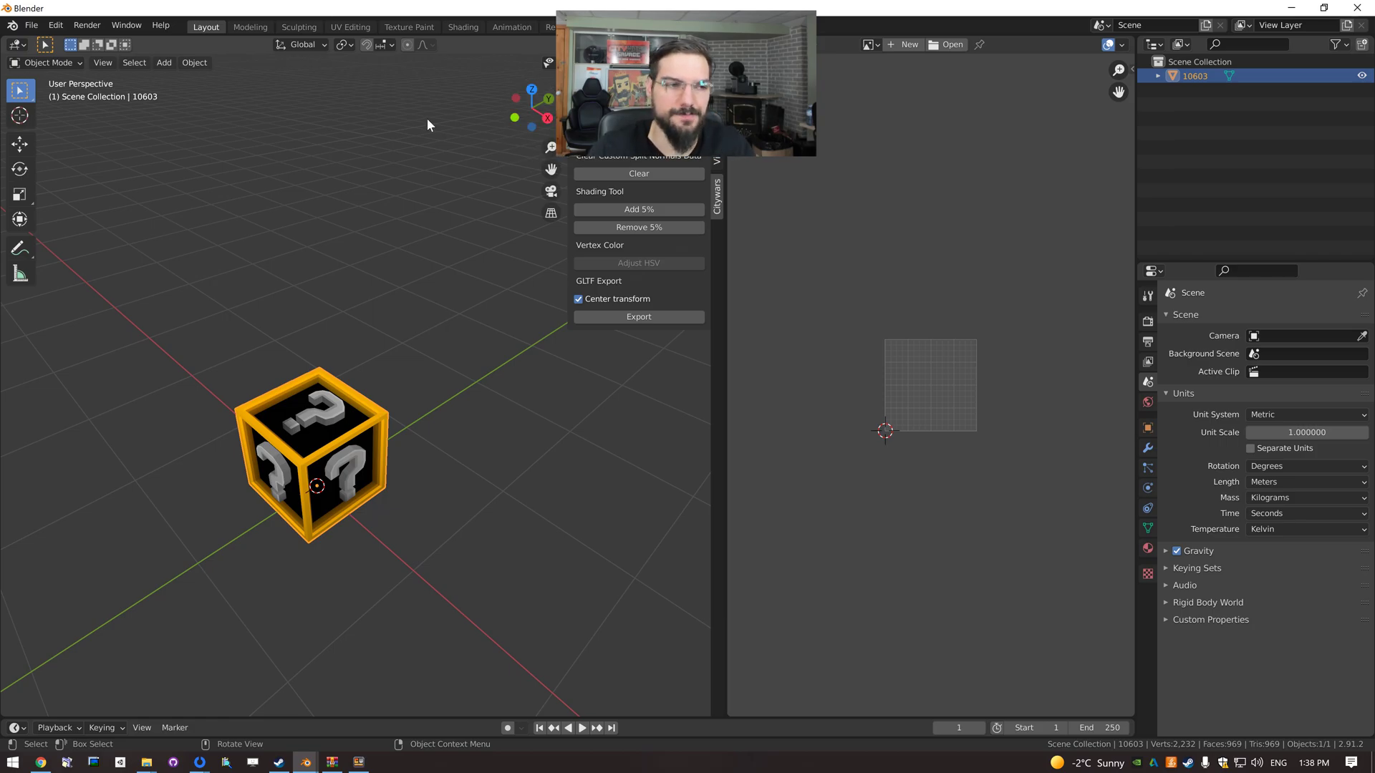
middle_click_drag(188, 328, 208, 326)
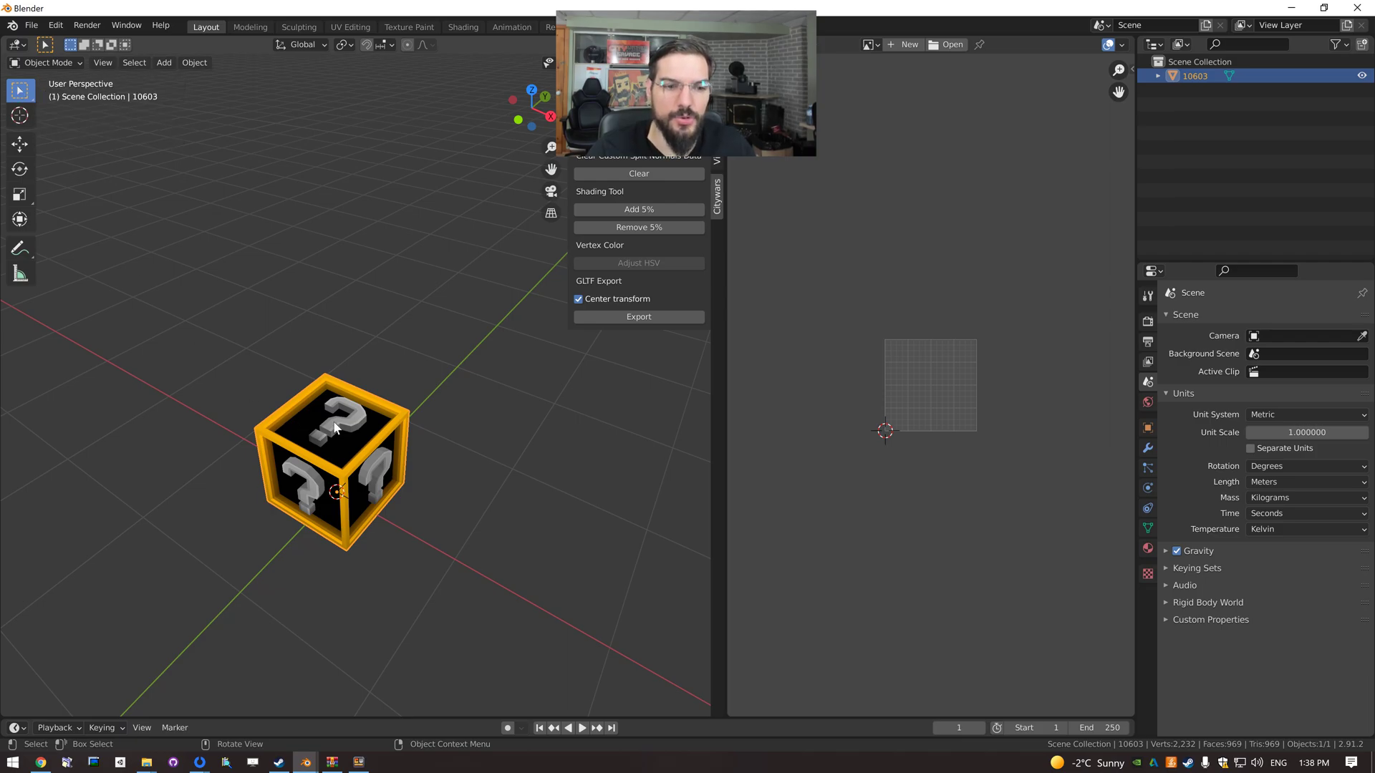
left_click(434, 300)
middle_click_drag(434, 300, 379, 342)
scroll(379, 342, "down", 2)
left_click(337, 425)
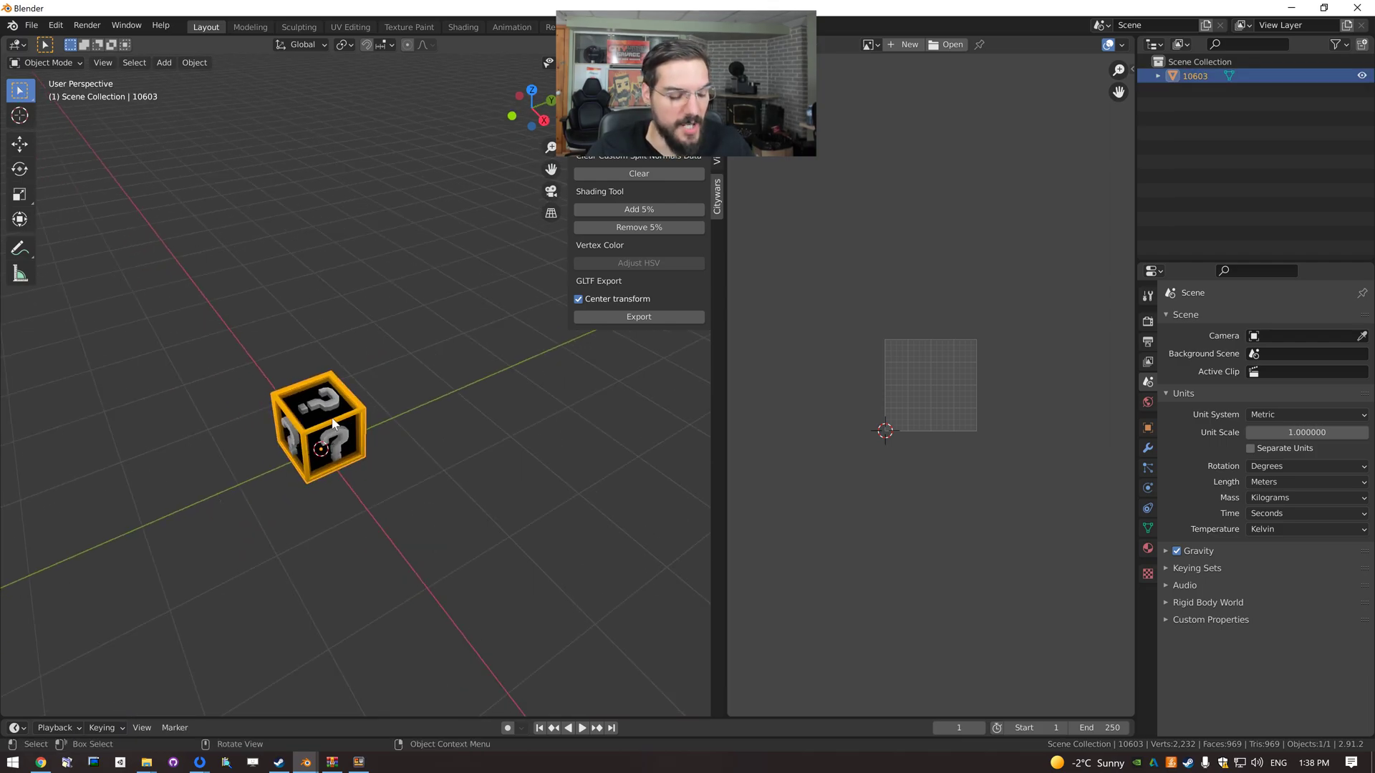
key("shift+d")
key("Escape")
key("g")
key("y")
left_click(74, 548)
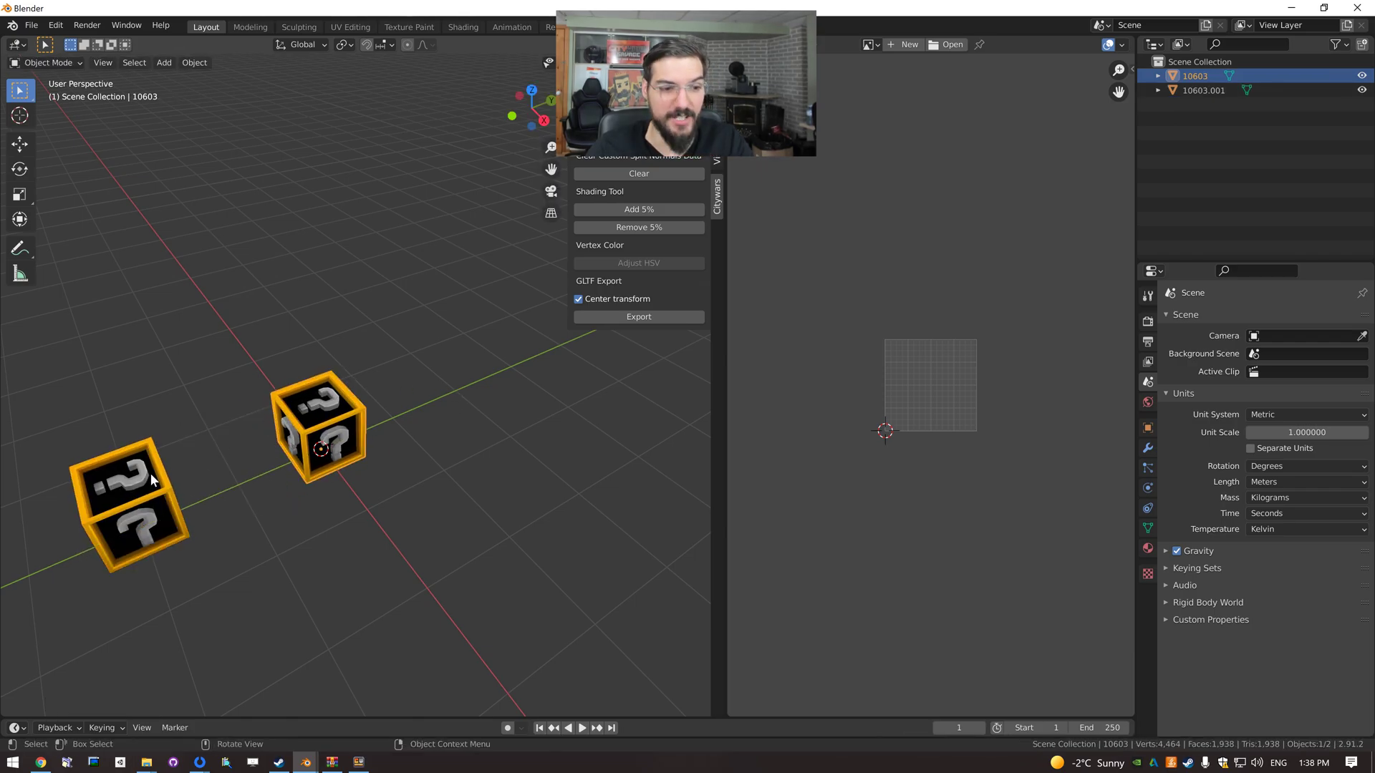
Use the Cursor tool to reposition the 3D cursor onto empty space beside the block at the origin.
left_click(20, 115)
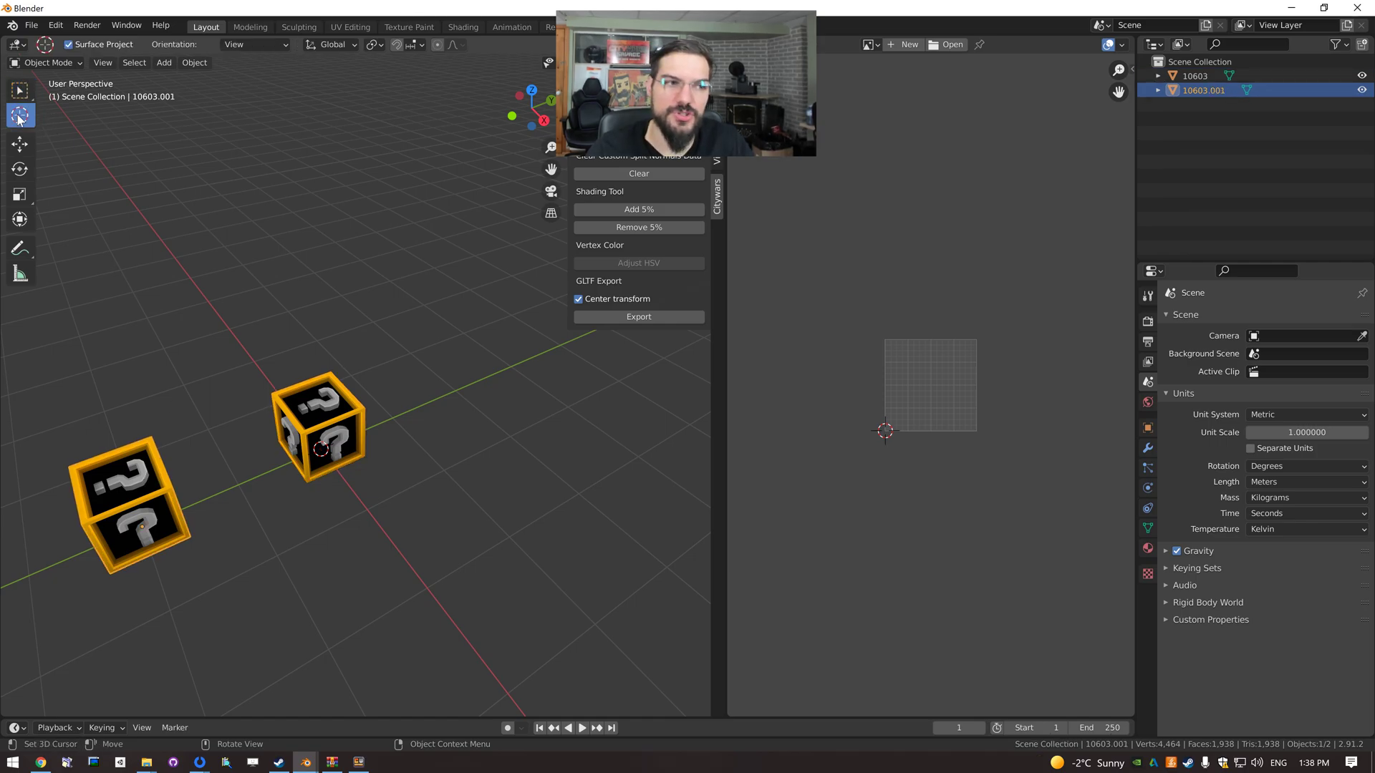
left_click_drag(423, 257, 433, 390)
left_click_drag(481, 465, 405, 301)
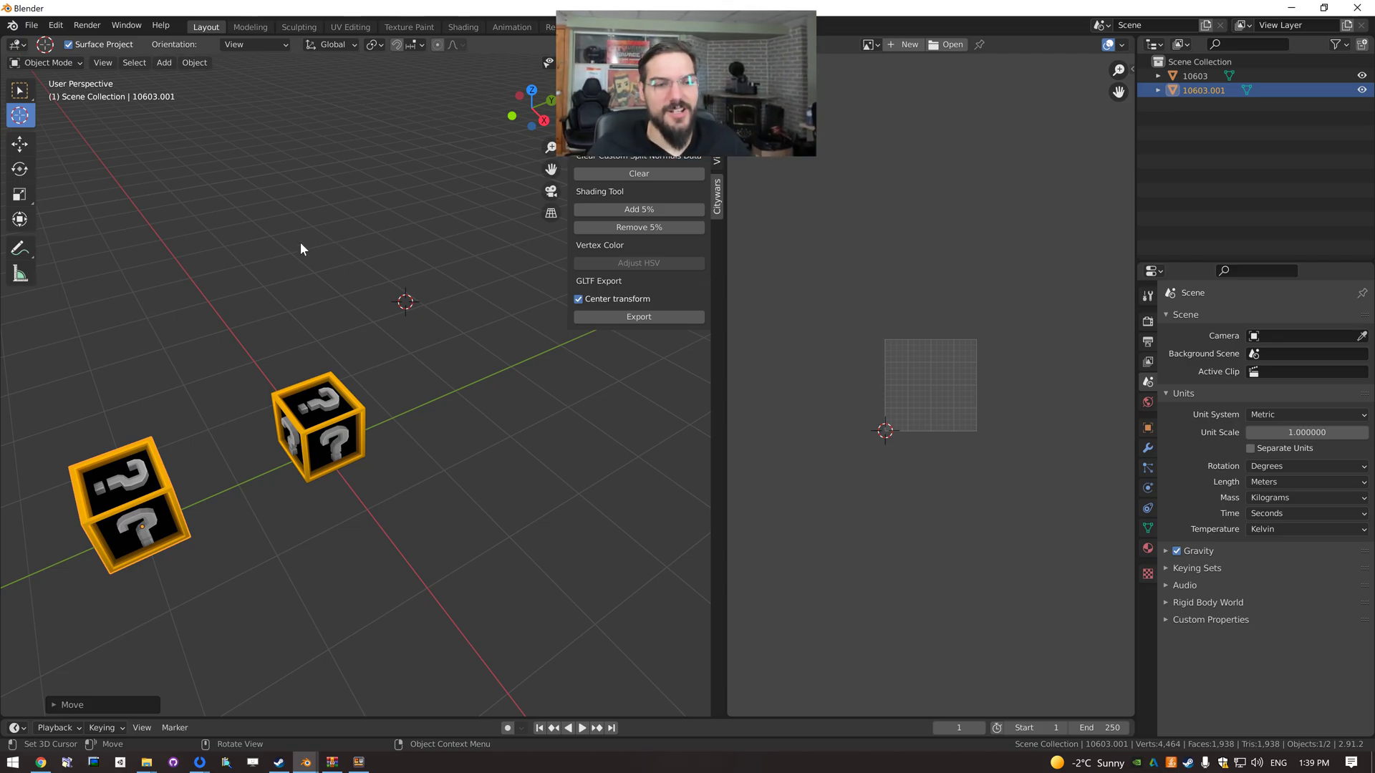
middle_click_drag(255, 306, 295, 462)
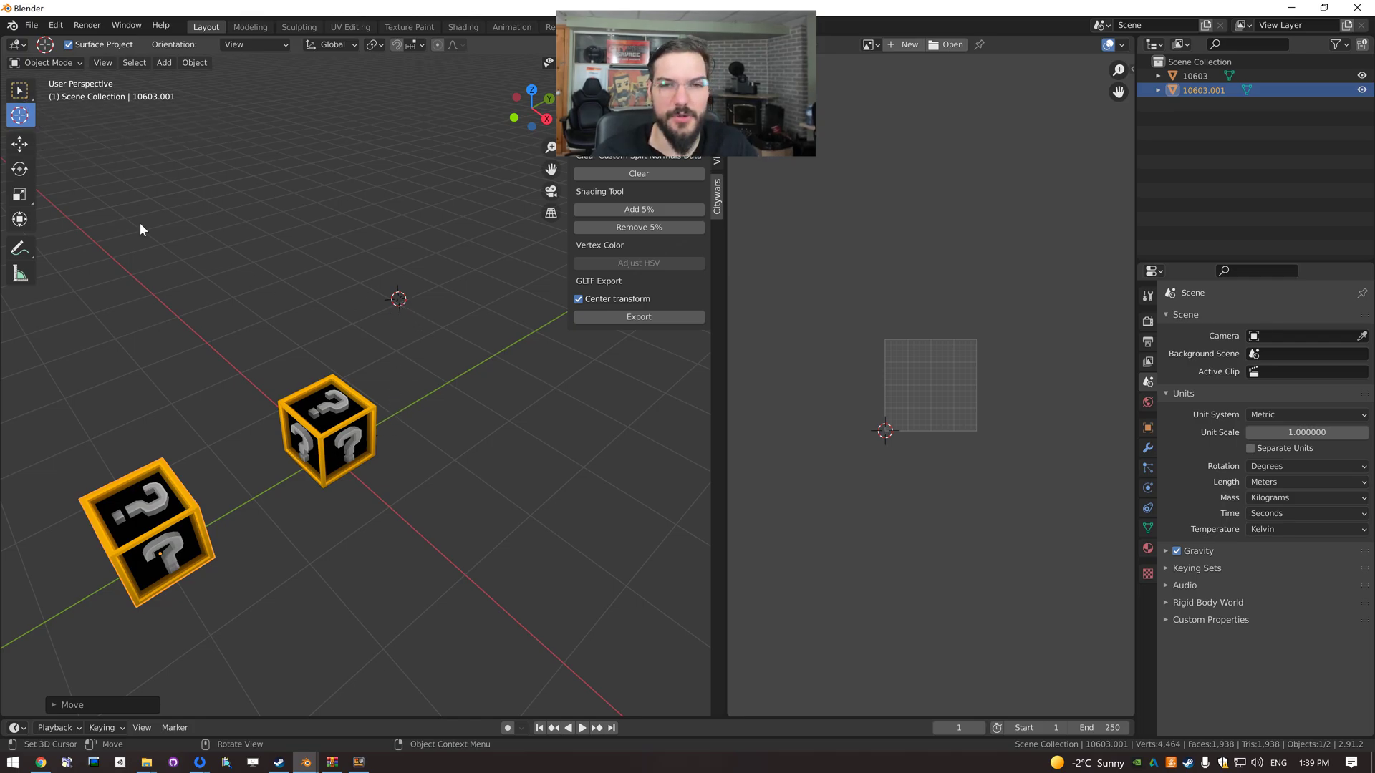
left_click(434, 396)
left_click_drag(478, 376, 455, 444)
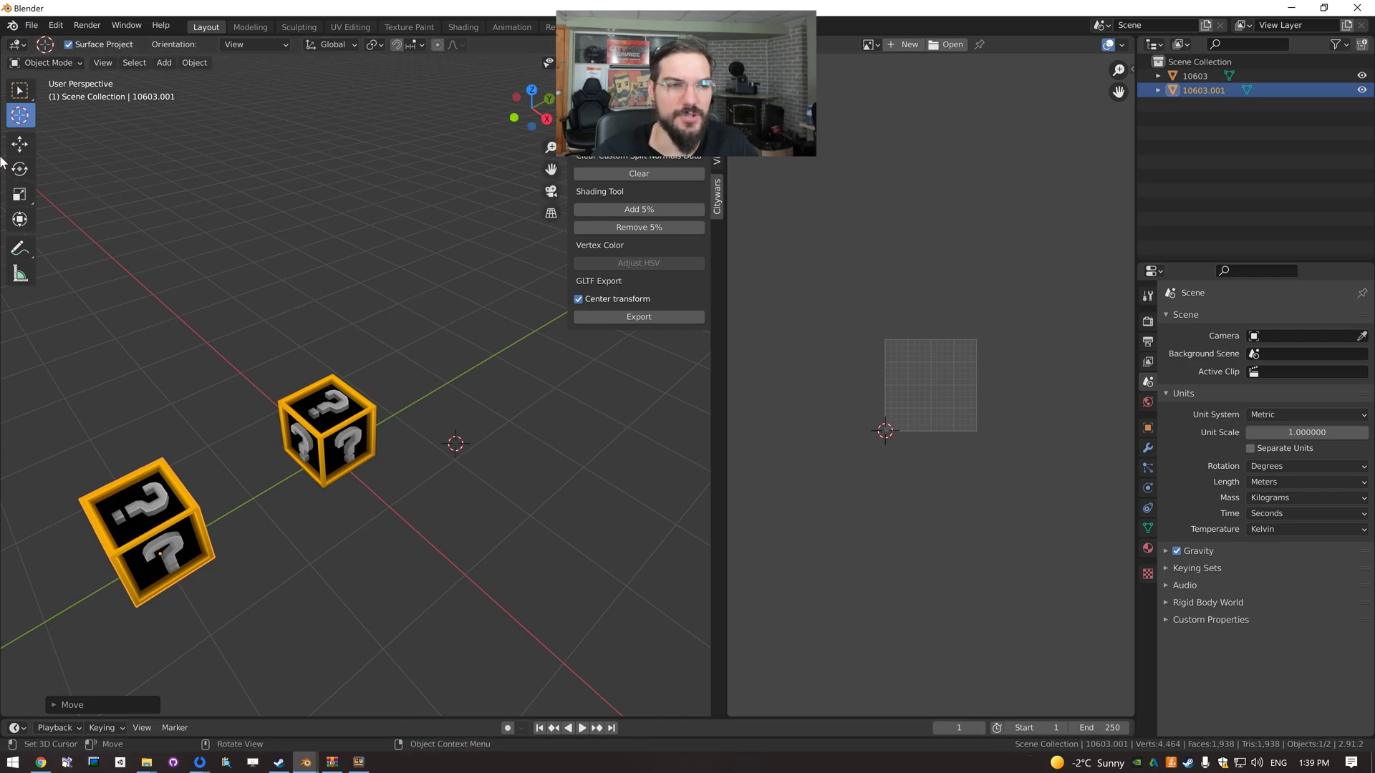
Return to the selection tool, select the question-mark block at the origin and enter Edit Mode on it.
left_click(20, 89)
left_click(164, 523)
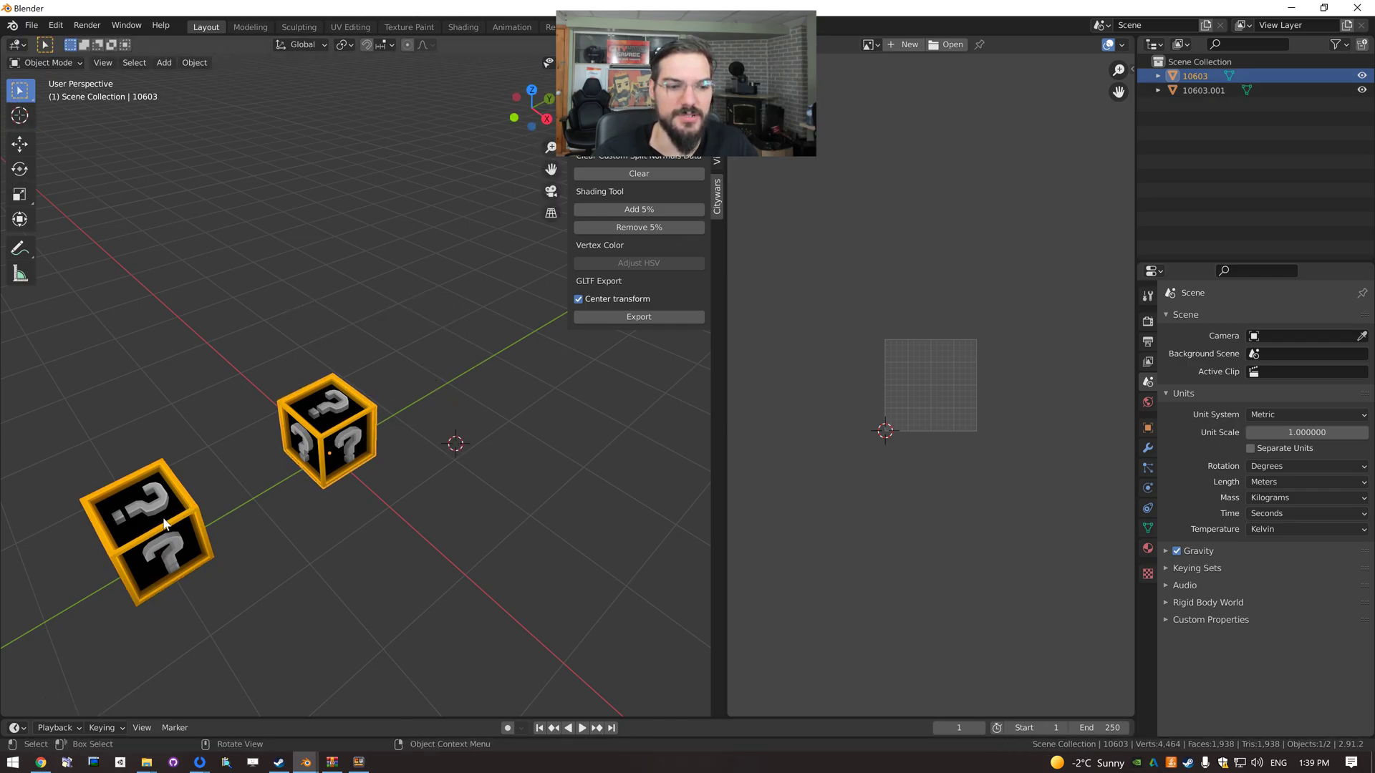
left_click(120, 522)
left_click(313, 409)
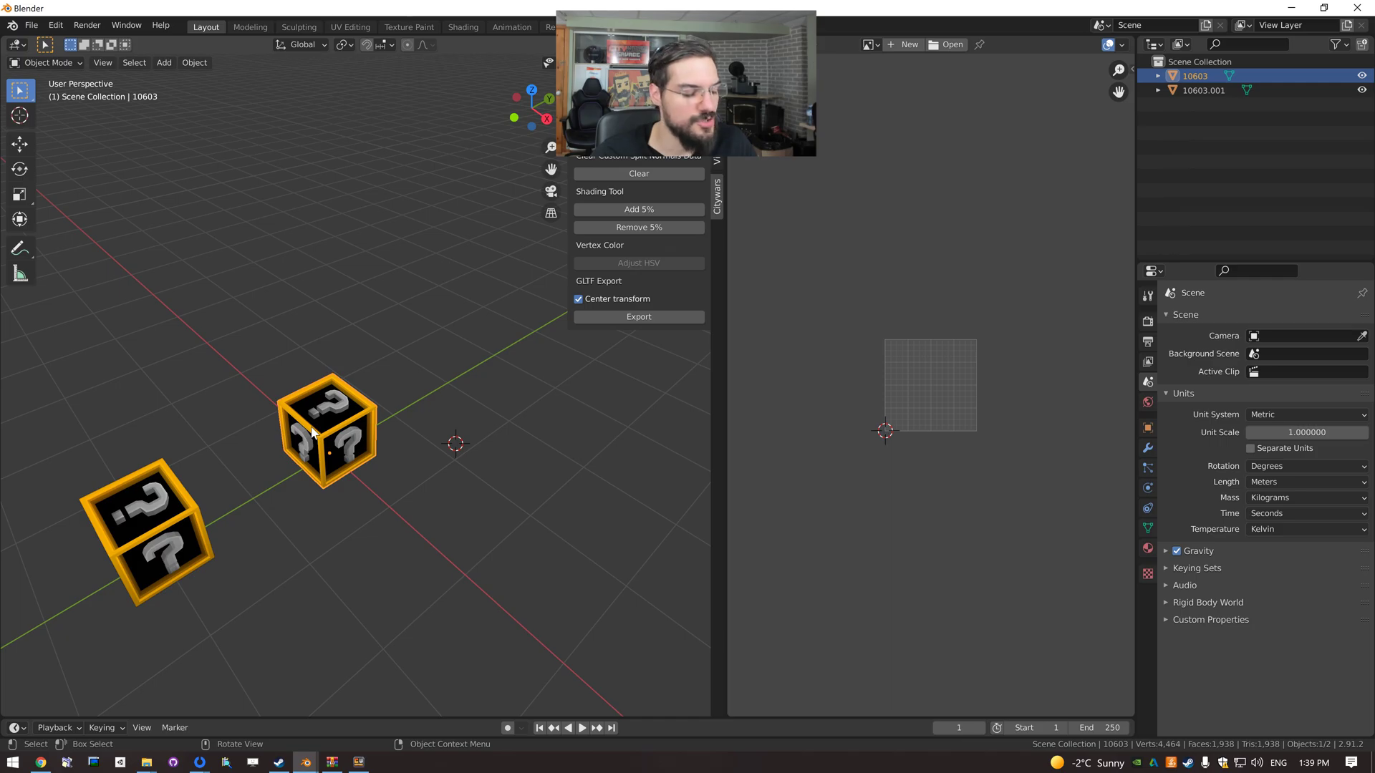
key("Tab")
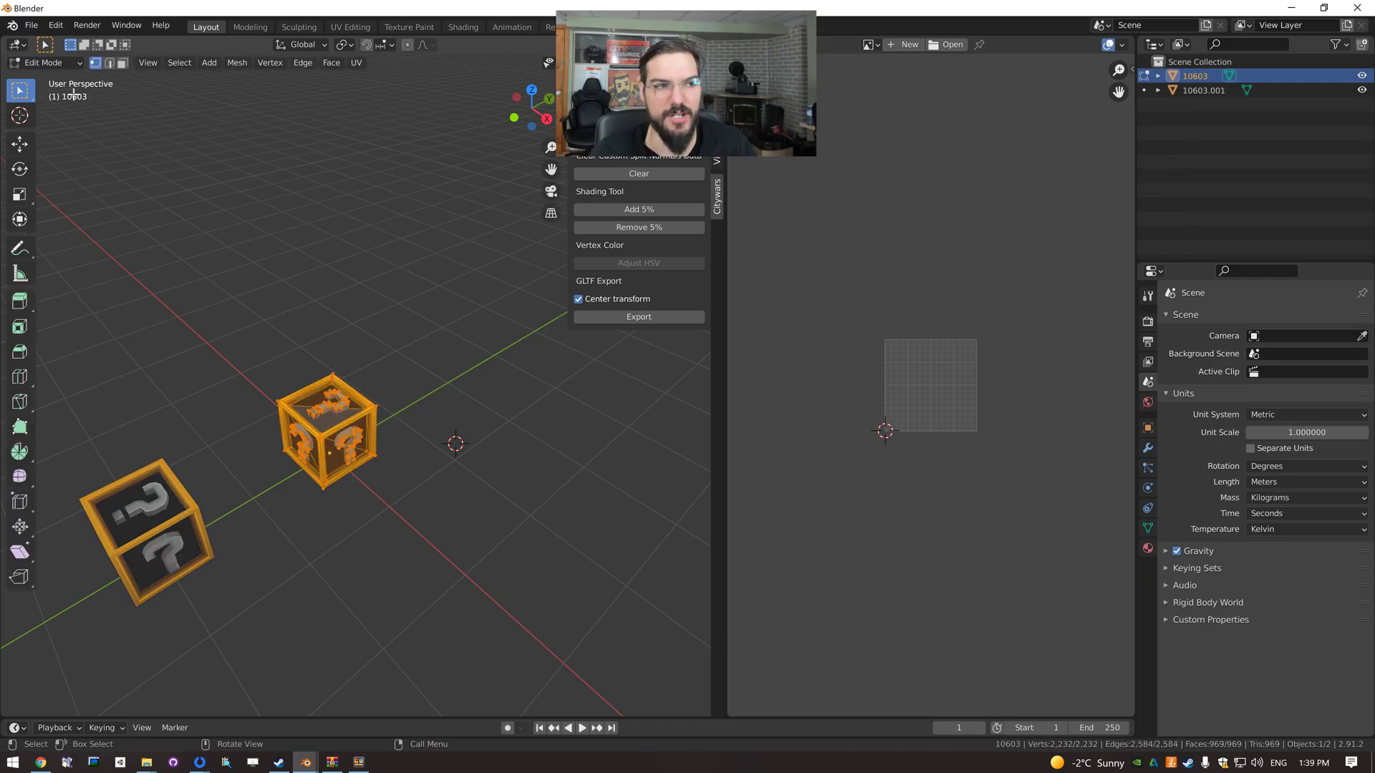
Switch the question-mark block to Object Mode and back to Edit Mode.
left_click(63, 63)
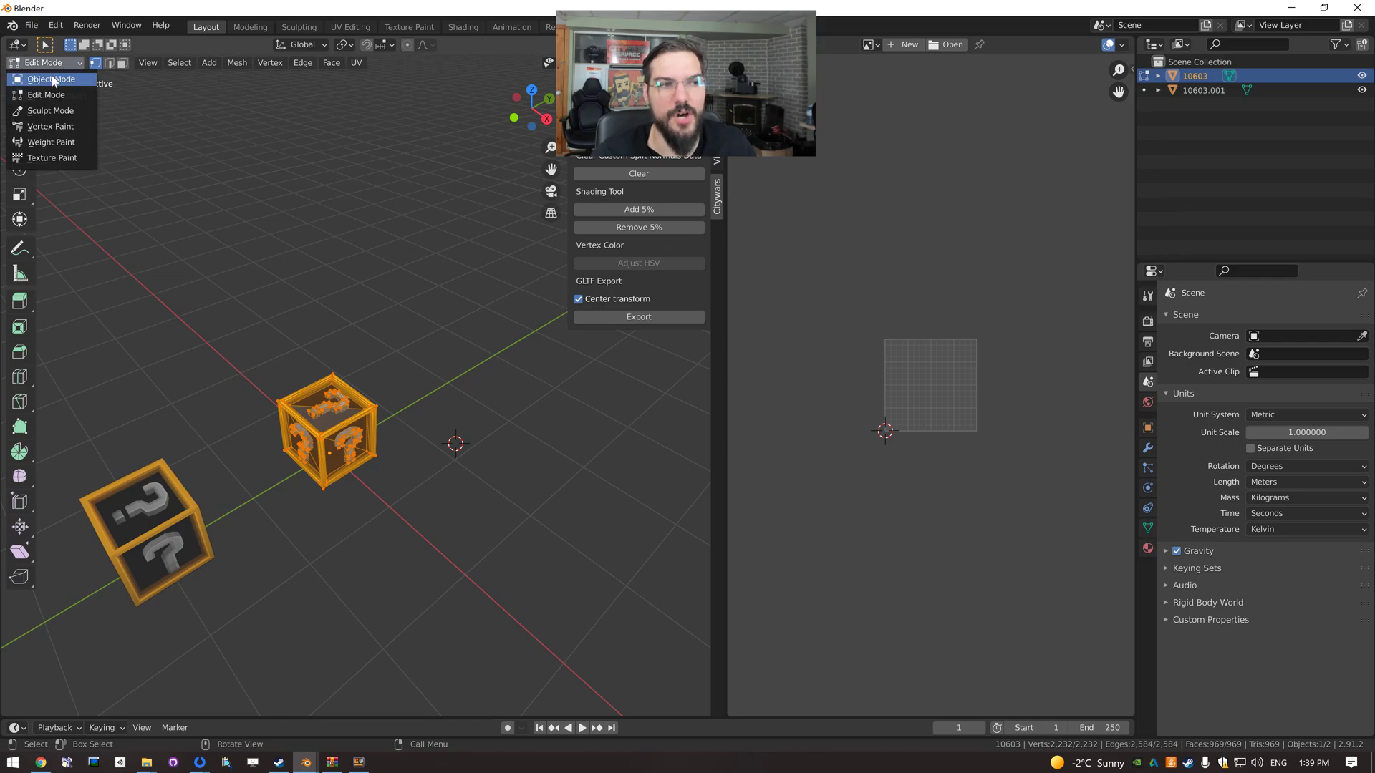
left_click(52, 80)
left_click(43, 63)
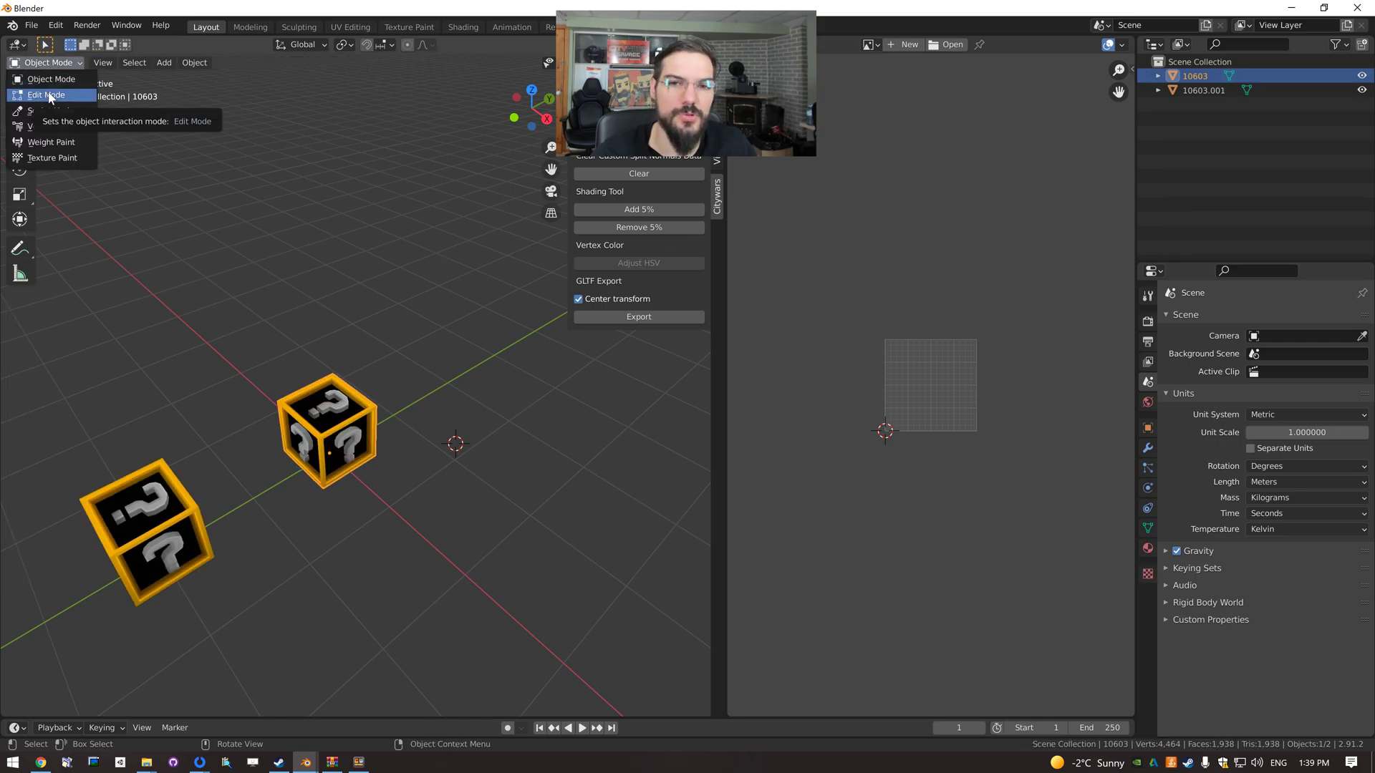
left_click(49, 95)
Select the outer vertex at a top corner of the orange frame and try moving it away from the mesh.
scroll(413, 370, "up", 5)
scroll(412, 370, "up", 1)
middle_click_drag(412, 370, 272, 480, "shift")
scroll(272, 503, "up", 1)
left_click(321, 382)
scroll(169, 473, "up", 3)
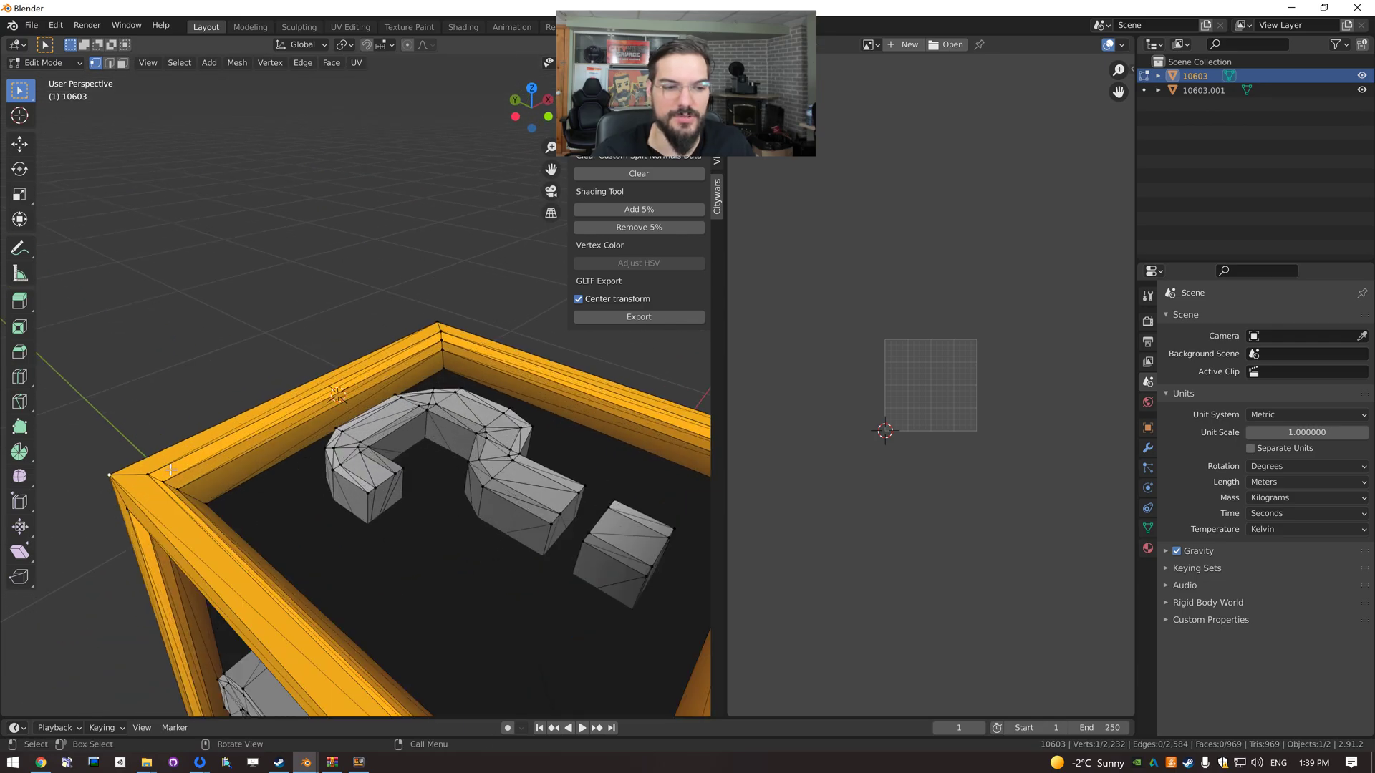
left_click(177, 487)
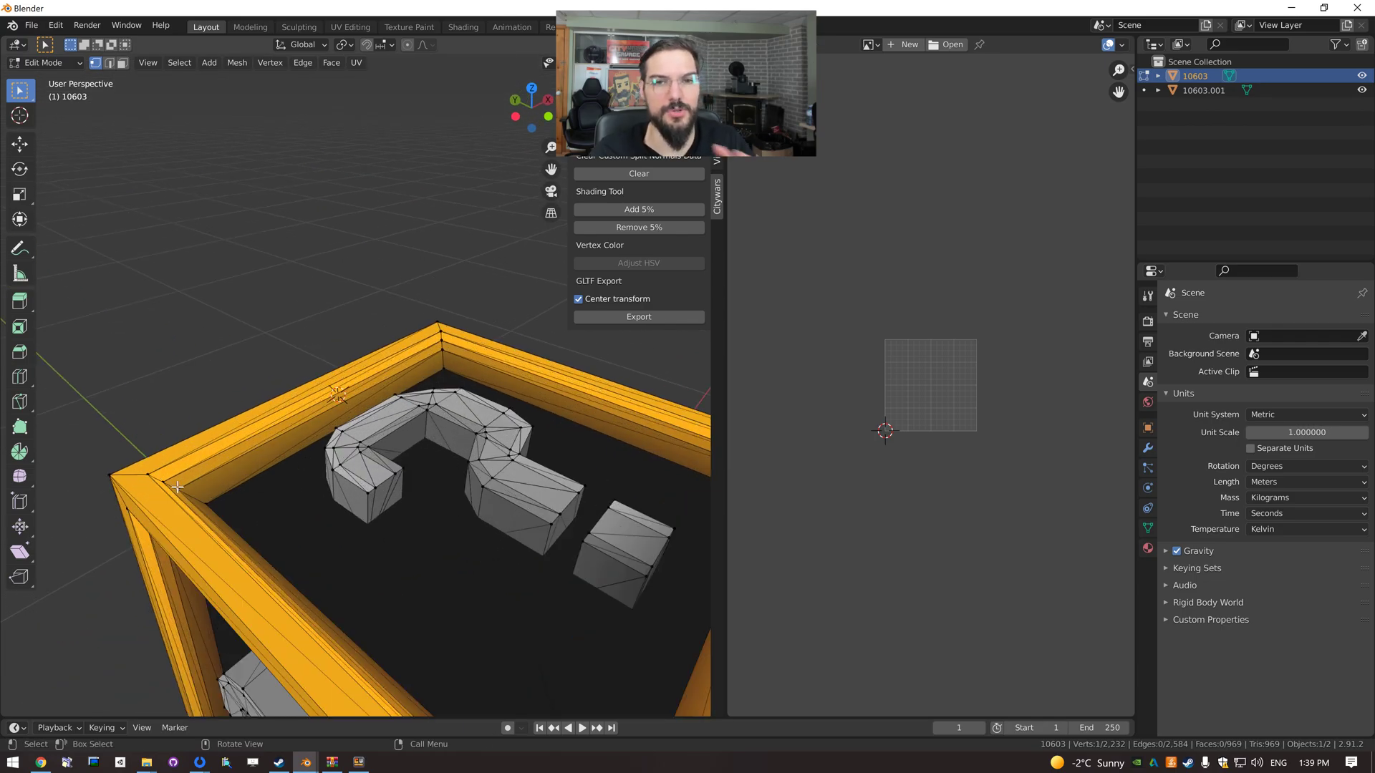
left_click(113, 475)
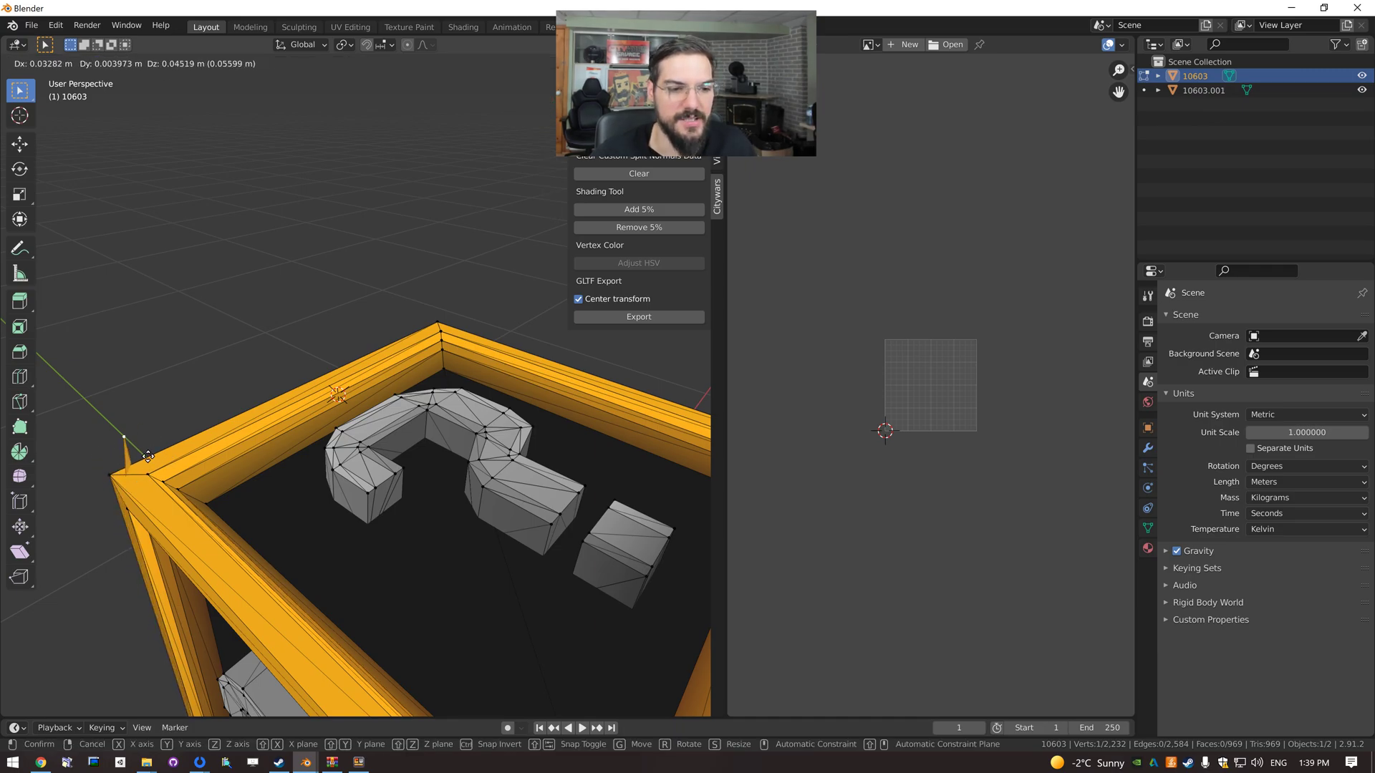
middle_click_drag(127, 484, 166, 501)
middle_click_drag(372, 535, 295, 501, "shift")
scroll(332, 509, "down", 2)
middle_click_drag(381, 501, 340, 511)
scroll(341, 503, "down", 2)
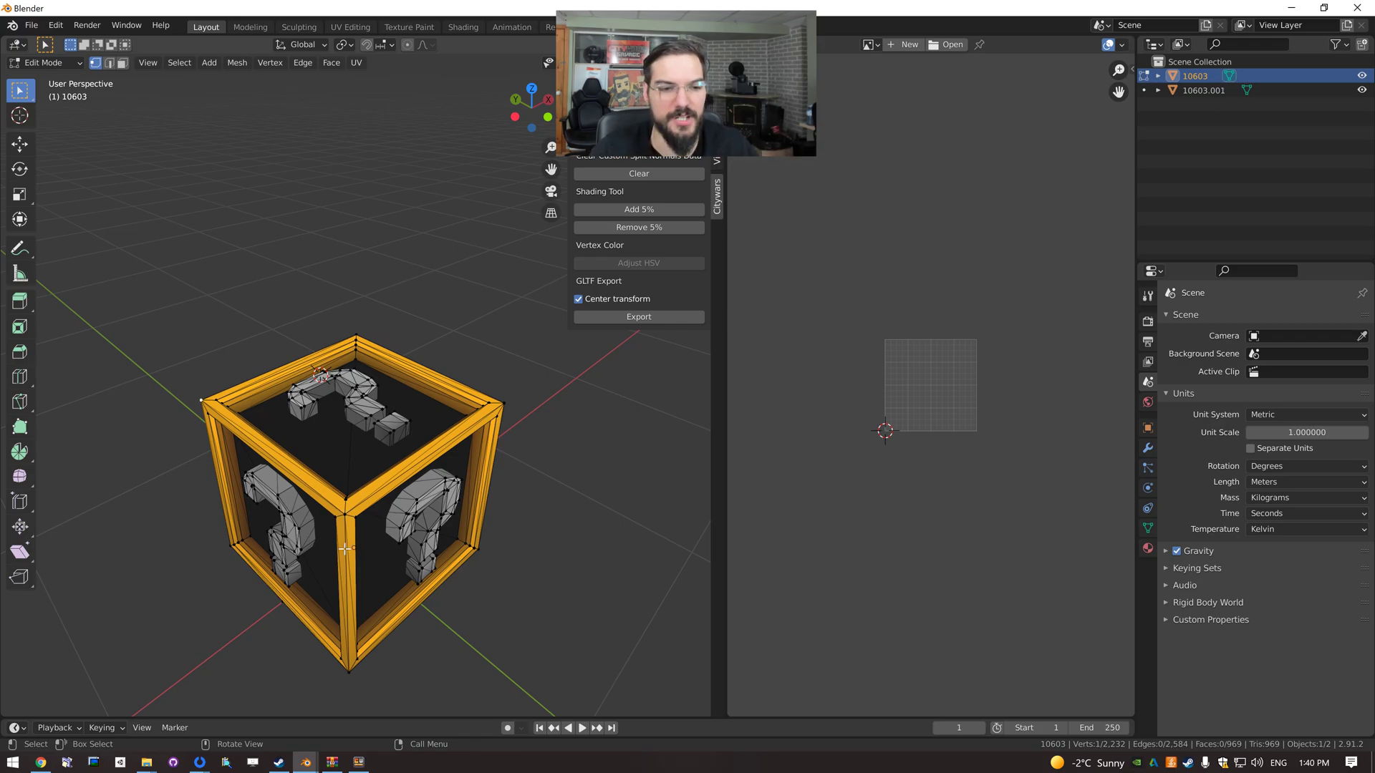
Try moving individual vertices on the curve of the top question mark to check for overlapping duplicates.
scroll(345, 530, "up", 5)
scroll(342, 501, "down", 5)
scroll(338, 458, "up", 5)
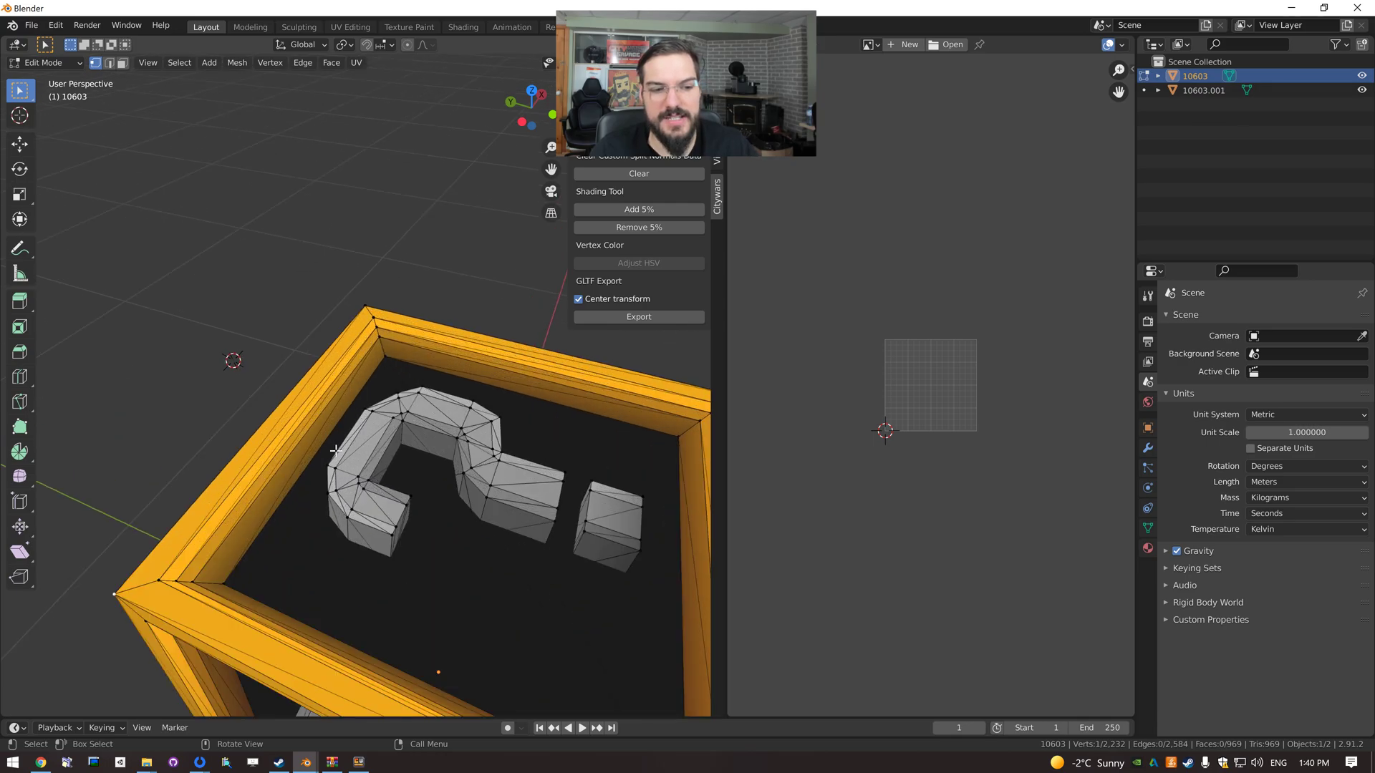
scroll(337, 462, "up", 6)
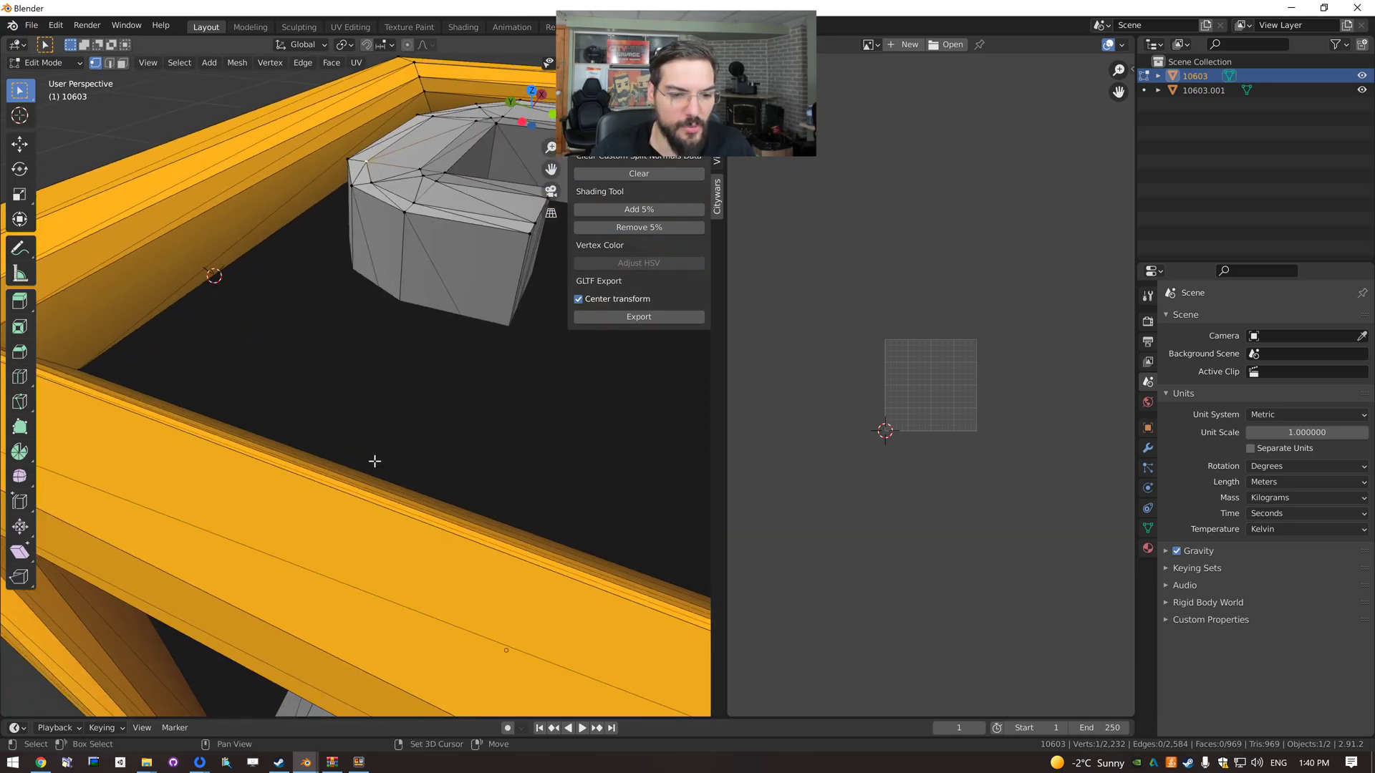
scroll(374, 462, "down", 5)
key("g")
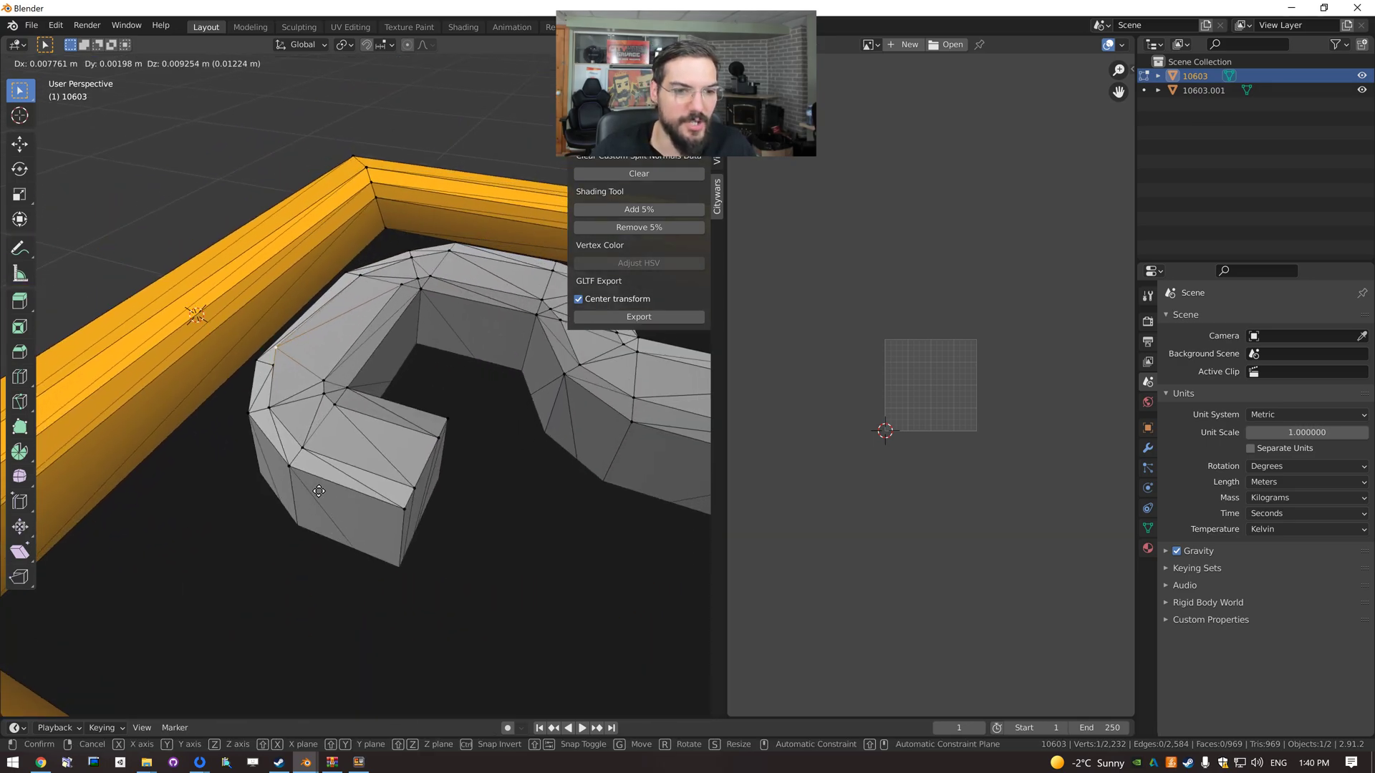
left_click(342, 487)
left_click(282, 376)
key("g")
left_click(286, 361)
left_click(285, 376)
middle_click_drag(289, 408, 237, 367)
key("g")
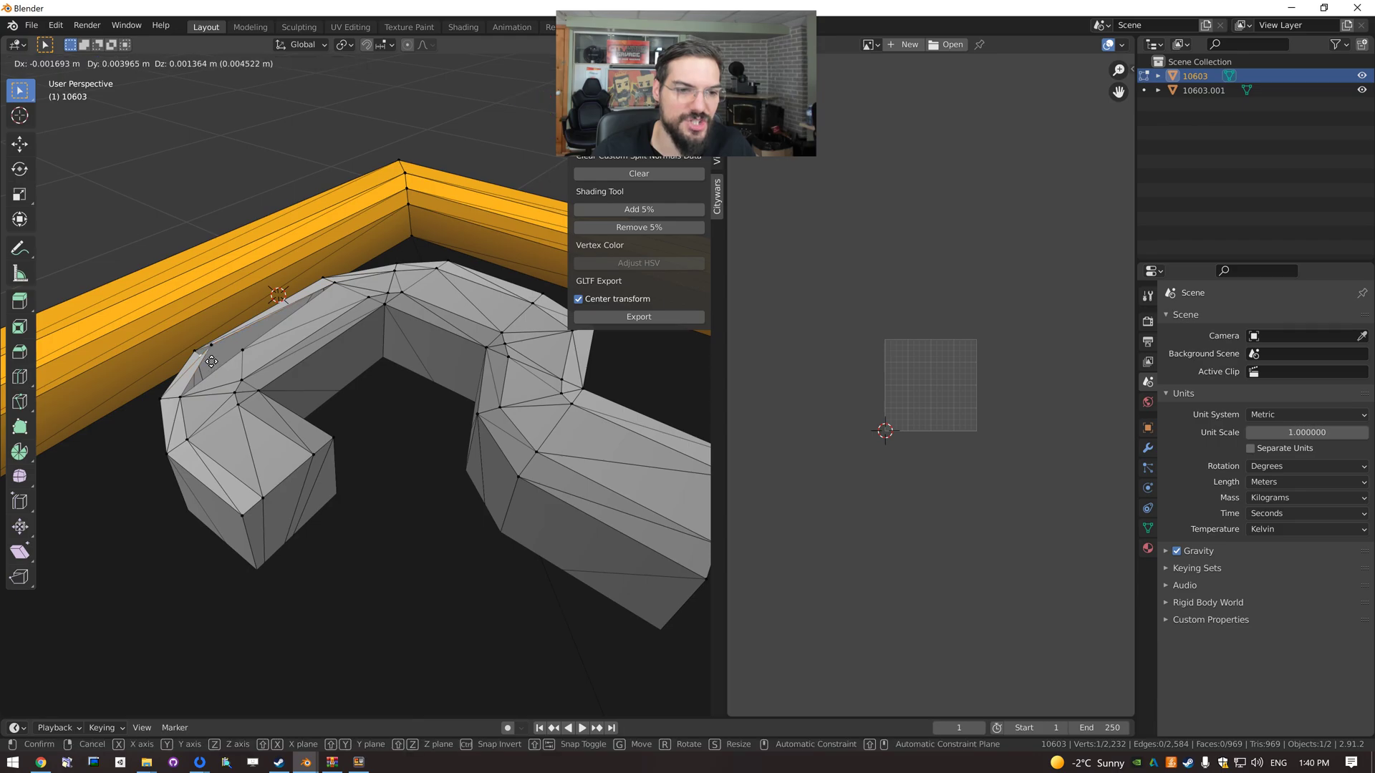
right_click(223, 364)
Undo the trial vertex moves on the top question mark.
middle_click_drag(227, 361, 211, 439)
scroll(254, 466, "down", 6)
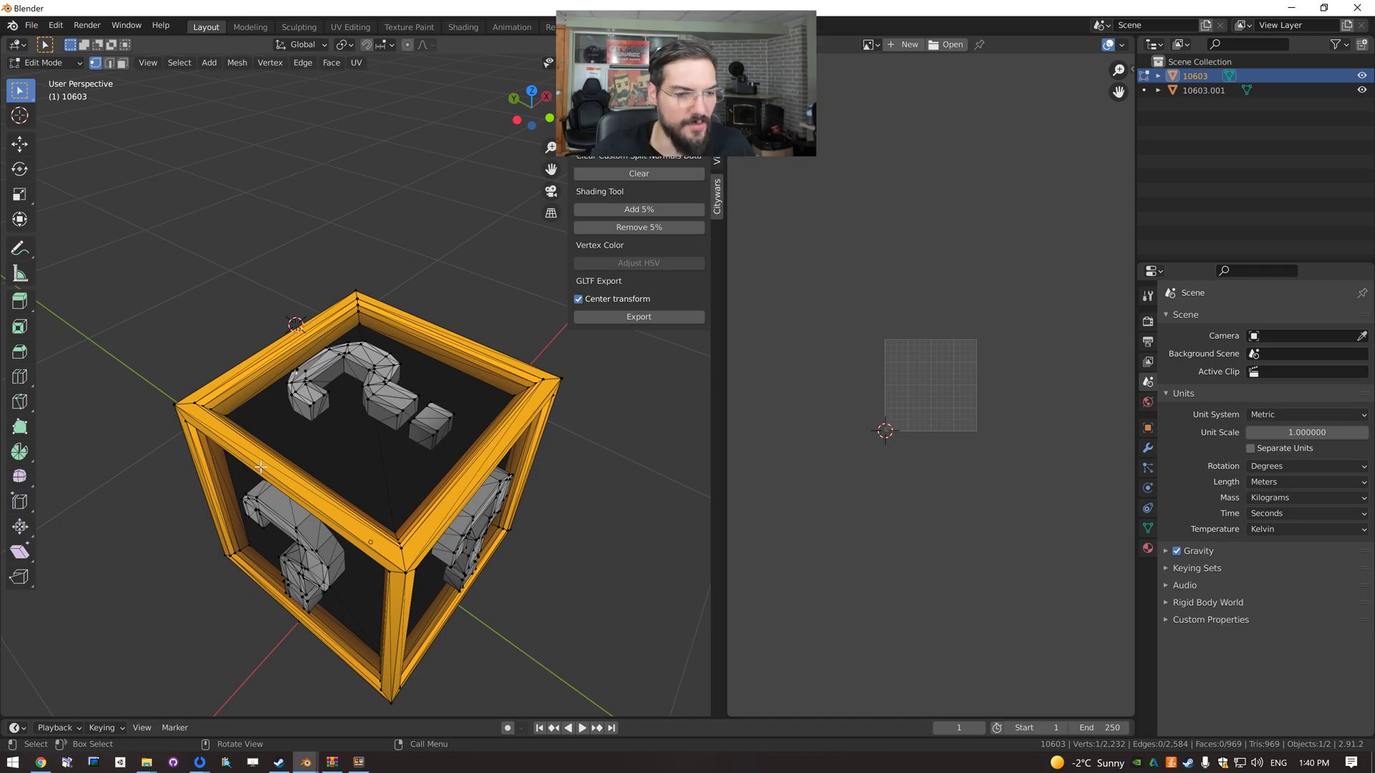
key("ctrl+z")
key("ctrl+z")
key("ctrl+z")
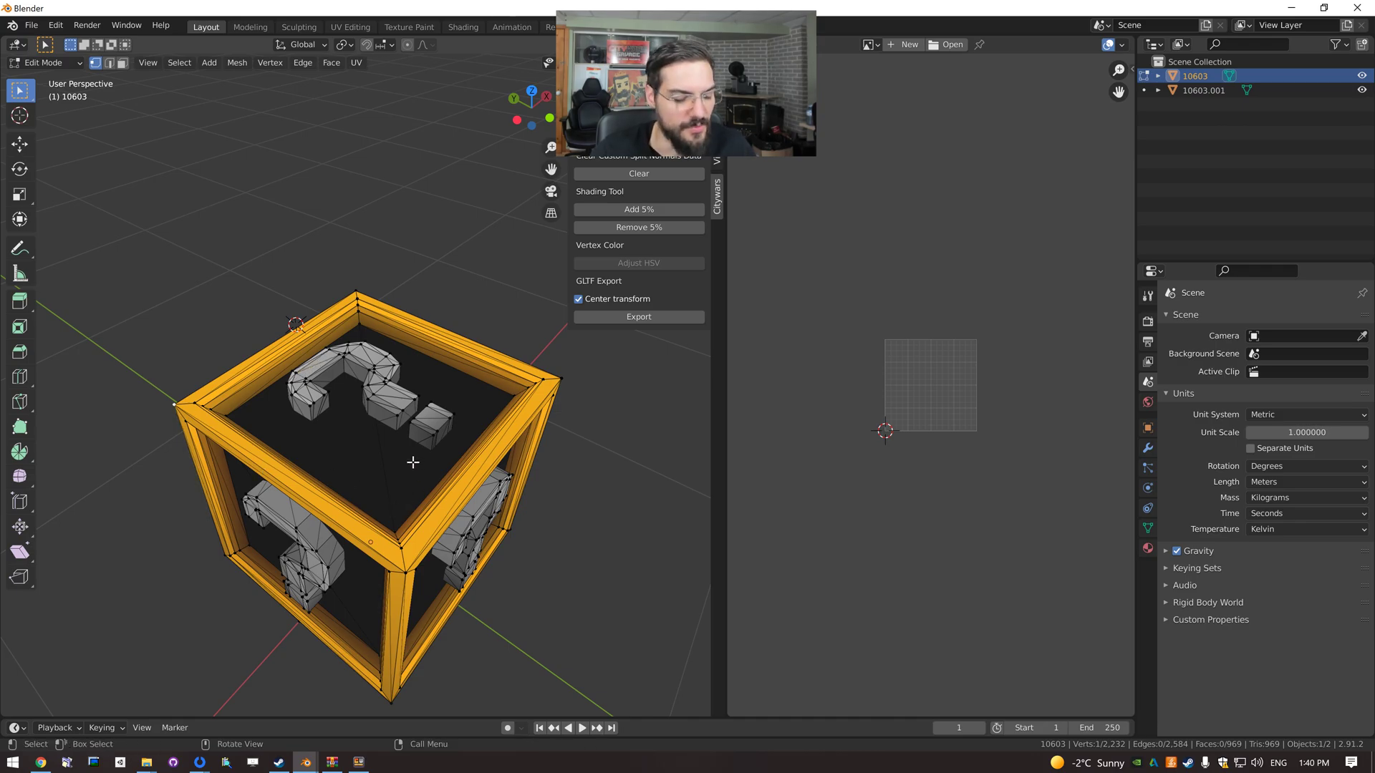
Select the block's entire mesh and merge its vertices by distance.
key("m")
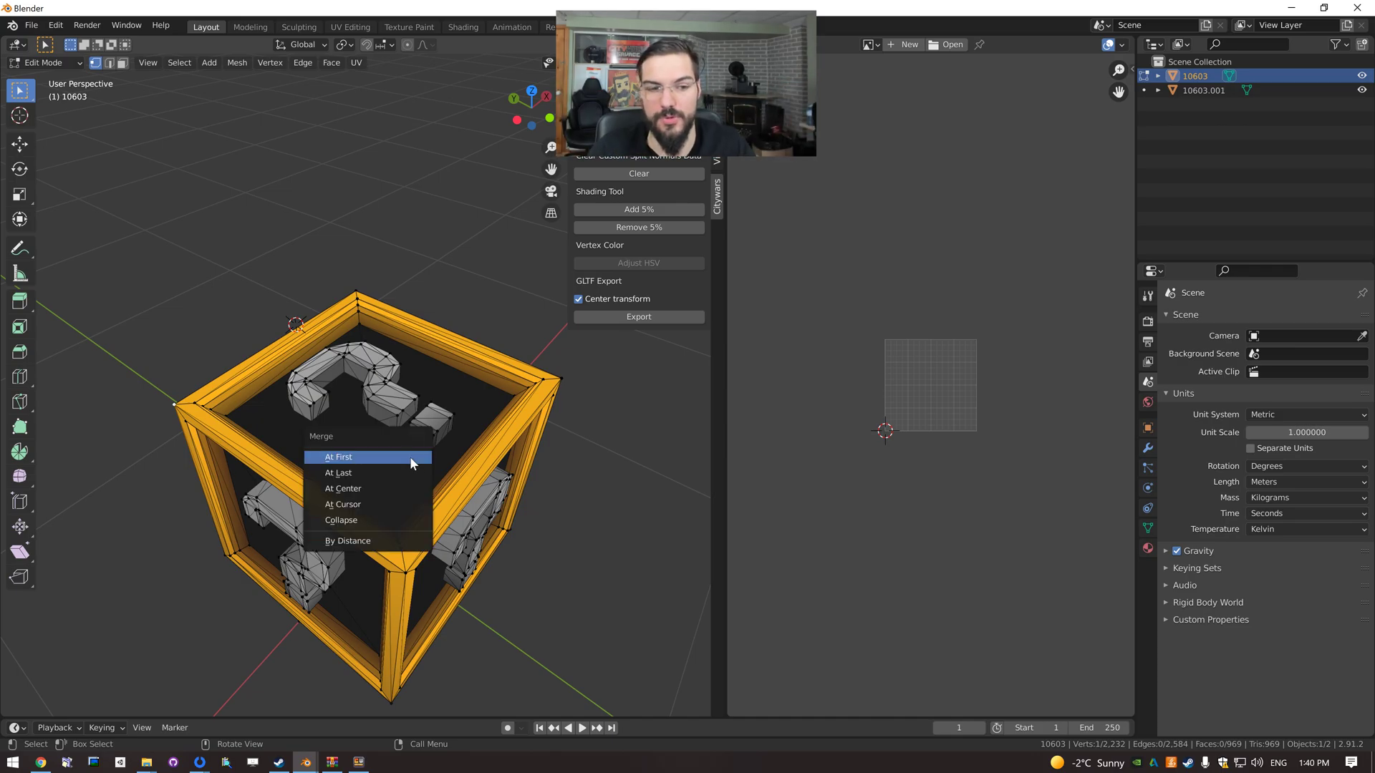
left_click(339, 543)
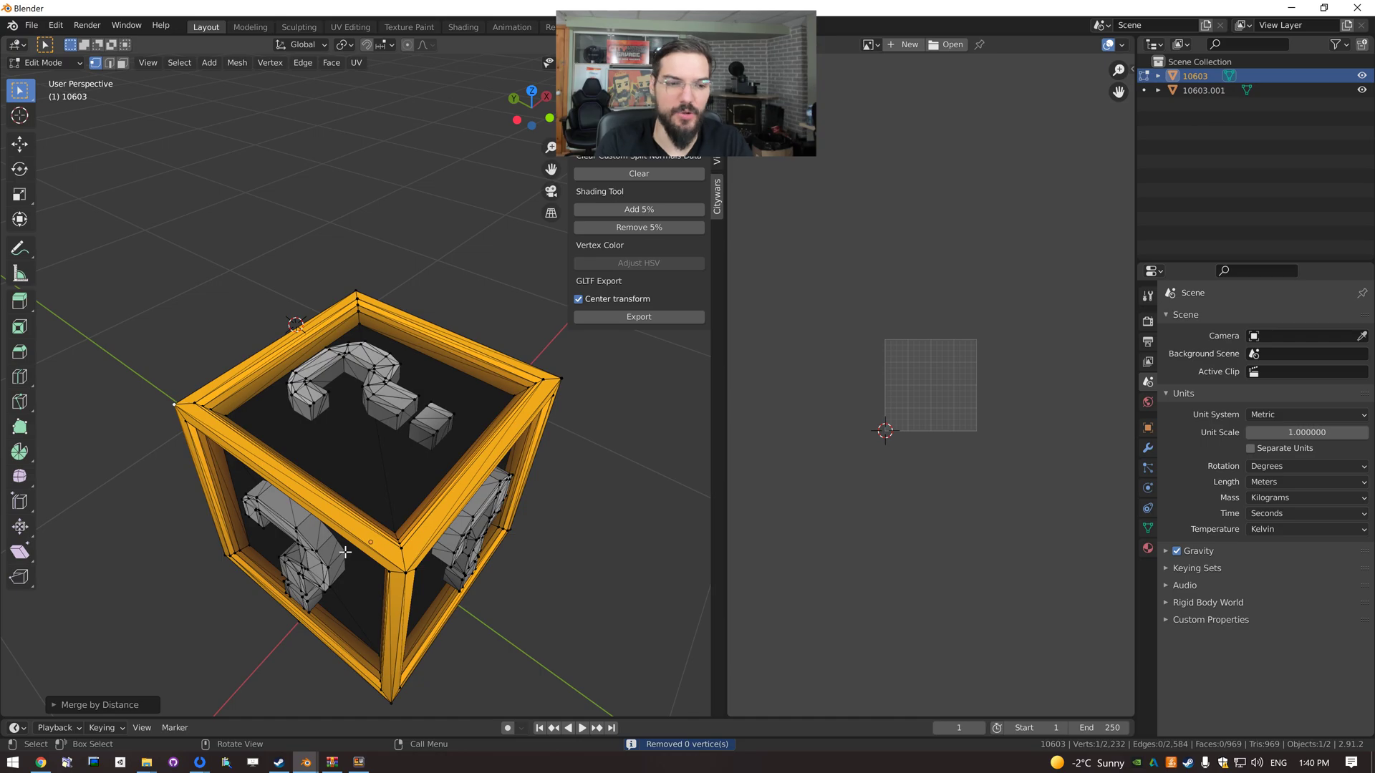
left_click(419, 427)
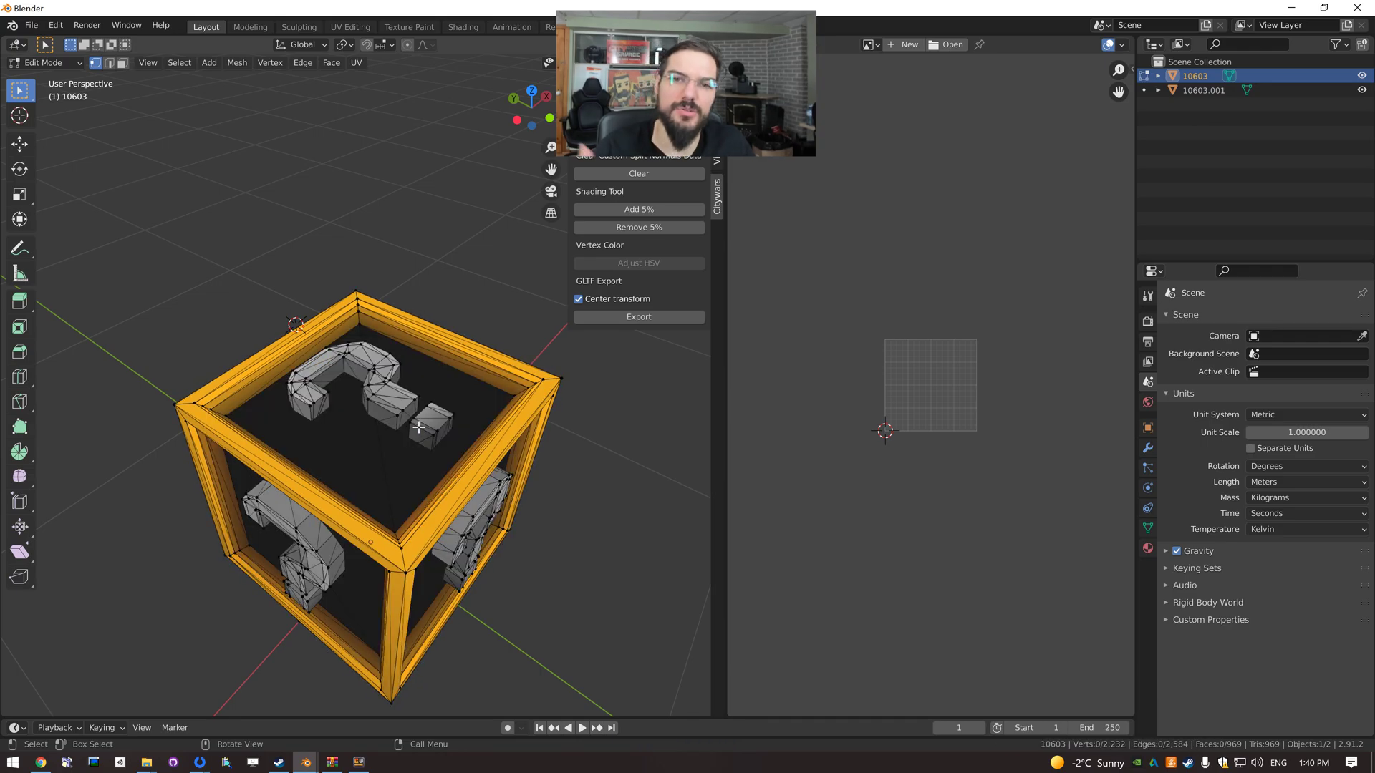
key("a")
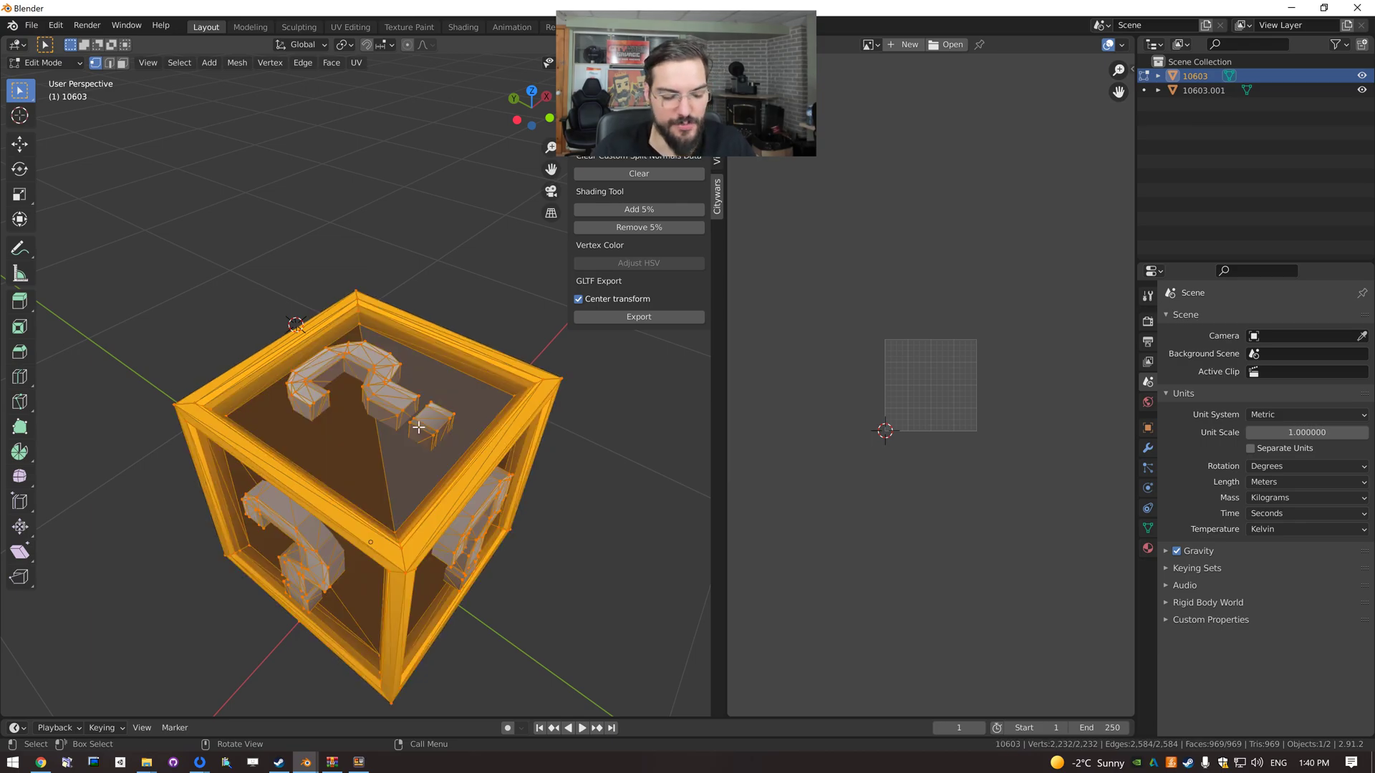
key("m")
left_click(413, 420)
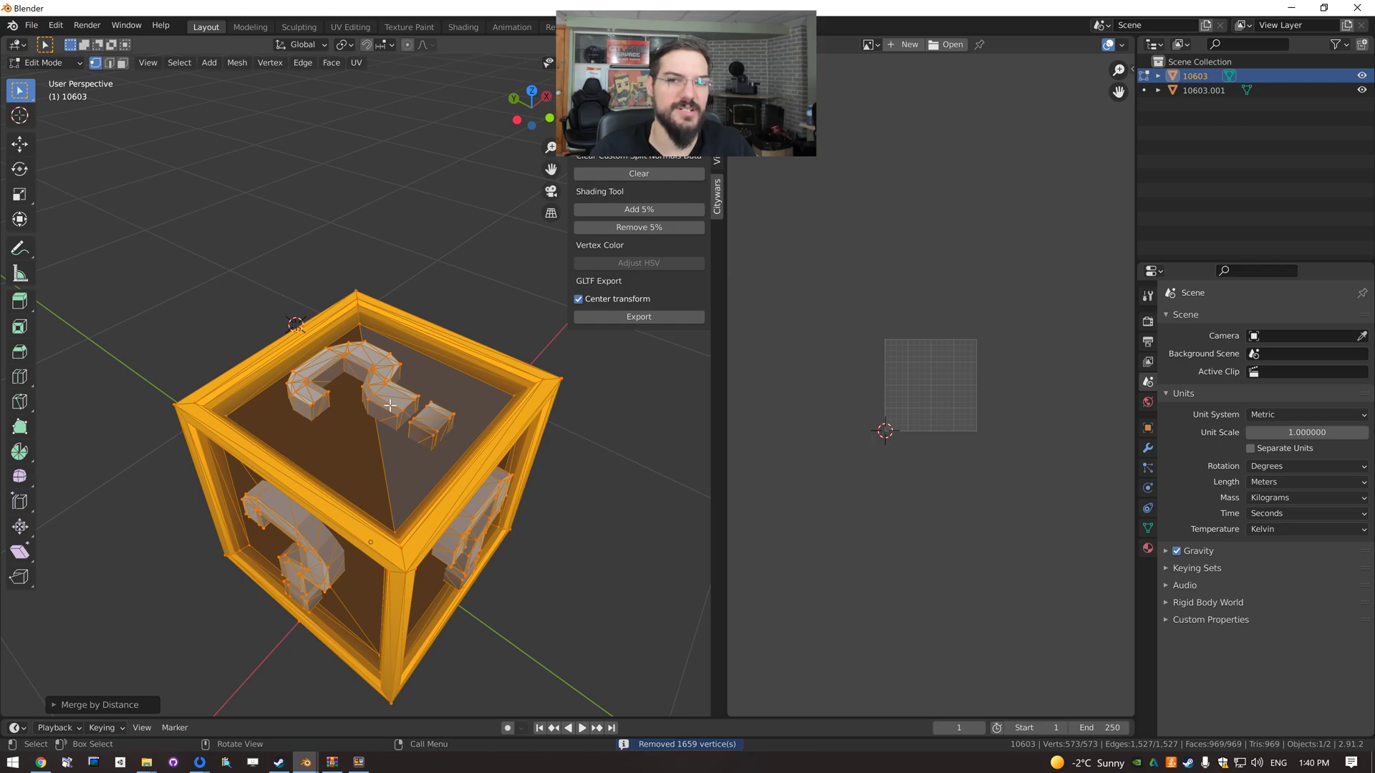
Test the merged mesh by selecting a vertex on the top question mark's curve and trying to move it.
middle_click_drag(308, 421, 274, 449)
left_click(230, 448)
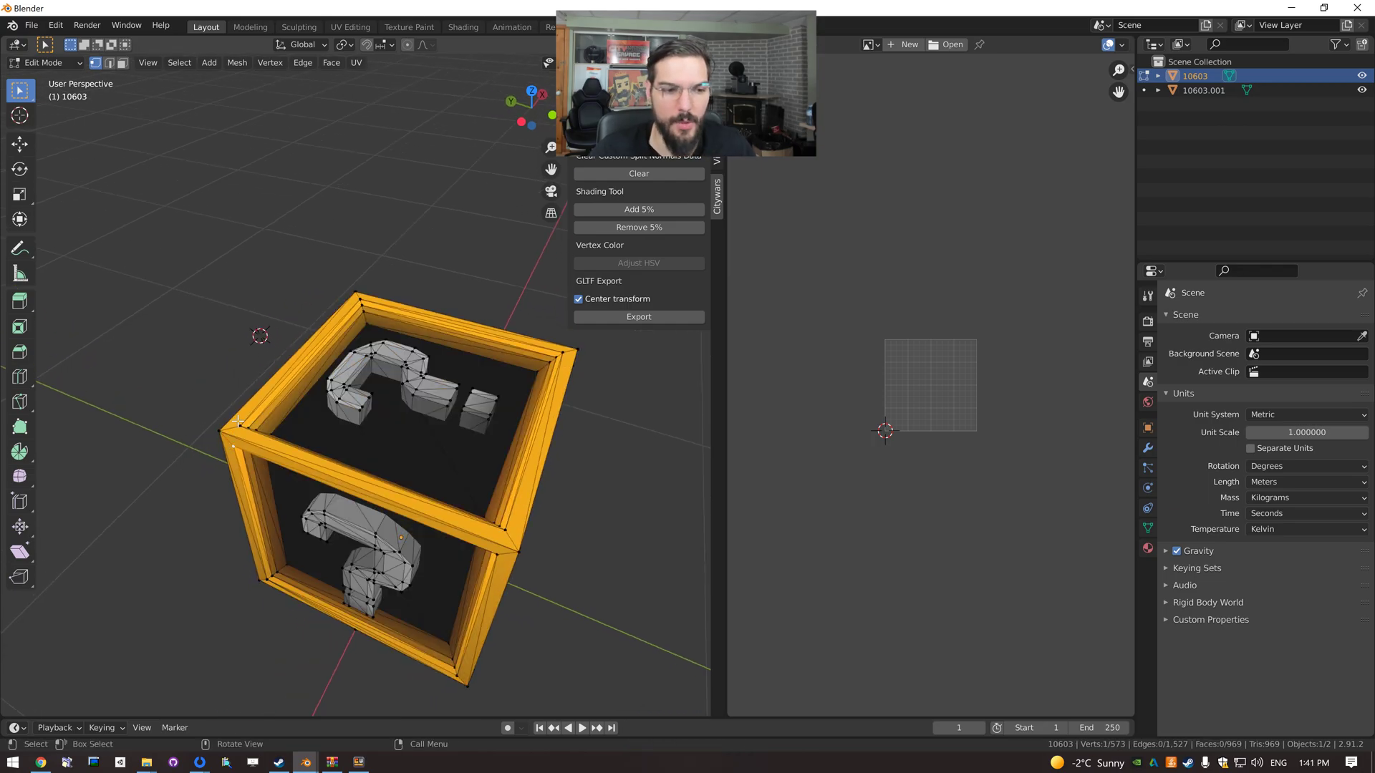
scroll(349, 412, "up", 2)
scroll(349, 412, "up", 5)
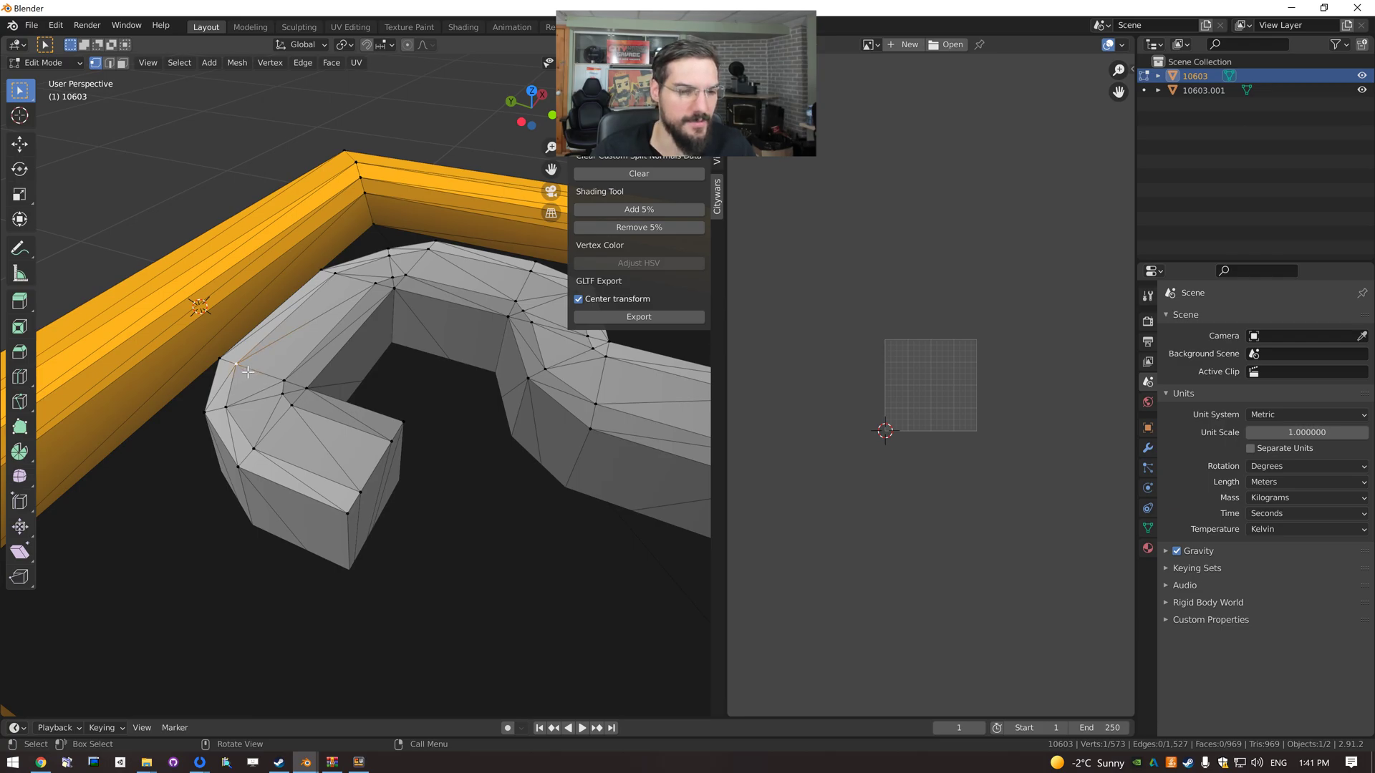
key("g")
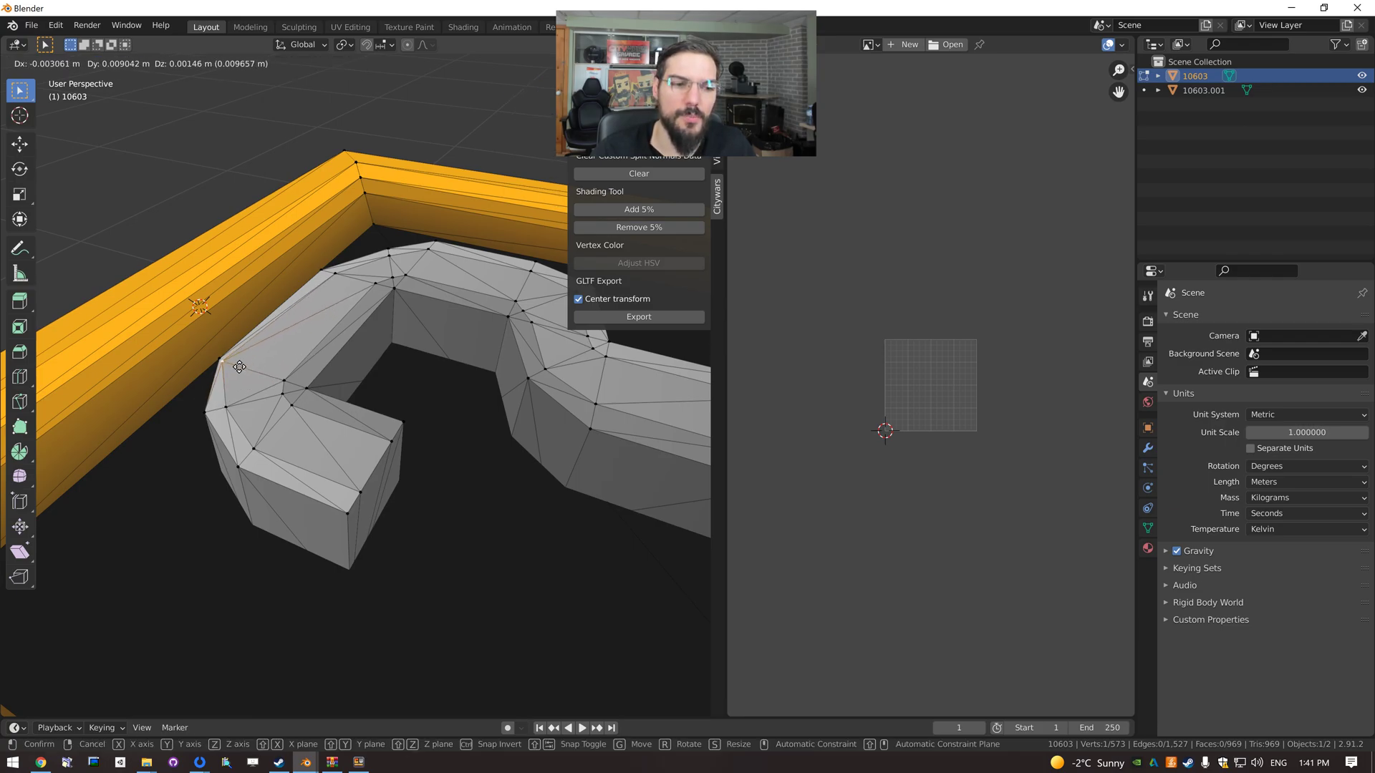
left_click(264, 363)
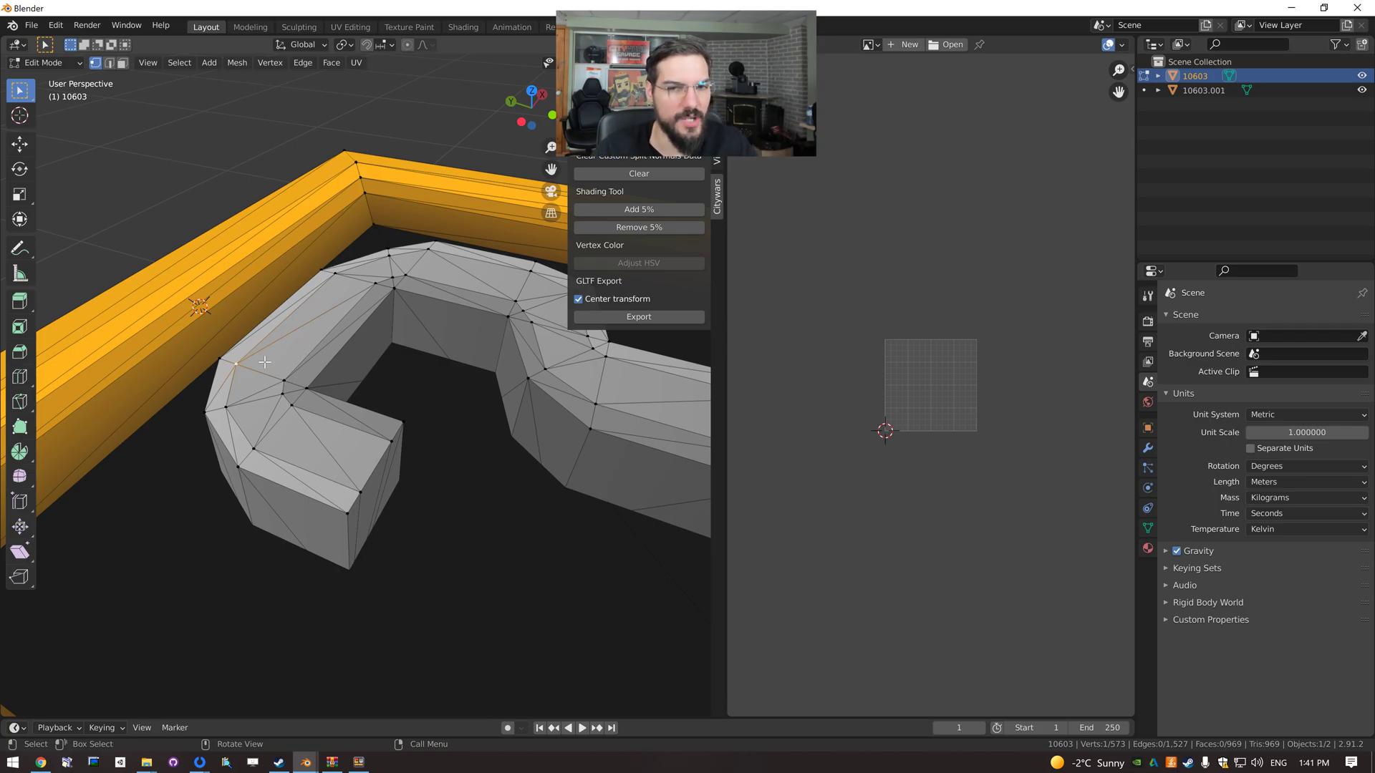
scroll(314, 330, "down", 5)
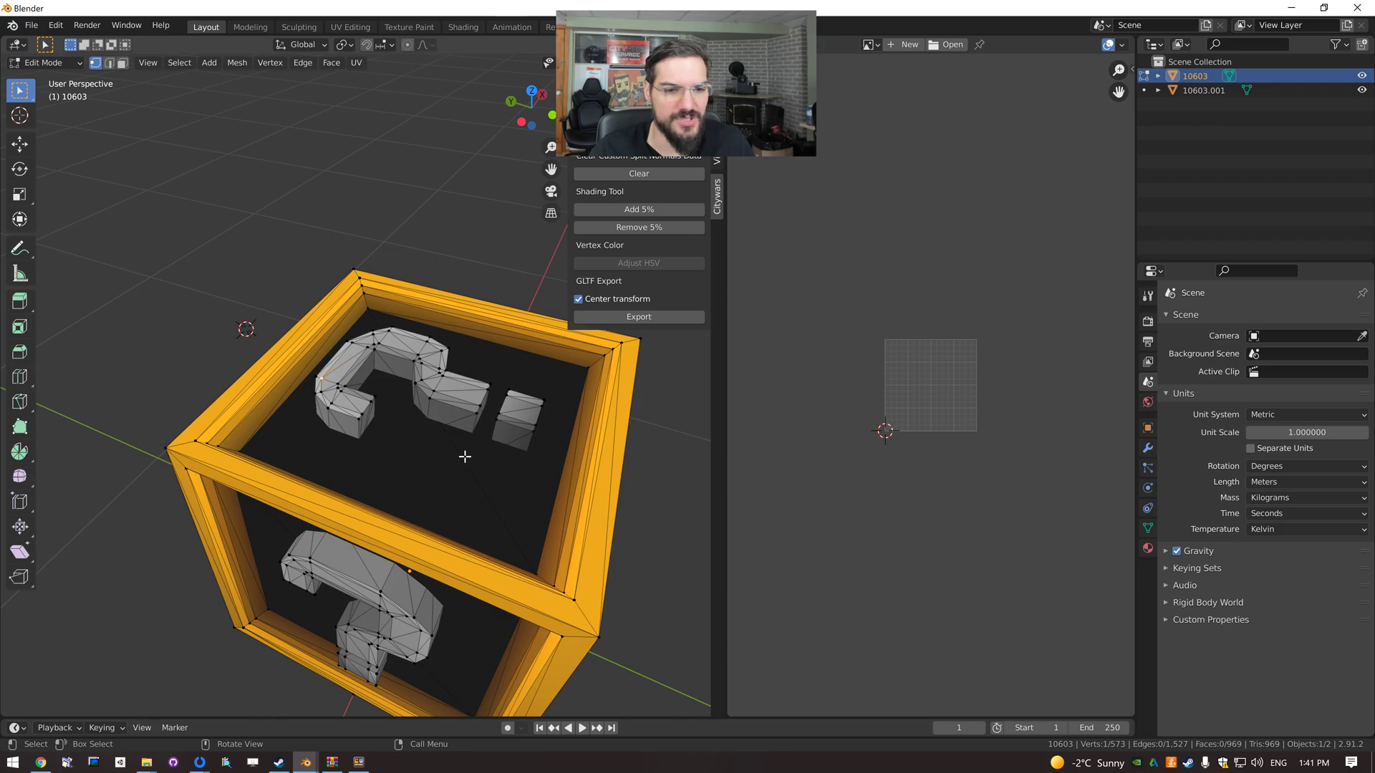
Try Tris to Quads on the whole mesh and undo the conversion.
key("a")
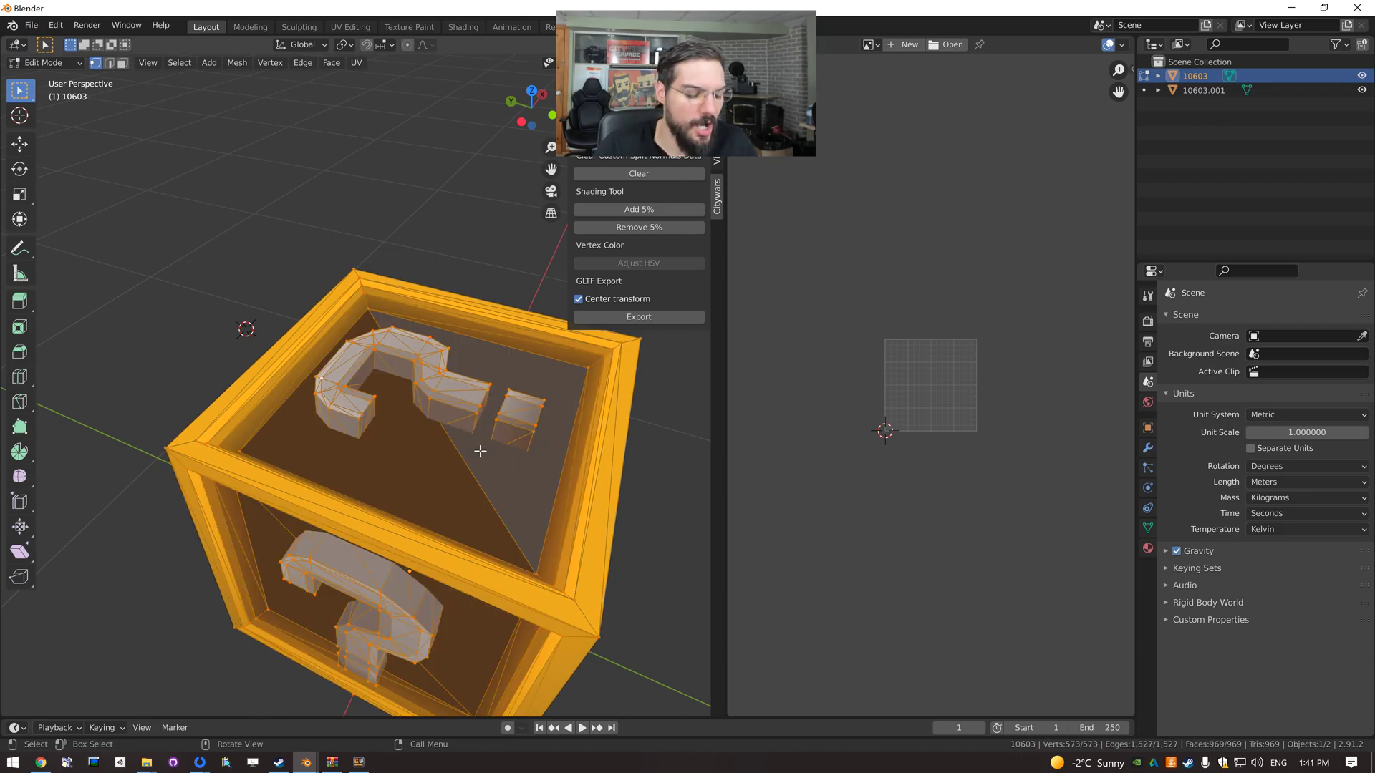
key("alt+j")
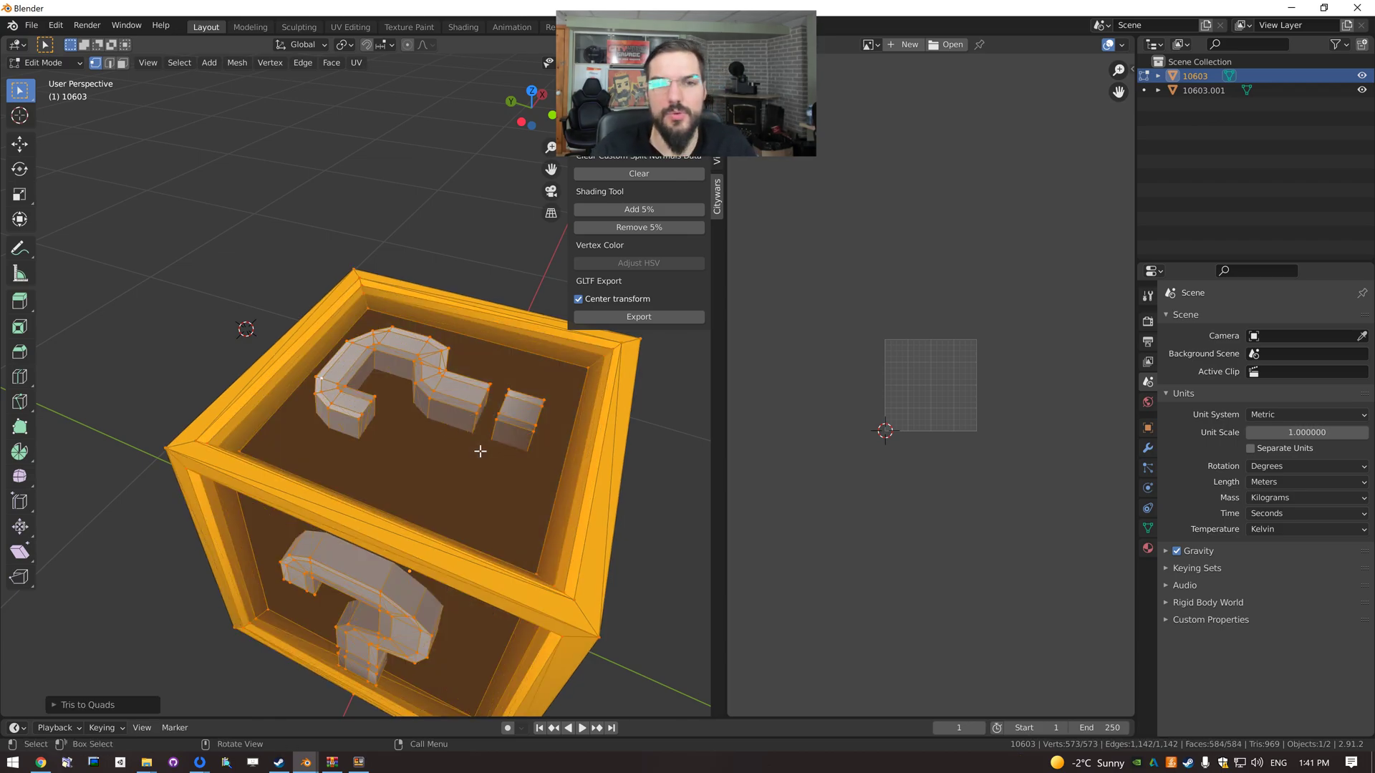
middle_click_drag(529, 546, 454, 535)
key("ctrl+z")
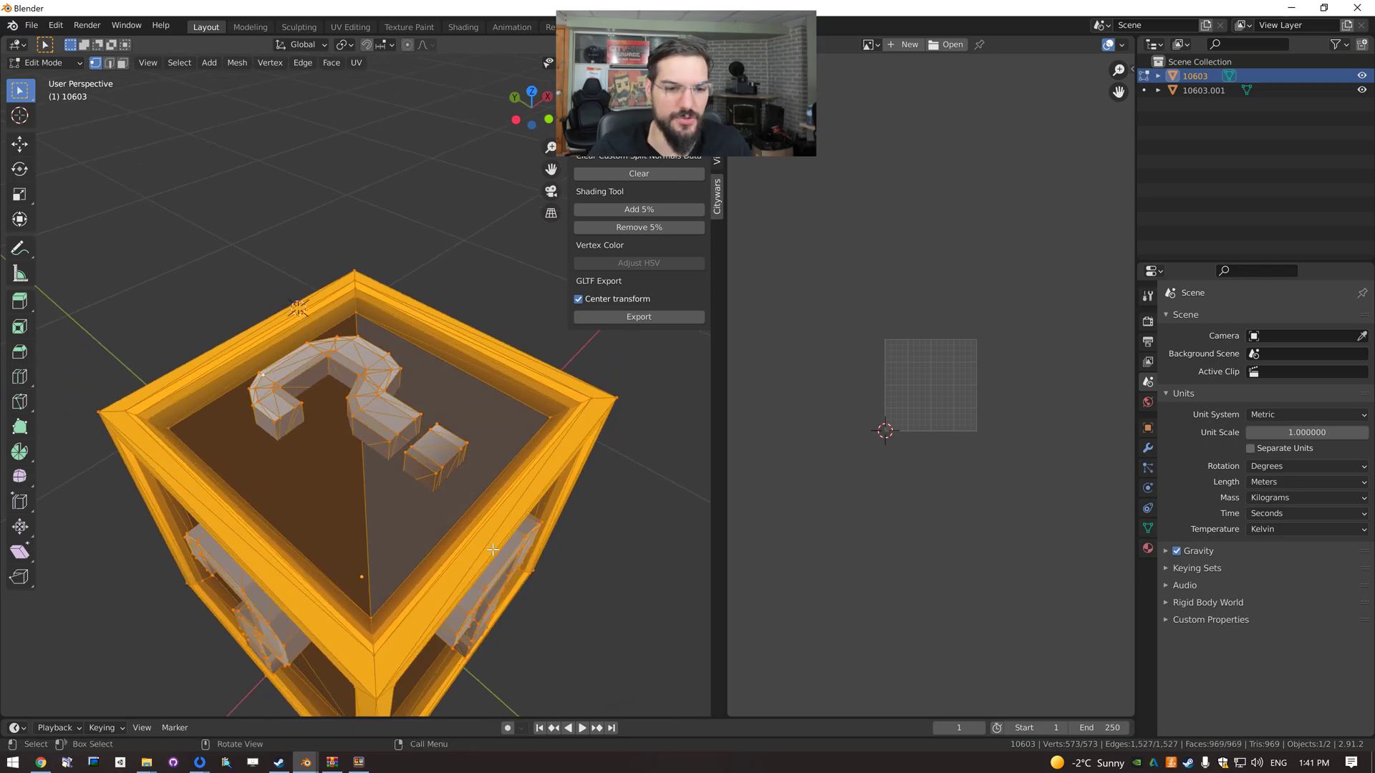
Switch to face selection and select both triangles of the dark panel on top of the block.
left_click(374, 491)
left_click(122, 64)
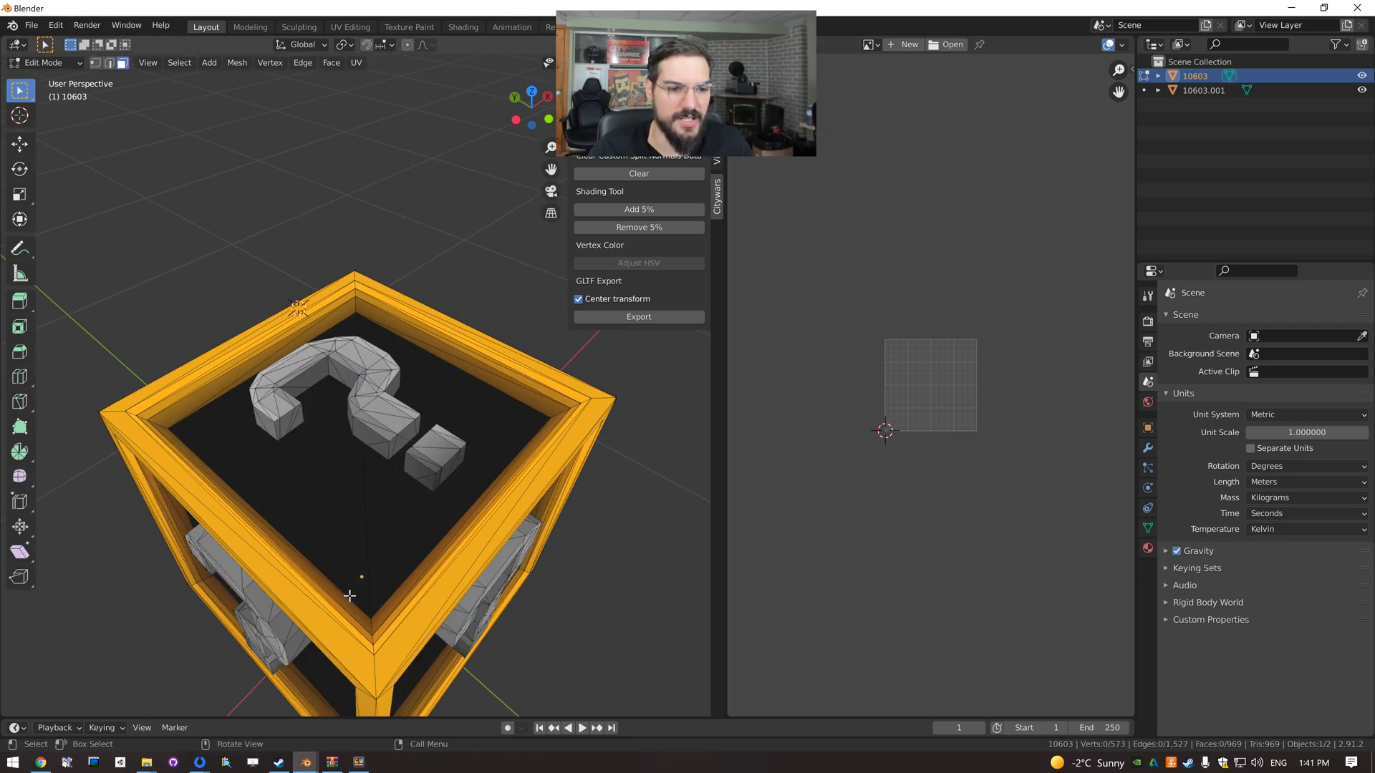
left_click(344, 573)
left_click(417, 537, "shift")
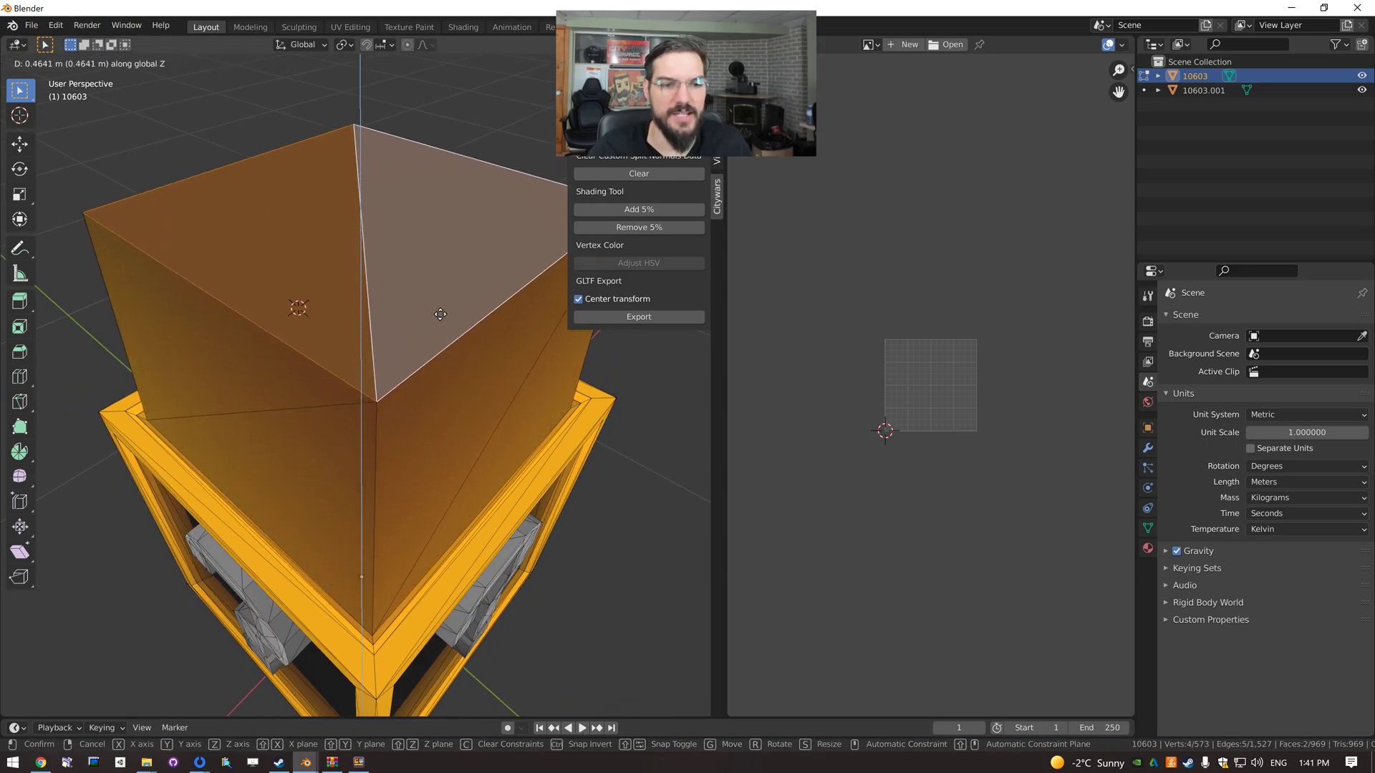
Try raising the two panel triangles along the Z axis and joining them with Tris to Quads, and undo both changes.
left_click(387, 372)
middle_click_drag(516, 428, 319, 292)
key("alt+j")
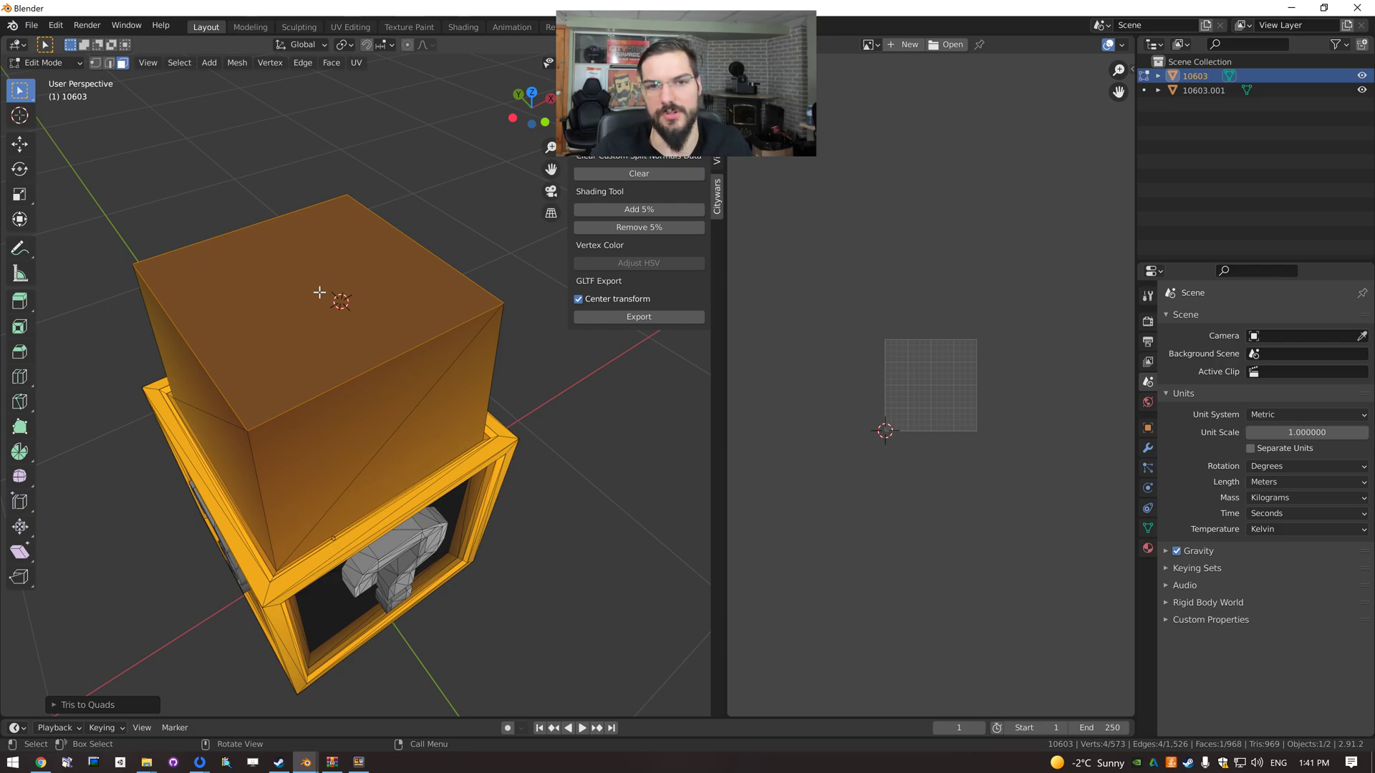
key("ctrl+z")
key("ctrl+z")
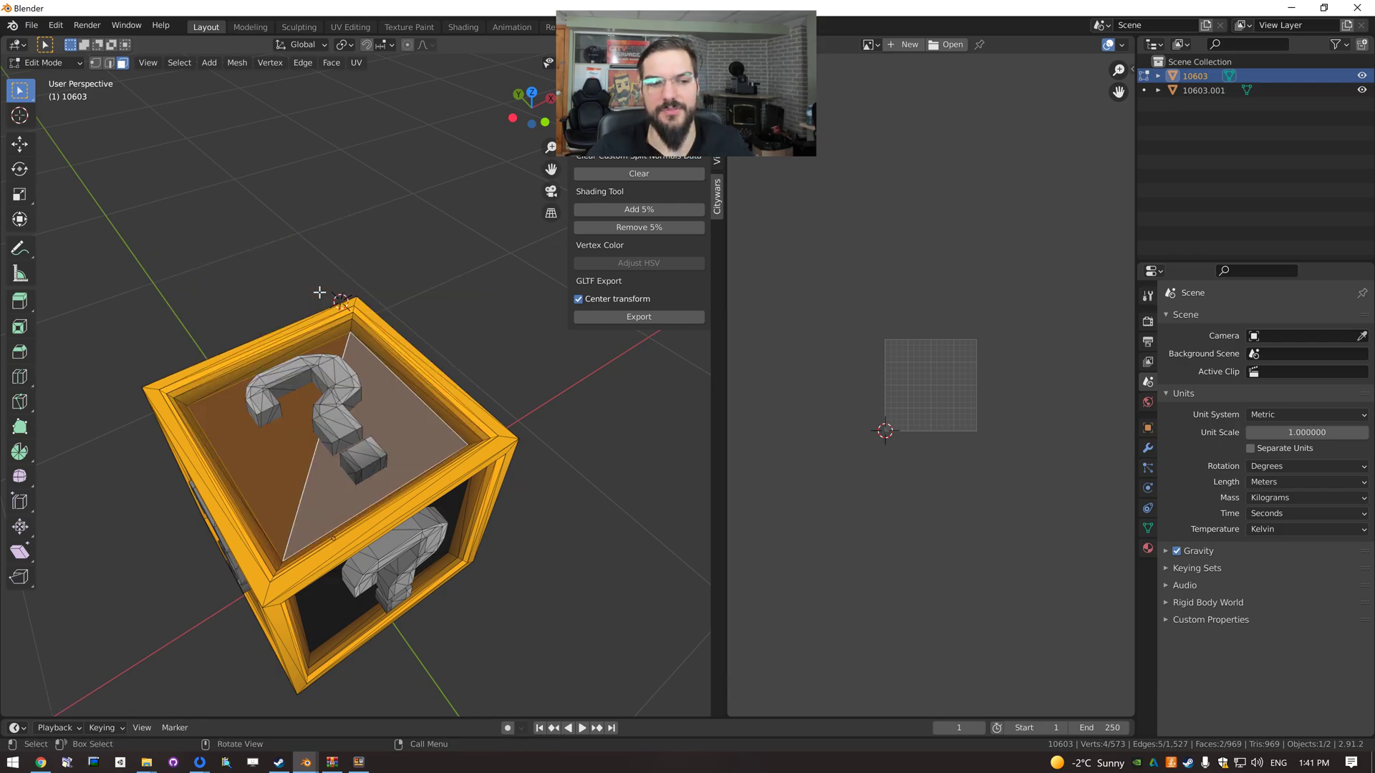
Select the block's entire mesh and convert its triangles with Tris to Quads.
key("a")
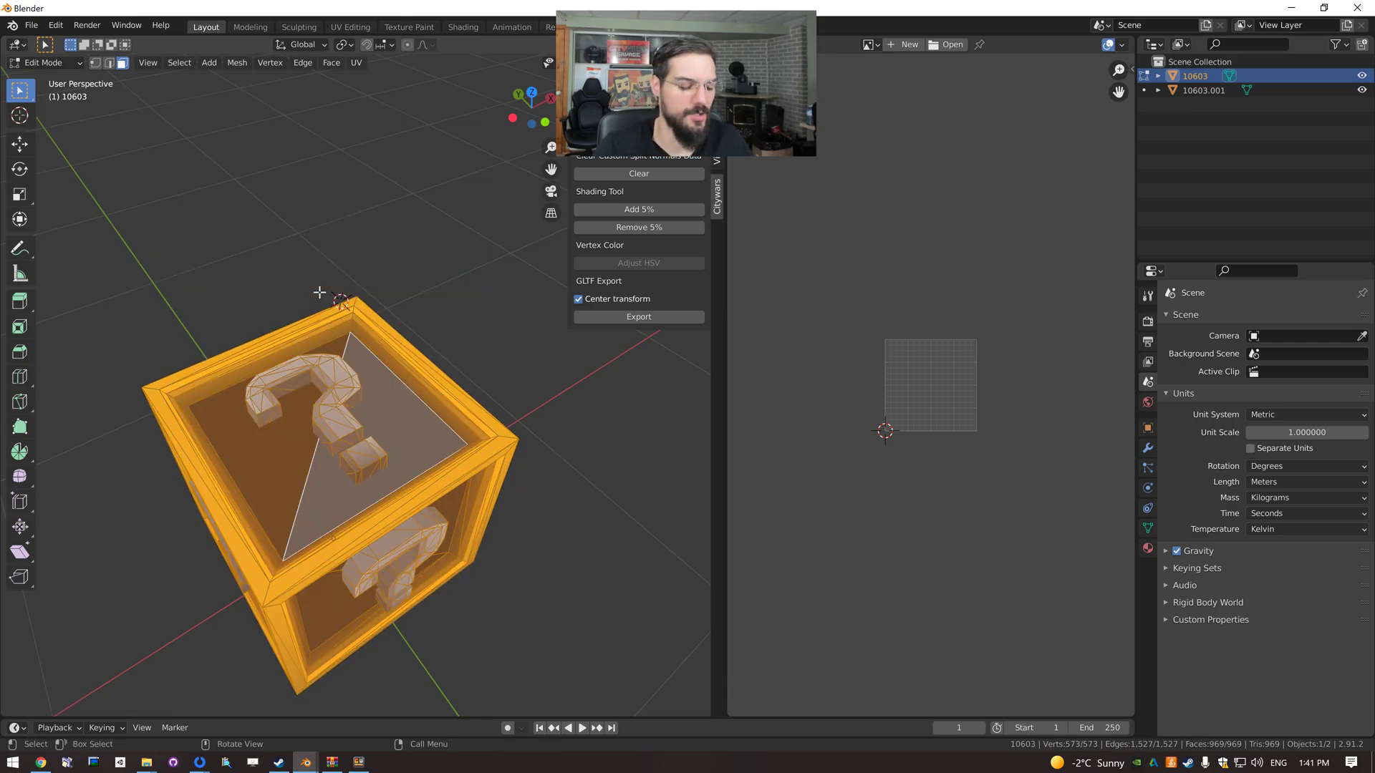
key("alt+j")
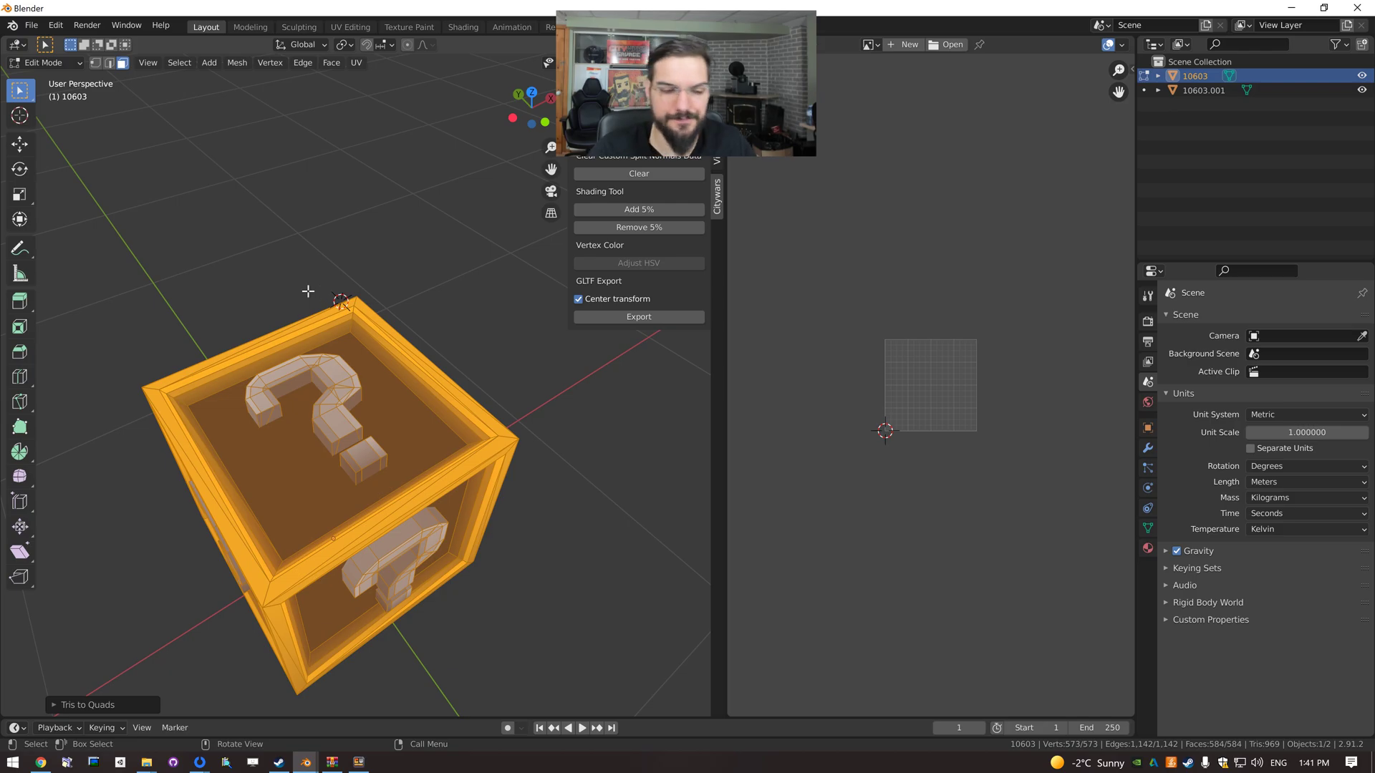
middle_click_drag(301, 385, 320, 389)
middle_click_drag(342, 464, 381, 440)
Select the top panel and upper question-mark faces in turn to inspect the quads, and switch to vertex selection.
left_click(387, 390)
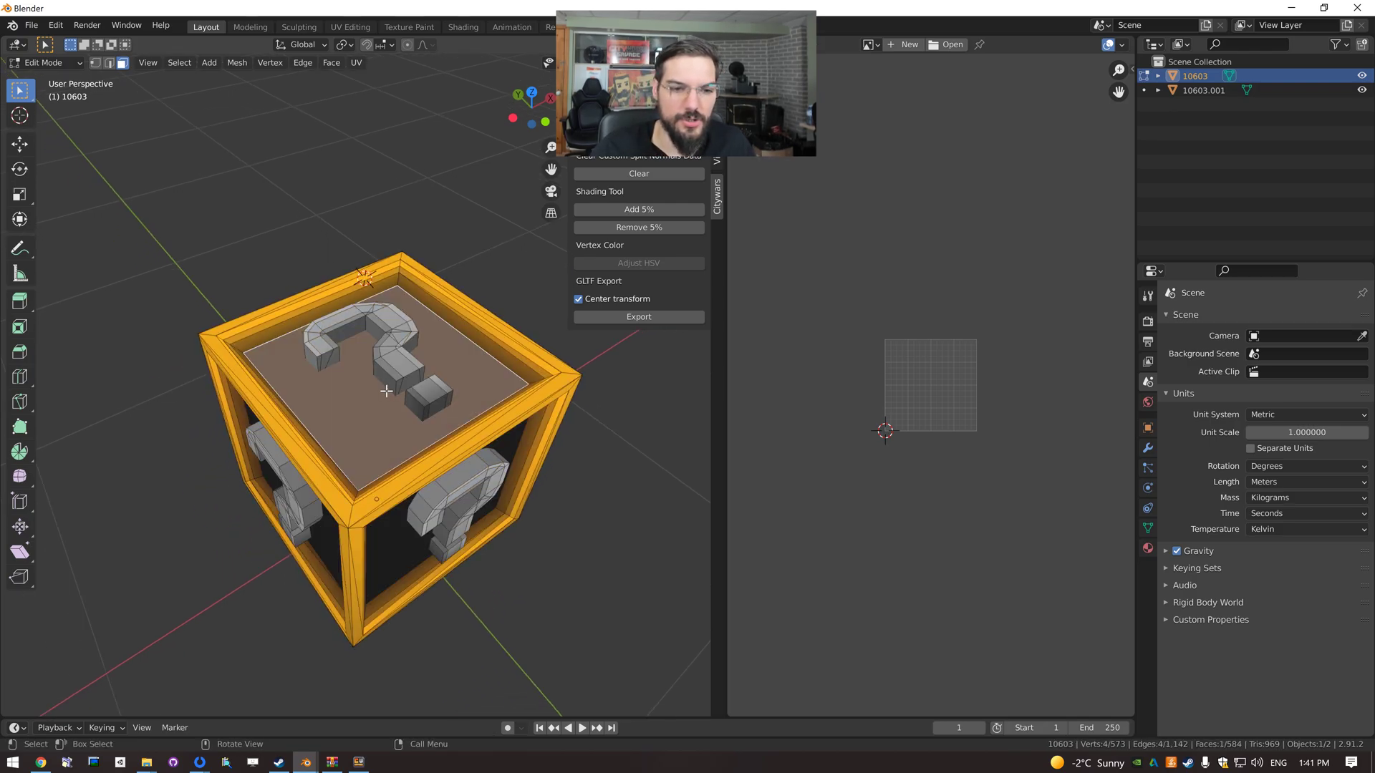
left_click(403, 354)
scroll(403, 354, "up", 6)
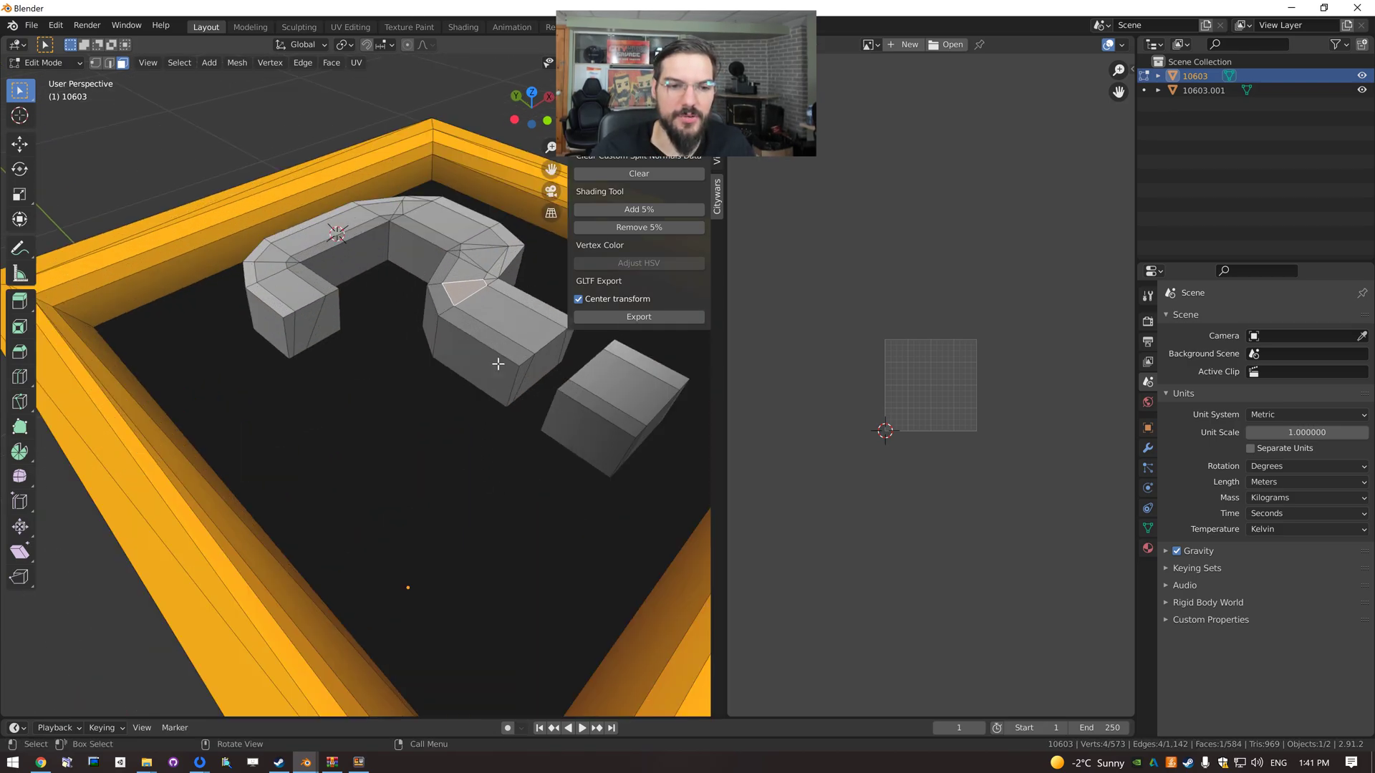
left_click(502, 322)
middle_click_drag(469, 408, 455, 434)
scroll(399, 402, "up", 4)
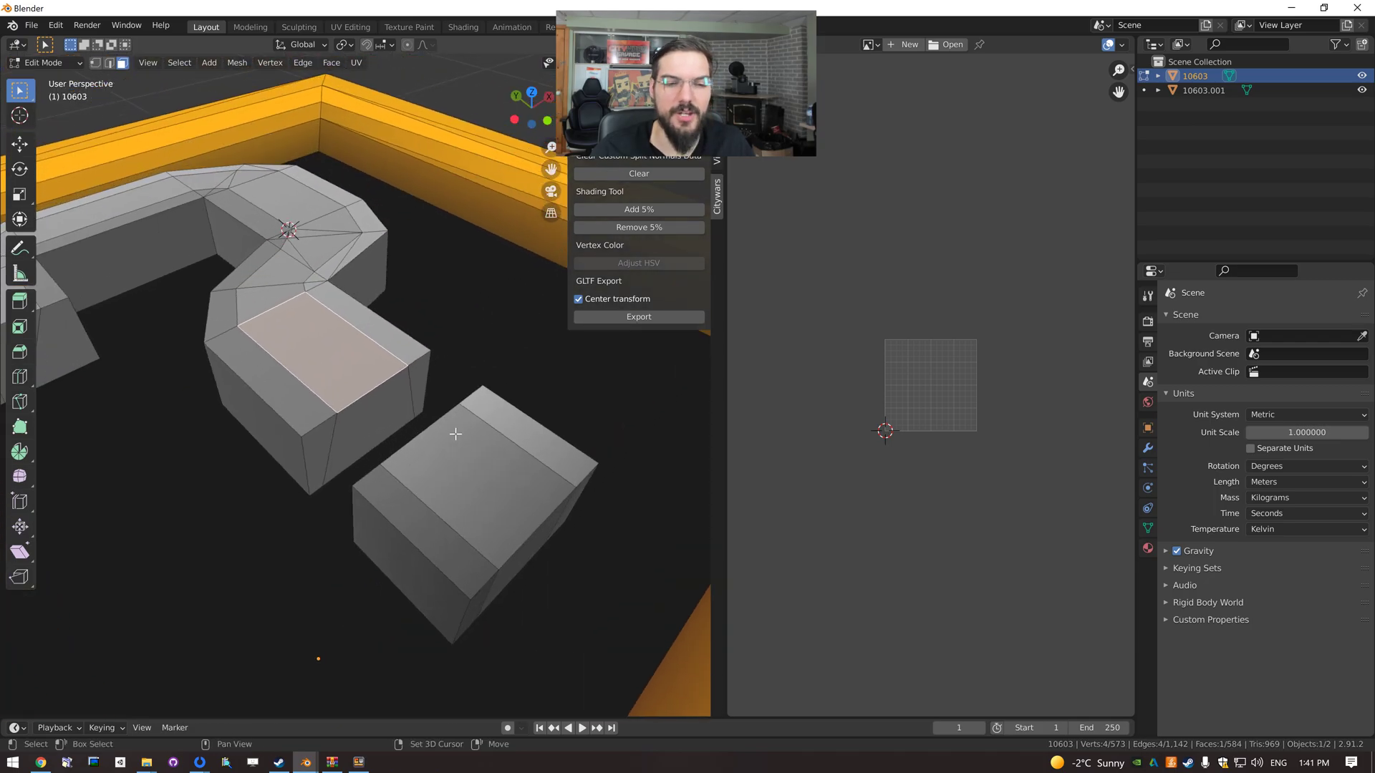
left_click(93, 63)
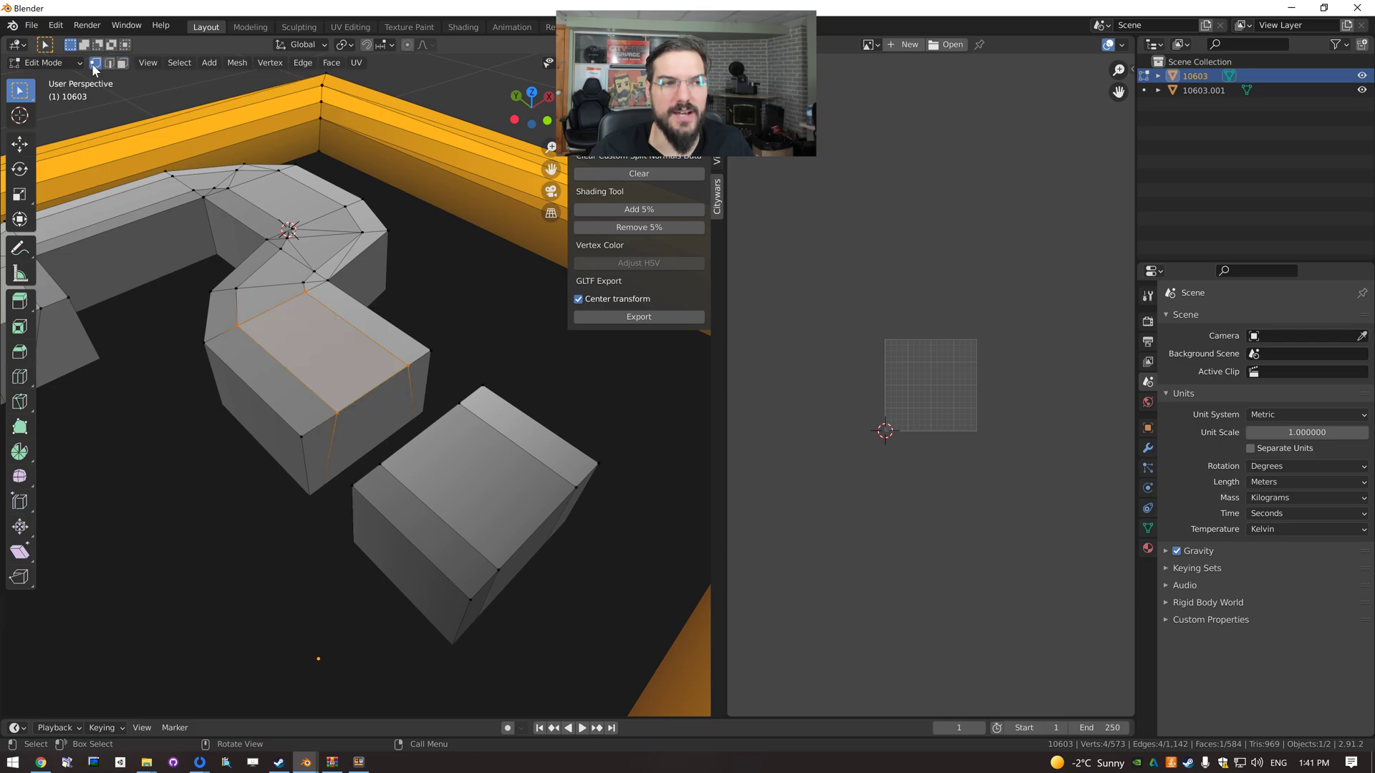
Select the four corner vertices of the upper face on the question mark's stem.
left_click(237, 325)
left_click(306, 295, "shift")
left_click(411, 368, "shift")
left_click(338, 414, "shift")
Switch to edge selection, select the two long edges of the stem's upper face, and try moving them.
left_click(111, 64)
left_click(287, 370)
left_click(358, 331, "shift")
key("g")
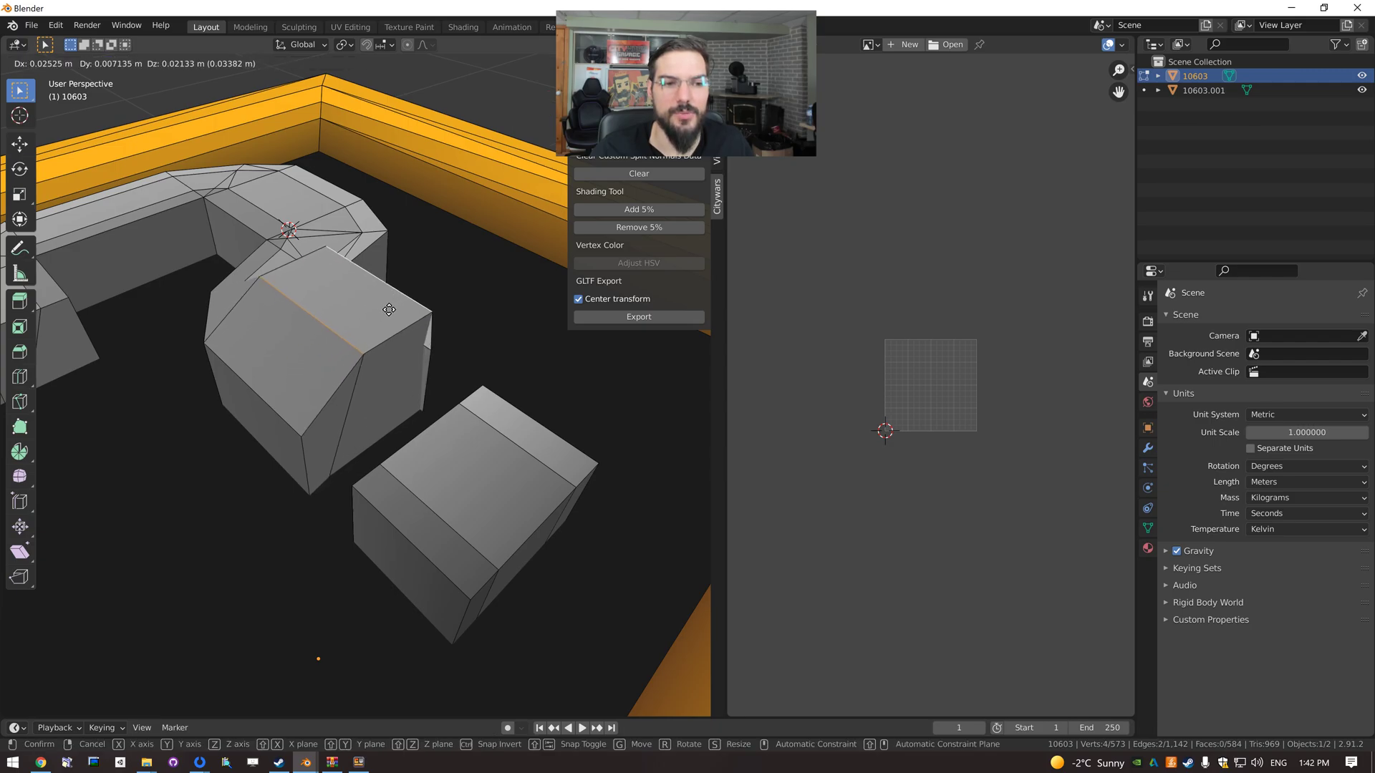
key("Escape")
Switch to face selection, select the stem's upper face and the adjoining bevel face, and try moving both.
left_click(123, 63)
left_click(325, 314)
left_click(298, 395, "shift")
key("g")
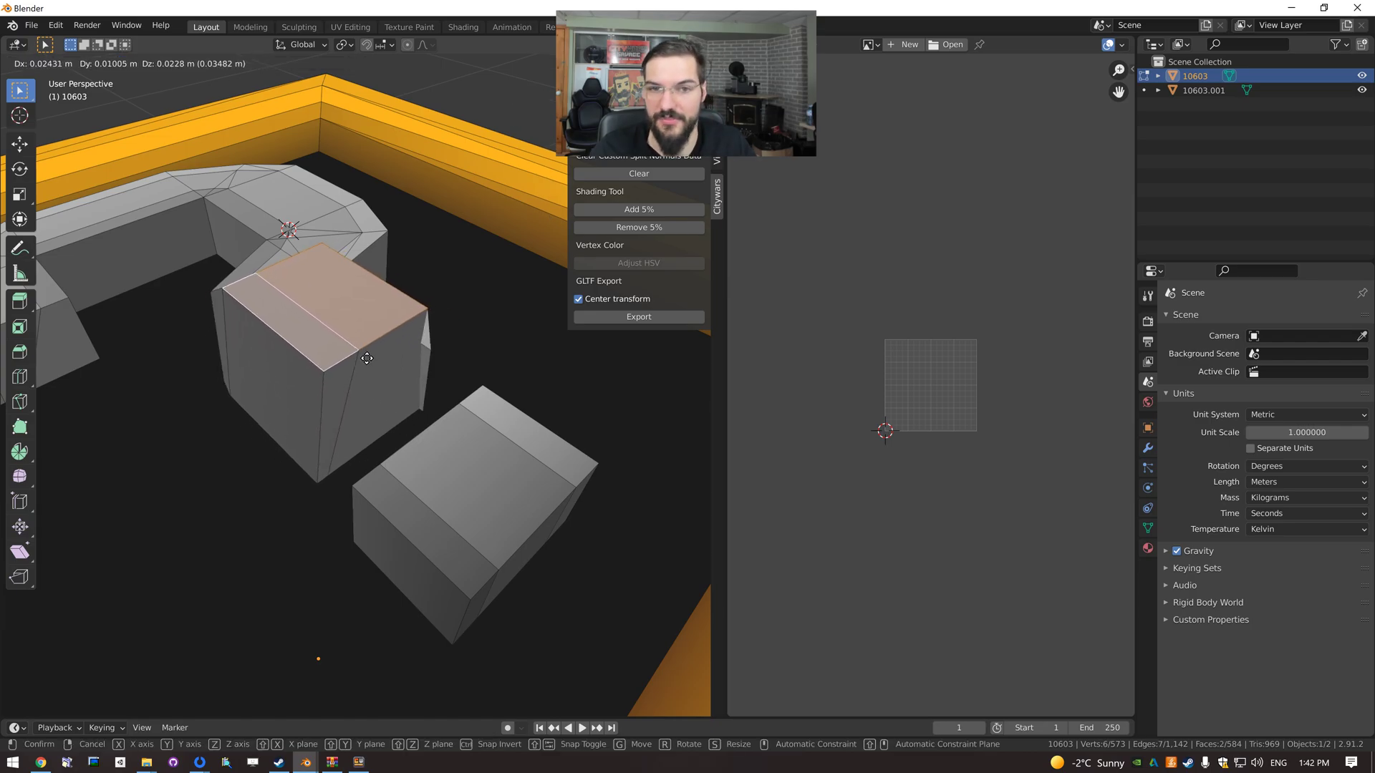
key("Escape")
Switch to vertex selection and try moving a single vertex at the bend above the question mark's stem.
scroll(338, 433, "down", 5)
scroll(337, 401, "up", 2)
scroll(348, 365, "up", 4)
scroll(361, 371, "down", 1)
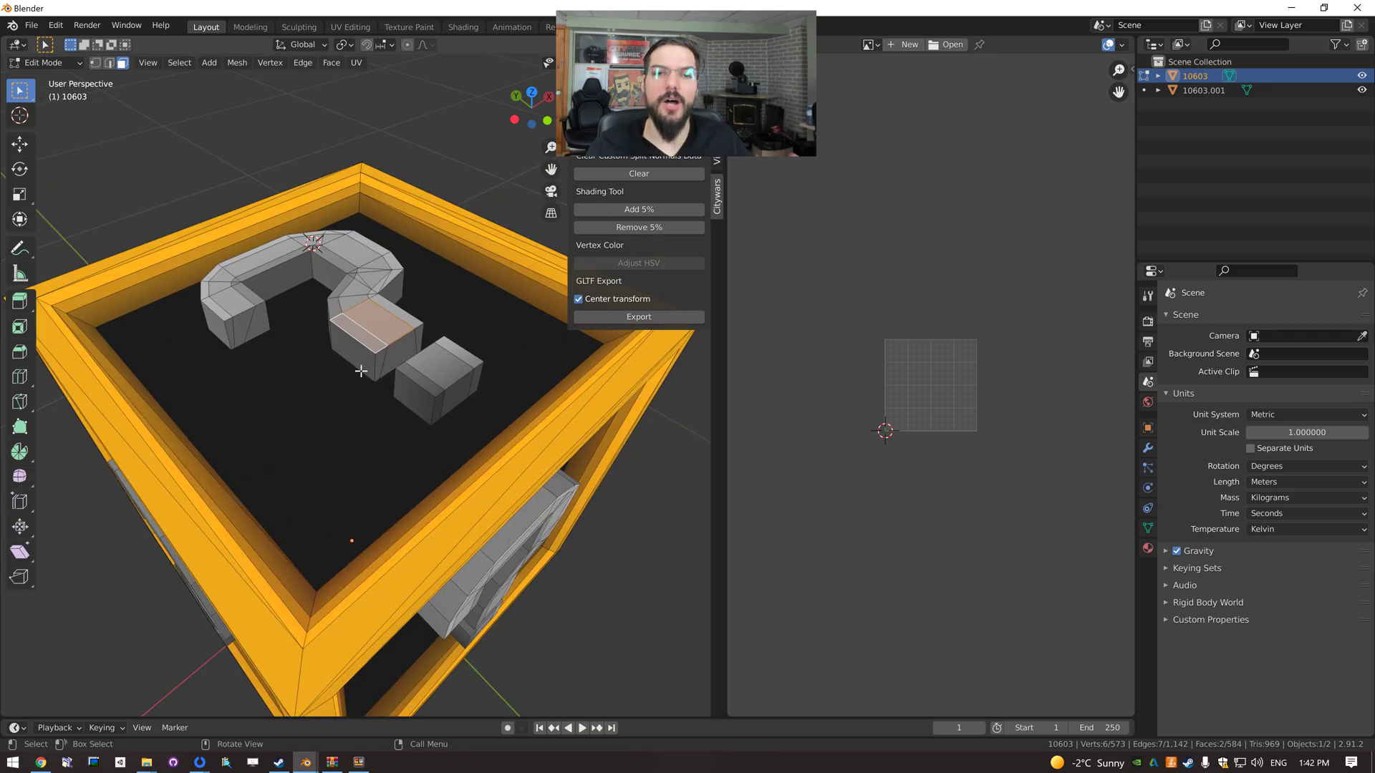
left_click(94, 63)
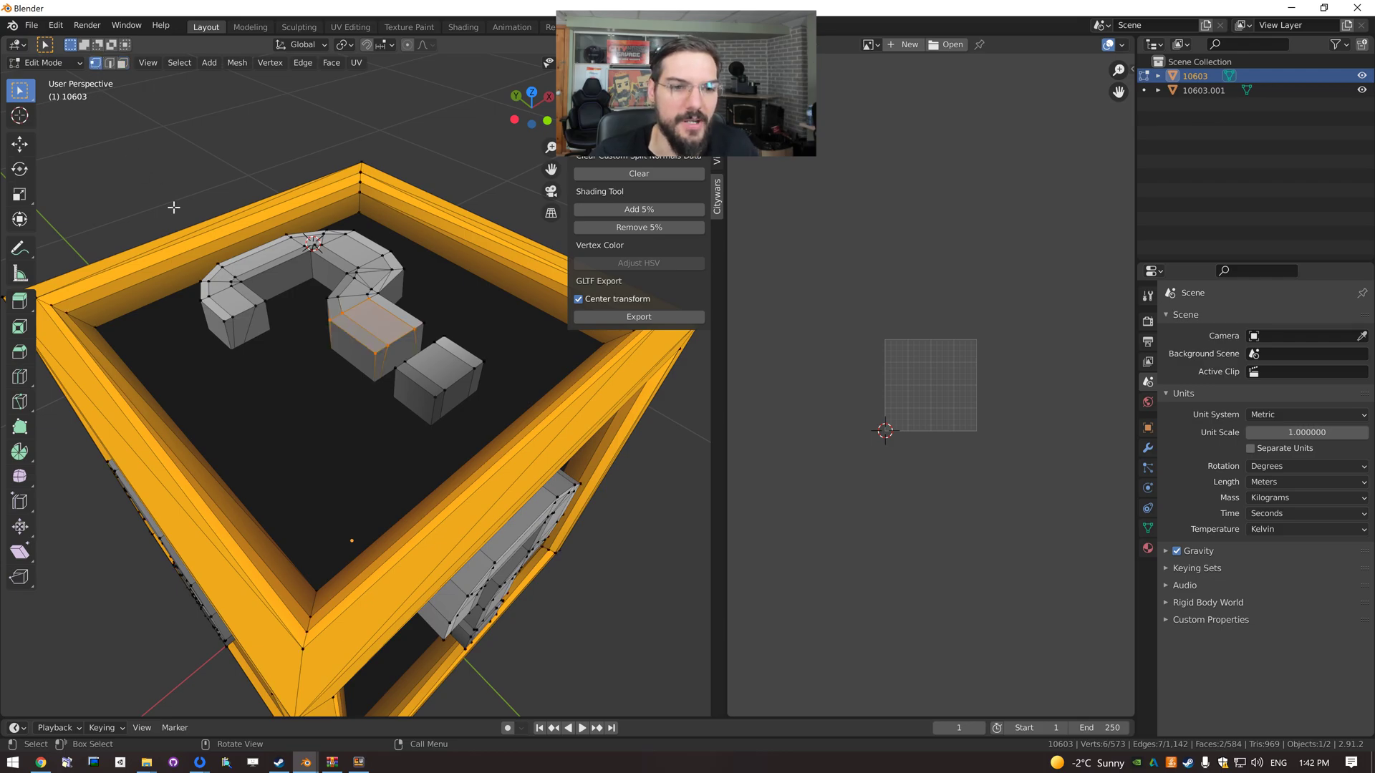
left_click(345, 297)
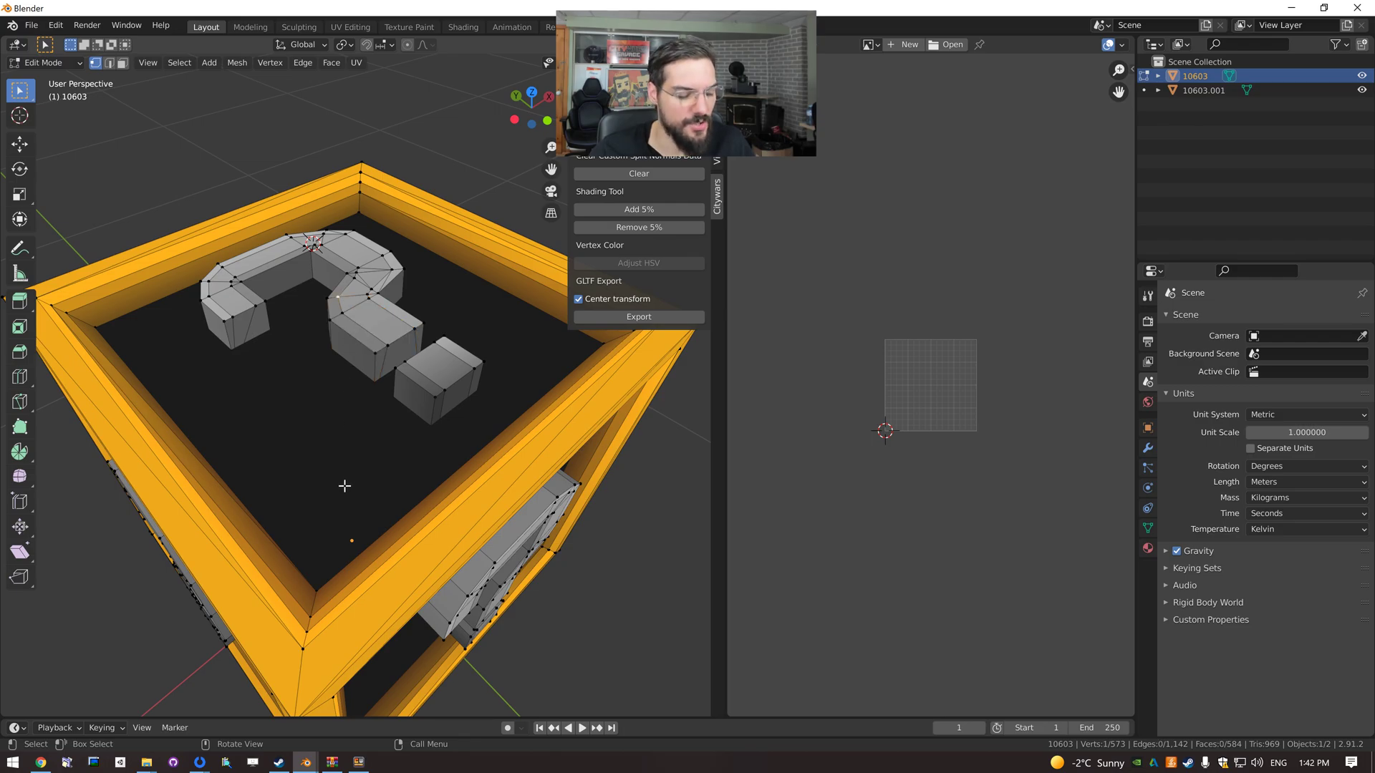
key("g")
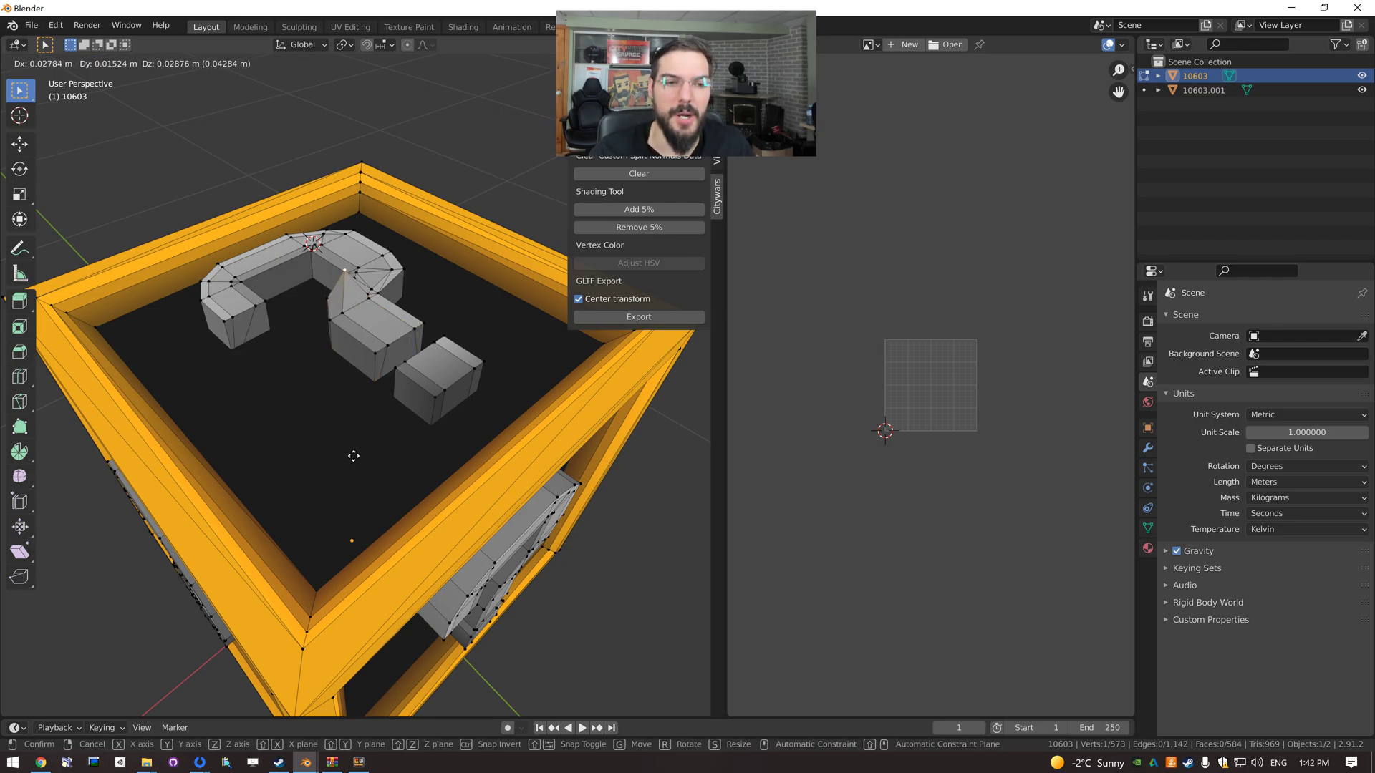
key("Escape")
Select the four vertices of the small quad at the bend above the stem and try moving it freely.
left_click(376, 300, "ctrl")
left_click(352, 322, "shift")
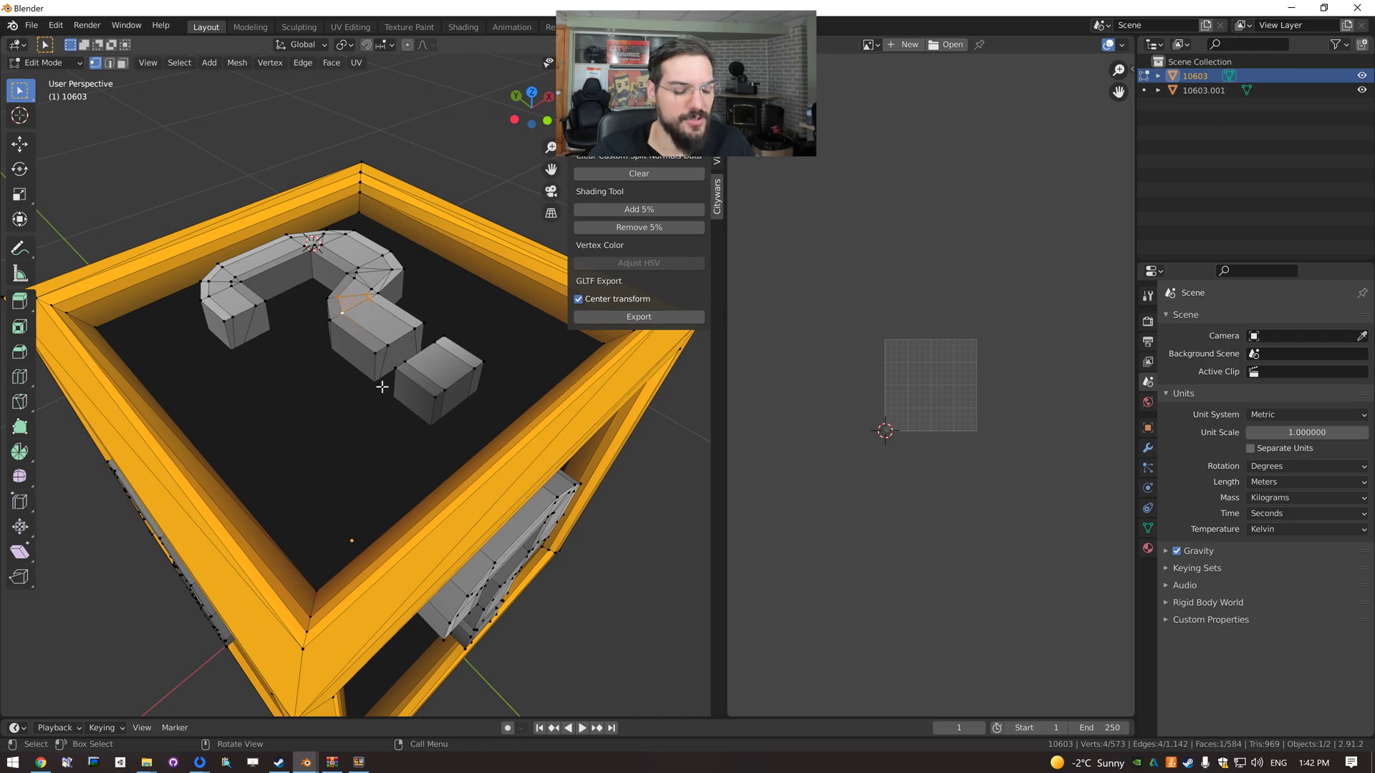
key("g")
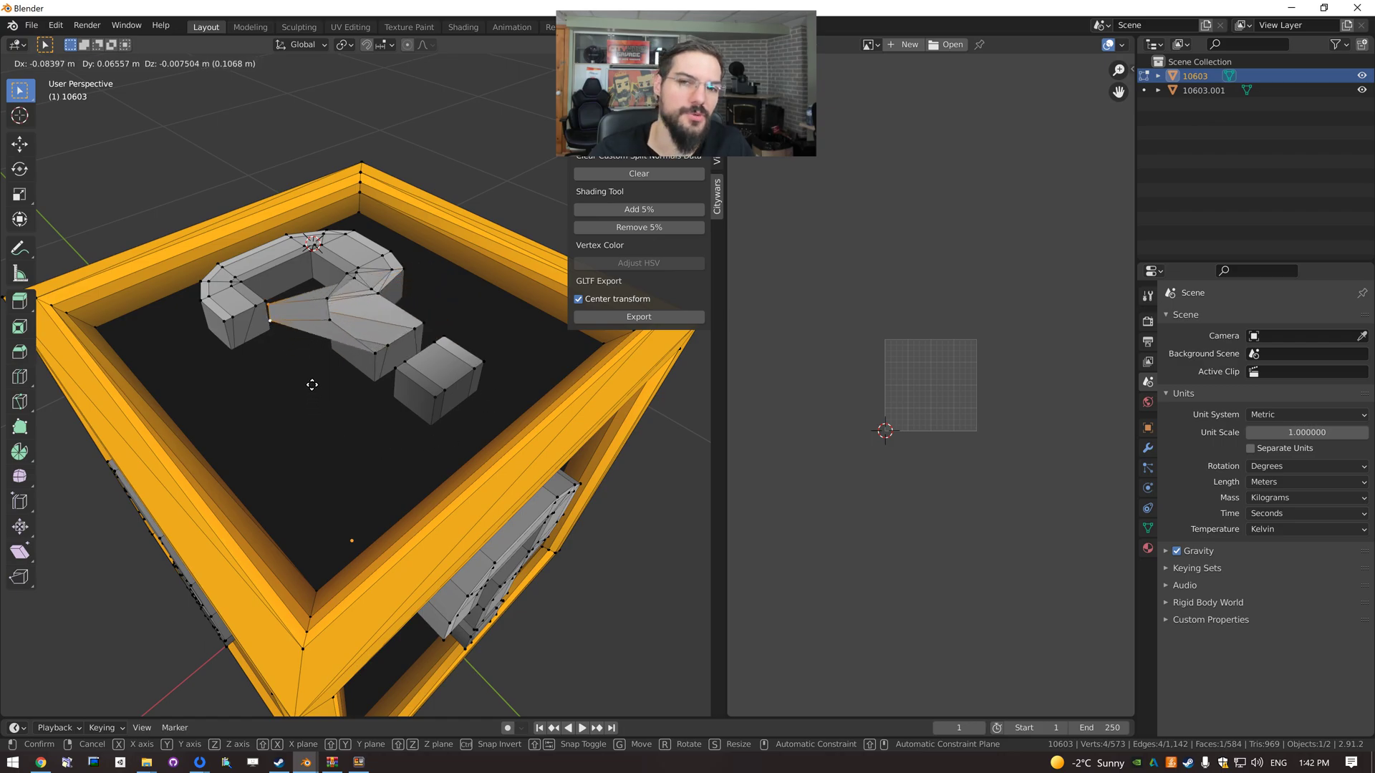
right_click(399, 360)
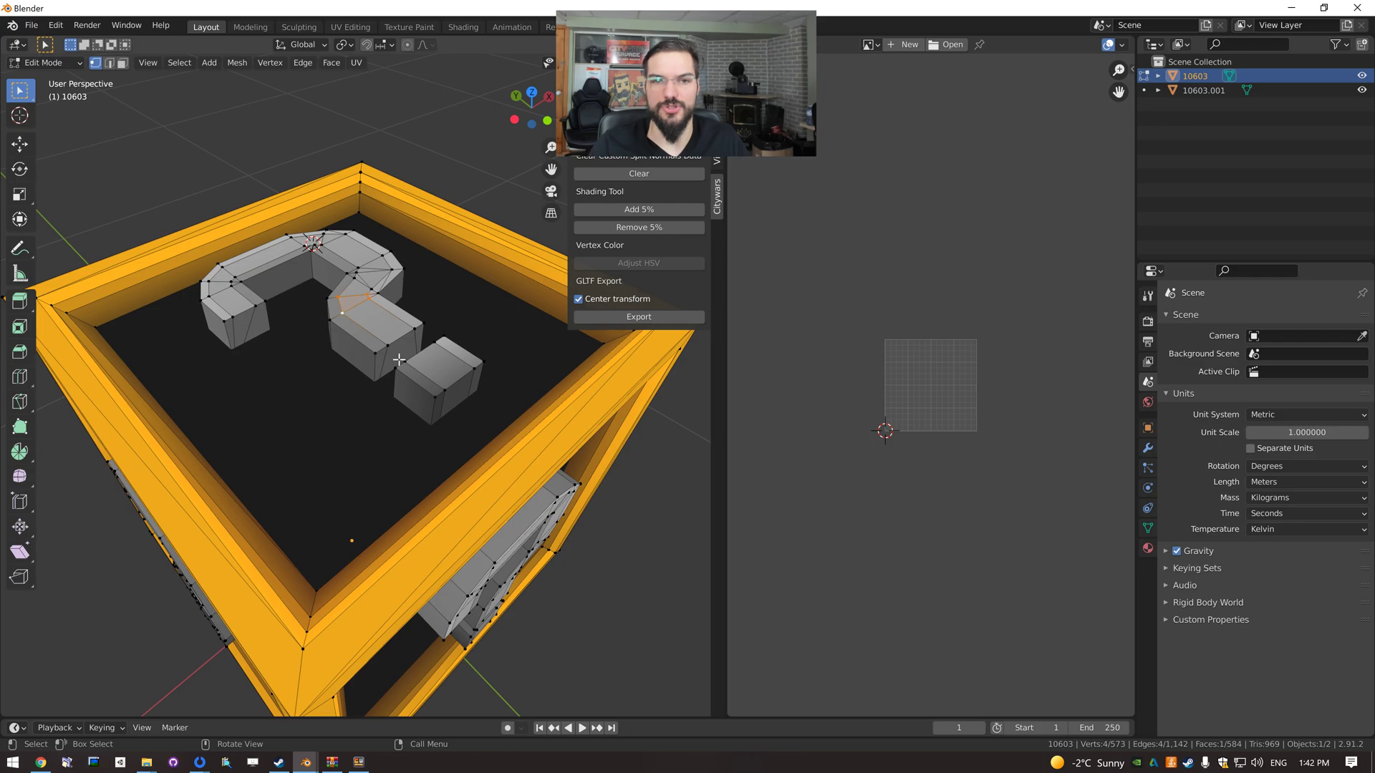
Try raising the selected quad along the Z axis, first freely and then by 2 m.
key("g")
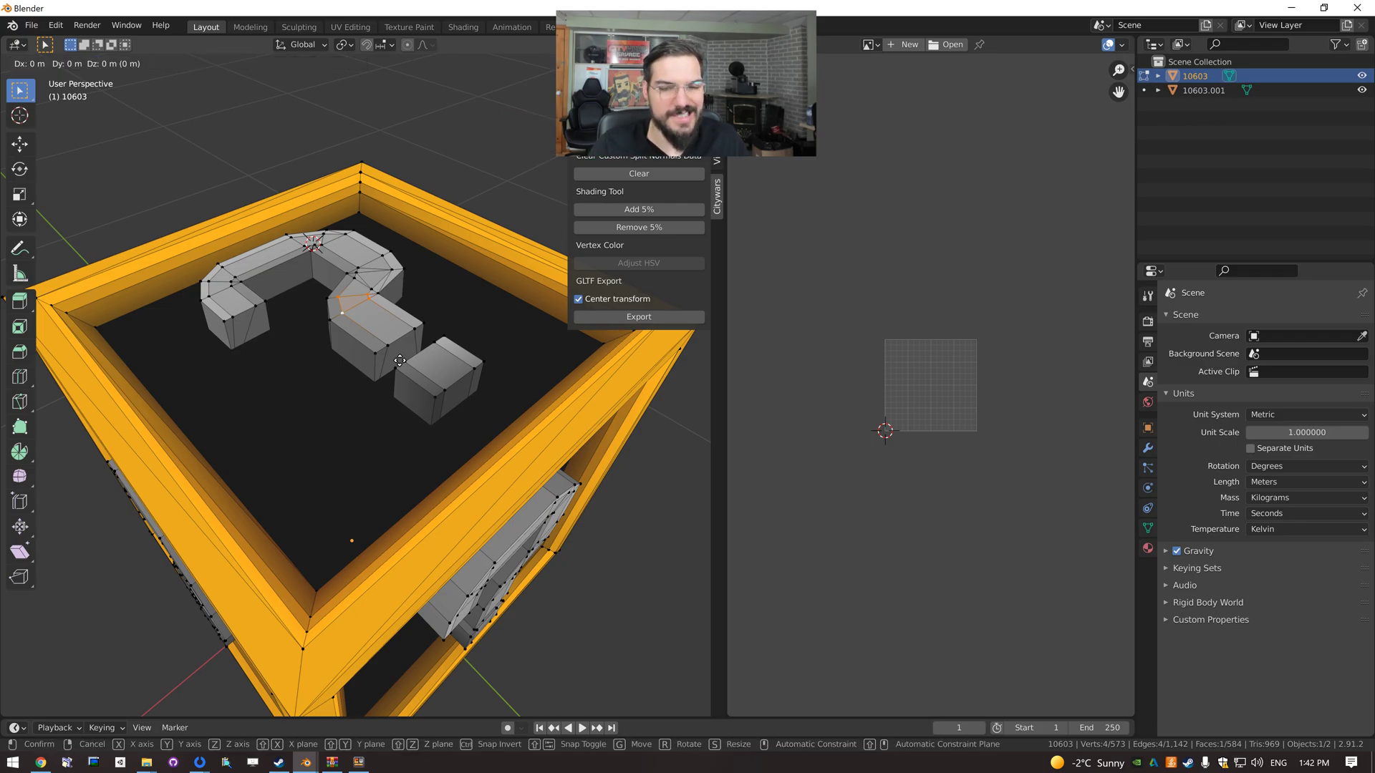
key("z")
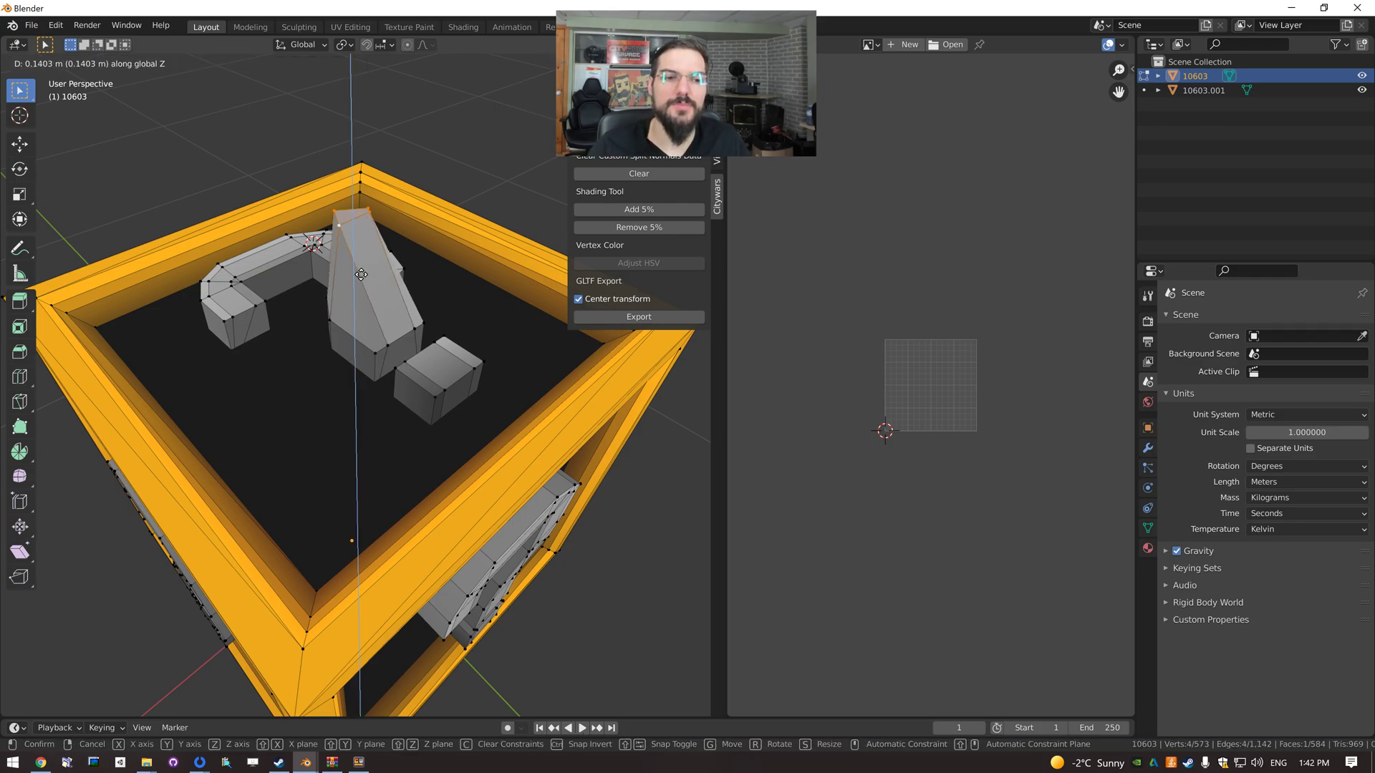
left_click(348, 349)
key("g")
key("z")
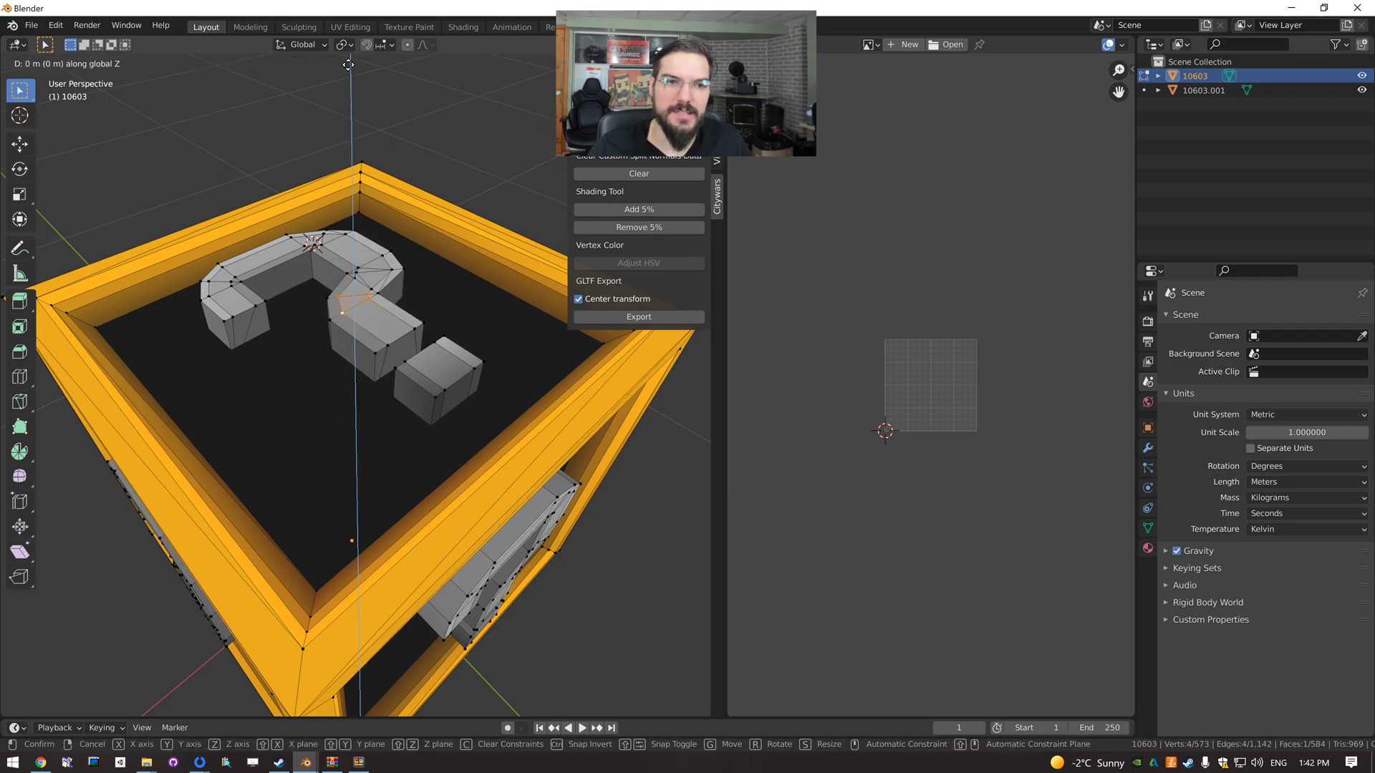
key("Escape")
scroll(373, 396, "down", 10)
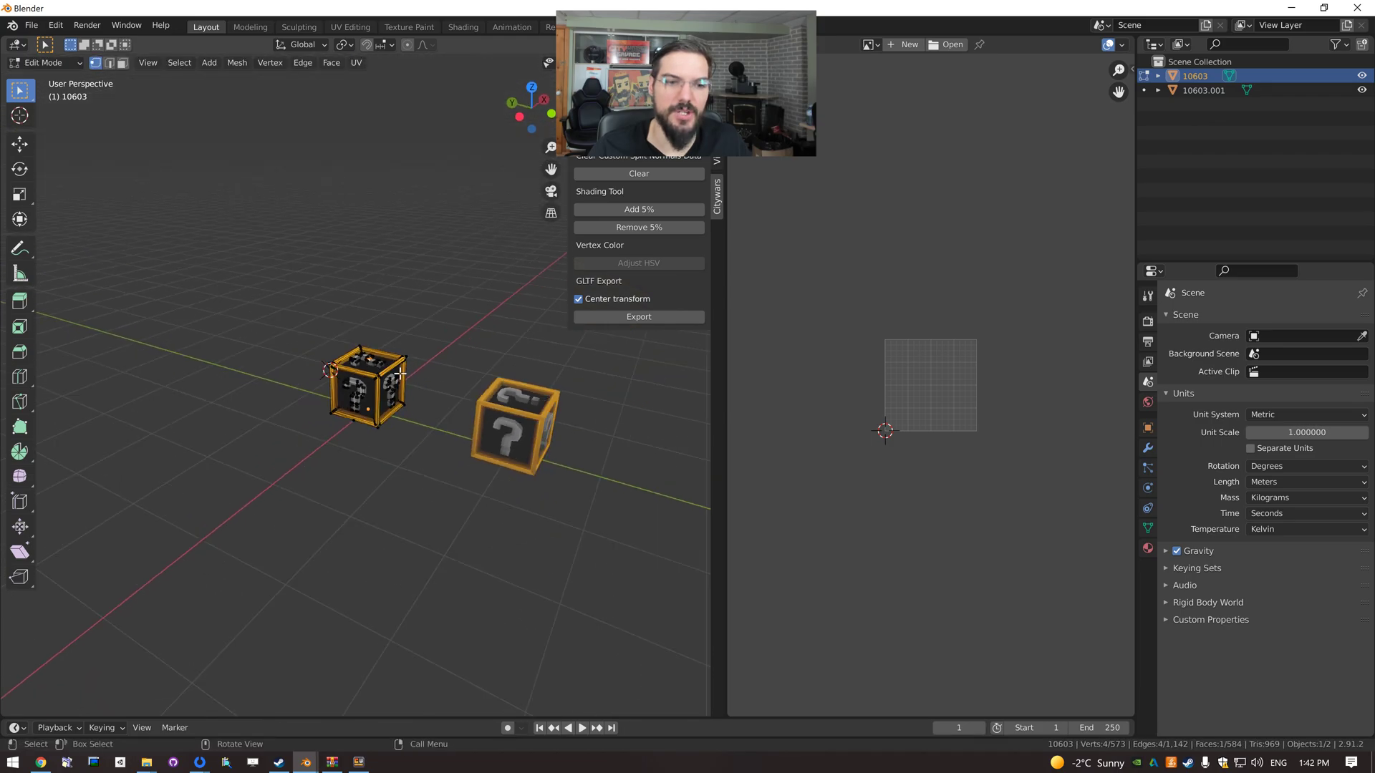
key("g")
key("z")
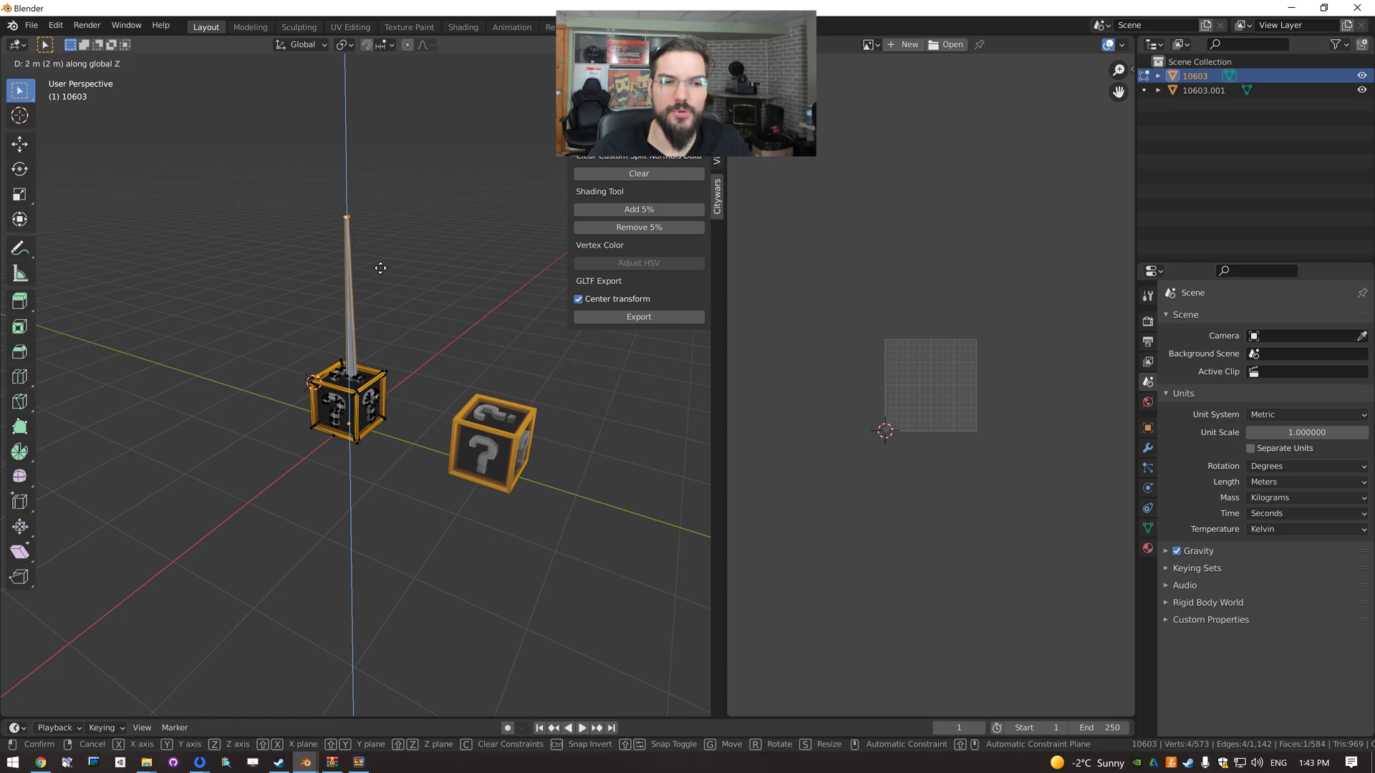
right_click(379, 247)
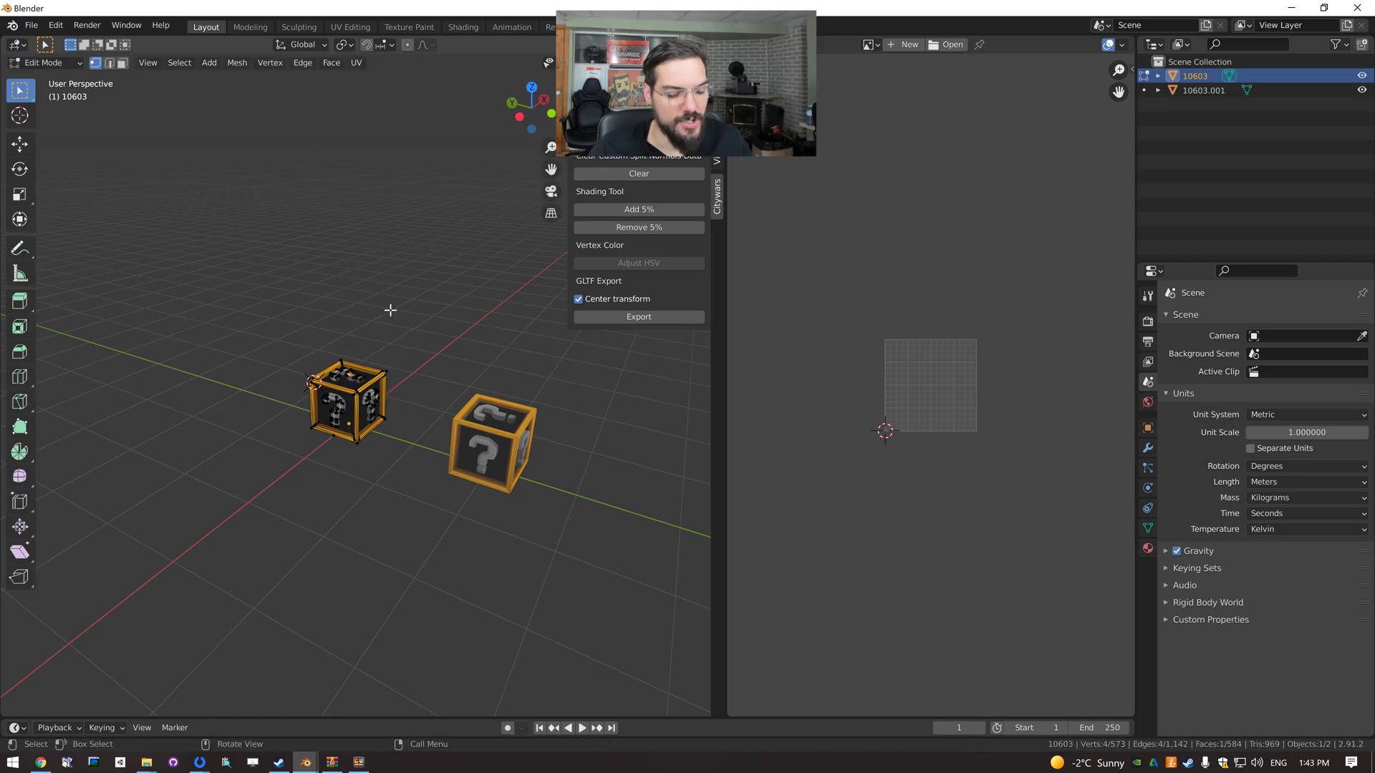
Try moving the selected quad along the Y axis by -3 m and then by -0.3 m.
key("g")
key("y")
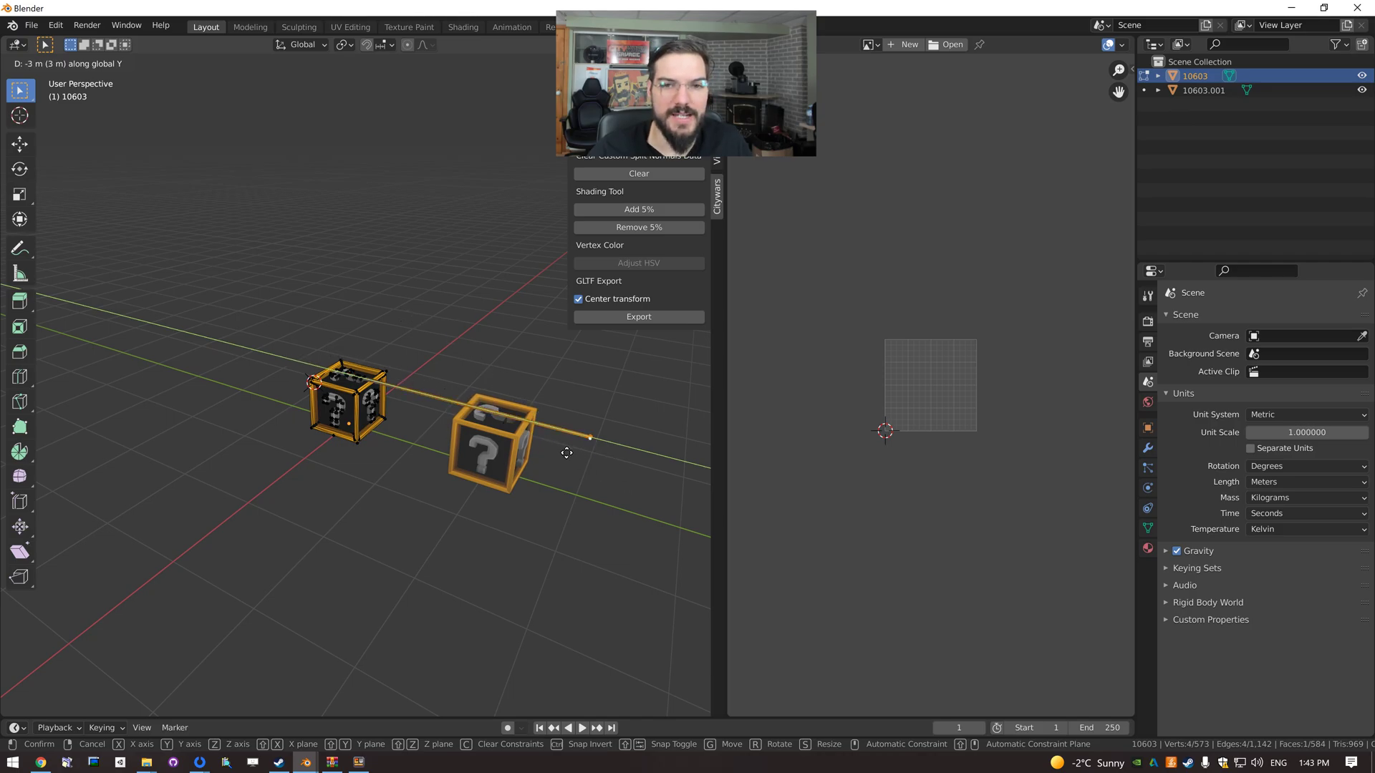
right_click(439, 411)
scroll(422, 409, "up", 8)
key("g")
key("y")
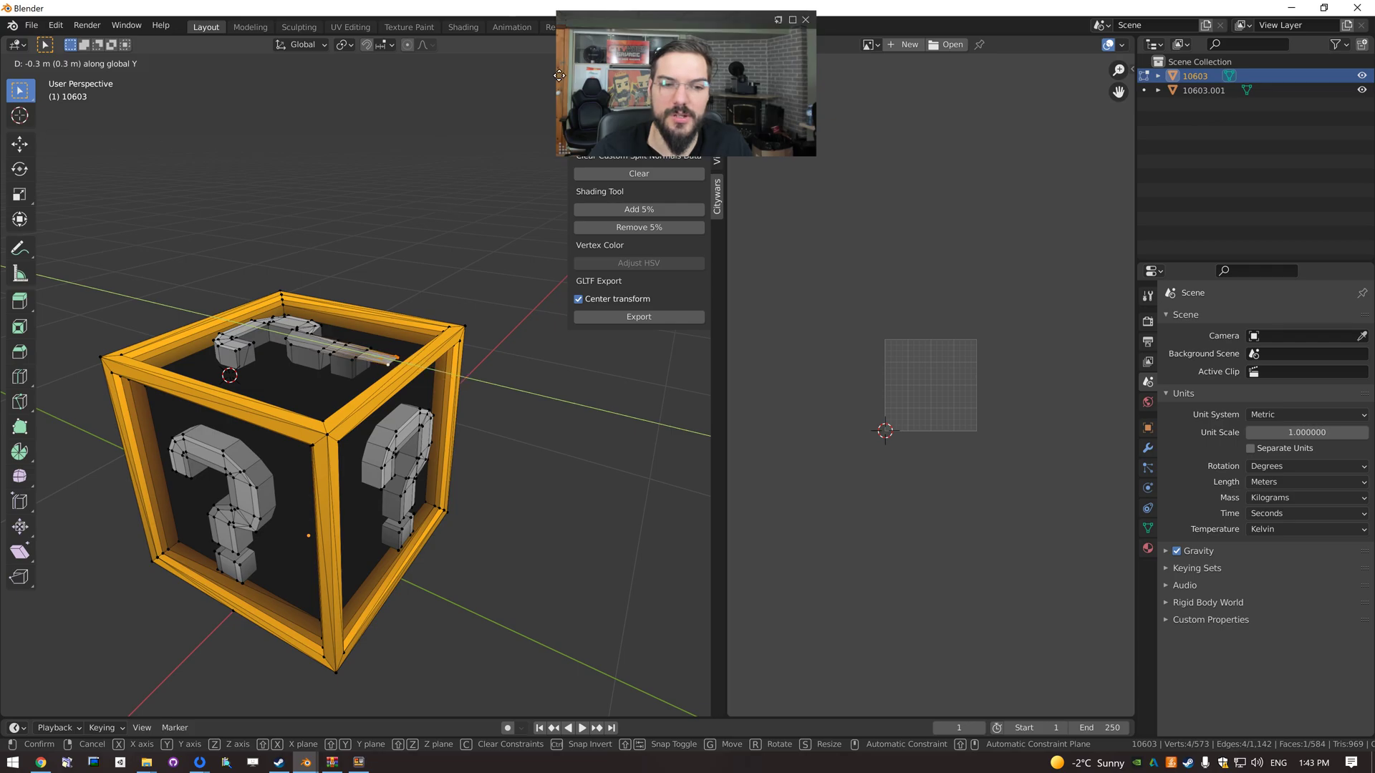
left_click(321, 473)
Try rotating the selected quad in the view plane and then with trackball rotation.
middle_click_drag(352, 438, 398, 457, "shift")
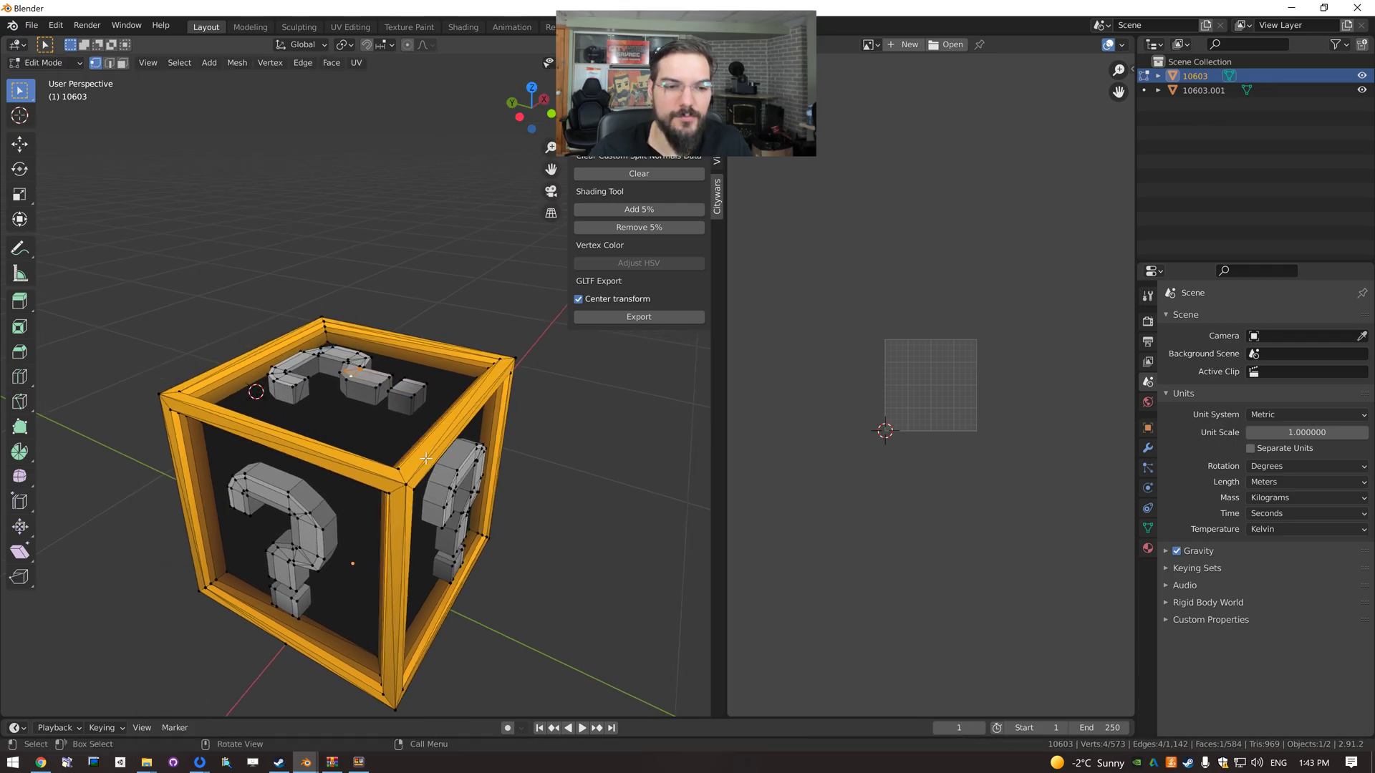
scroll(398, 457, "up", 6)
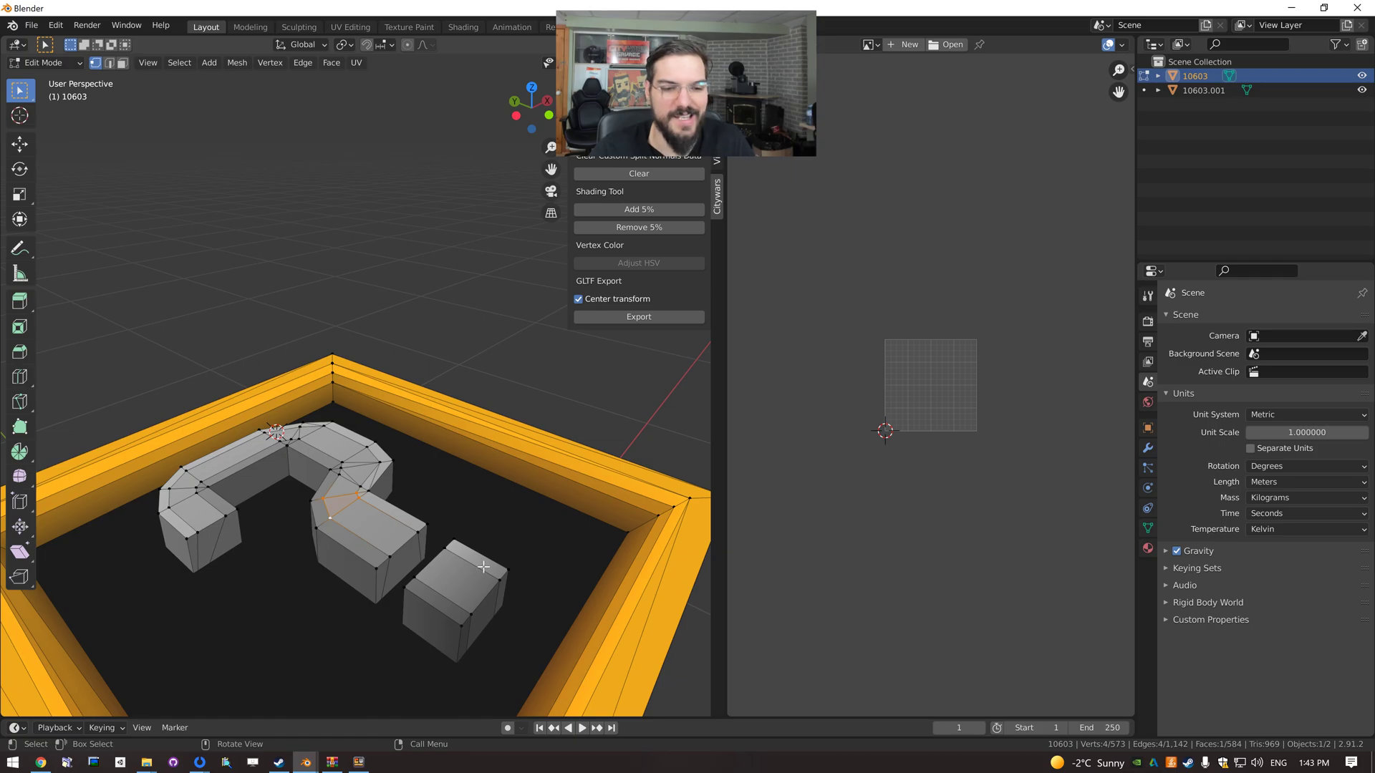
key("r")
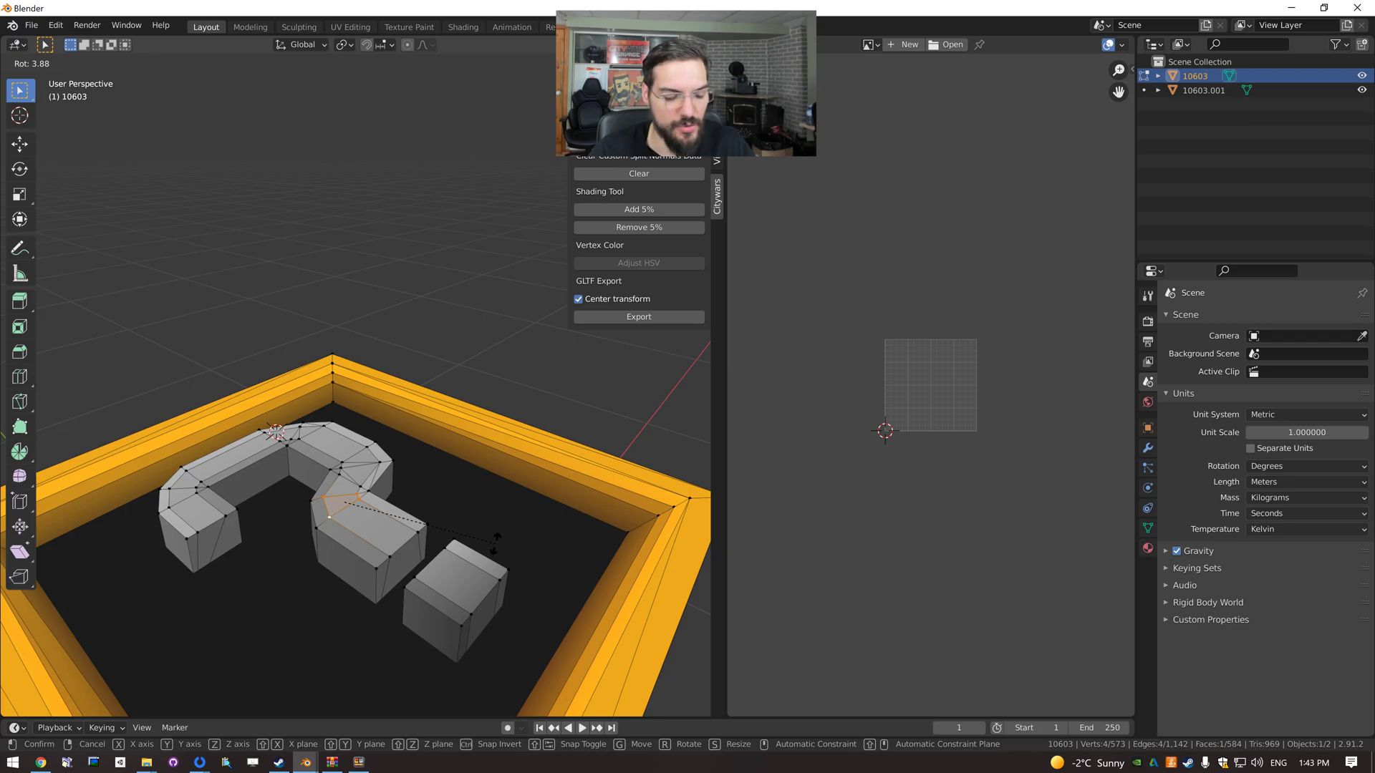
key("r")
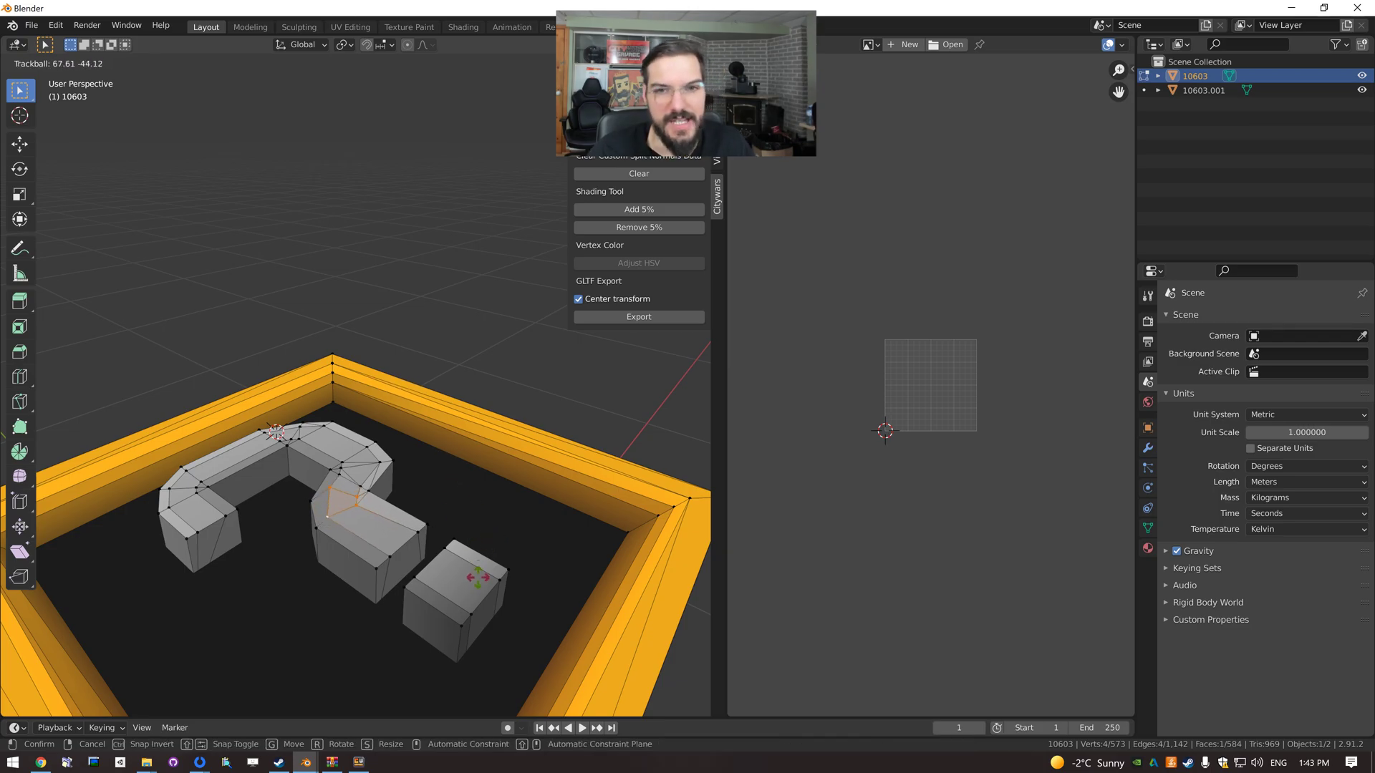
left_click(484, 585)
Try rotating the selected quad about 30° around the global Z axis.
key("r")
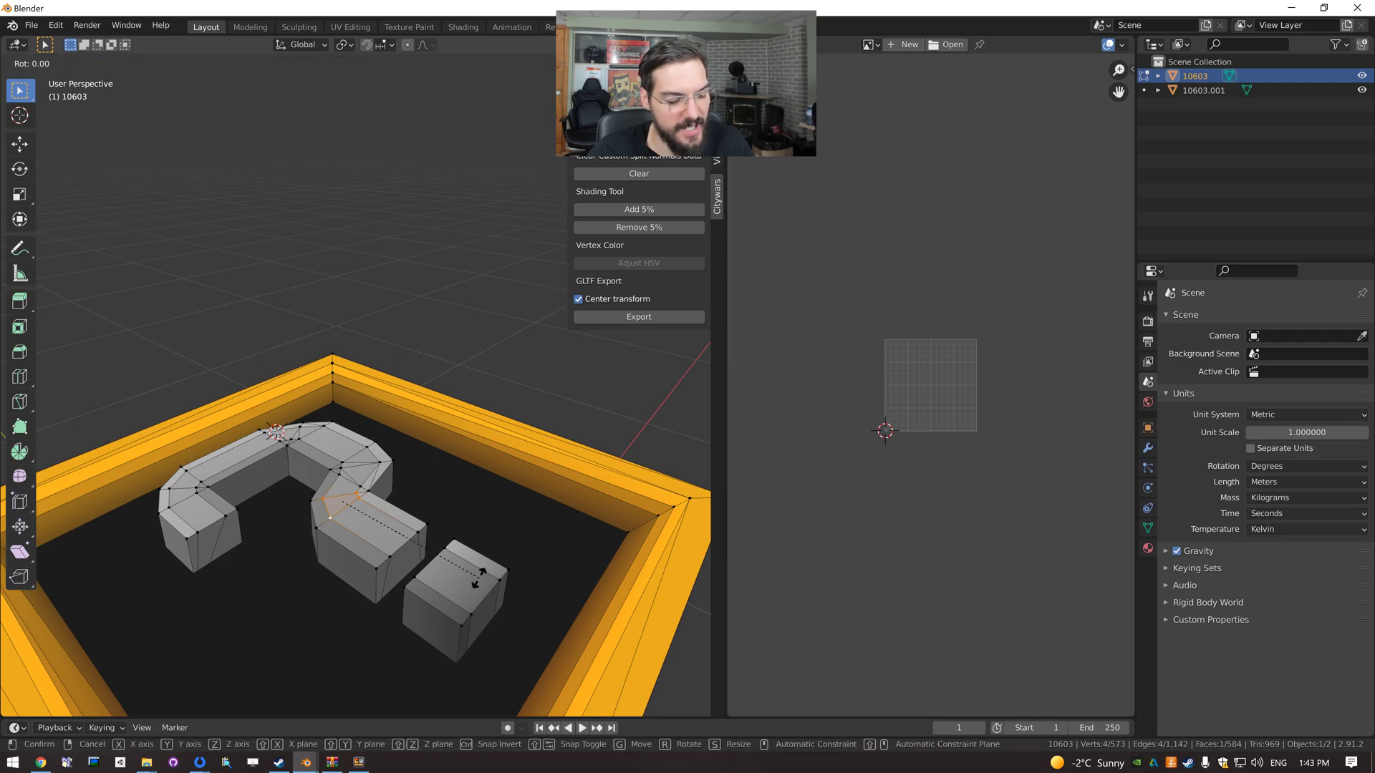
key("z")
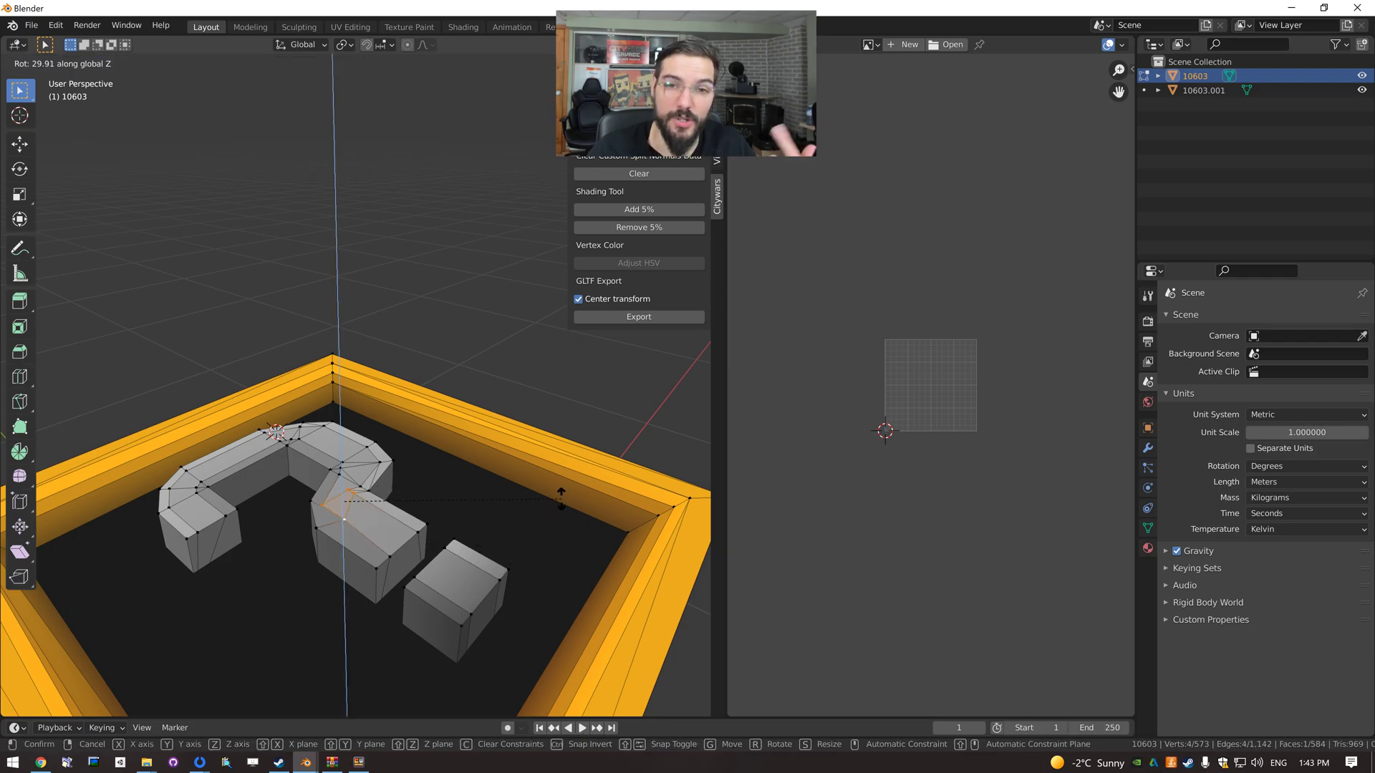
left_click(465, 557)
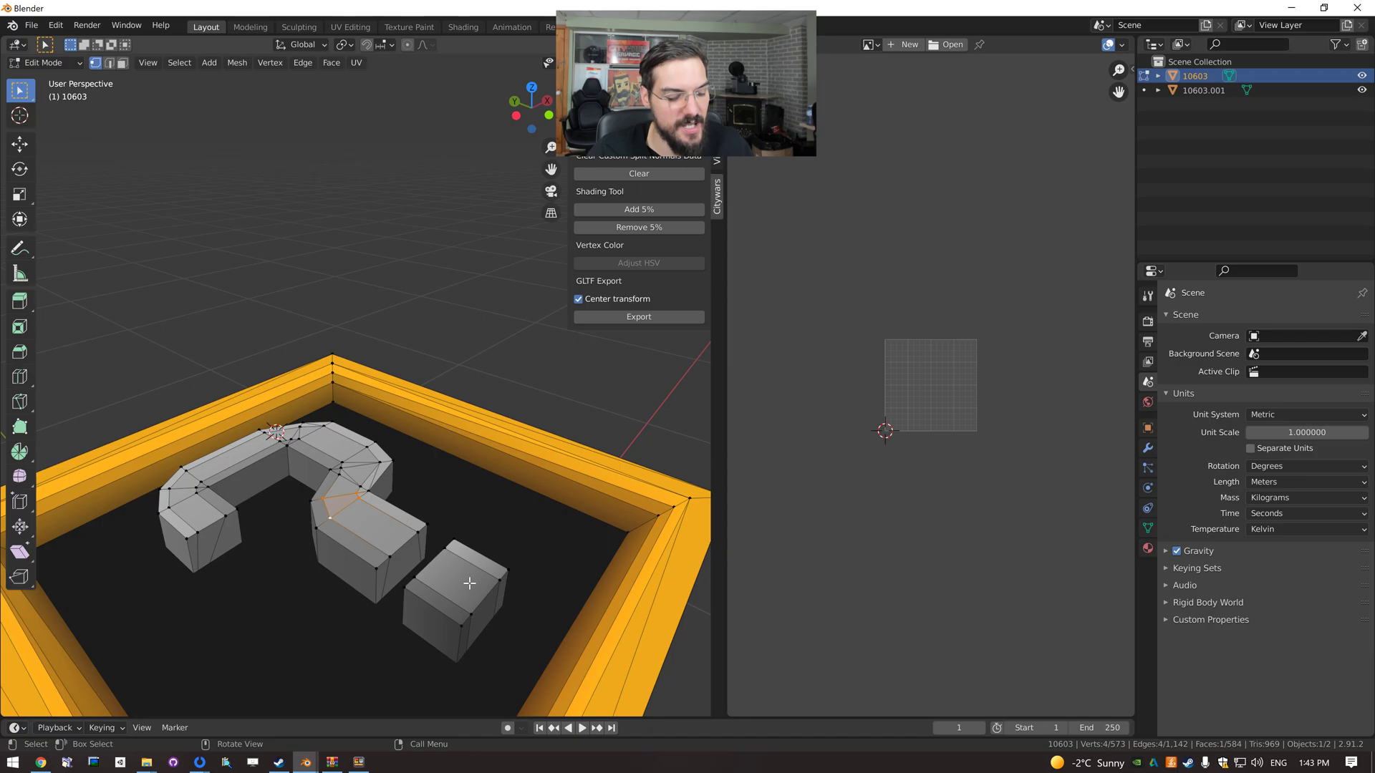
Try rotating the selected quad about 40° around the global Y axis, and try scaling it uniformly to about 0.62.
key("r")
key("y")
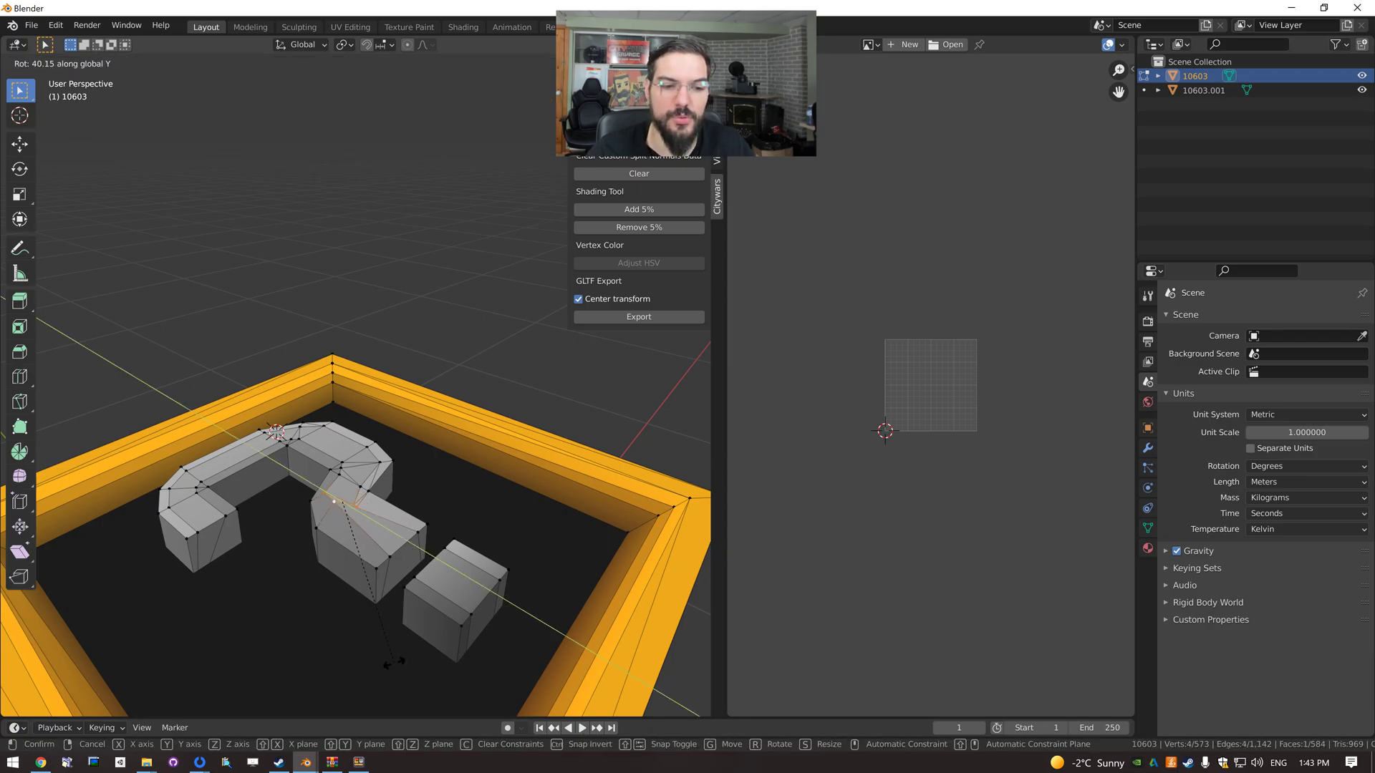
left_click(392, 659)
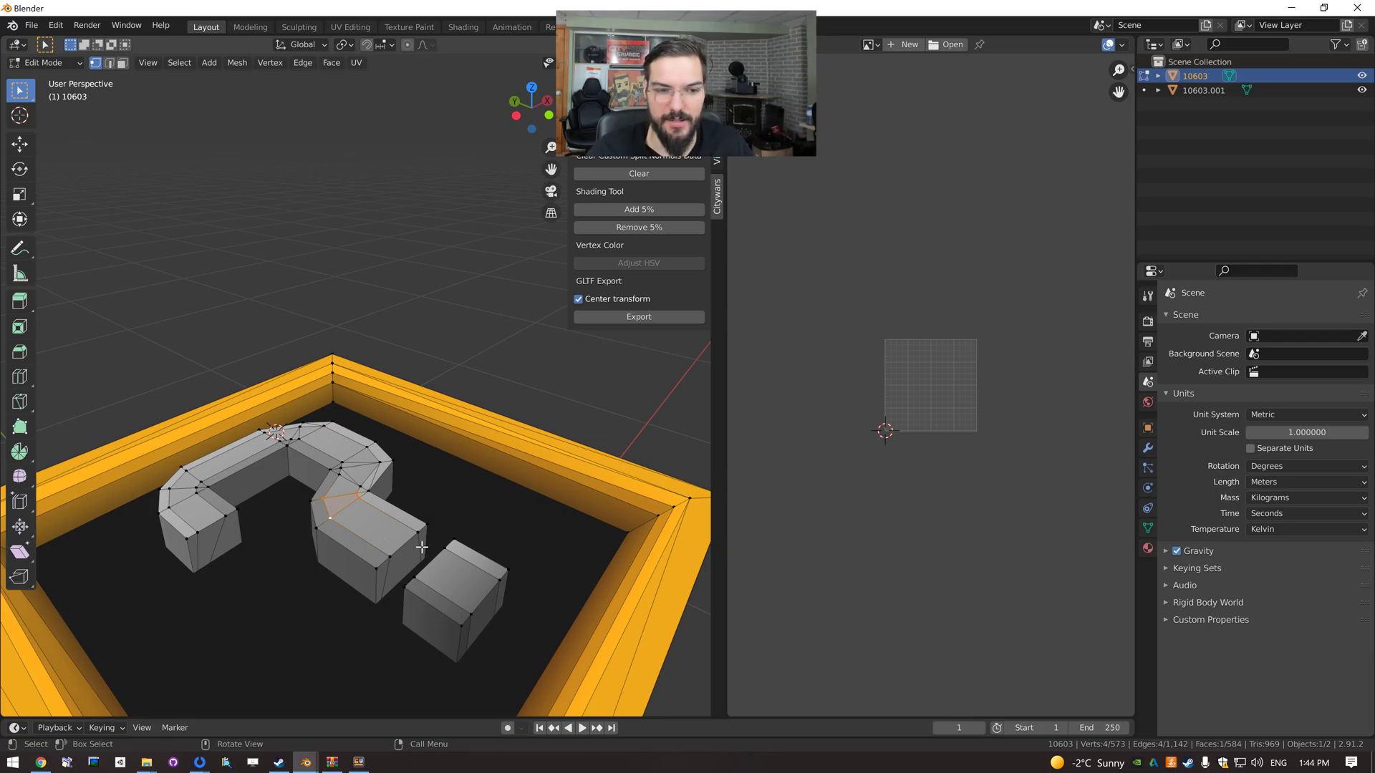
key("s")
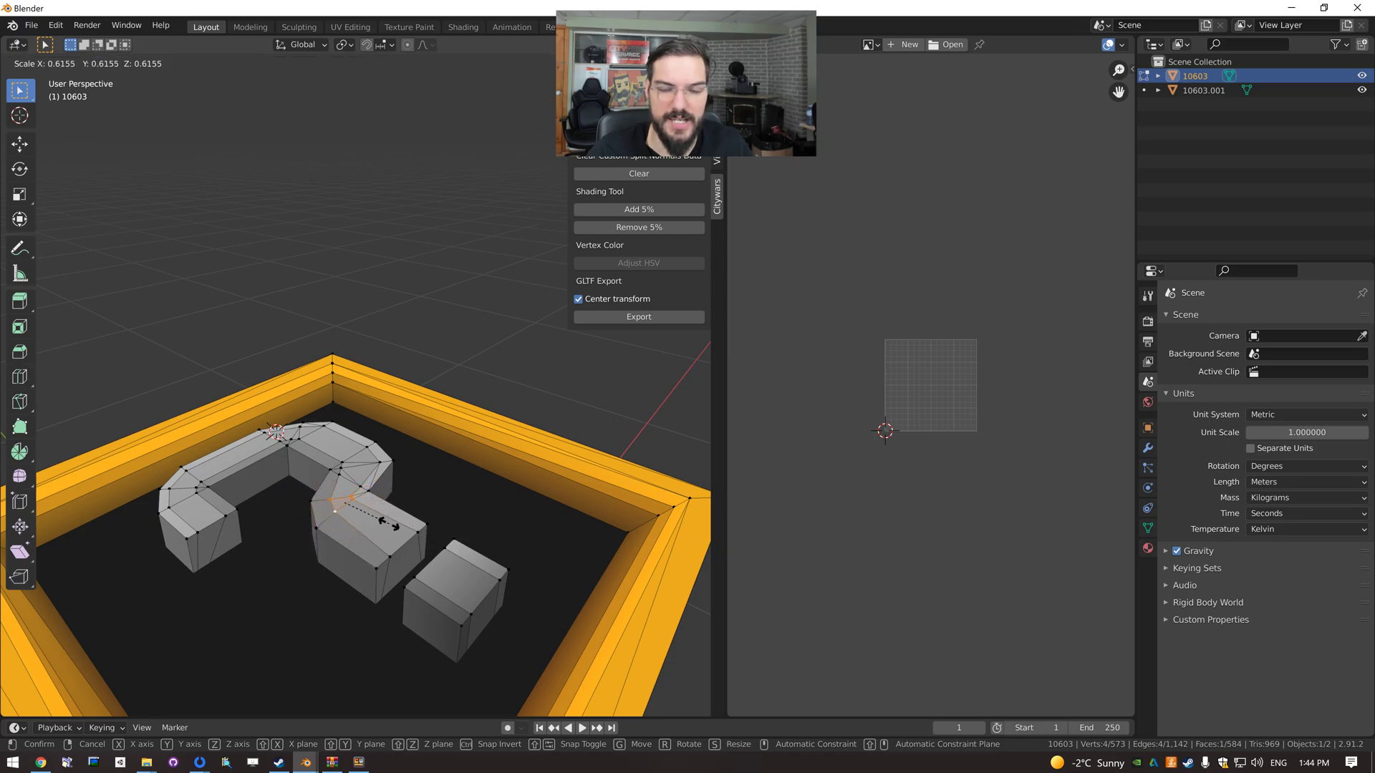
left_click(395, 600)
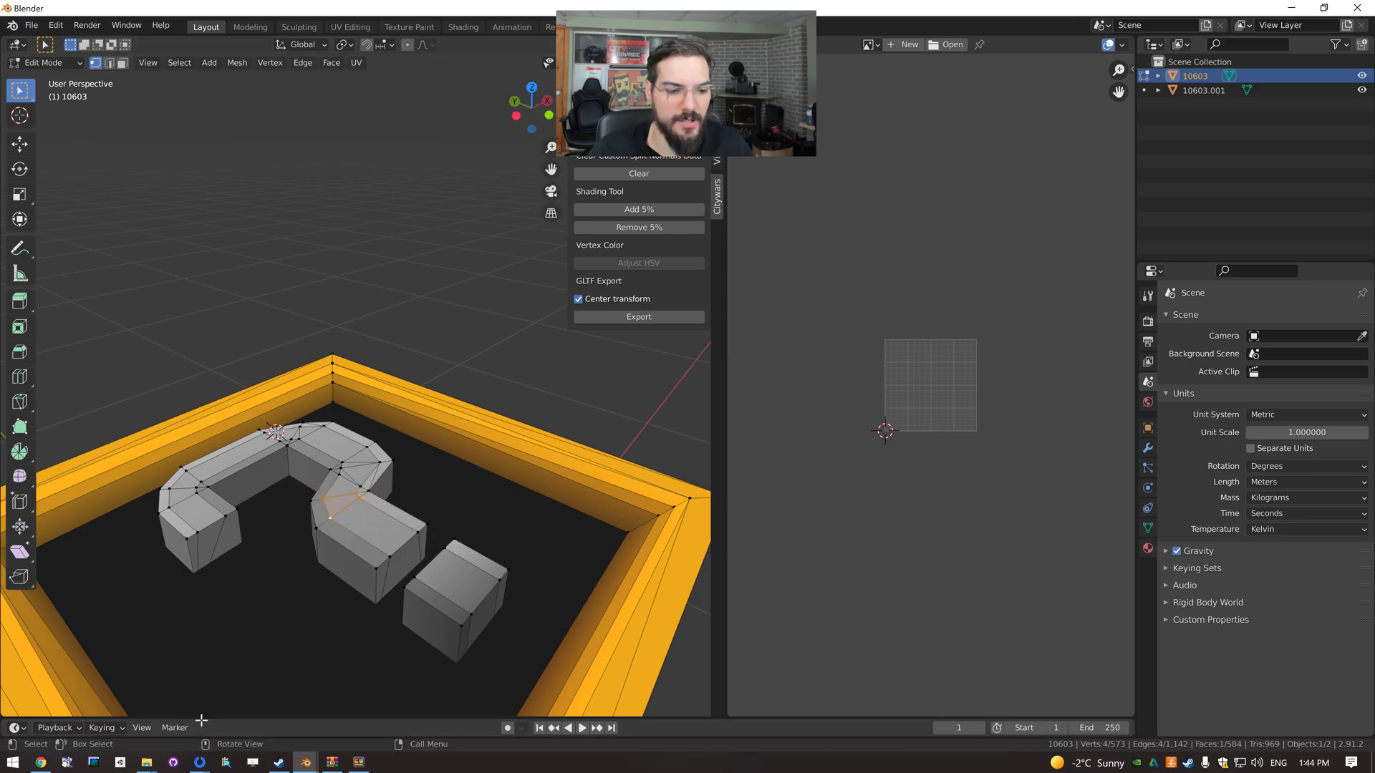
Enlarge the timeline area, turn it into a Text Editor, and create a new text block.
left_click_drag(215, 720, 214, 620)
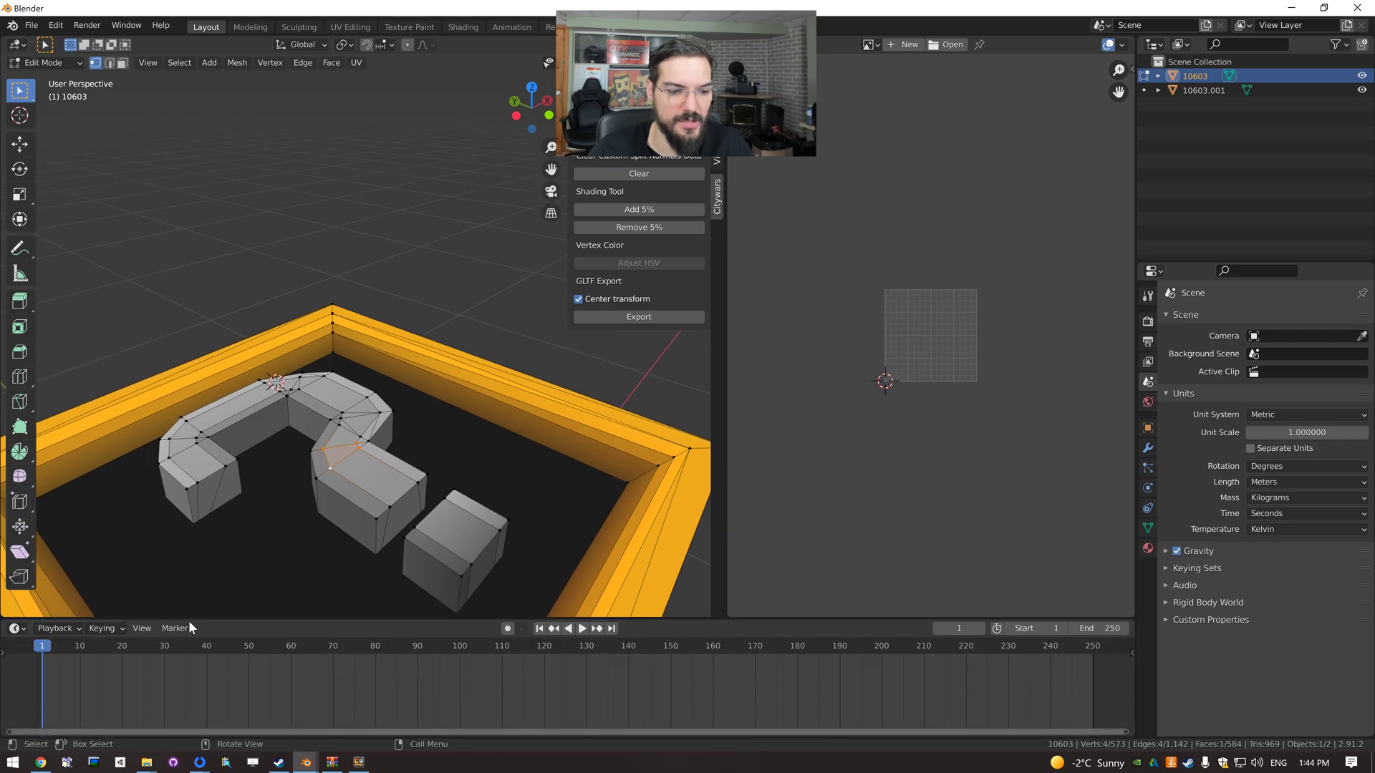
left_click(19, 628)
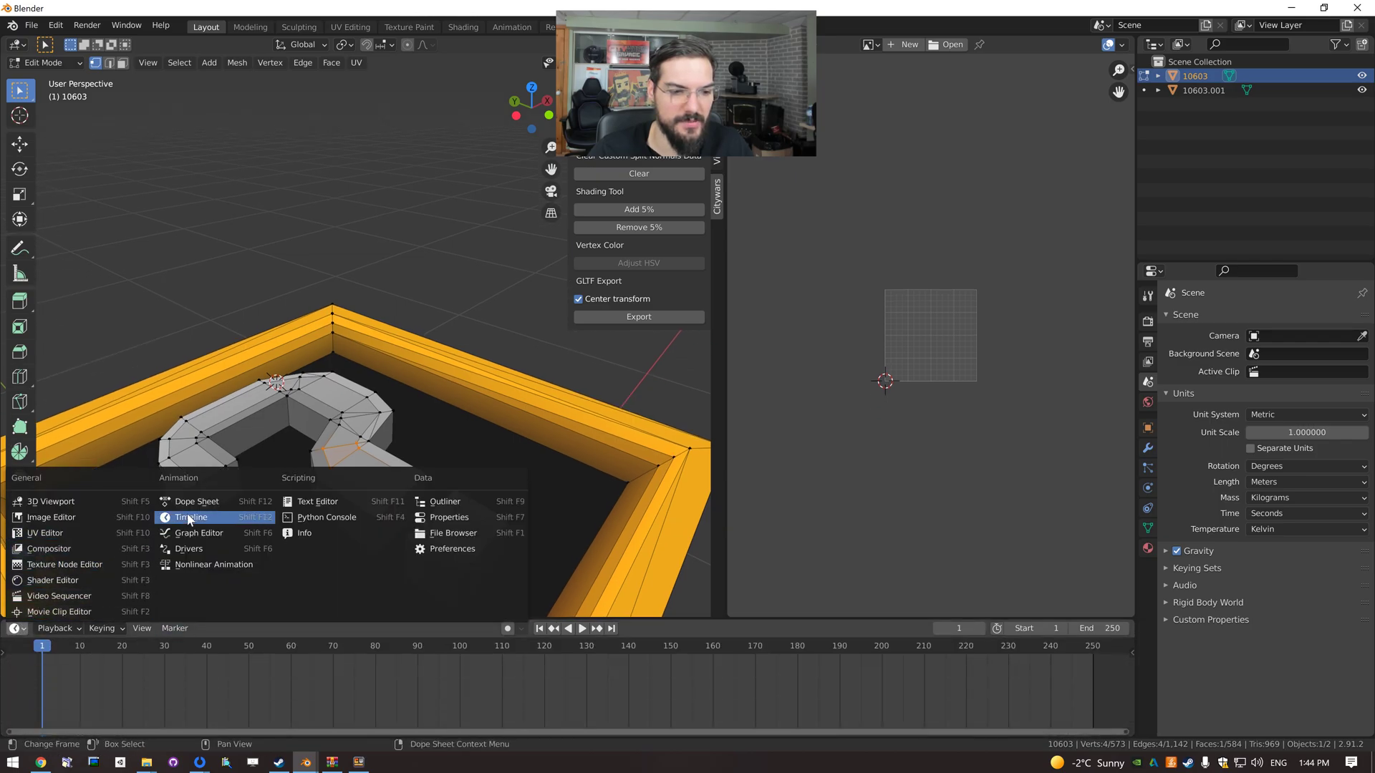
left_click(315, 502)
left_click(550, 628)
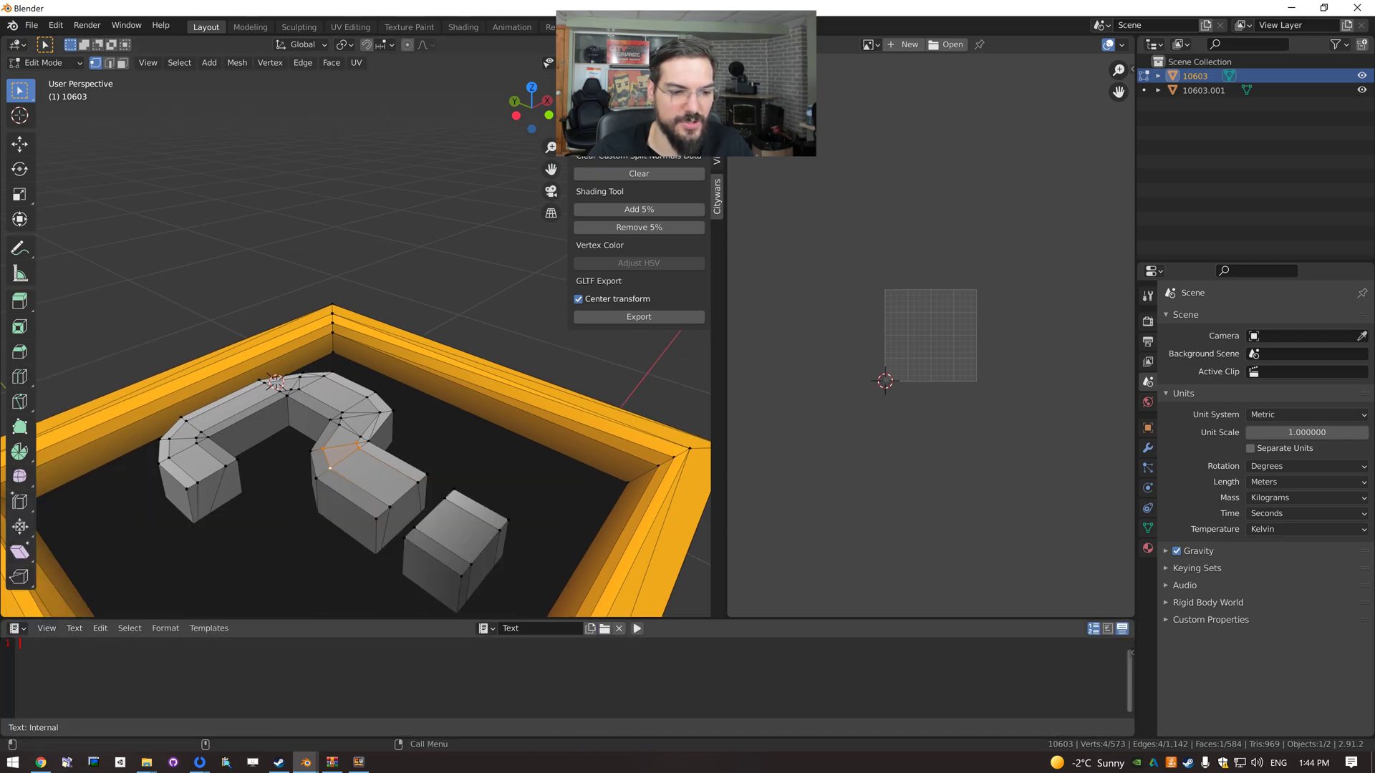
Write the shortcut notes "G Move", "R Rotate" and "S Scale" on three separate lines of the text block.
type("G Move")
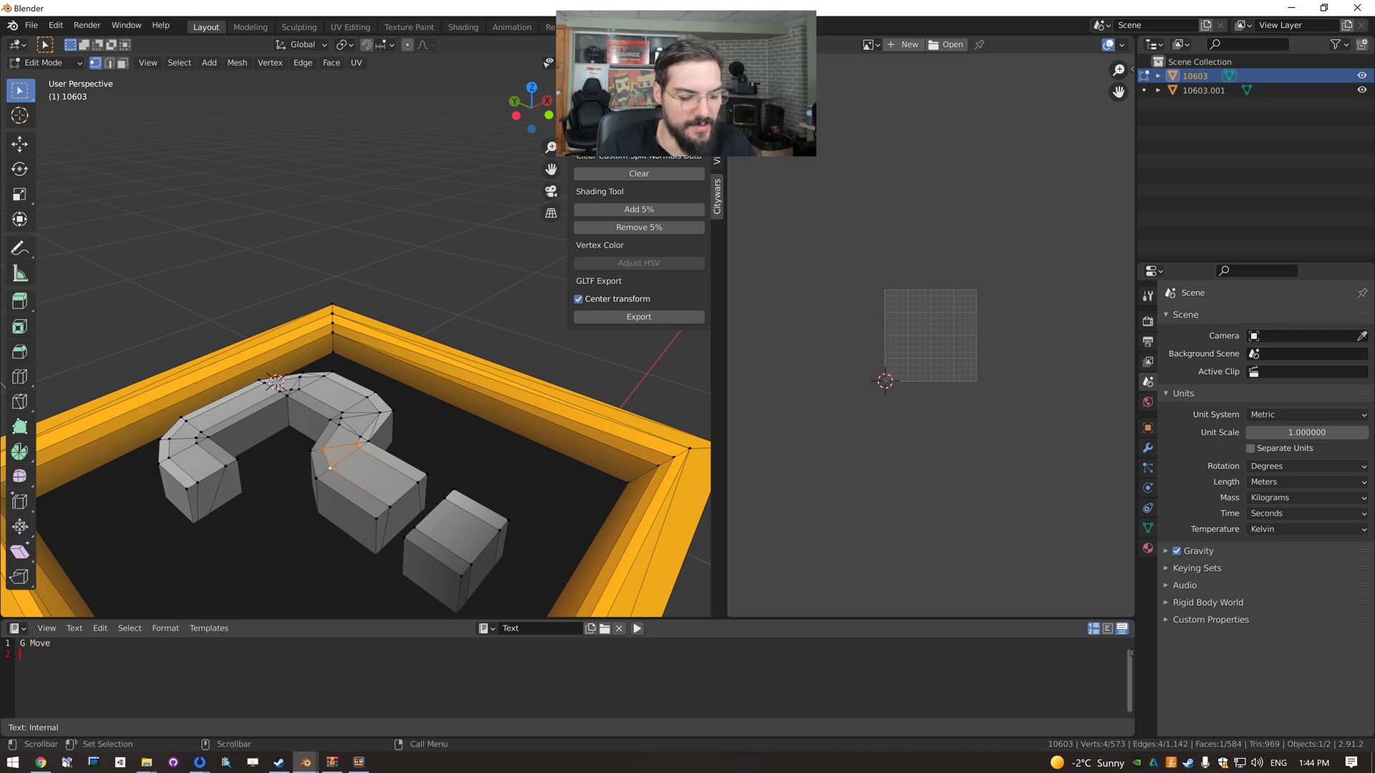
type(" R Ro")
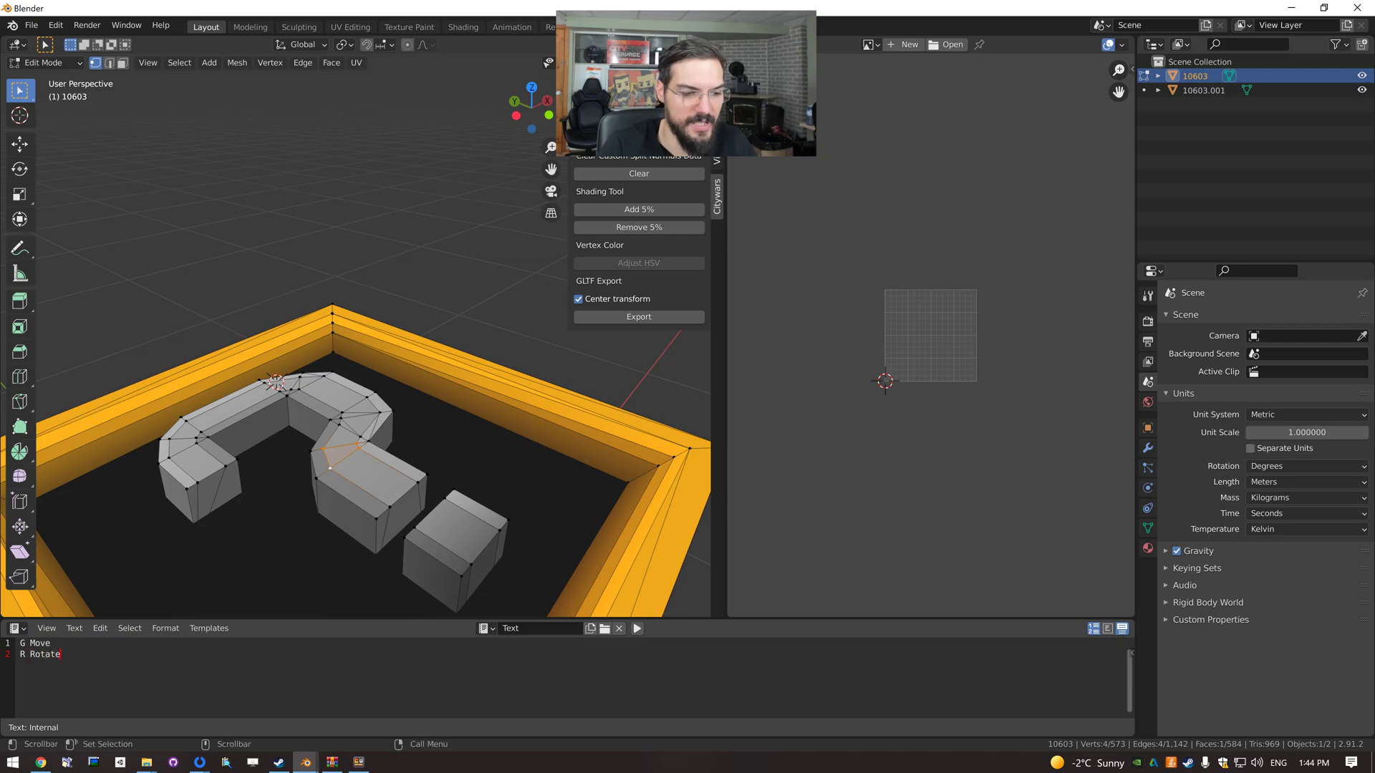
type("tate S Sc")
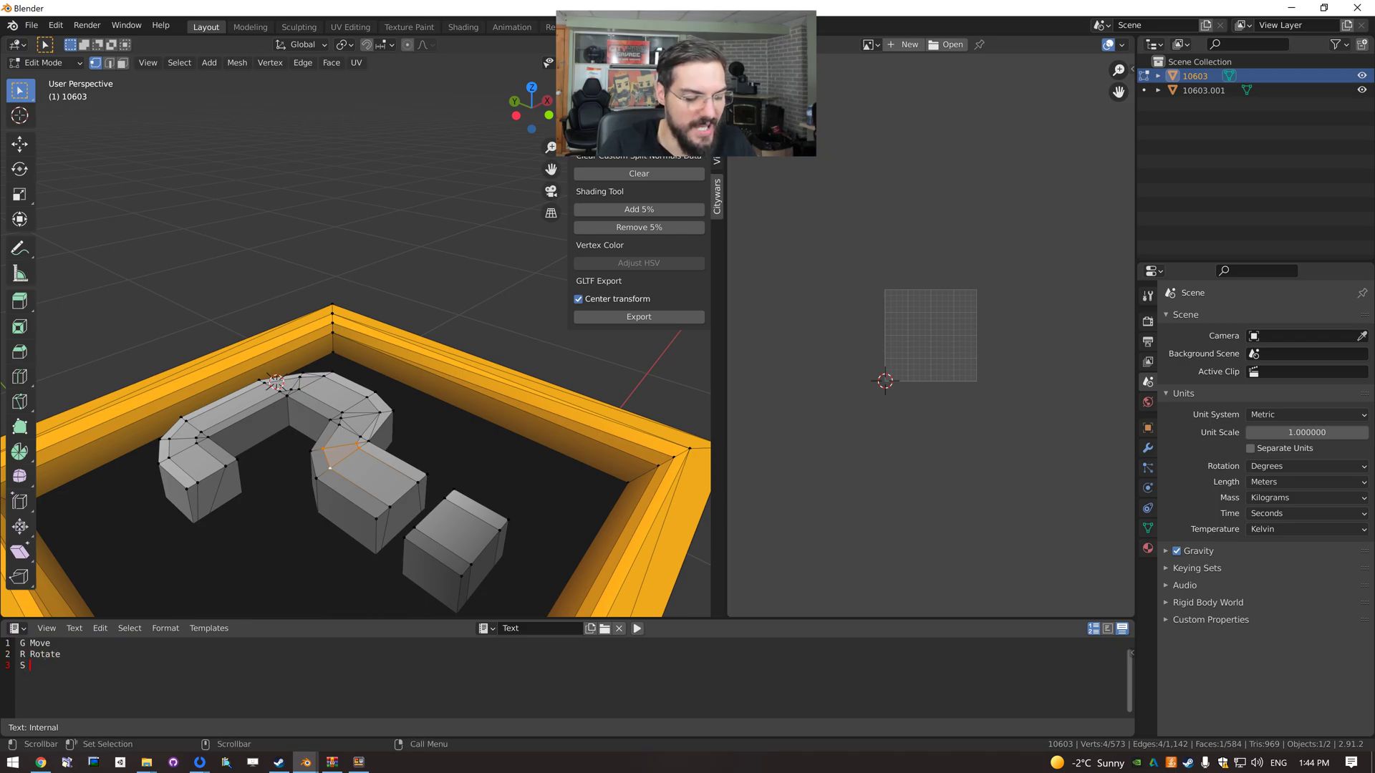
type("s")
right_click(413, 474)
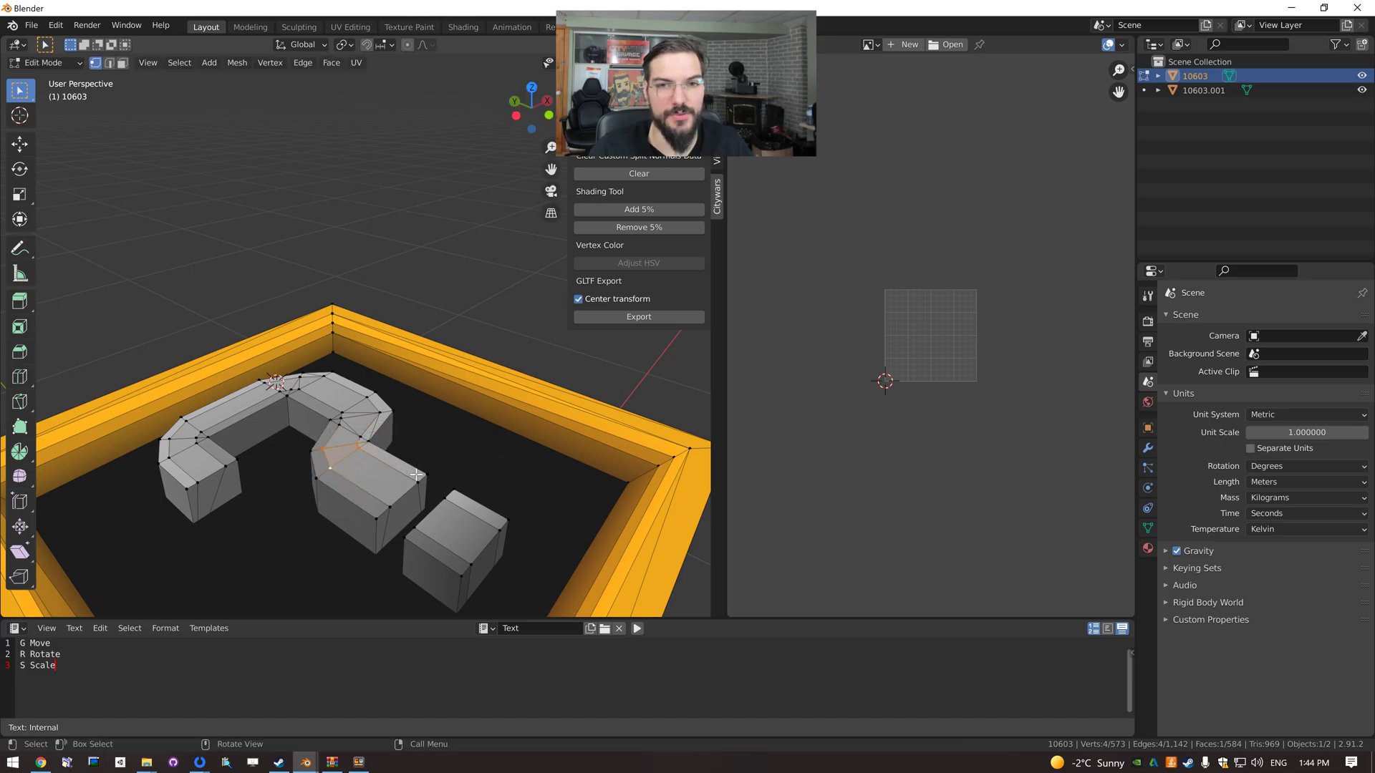
Shrink the Text Editor area to a thin strip to give the 3D viewport more room.
left_click_drag(469, 627, 466, 700)
middle_click_drag(439, 582, 419, 586)
scroll(419, 587, "down", 3)
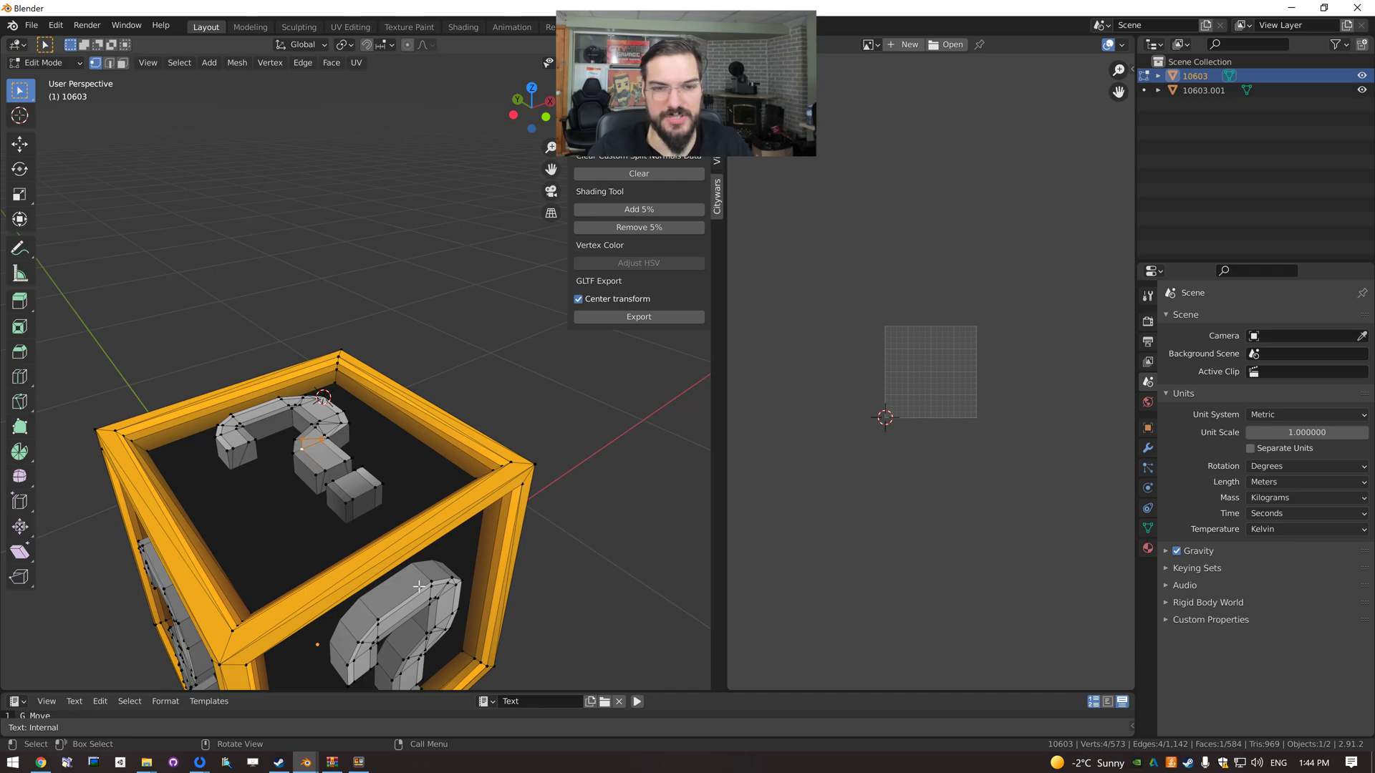
Select the whole question-mark block mesh and delete all its vertices.
middle_click_drag(304, 568, 334, 466)
left_click(320, 448)
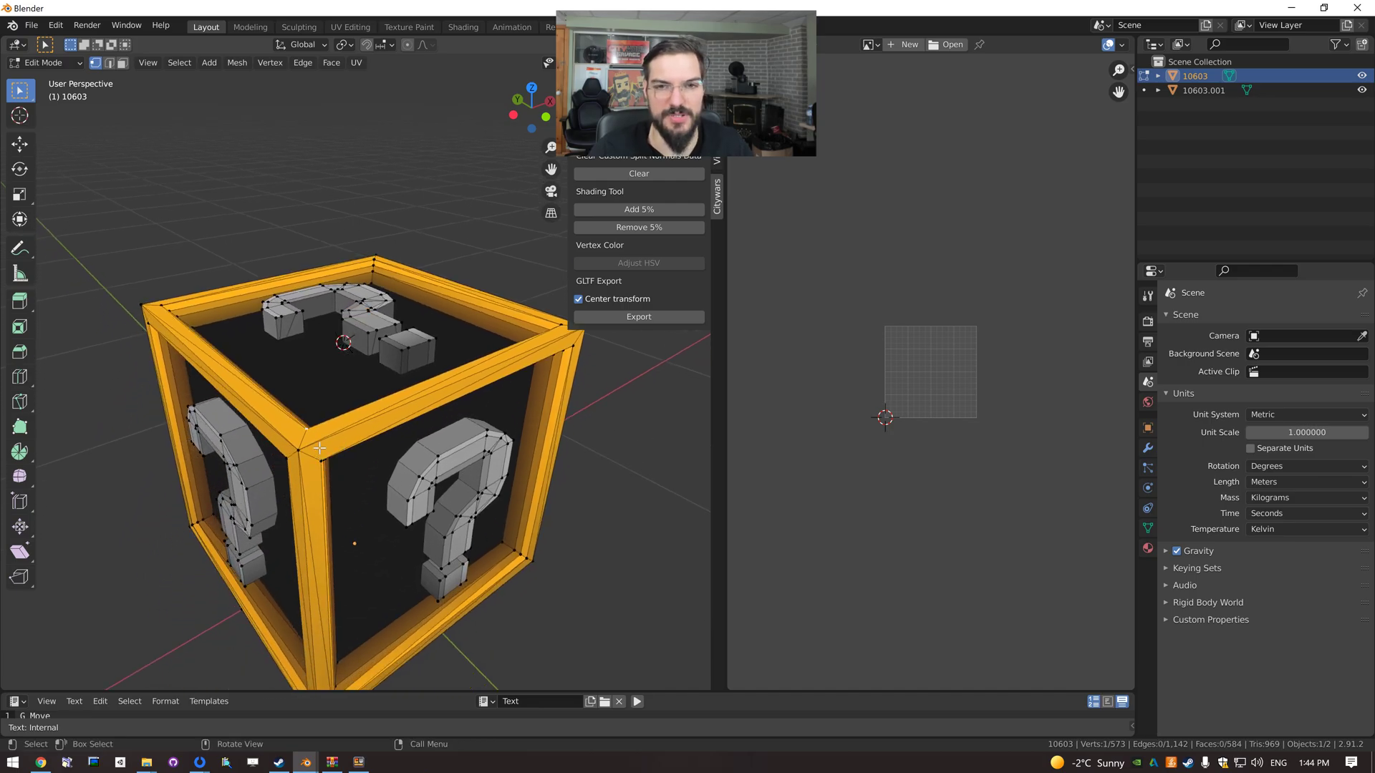
scroll(333, 443, "down", 3)
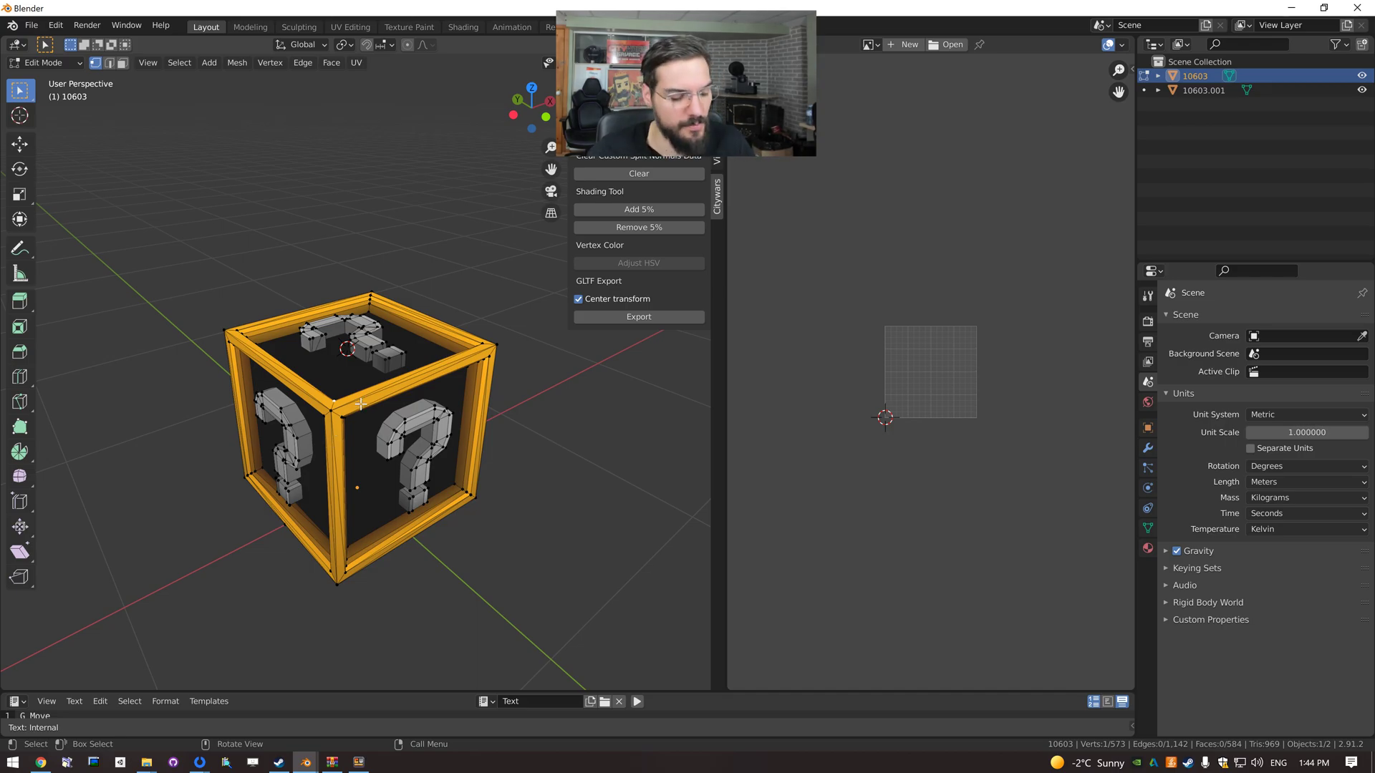
key("a")
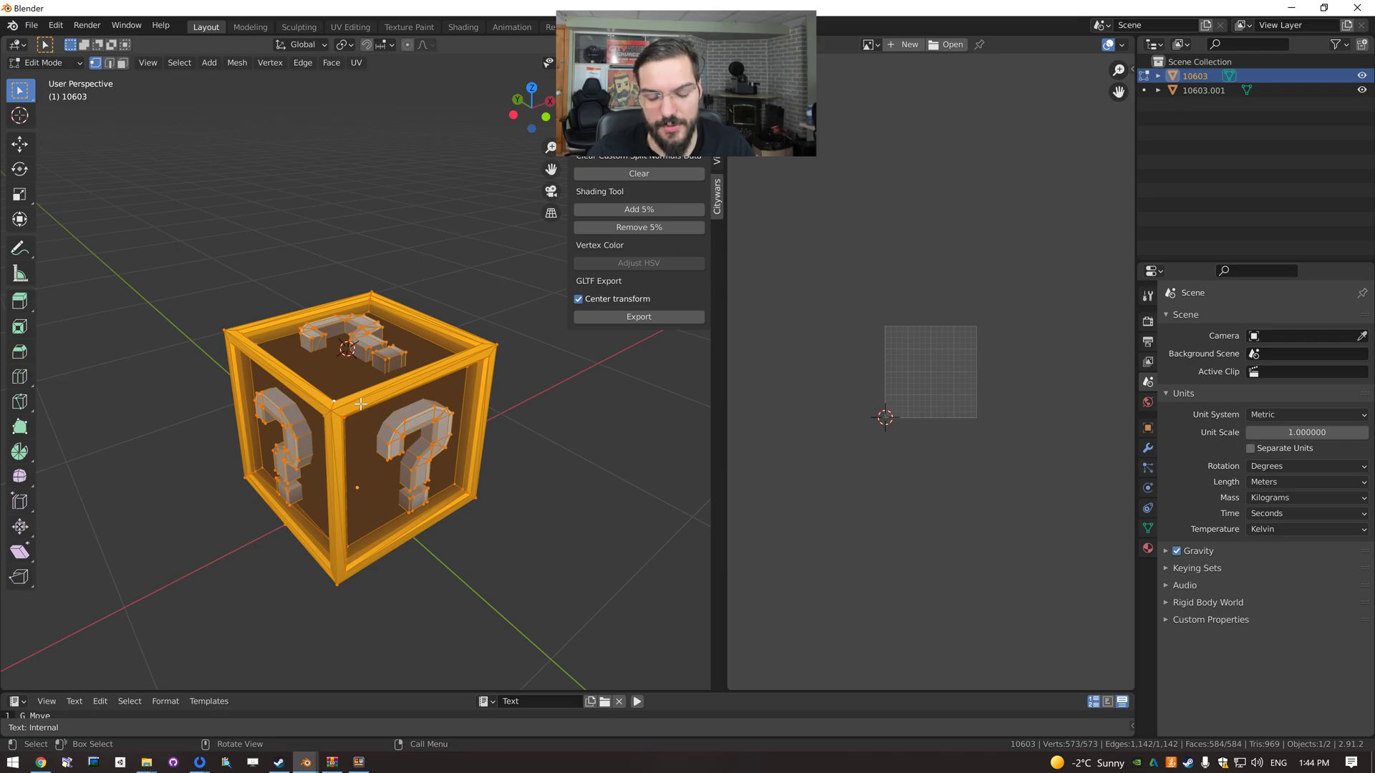
key("x")
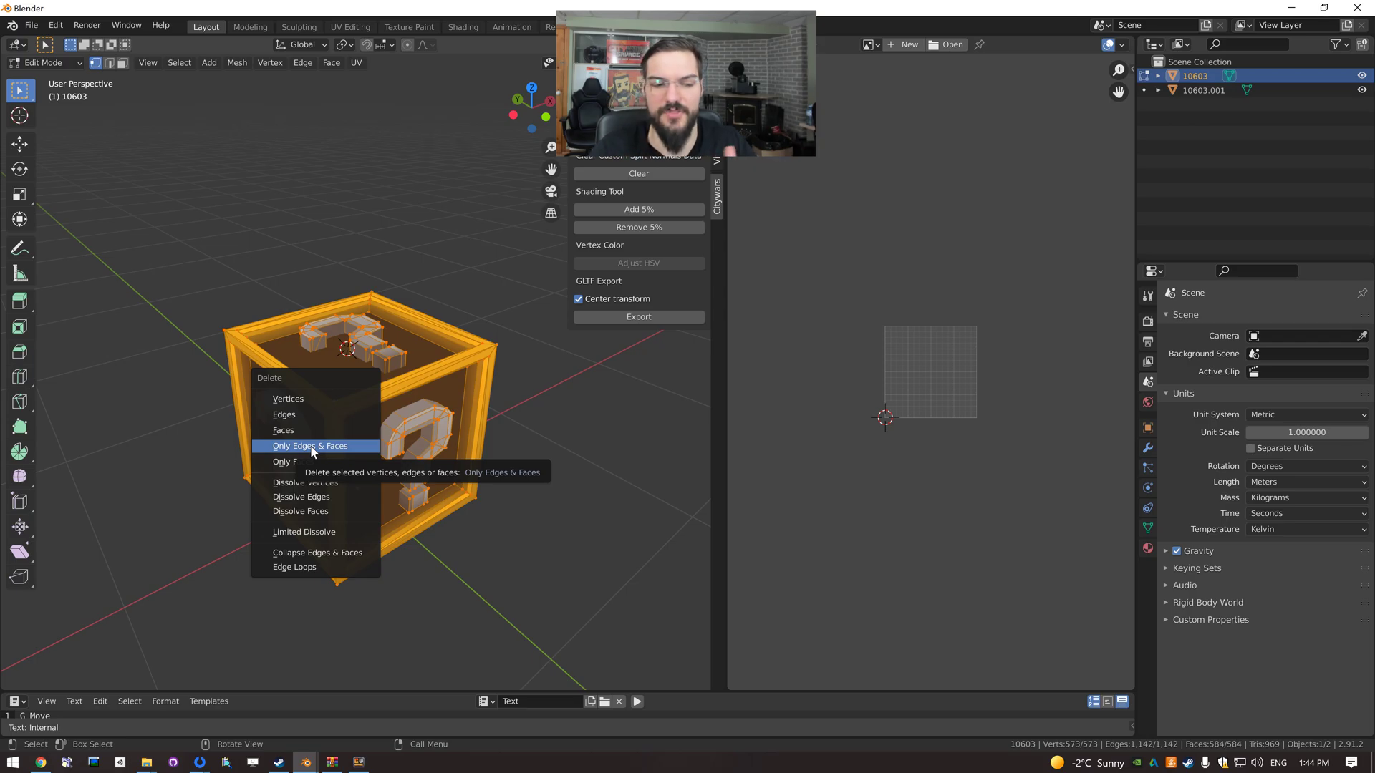
left_click(339, 402)
middle_click_drag(345, 409, 490, 488)
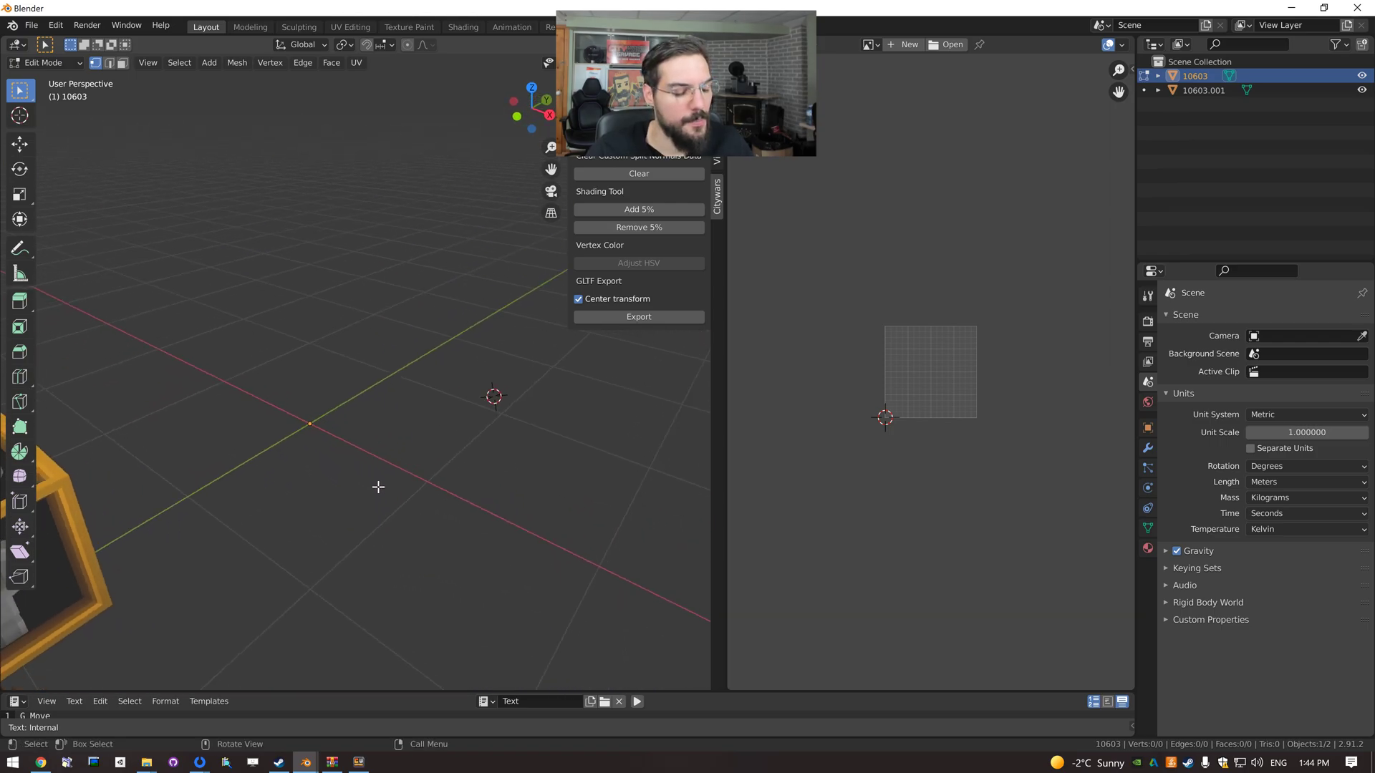
Try adding a cylinder at the 3D cursor with 114 vertices and a slightly smaller radius, and undo its creation.
key("shift+a")
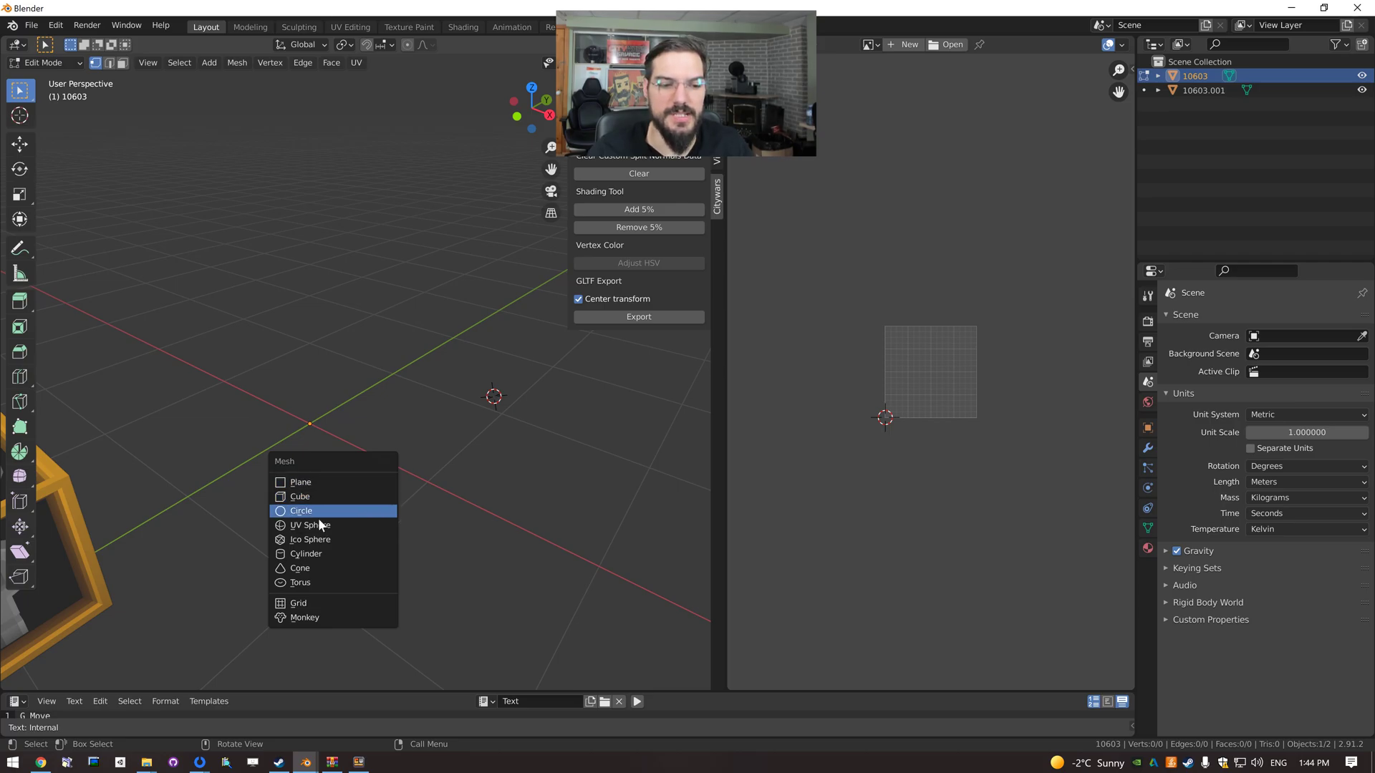
left_click(315, 559)
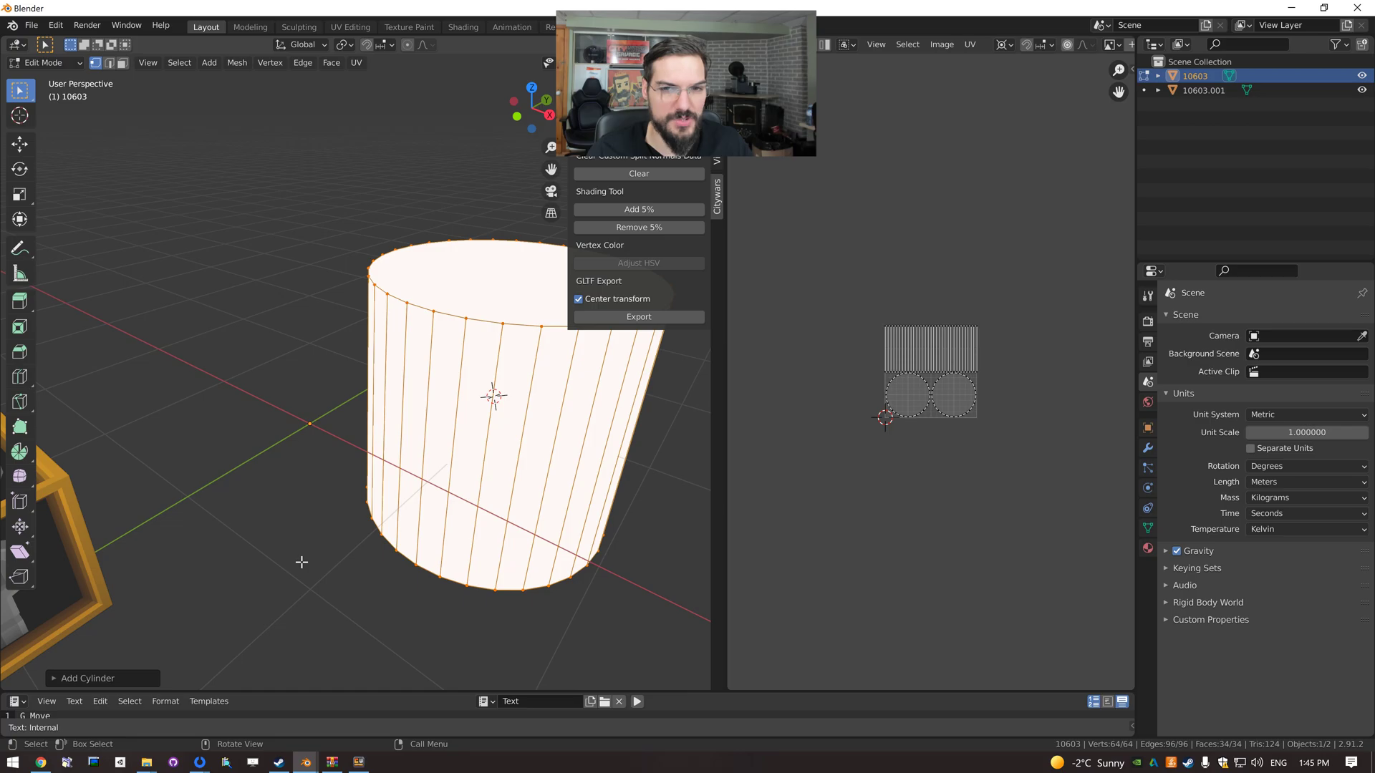
middle_click_drag(488, 484, 401, 483)
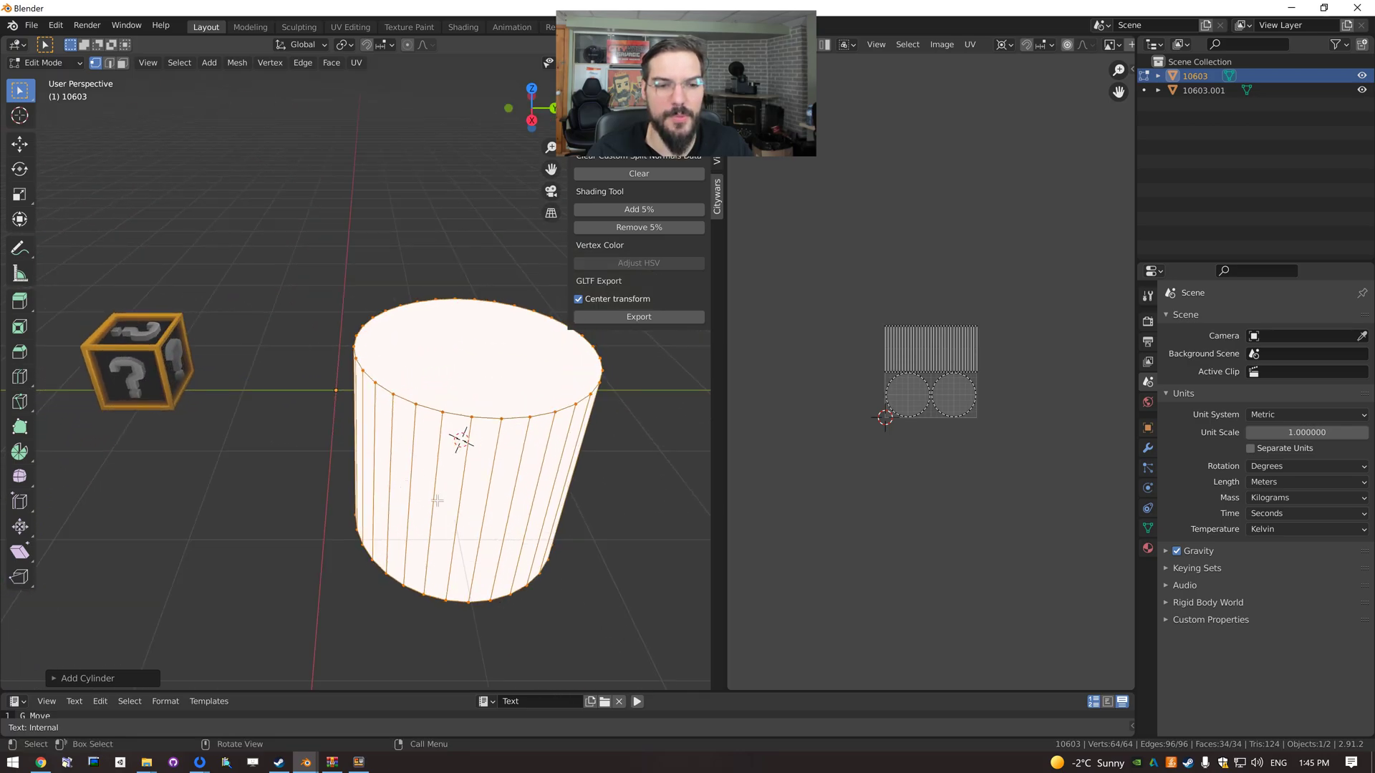
left_click(118, 676)
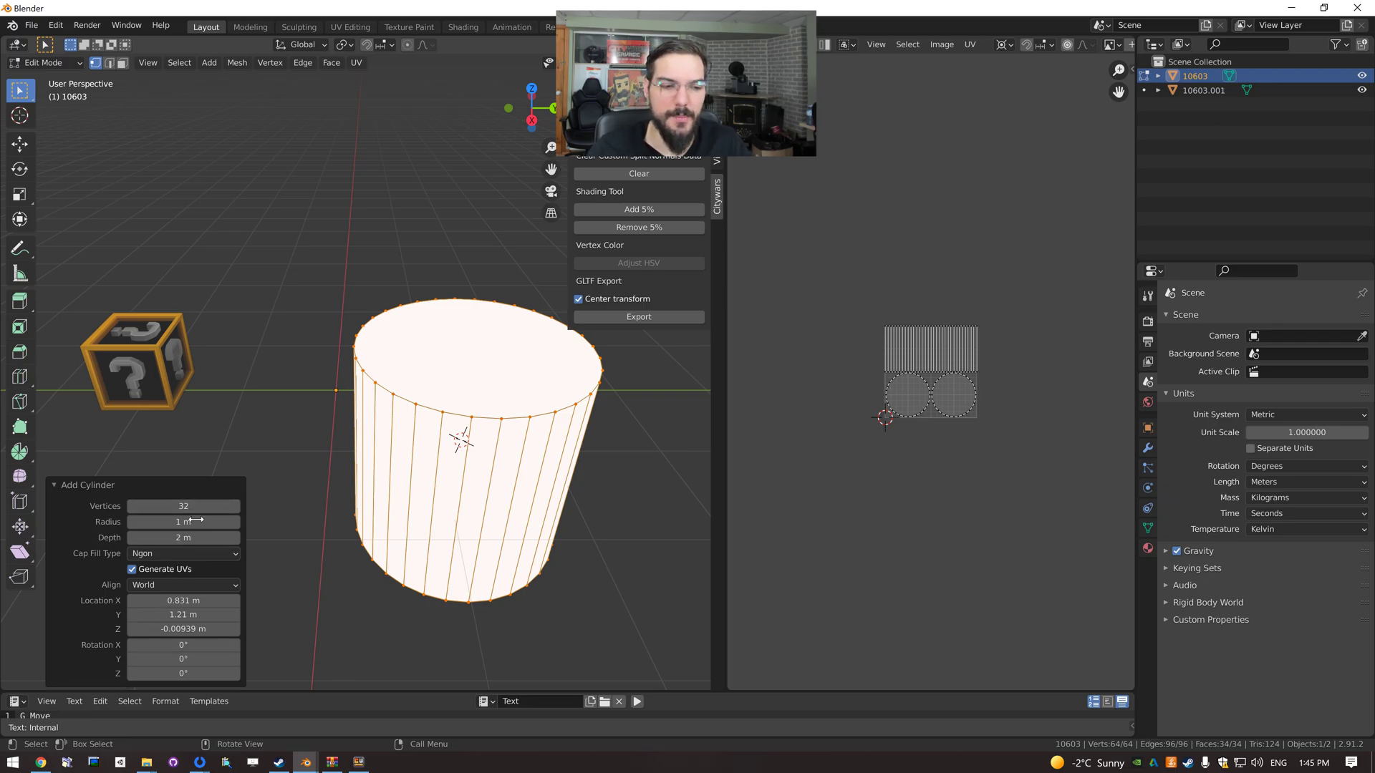
mouse_move(197, 509)
left_mouse_down()
mouse_move(241, 510)
mouse_move(172, 522)
mouse_move(188, 524)
left_mouse_up()
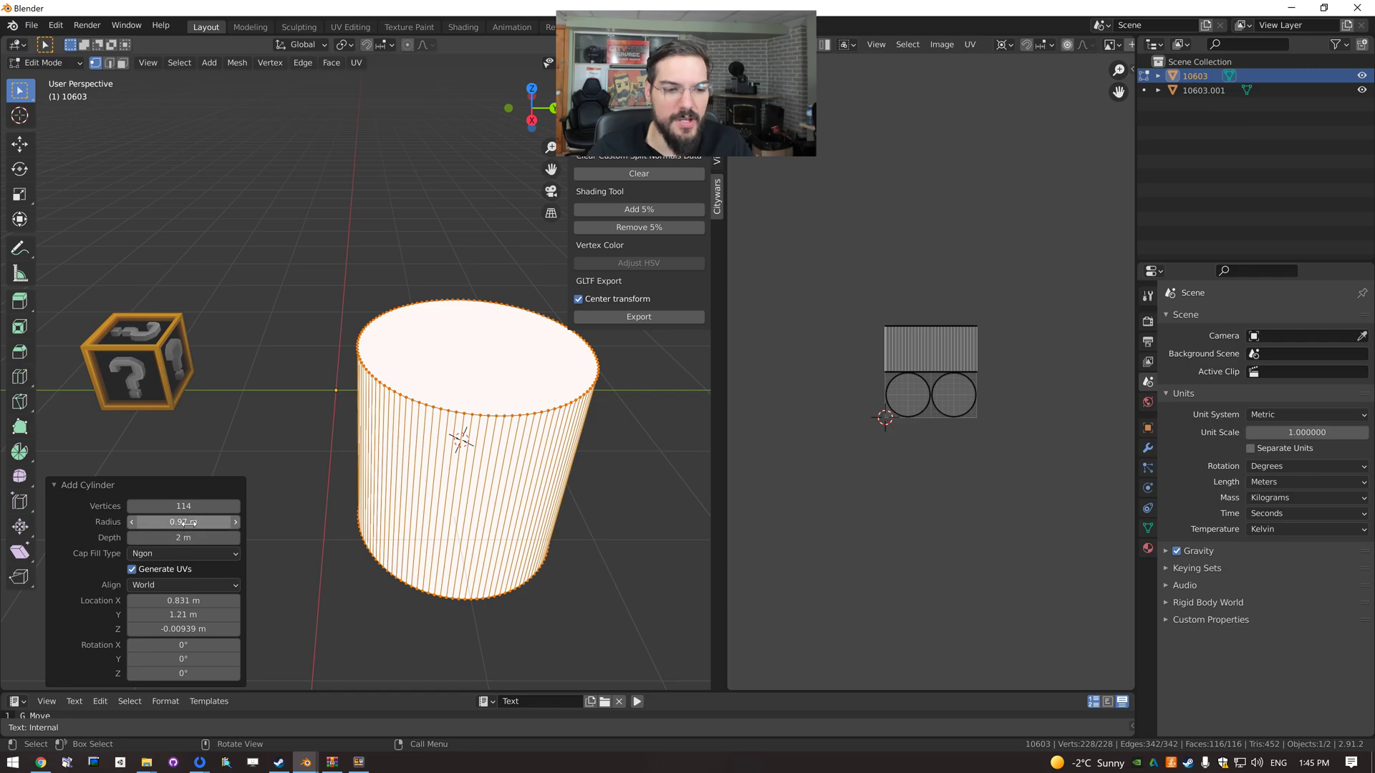
key("ctrl+z")
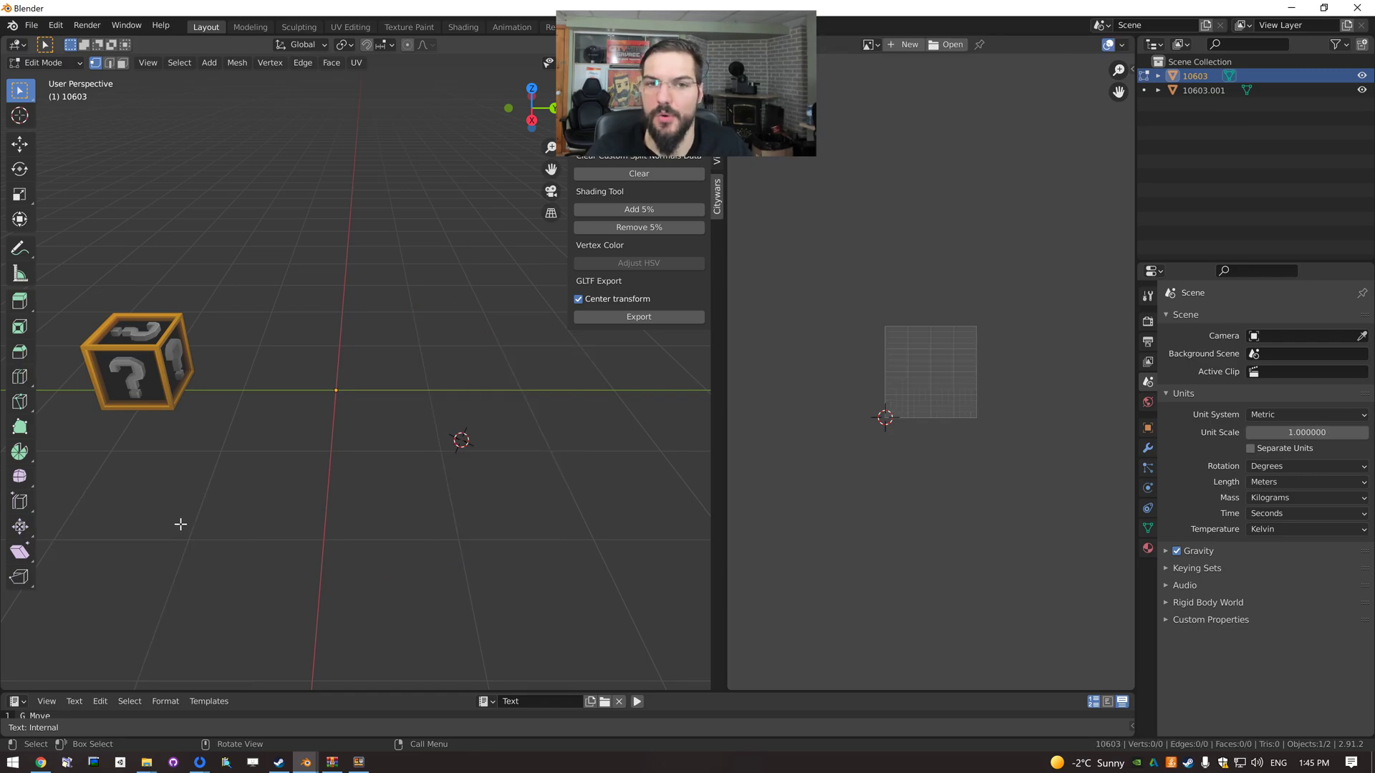
Add a cube at the 3D cursor with the default settings and inspect it from several angles.
key("shift+a")
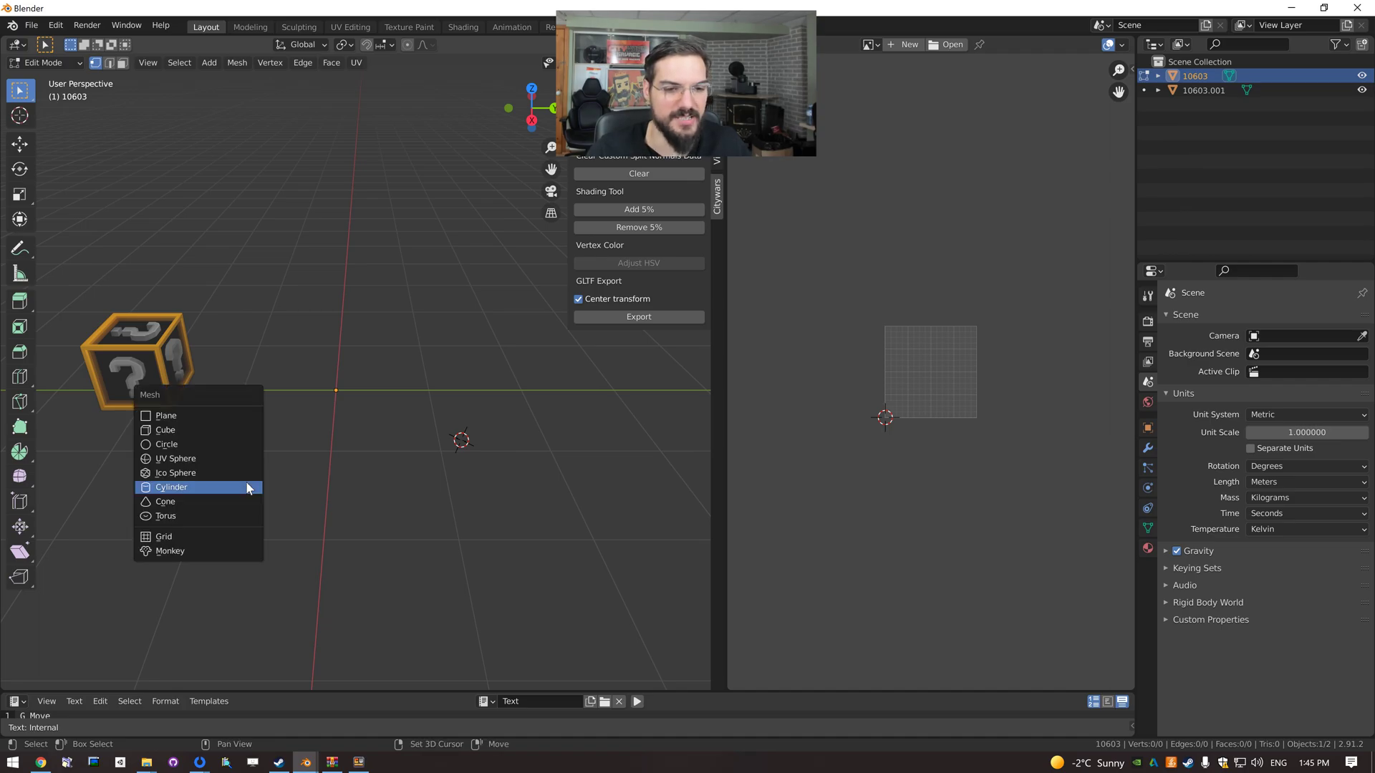
left_click(227, 429)
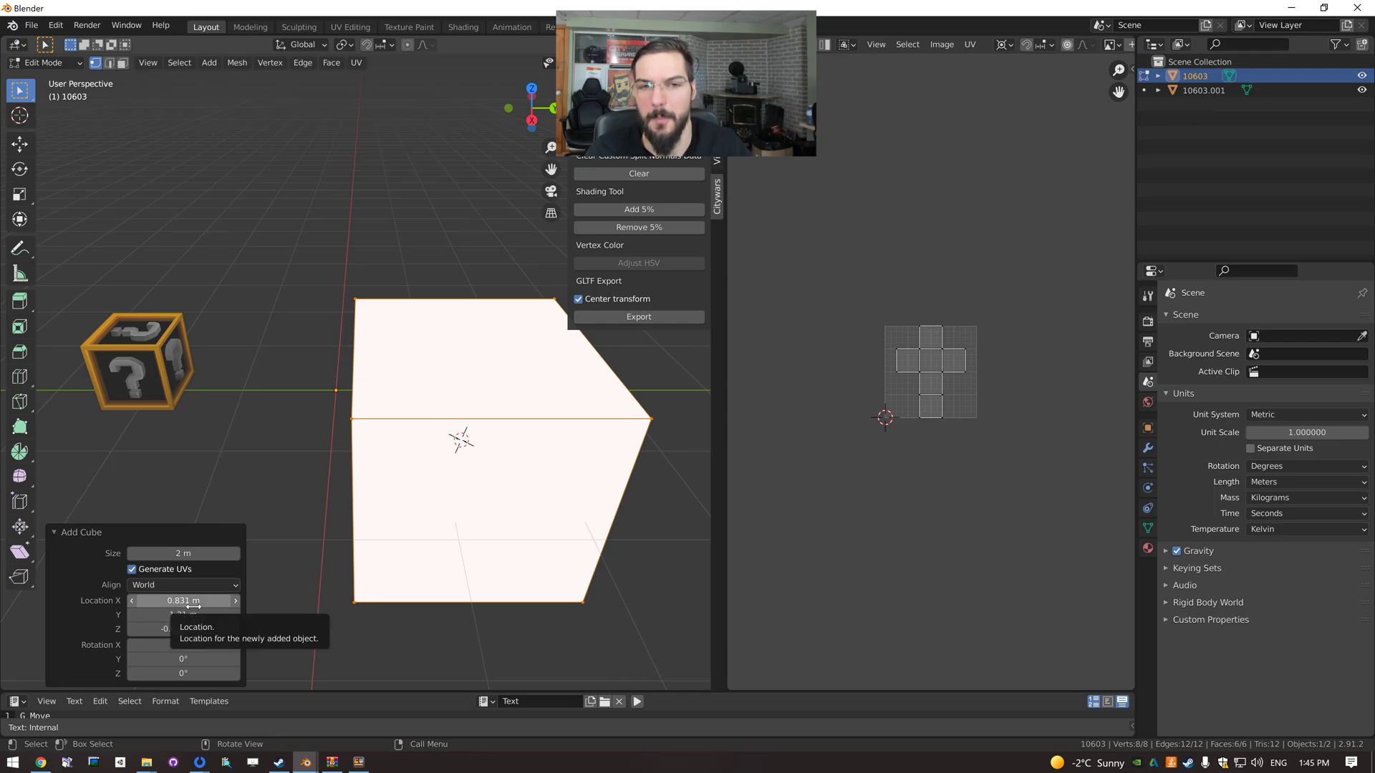
left_click(83, 534)
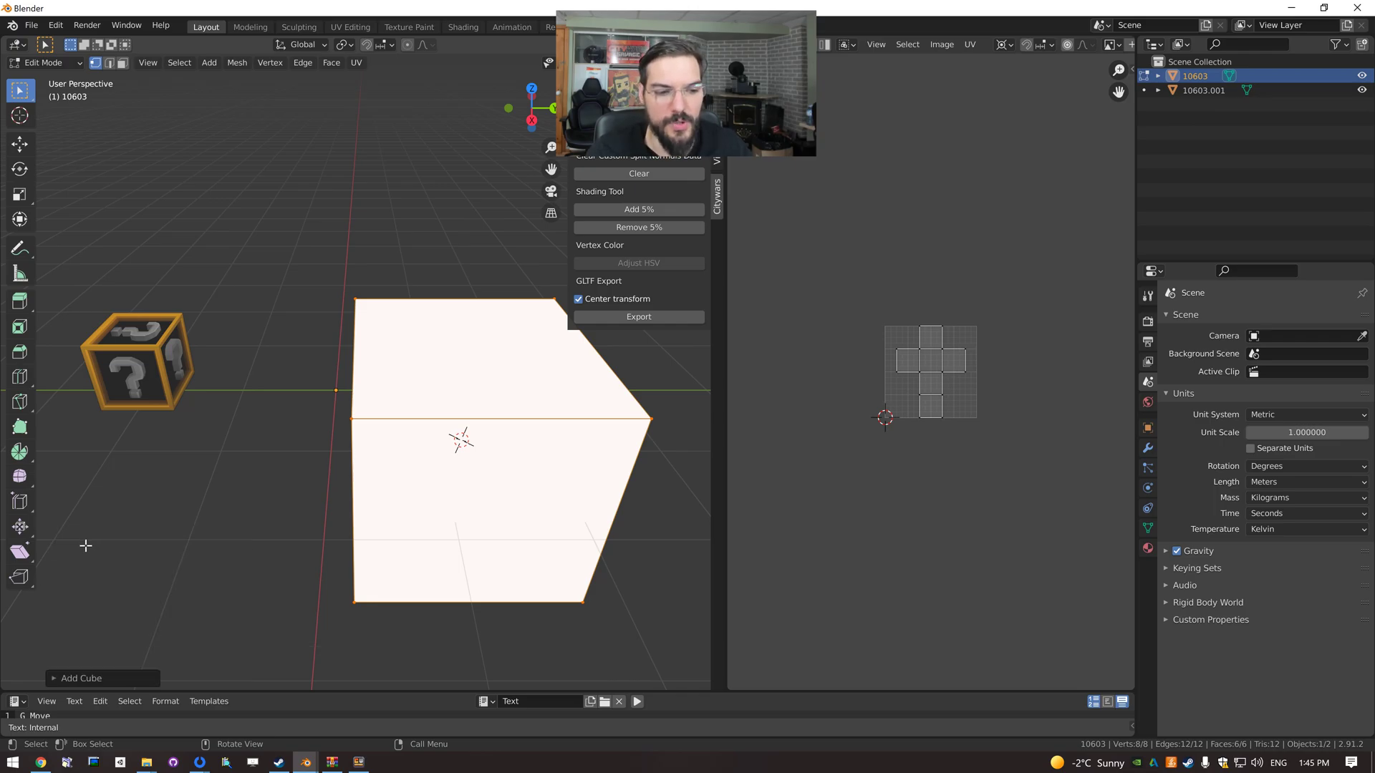
middle_click_drag(278, 485, 307, 494)
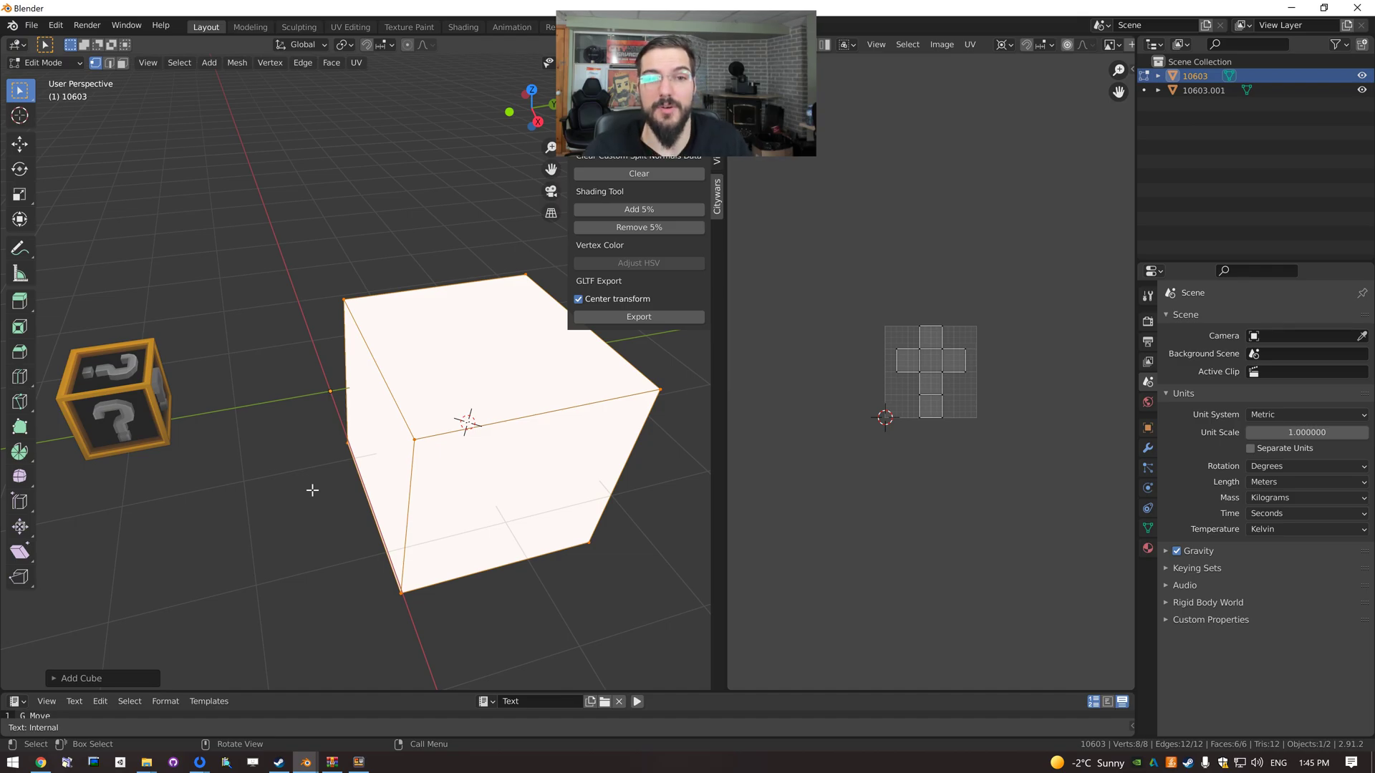
middle_click_drag(455, 498, 392, 490)
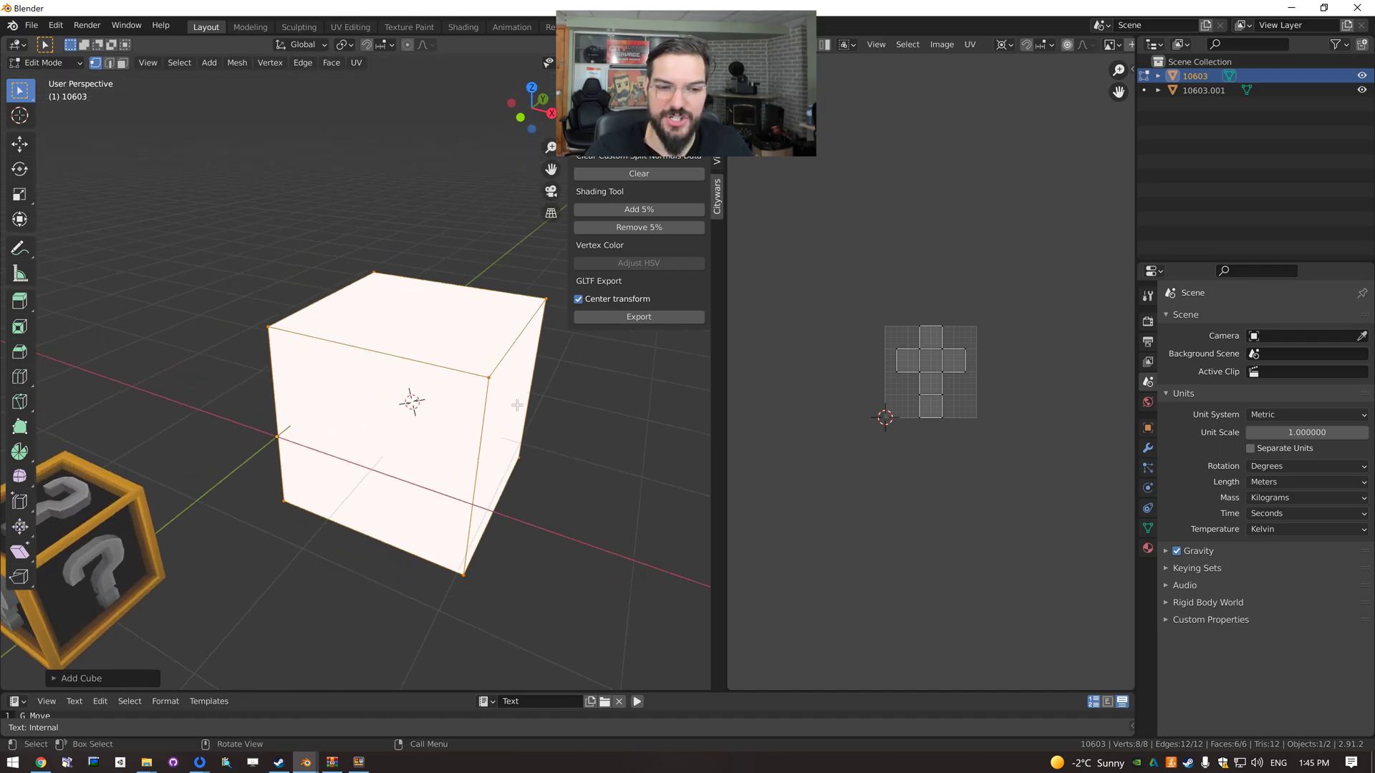
scroll(501, 422, "up", 5)
scroll(481, 449, "down", 4)
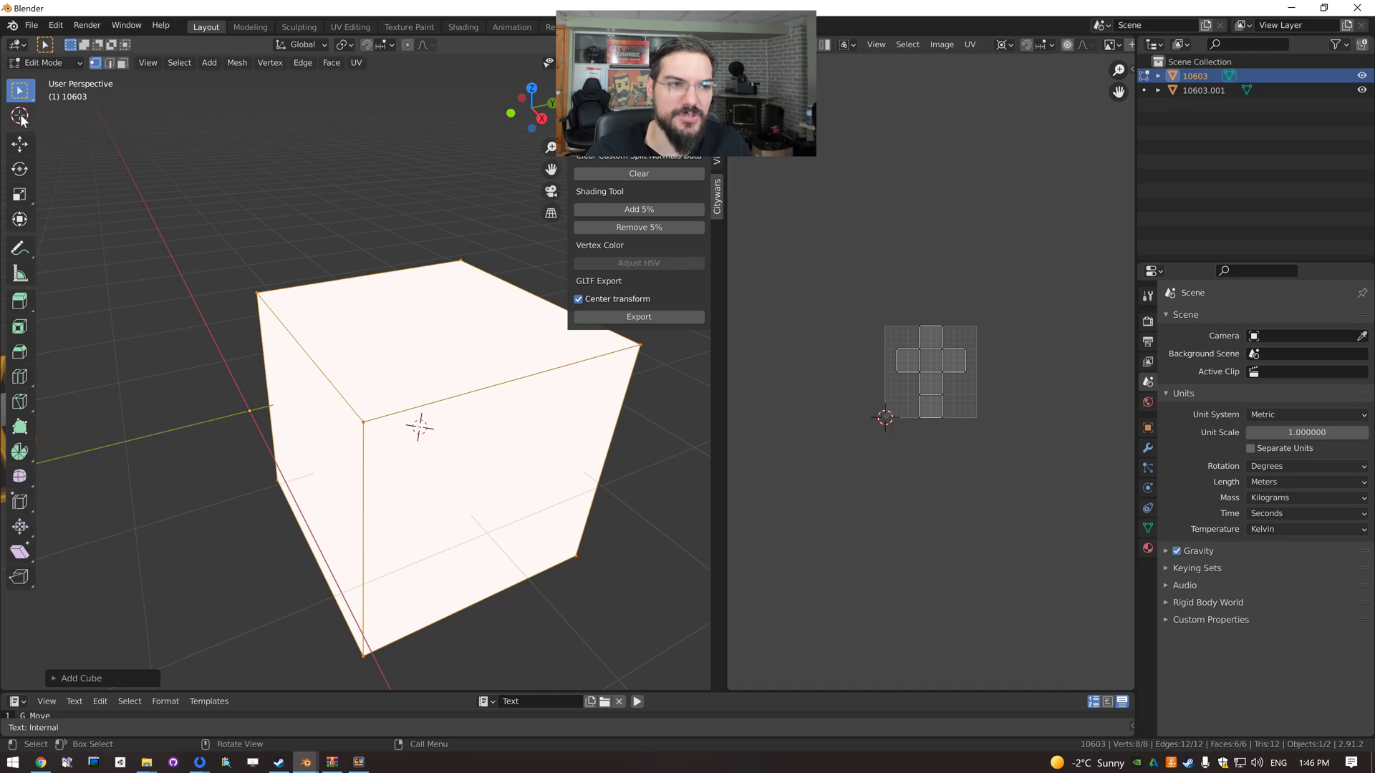
Place the 3D cursor on the empty grid beside the cube's lower corner using the Cursor tool.
left_click(20, 116)
left_click(270, 253)
left_click_drag(153, 293, 244, 560)
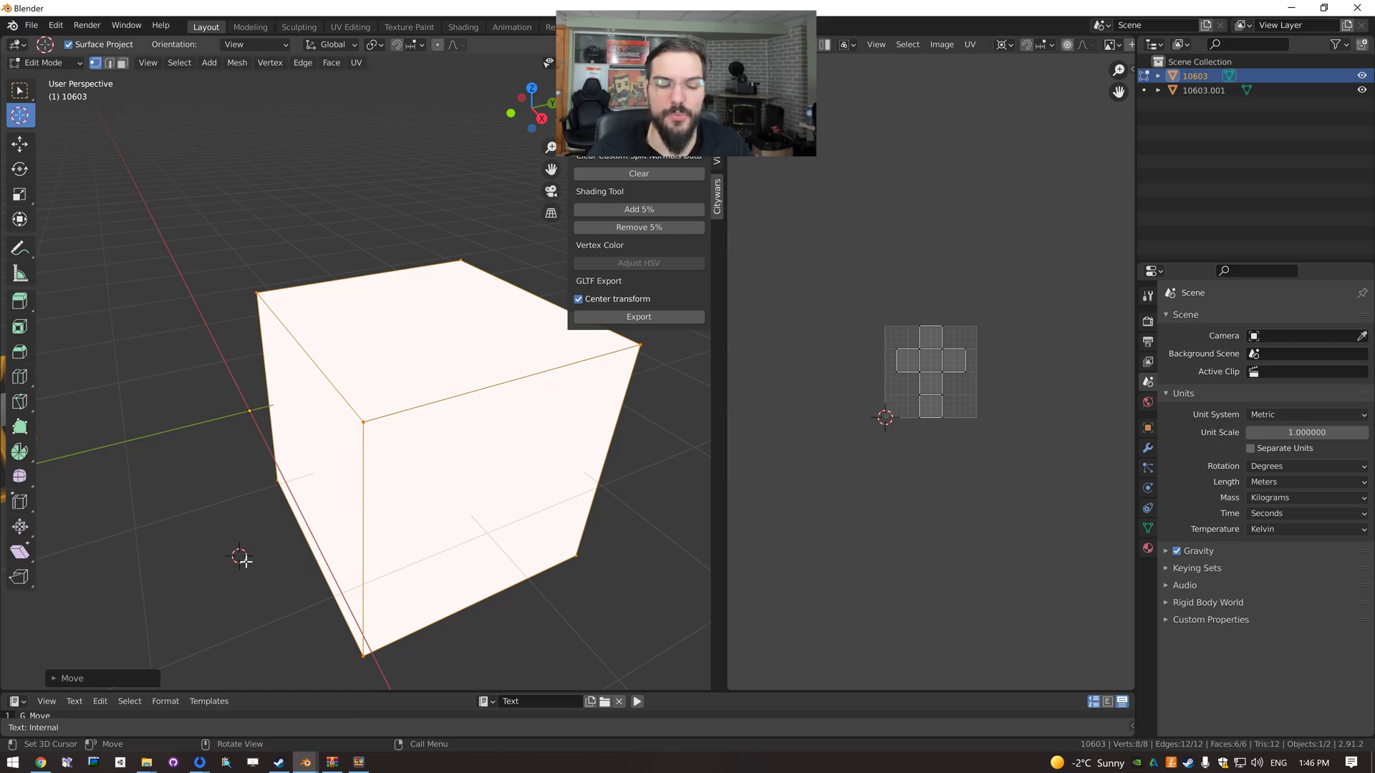
Set the transform pivot point to Median Point and try rotating the cube about 388° in the view plane.
left_click(371, 46)
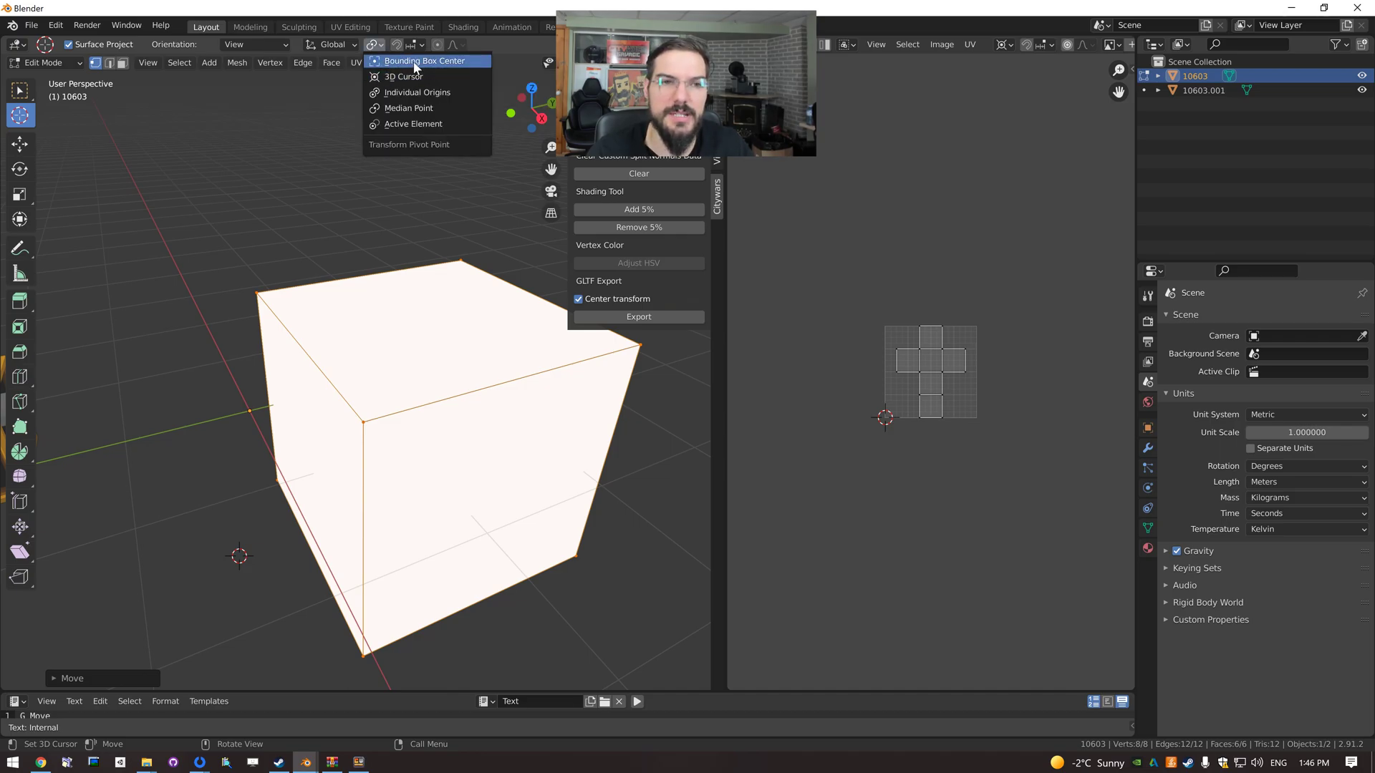
left_click(427, 109)
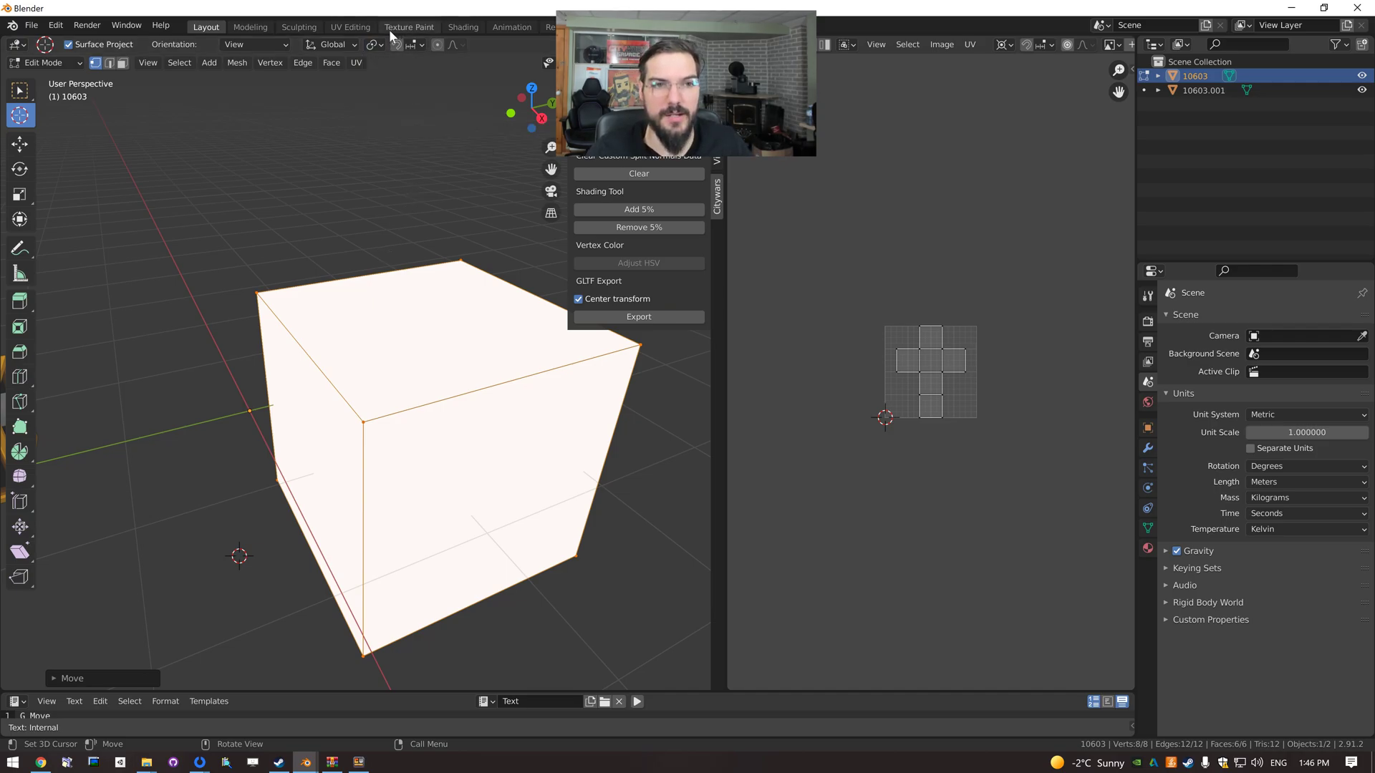
left_click(374, 44)
left_click(405, 109)
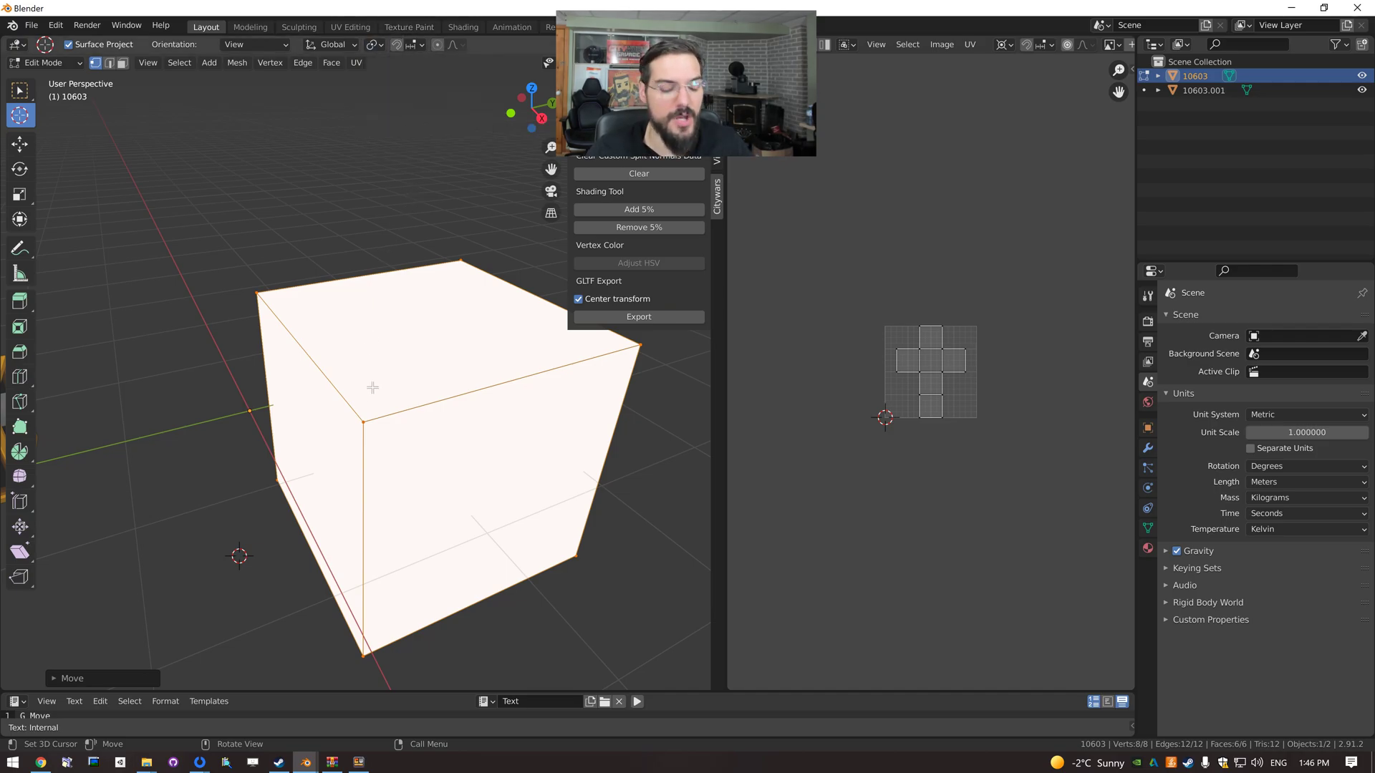
key("r")
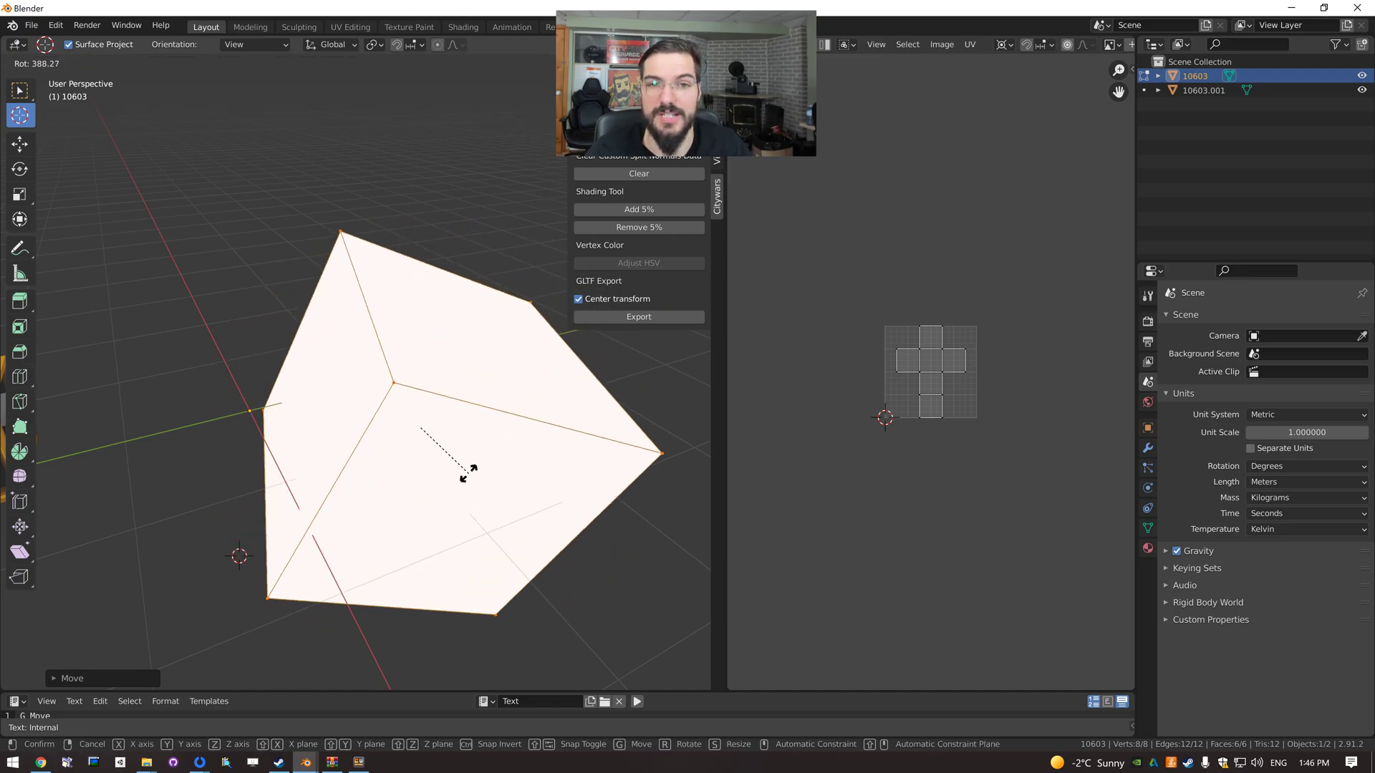
key("Escape")
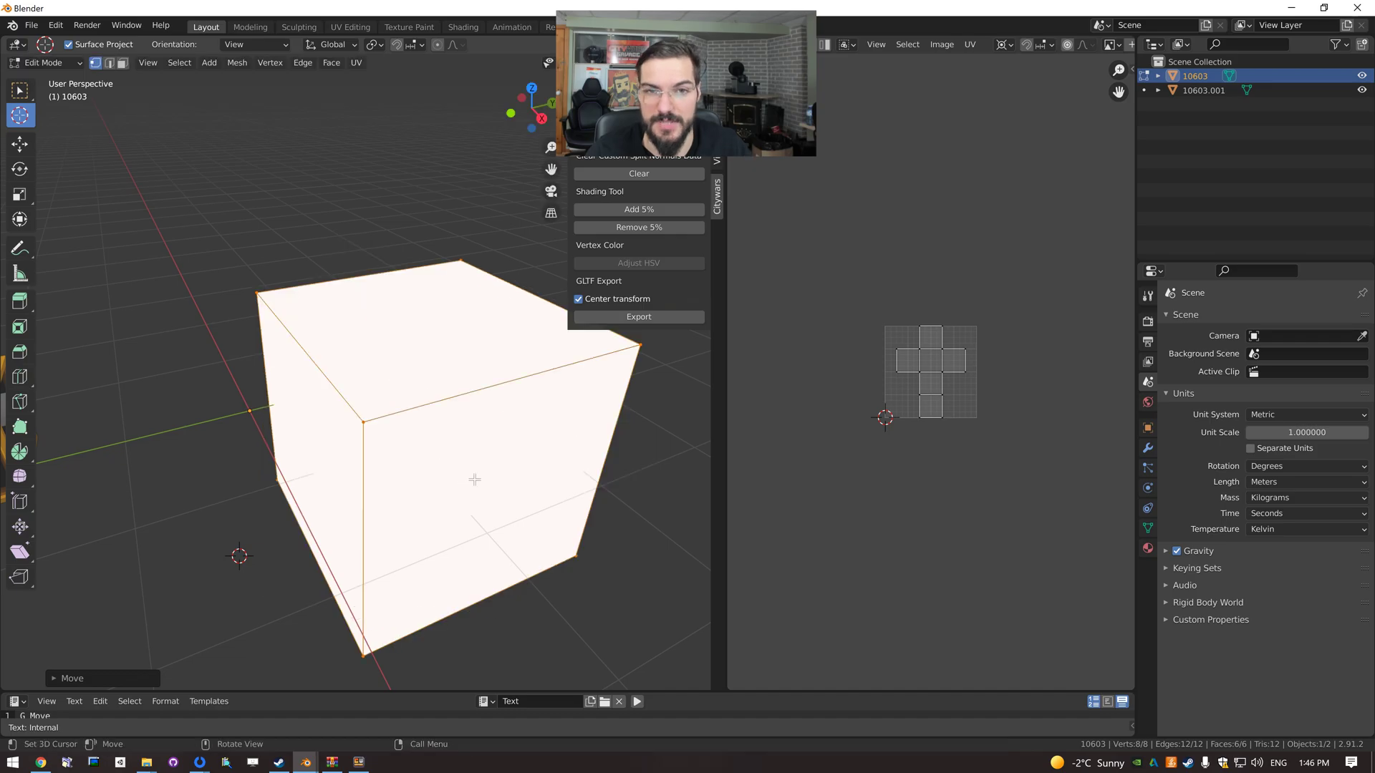
Set the transform pivot point to 3D Cursor, and try rotating the cube about -34° and scaling it uniformly to about 2.06.
left_click(373, 45)
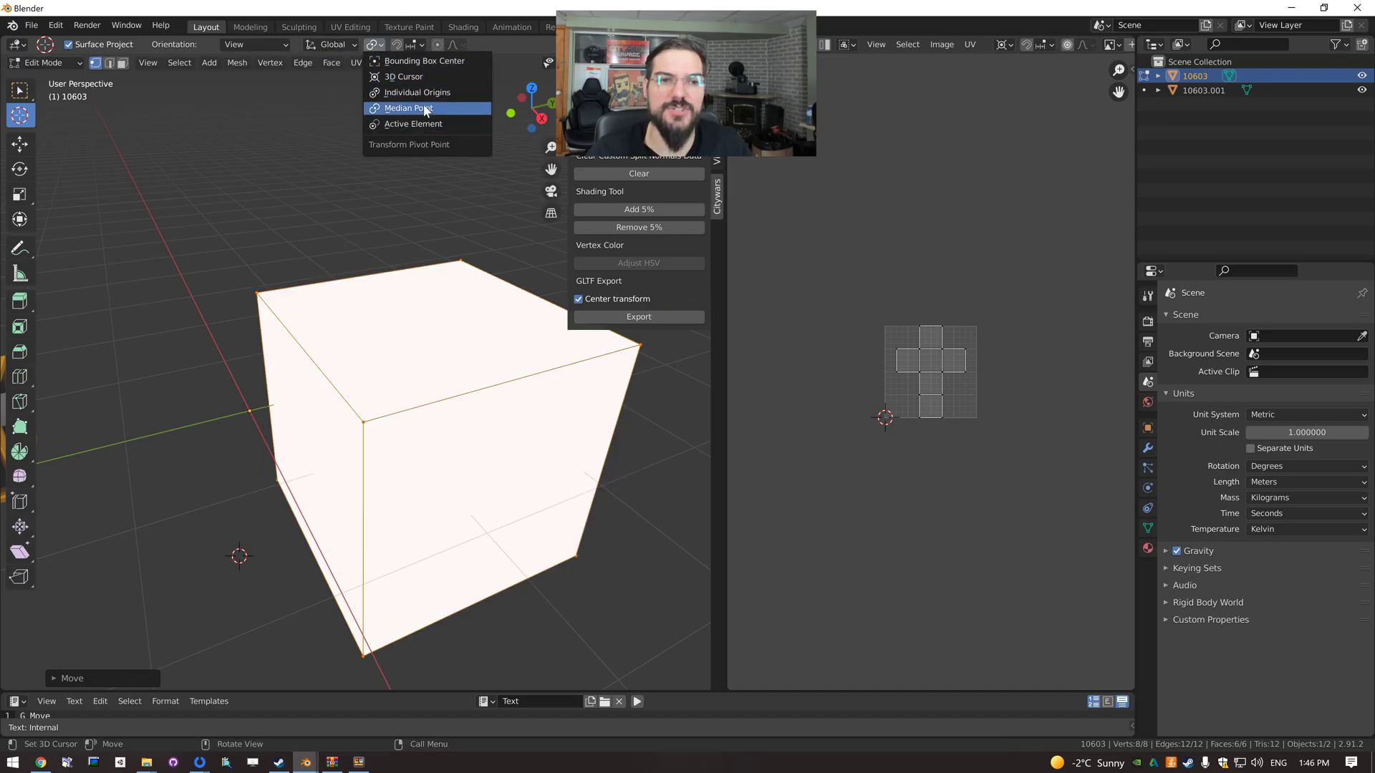
left_click(419, 79)
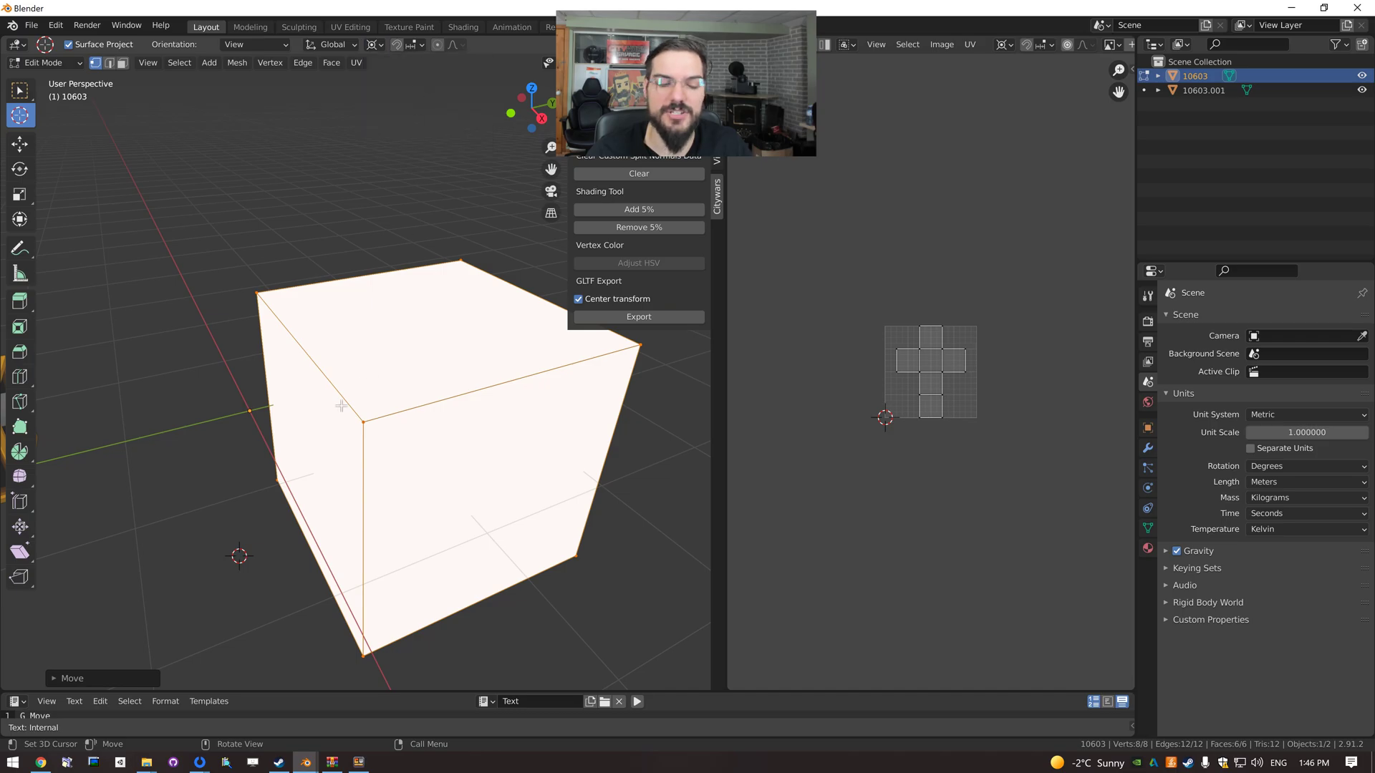
key("r")
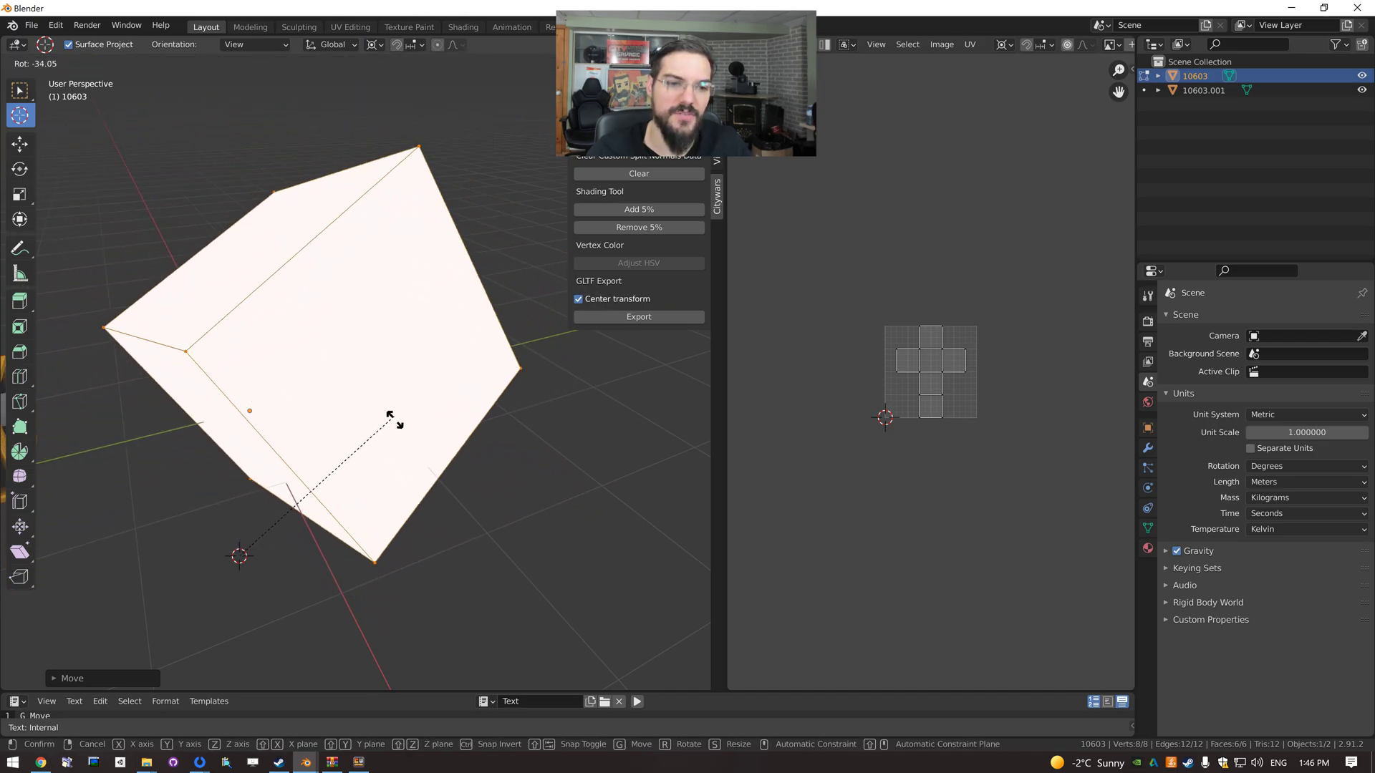
left_click(407, 500)
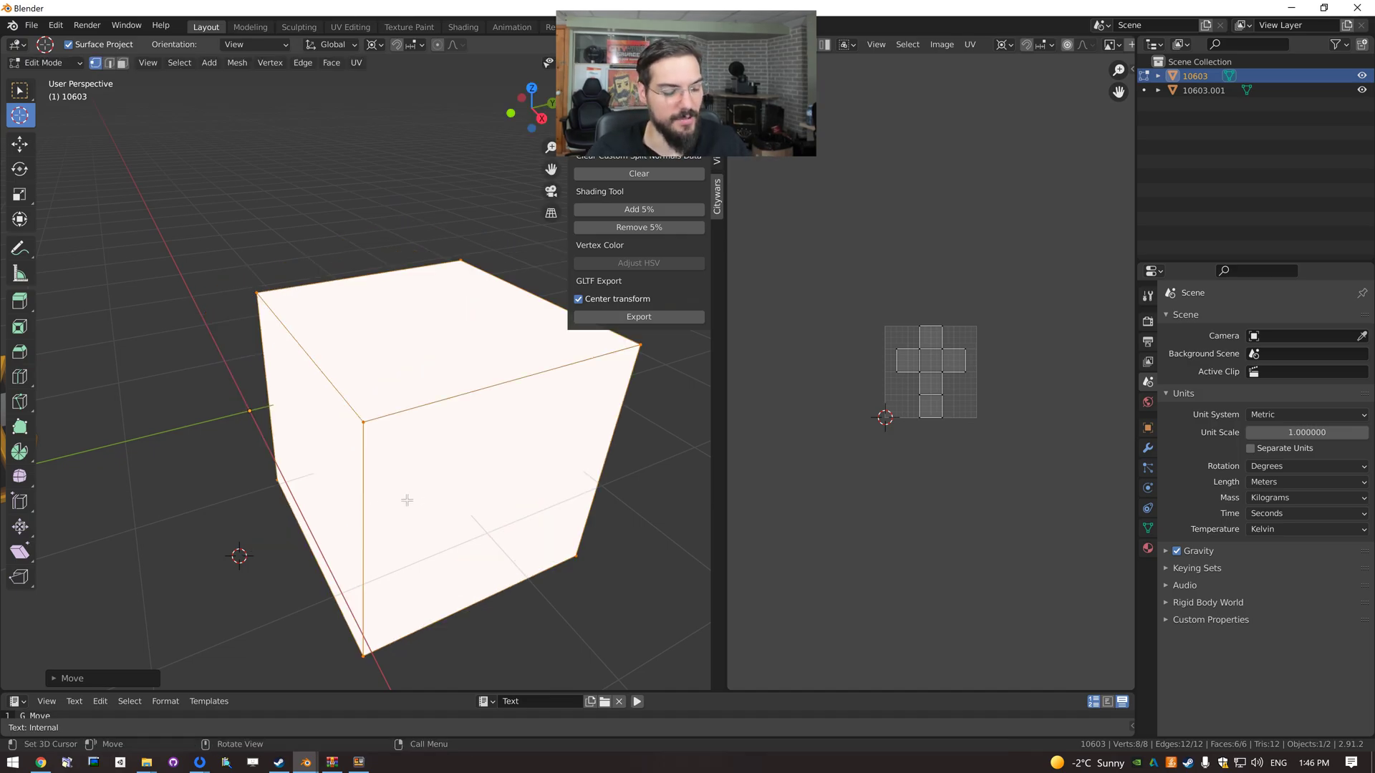
key("s")
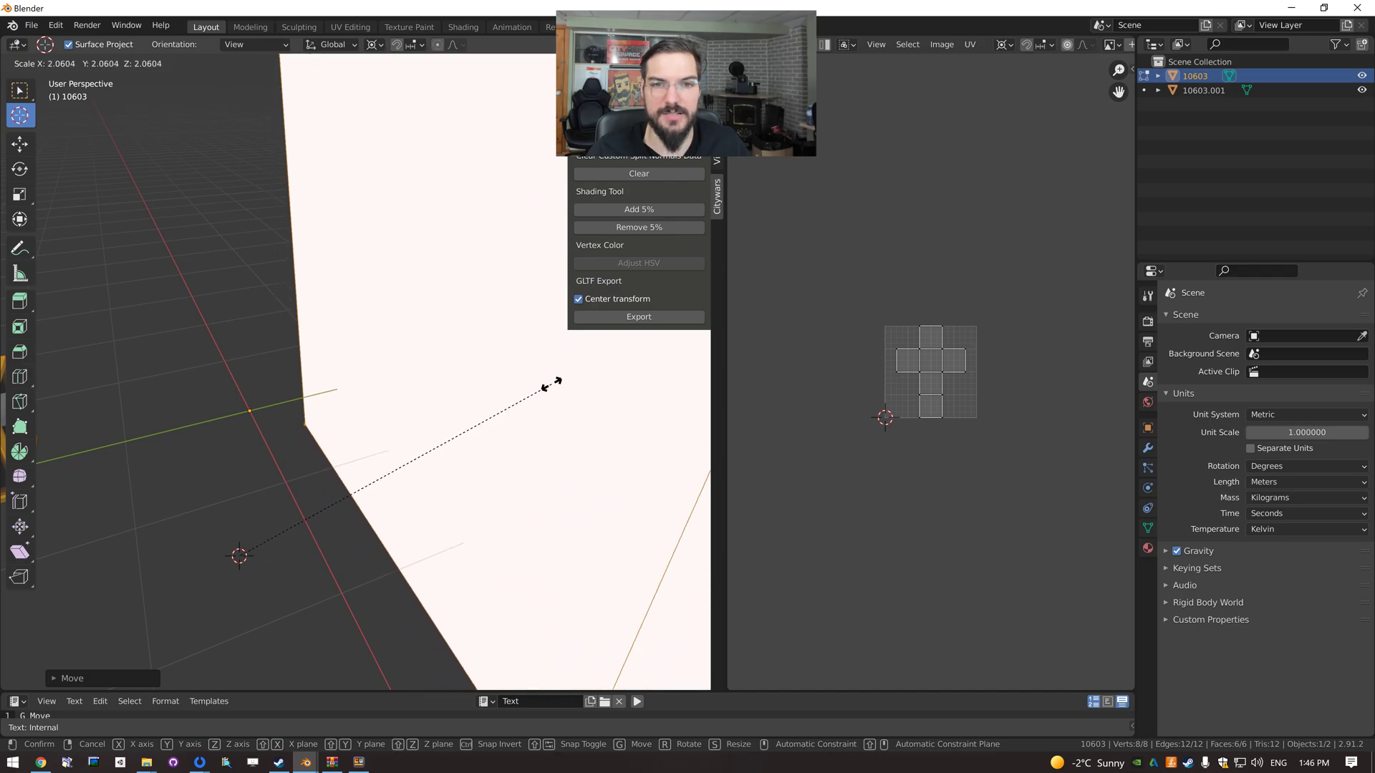
key("Escape")
Set the transform pivot point back to Median Point and try scaling the cube uniformly.
left_click(373, 45)
left_click(414, 105)
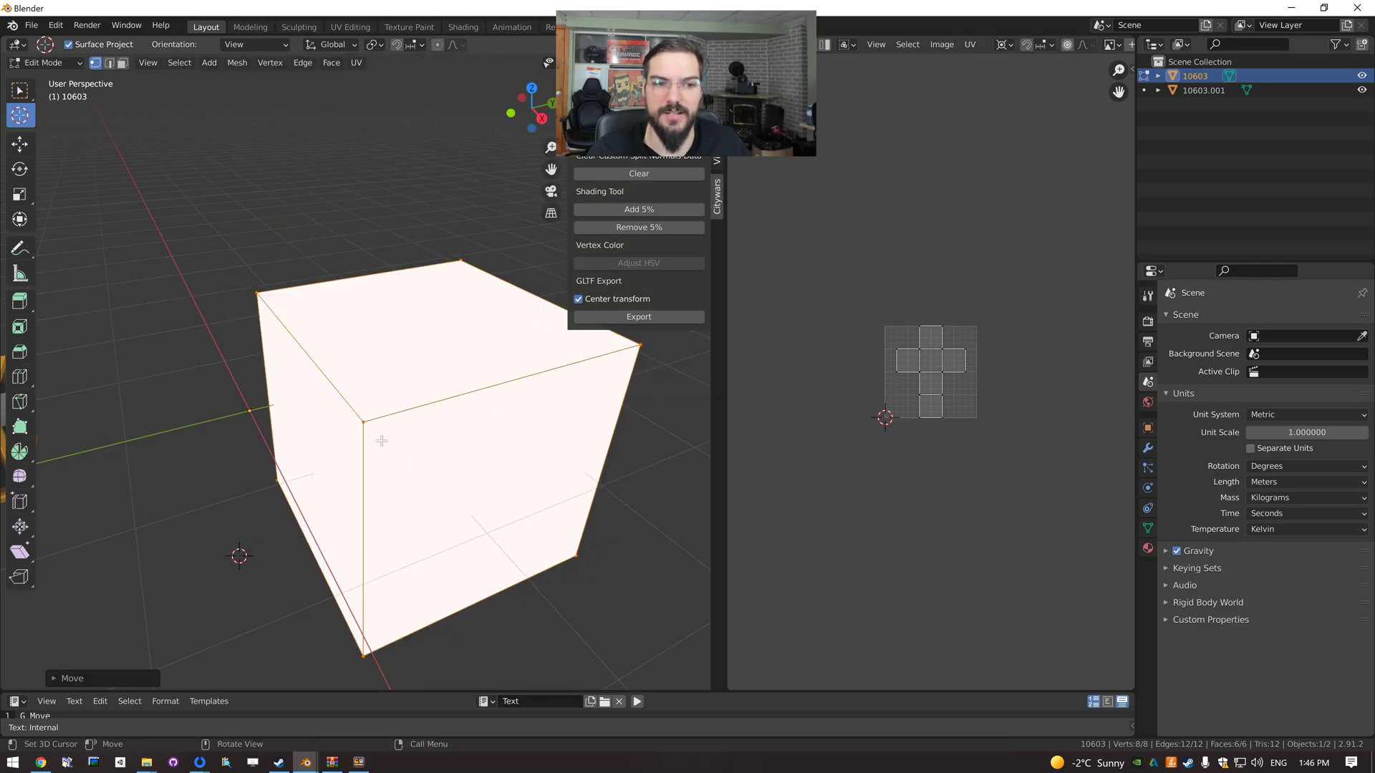
key("s")
left_click(394, 441)
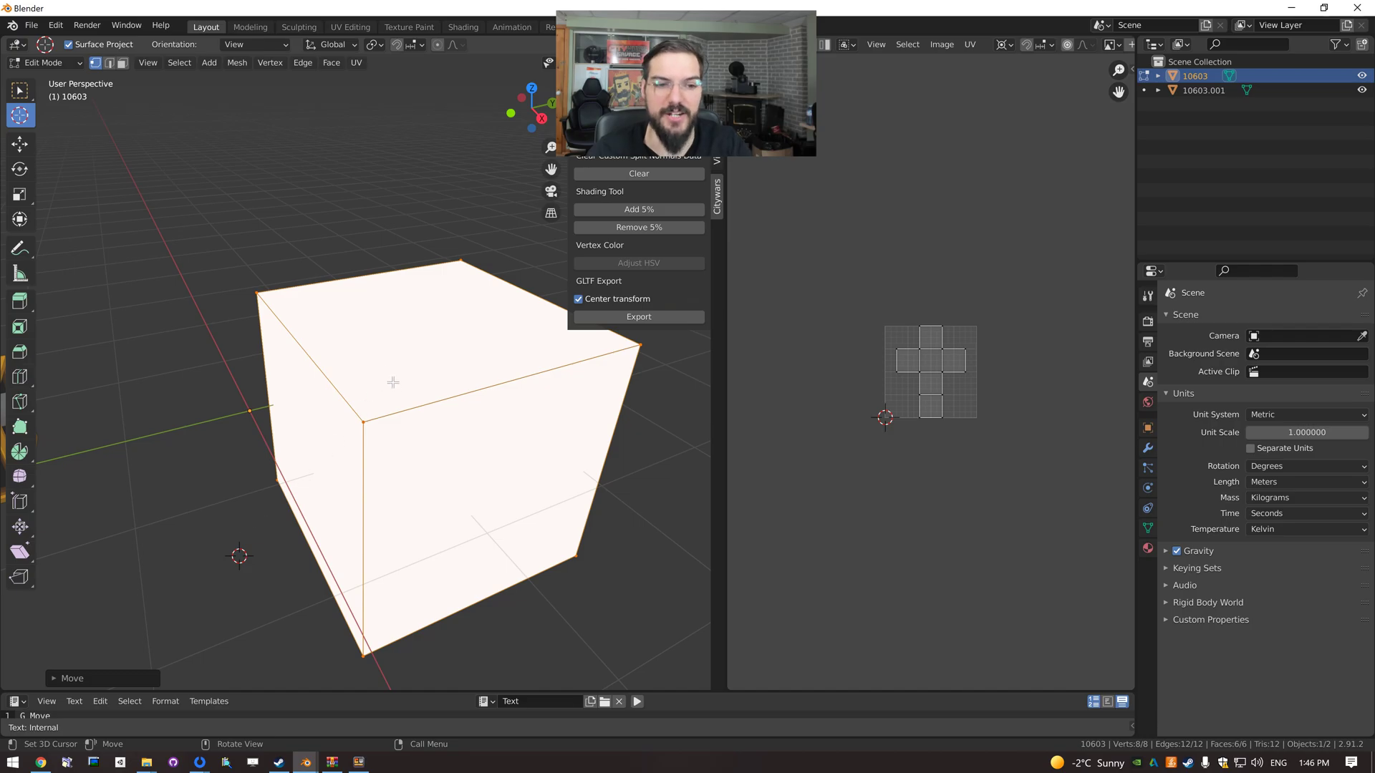
Try adding a second cube at the relocated 3D cursor and undo its creation.
key("shift+a")
left_click(275, 414)
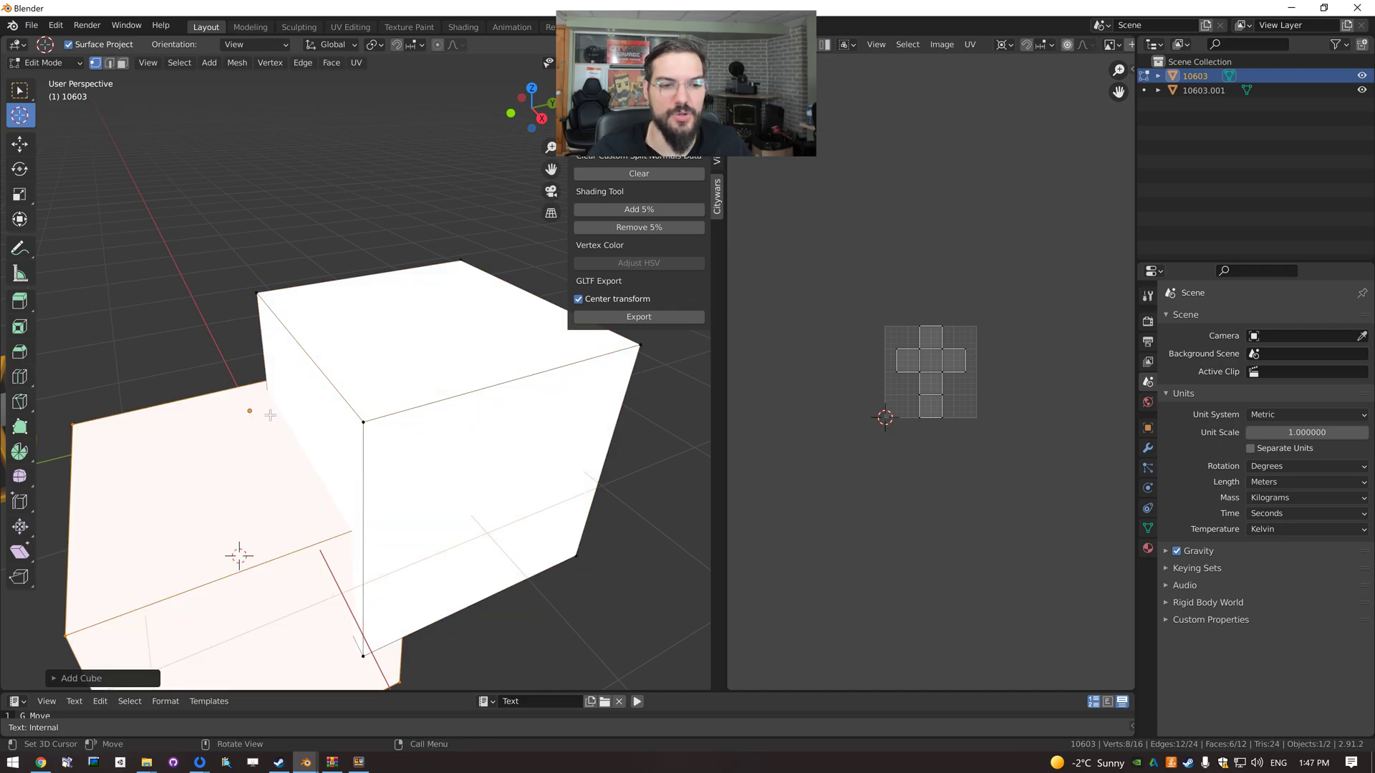
scroll(300, 473, "down", 2)
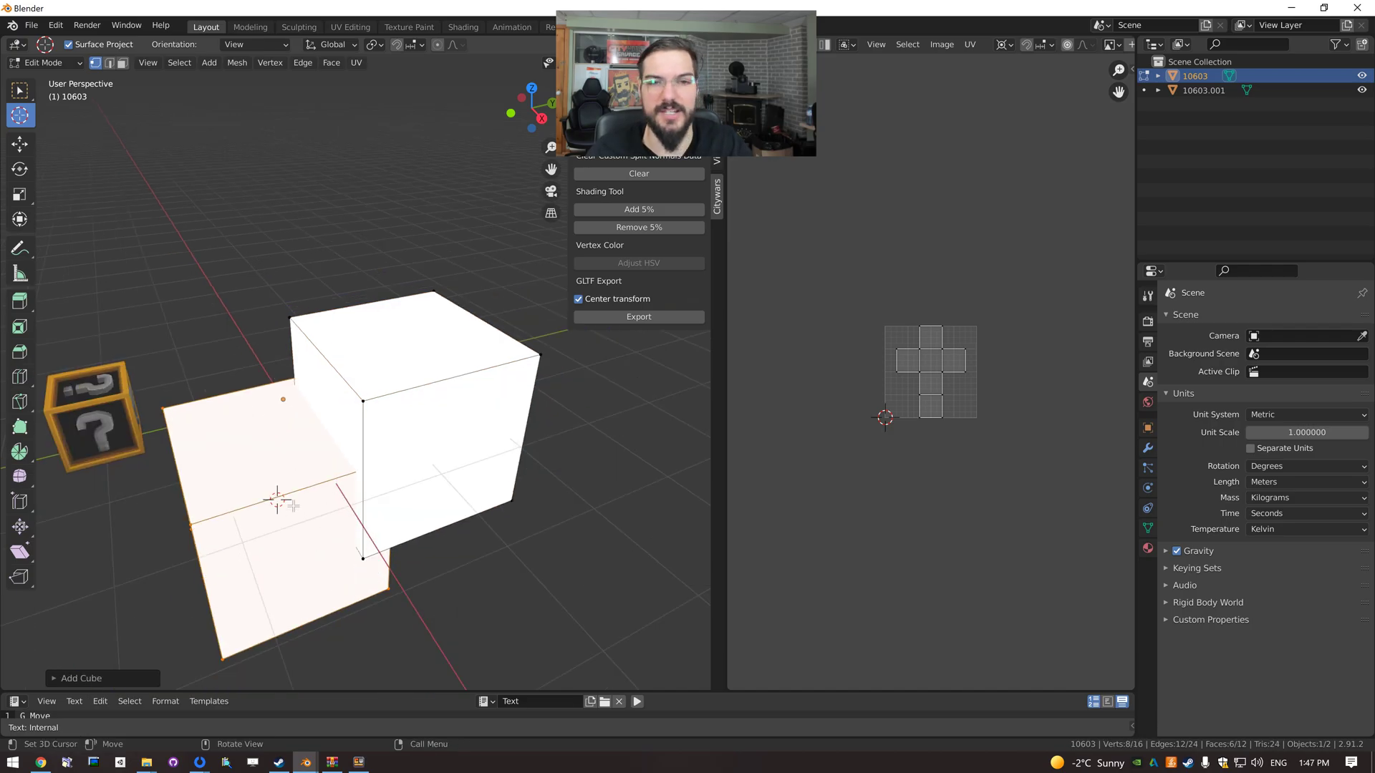
key("ctrl+z")
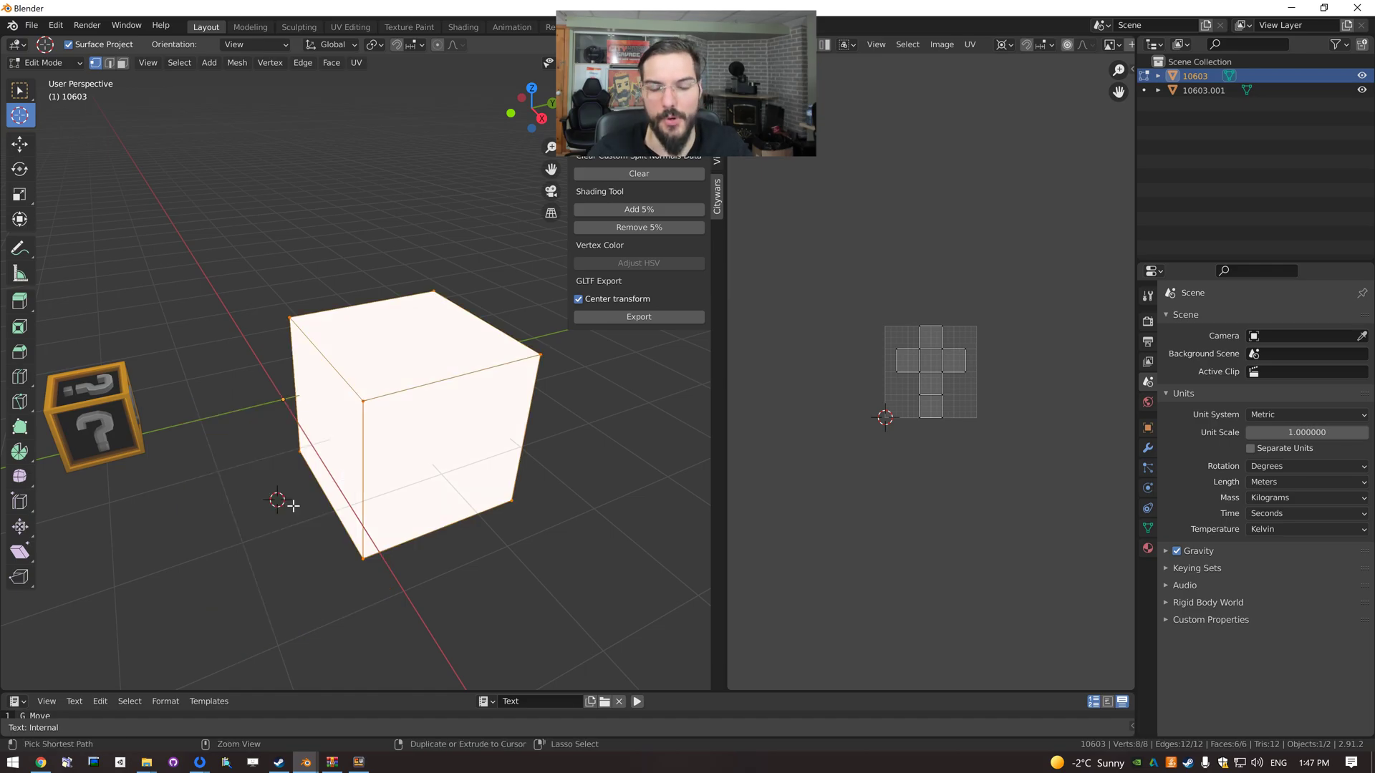
Undo the creation of the first cube to go back to the emptied mesh.
key("ctrl+z")
key("ctrl+z")
key("ctrl+shift+z")
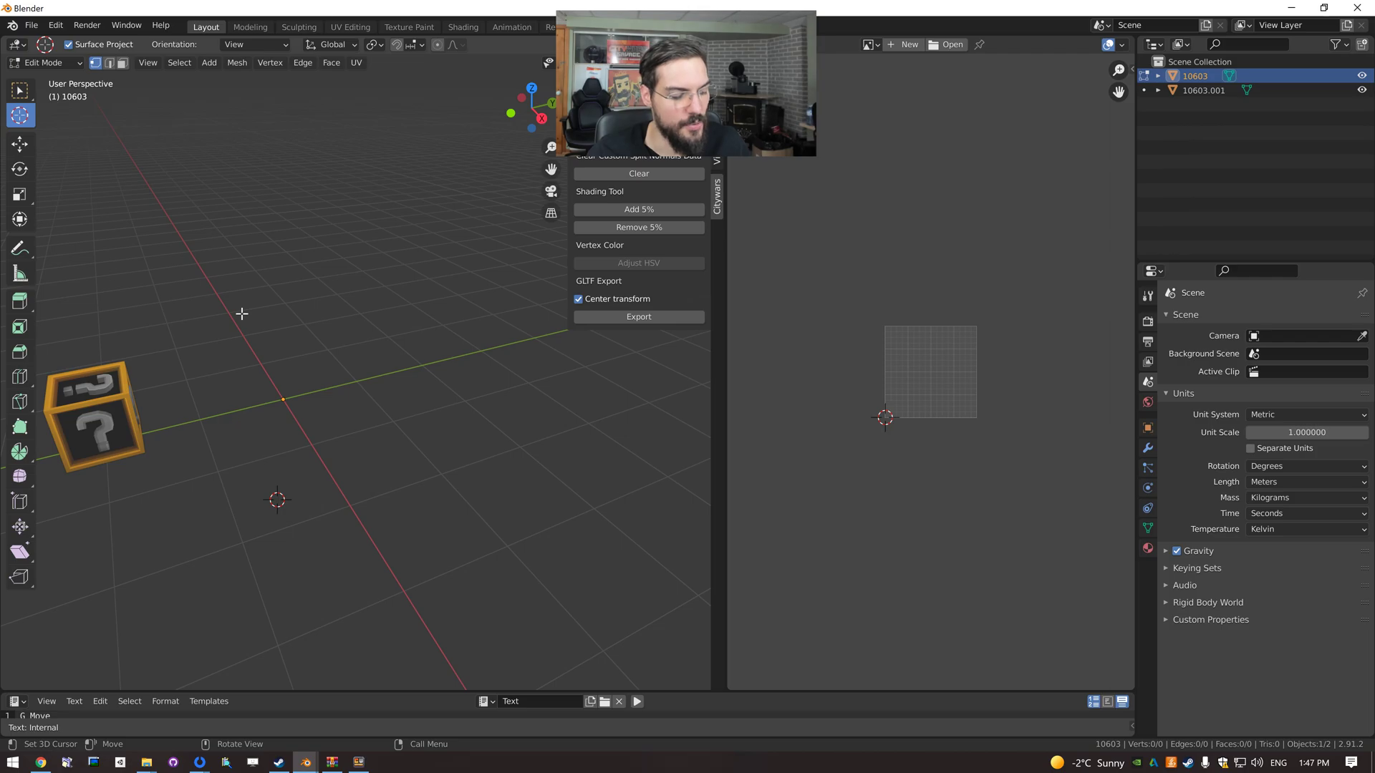
Snap the 3D cursor back to the world origin.
key("shift+s")
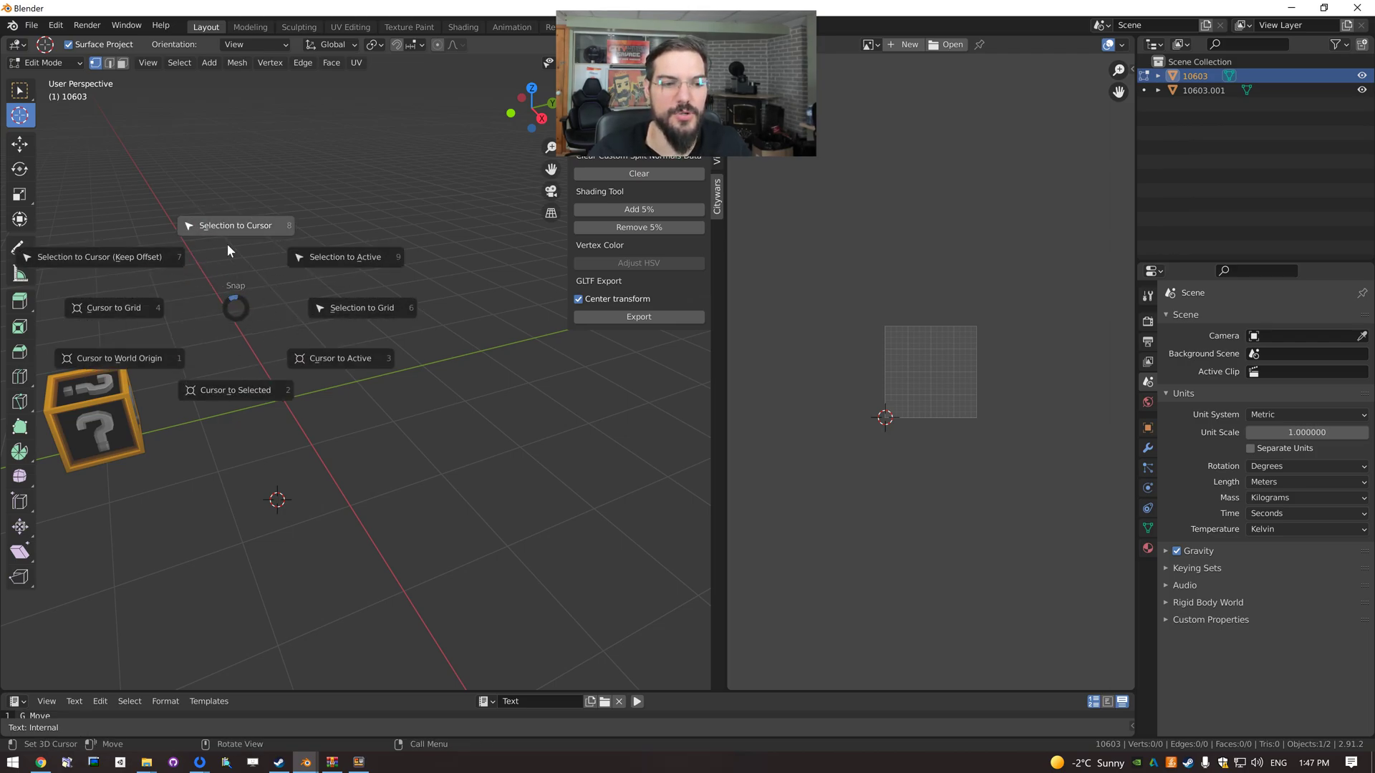
left_click(119, 361)
middle_click_drag(309, 434, 252, 402)
key("shift+s")
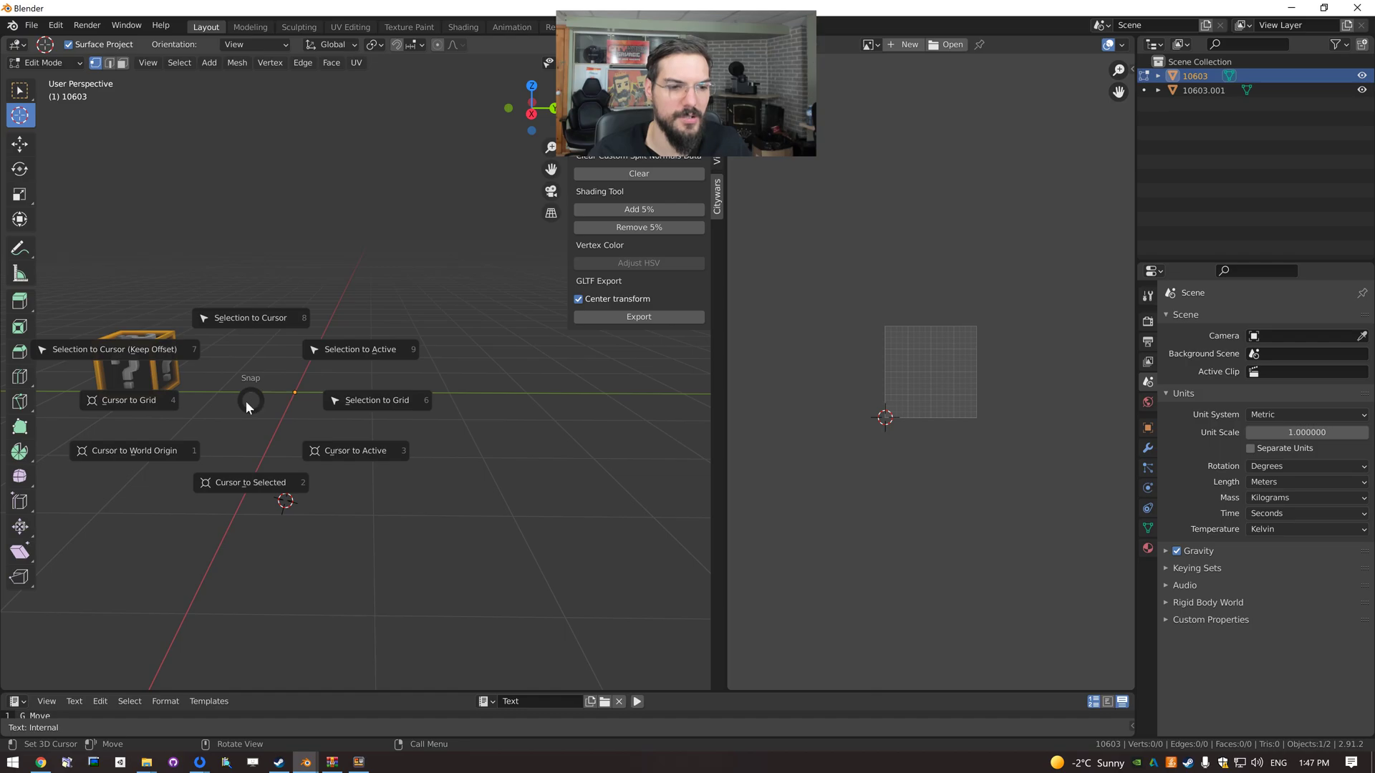
left_click(153, 449)
middle_click_drag(159, 456, 350, 437)
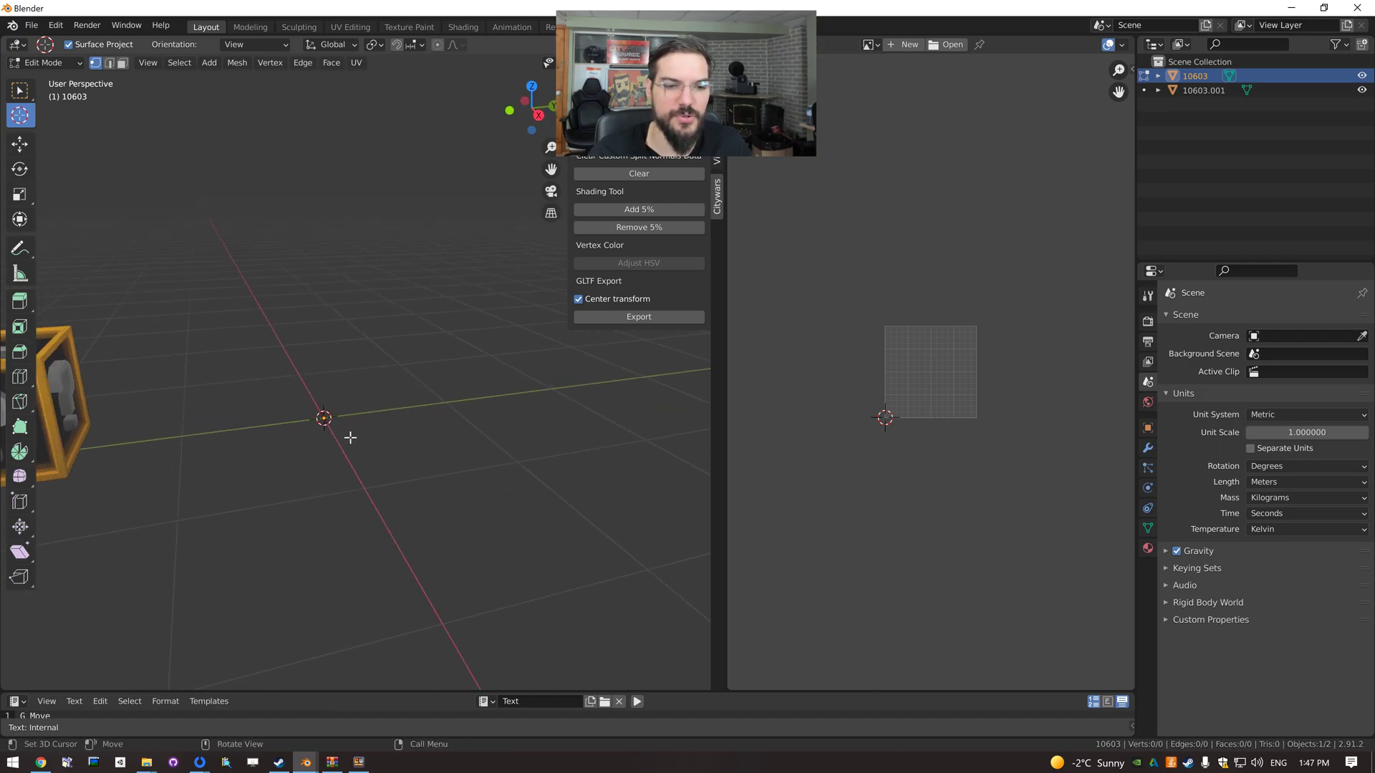
Add a cube to the mesh at the 3D cursor on the world origin.
scroll(341, 437, "up", 3)
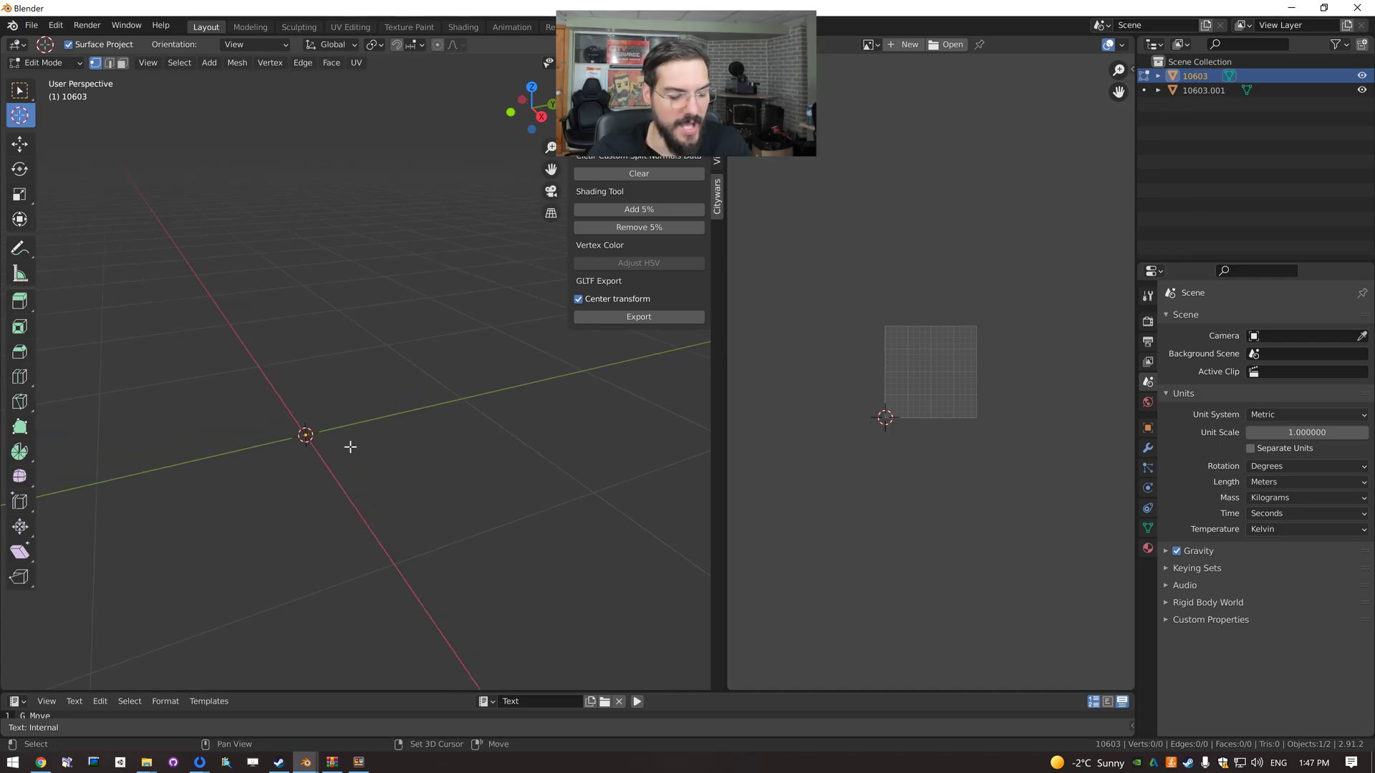
key("shift+a")
left_click(345, 442)
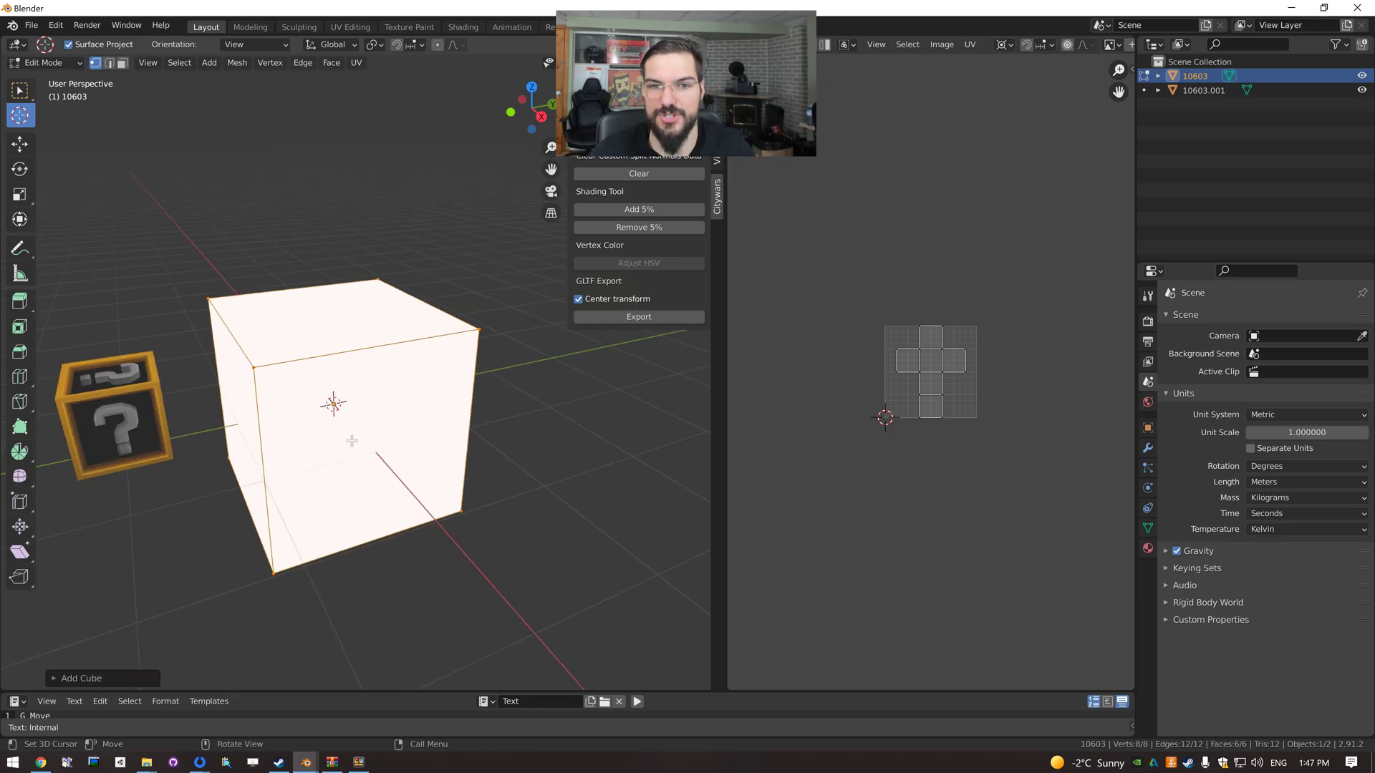
middle_click_drag(322, 439, 363, 472)
Place the 3D cursor freehand near the cube's upper front corner and snap it back to the world origin.
left_click(306, 381)
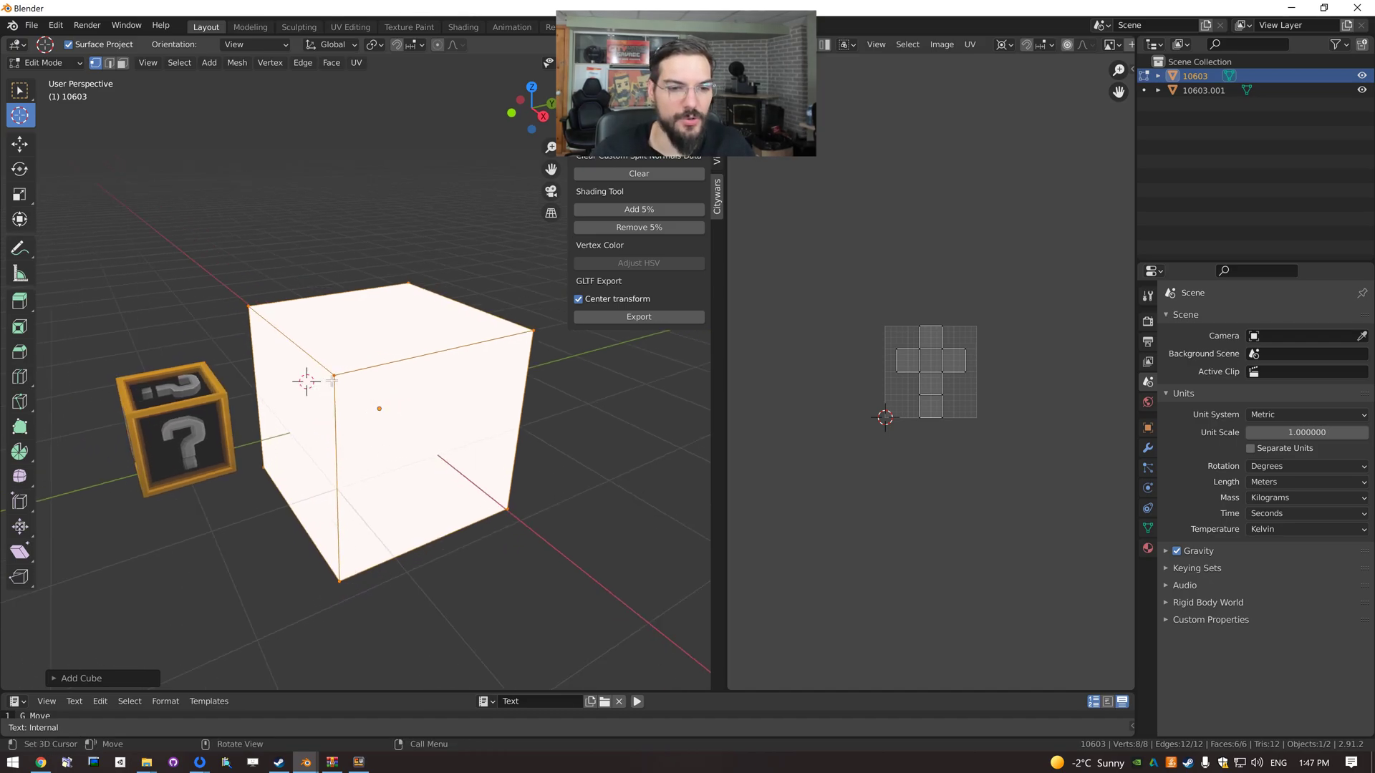
key("shift+s")
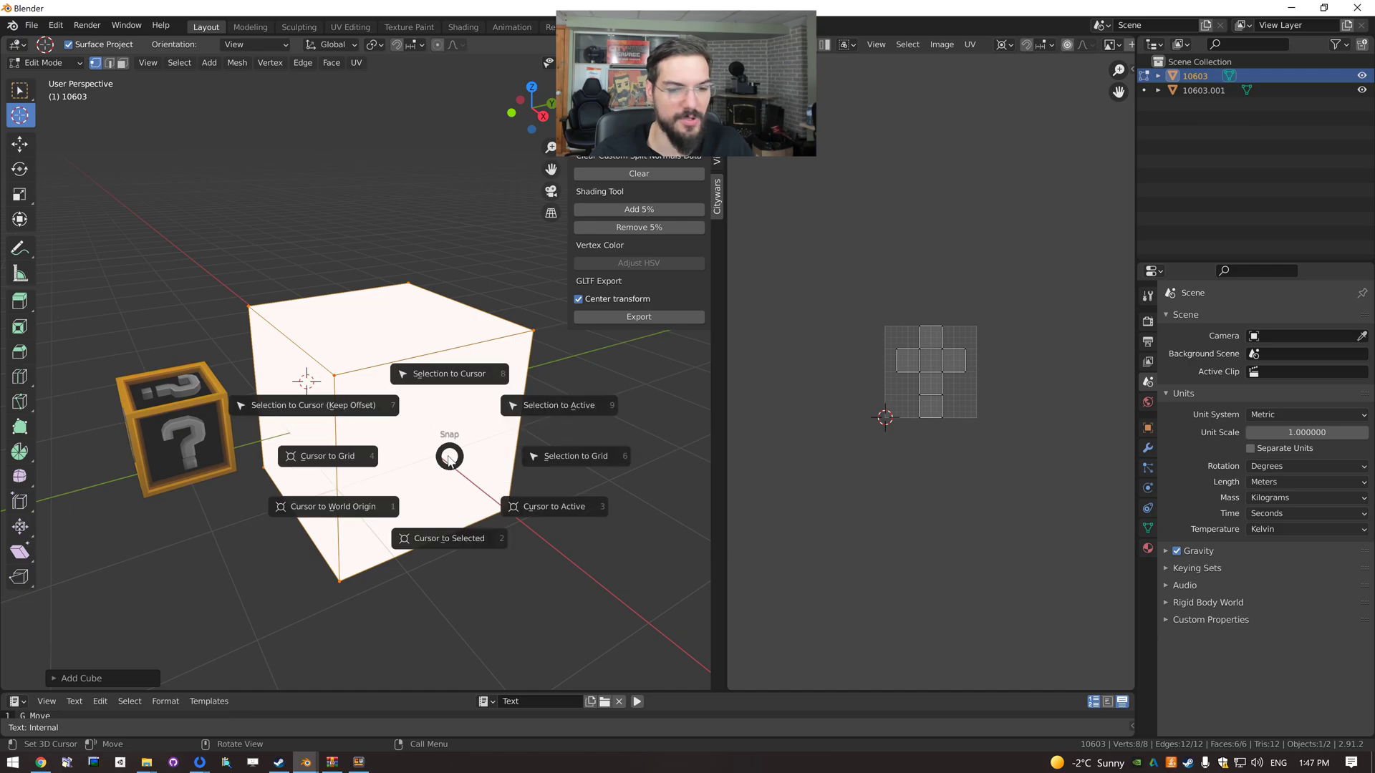
left_click(354, 511)
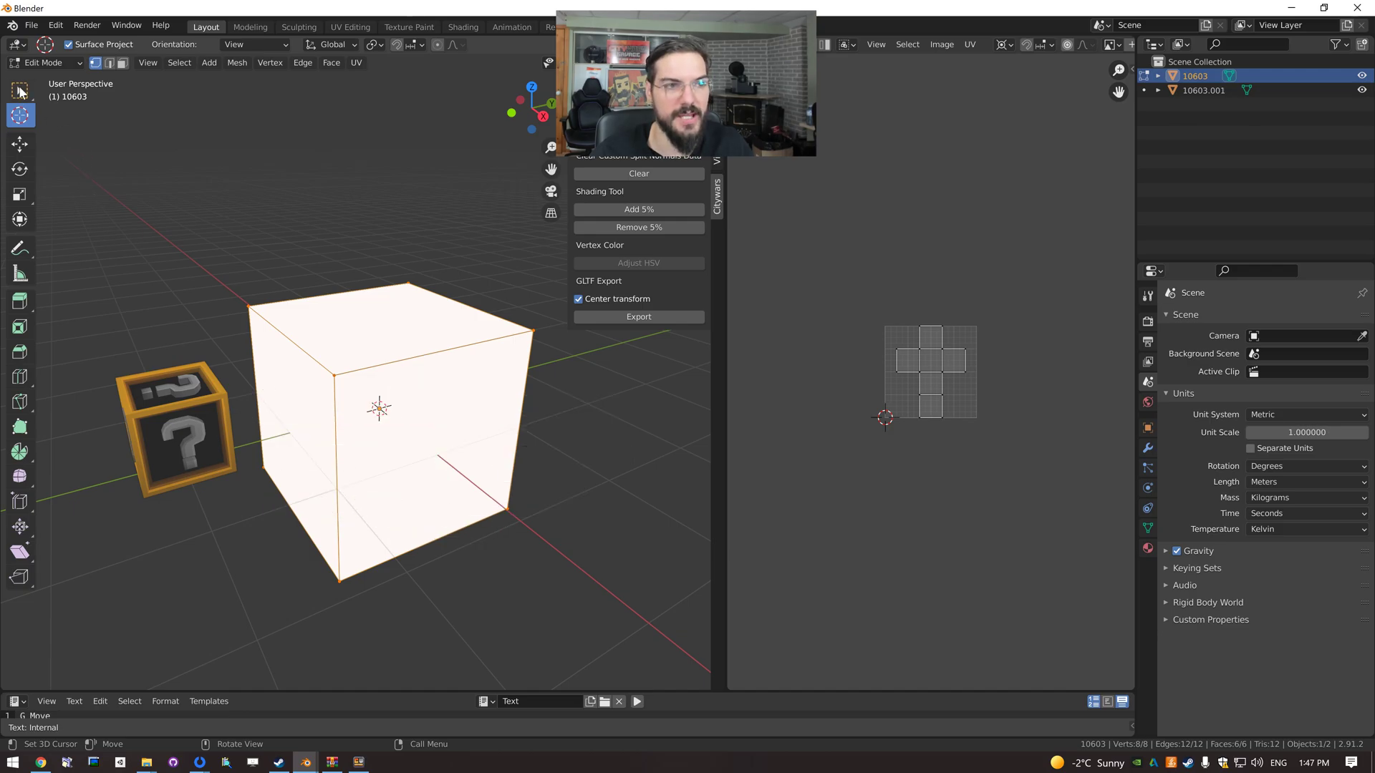
Switch from the Cursor tool to the selection tool and snap the 3D cursor to the world origin again.
left_click(20, 90)
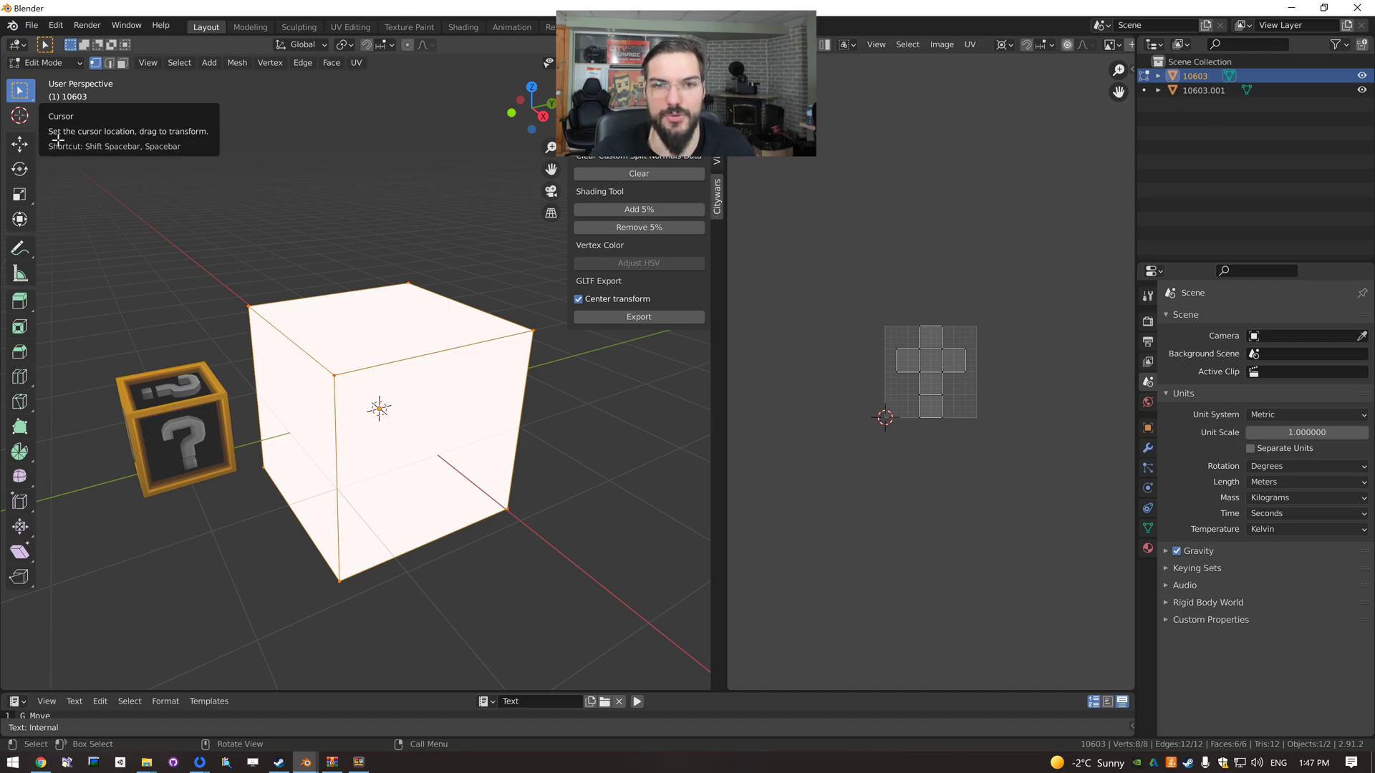
key("shift+s")
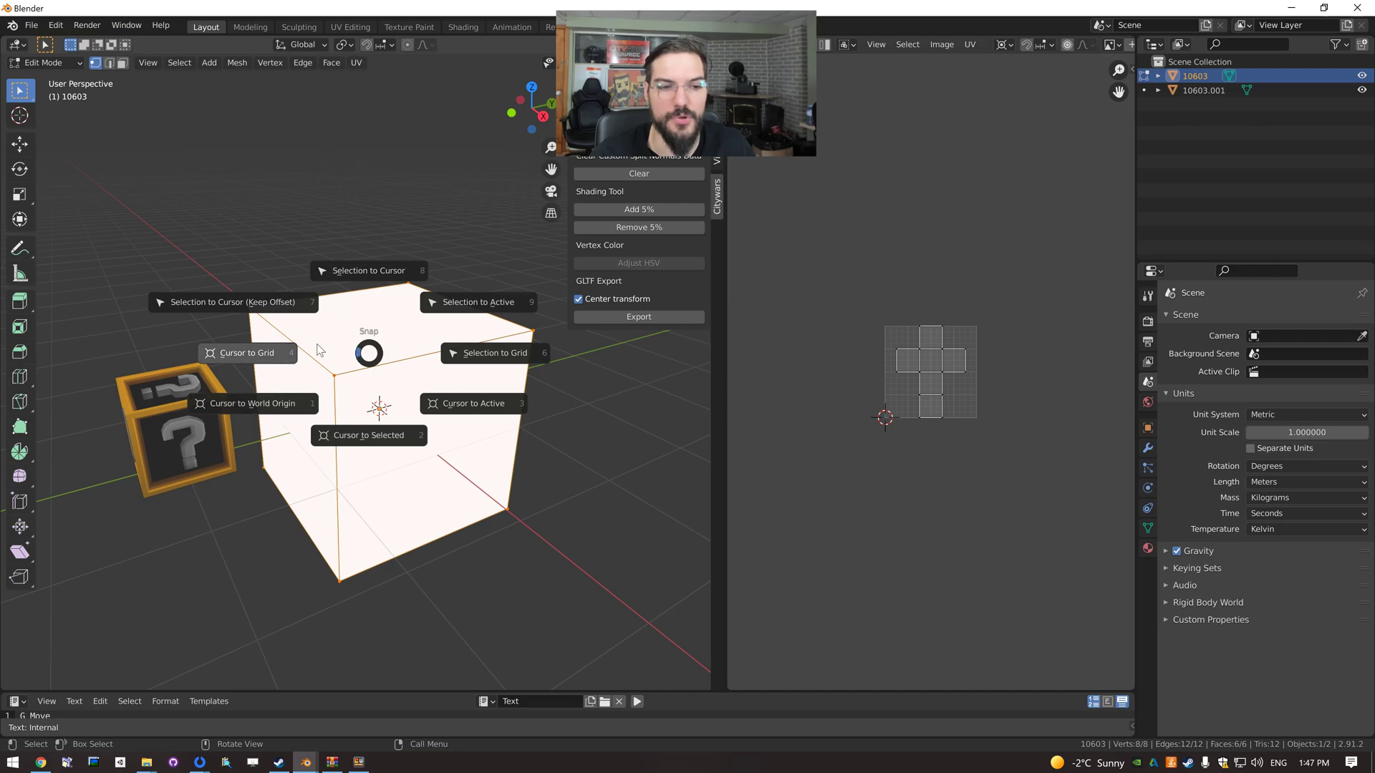
left_click(272, 408)
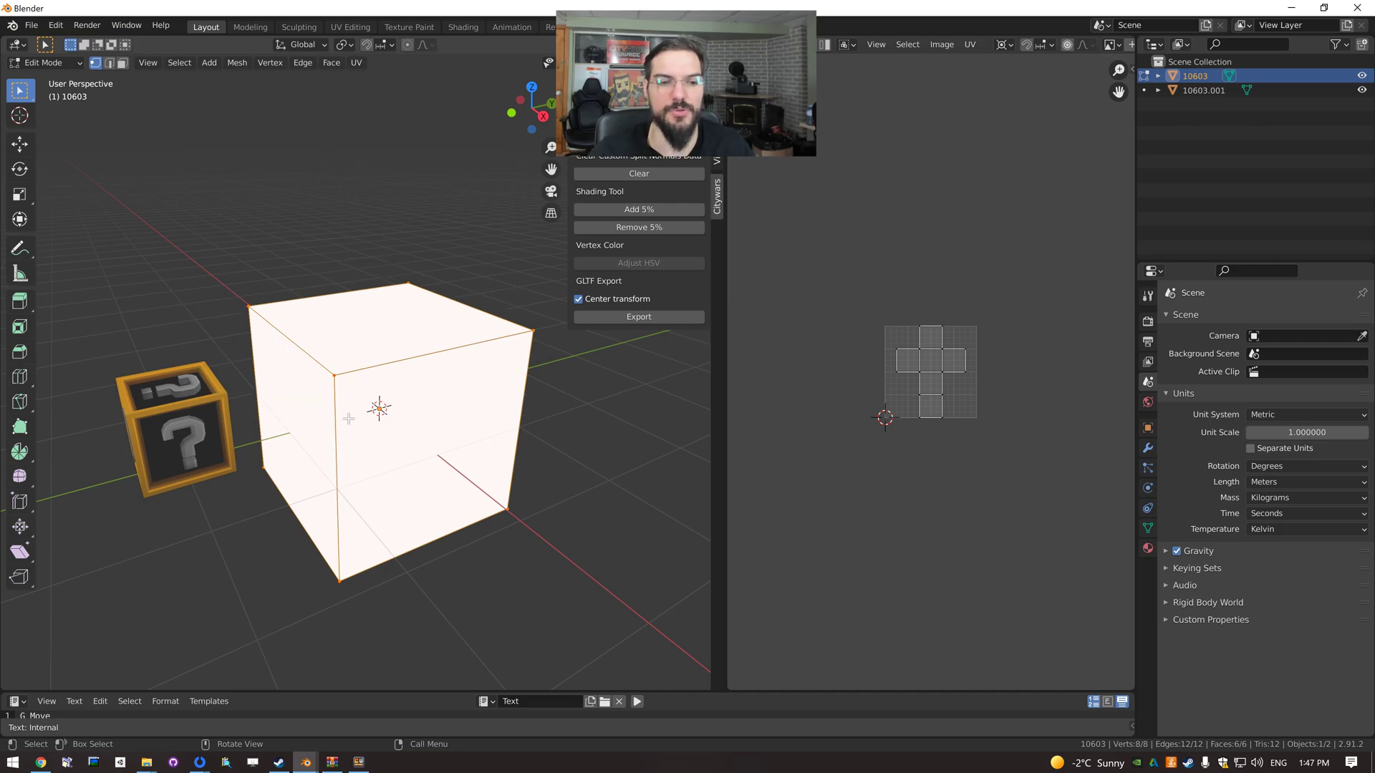
Select the cube's upper front corner vertex and try moving it freely.
left_click(337, 376)
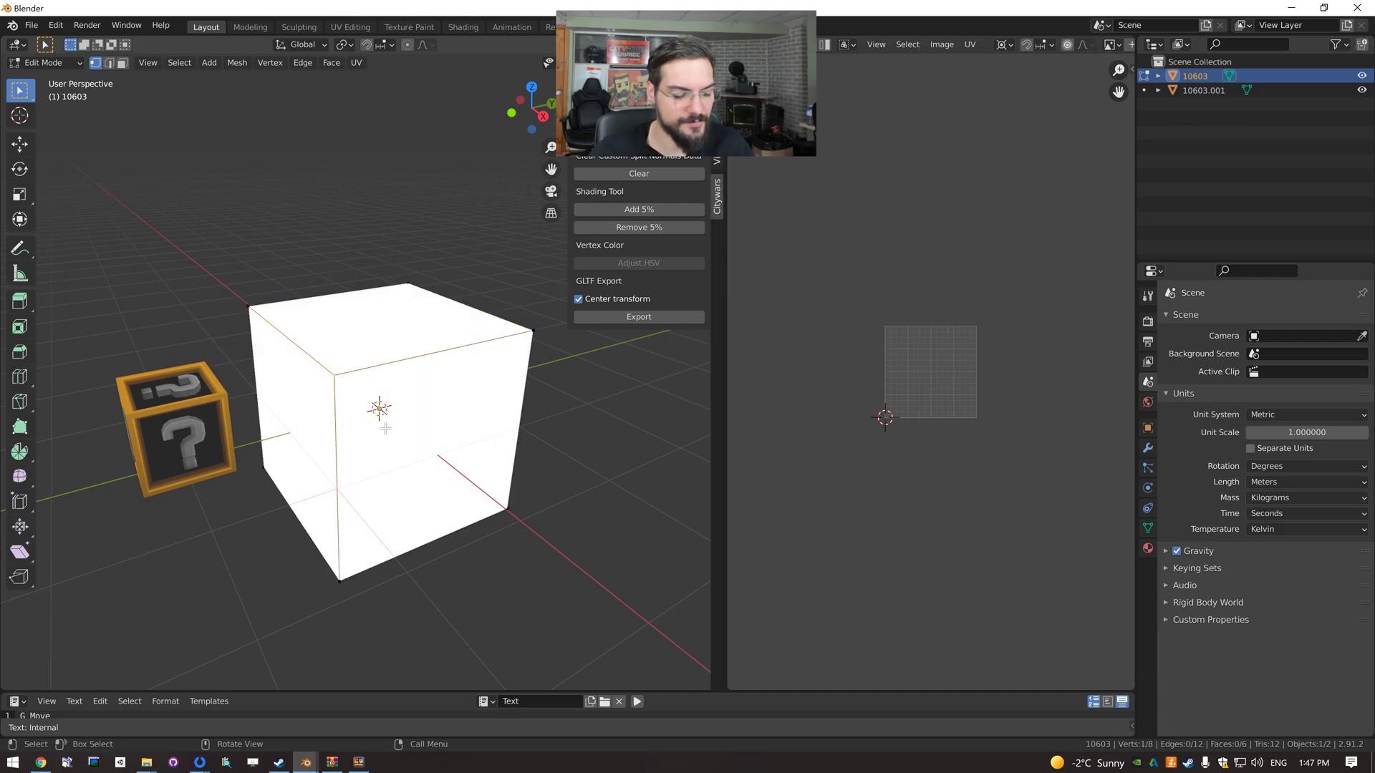
key("g")
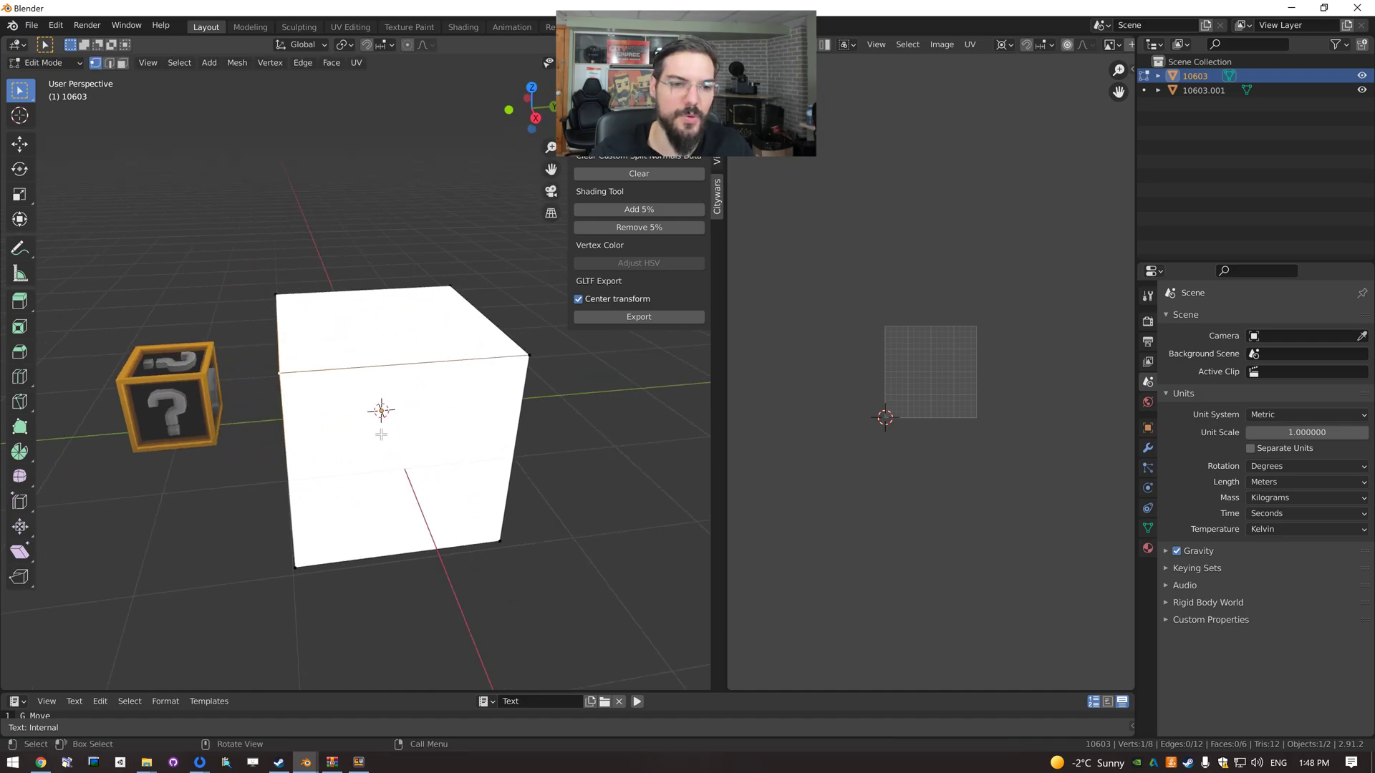
right_click(372, 353)
left_click(290, 375)
key("g")
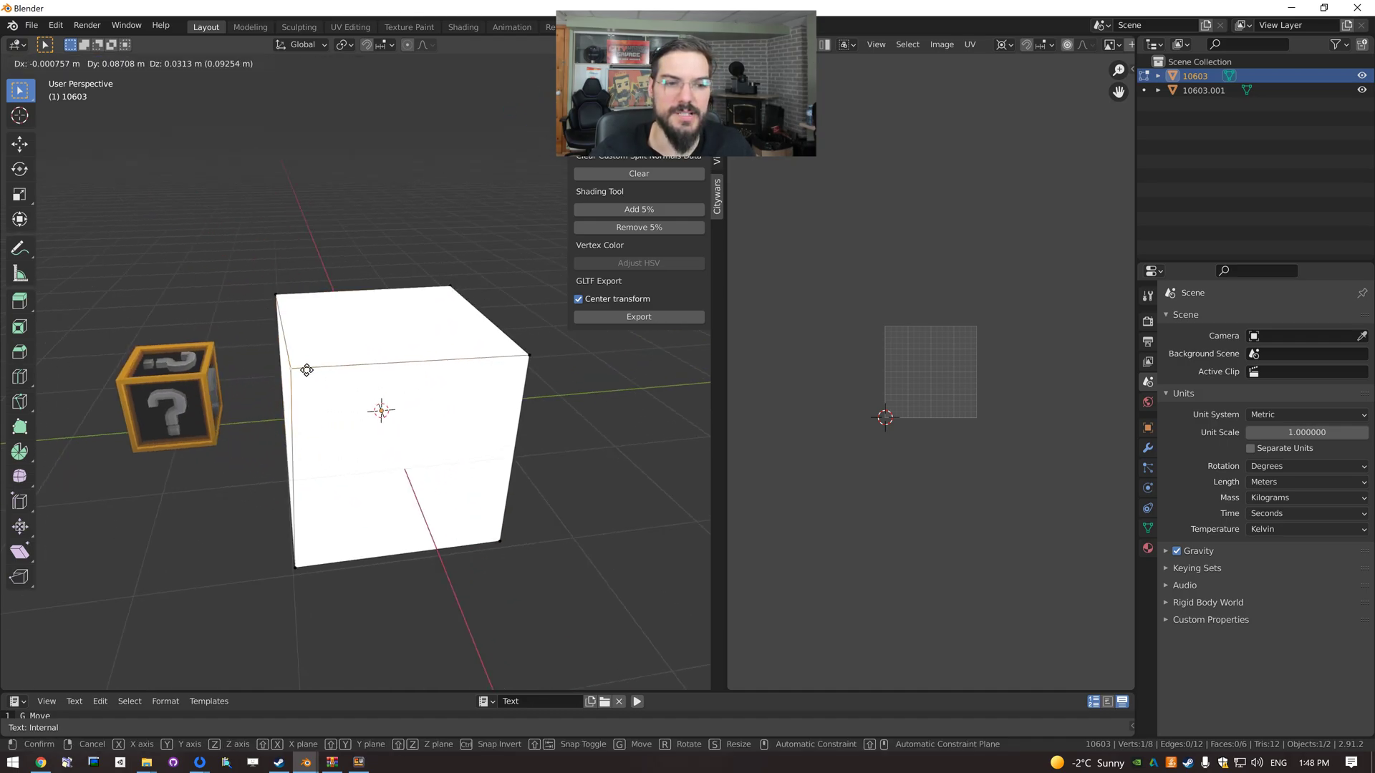
right_click(349, 414)
Add the neighbouring upper corner vertex to the selection and try moving both vertices together.
left_click(287, 315, "shift")
key("g")
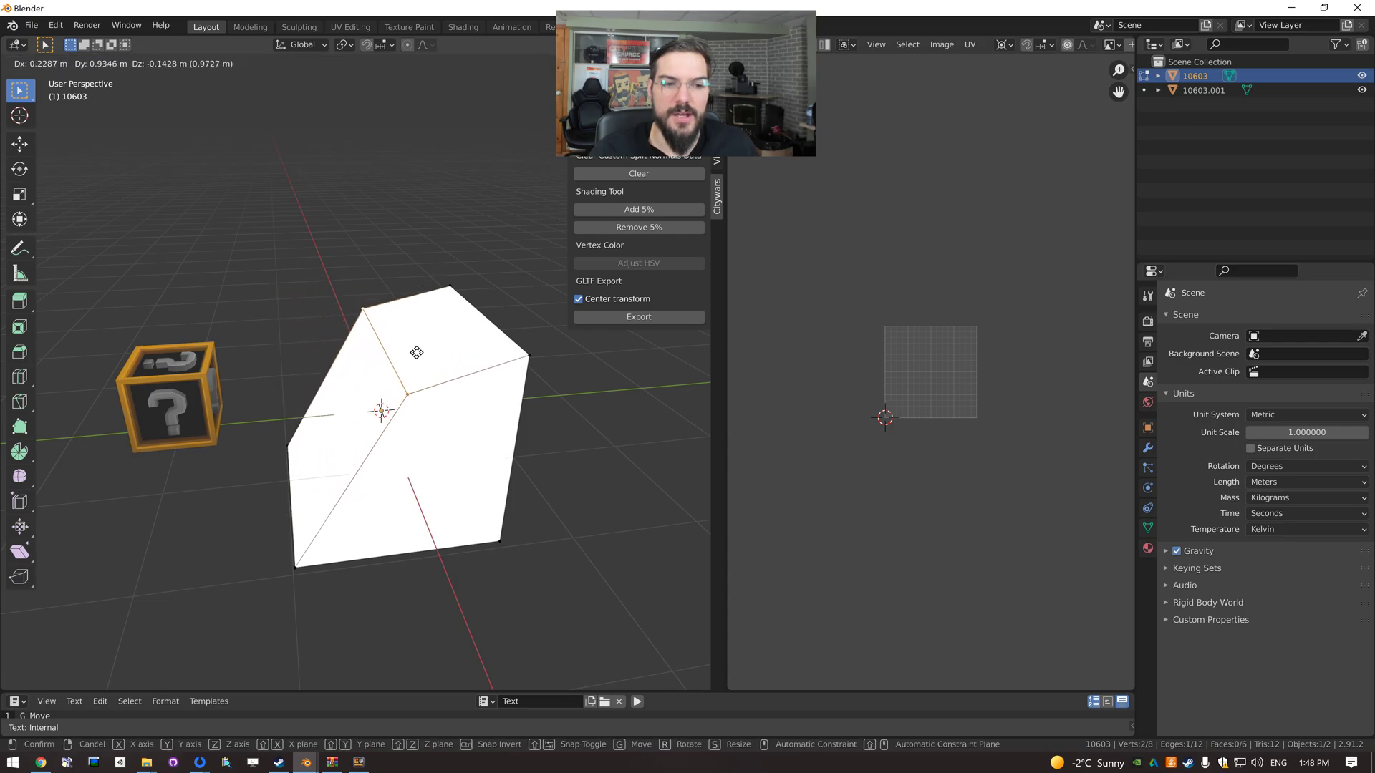
right_click(360, 399)
middle_click_drag(360, 398, 333, 410)
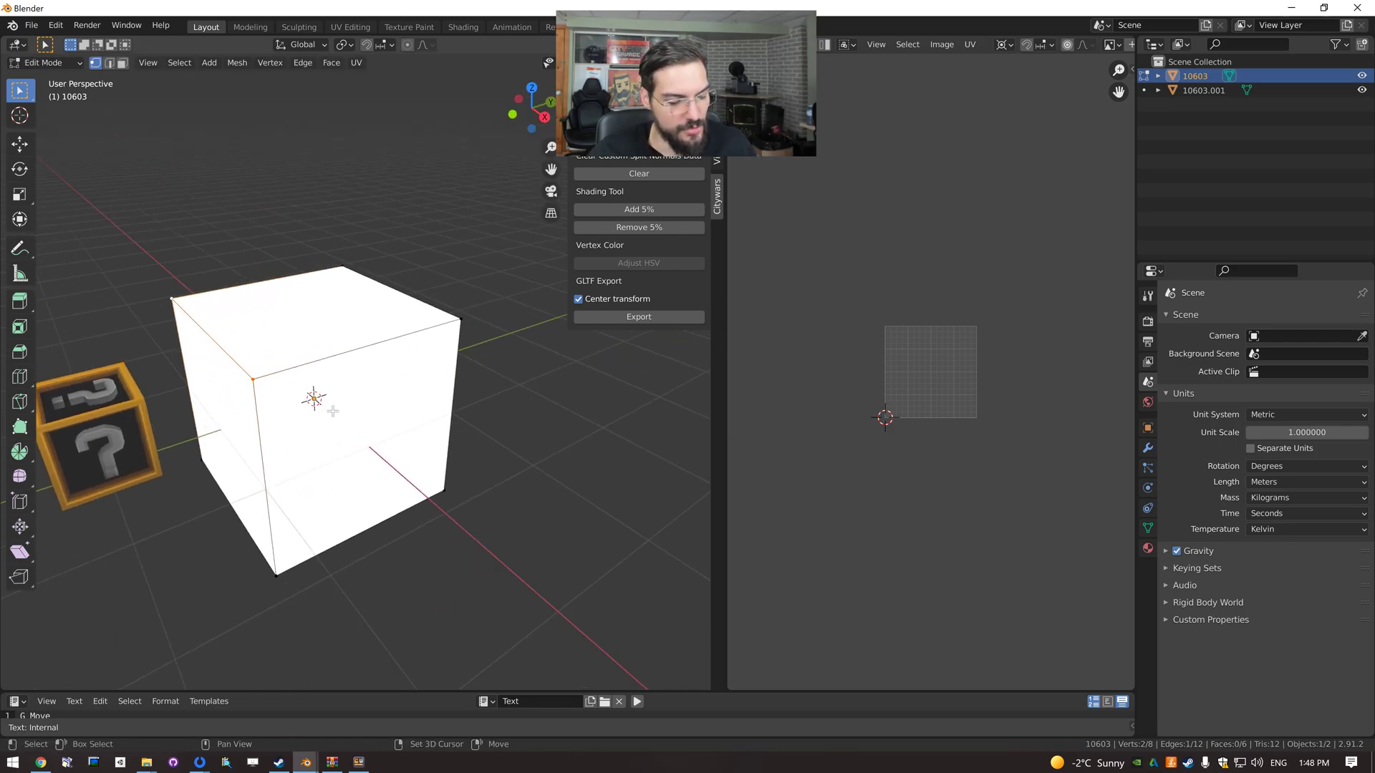
middle_click_drag(332, 411, 343, 411, "shift")
Try cutting one horizontal edge loop around the cube and undo the cut.
key("ctrl+r")
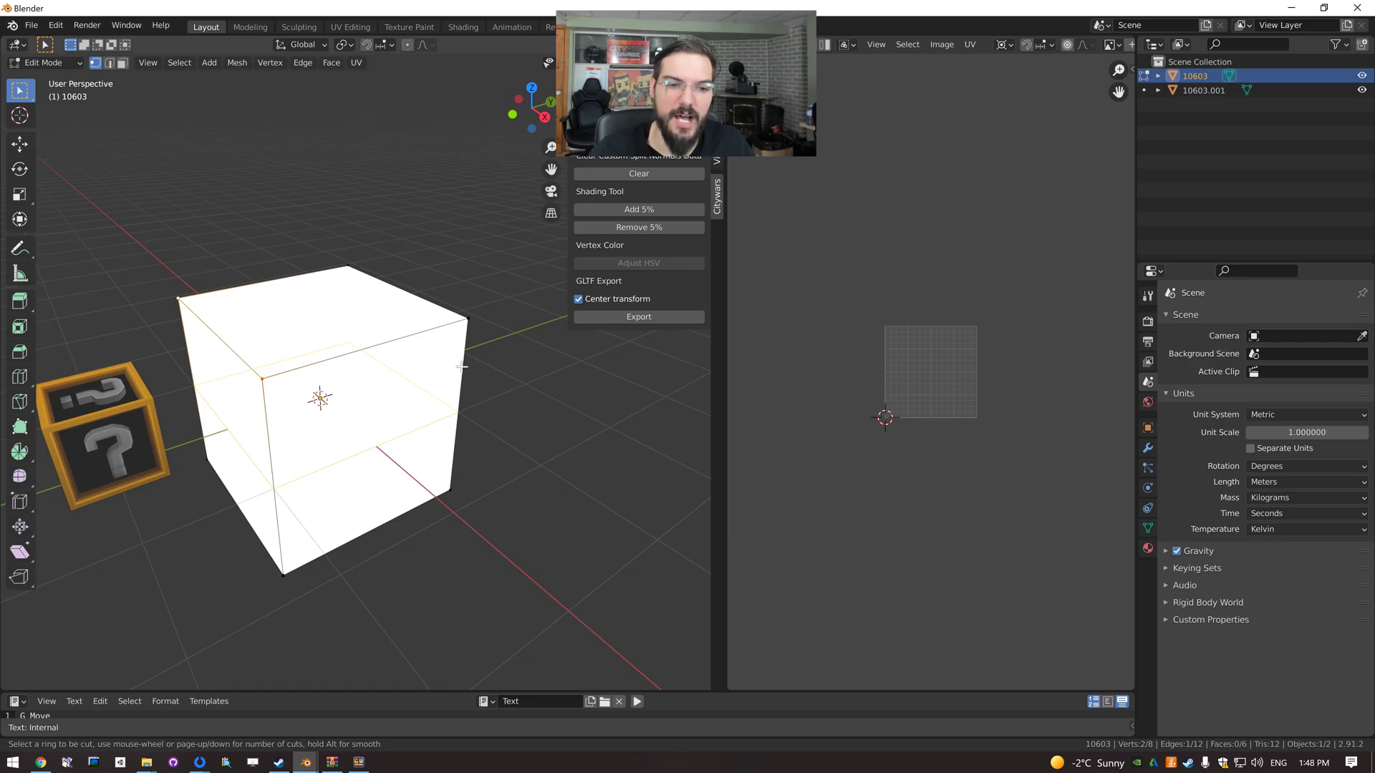
left_click(462, 367)
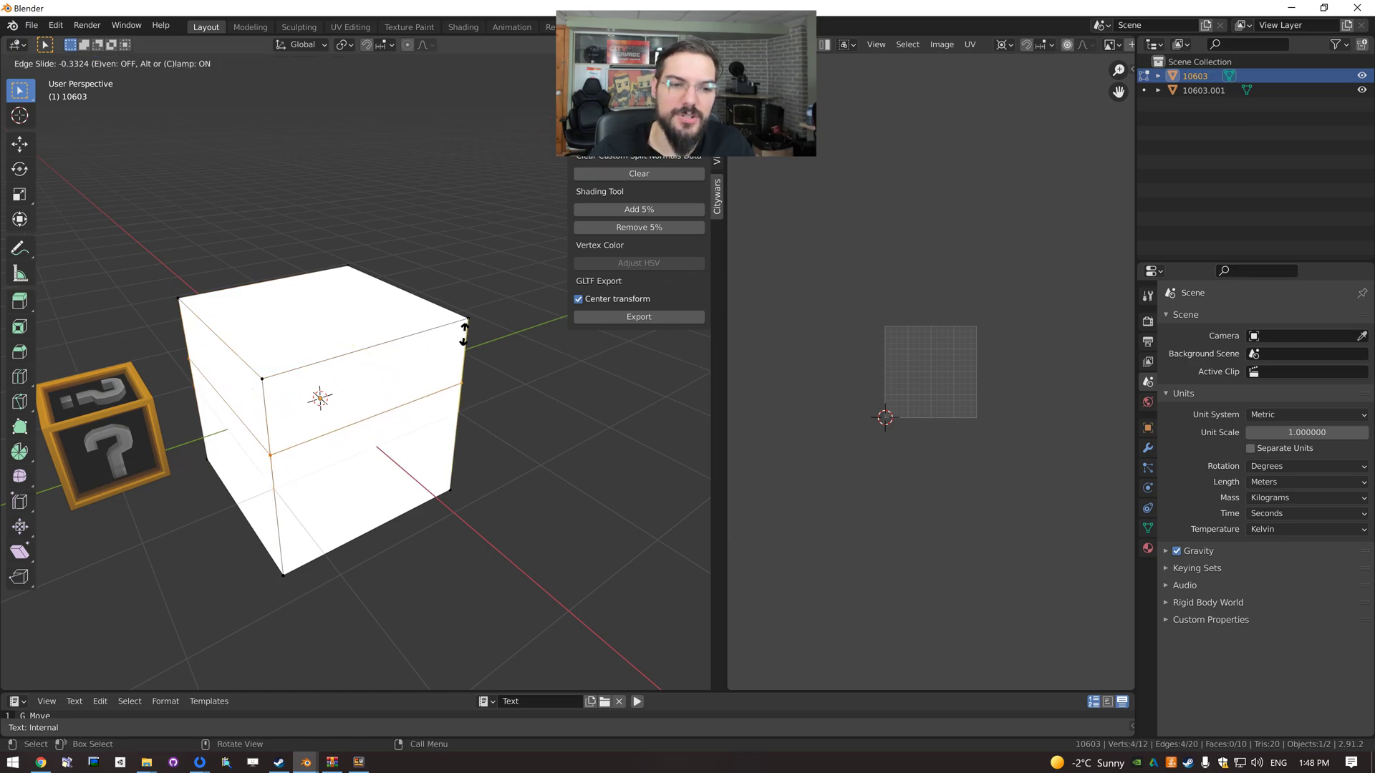
left_click(471, 402)
key("ctrl+z")
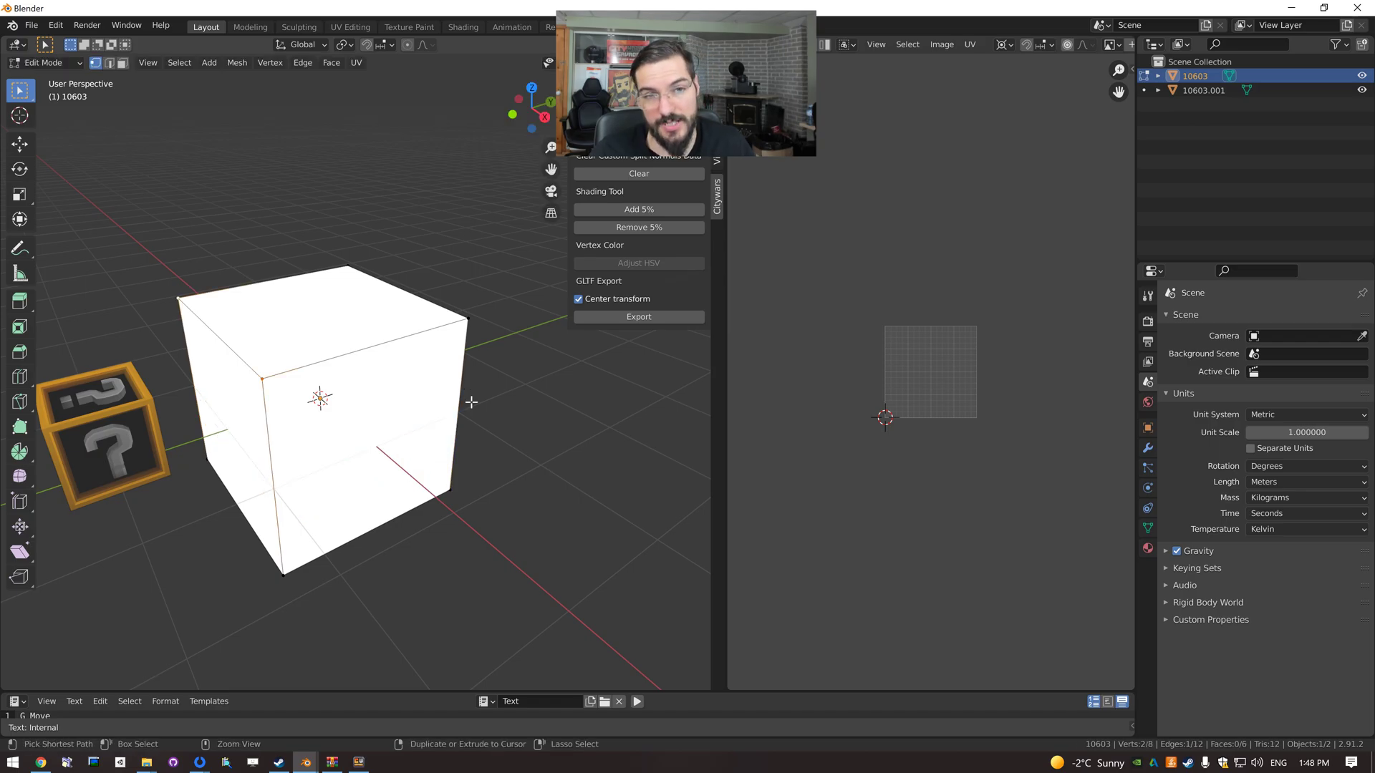
Cut a horizontal edge loop around the cube and slide it up towards the top face.
key("ctrl+r")
left_click(462, 390)
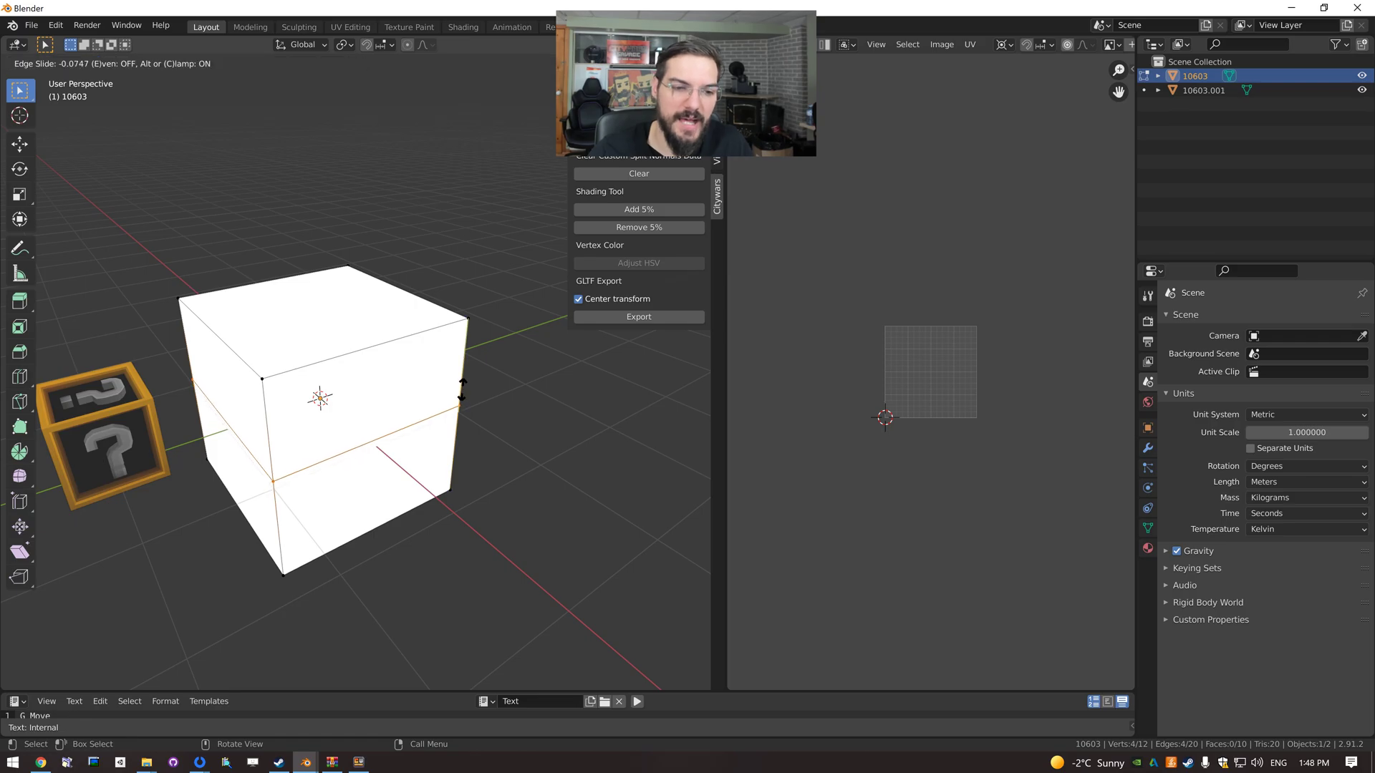
left_click(462, 339)
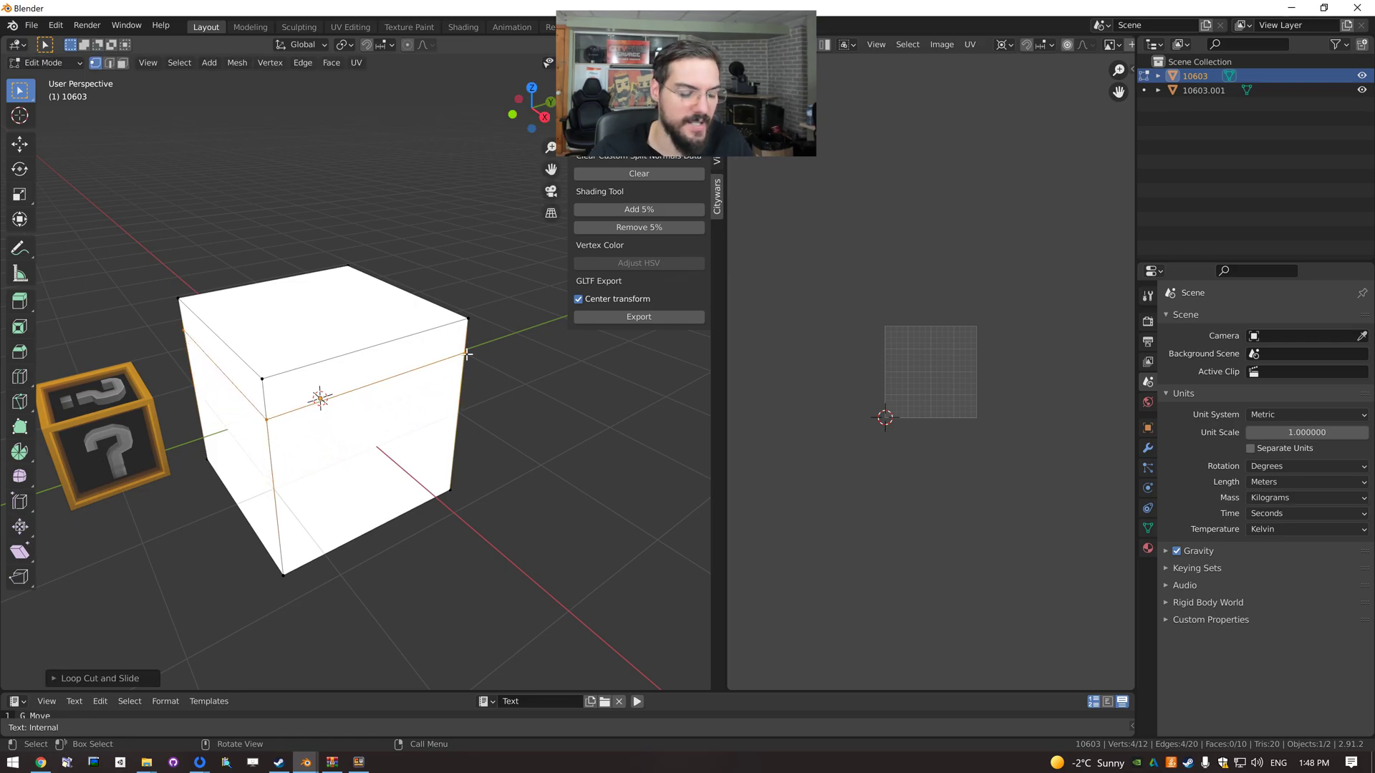
Cut a dense series of evenly spaced horizontal edge loops around the cube below the upper loop, without sliding them.
key("ctrl+r")
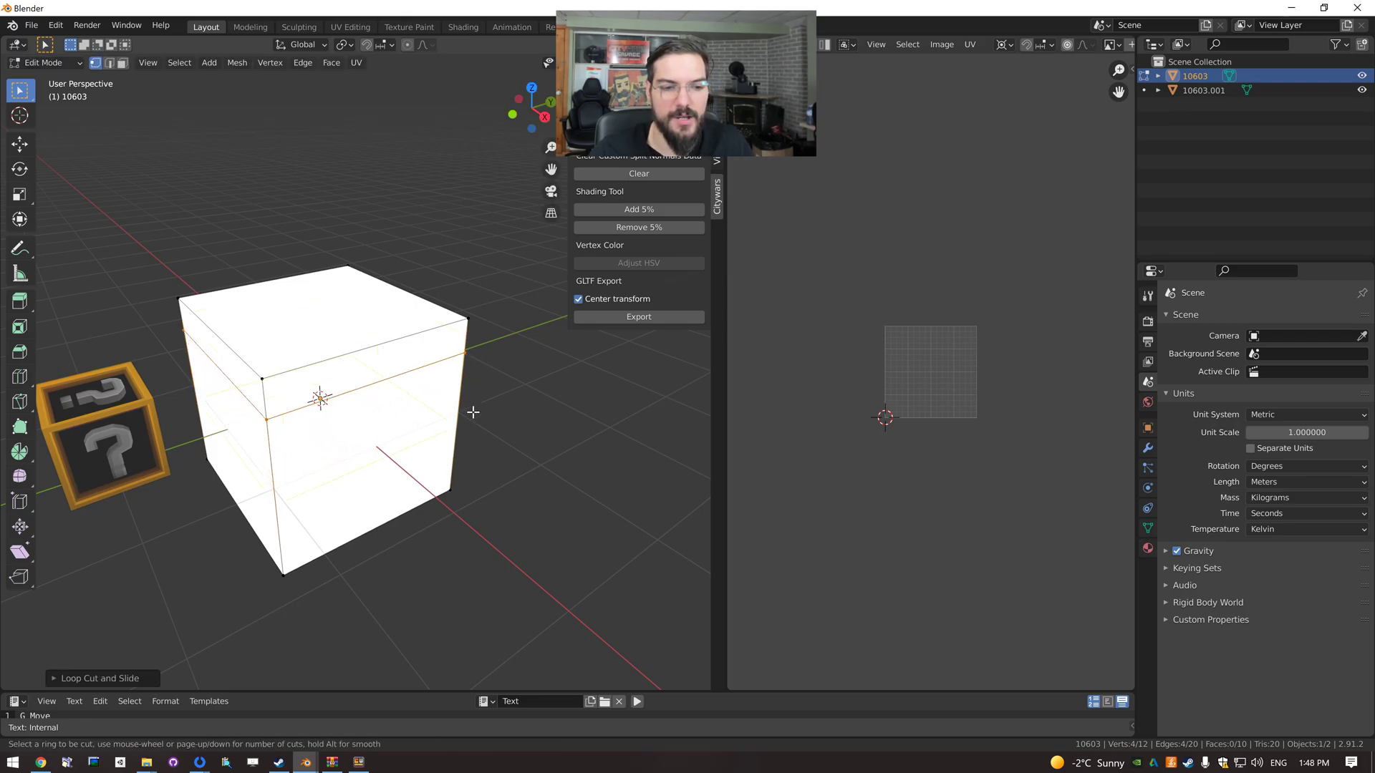
scroll(473, 412, "up", 2)
scroll(459, 411, "up", 2)
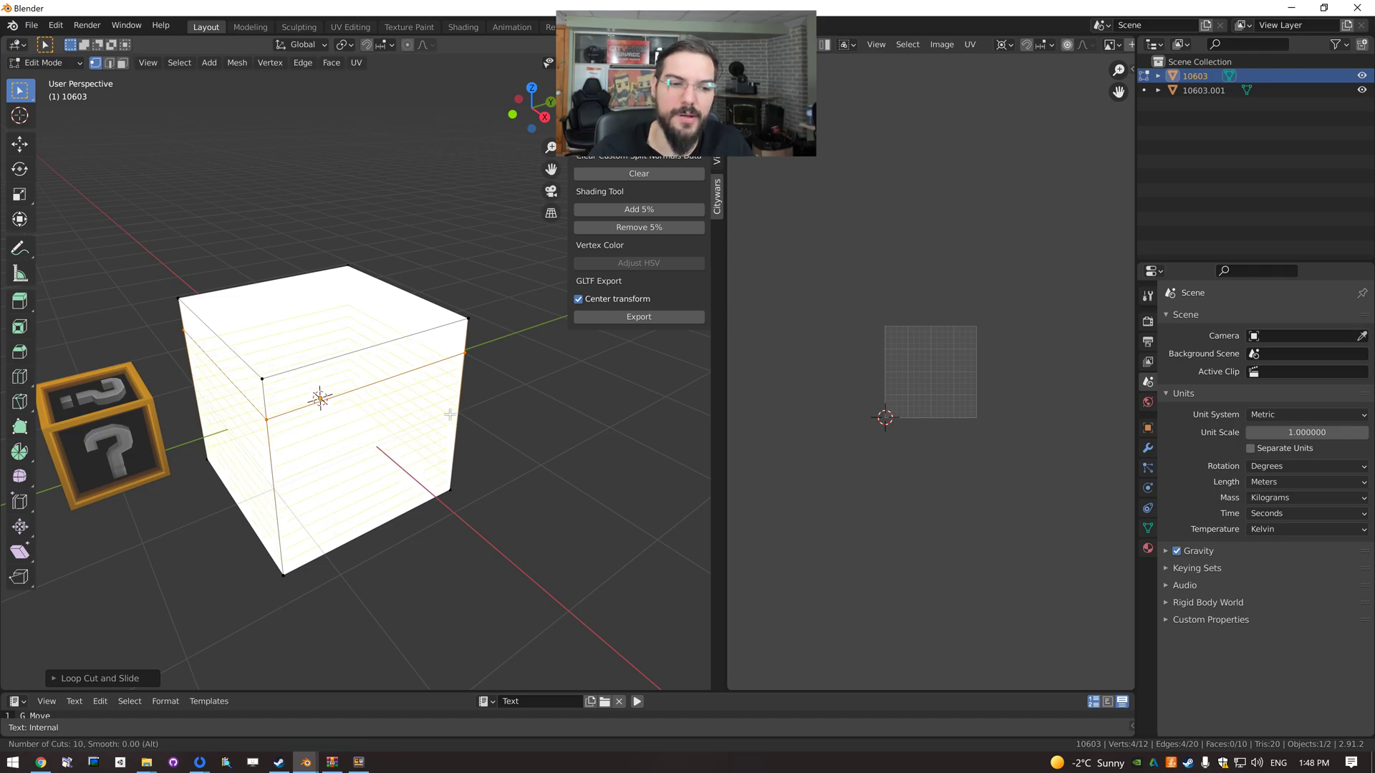
left_click(451, 414)
right_click(529, 429)
middle_click_drag(519, 490, 256, 452)
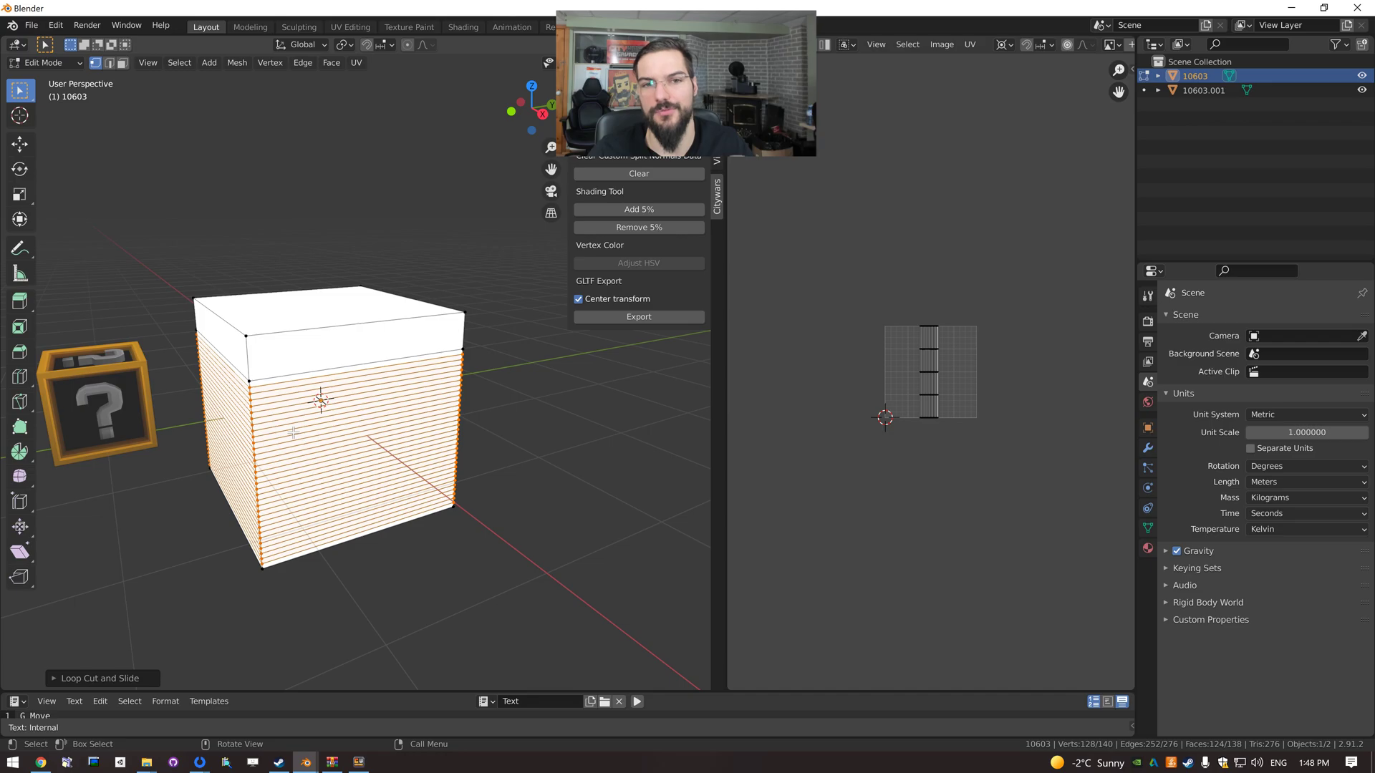
middle_click_drag(383, 398, 369, 454)
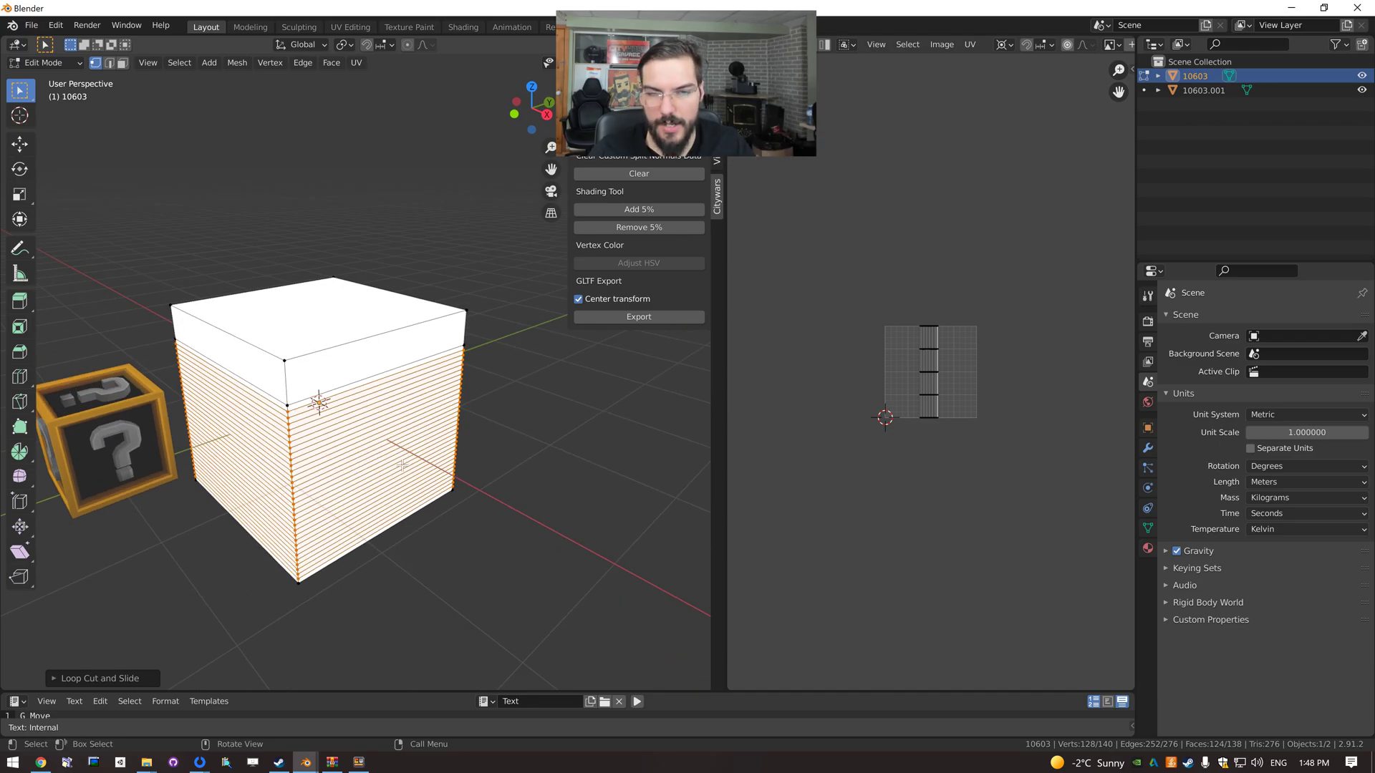
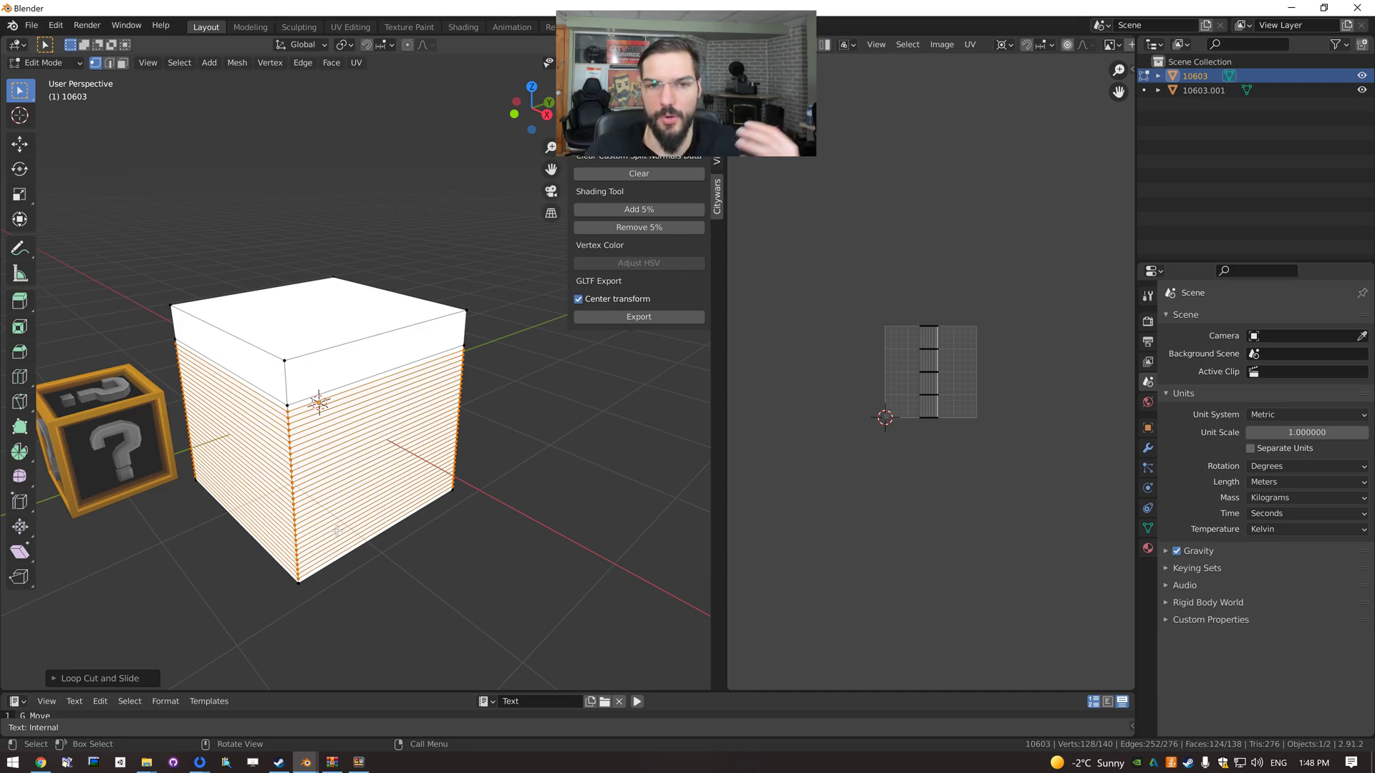
Select a single horizontal edge loop around the cube's mid-height and try moving it.
left_click(359, 522)
middle_click_drag(336, 505, 248, 444)
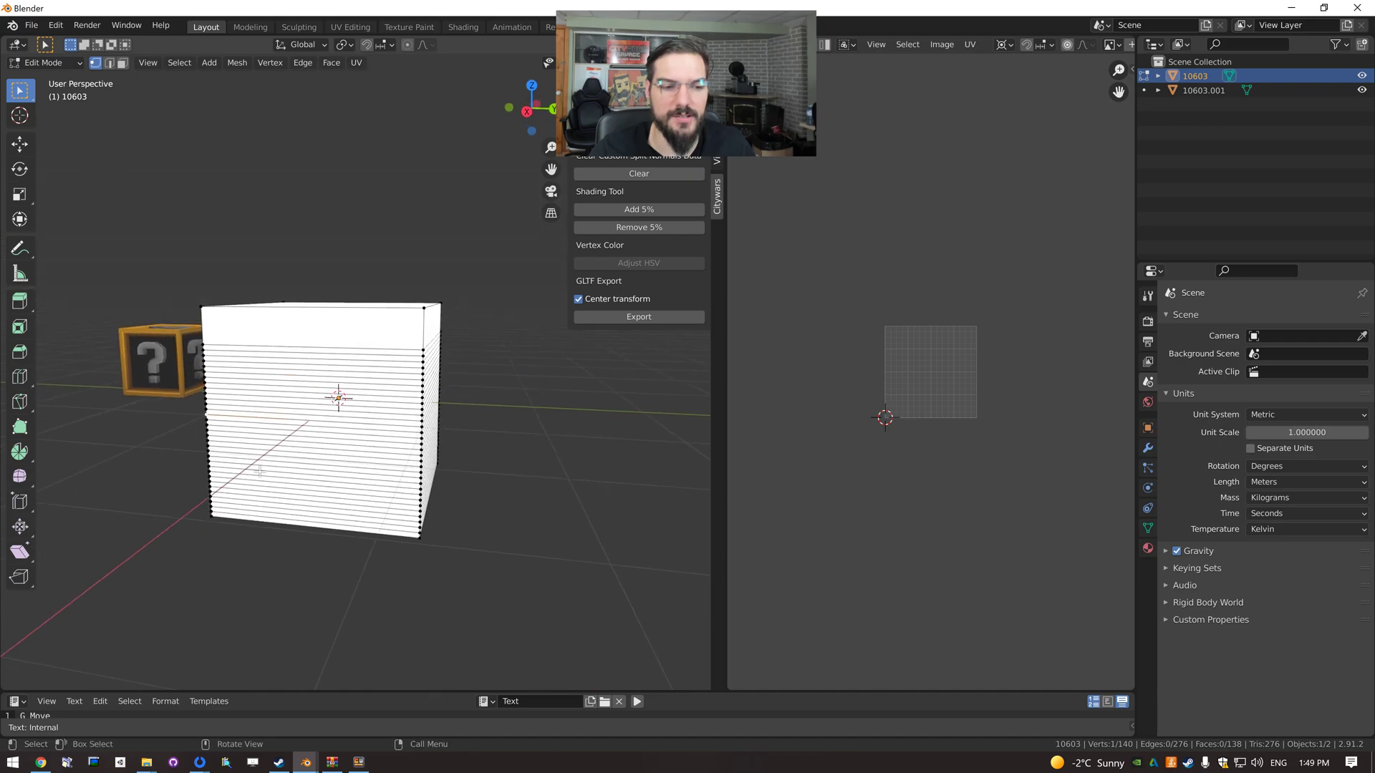
left_click(220, 423, "alt")
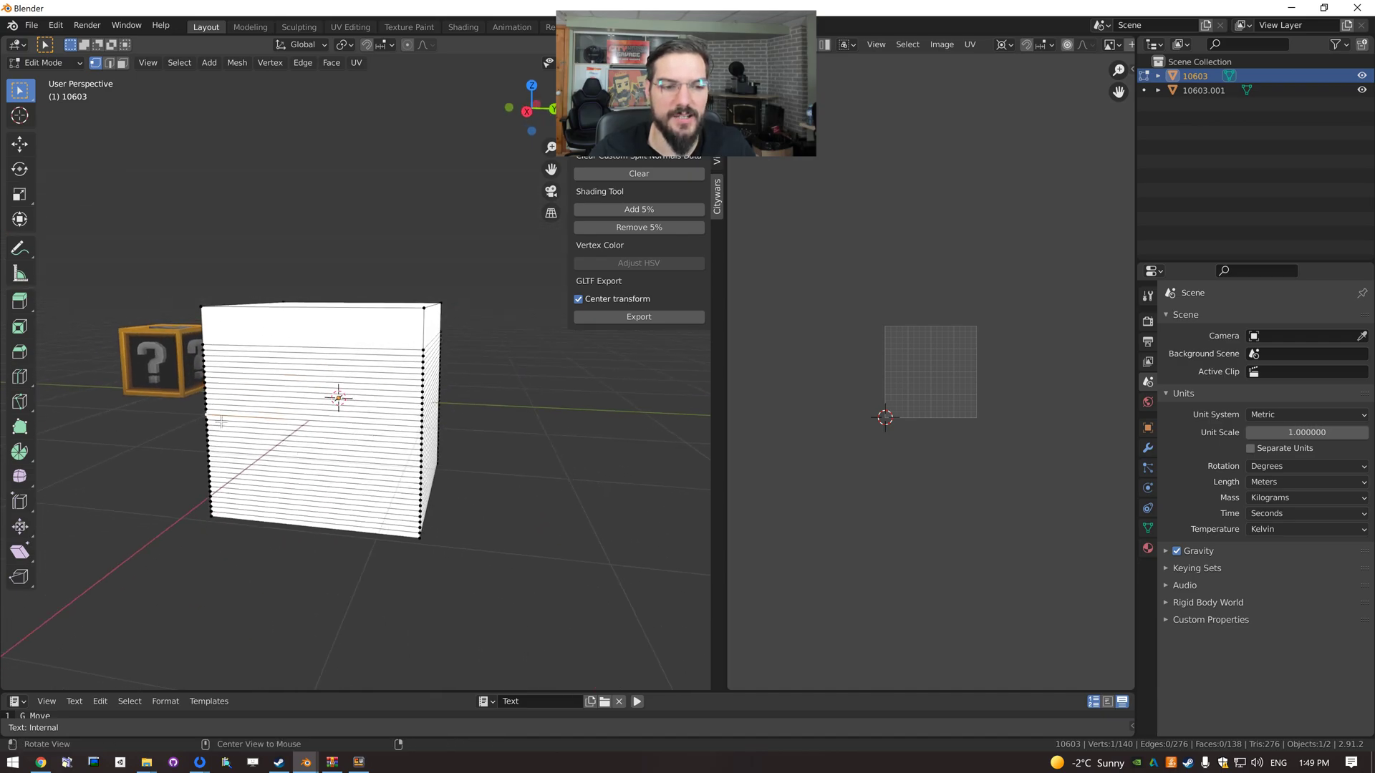
scroll(221, 422, "up", 3)
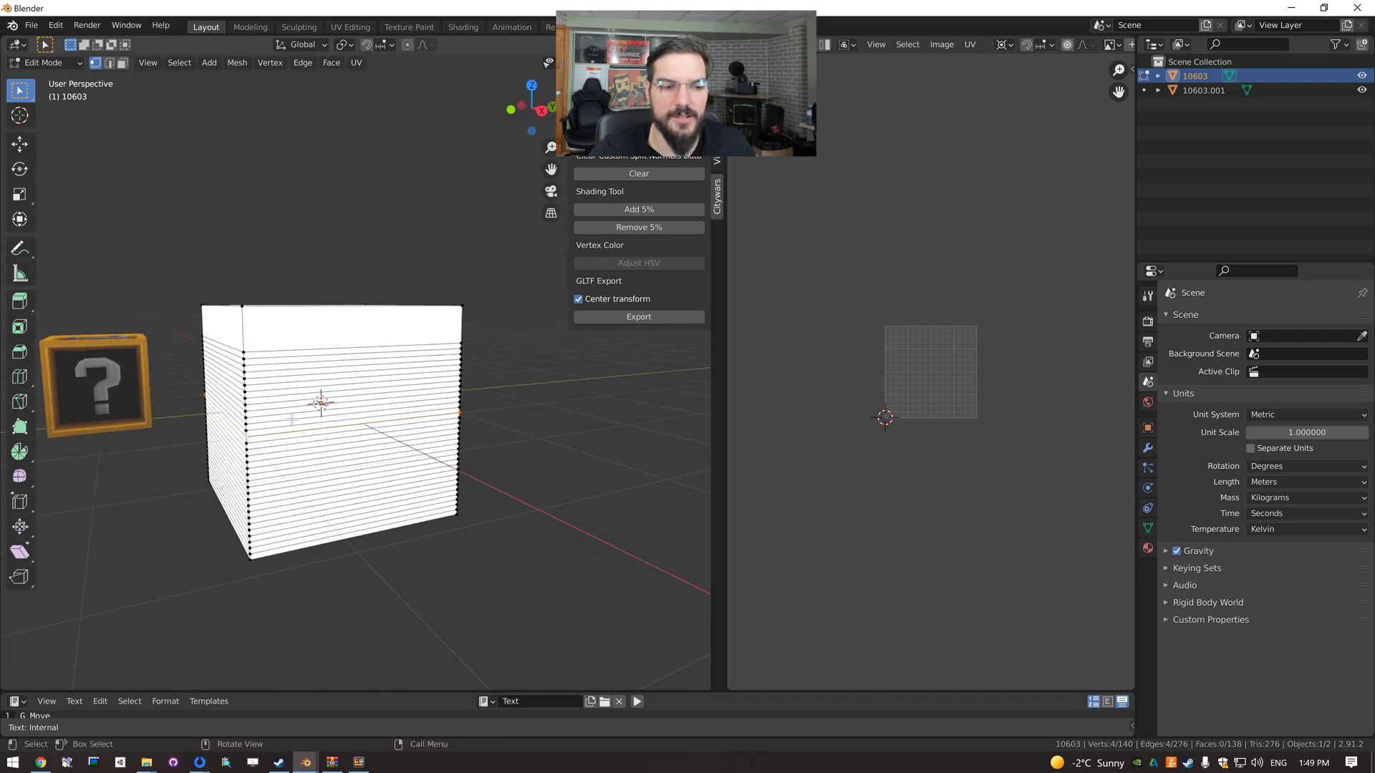
middle_click_drag(208, 494, 210, 489)
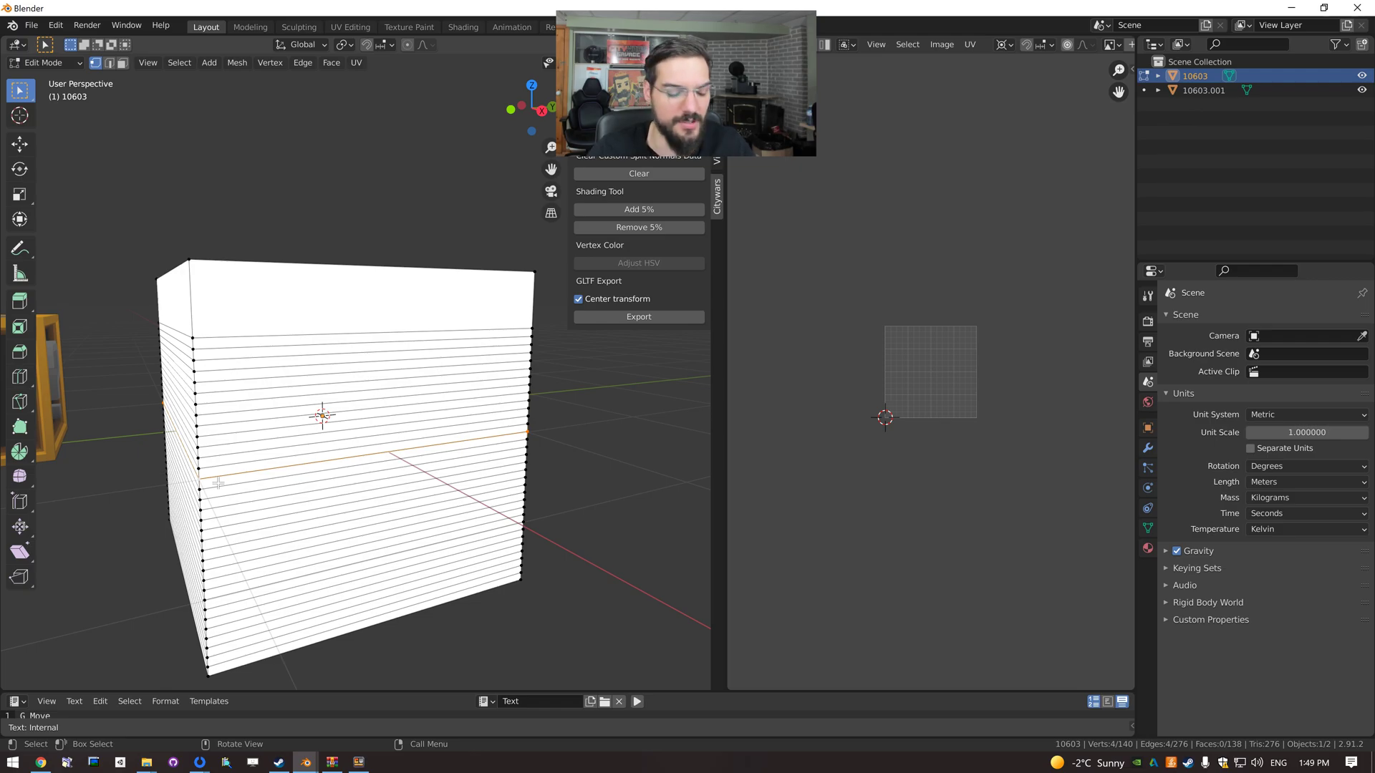
key("g")
key("Escape")
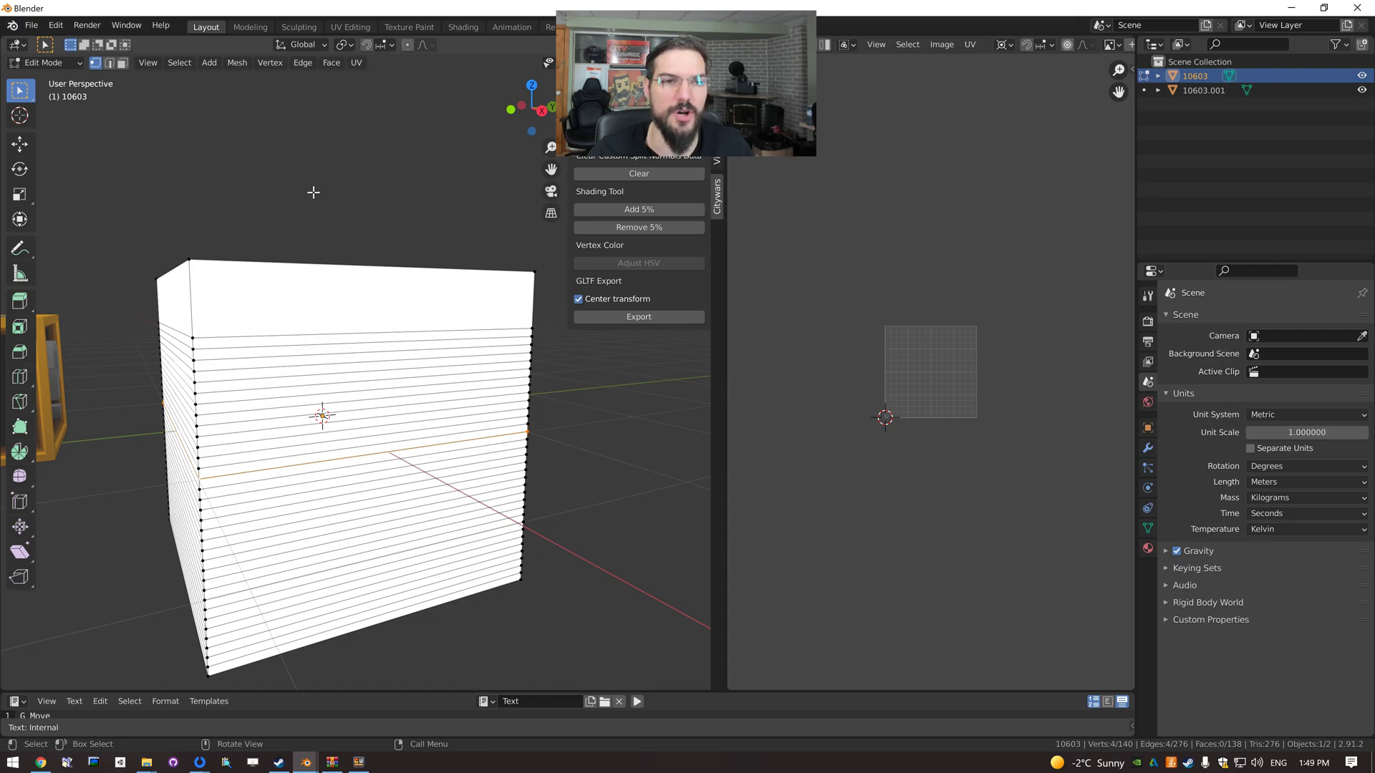
Enable proportional editing and try moving the selected edge loop with an adjusted influence radius.
left_click(345, 45)
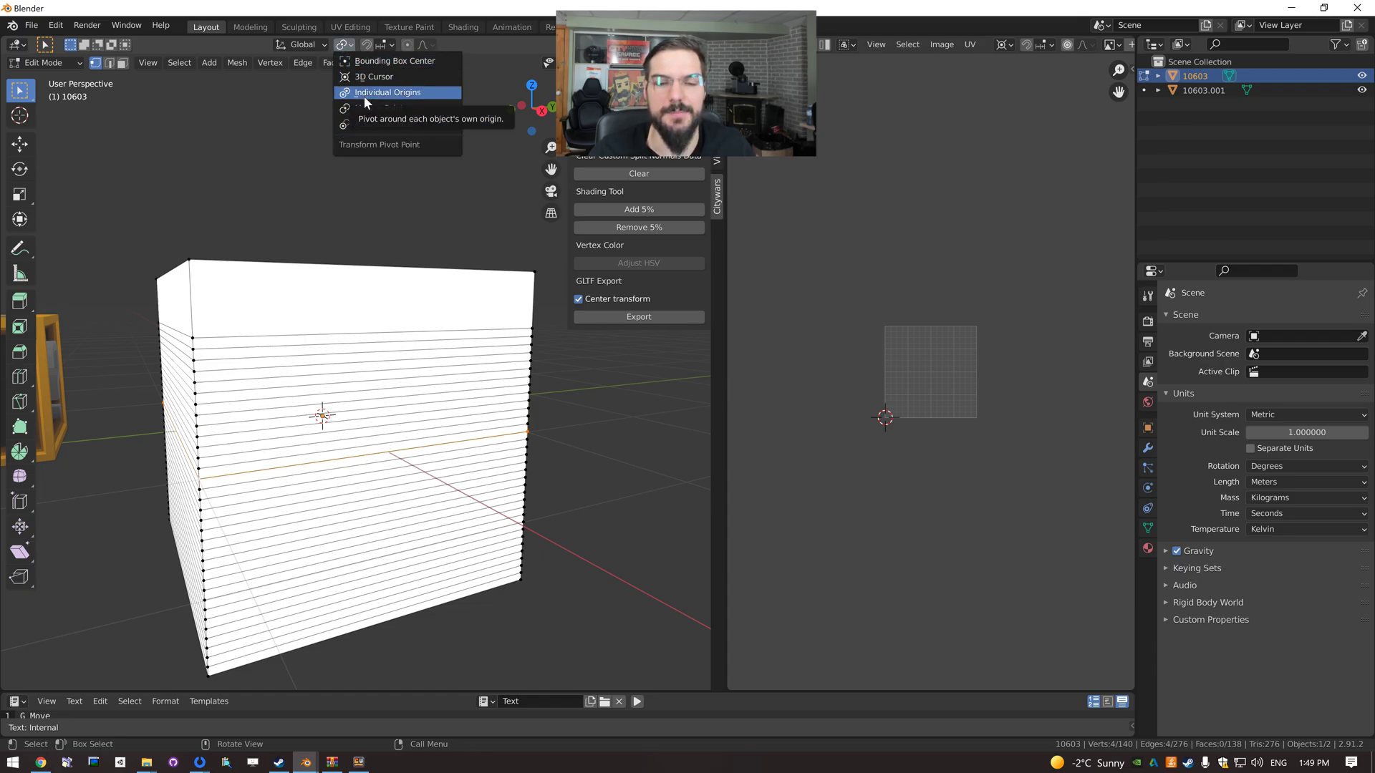
left_click(410, 44)
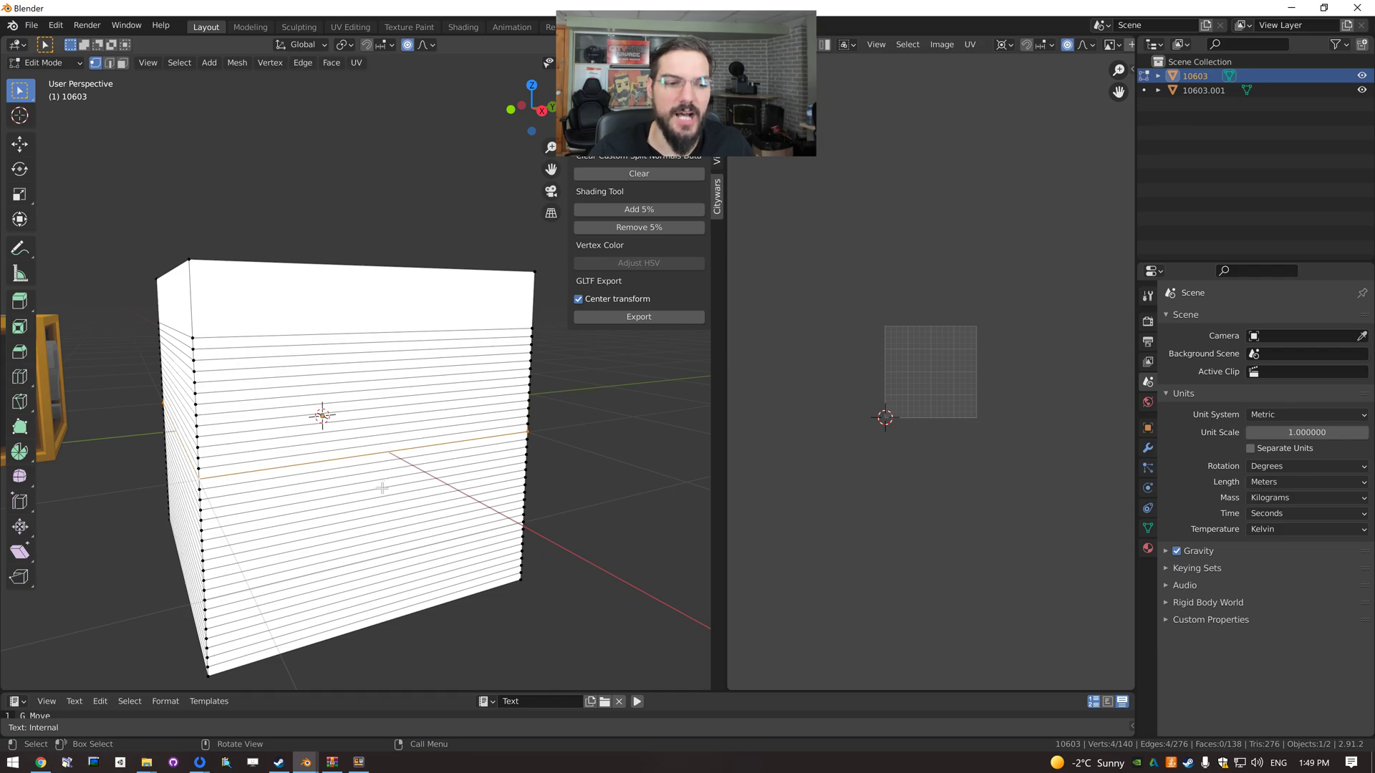
key("g")
scroll(424, 486, "up", 4)
right_click(426, 484)
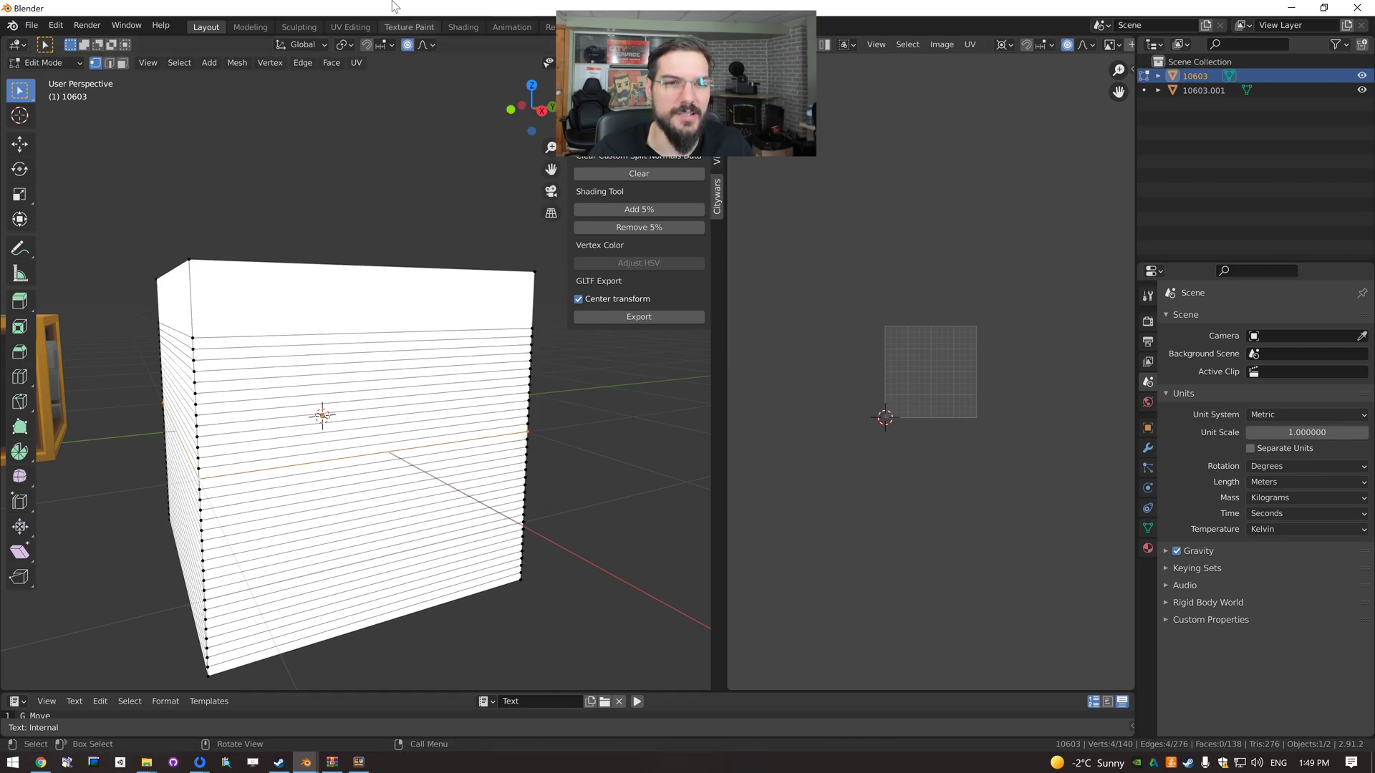
left_click(408, 45)
left_click(408, 44)
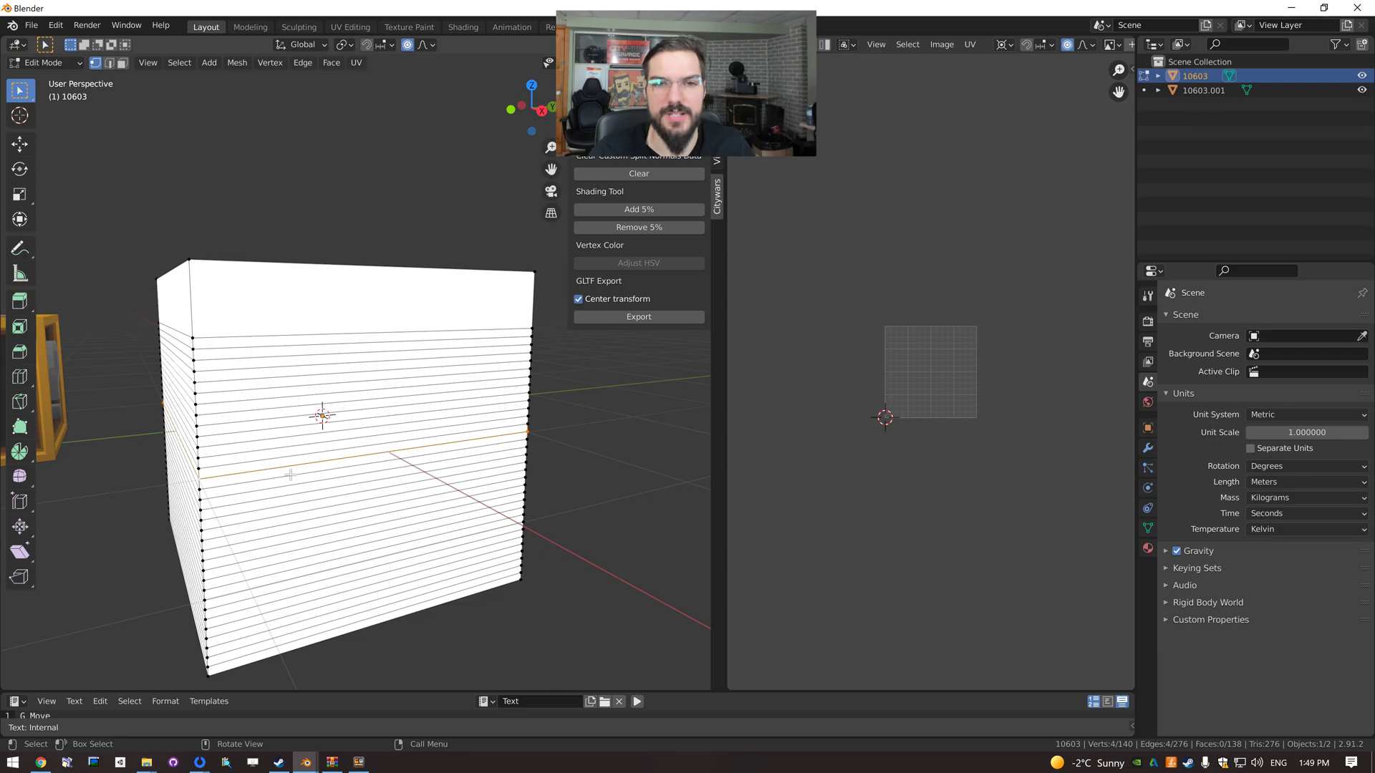
Try moving the mid-height edge loop with proportional editing, varying the influence size between about 0.04 and 1.00.
key("g")
scroll(313, 466, "down", 2)
scroll(314, 470, "up", 3)
scroll(314, 469, "up", 20)
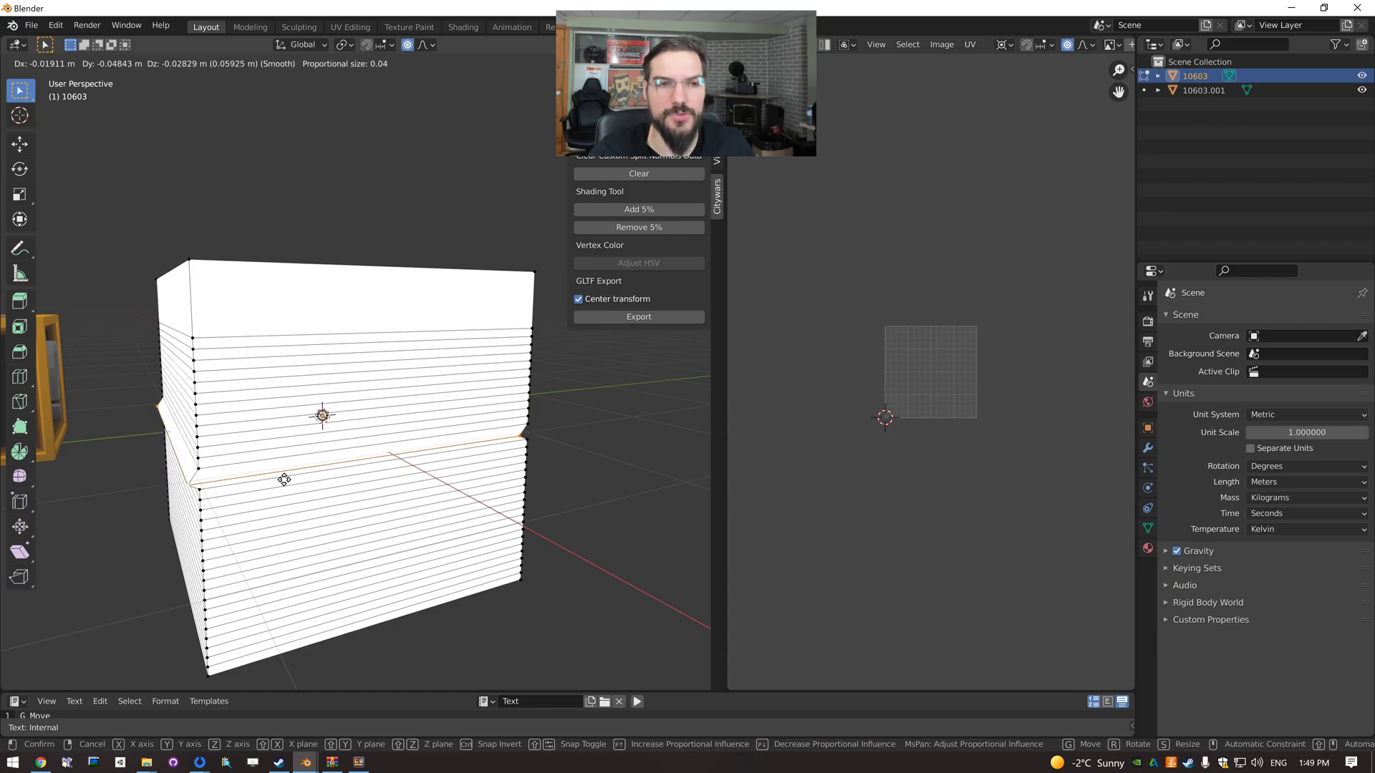
scroll(284, 480, "down", 19)
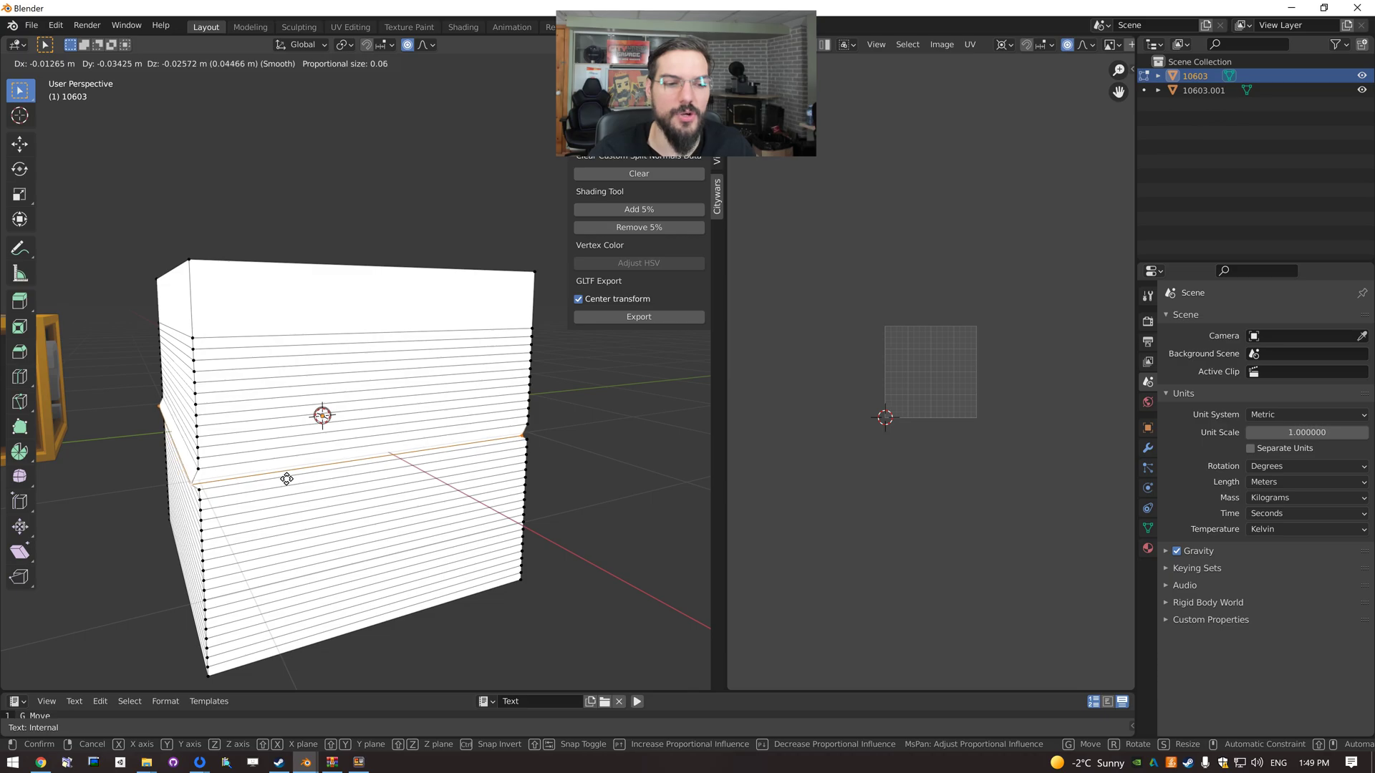
scroll(286, 477, "down", 7)
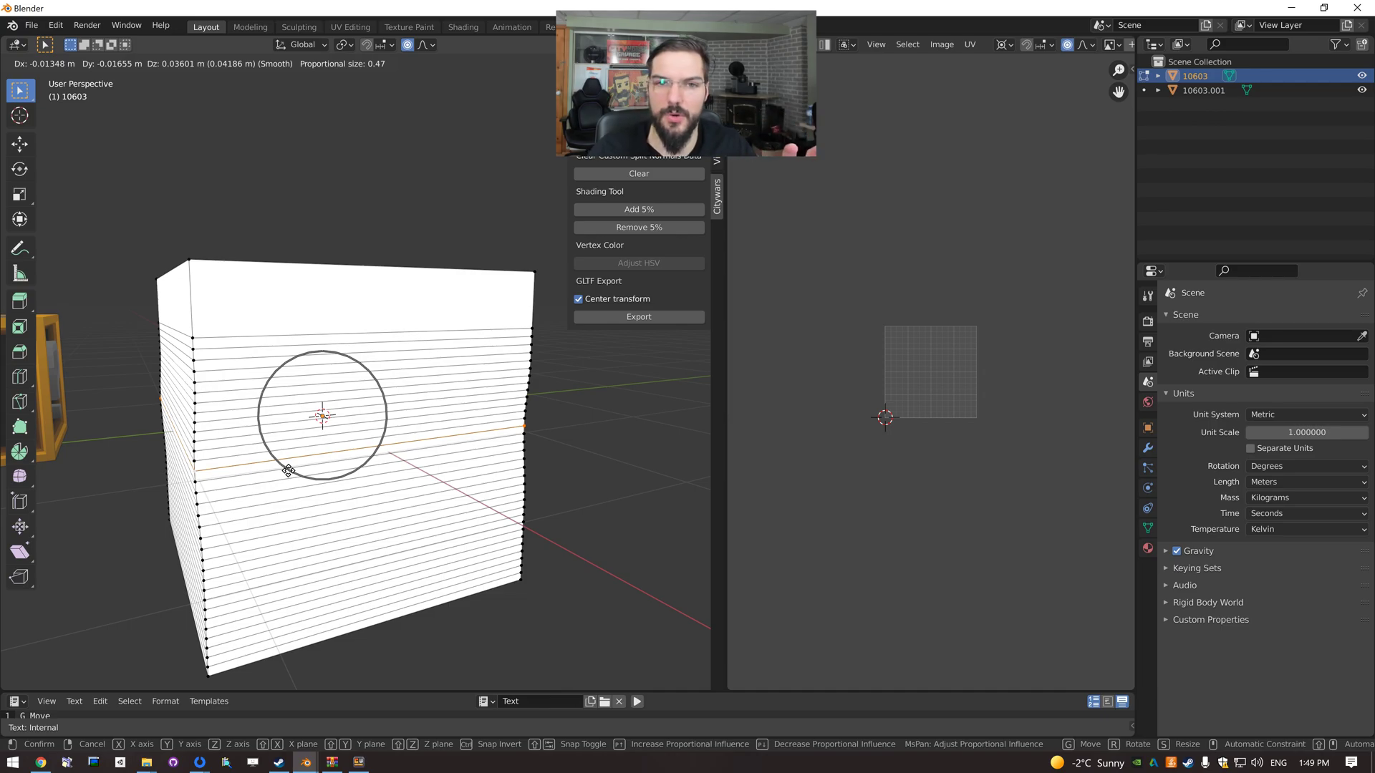
scroll(288, 471, "up", 1)
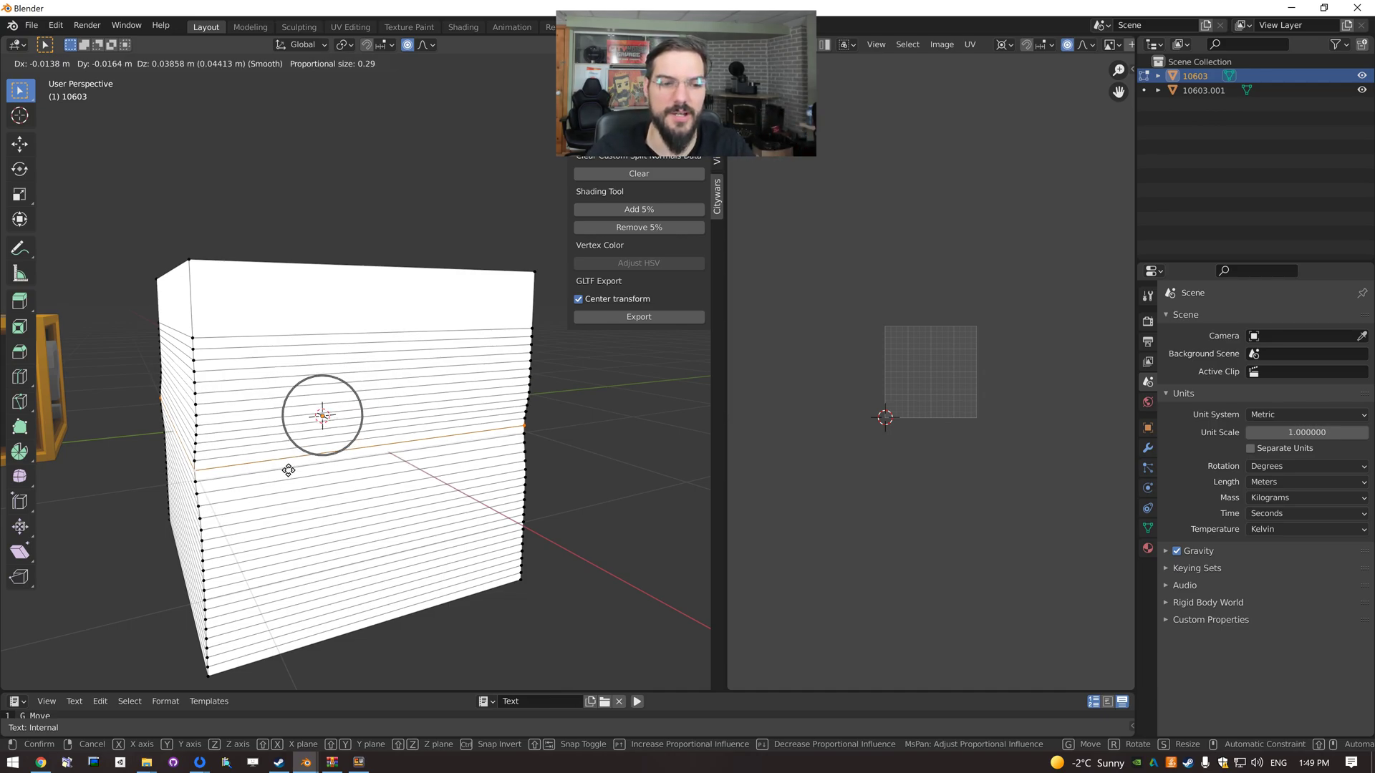
scroll(286, 469, "down", 1)
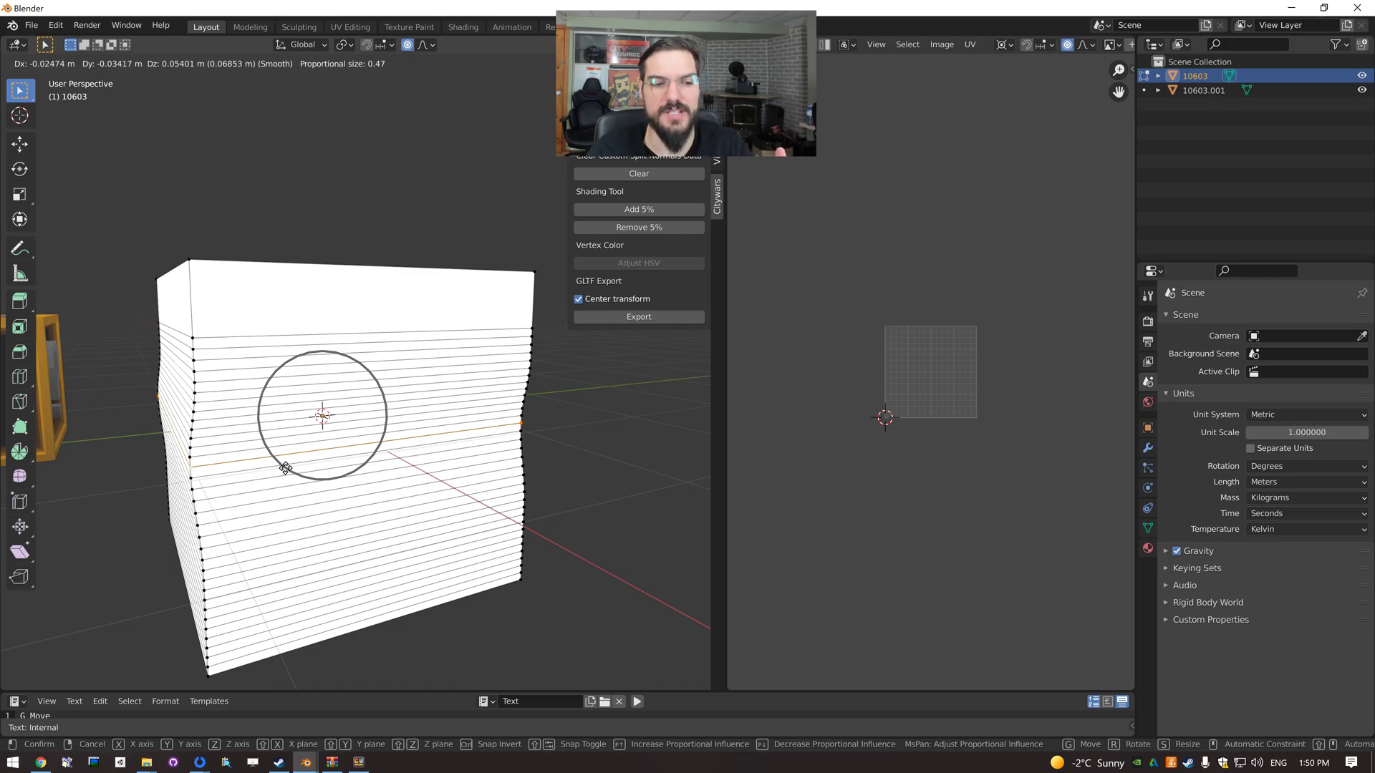
scroll(285, 467, "up", 3)
scroll(297, 466, "up", 2)
scroll(328, 466, "down", 10)
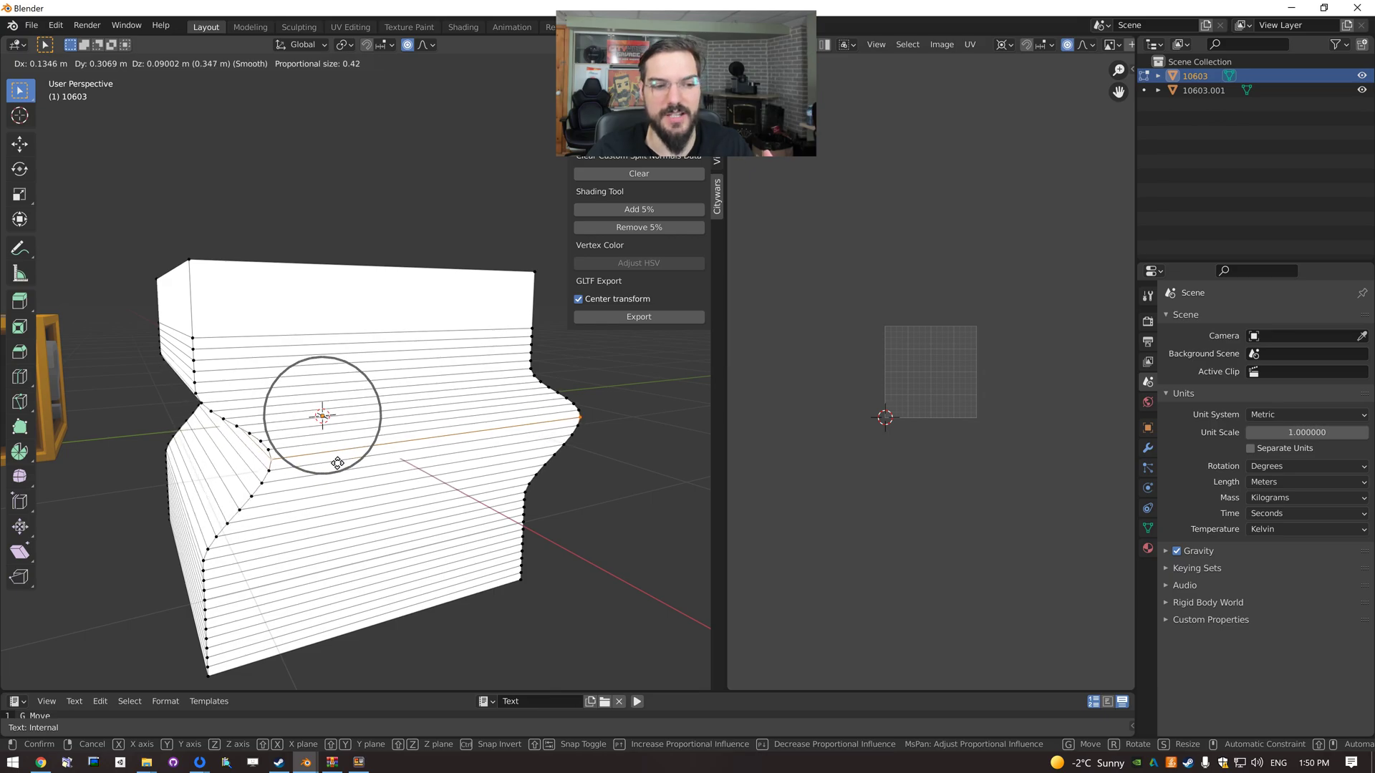
scroll(346, 461, "down", 1)
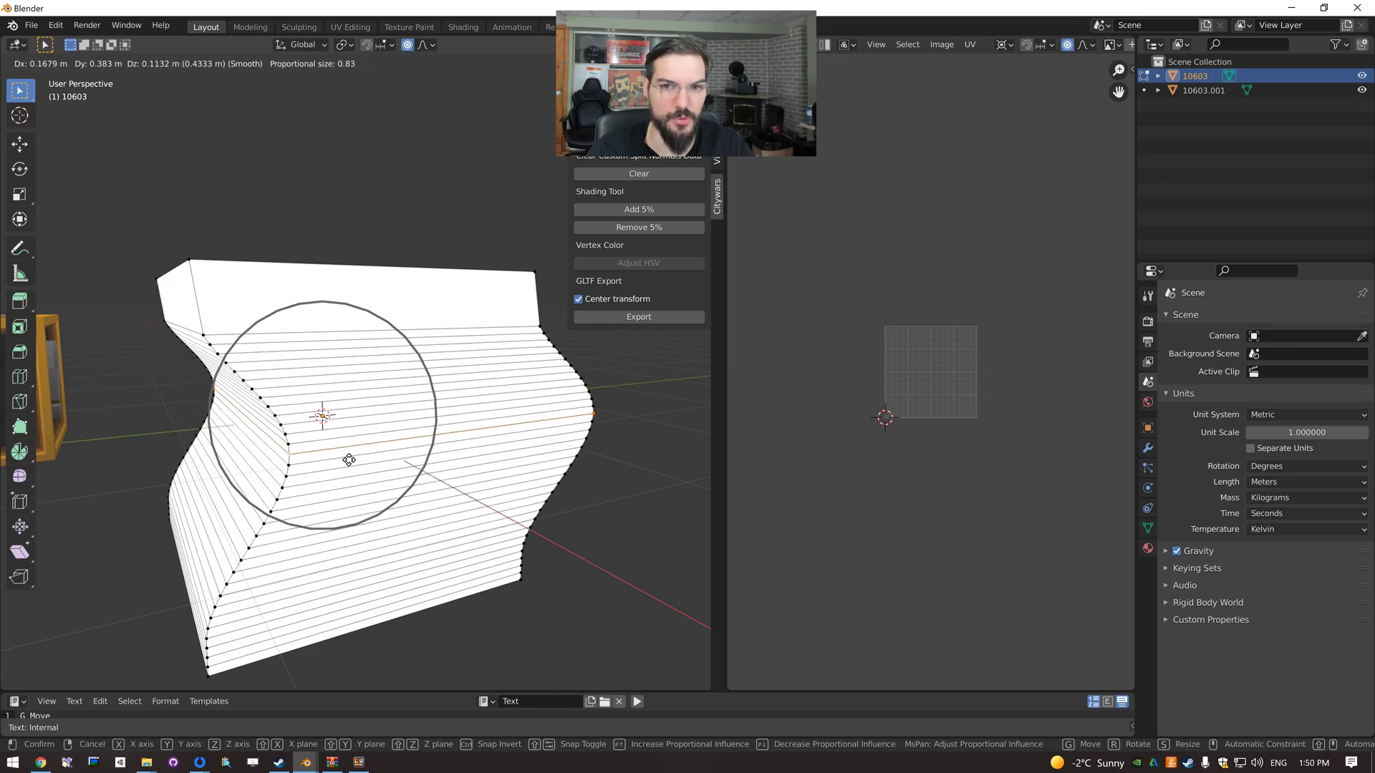
scroll(344, 457, "down", 2)
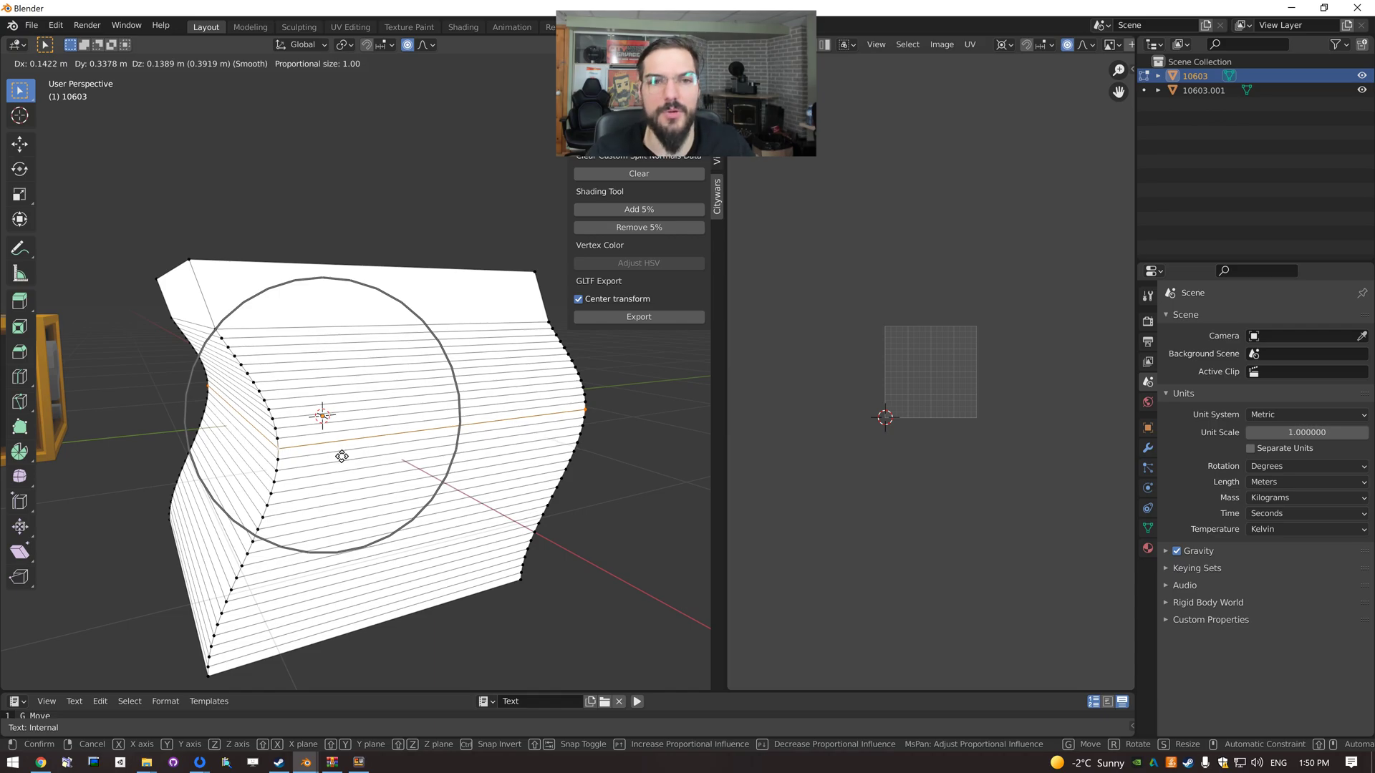
key("Escape")
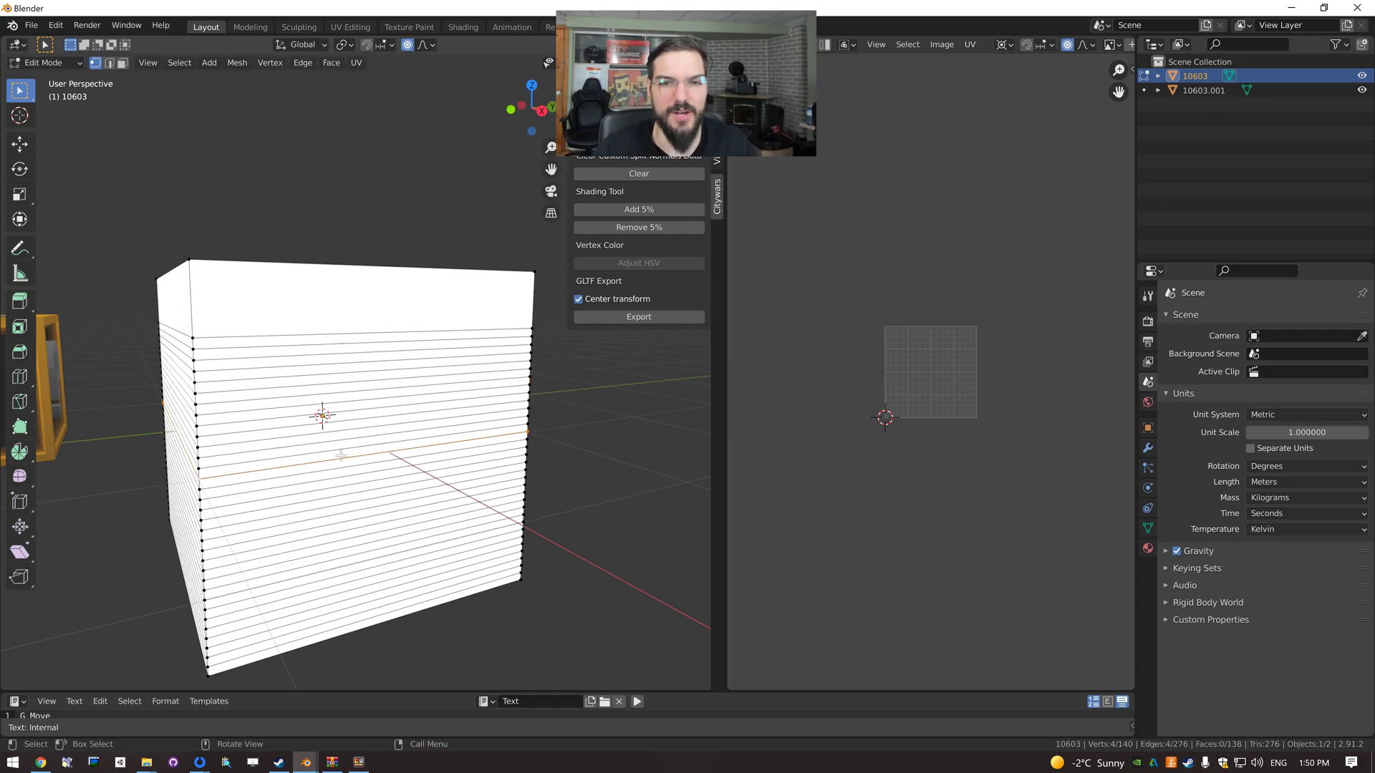
Undo the dense series of loop cuts and cut a single horizontal edge loop slid towards the cube's bottom.
middle_click_drag(314, 459, 379, 465)
scroll(423, 491, "down", 2)
key("ctrl+z")
key("ctrl+z")
mouse_move(421, 490)
middle_mouse_down()
mouse_move(405, 473)
mouse_move(408, 514)
mouse_move(403, 500)
middle_mouse_up()
key("ctrl+r")
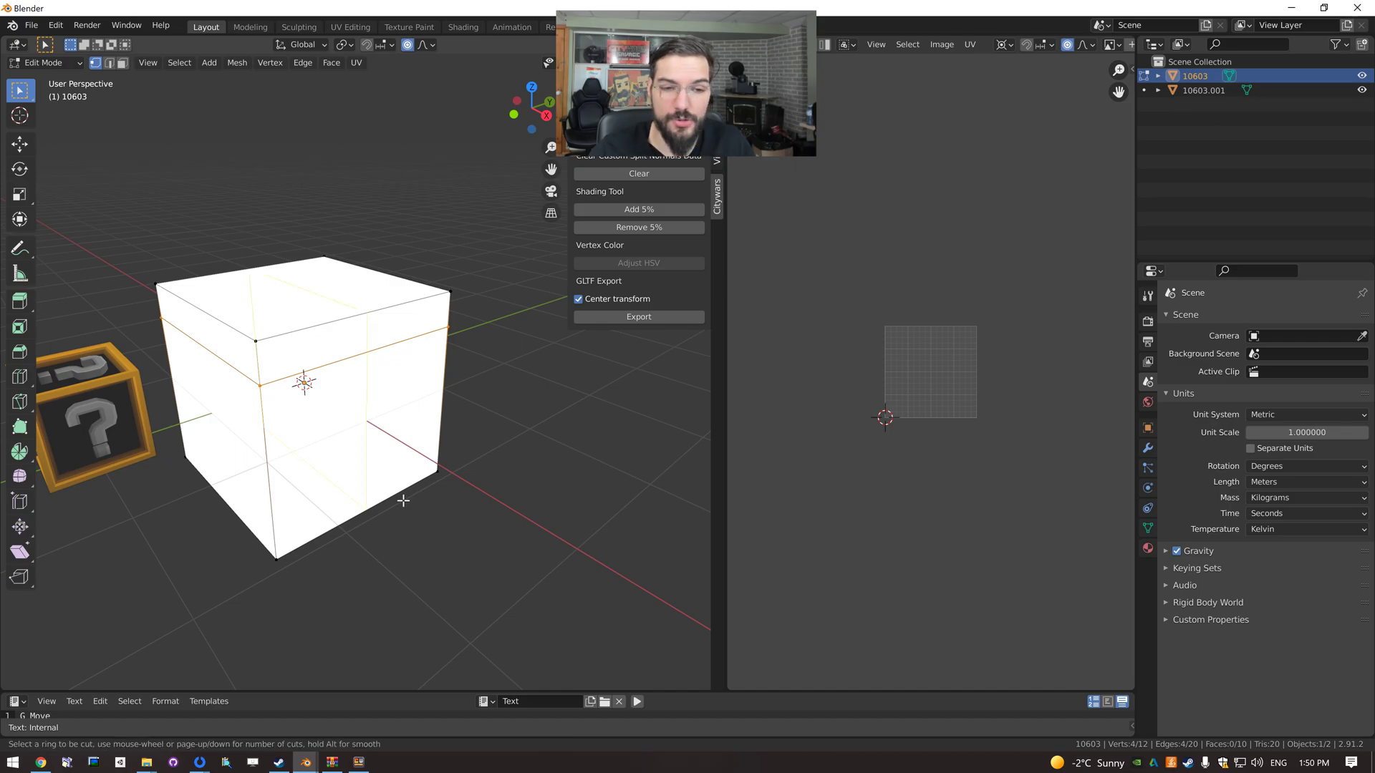
left_click(433, 438)
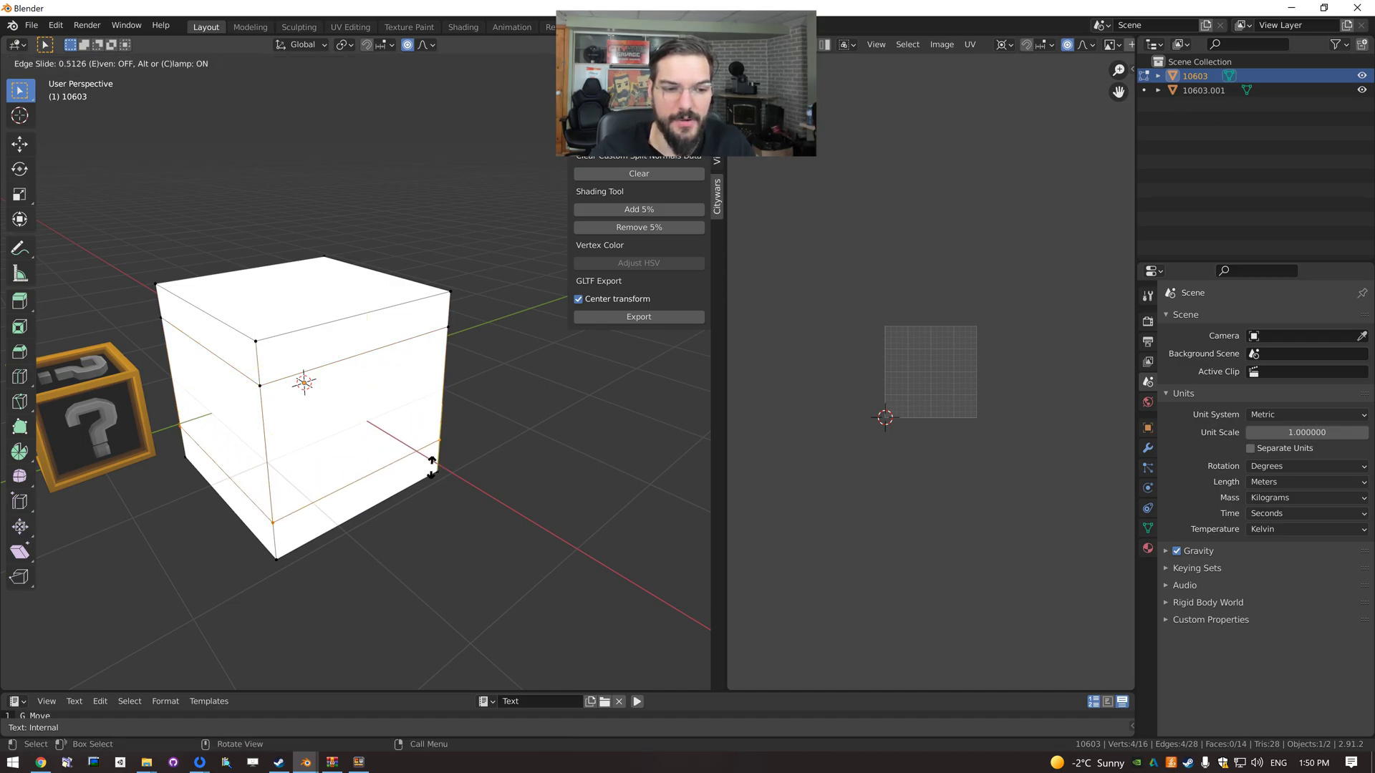
left_click(440, 477)
In edge select mode, select the four vertical corner edges between the upper and lower edge loops.
middle_click_drag(243, 388, 301, 439)
left_click(109, 63)
left_click(280, 475)
left_click(183, 412, "shift")
mouse_move(461, 469)
middle_mouse_down()
mouse_move(423, 461)
mouse_move(422, 485)
mouse_move(505, 413)
mouse_move(445, 449)
middle_mouse_up()
left_click(438, 462, "shift")
left_click(481, 428, "shift")
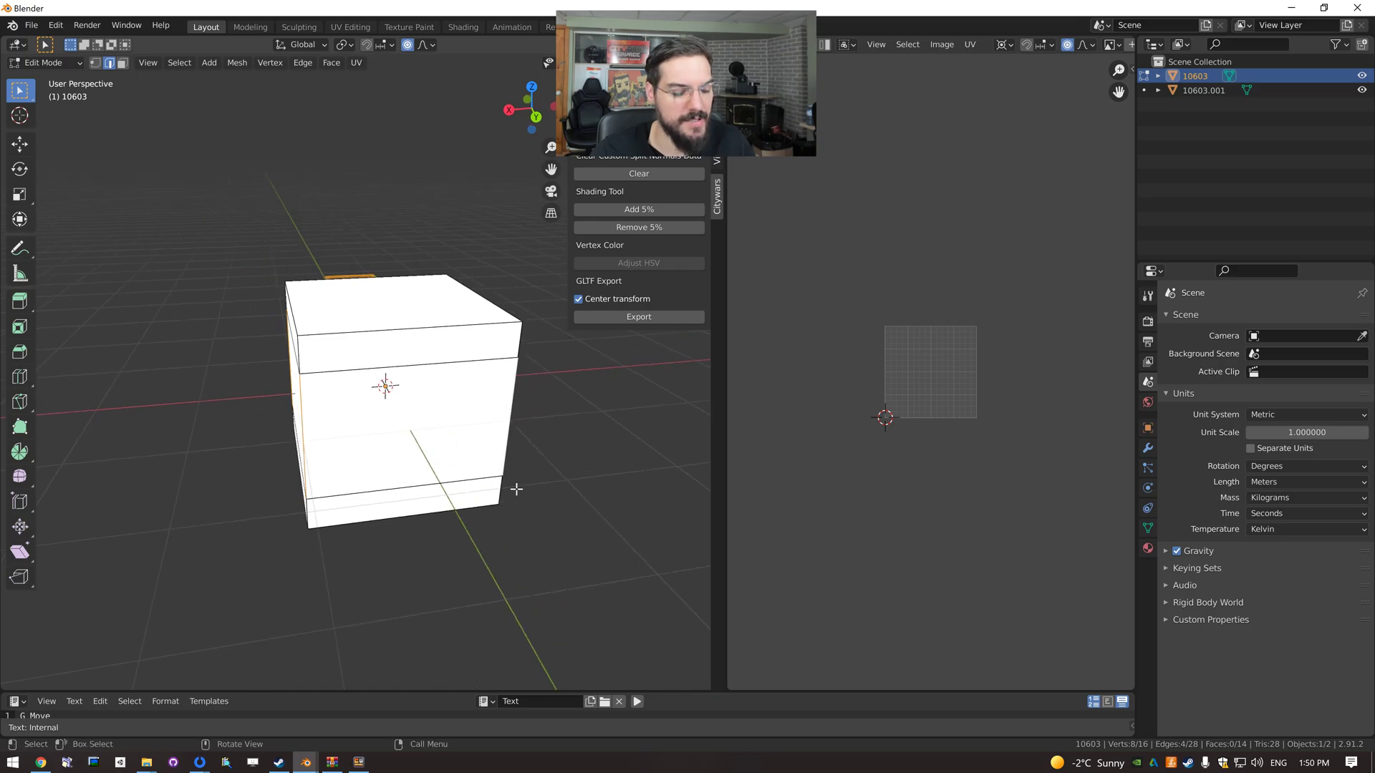
Try transforming the selected corner edges with proportional editing, and turn proportional editing off.
key("g")
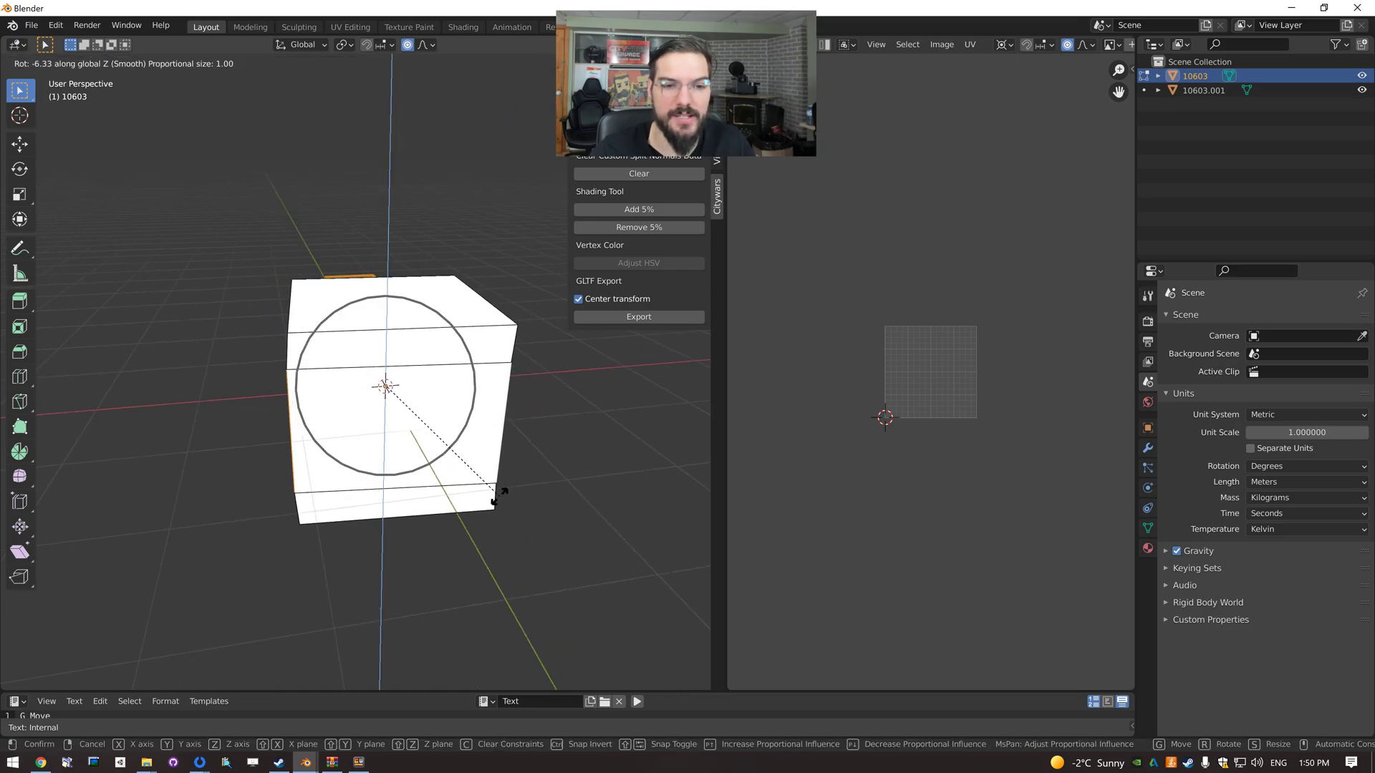
key("Escape")
left_click(407, 44)
Rotate the selected corner edges about the global Z axis to twist the cube's middle section.
key("r")
key("z")
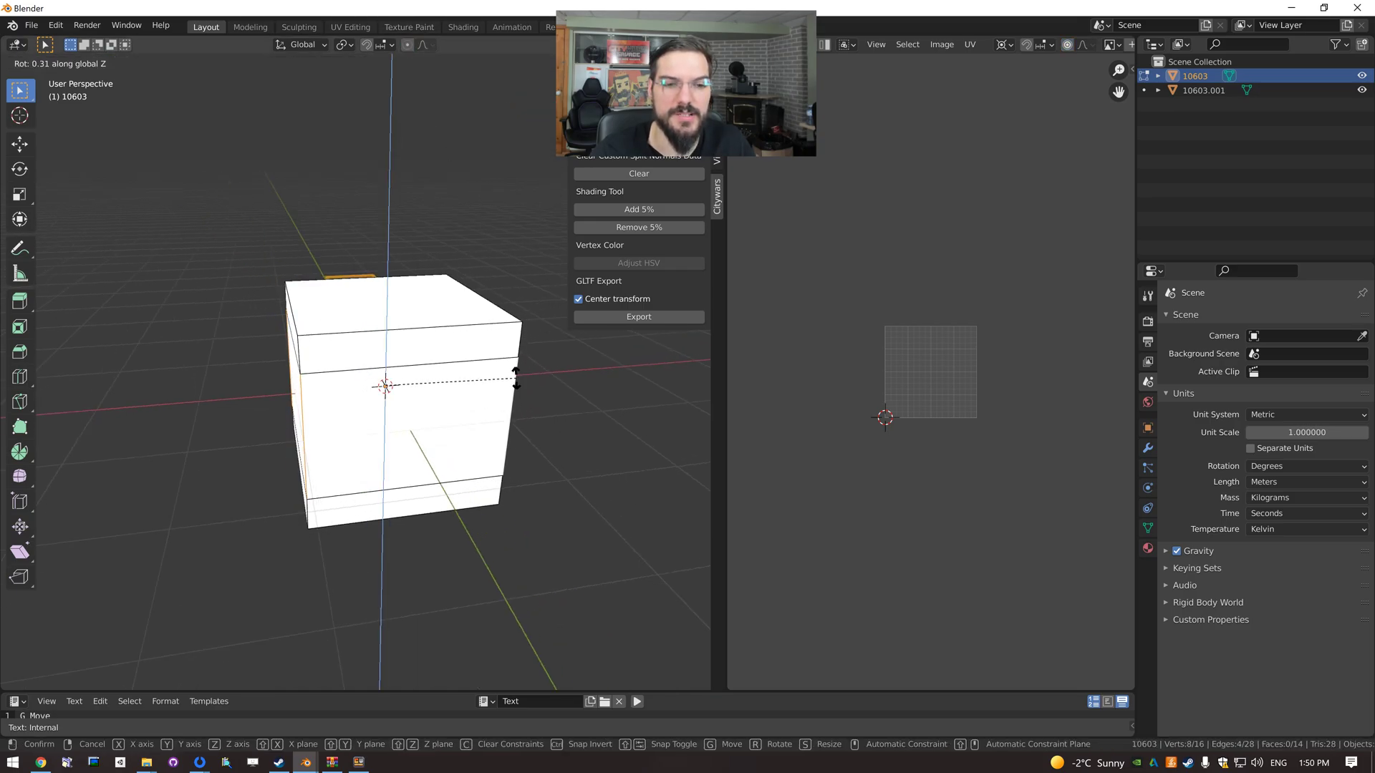
left_click(494, 408)
middle_click_drag(494, 408, 344, 404)
Try extruding the twisted cube's top face upwards, and undo both the extrusion and the twist.
left_click(122, 63)
left_click(315, 390)
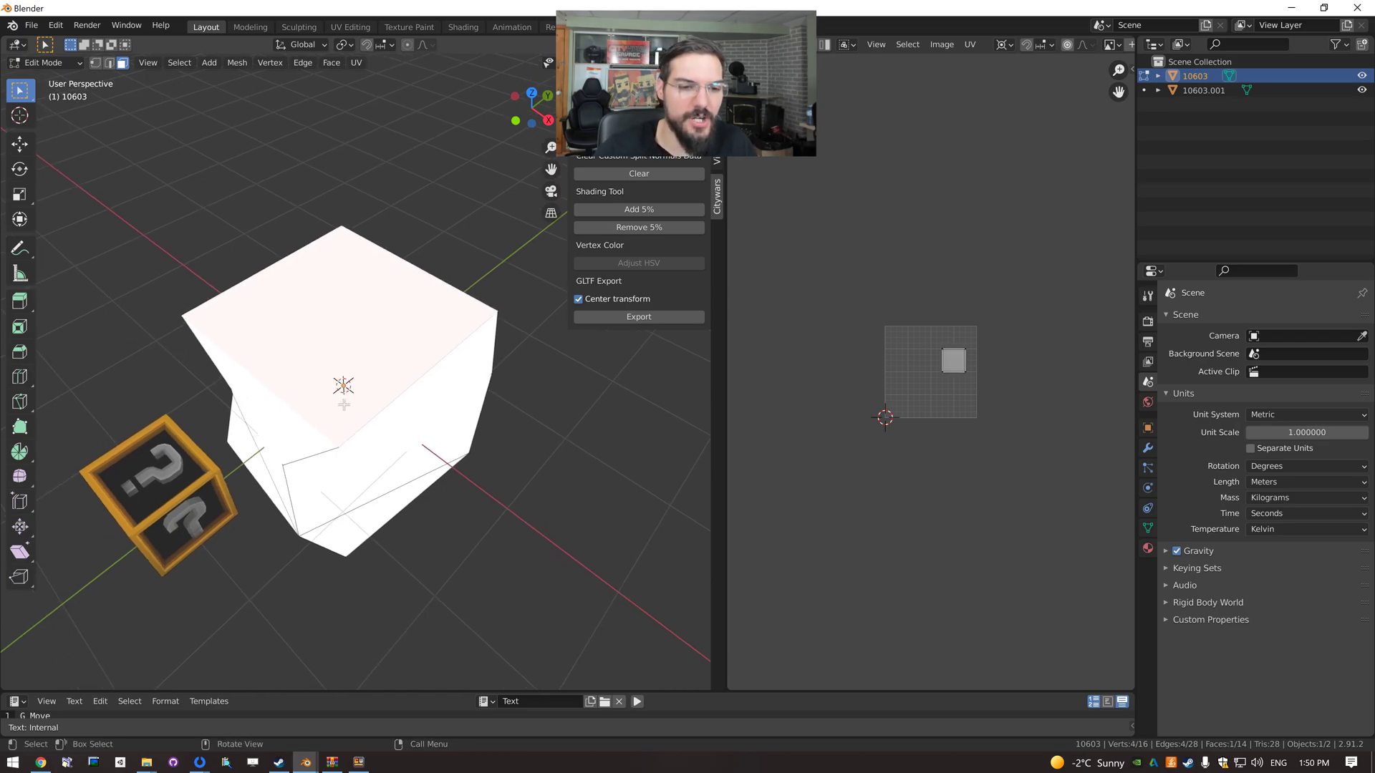
middle_click_drag(372, 581, 378, 552)
key("e")
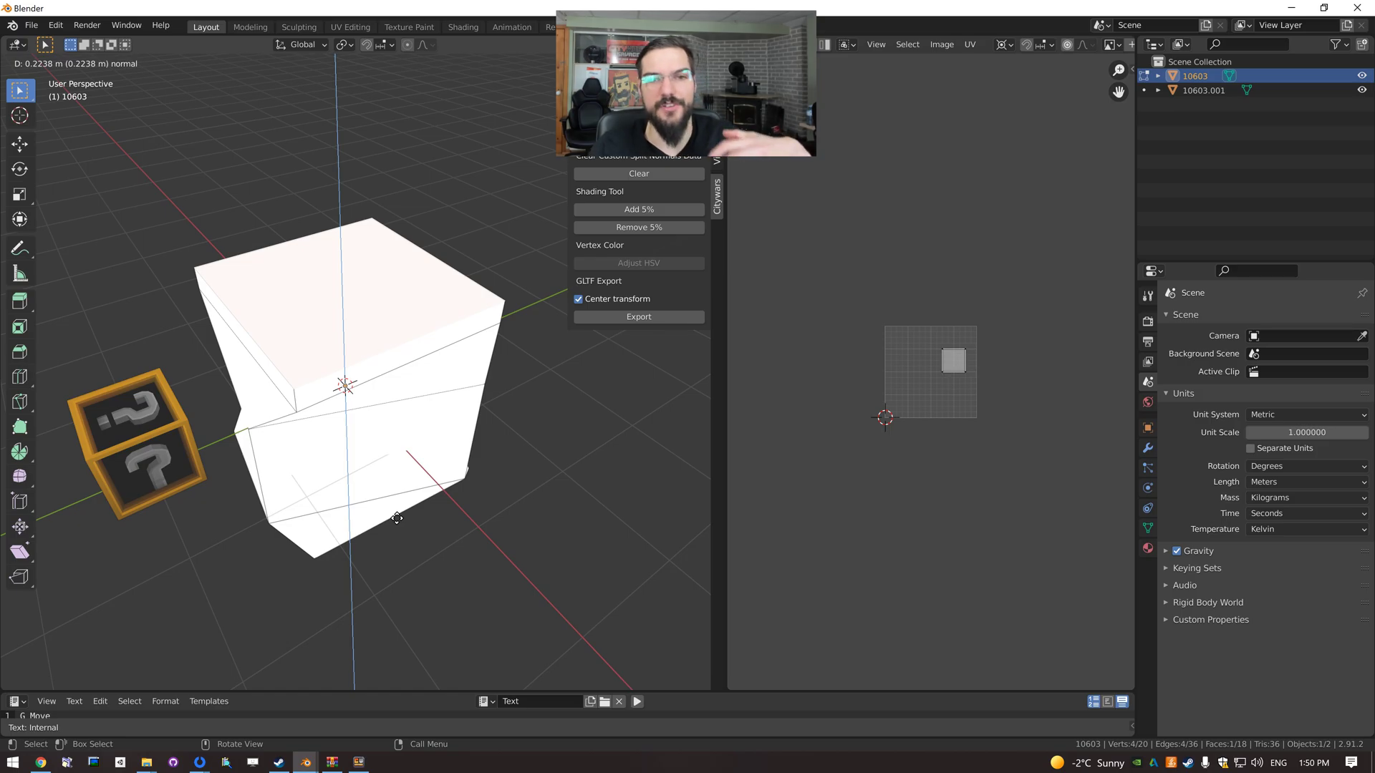
right_click(396, 518)
key("ctrl+z")
key("ctrl+z")
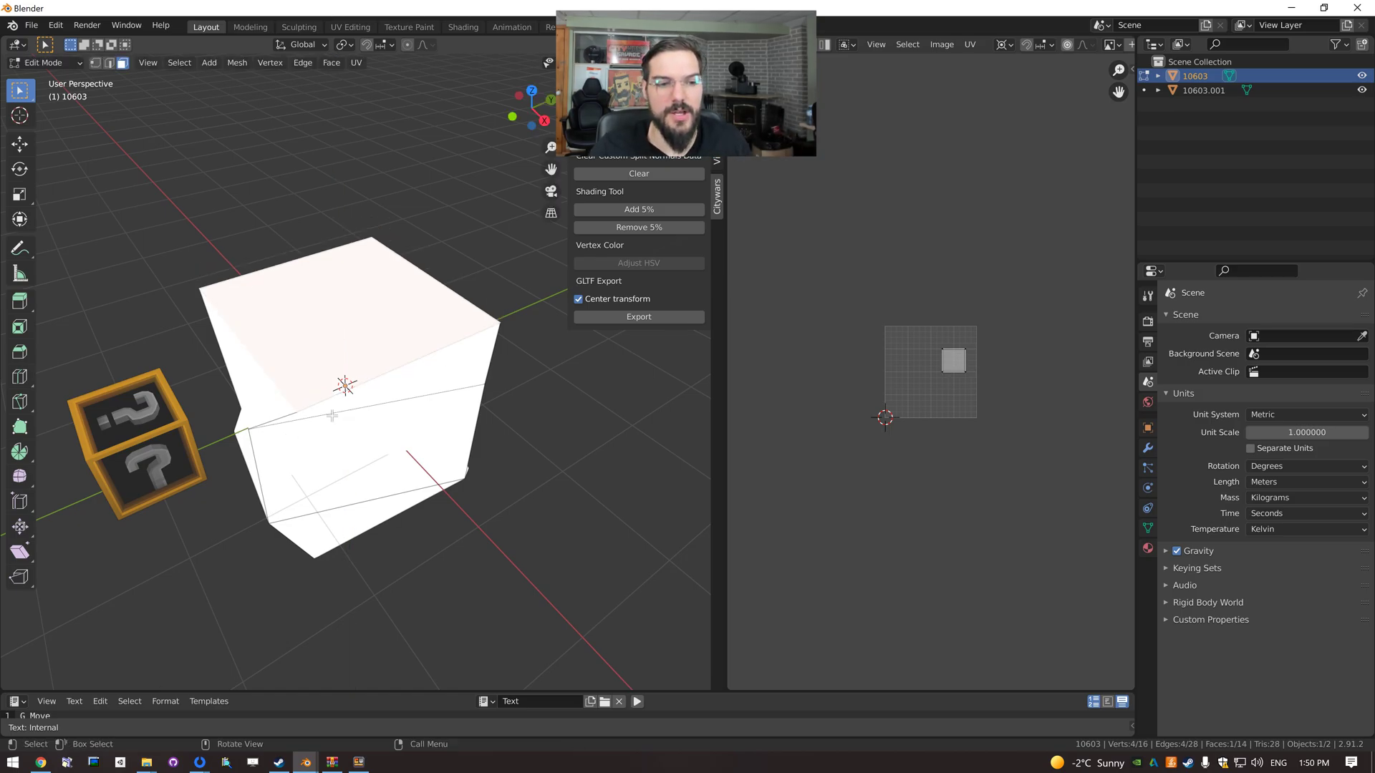
In face select mode, select the four side faces between the two edge loops and try extruding them.
left_click(123, 62)
left_click(282, 458)
middle_click_drag(433, 469, 347, 470)
left_click(442, 431, "shift")
middle_click_drag(494, 466, 380, 476)
left_click(389, 481, "shift")
middle_click_drag(251, 469, 394, 460)
left_click(311, 462, "shift")
middle_click_drag(311, 462, 534, 492)
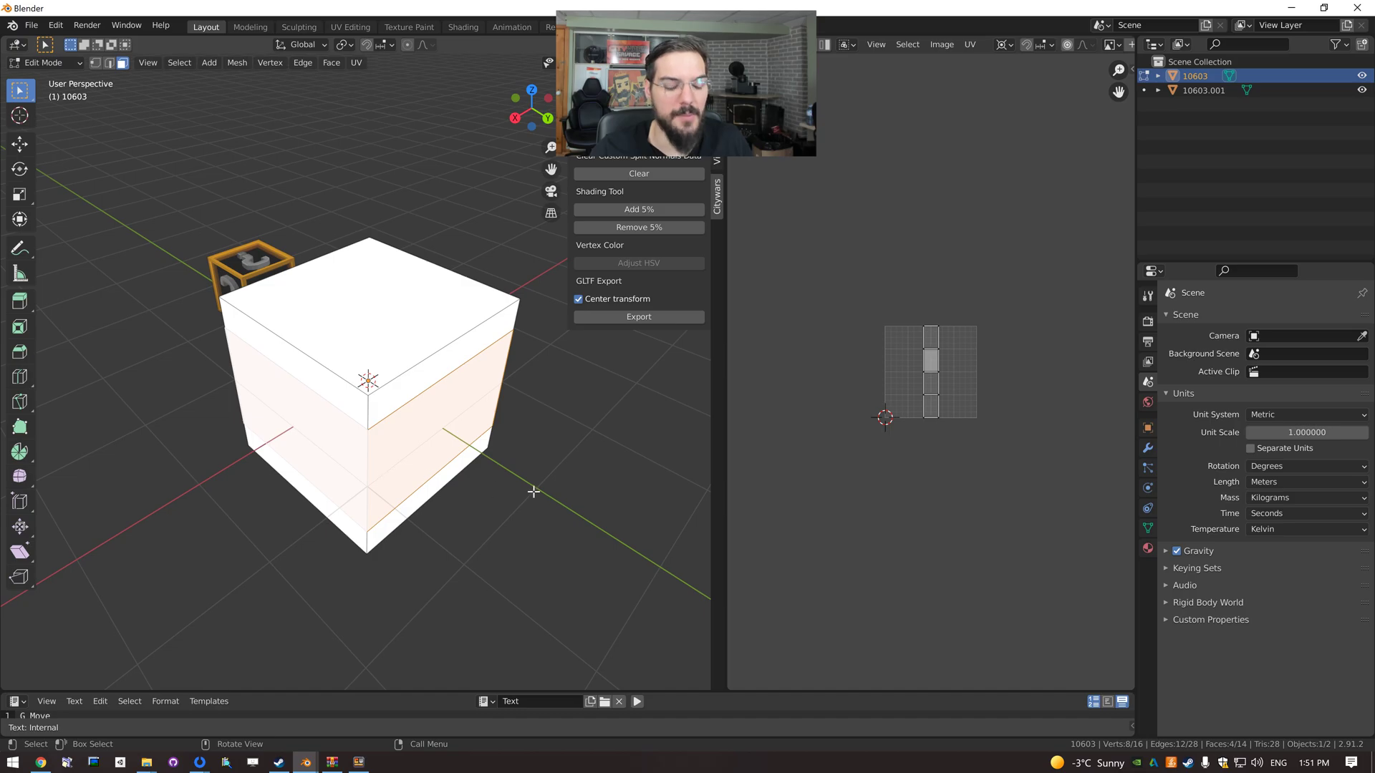
key("e")
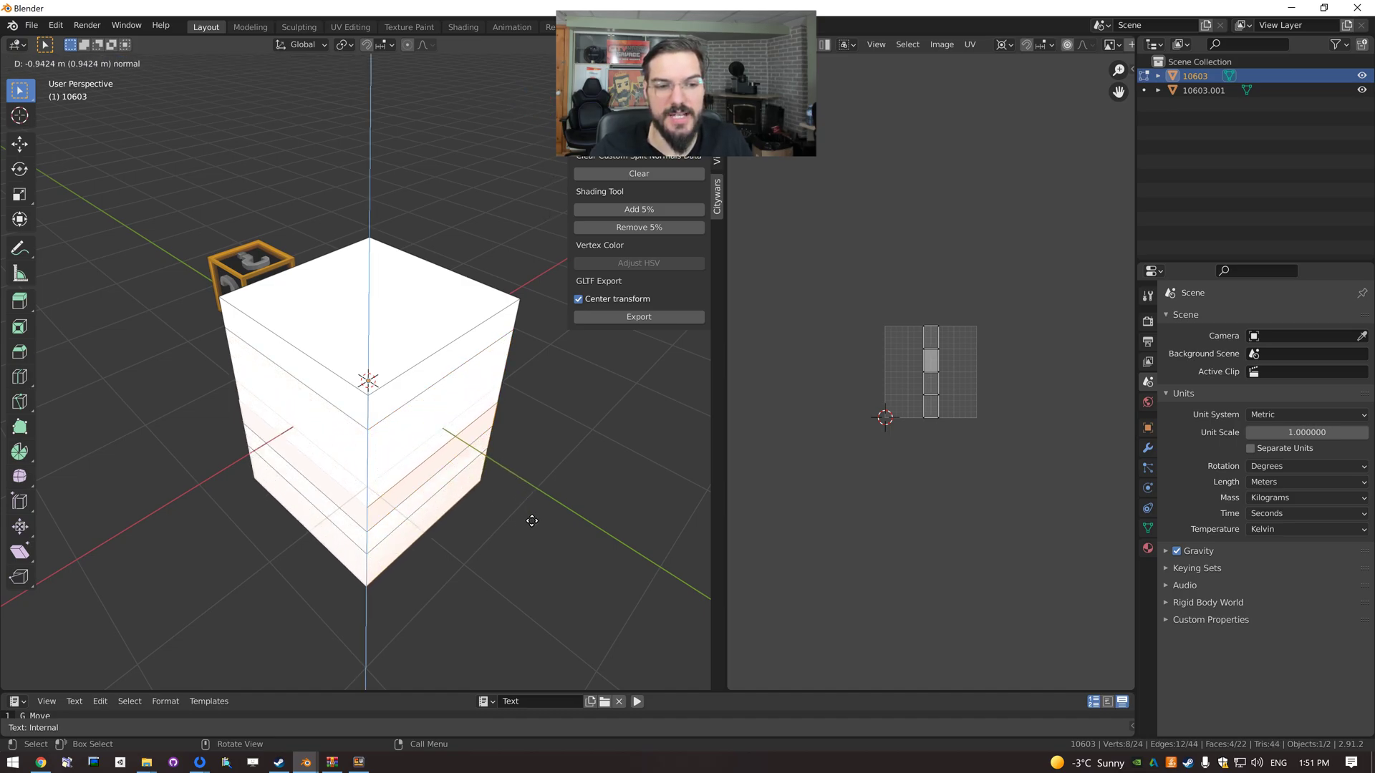
key("Escape")
Select two adjacent side faces in the band above the upper edge loop, try extruding them, and undo it.
middle_click_drag(528, 521, 450, 421)
left_click(408, 333)
left_click(452, 324, "shift")
middle_click_drag(453, 325, 438, 426)
key("e")
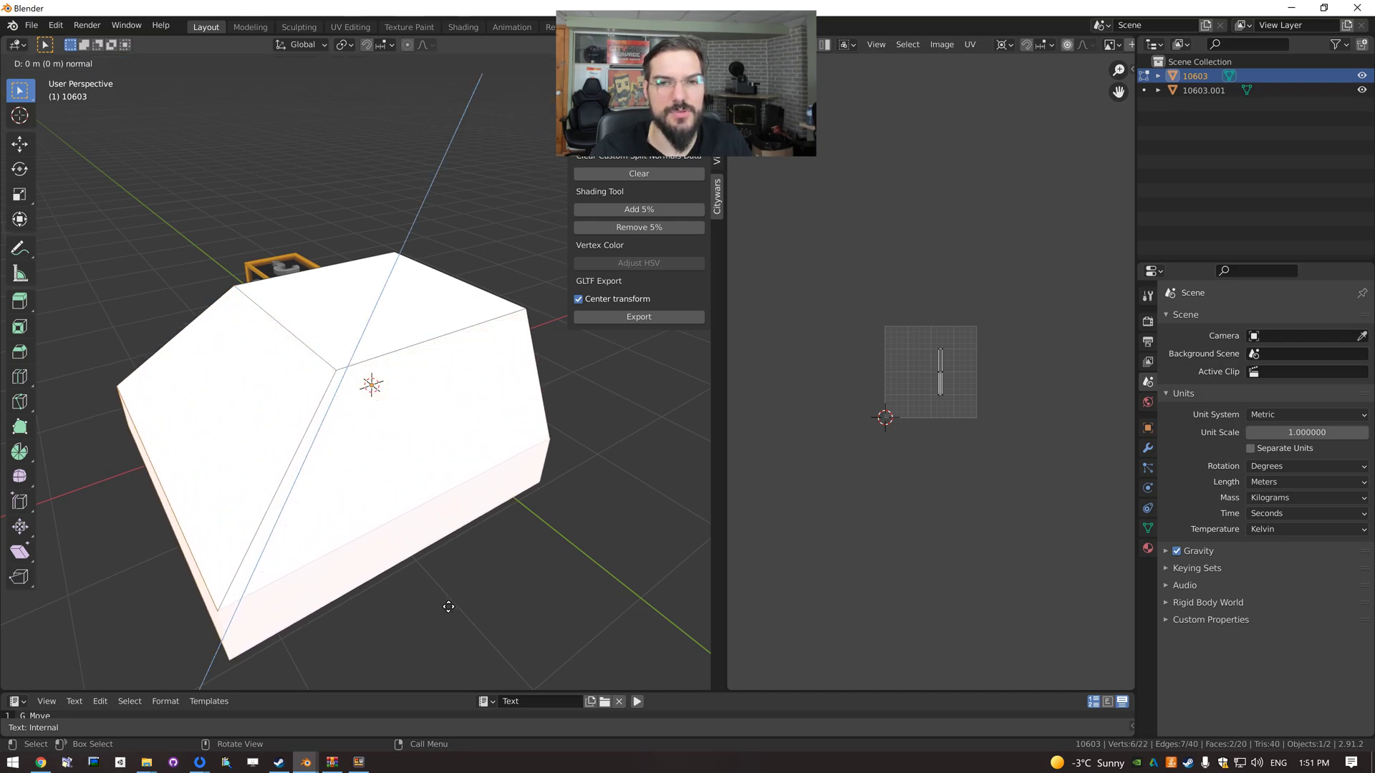
key("Escape")
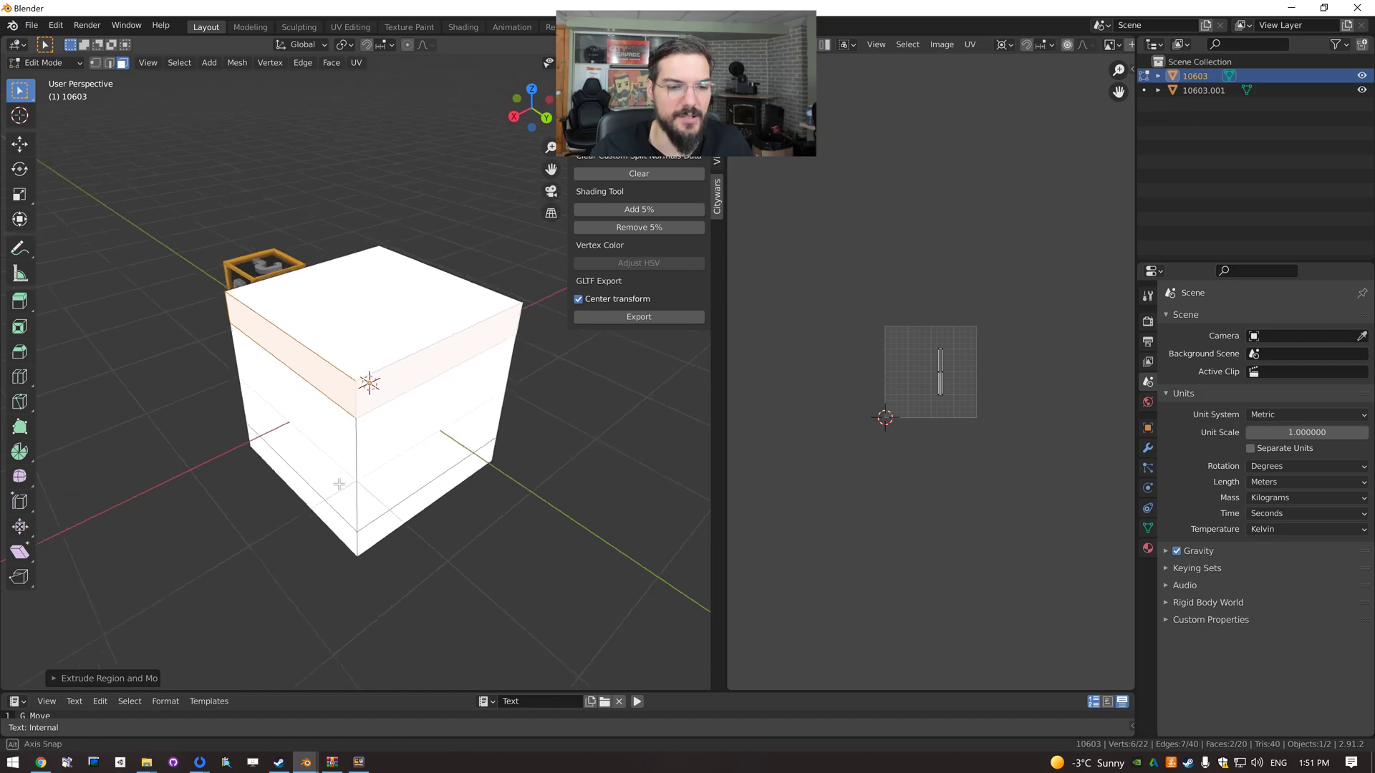
key("ctrl+z")
Extrude the cube's top face in place without offset and scale it down into a smaller inset face.
middle_click_drag(314, 464, 383, 456)
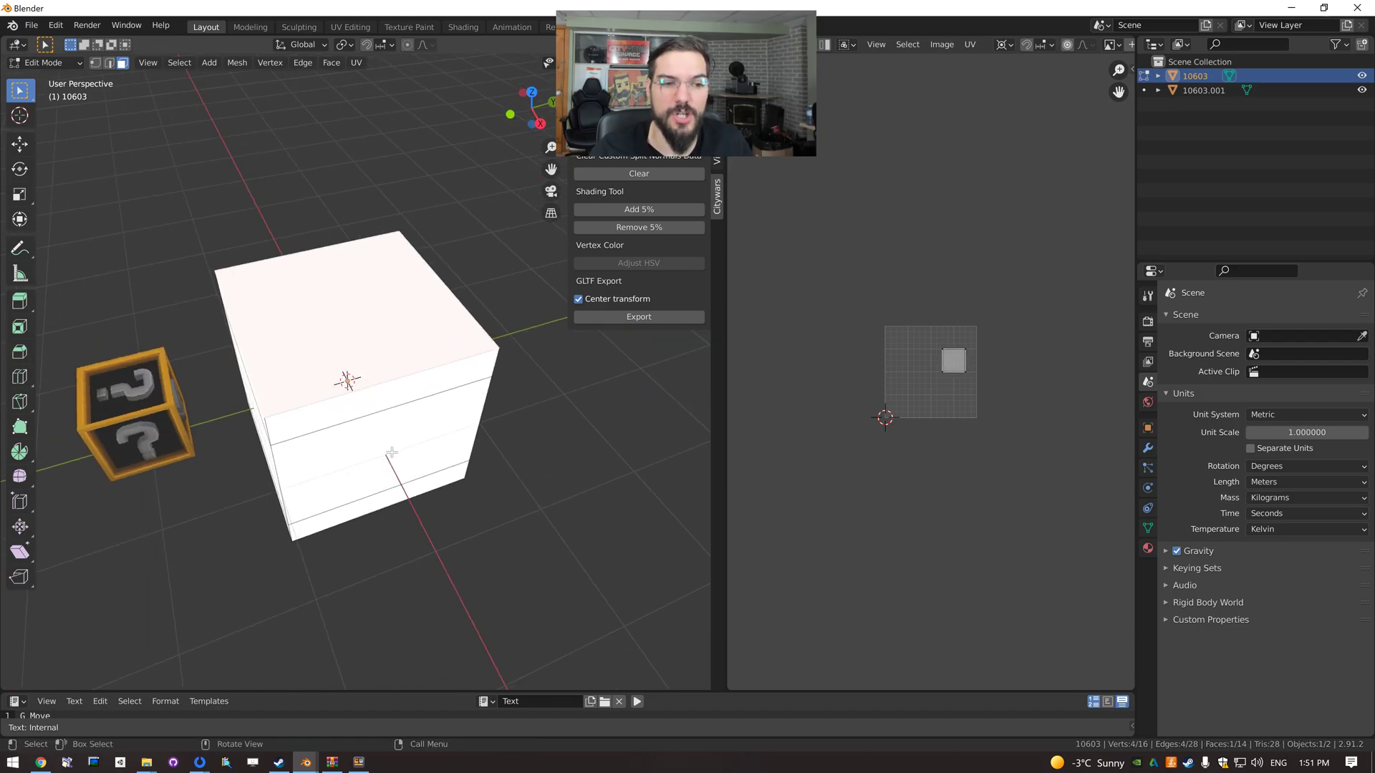
key("e")
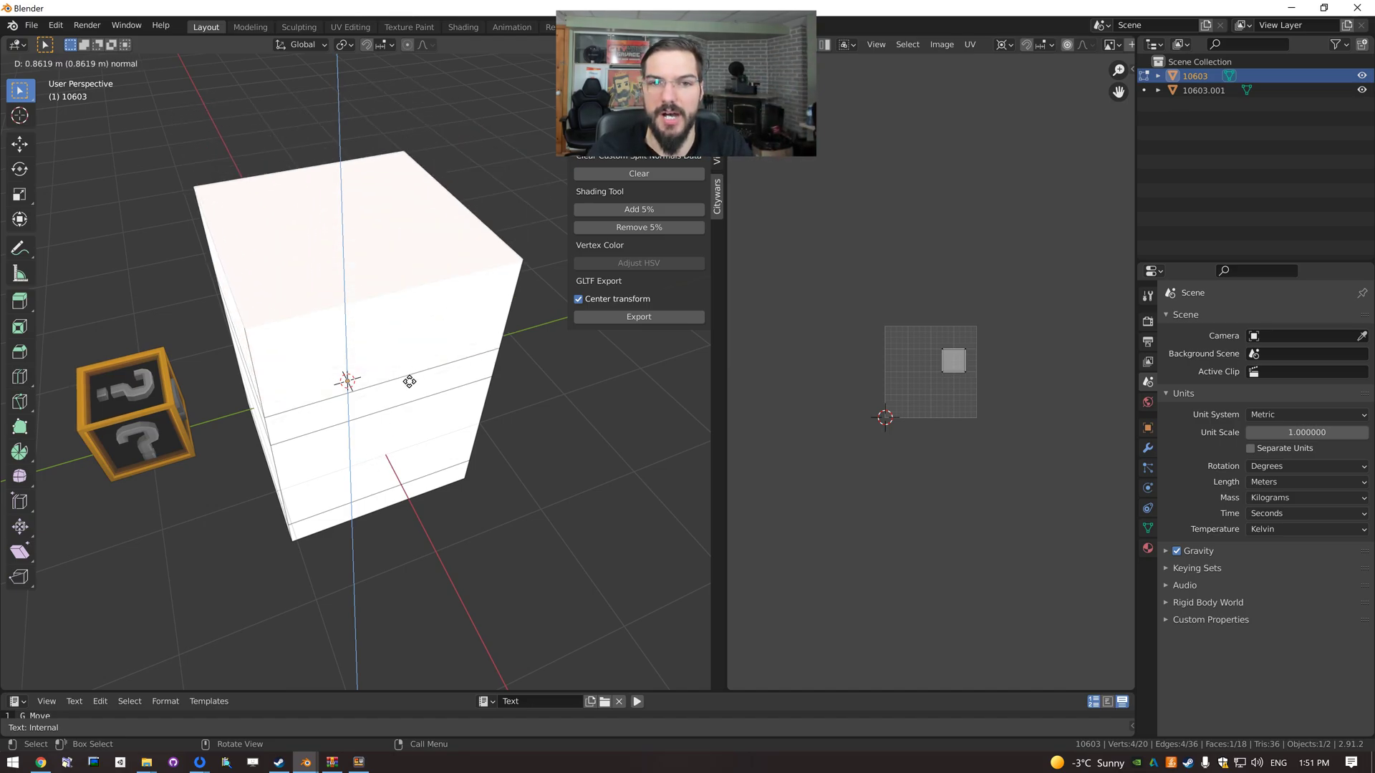
right_click(409, 381)
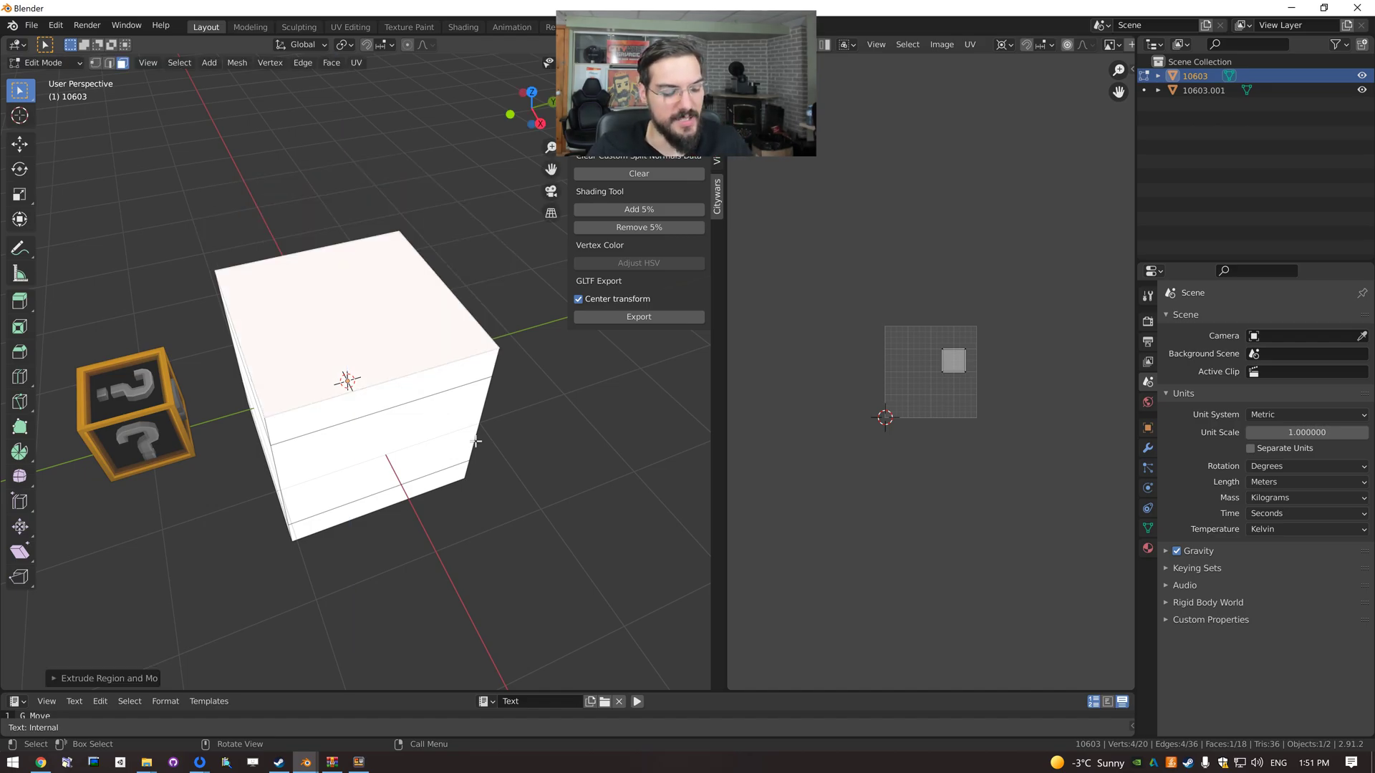
key("s")
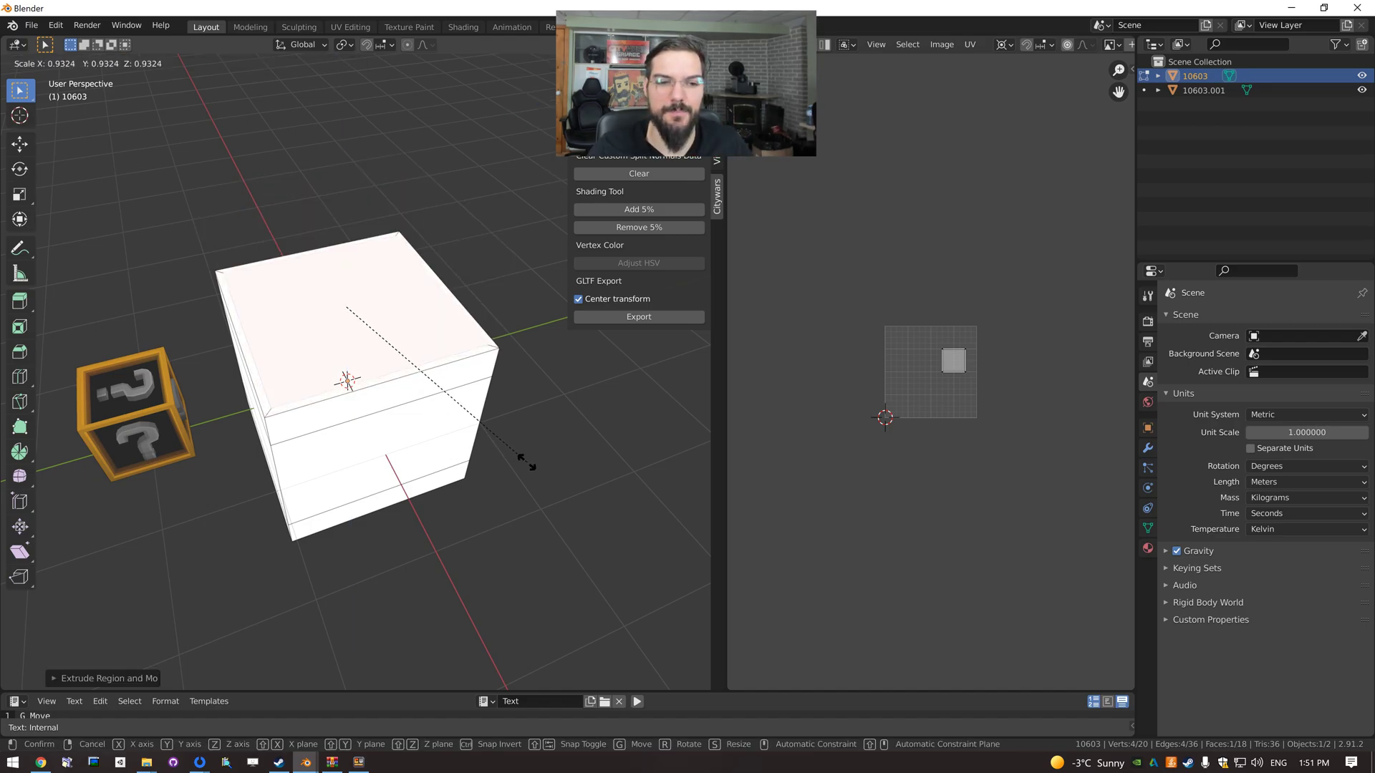
left_click(483, 420)
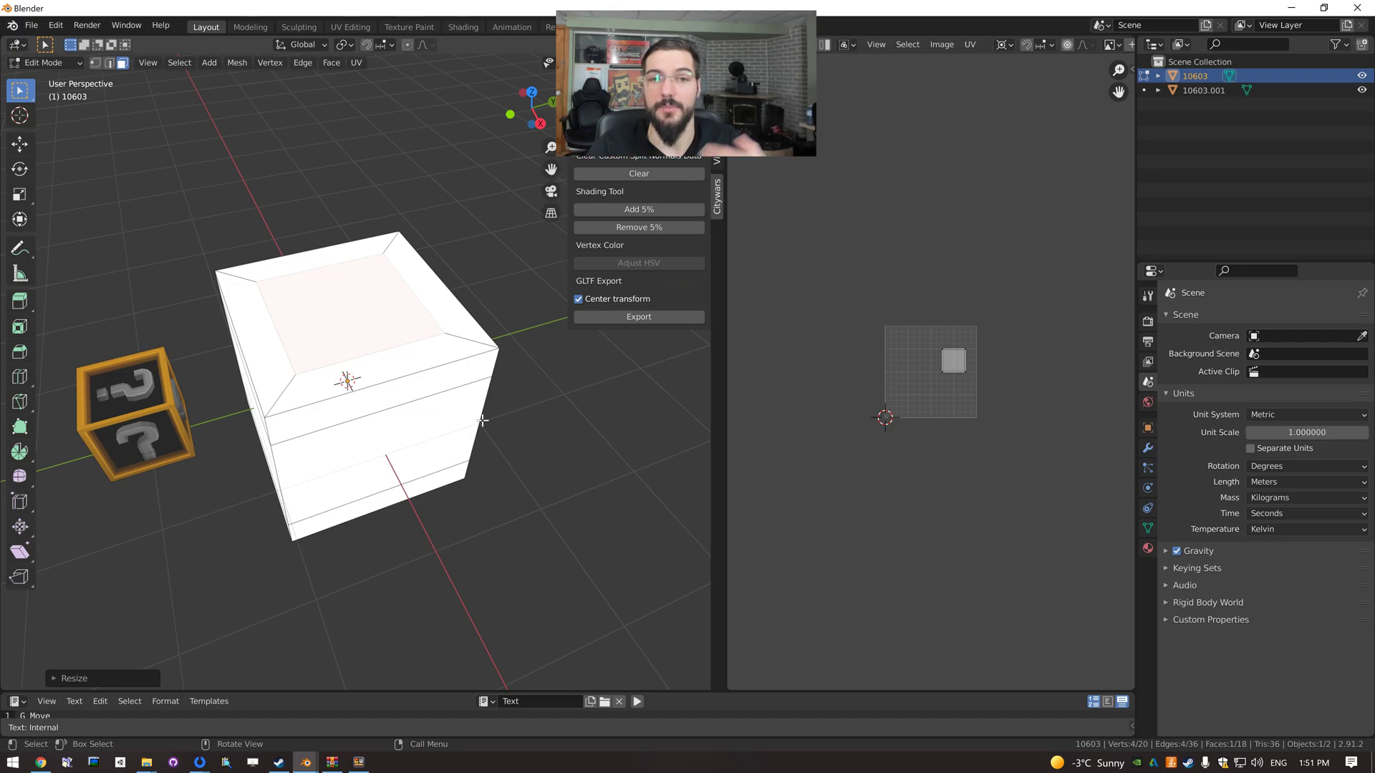
Extrude the inset face upwards into a tall block, and extrude its top in place and scale it outwards.
key("e")
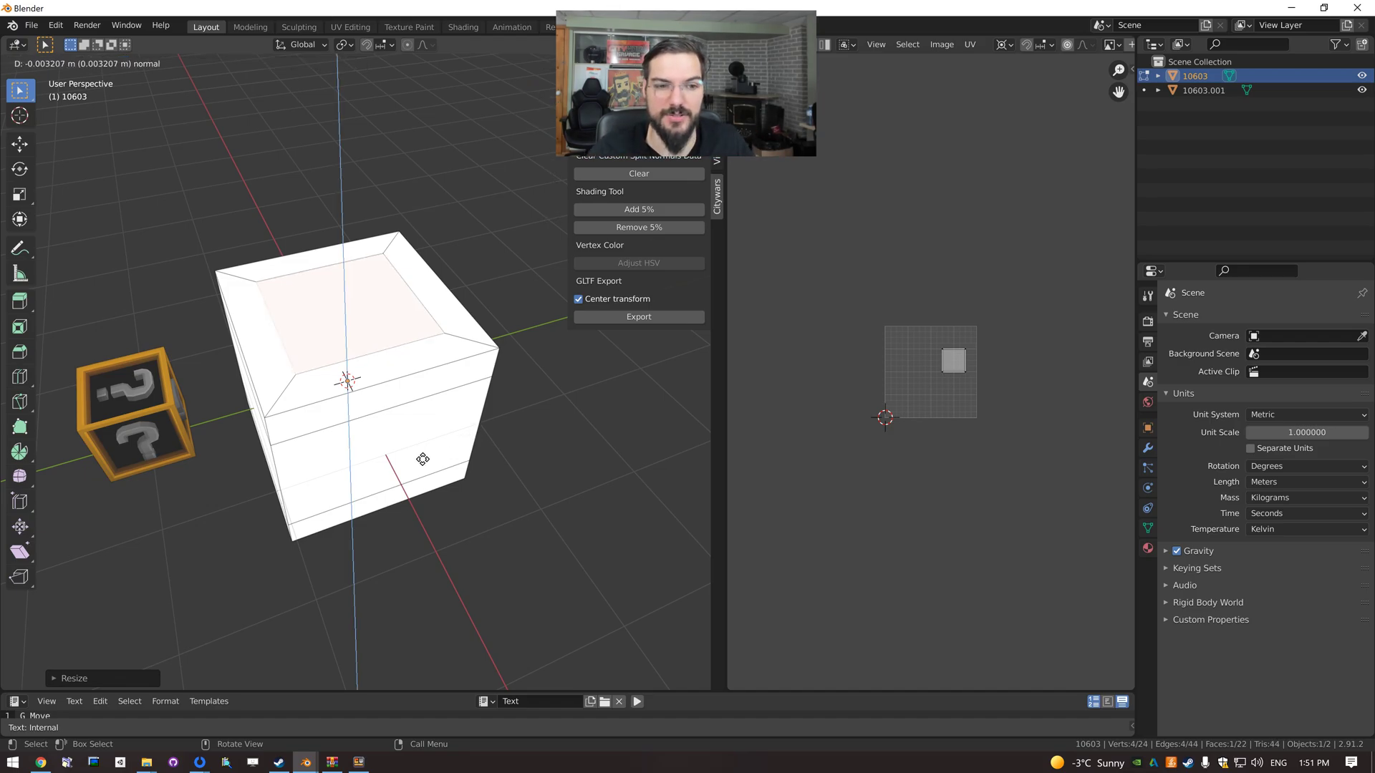
left_click(405, 323)
middle_click_drag(405, 323, 399, 446)
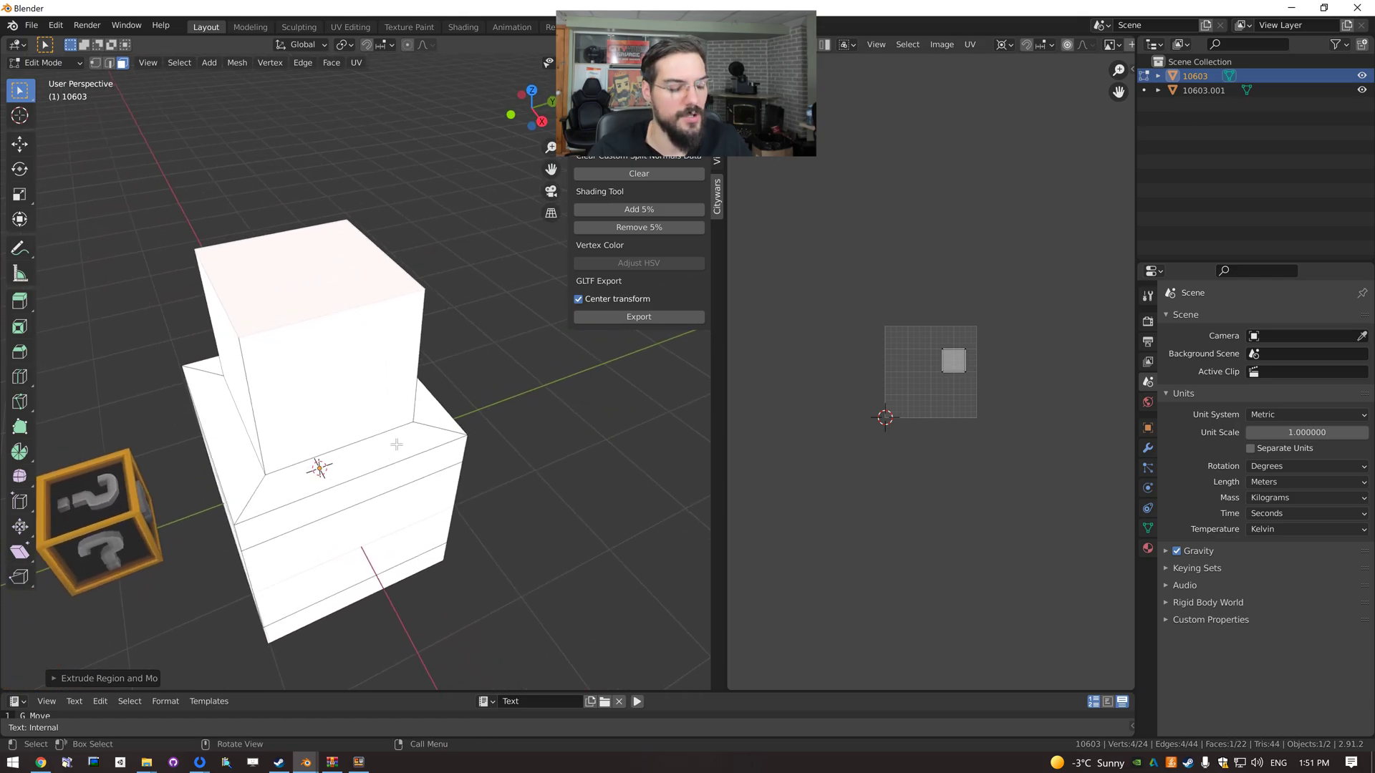
key("s")
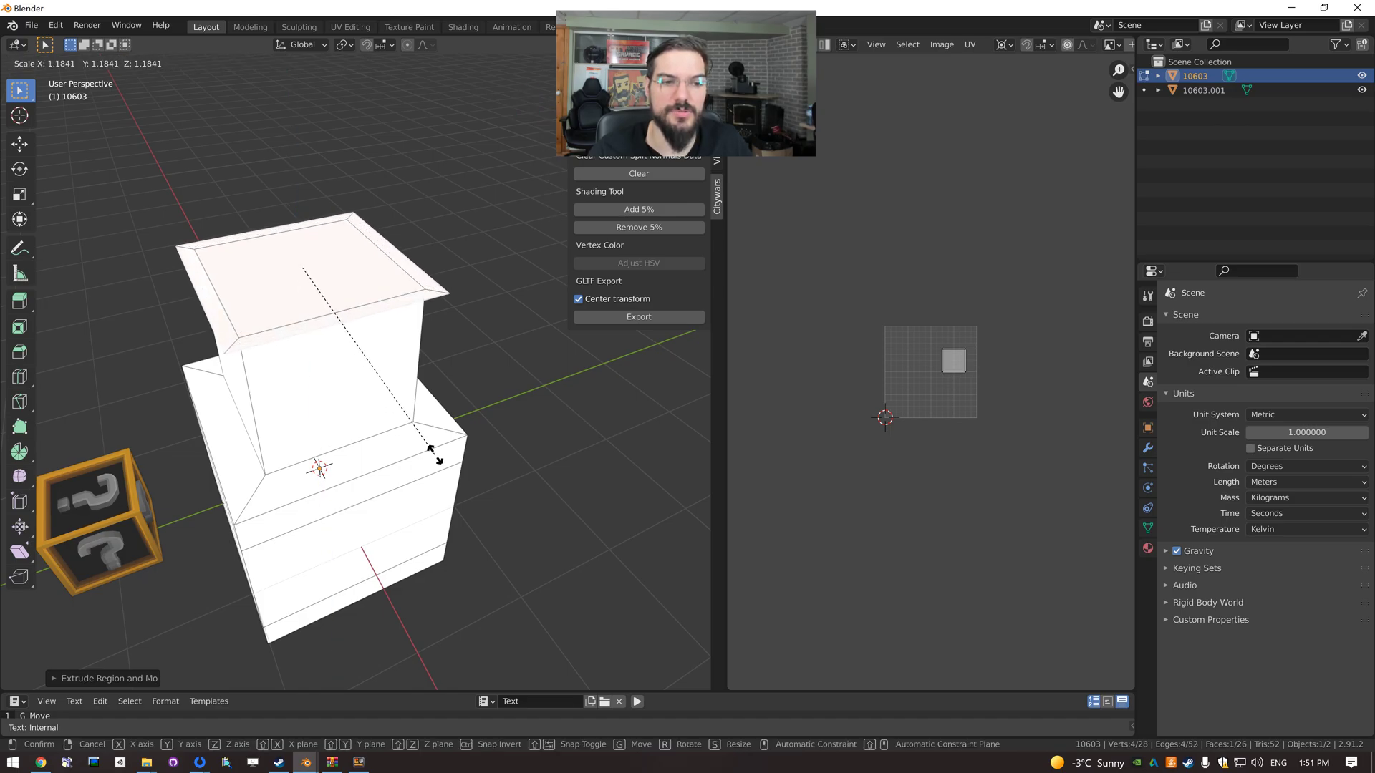
Scale the column's top face outward and raise it along global Z to form a flared overhang.
left_click(475, 497)
middle_click_drag(475, 497, 440, 487)
key("g")
key("z")
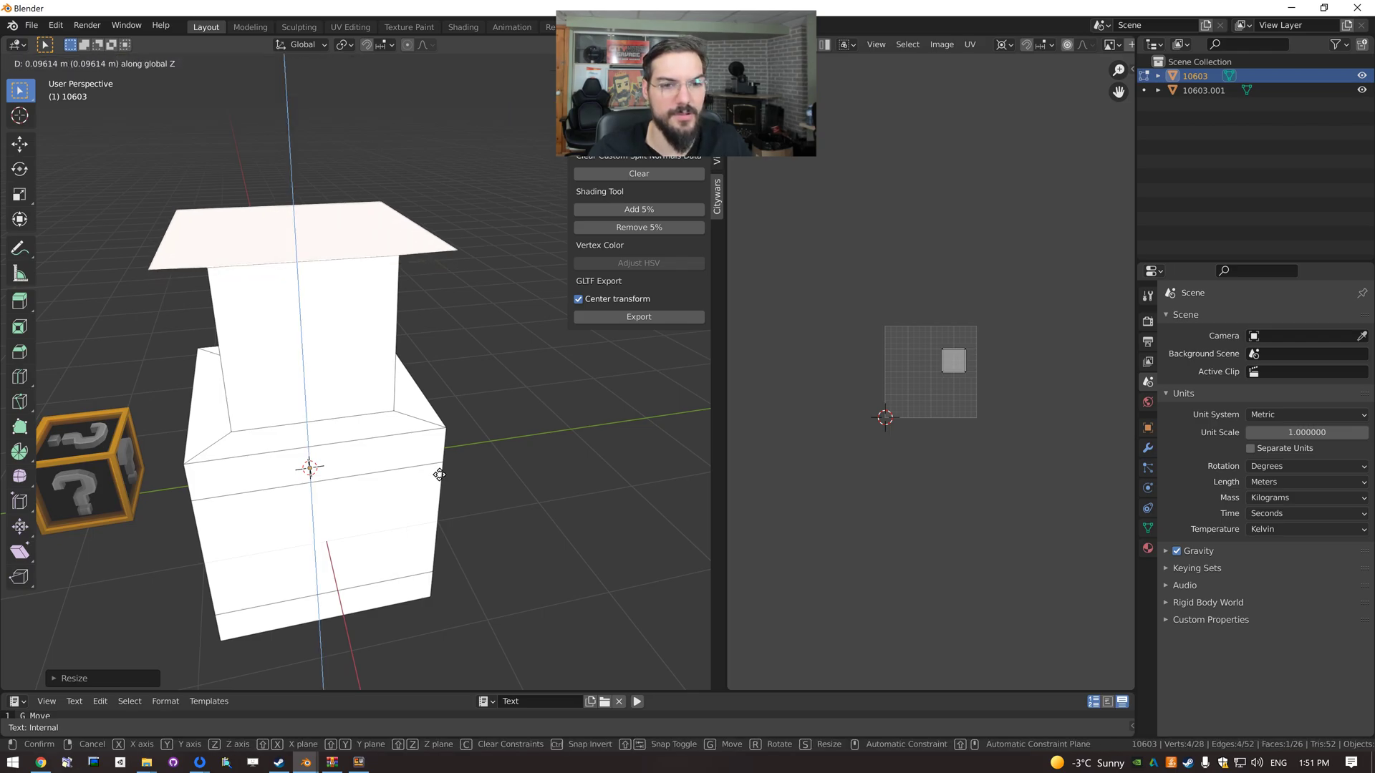
left_click(432, 470)
Extrude the flared top face upward into a thick block that caps the column.
key("e")
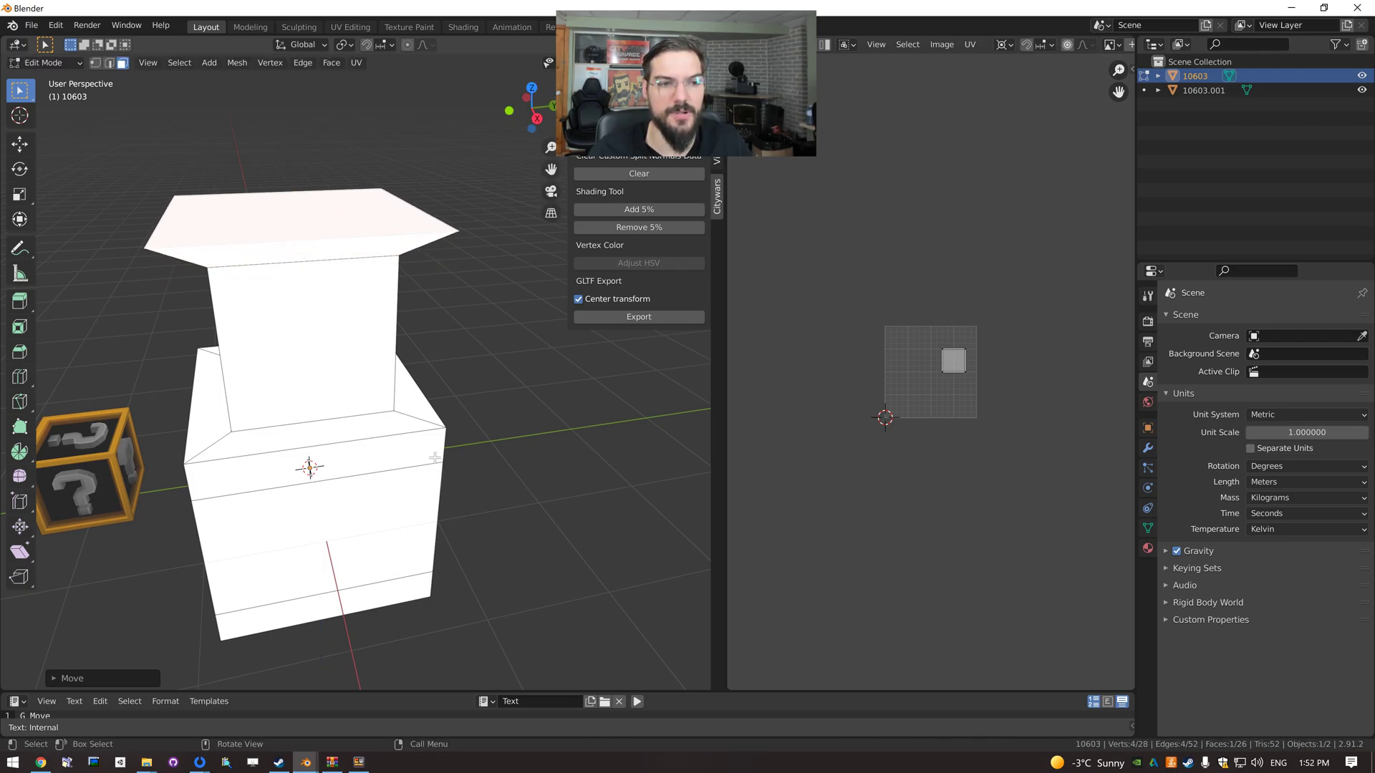
left_click(423, 431)
left_click(396, 335)
middle_click_drag(221, 361, 344, 358)
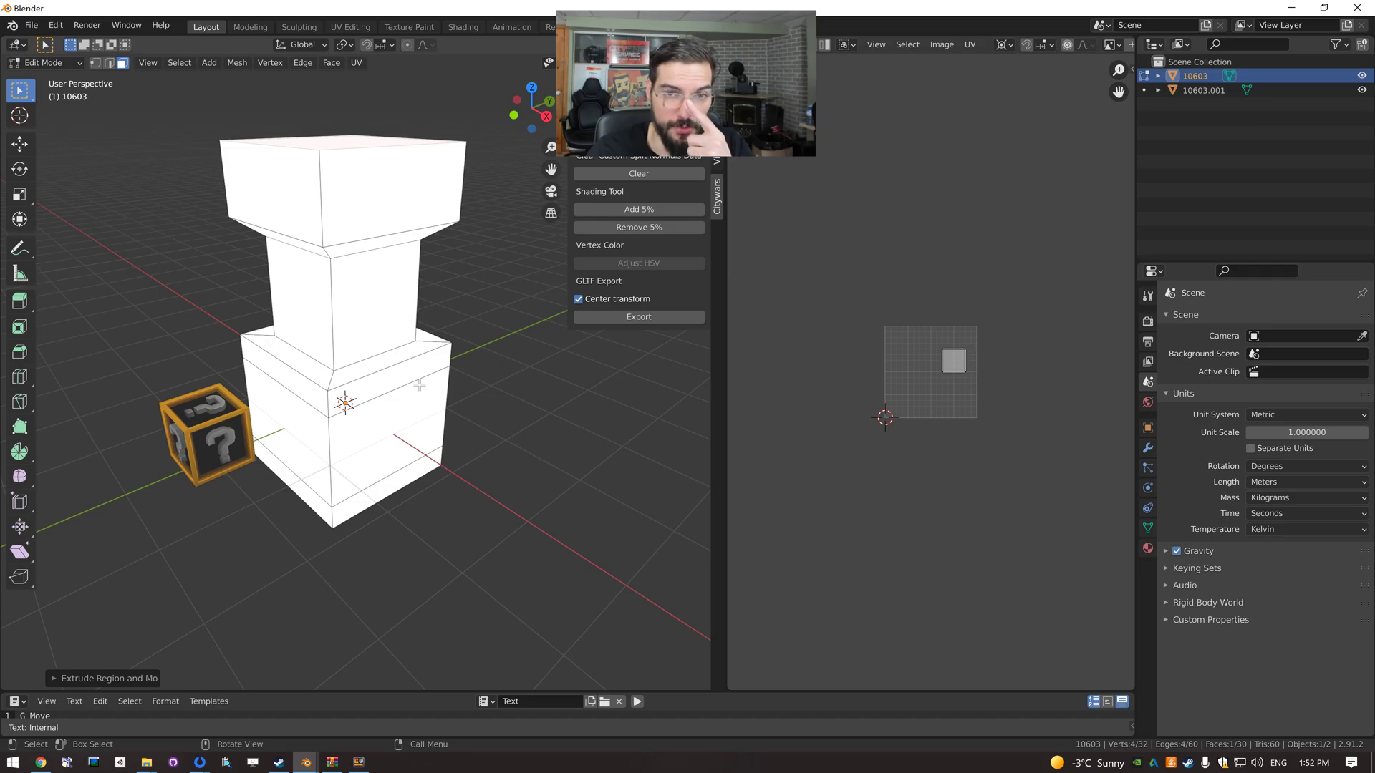
middle_click_drag(346, 303, 363, 354)
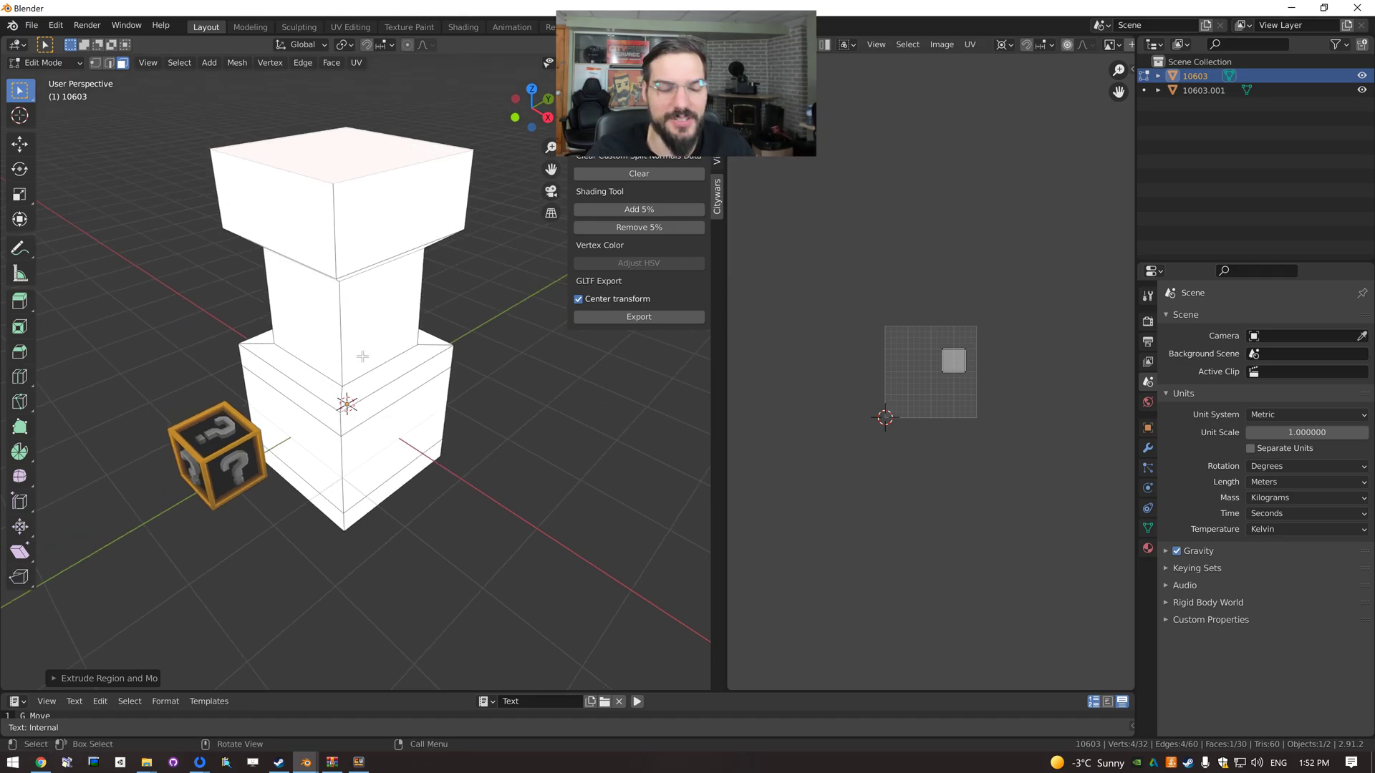
Switch the object to Vertex Paint mode and set the brush colour to pure red.
left_click(58, 57)
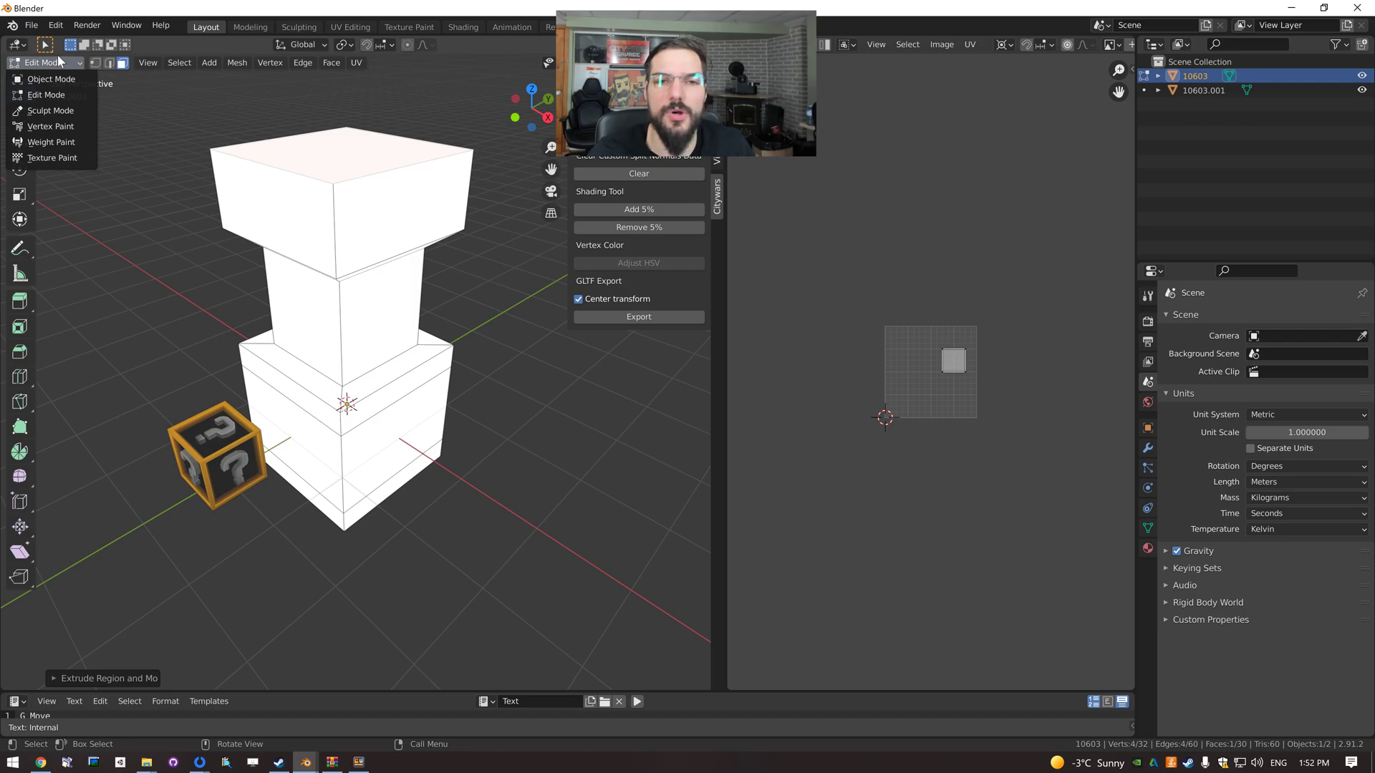
left_click(71, 127)
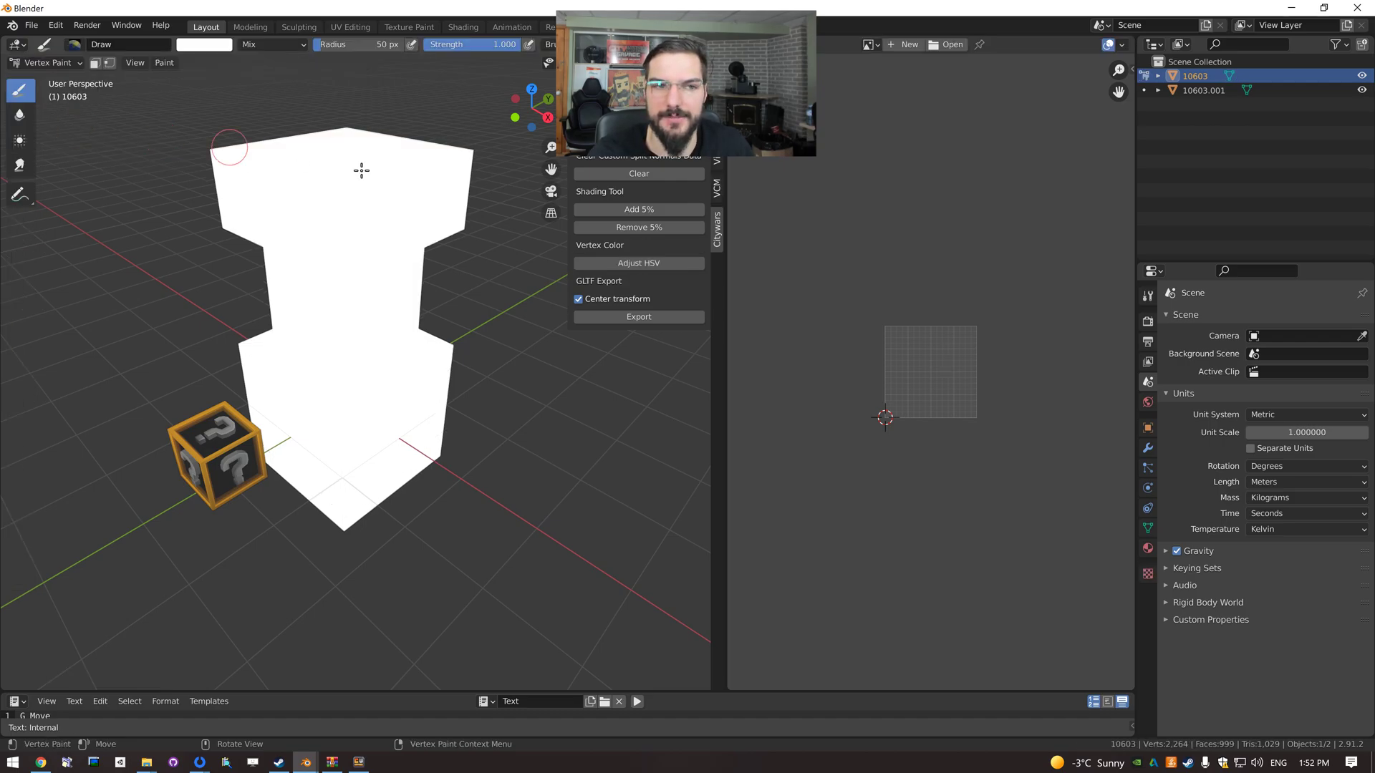
left_click(204, 46)
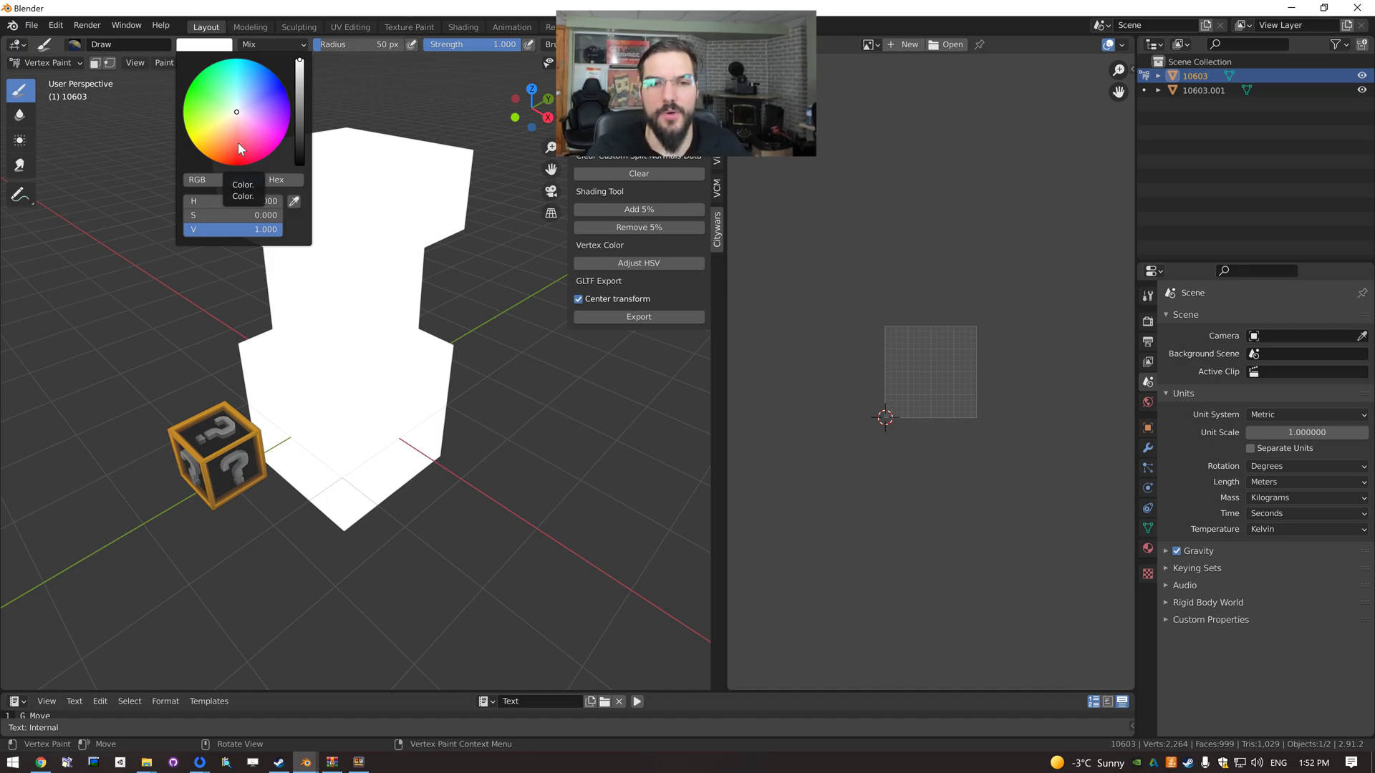
left_click_drag(238, 143, 282, 83)
left_click_drag(247, 201, 185, 201)
Paint red strokes over the corners and sides of the column's top block.
mouse_move(363, 206)
left_mouse_down()
mouse_move(329, 218)
mouse_move(362, 200)
mouse_move(338, 308)
mouse_move(340, 285)
mouse_move(252, 225)
left_mouse_up()
middle_click_drag(301, 246, 237, 233)
left_click(236, 233)
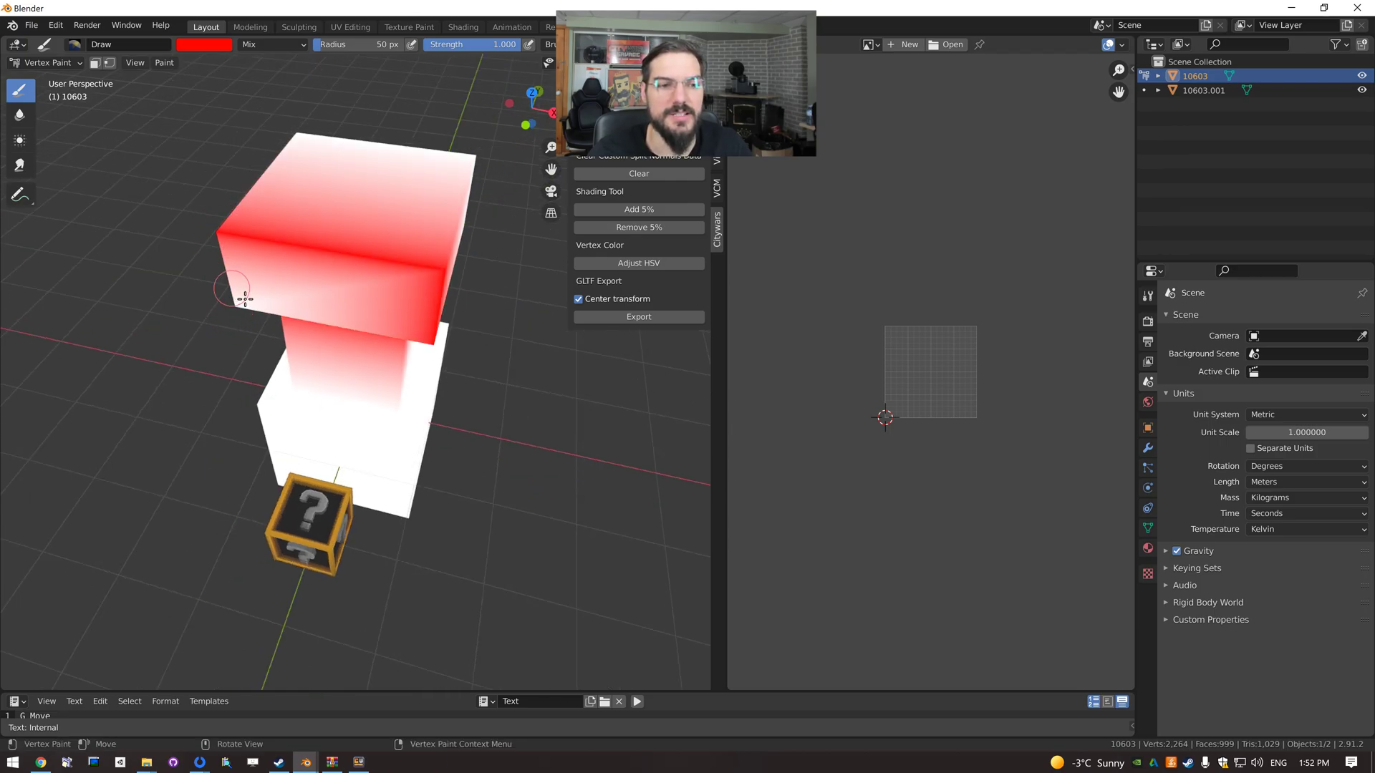
left_click_drag(230, 295, 267, 298)
middle_click_drag(267, 298, 427, 214)
mouse_move(476, 212)
left_mouse_down()
mouse_move(480, 185)
mouse_move(468, 272)
left_mouse_up()
mouse_move(468, 272)
middle_mouse_down()
mouse_move(423, 298)
mouse_move(371, 294)
middle_mouse_up()
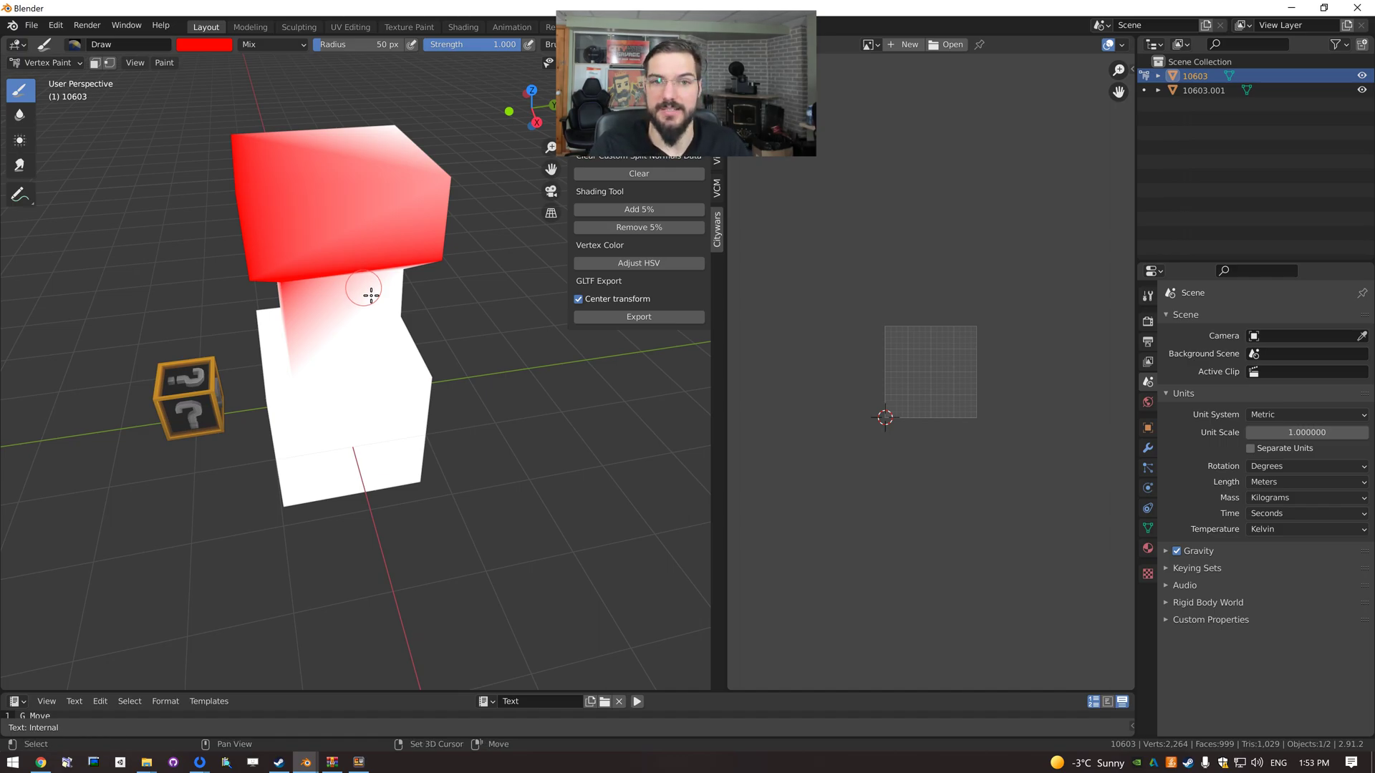
Fill the whole mesh with red vertex colour and enable face selection masking.
key("shift+k")
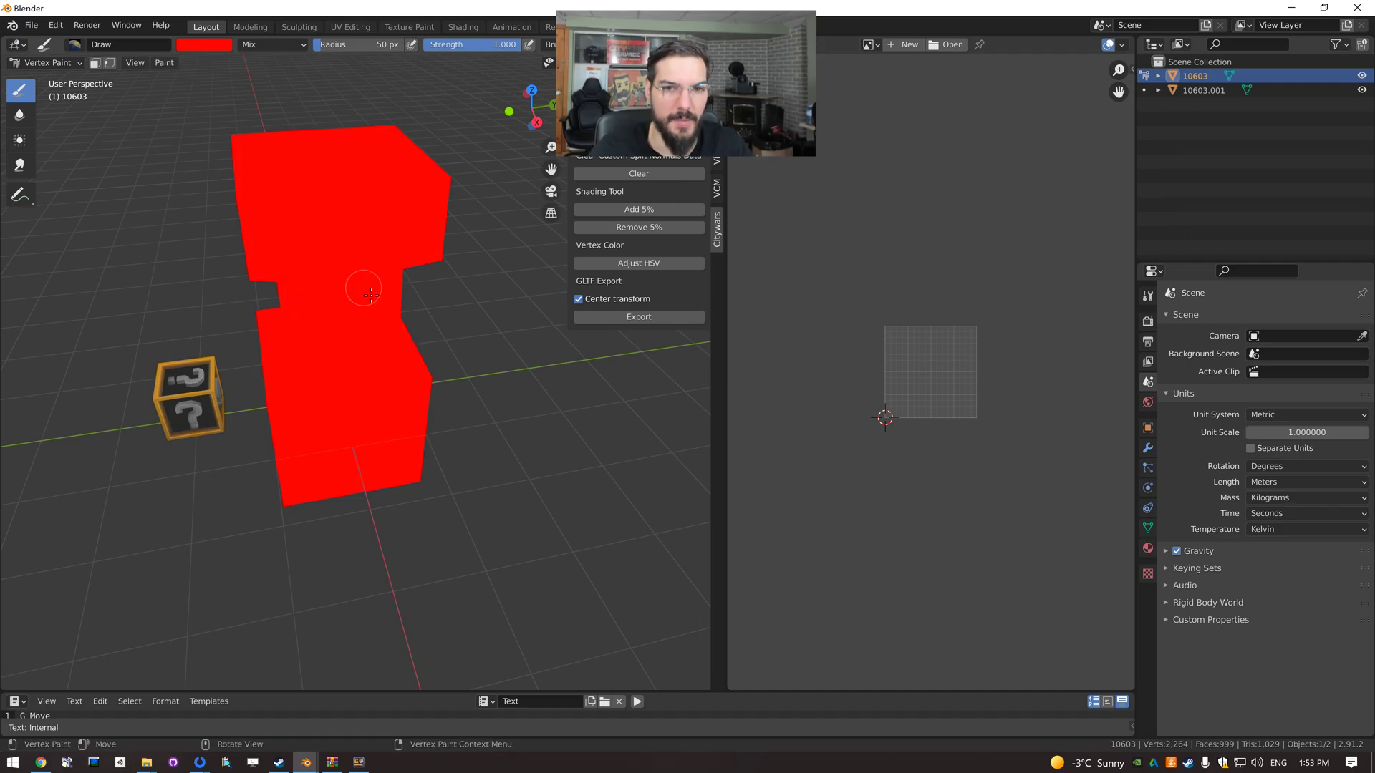
left_click(94, 63)
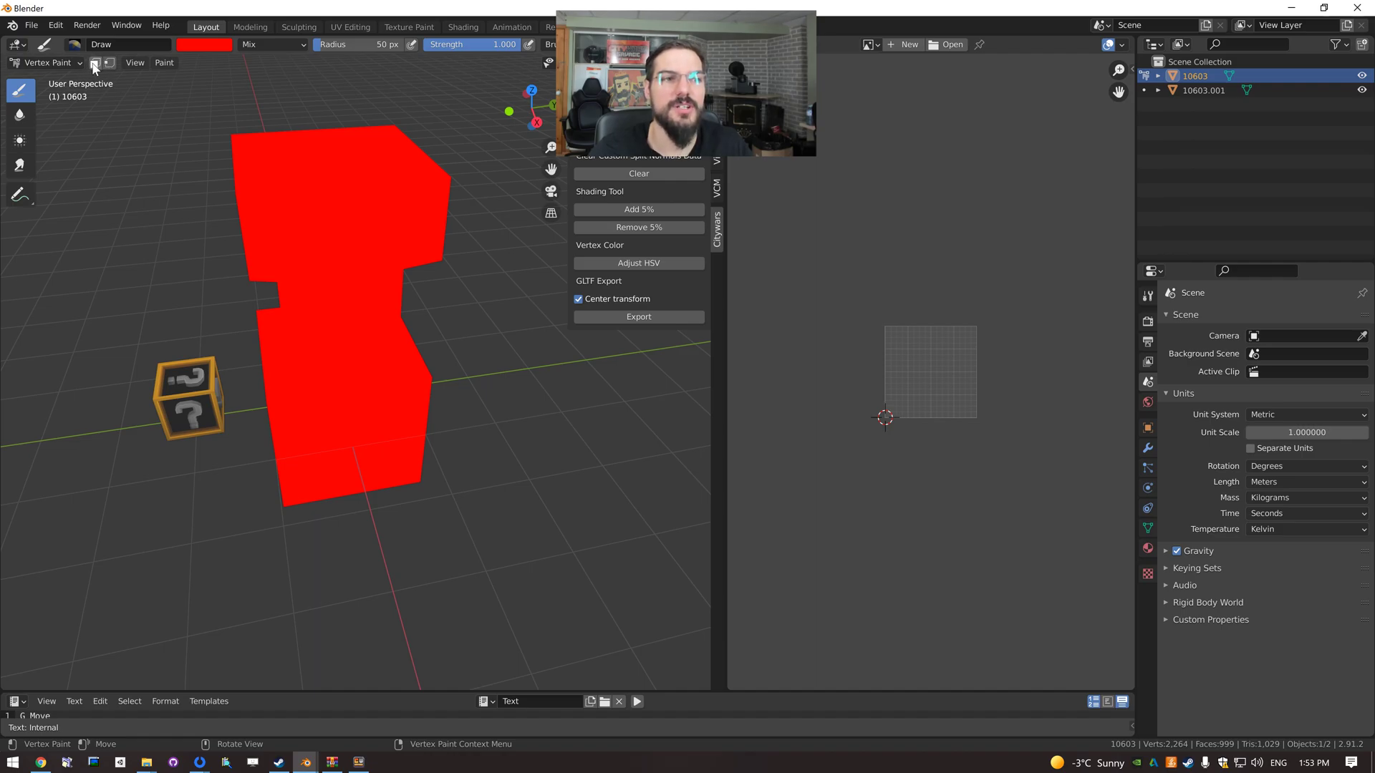
left_click(96, 65)
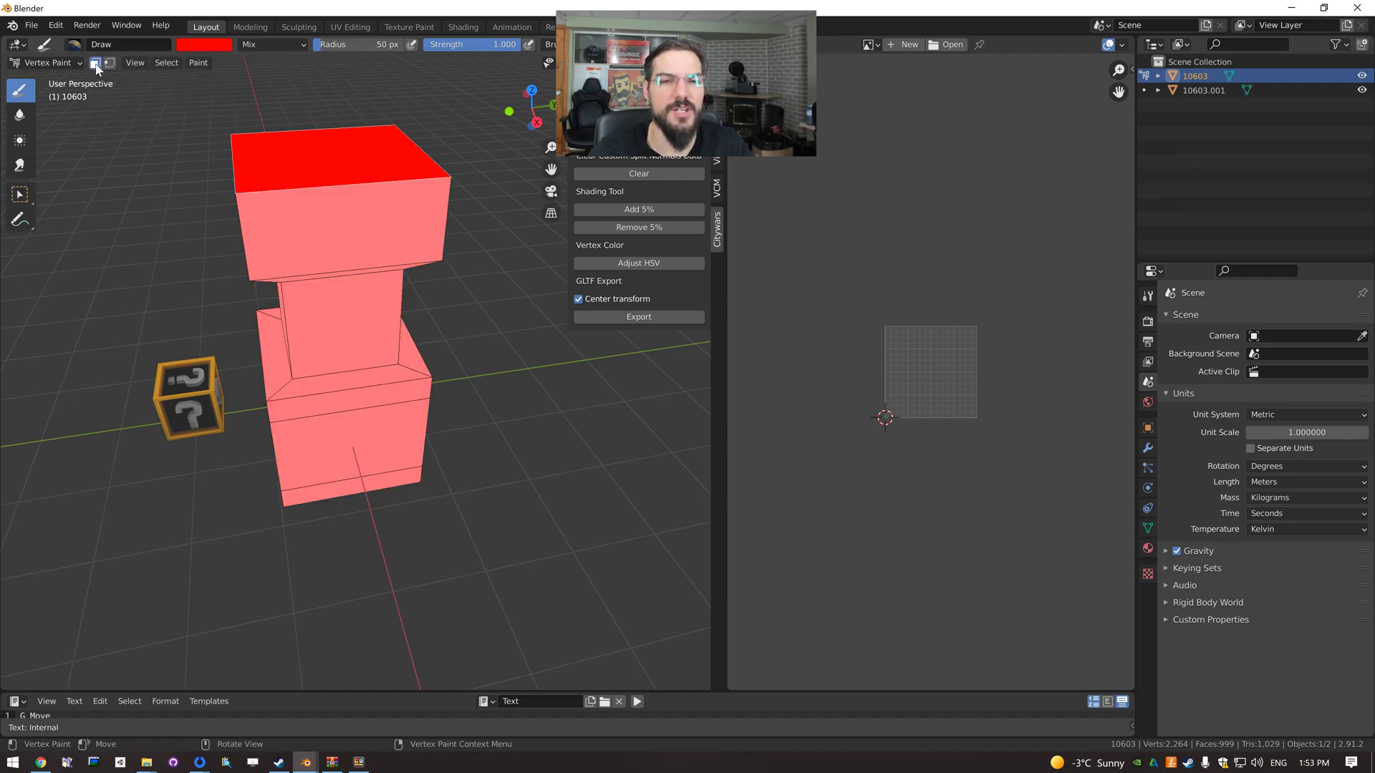
Try filling the top block's selected upper vertices with blue under vertex selection masking, and undo it.
left_click(109, 65)
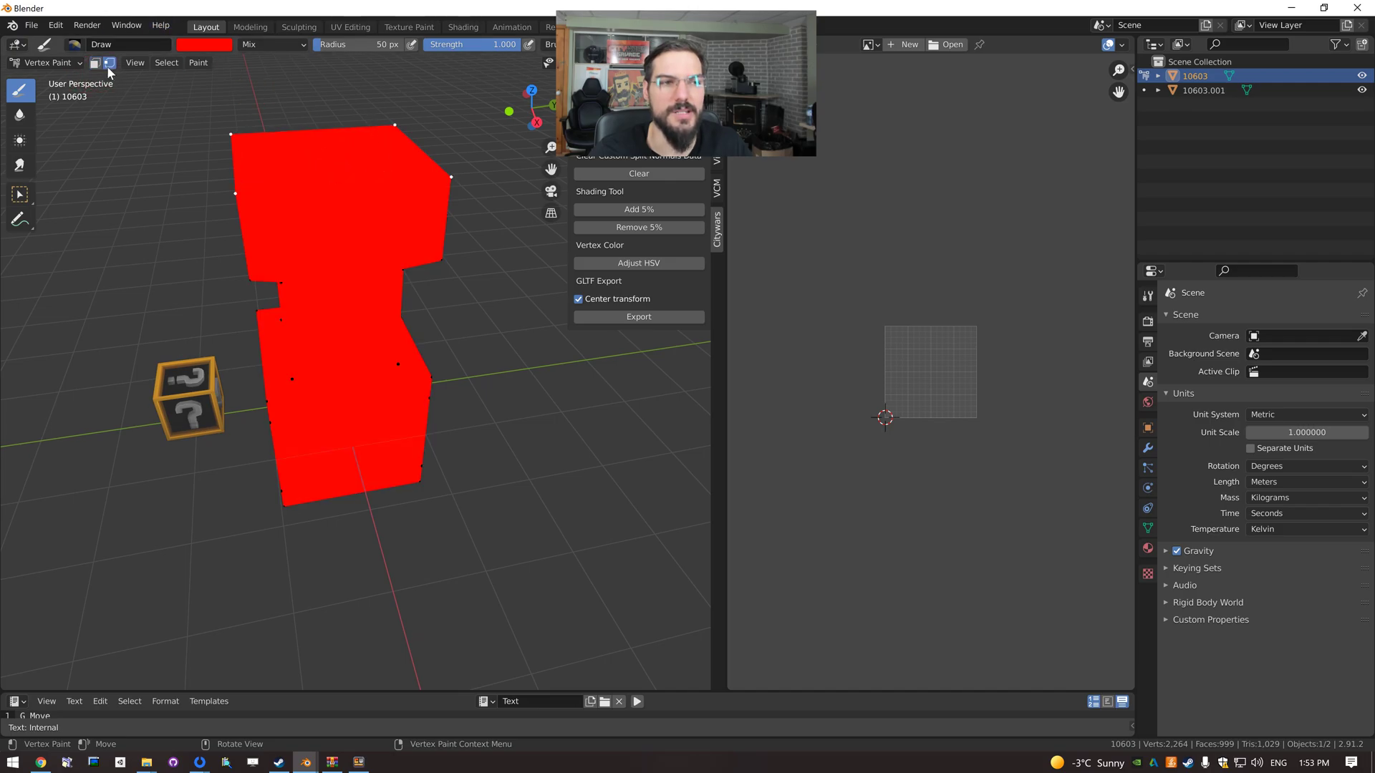
left_click(196, 45)
left_click_drag(229, 127, 285, 84)
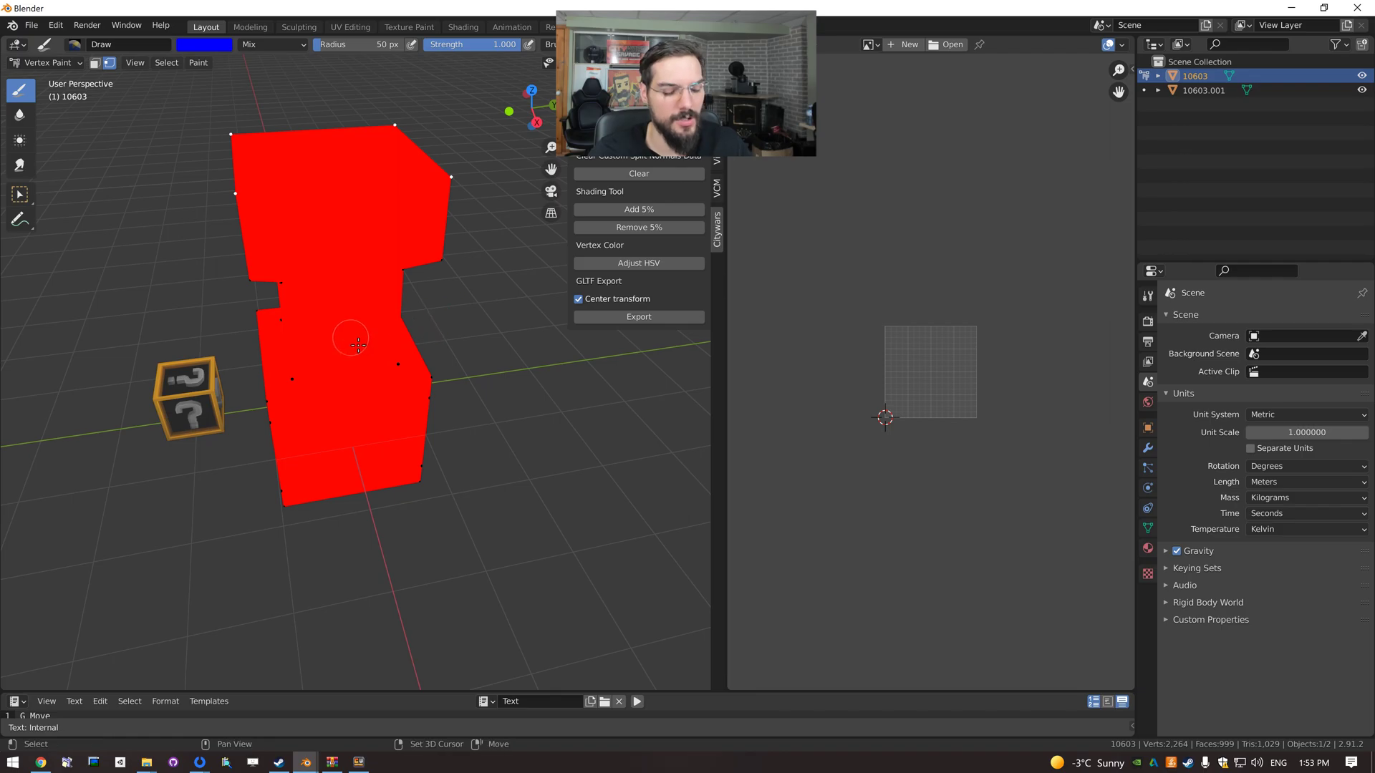
key("shift+k")
key("ctrl+z")
key("ctrl+z")
key("ctrl+z")
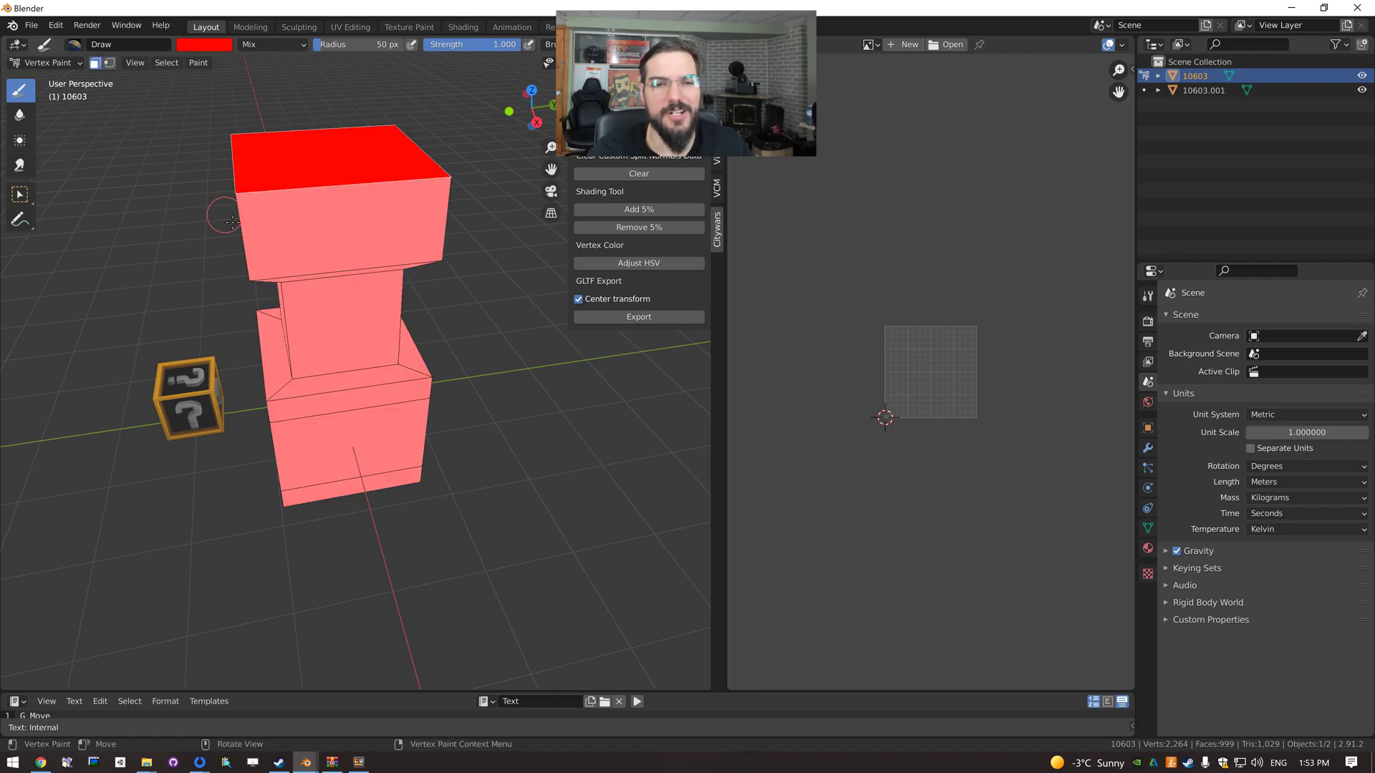
Enable vertex selection masking and deselect the top face's vertices, leaving only its front corner vertex selected.
middle_click_drag(228, 163, 328, 264)
scroll(308, 201, "up", 3)
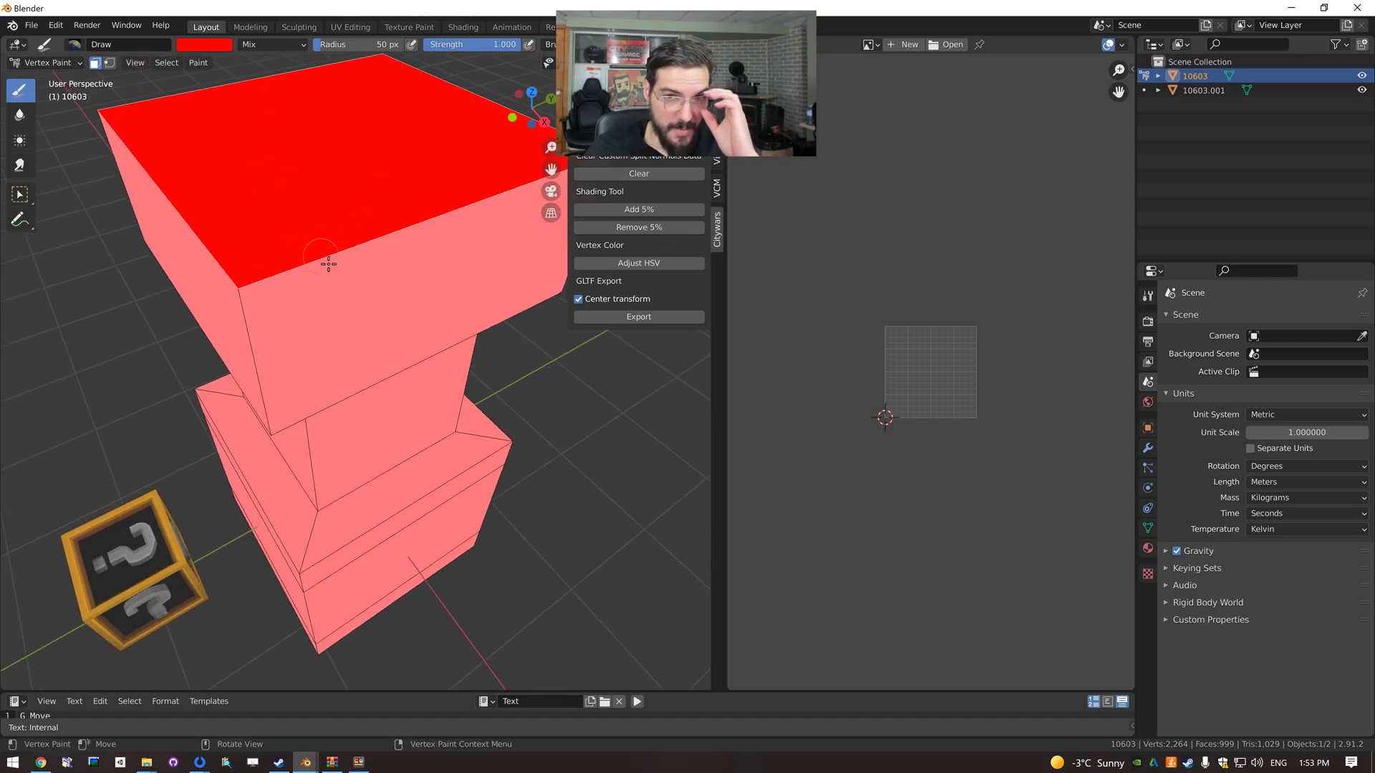
left_click(109, 62)
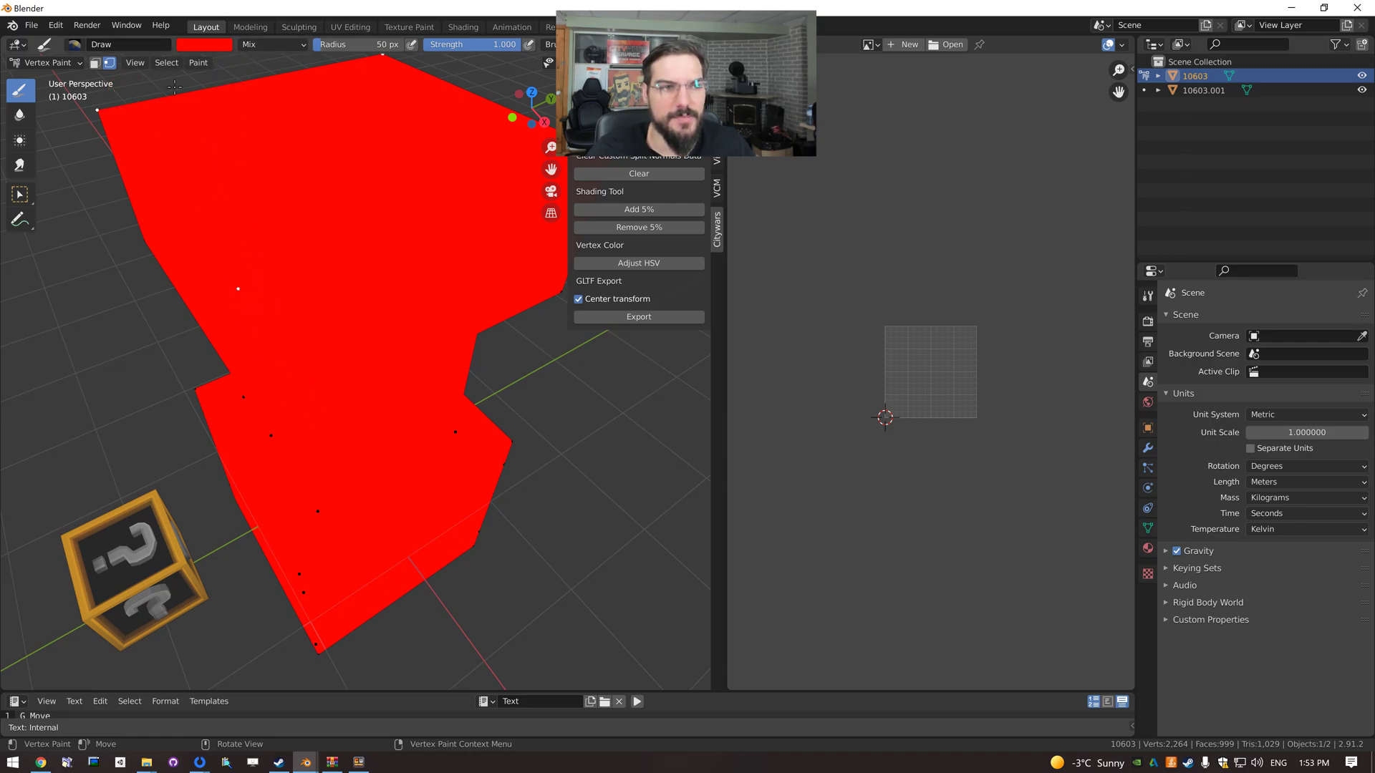
left_click(97, 116, "shift")
scroll(215, 165, "down", 3)
left_click(378, 181, "shift")
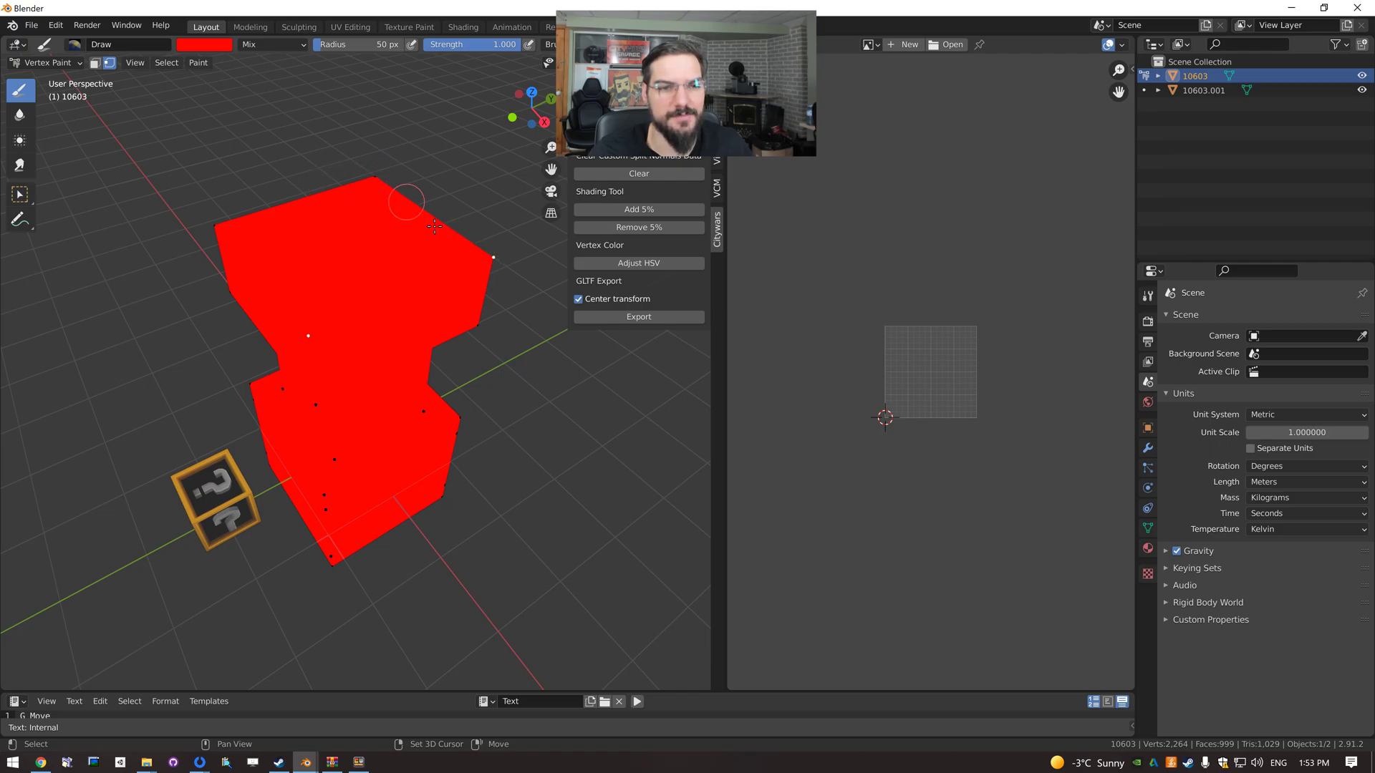
left_click(493, 256, "shift")
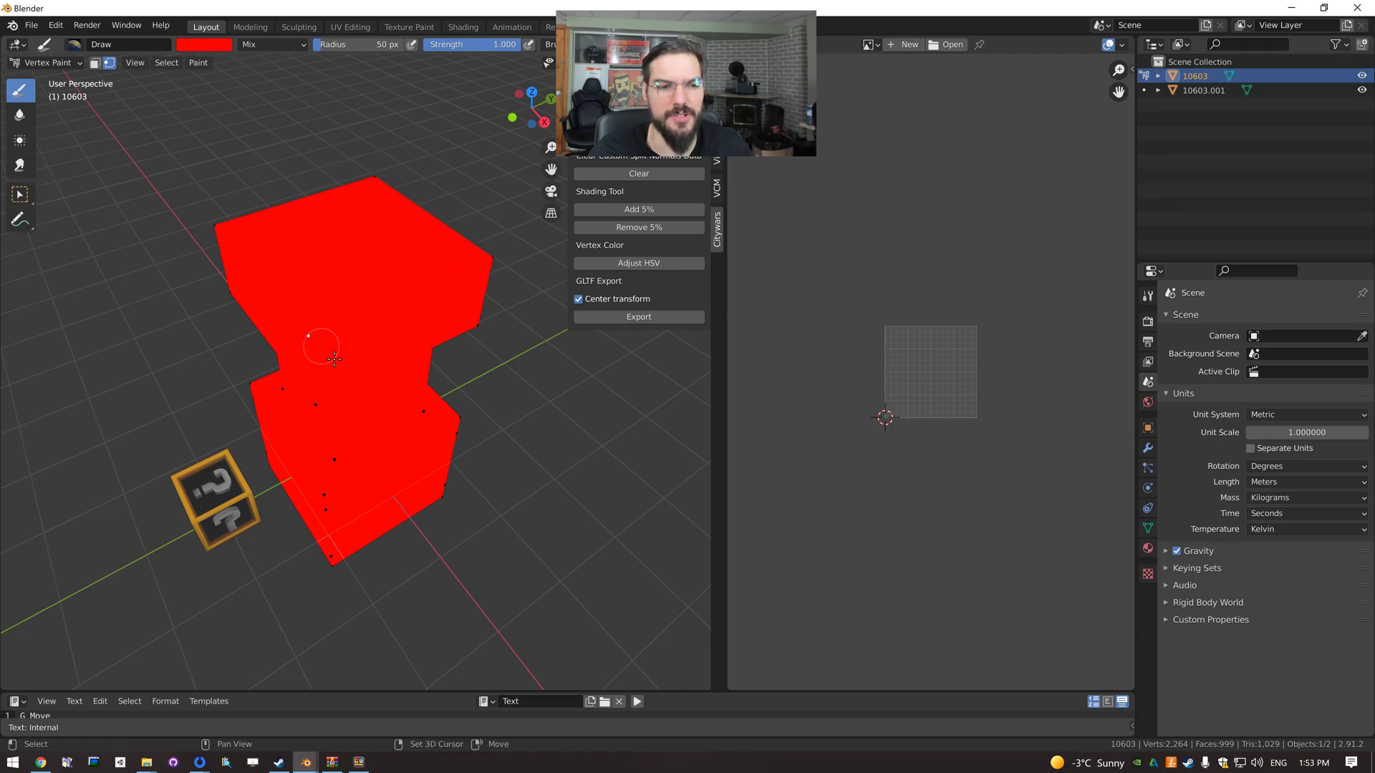
scroll(331, 350, "up", 4)
scroll(331, 345, "down", 4)
middle_click_drag(331, 345, 323, 273)
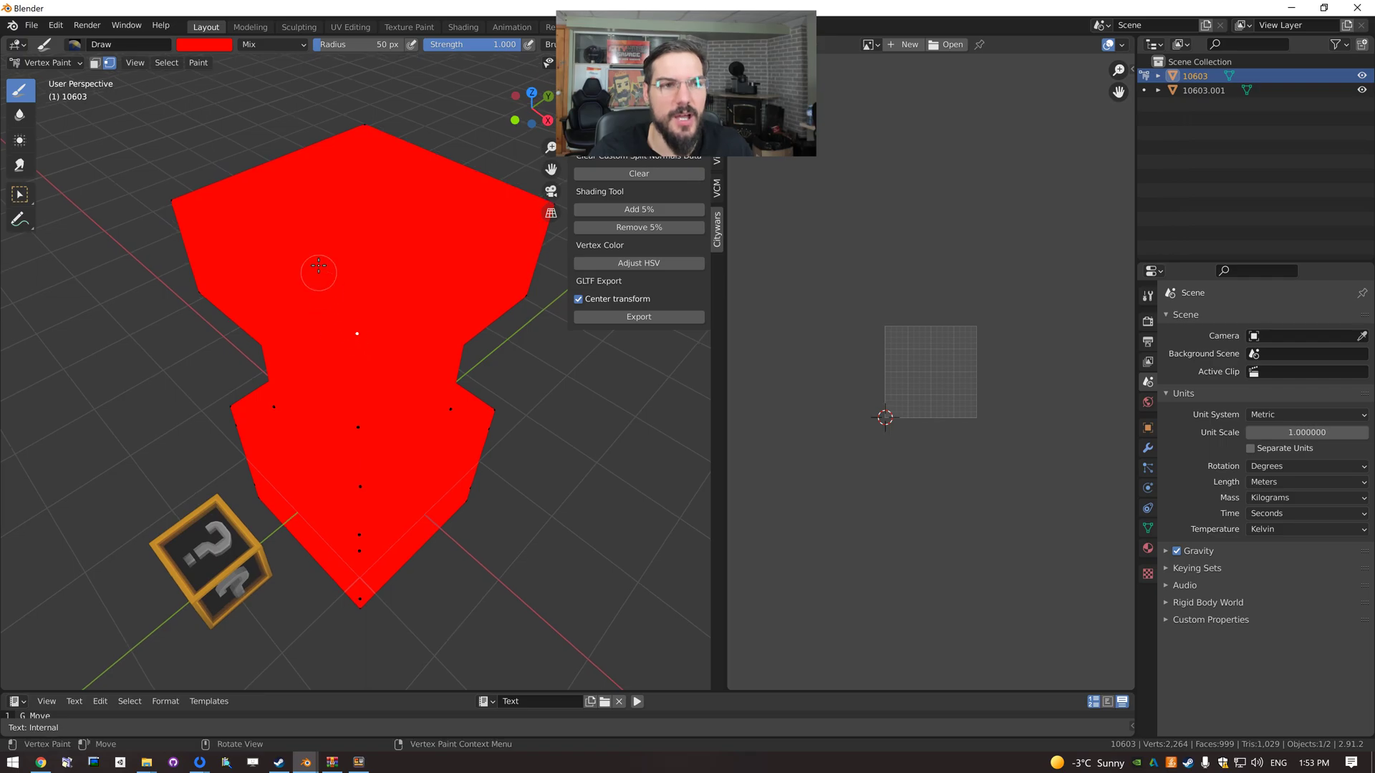
Fill the selected front corner vertex of the top block with blue, and undo the fill.
left_click(204, 45)
left_click(270, 91)
left_click(276, 74)
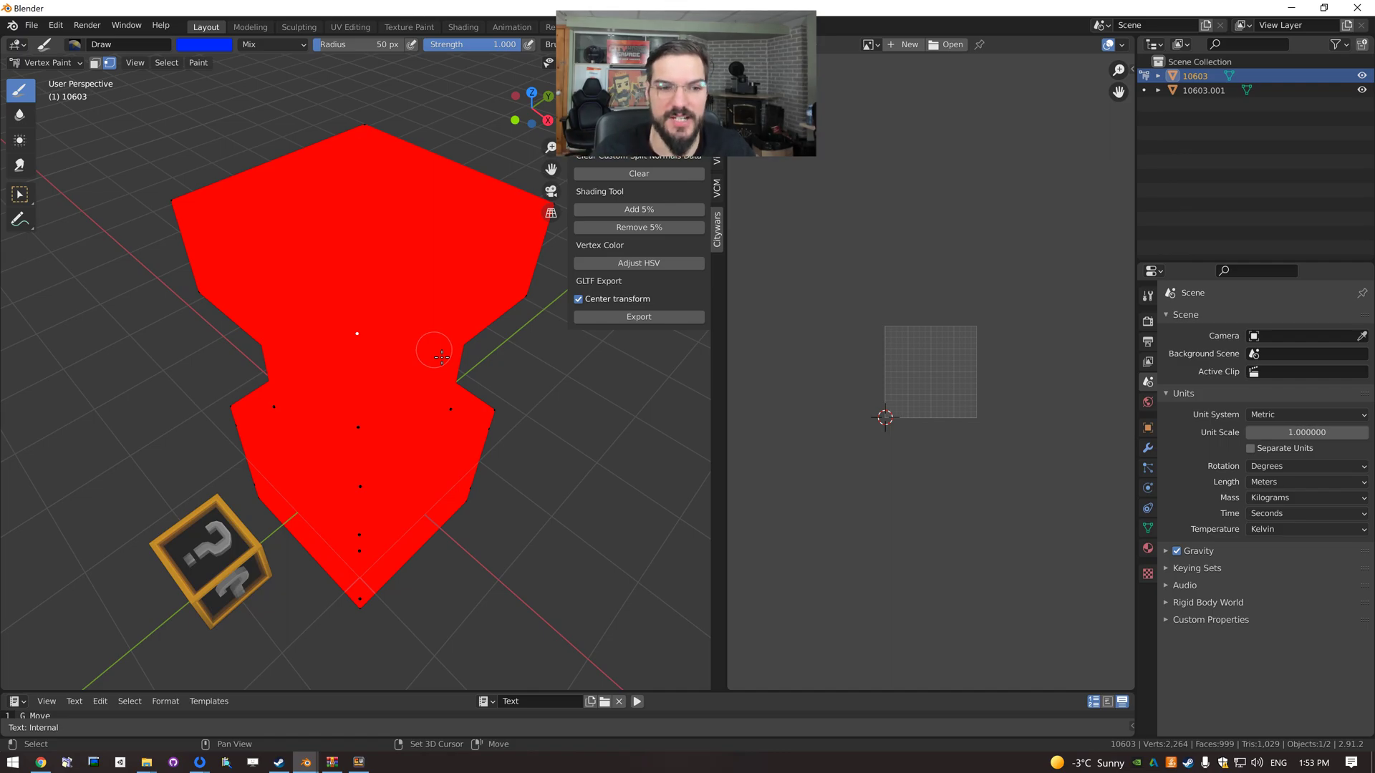
key("shift+k")
scroll(442, 356, "up", 3)
scroll(401, 316, "down", 1)
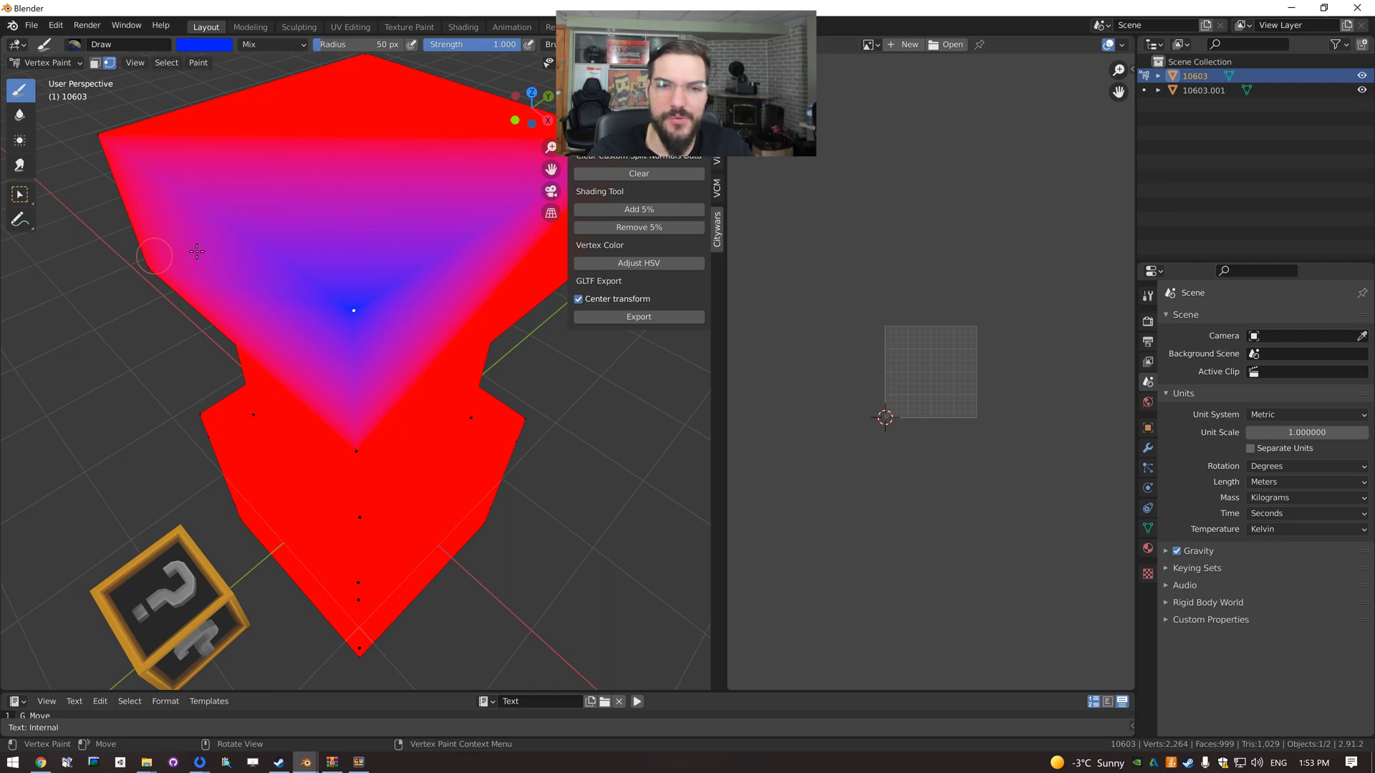
mouse_move(462, 336)
middle_mouse_down()
mouse_move(346, 322)
mouse_move(375, 284)
mouse_move(177, 270)
mouse_move(224, 251)
middle_mouse_up()
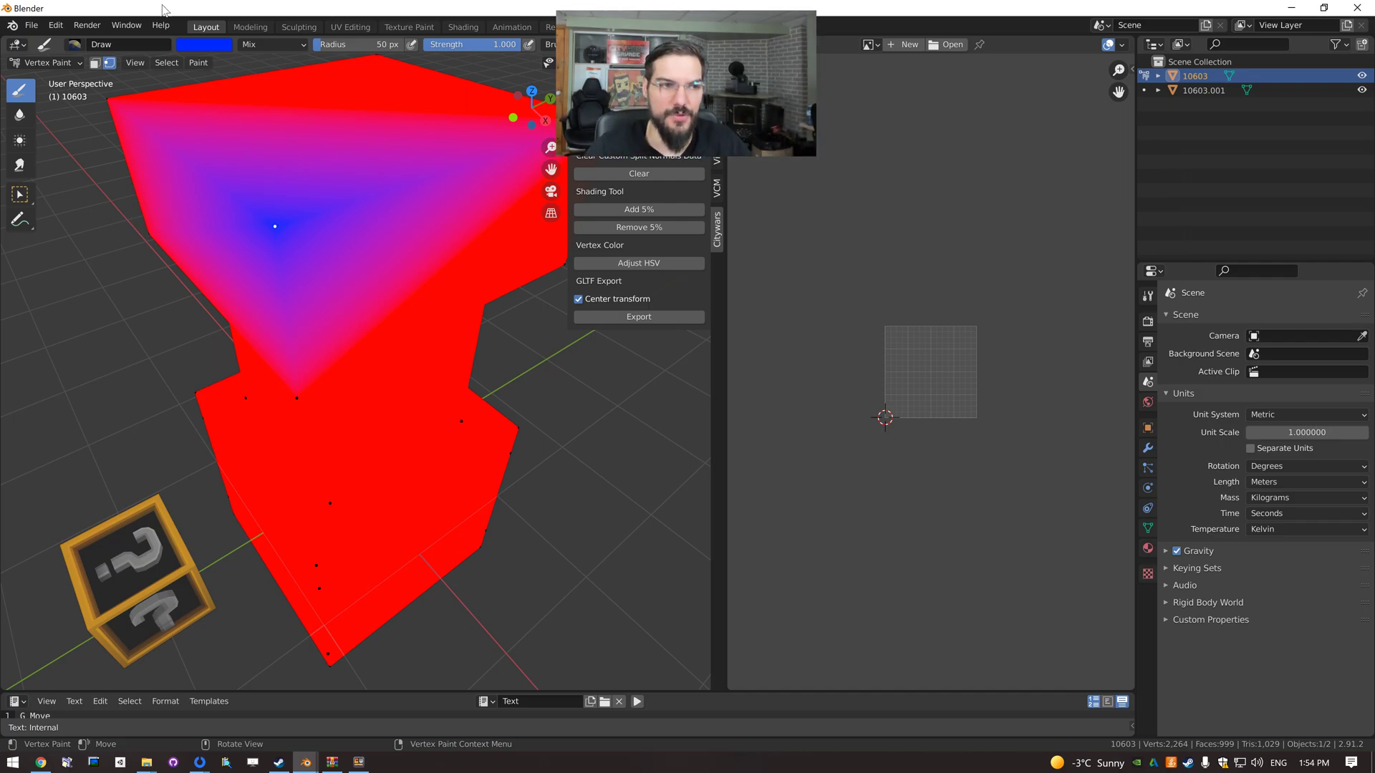
key("ctrl+z")
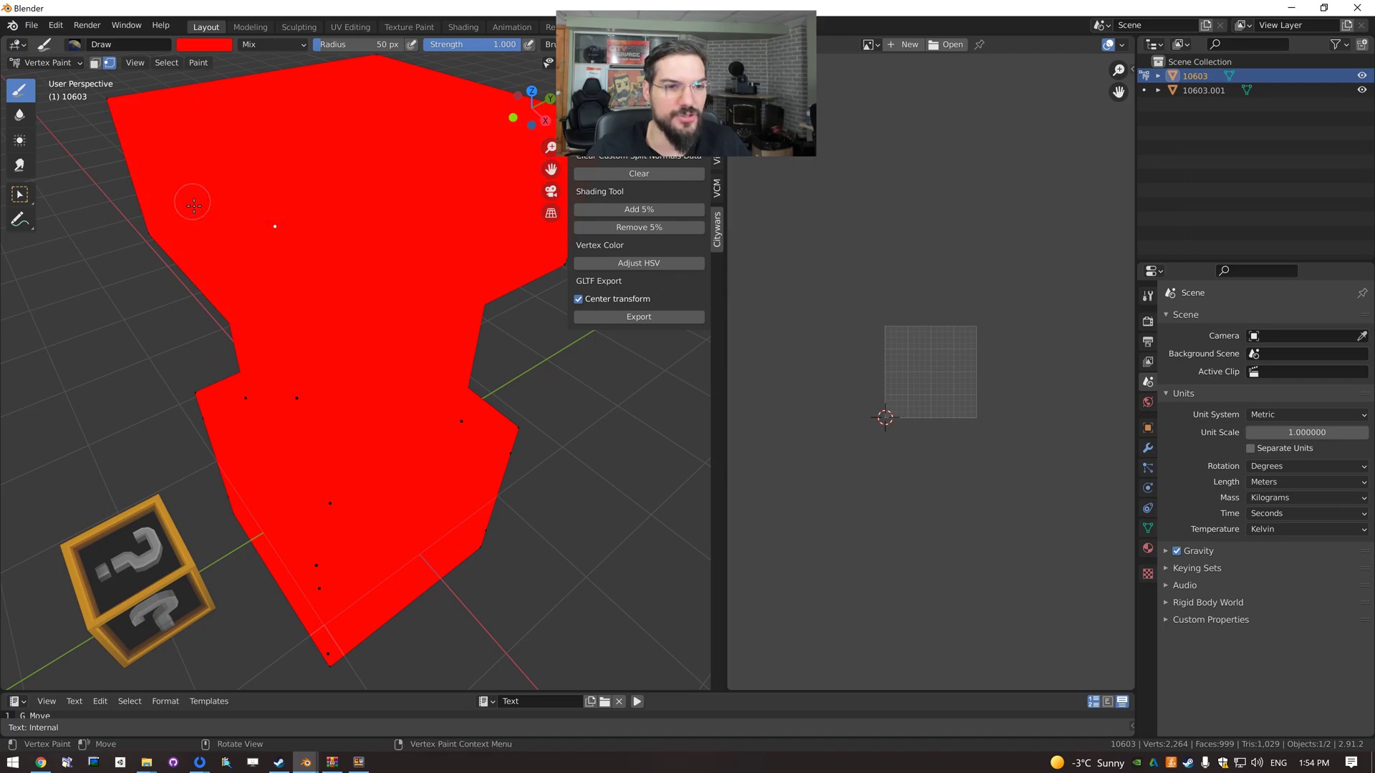
Mask the narrow-looking side face of the top block with face selection and fill it with pure blue.
left_click(95, 63)
left_click(232, 237)
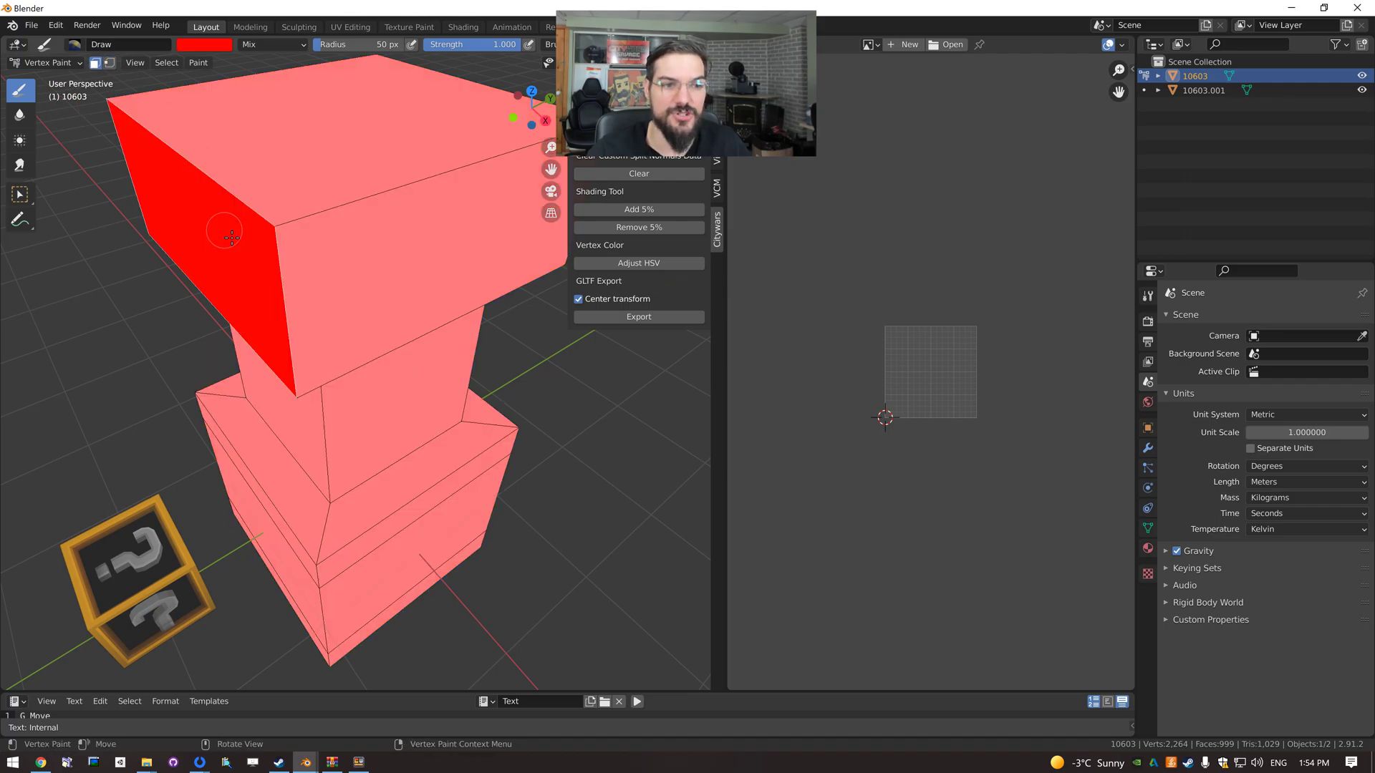
left_click(218, 47)
left_click_drag(260, 105, 284, 87)
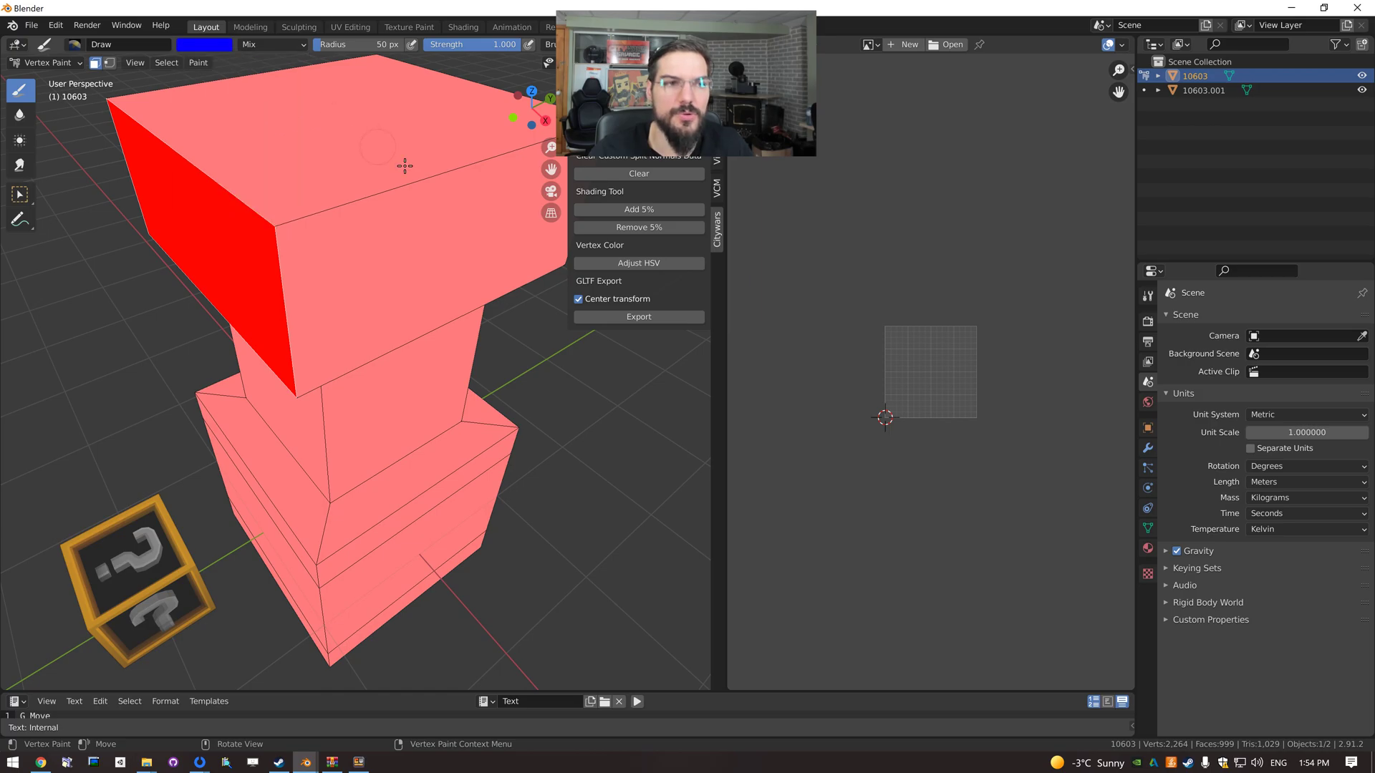
key("shift+k")
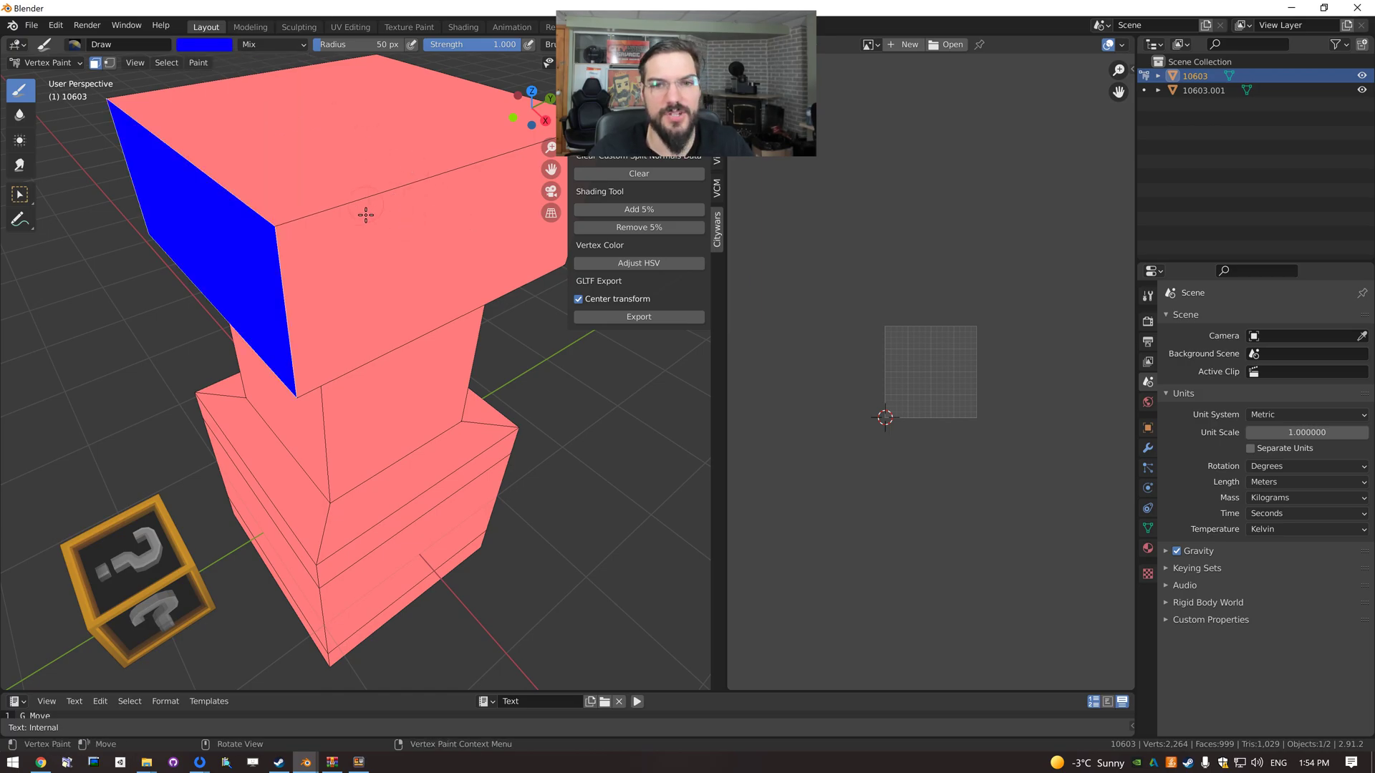
Switch to Edit Mode and select the column neck's face directly below the top block's red side face.
key("Tab")
left_click(328, 236)
left_click(264, 247)
left_click(273, 188)
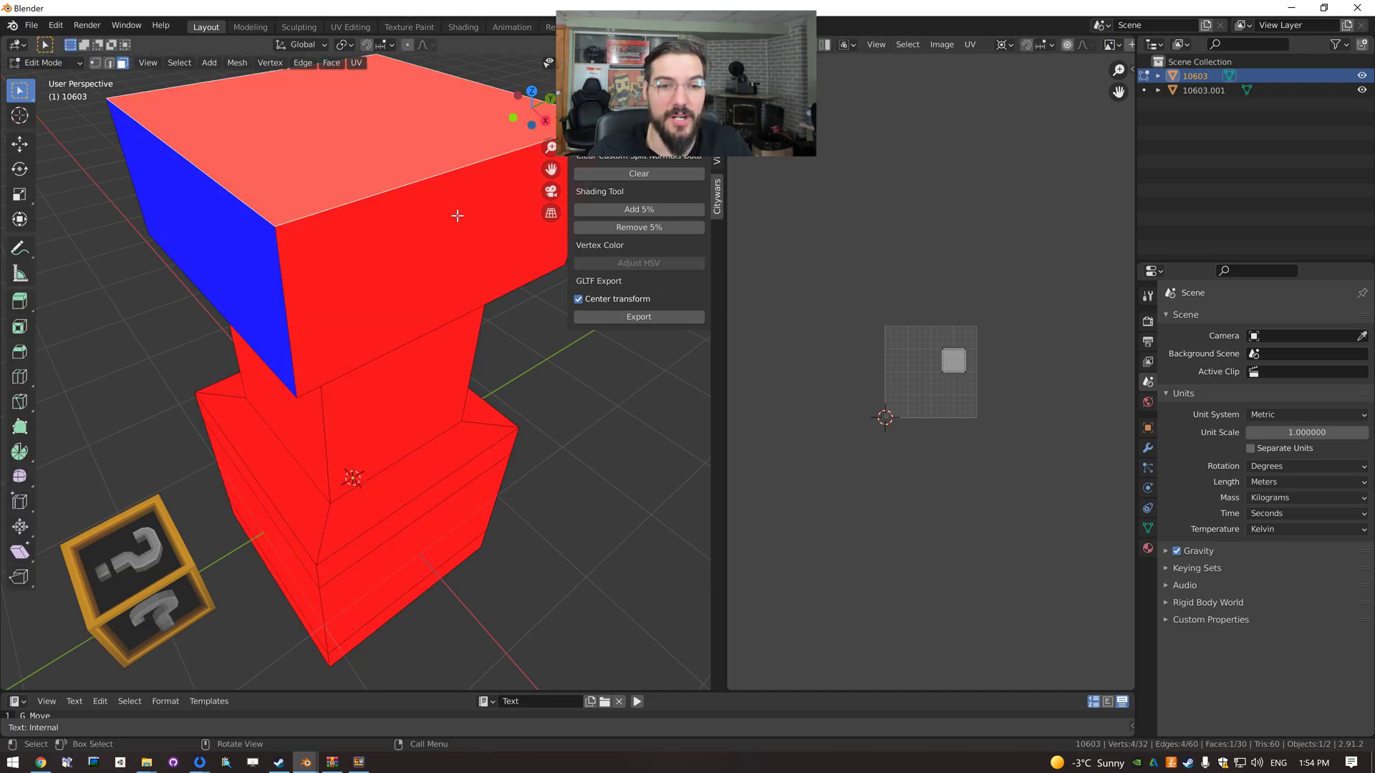
left_click(422, 380)
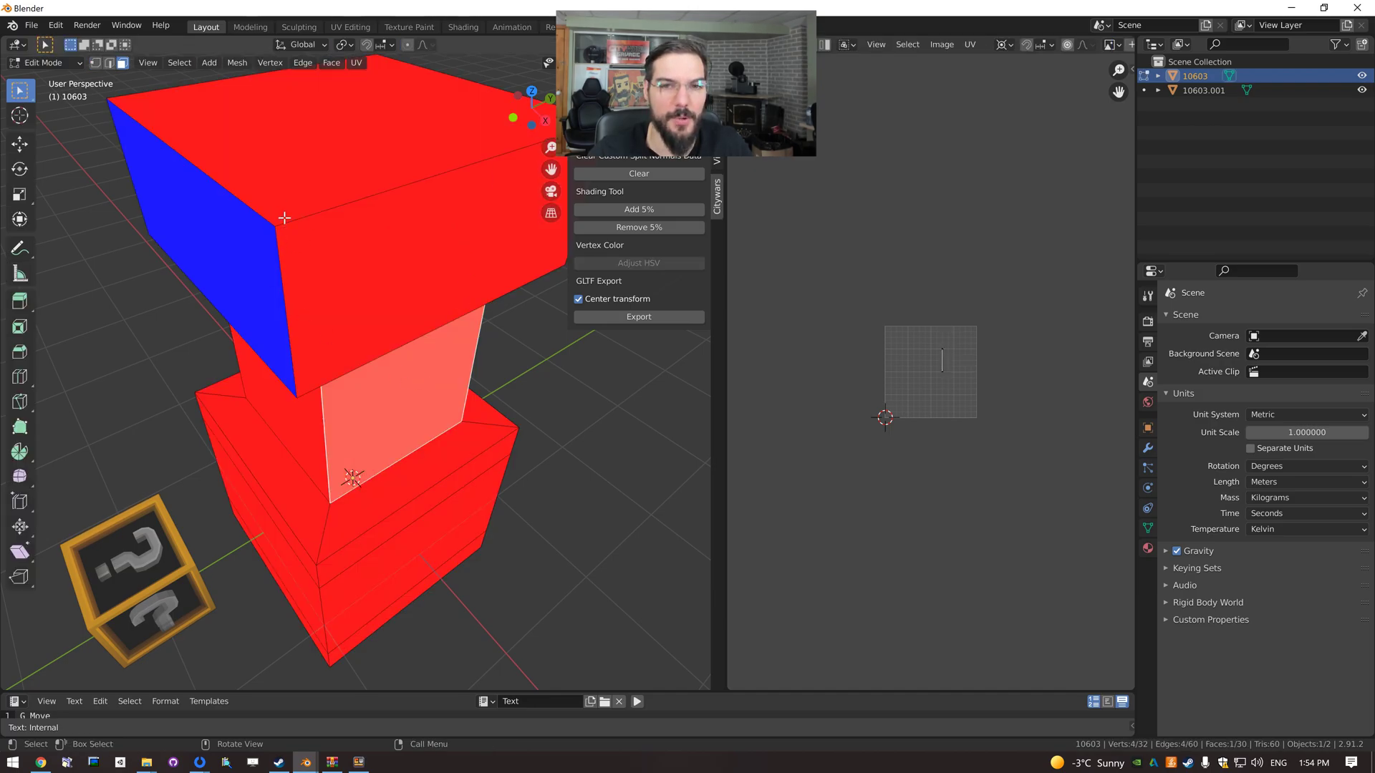
middle_click_drag(288, 221, 335, 196)
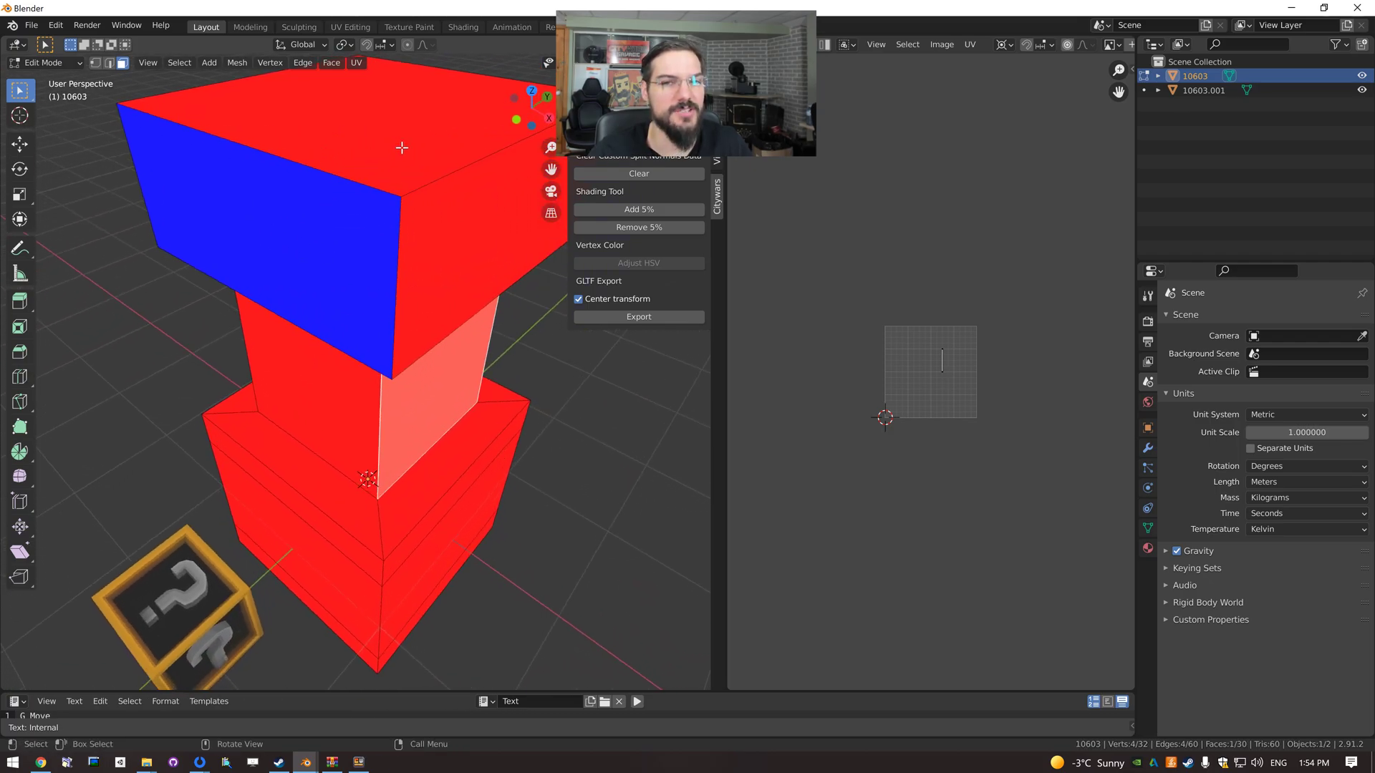
middle_click_drag(419, 156, 341, 193)
Return to Vertex Paint mode and add the top block's red side face and blue side face to the masked selection.
left_click(43, 63)
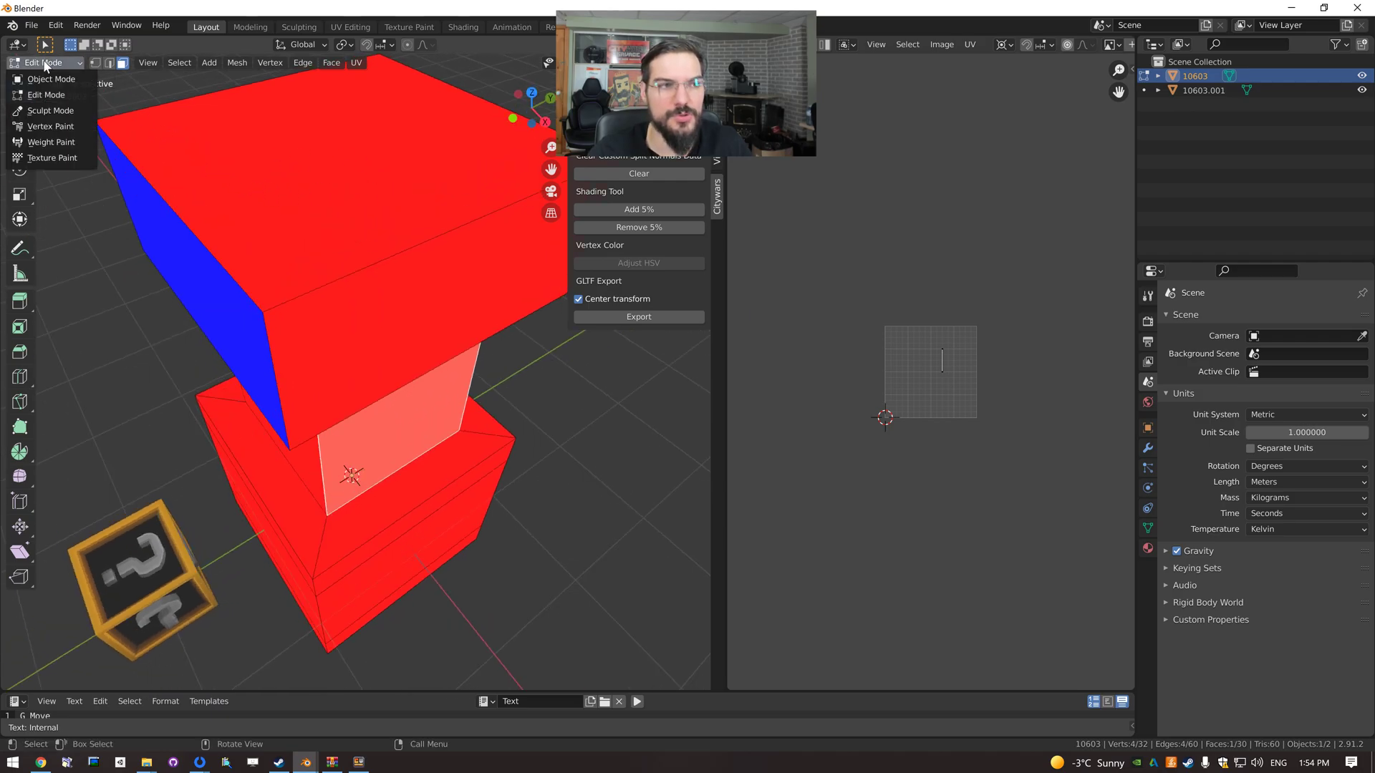
left_click(63, 132)
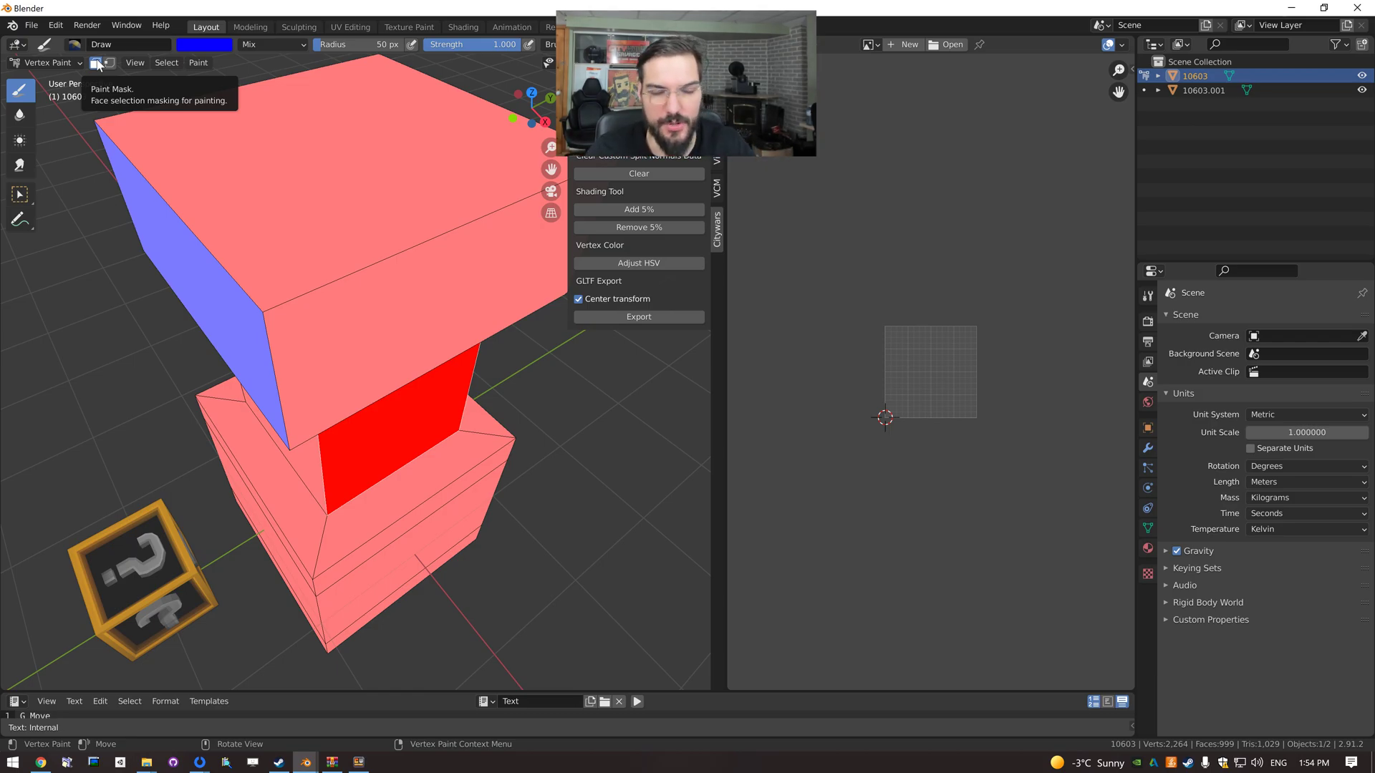
left_click(96, 63)
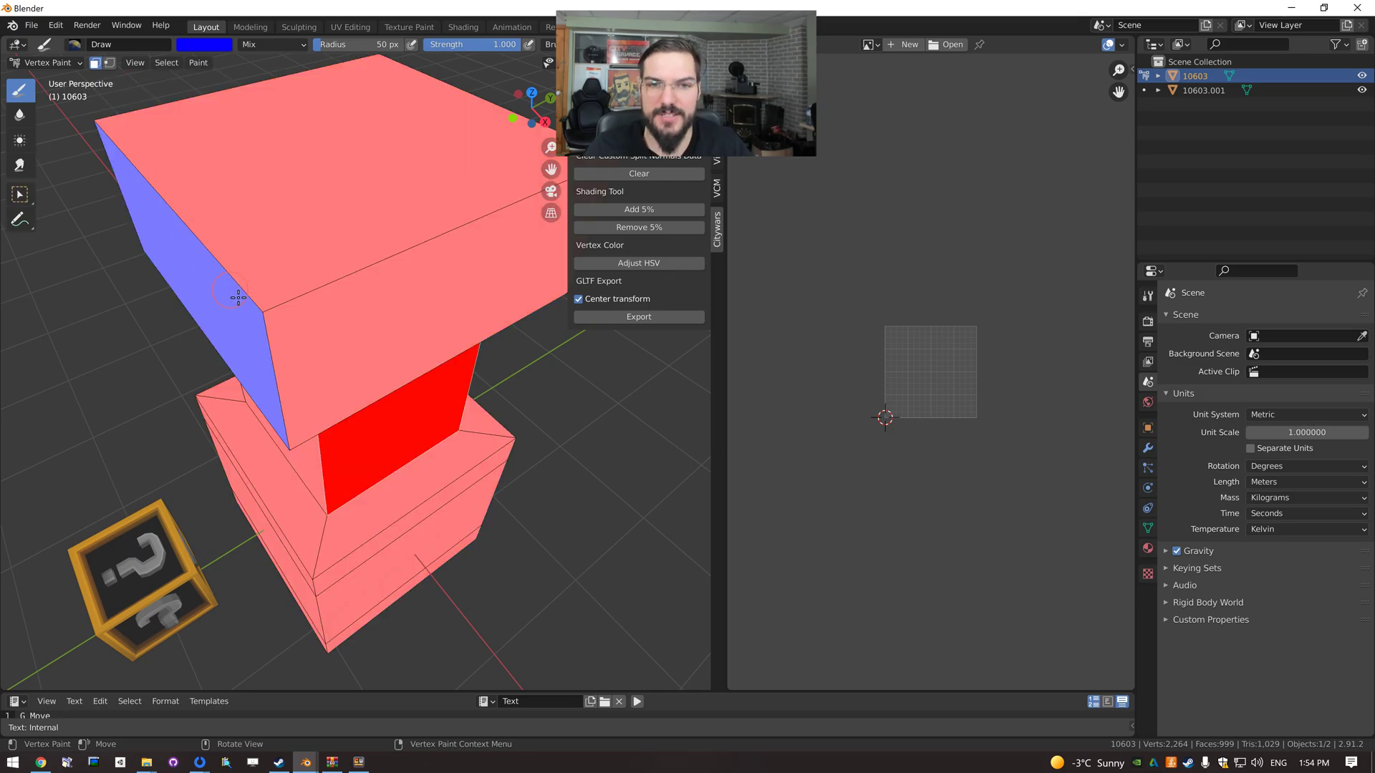
middle_click_drag(255, 302, 313, 301)
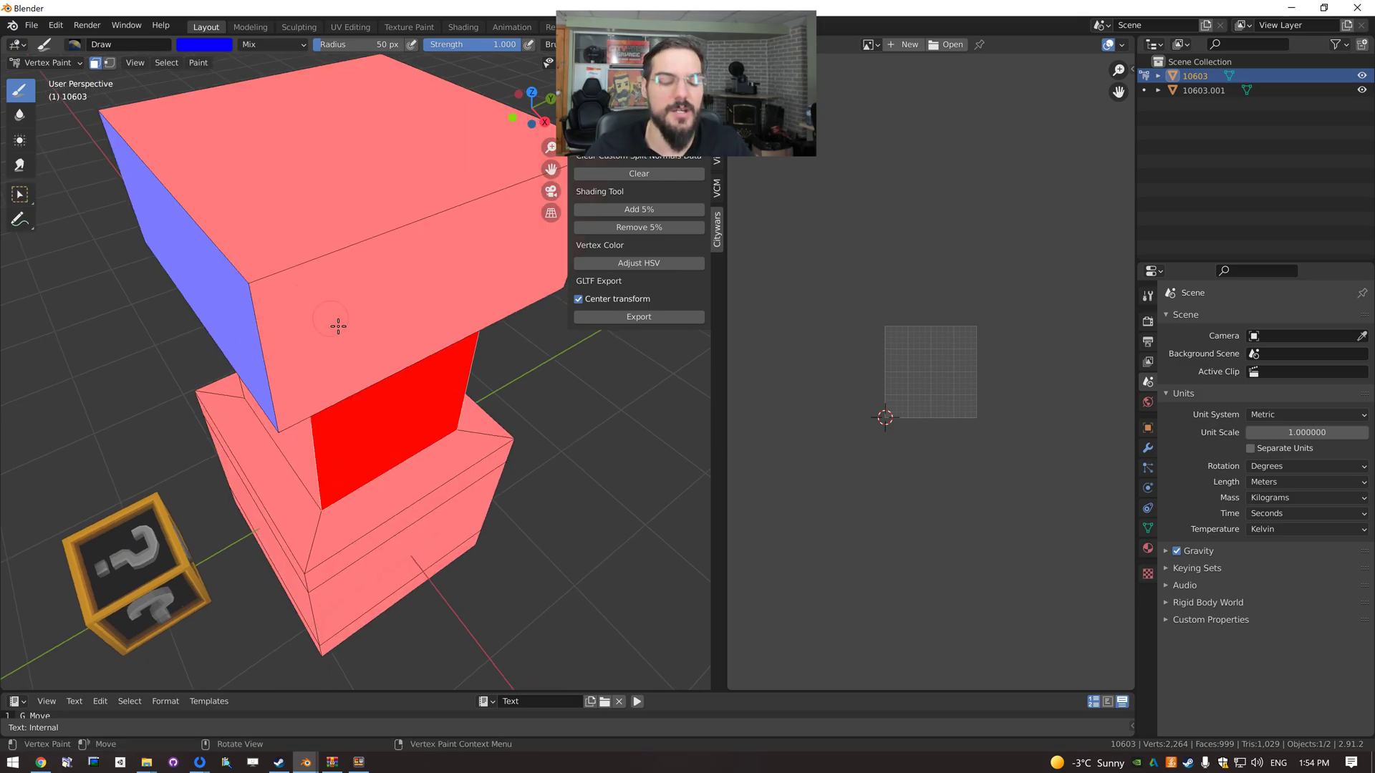
left_click(333, 324, "shift")
left_click(233, 315, "shift")
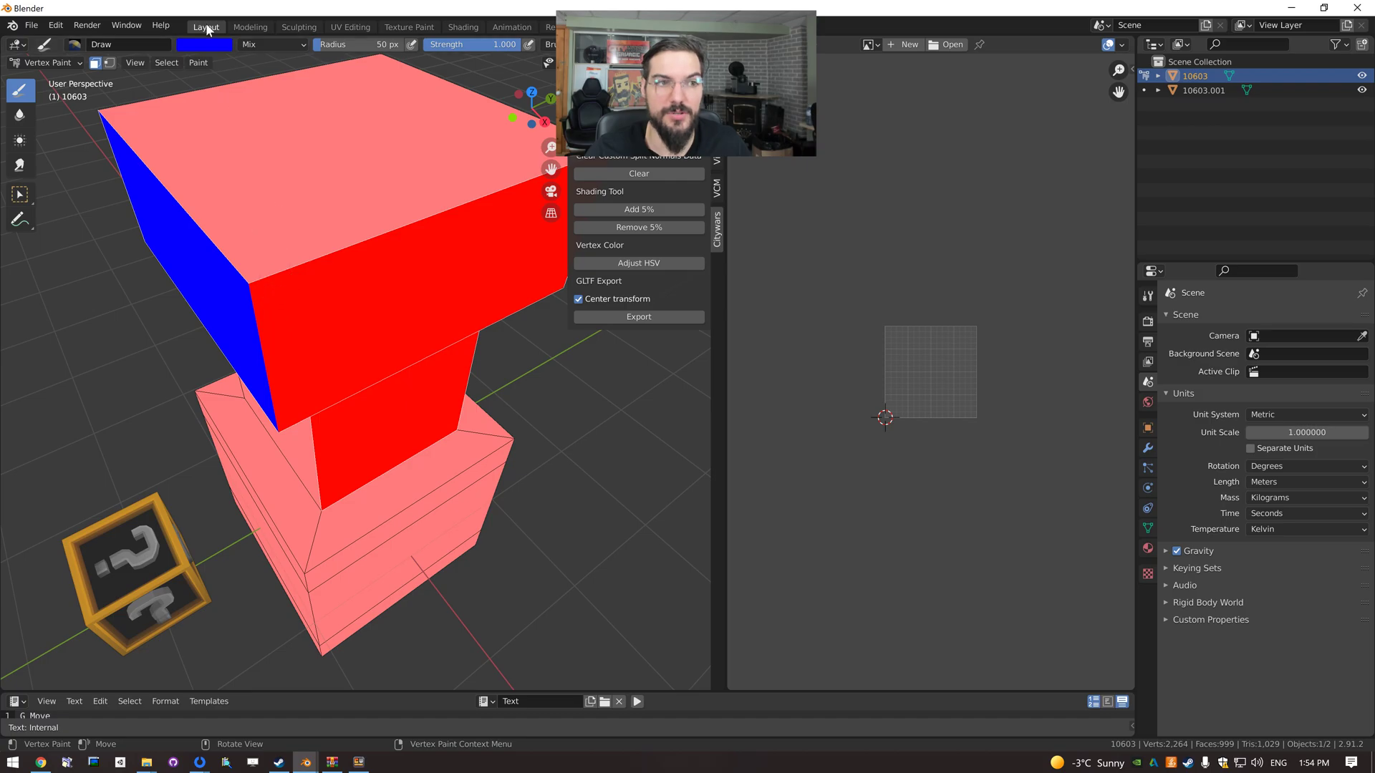
Try filling the masked faces of the column with bright green, and undo the fill.
left_click(207, 46)
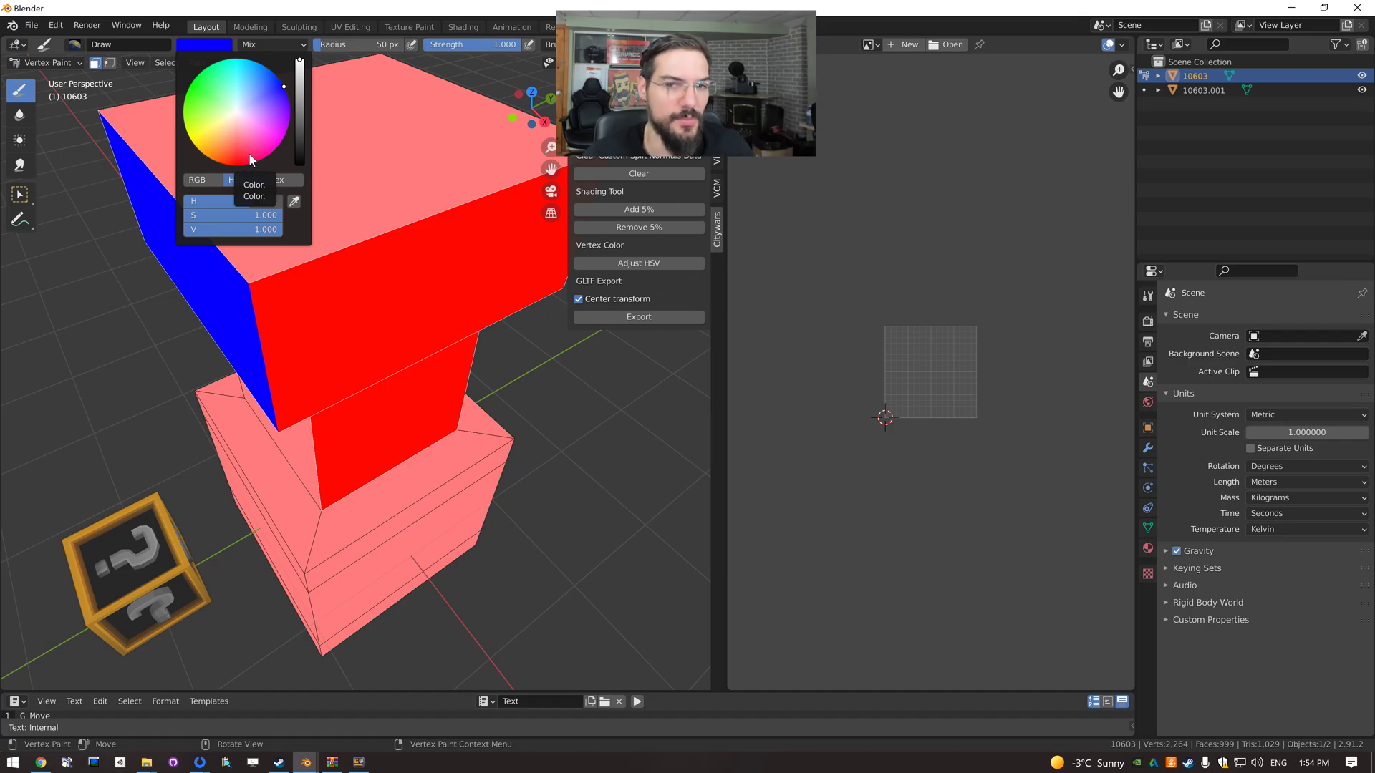
left_click_drag(246, 95, 188, 98)
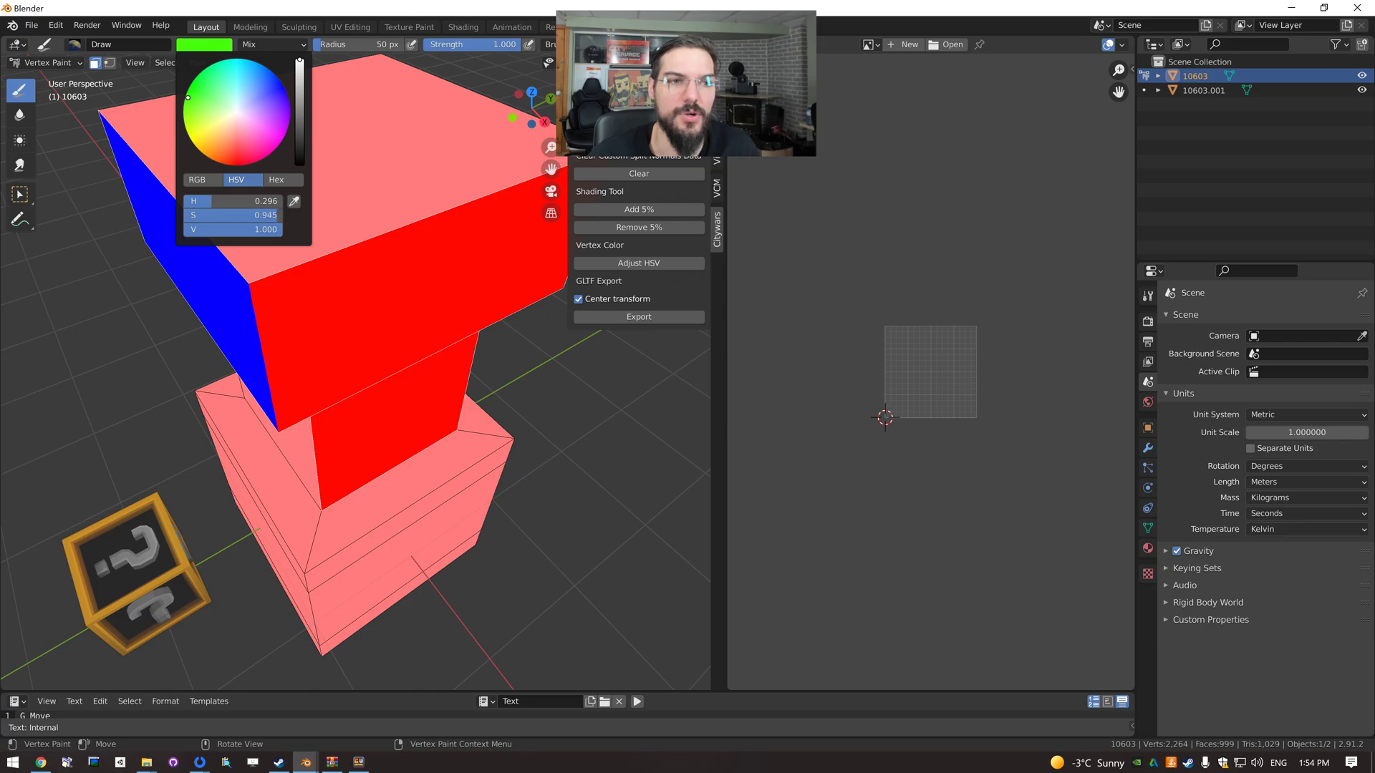
middle_click_drag(357, 248, 346, 224)
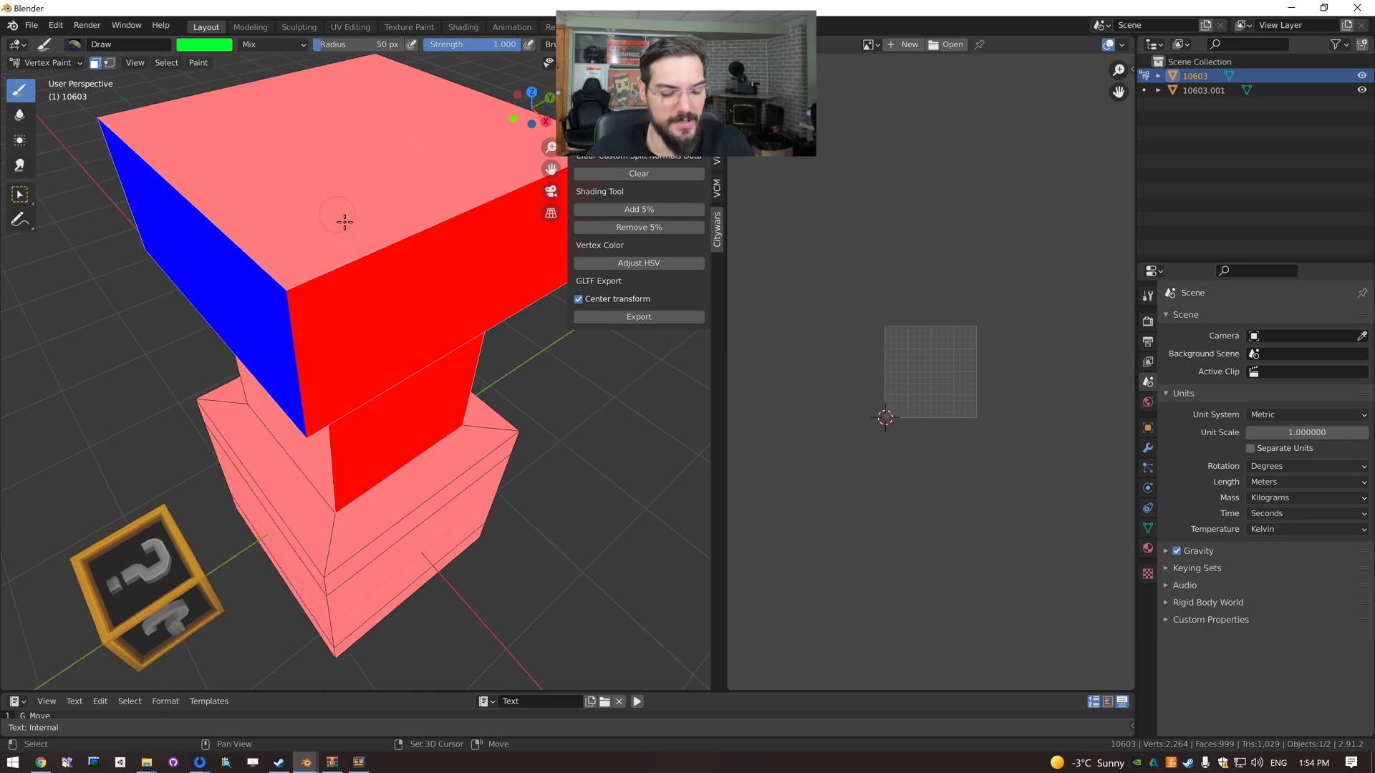
key("shift+k")
key("ctrl+z")
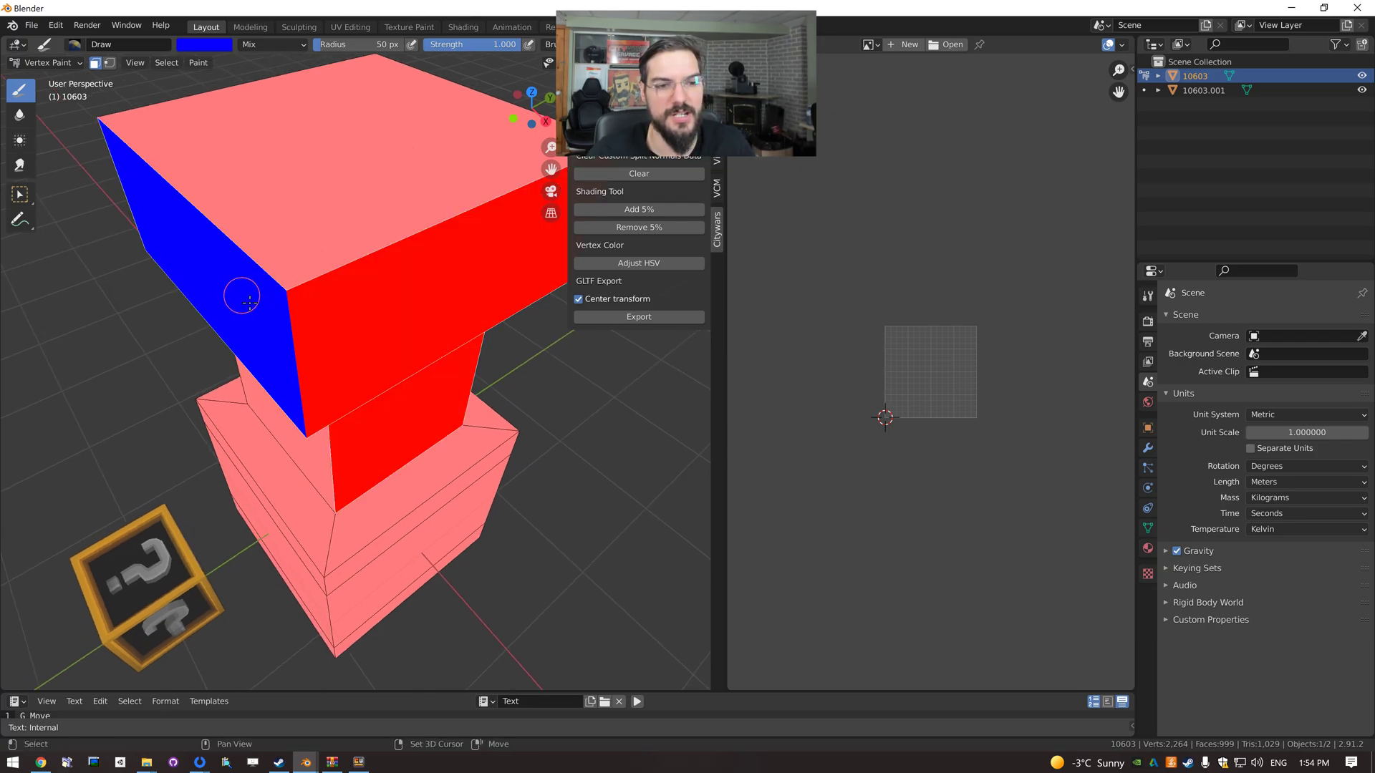
key("ctrl+z")
Fill the top block's wide side face, next to the blue one, with bright green through the face mask.
key("shift+k")
middle_click_drag(363, 417, 332, 395)
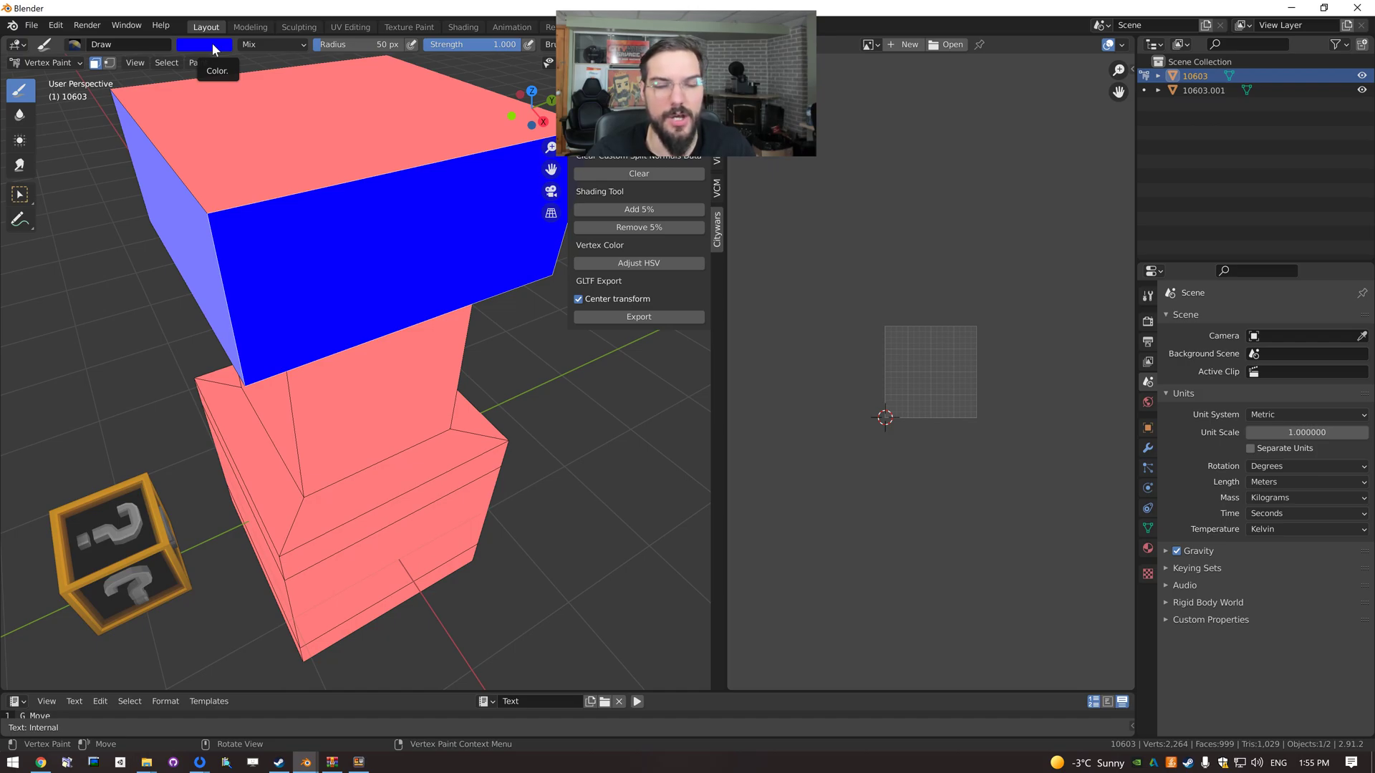
left_click(212, 42)
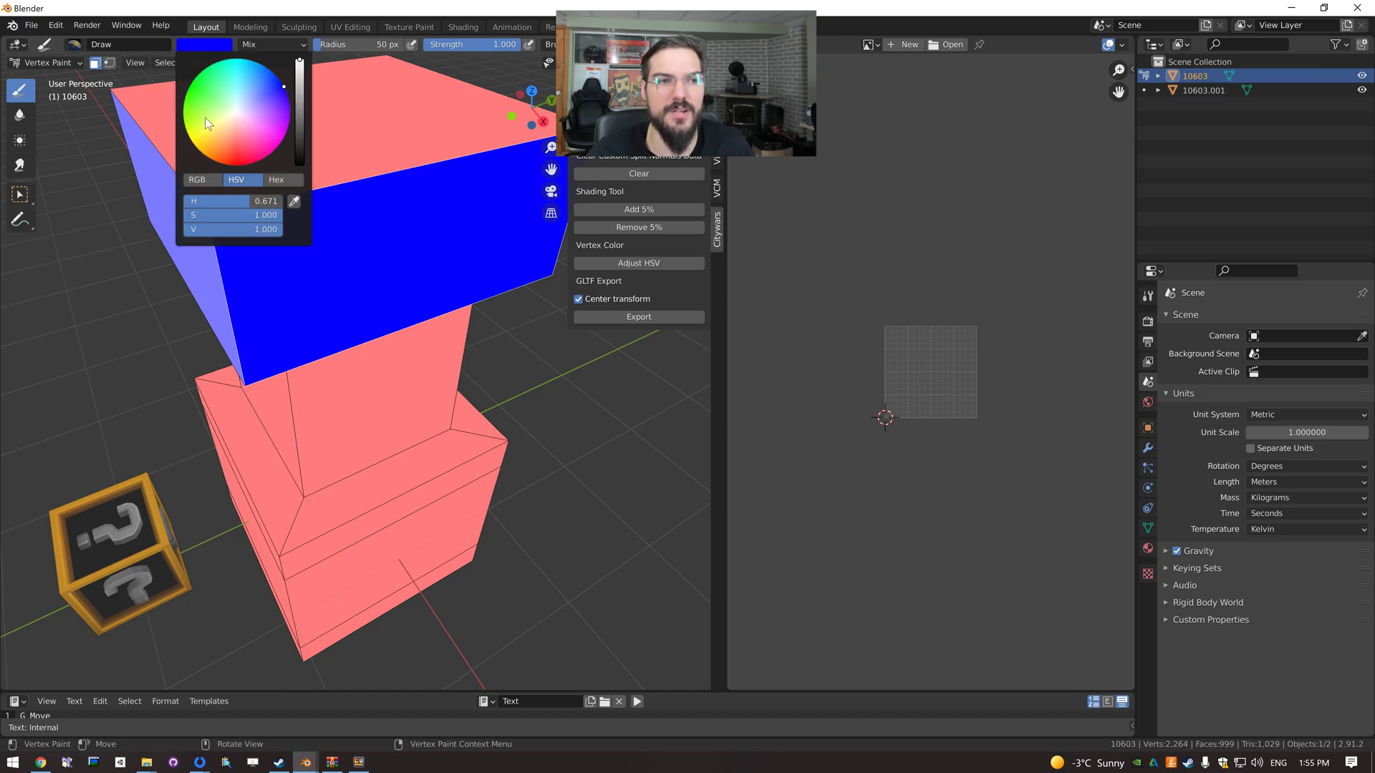
left_click(316, 203)
mouse_move(307, 203)
middle_mouse_down()
mouse_move(289, 208)
mouse_move(338, 251)
mouse_move(366, 239)
mouse_move(359, 257)
middle_mouse_up()
Switch the column from Vertex Paint to Object Mode.
left_click(44, 63)
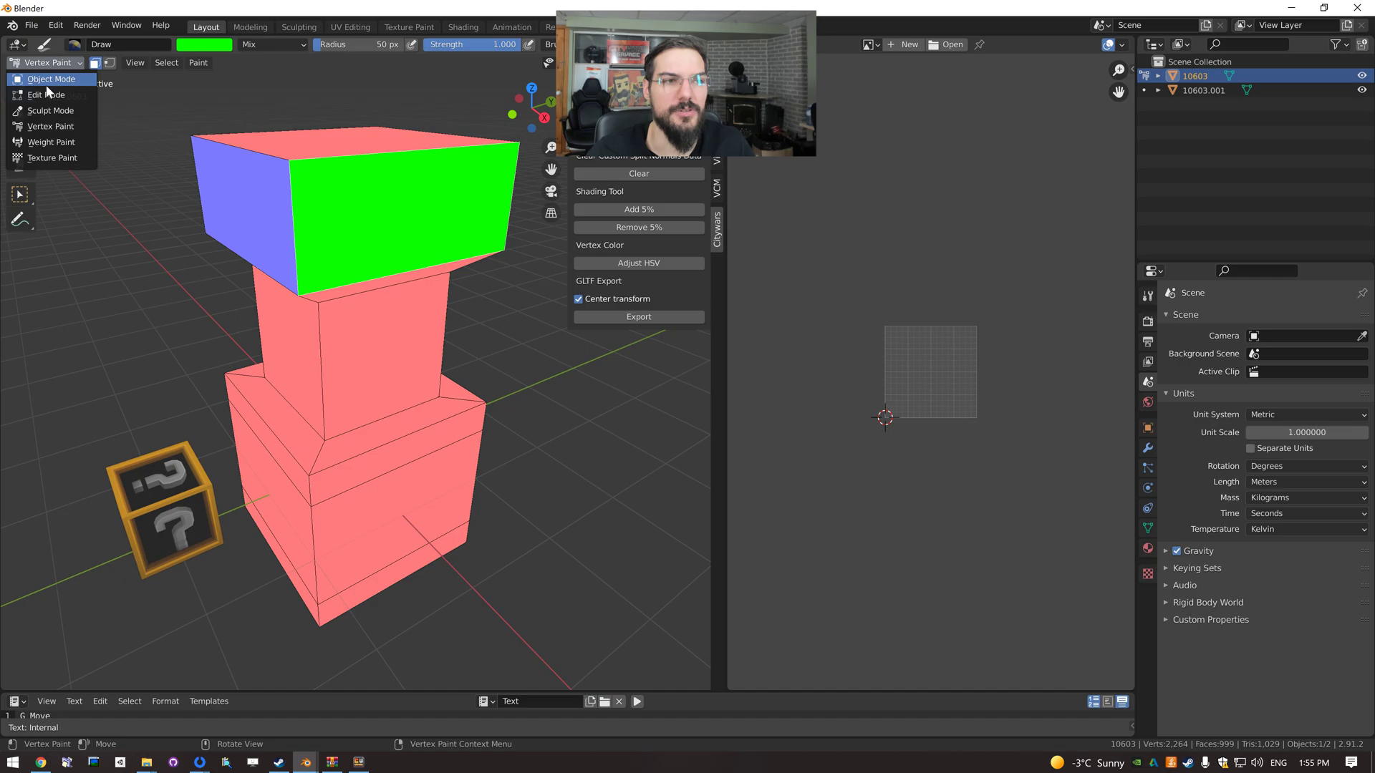
left_click(36, 41)
middle_click_drag(276, 224, 329, 307)
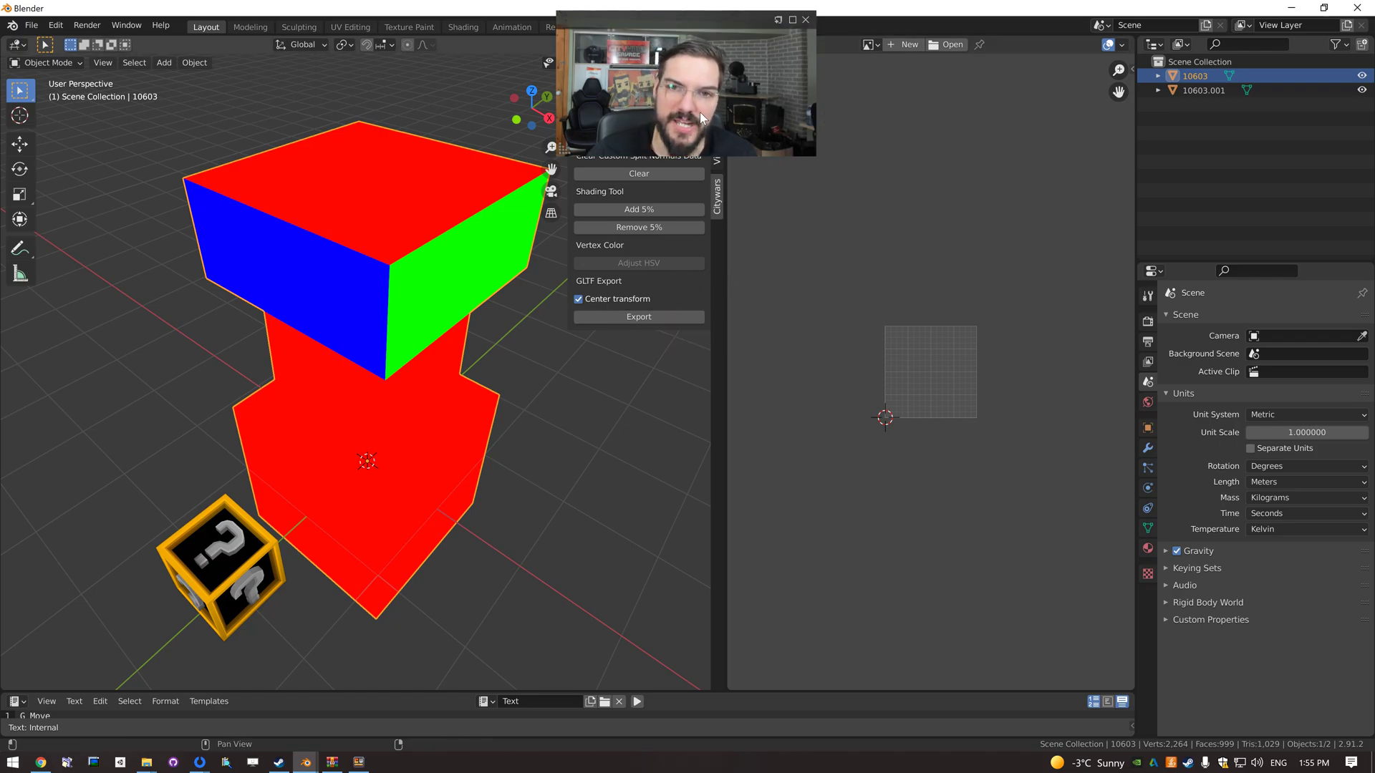
left_click_drag(691, 18, 940, 27)
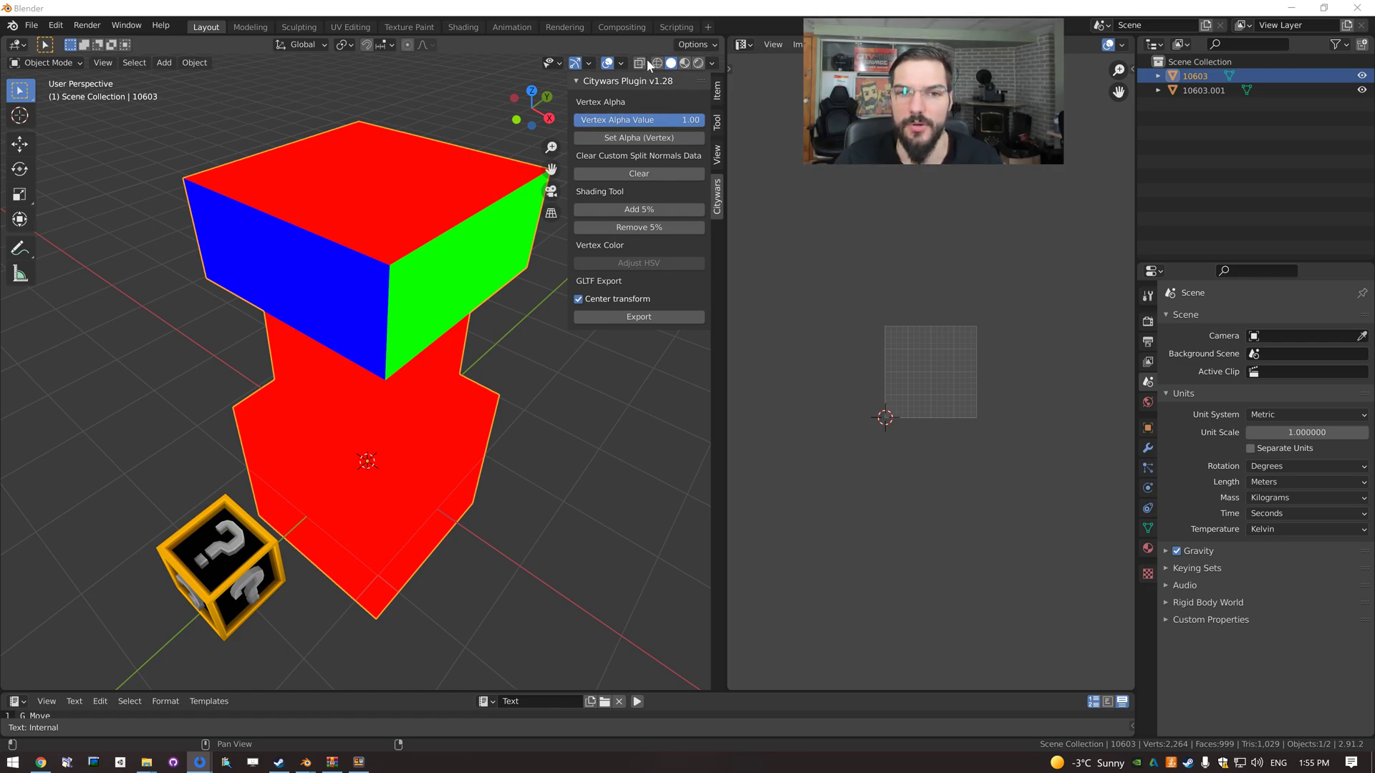
left_click(643, 78)
left_click(669, 82)
left_click(718, 90)
left_click(718, 188)
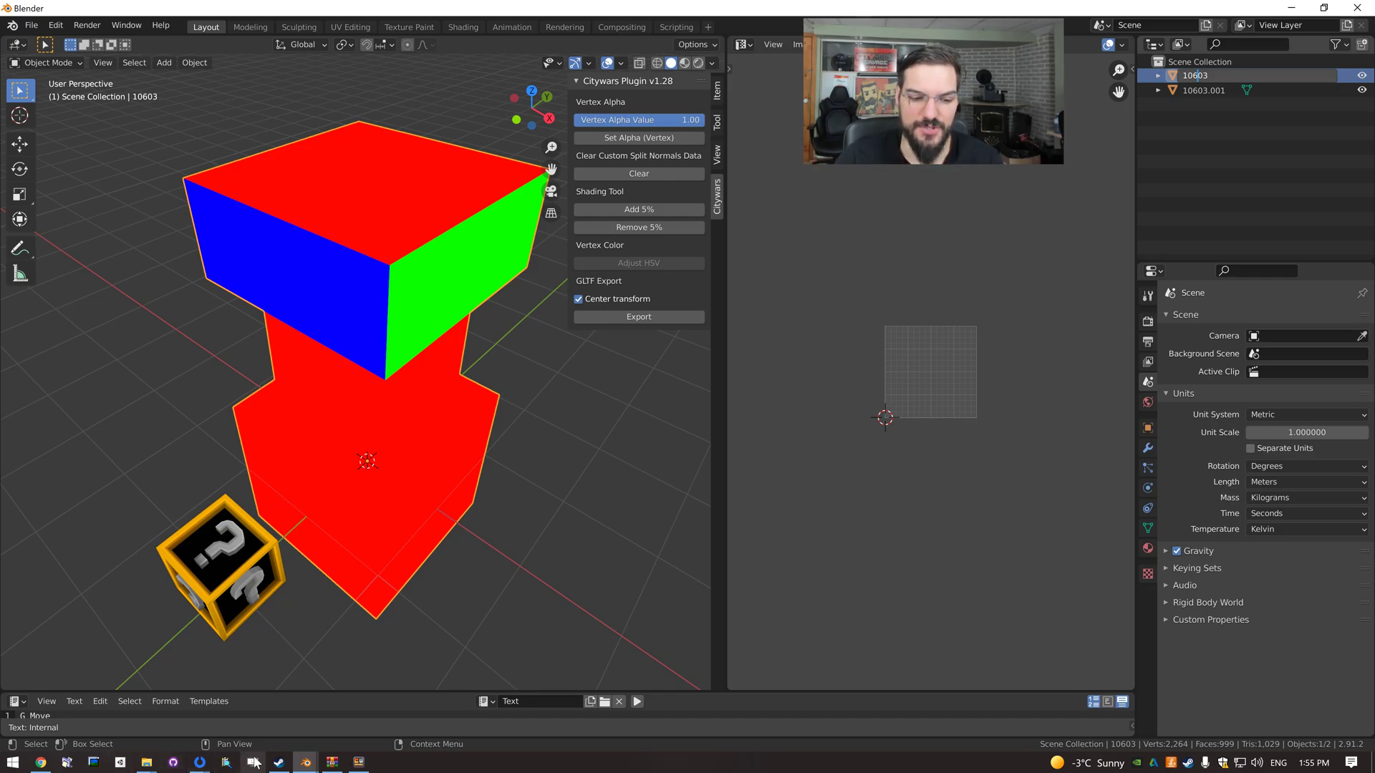
Switch to the game, check the question-mark block's ID in the Object Tool, and enter 10603 in the chat.
left_click(358, 761)
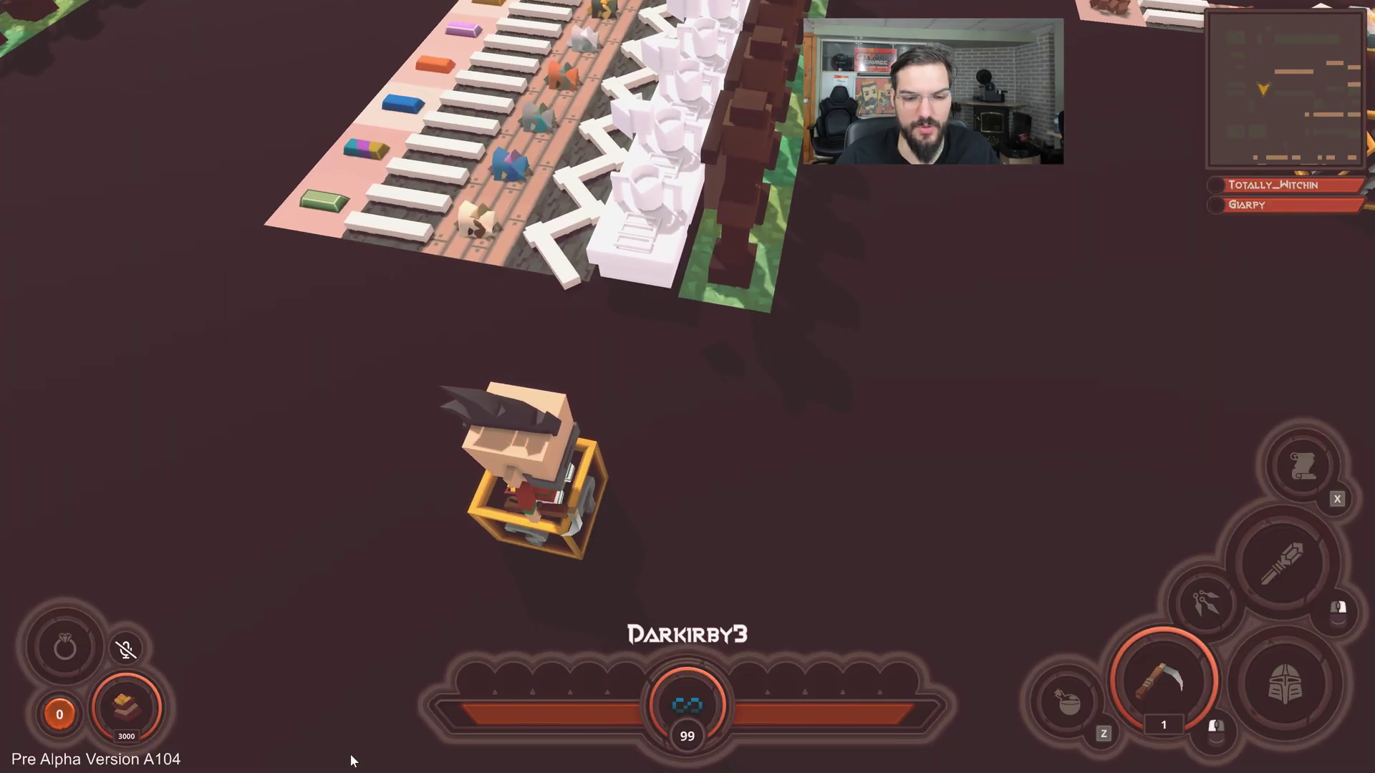
key("Tab")
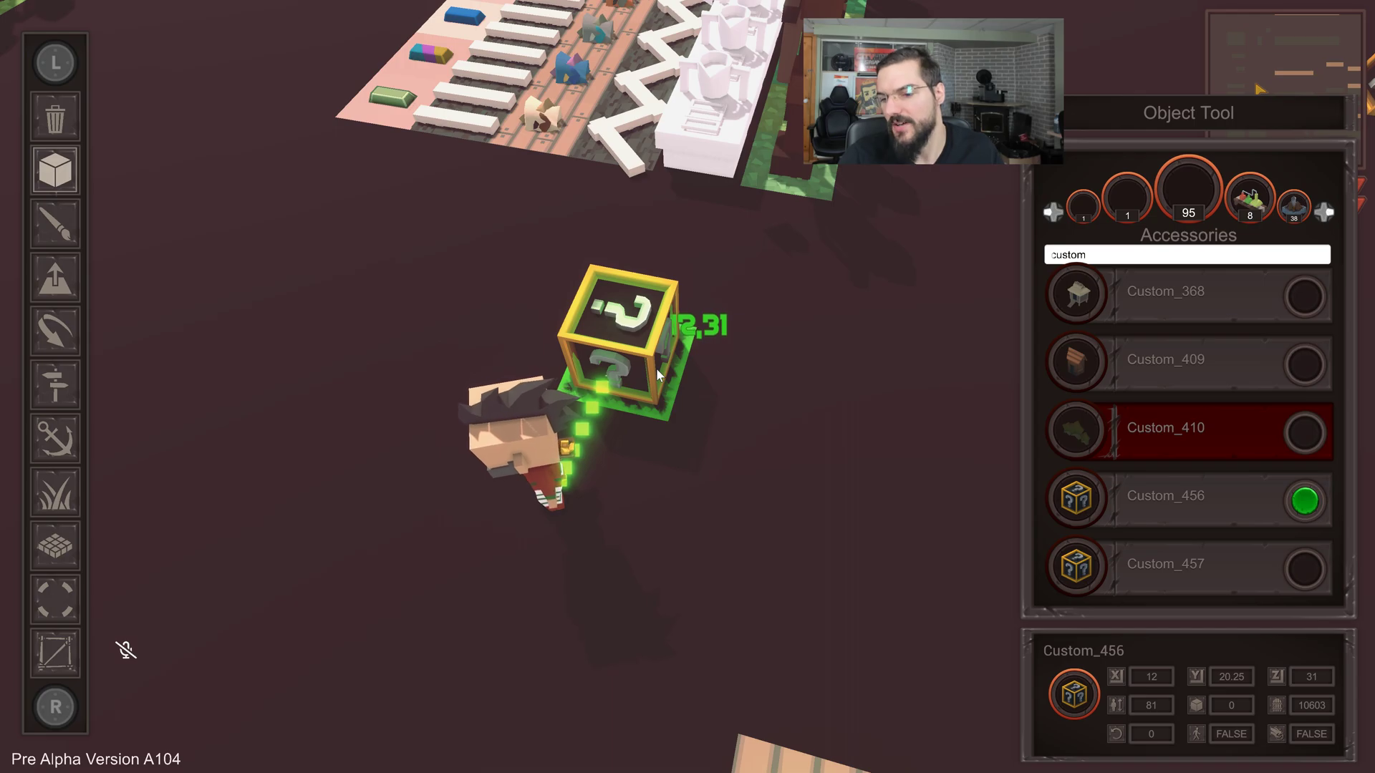
key("Return")
type("106")
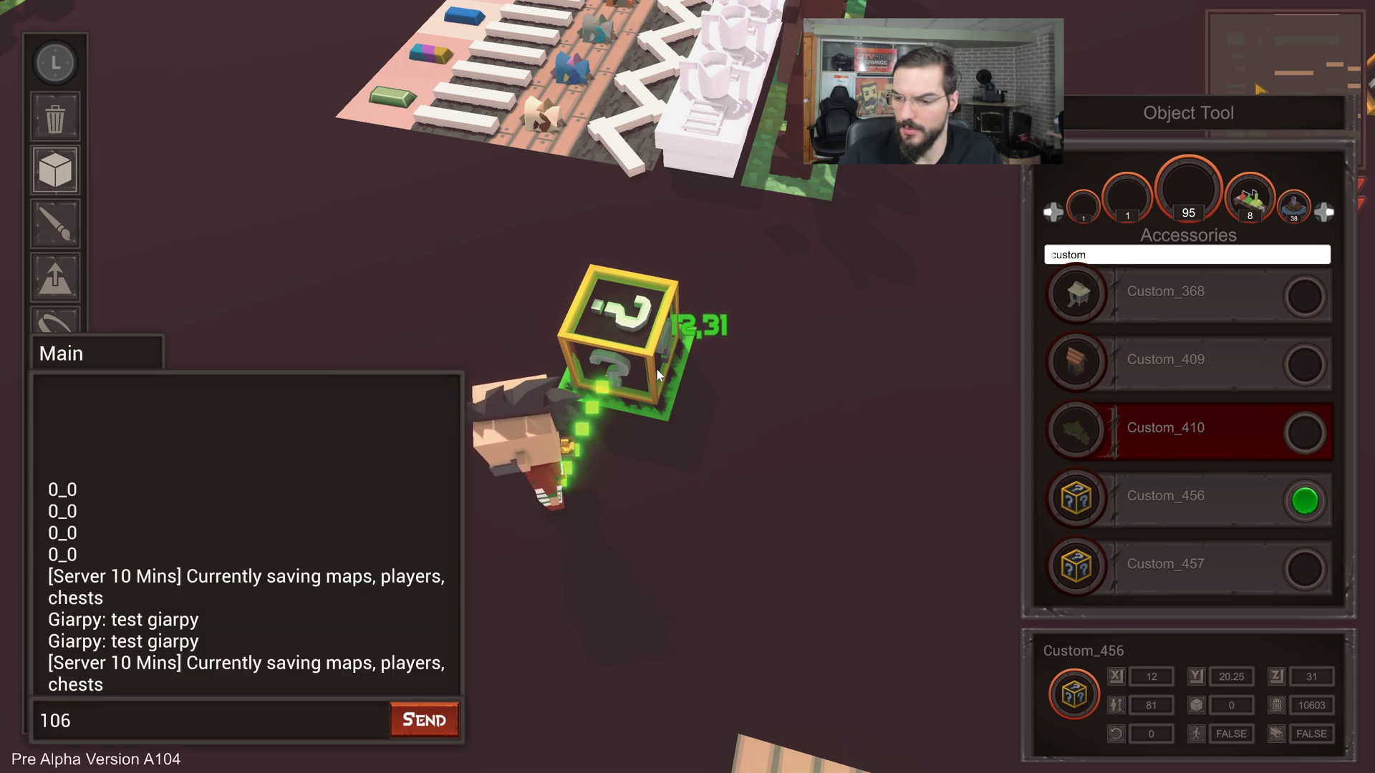
type("03")
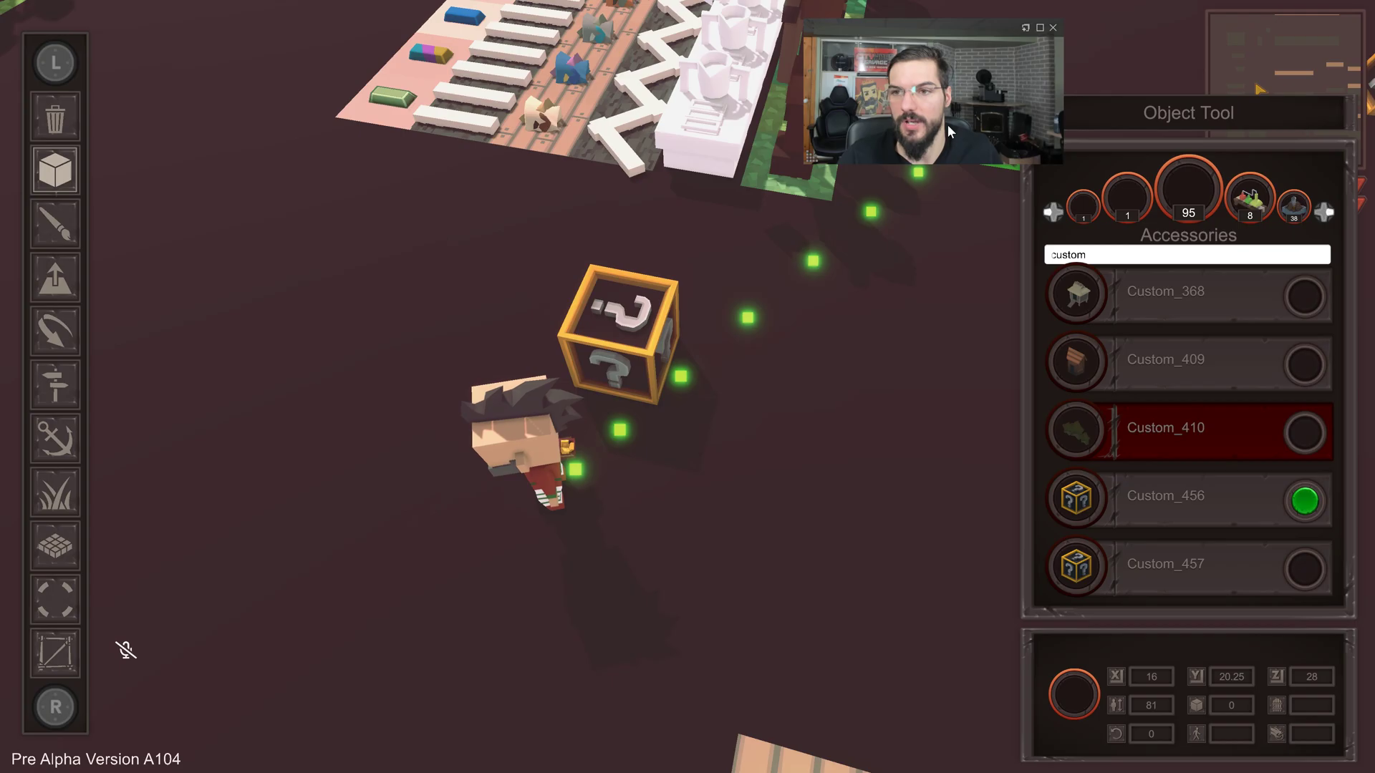
key("d")
middle_click_drag(925, 84, 458, 319)
key("w")
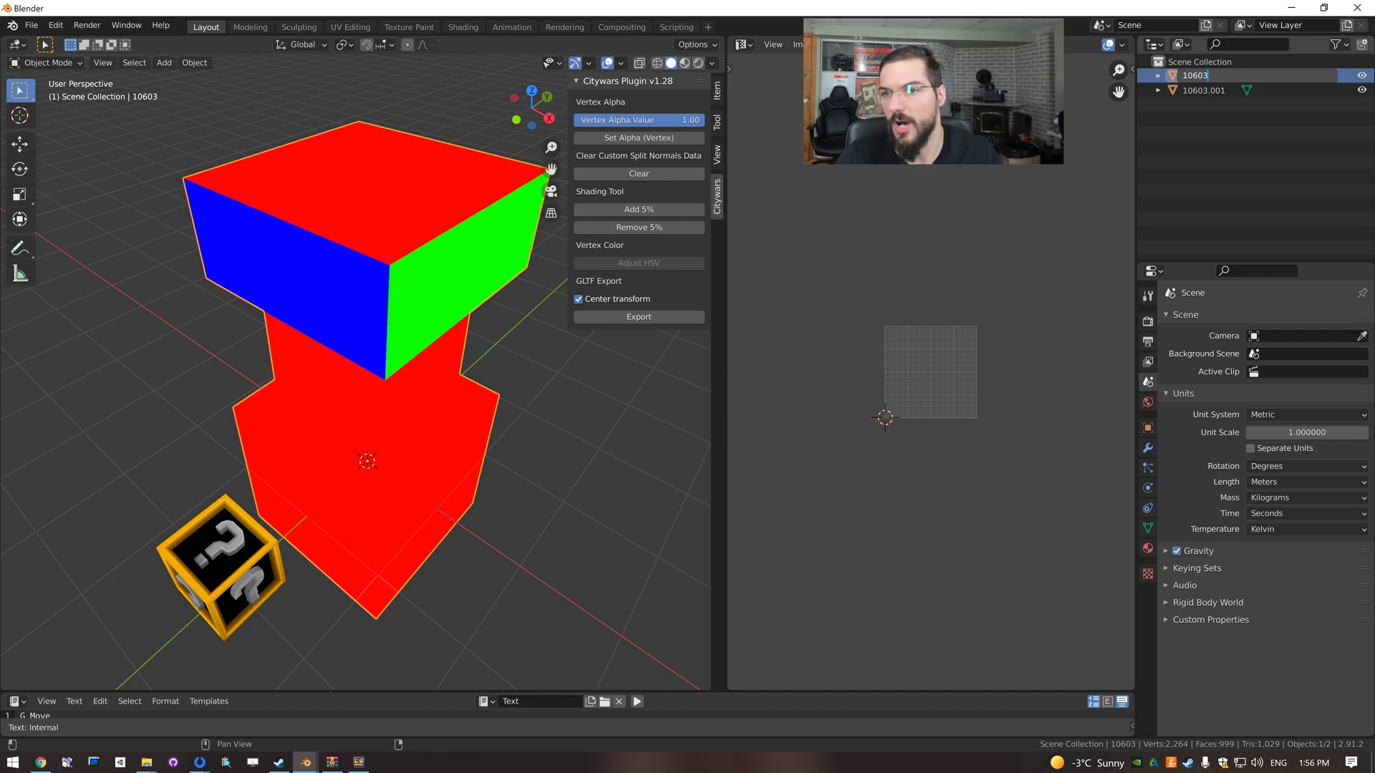
Keep 10603 as the column's object name and look at the placed question-mark block in the game again.
left_click(1218, 76)
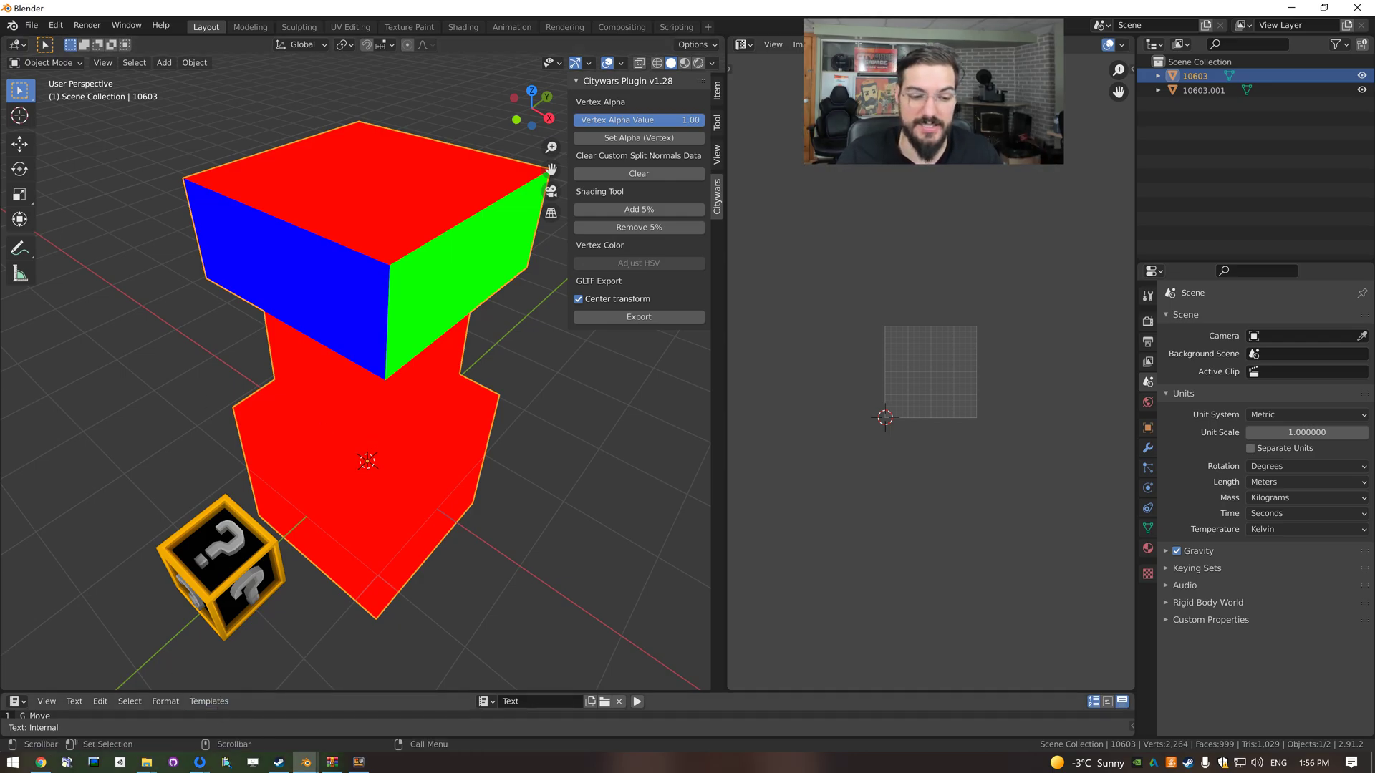
left_click(360, 763)
right_click_drag(393, 664, 526, 434)
key("w")
Return to Blender and delete the question-mark cube beside the column.
key("alt+Tab")
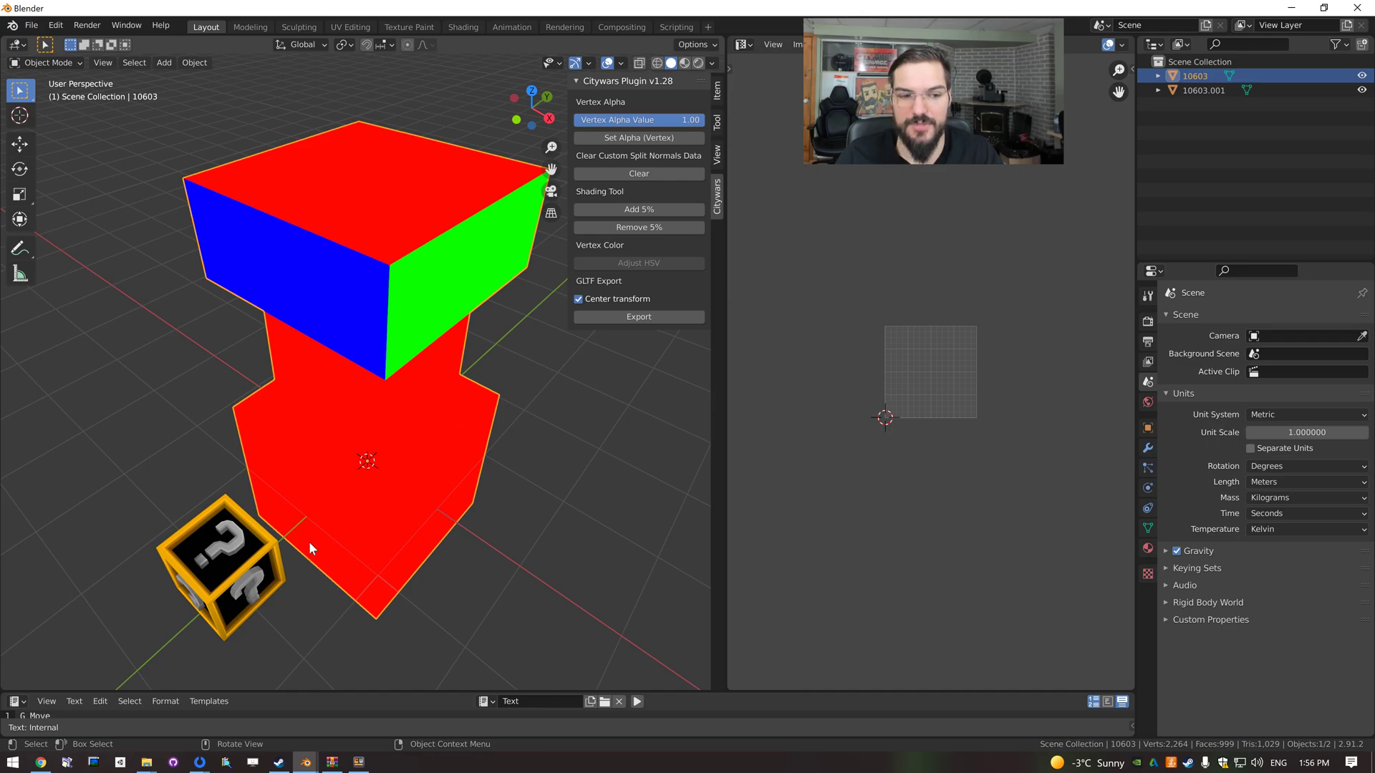
left_click(200, 580)
key("Delete")
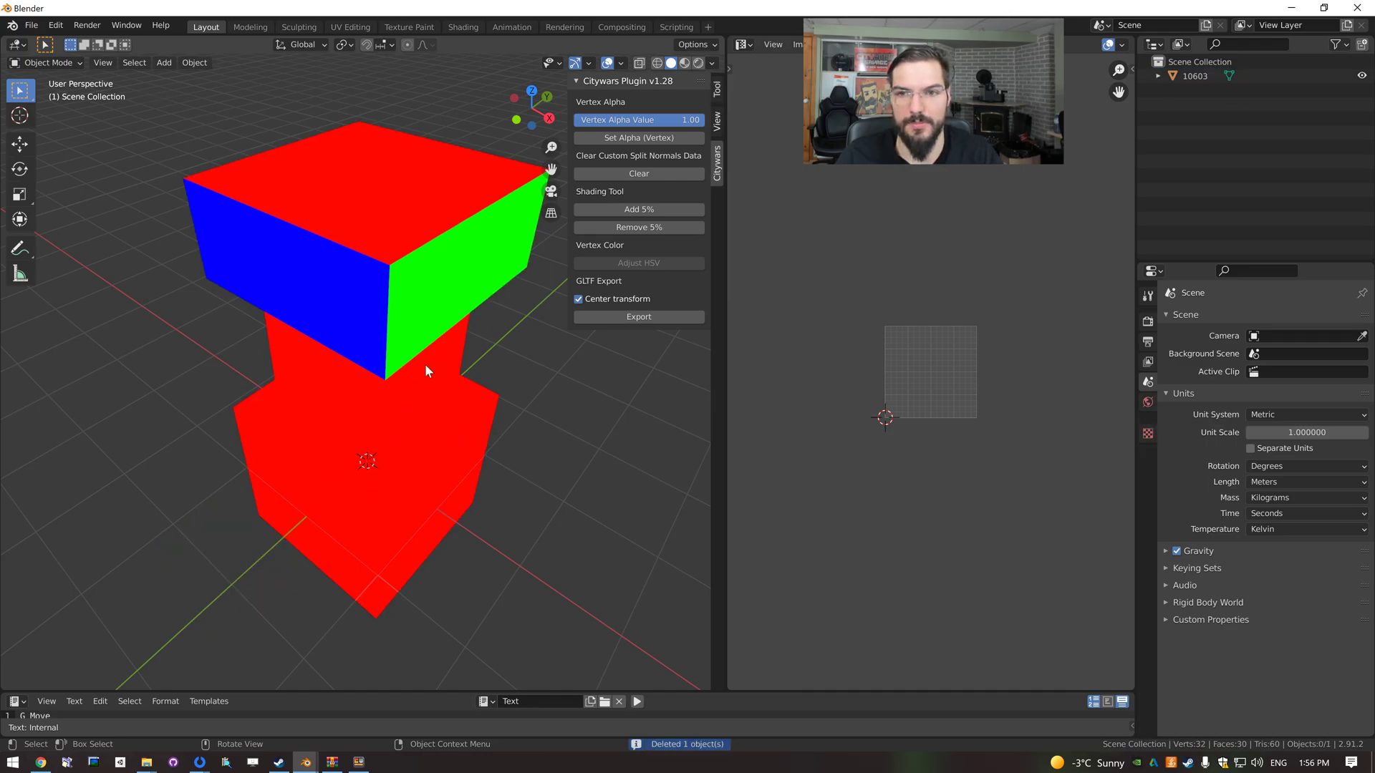
Select the coloured column and export it with the Citywars plugin's GLTF export, keeping Center transform enabled.
left_click(431, 232)
middle_click_drag(453, 401, 416, 397)
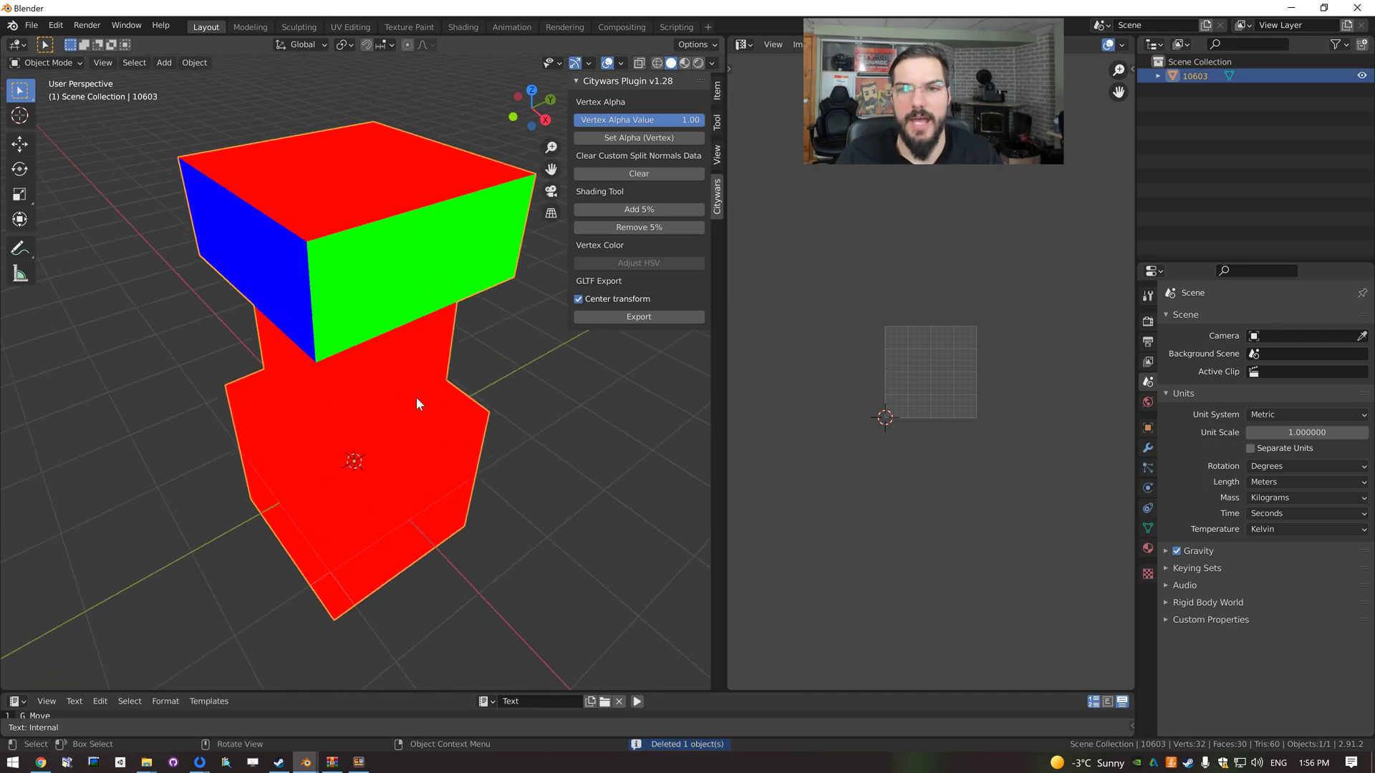
left_click(649, 318)
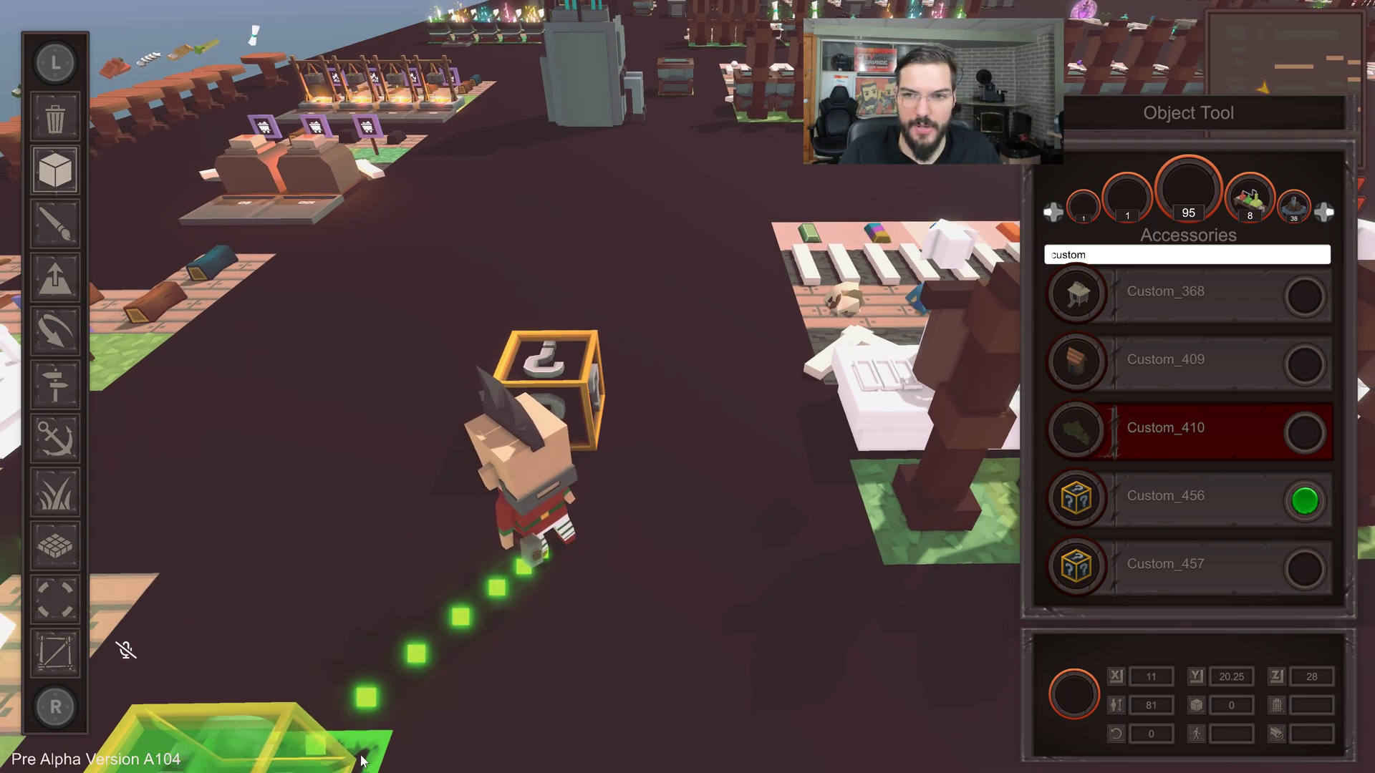
Inspect the exported column from several sides in the game world, checking its face colours.
key("Escape")
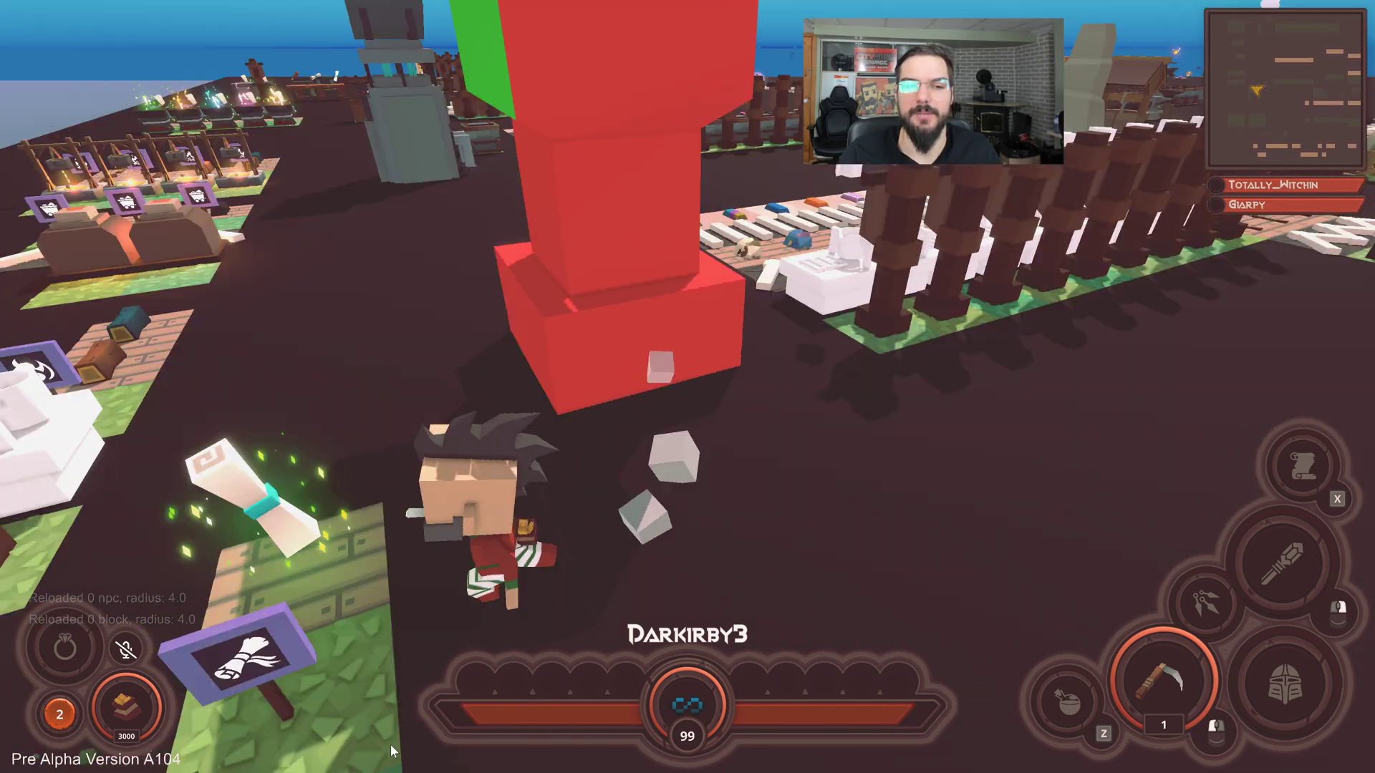
key("w")
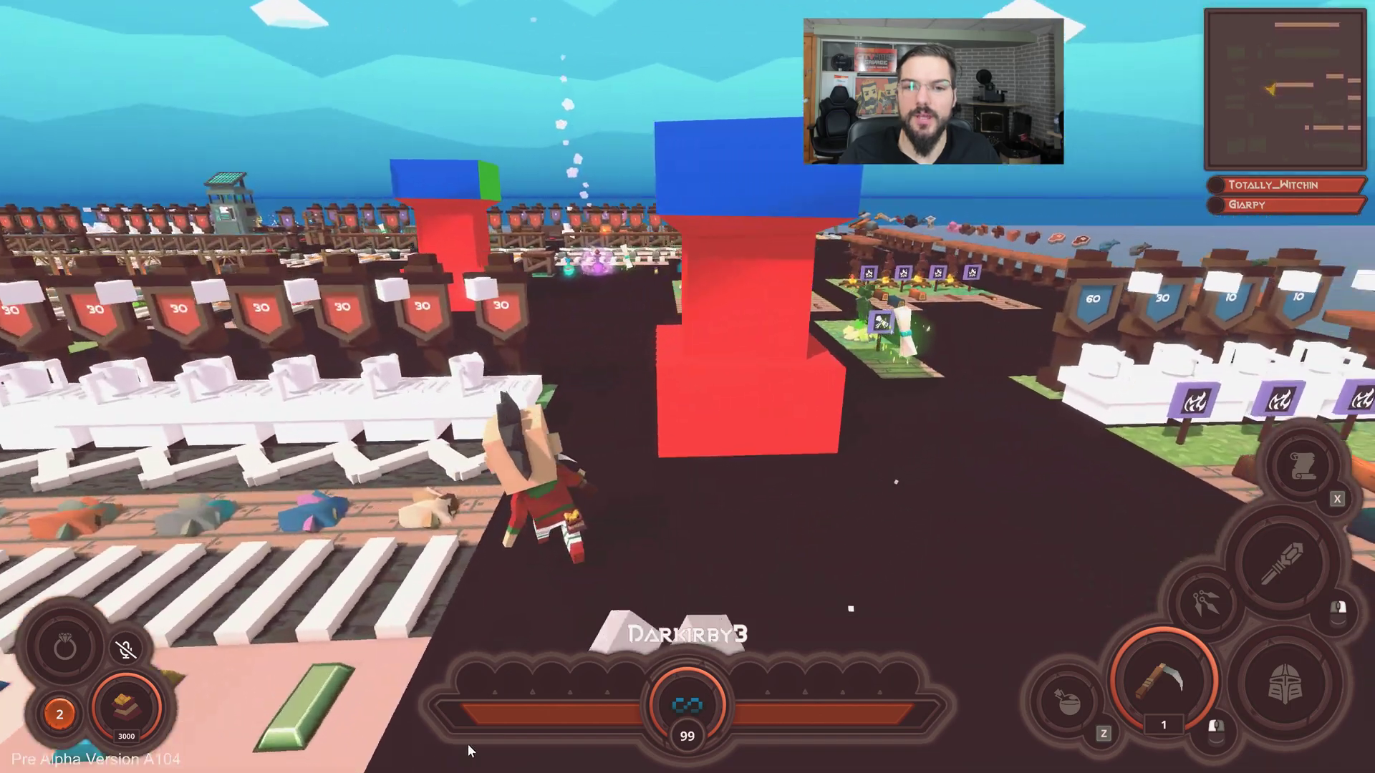
key("w")
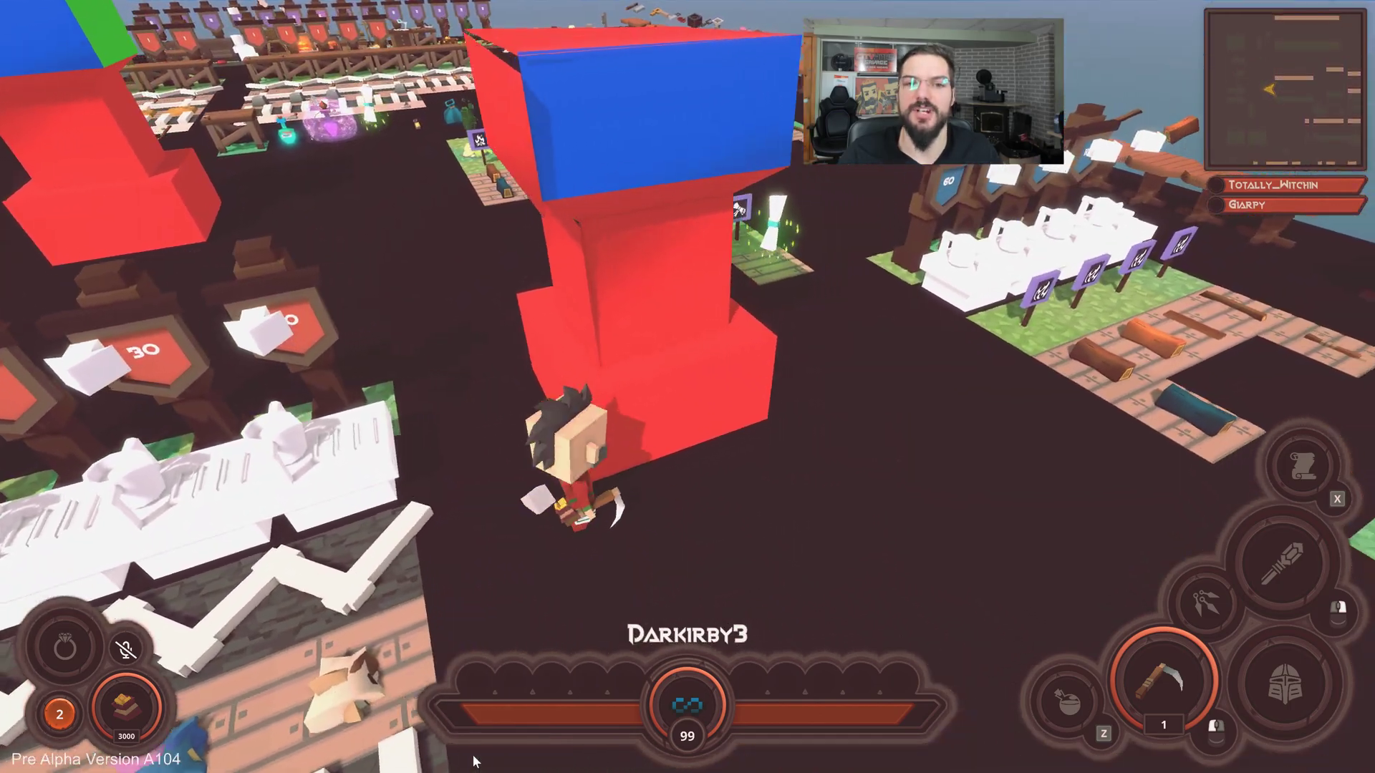
key("w")
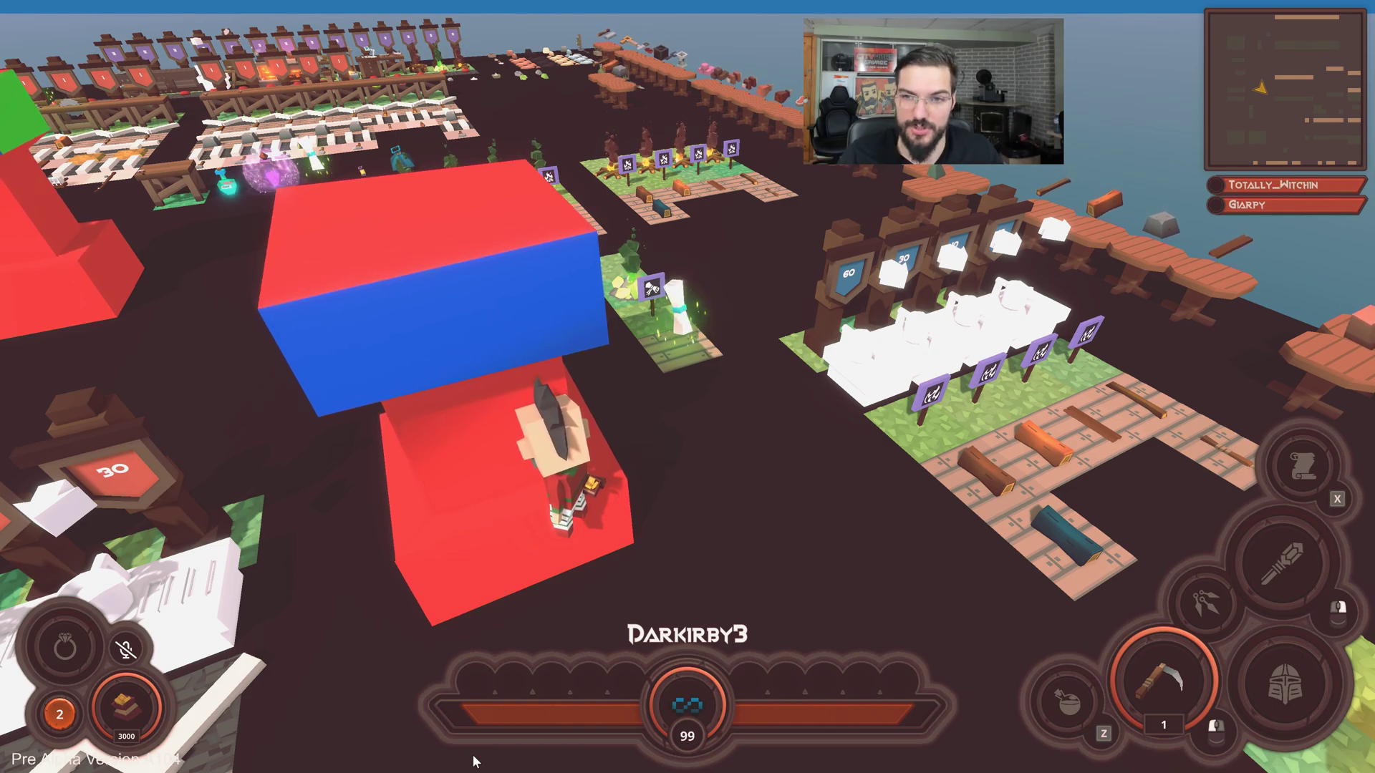
Return to Blender and join the 3D viewport over the empty image editor area beside it.
key("alt+Tab")
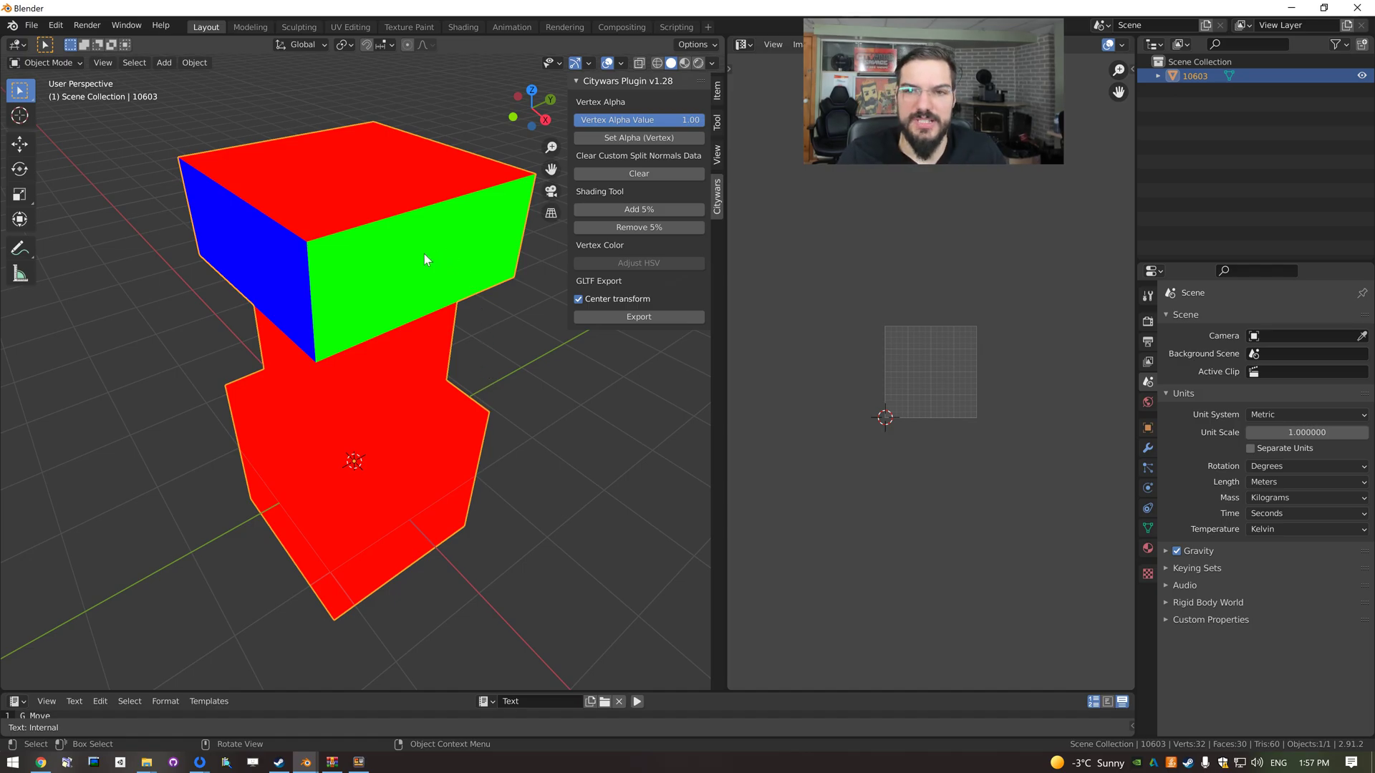
left_click(48, 63)
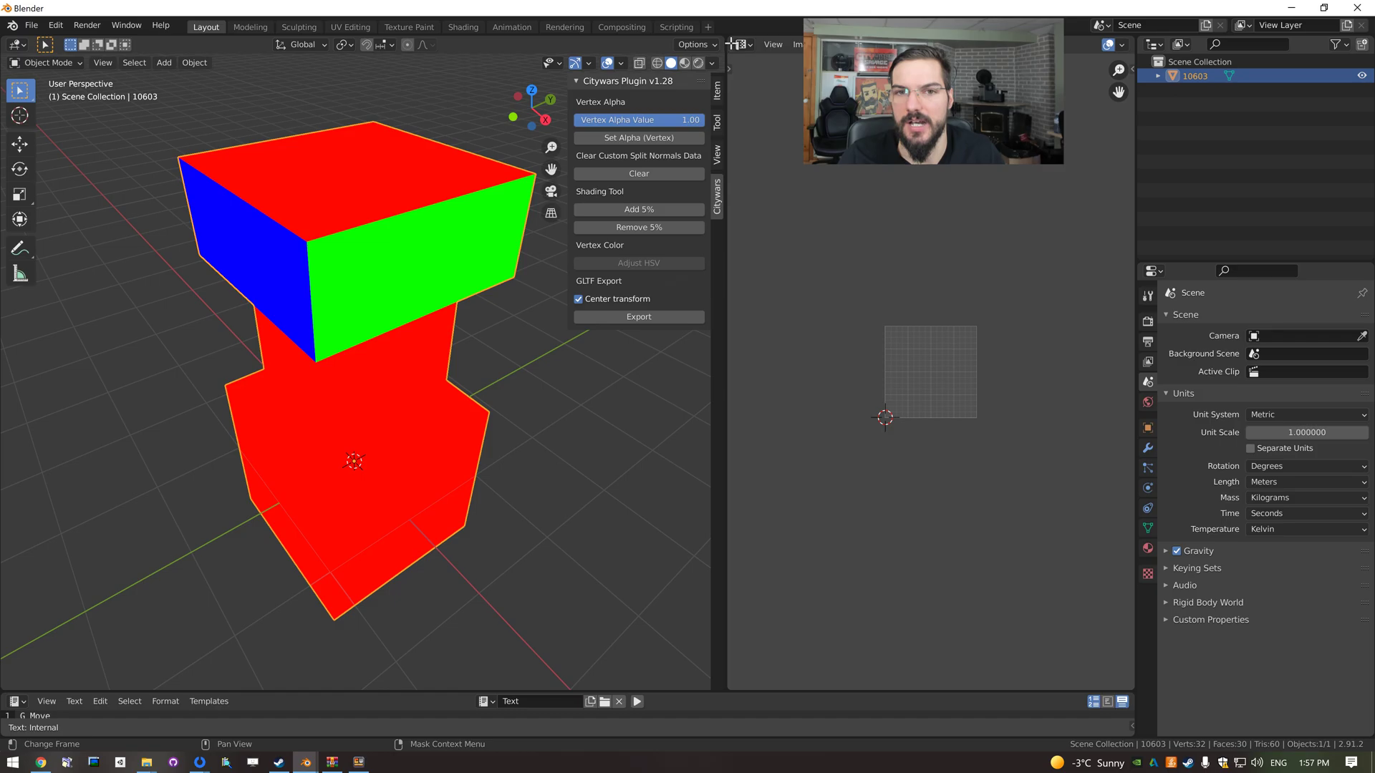
left_click_drag(1114, 41, 1135, 51)
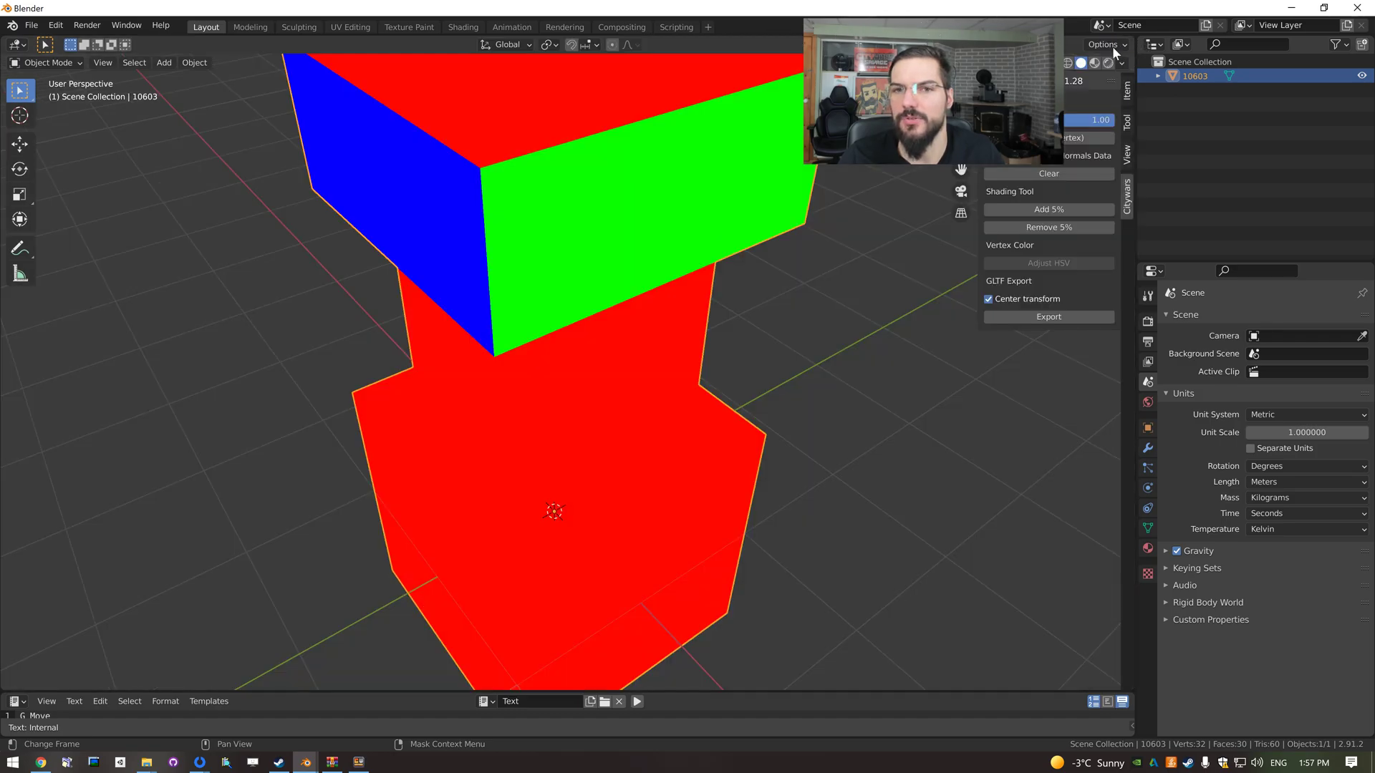
left_click_drag(945, 20, 799, 122)
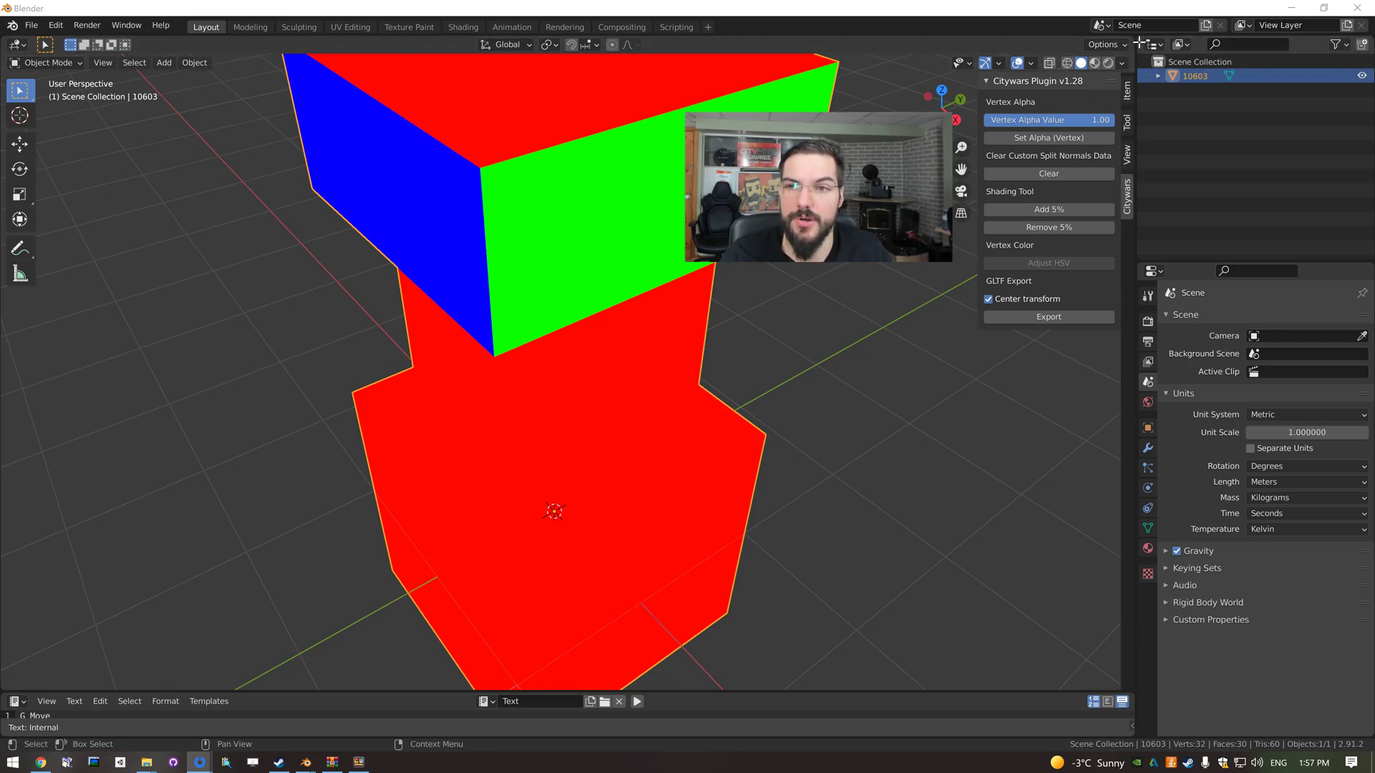
Split the 3D viewport into two side-by-side areas and set the new one to front orthographic view.
left_click_drag(1138, 42, 560, 63)
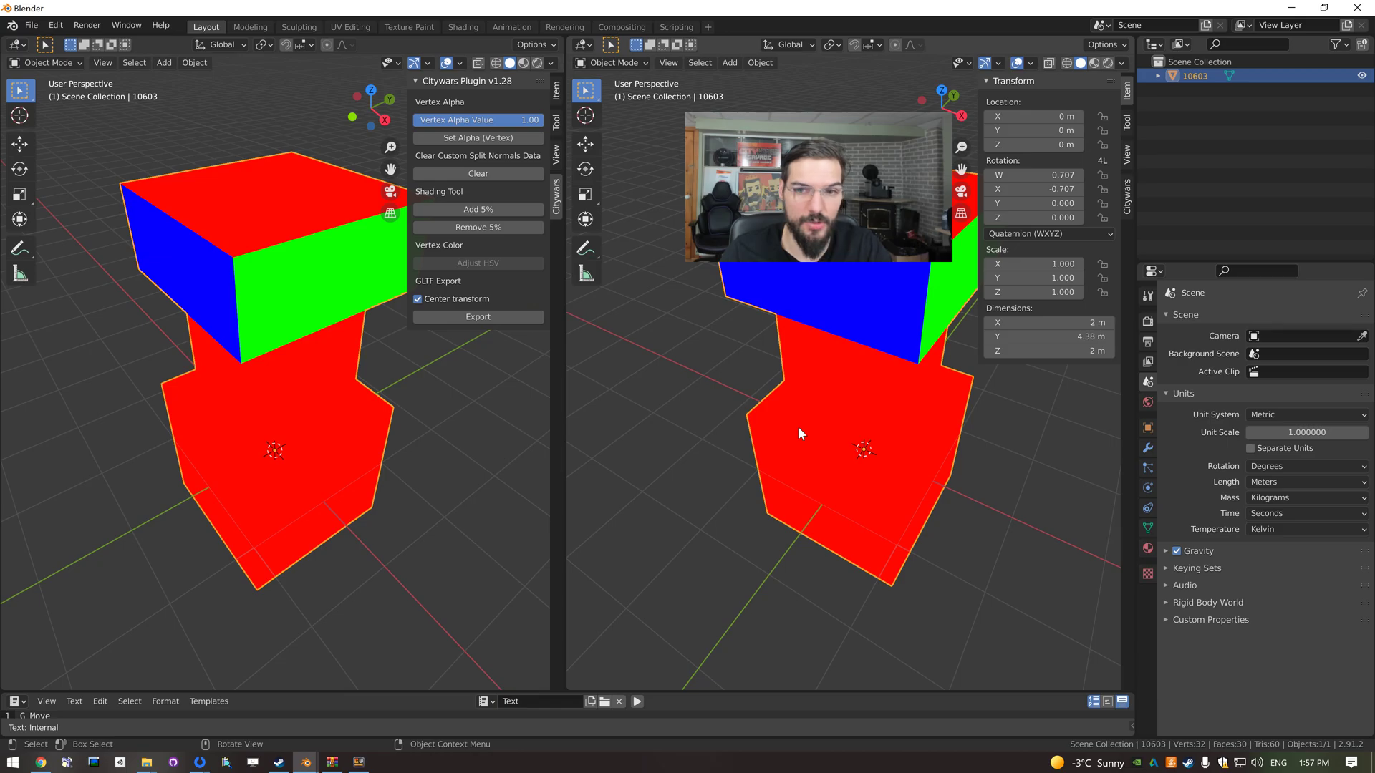
left_click_drag(849, 120, 542, 96)
middle_click_drag(693, 331, 754, 365)
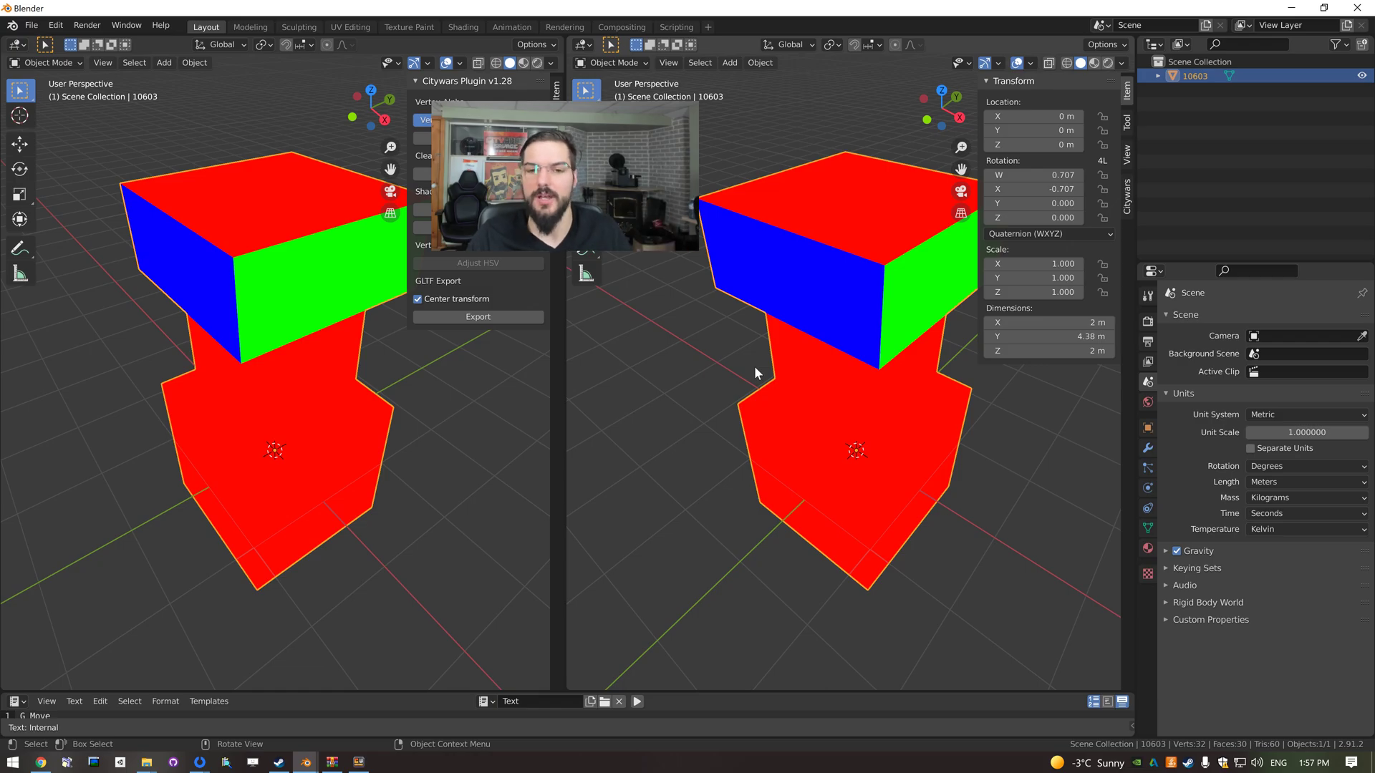
key("KP_1")
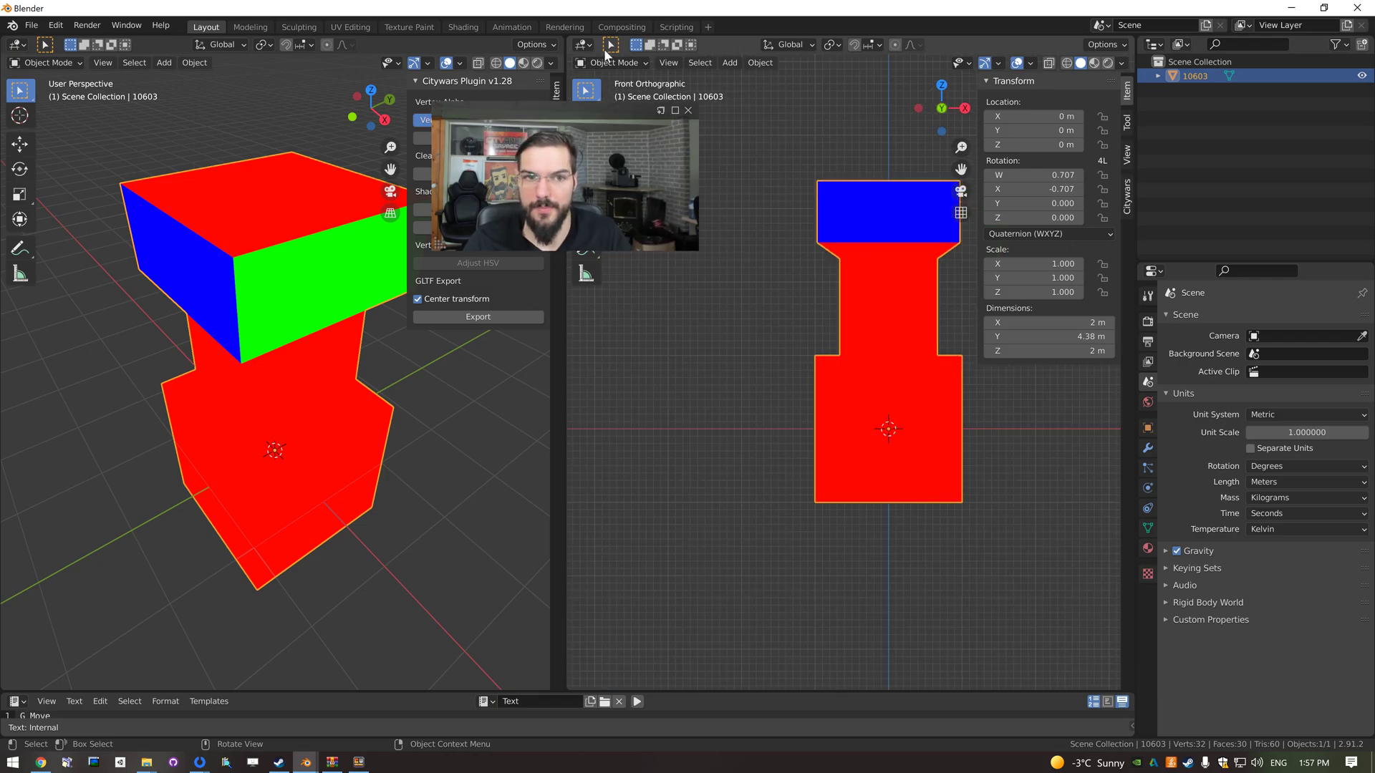
Split the front-view area into two stacked viewports, set the lower one to top orthographic view, and frame the column in each.
left_click_drag(577, 44, 623, 345)
middle_click_drag(814, 510, 820, 525)
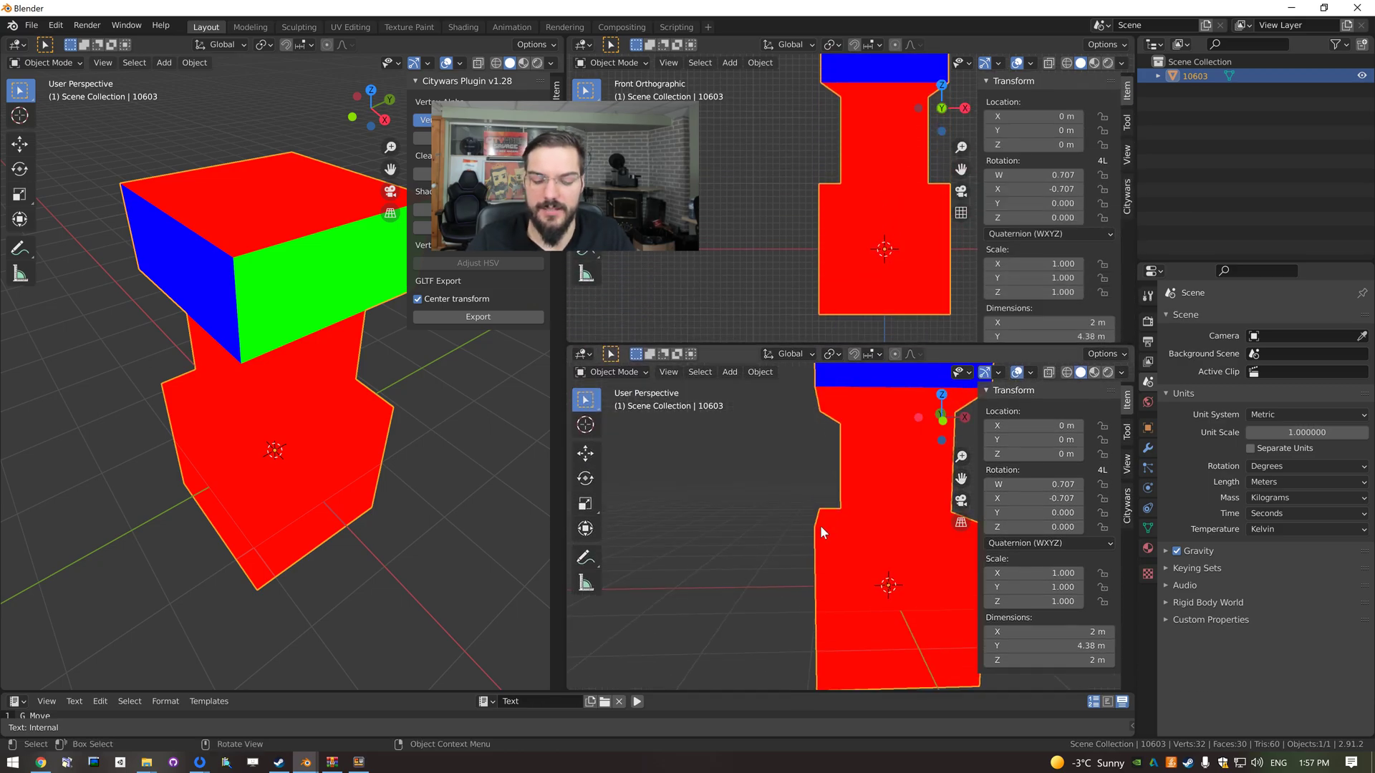
key("KP_7")
middle_click_drag(848, 543, 732, 470, "shift")
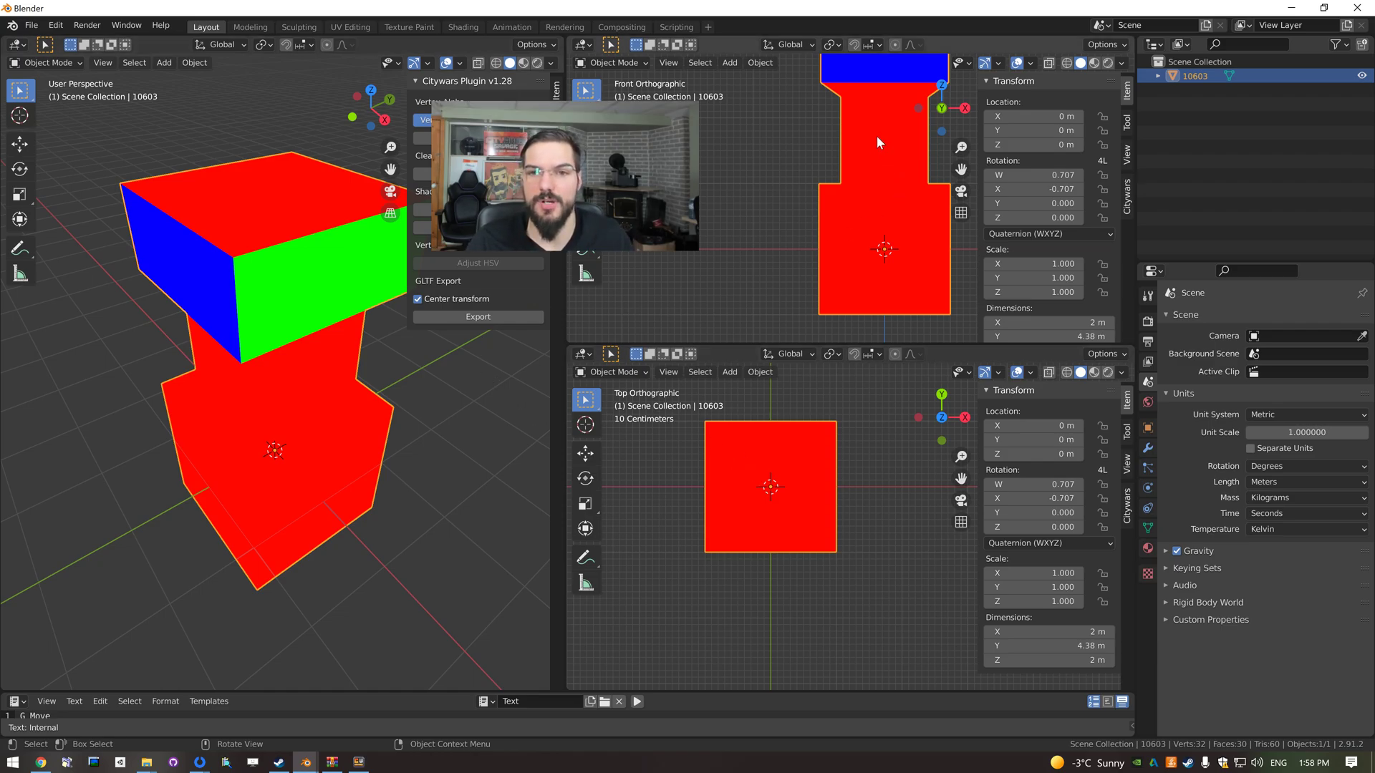
middle_click_drag(875, 136, 832, 191, "shift")
middle_click_drag(251, 196, 273, 290)
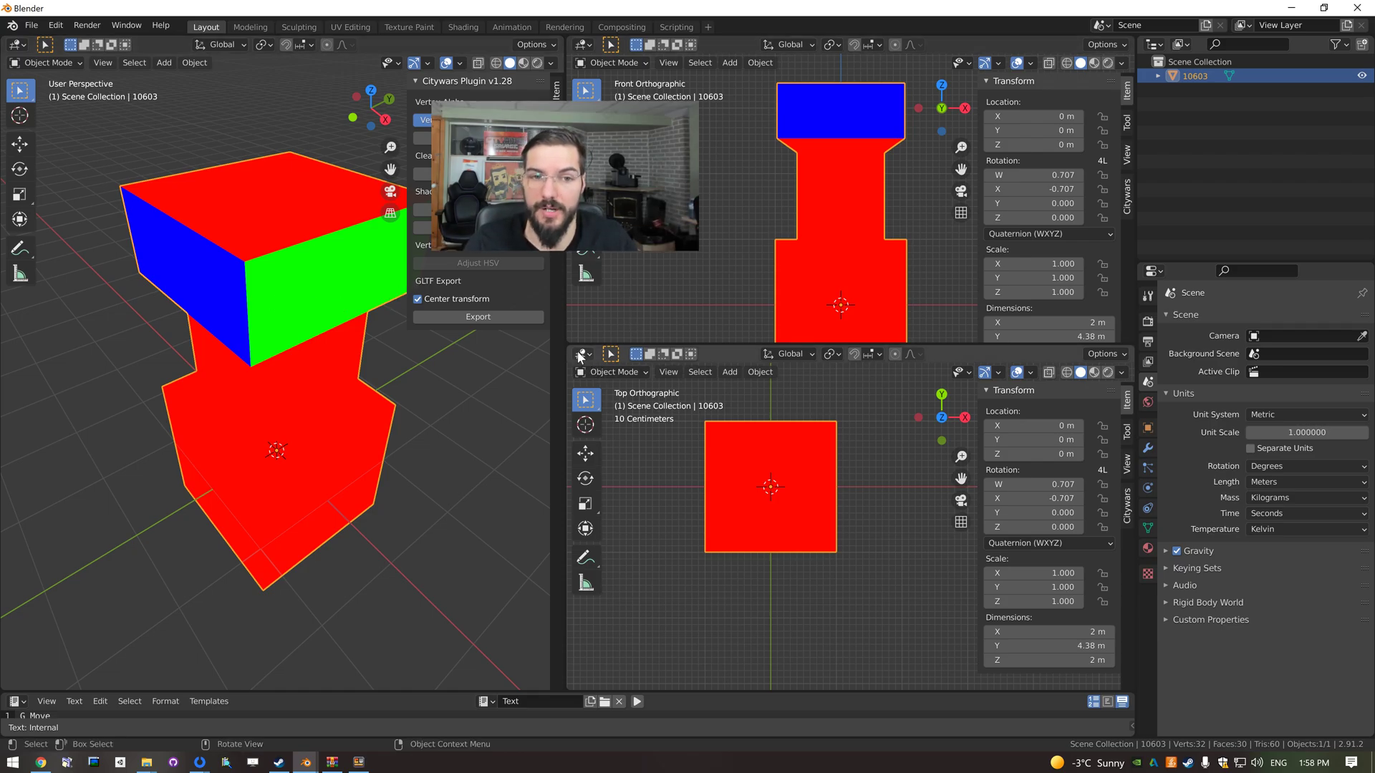
Join the top-view area over the front-view area above it.
left_click_drag(570, 348, 608, 259)
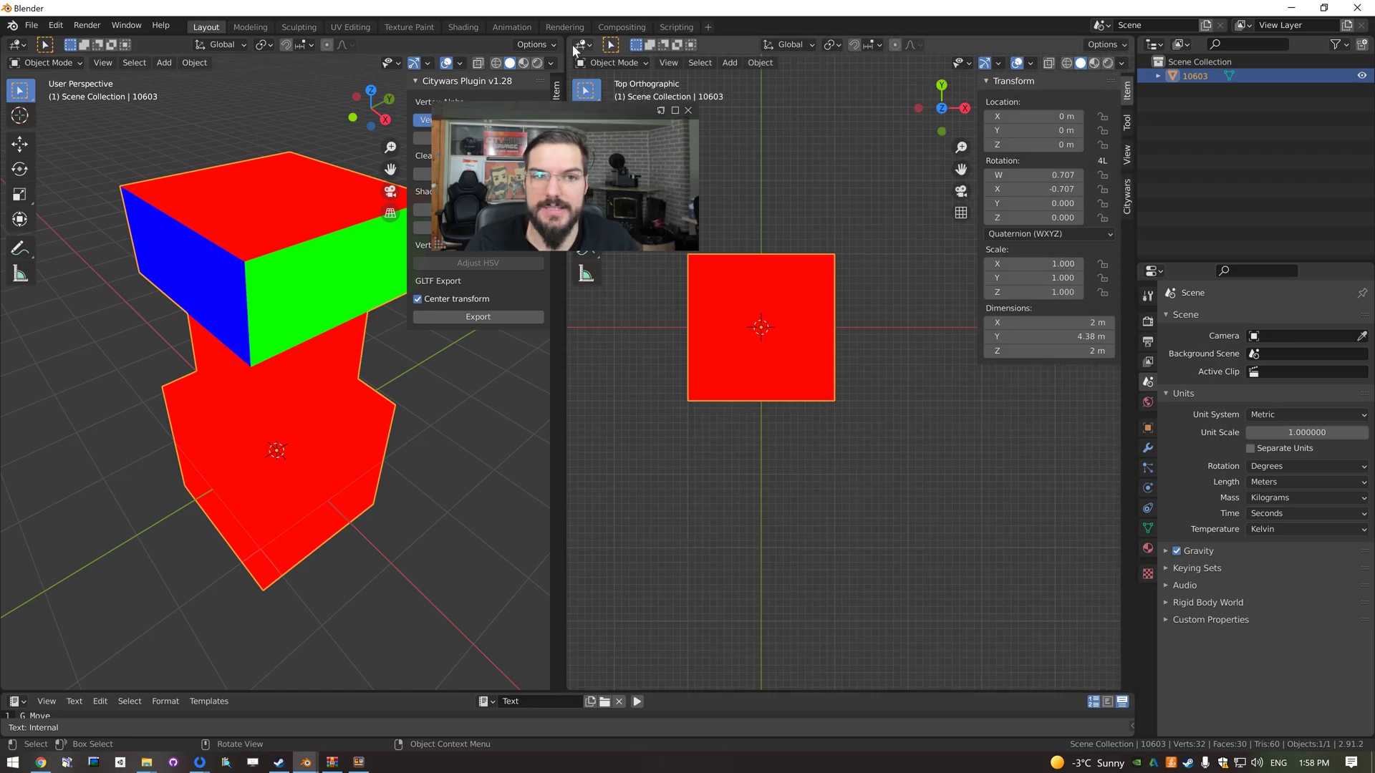
Change the top orthographic view area into an Image Editor.
left_click(585, 44)
left_click_drag(599, 106, 596, 208)
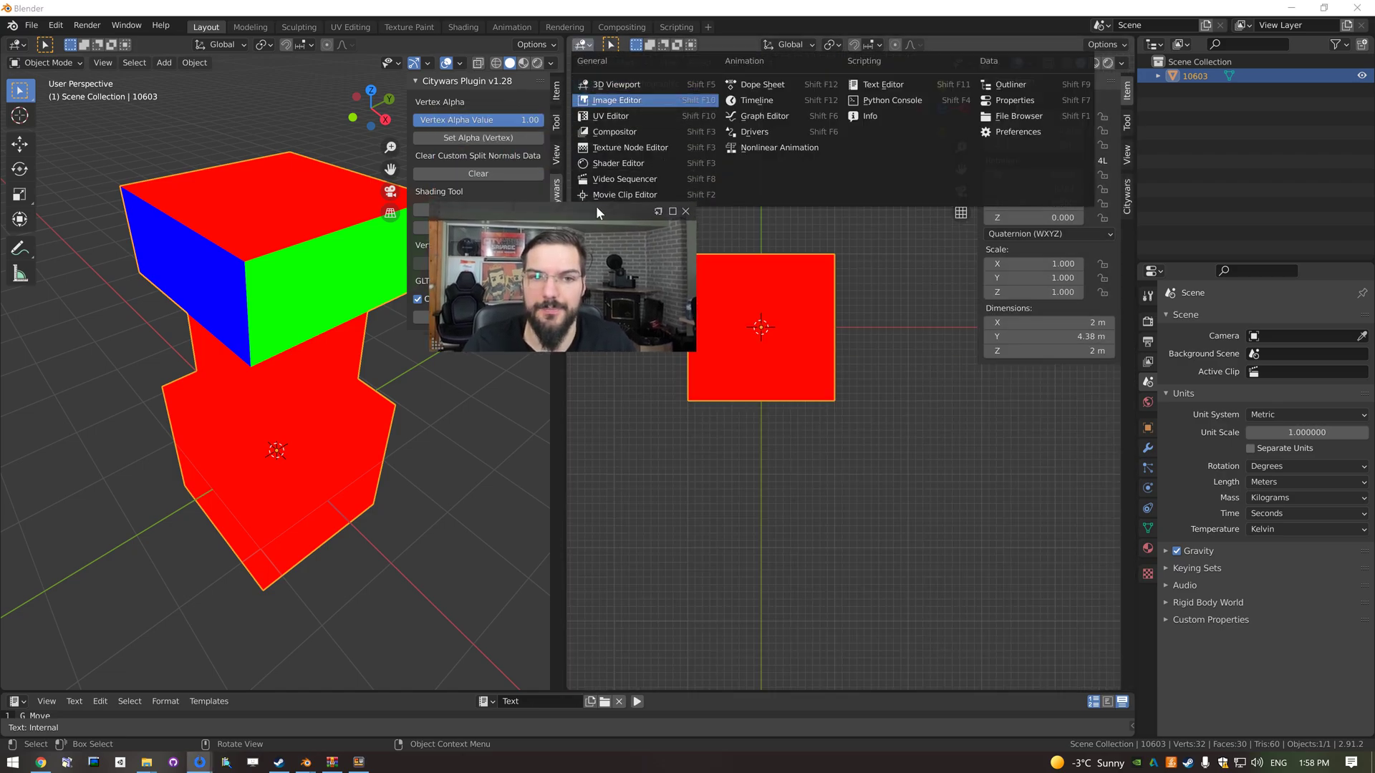
left_click(617, 100)
scroll(849, 389, "up", 1)
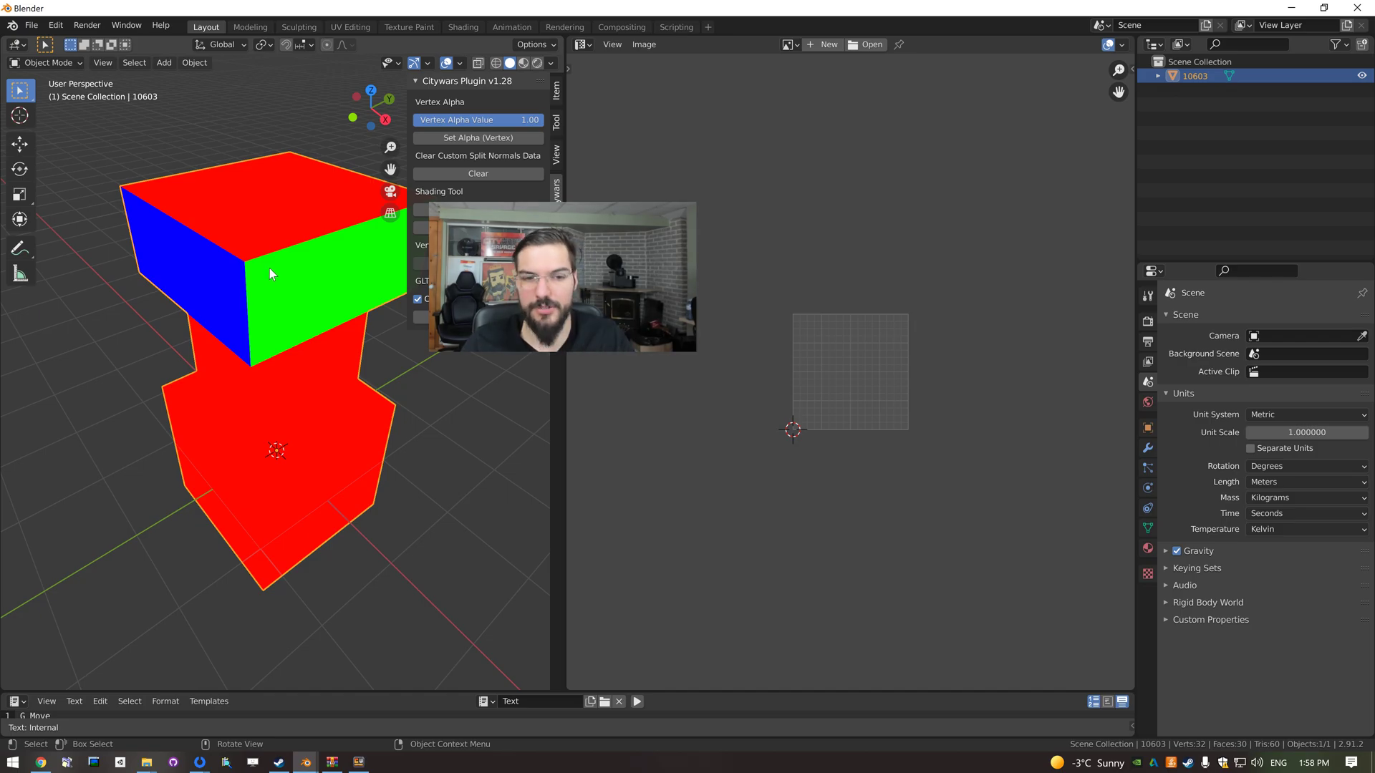
left_click(584, 45)
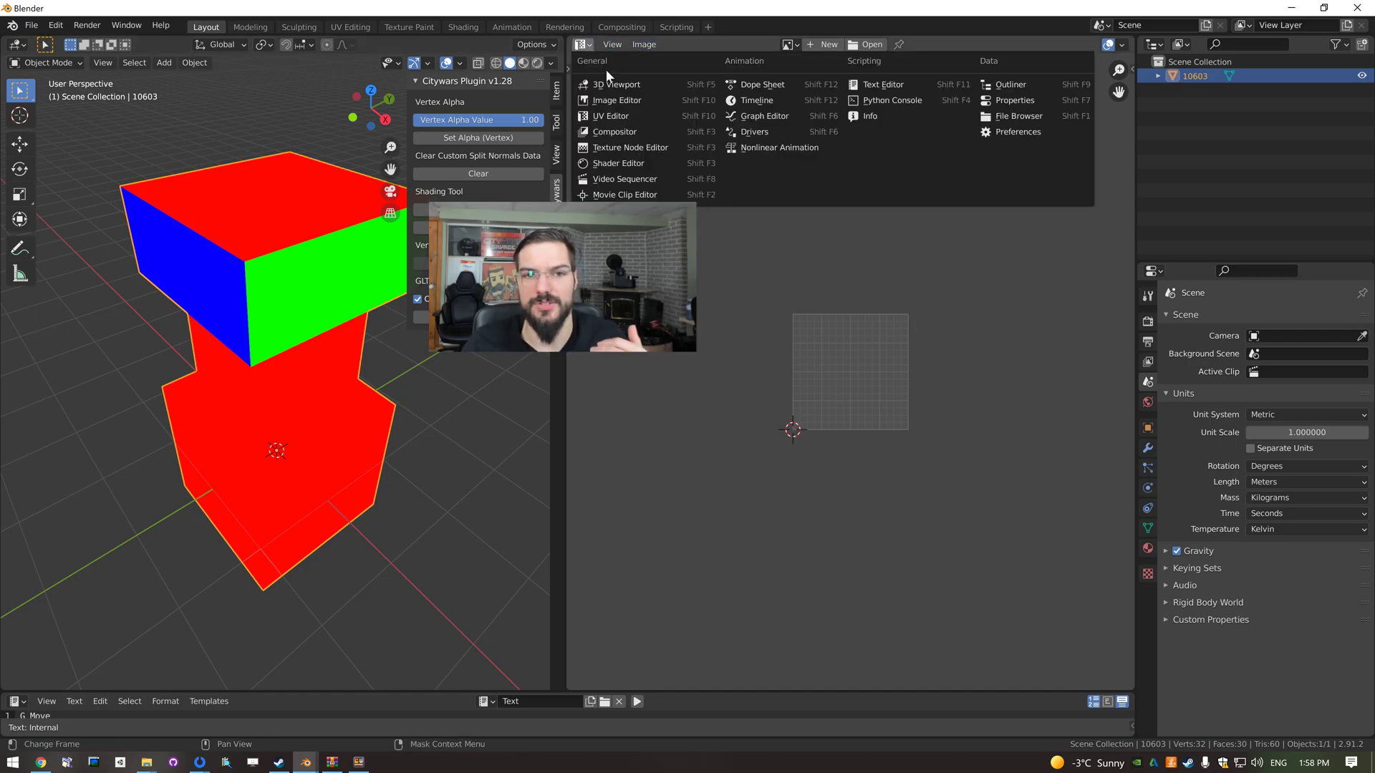
key("Escape")
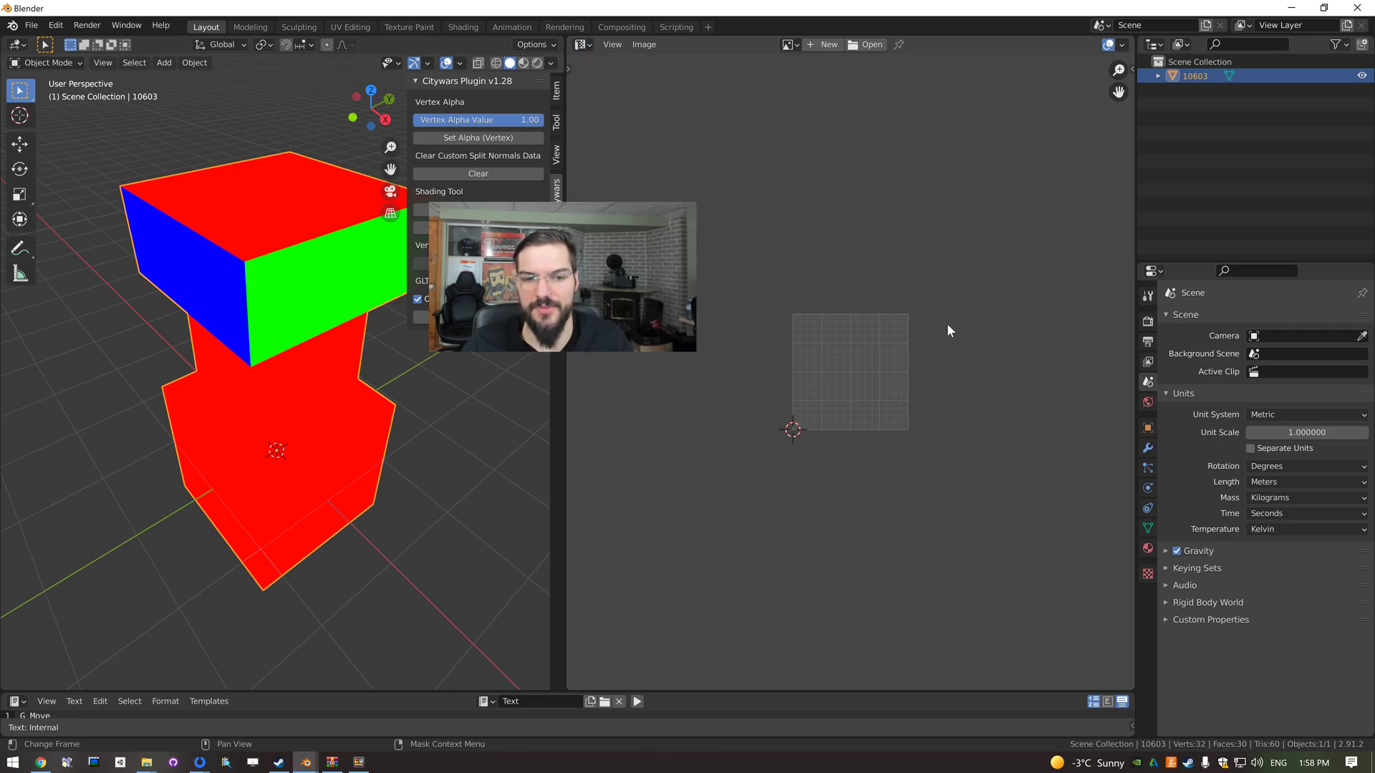
scroll(923, 367, "up", 2)
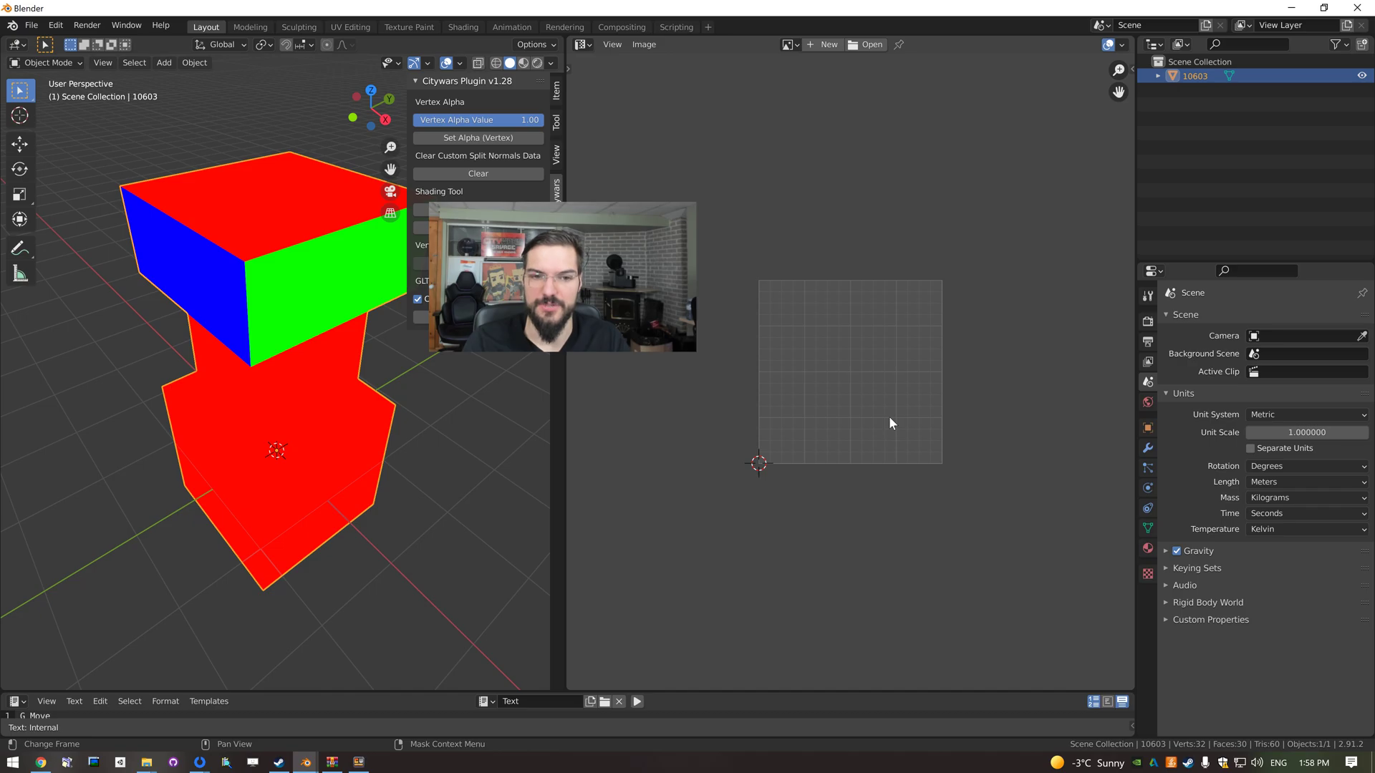
Enter Edit Mode on the column and select individual faces of its blocks to inspect their UVs.
key("Tab")
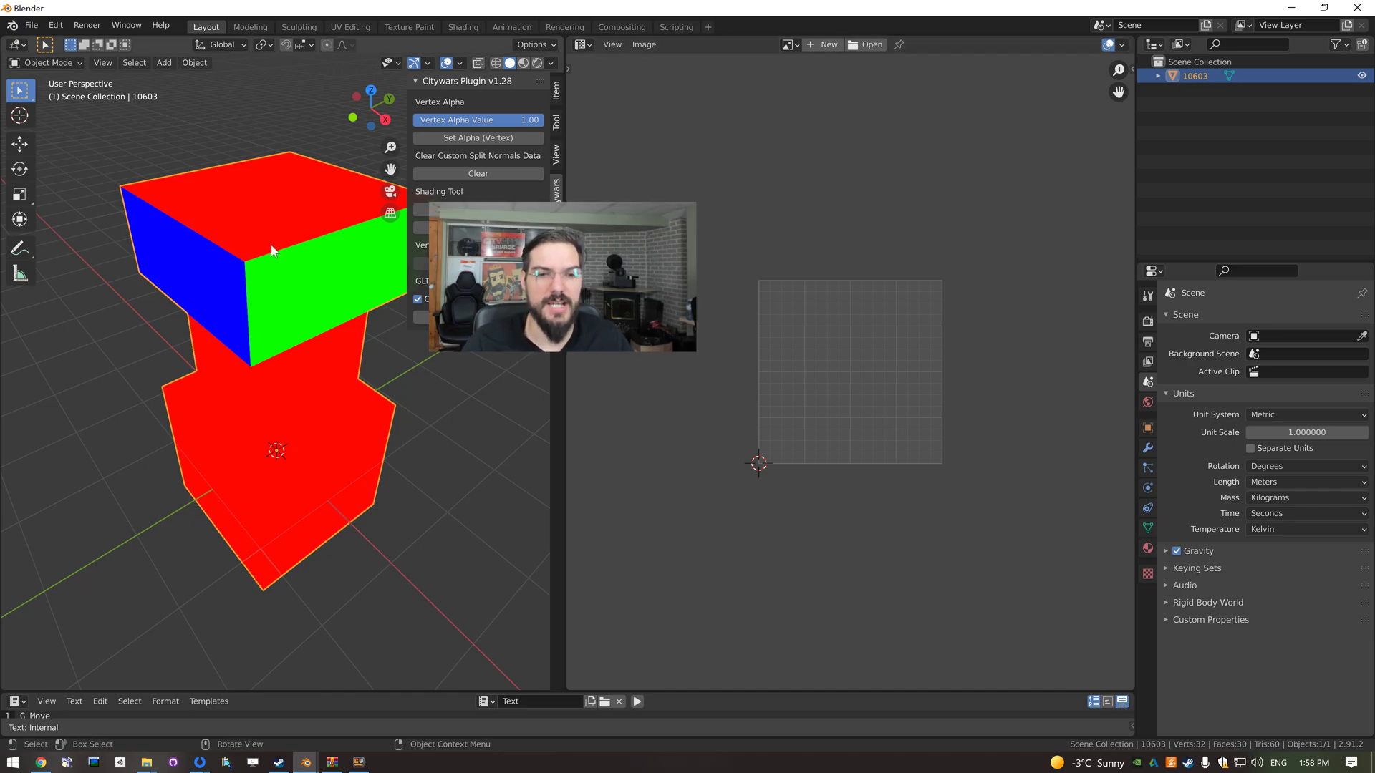
key("a")
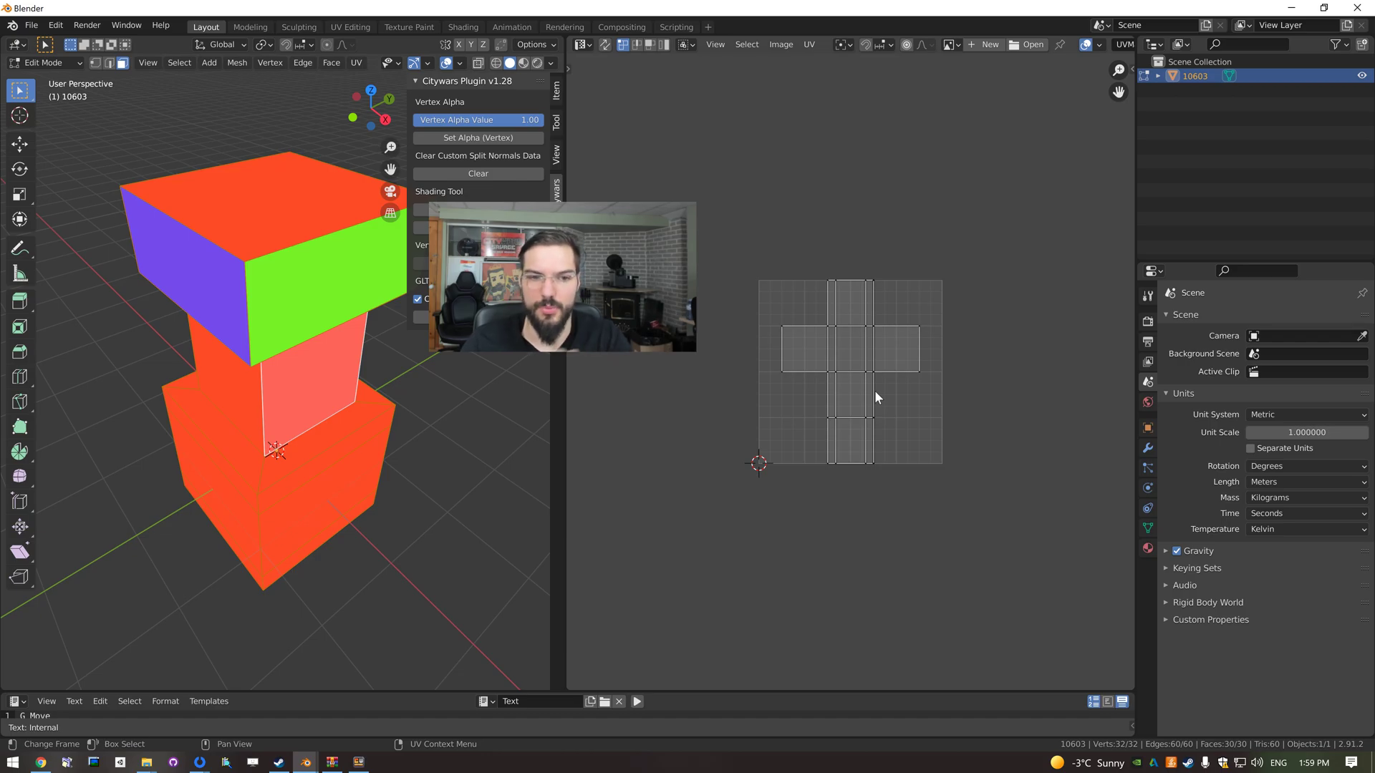
key("ctrl+z")
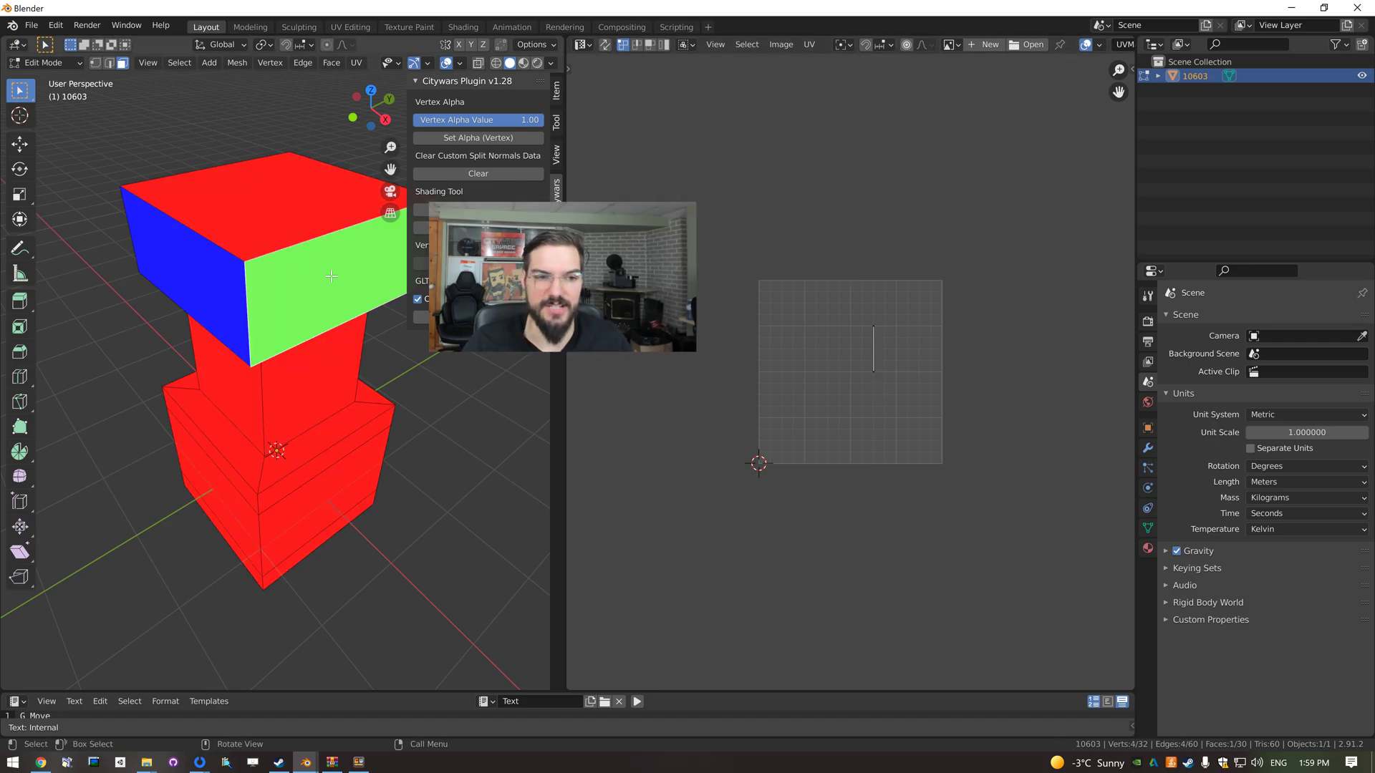
left_click(214, 251)
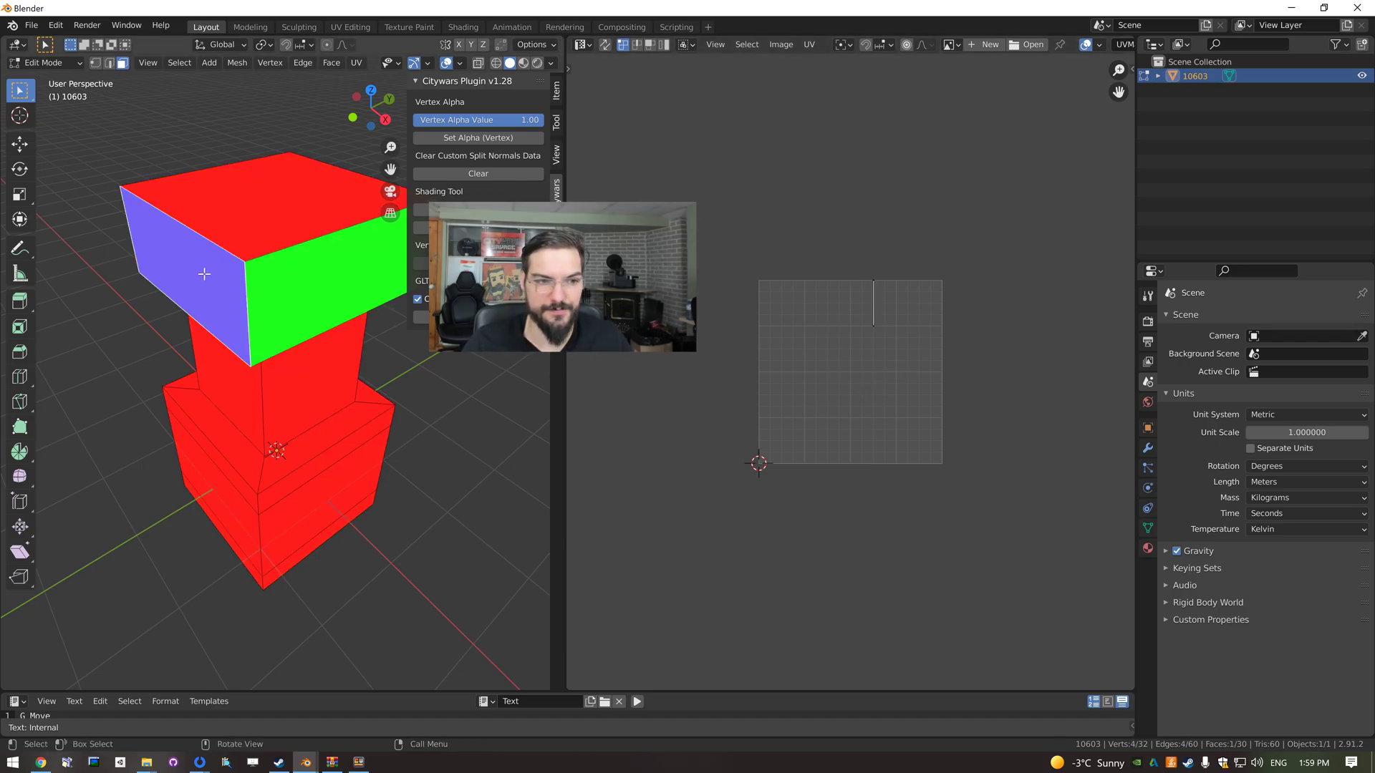
left_click(328, 404)
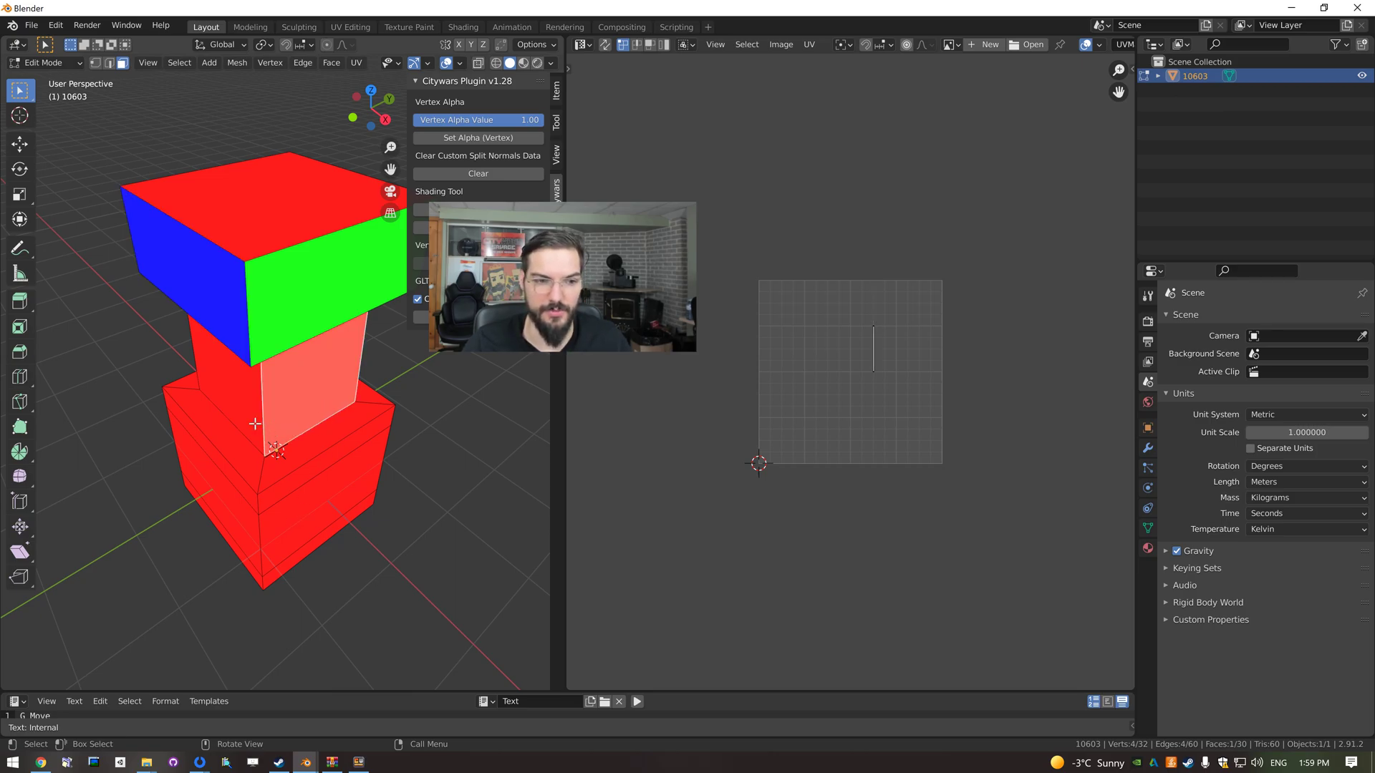
left_click(221, 401)
Select the lower block's front side face and move its UV island into the upper left corner of the UV grid.
left_click(284, 530)
scroll(866, 393, "up", 4)
key("a")
key("g")
left_click(789, 331)
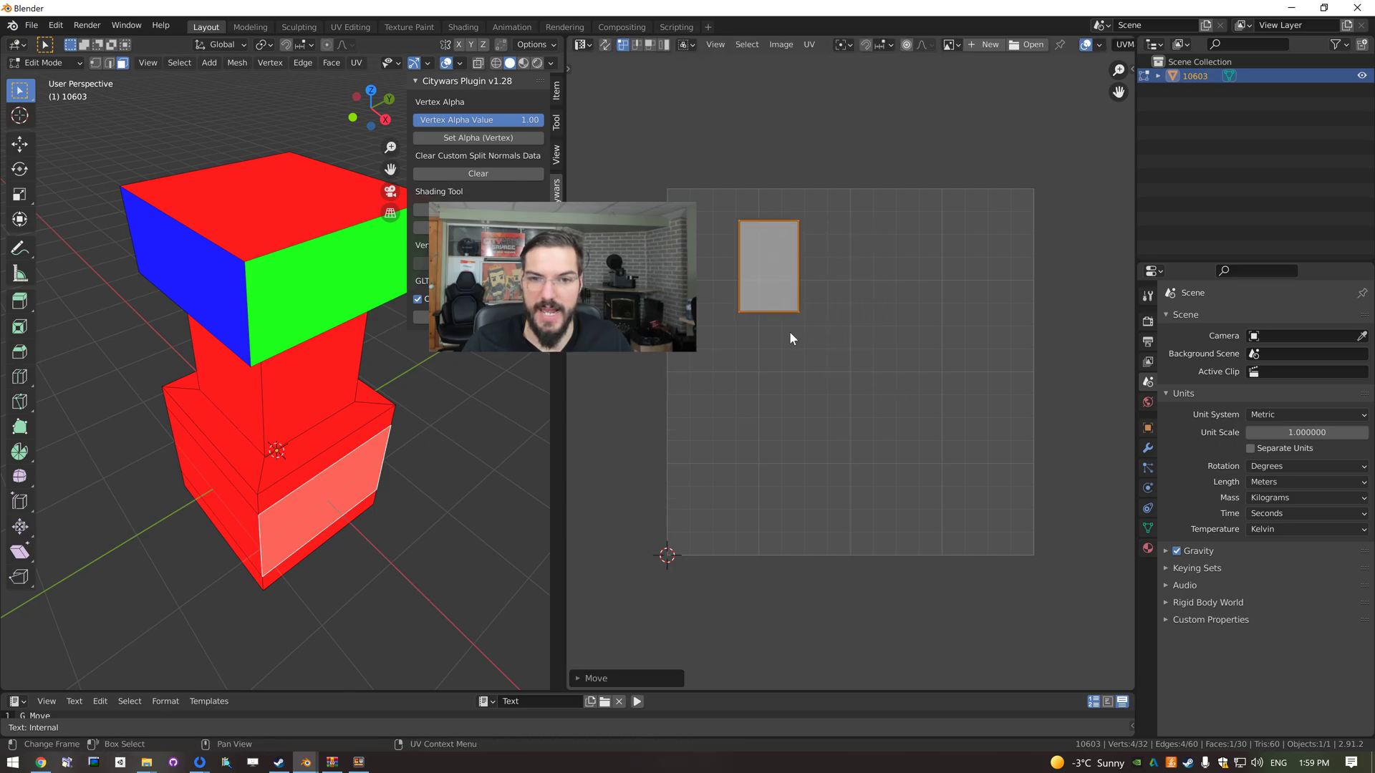
middle_click_drag(743, 299, 826, 314)
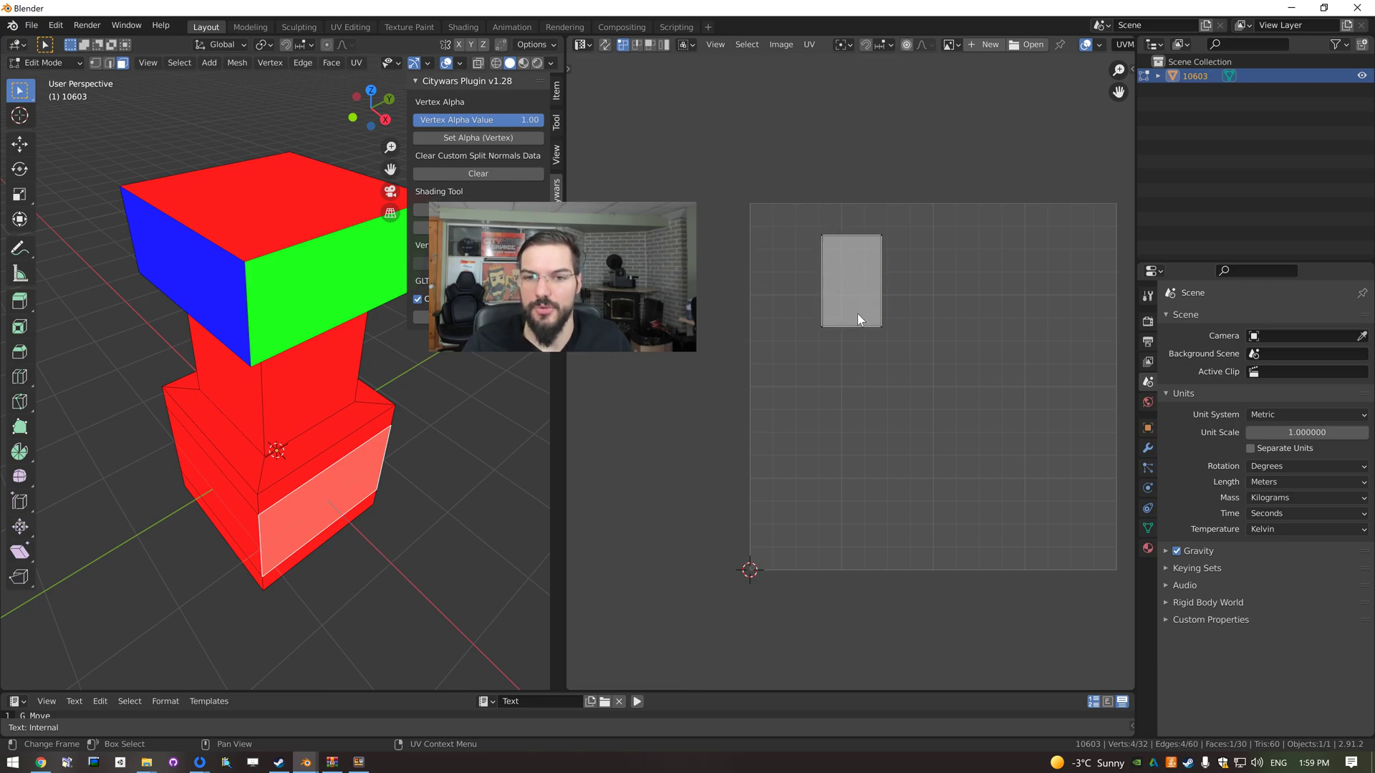
key("g")
left_click(806, 297)
Widen the face's UV island along X, then scale and reposition it as a square in the grid's upper left corner.
key("s")
key("x")
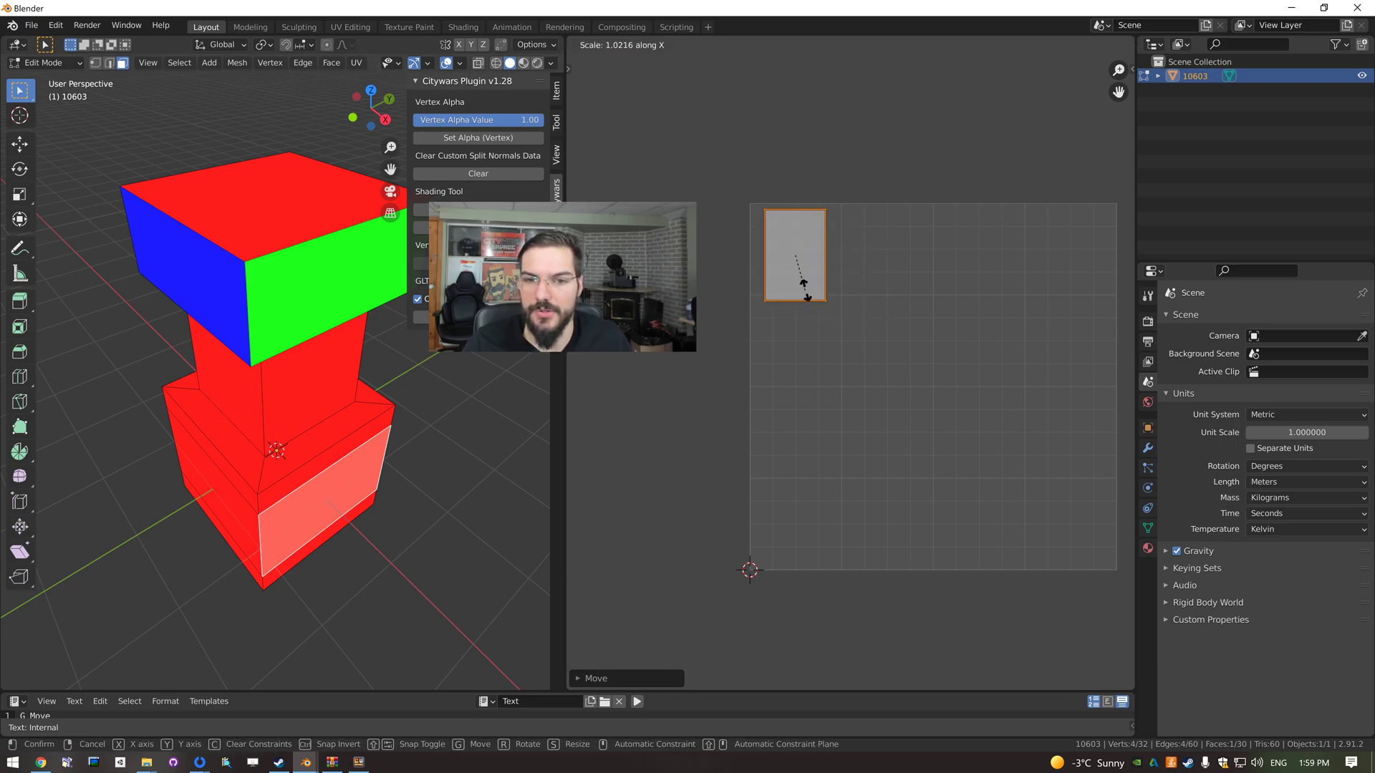
left_click(838, 304)
key("g")
left_click(833, 294)
key("s")
left_click(822, 286)
key("g")
left_click(823, 284)
Switch the mesh to vertex selection and select the upper corner vertex of the lower block's side face.
middle_click_drag(401, 444, 252, 370)
scroll(251, 371, "up", 4)
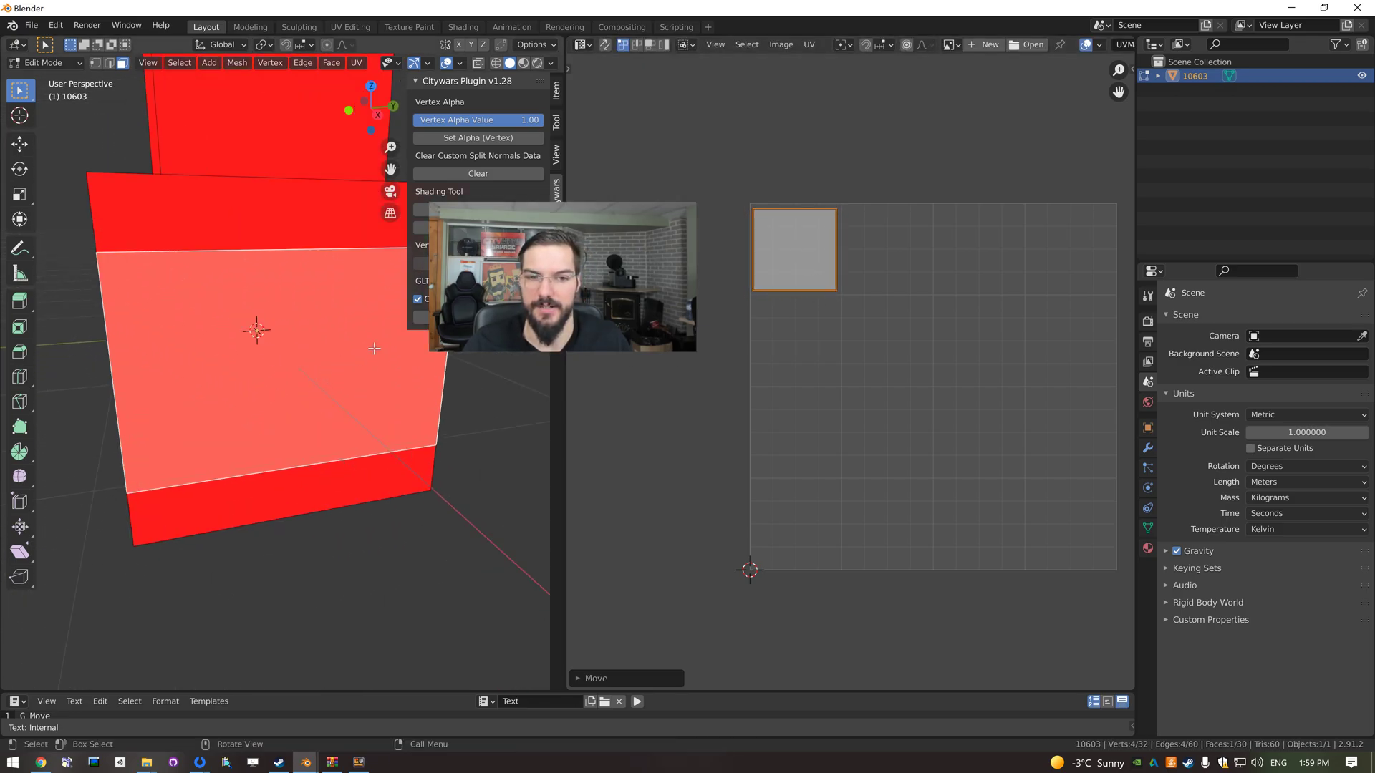
scroll(933, 340, "down", 2)
middle_click_drag(931, 335, 886, 339)
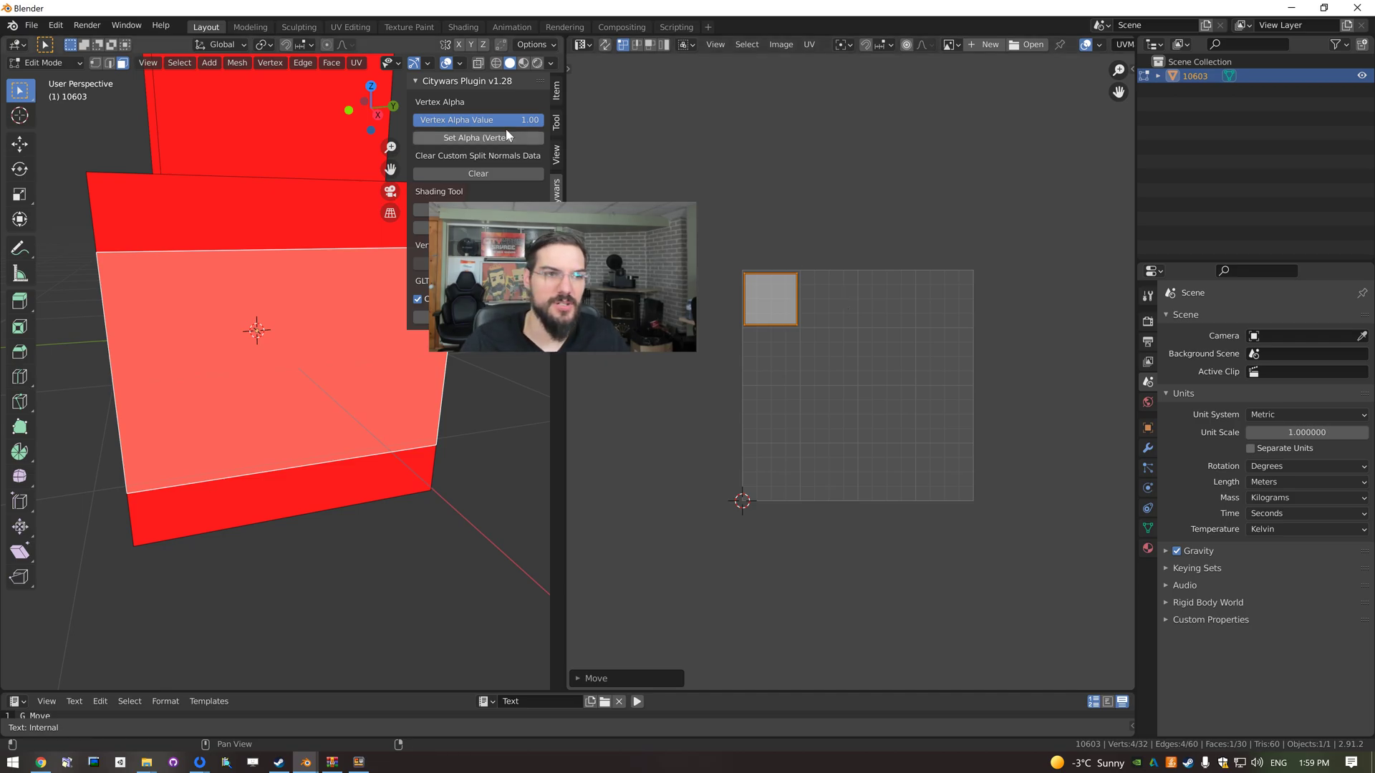
left_click(101, 63)
left_click(96, 252)
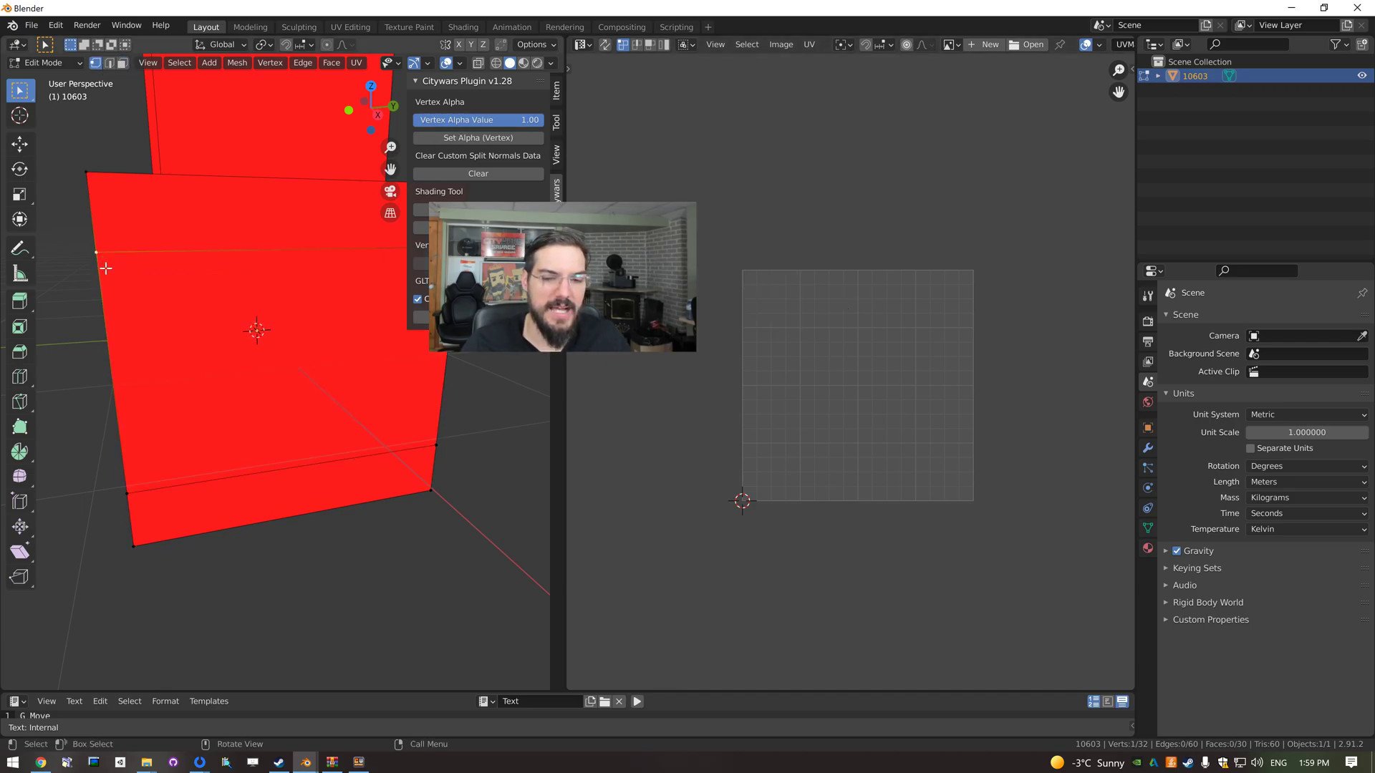
scroll(155, 360, "down", 3)
middle_click_drag(227, 365, 309, 362)
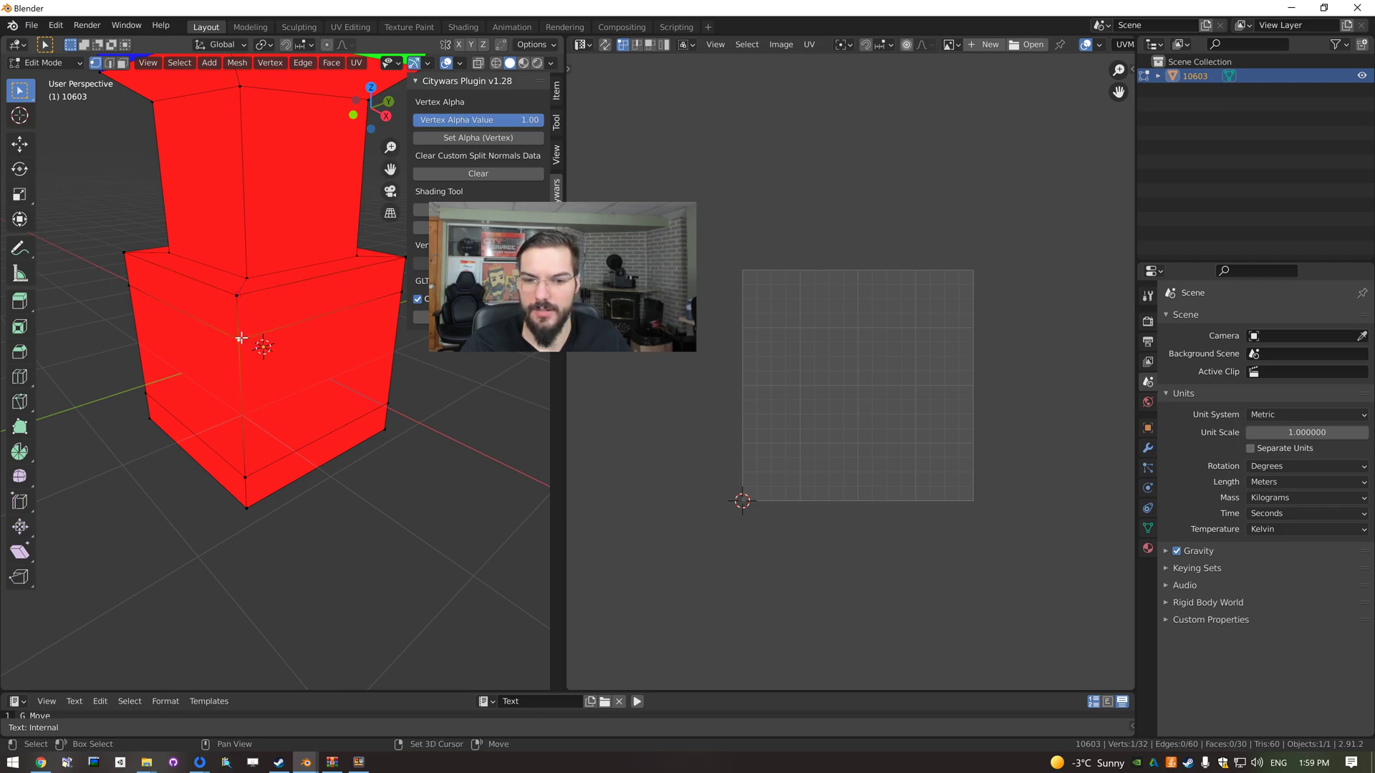
Select the whole mesh, box-select the upper edge of the square UV island, and try to move it.
key("a")
scroll(861, 355, "up", 4)
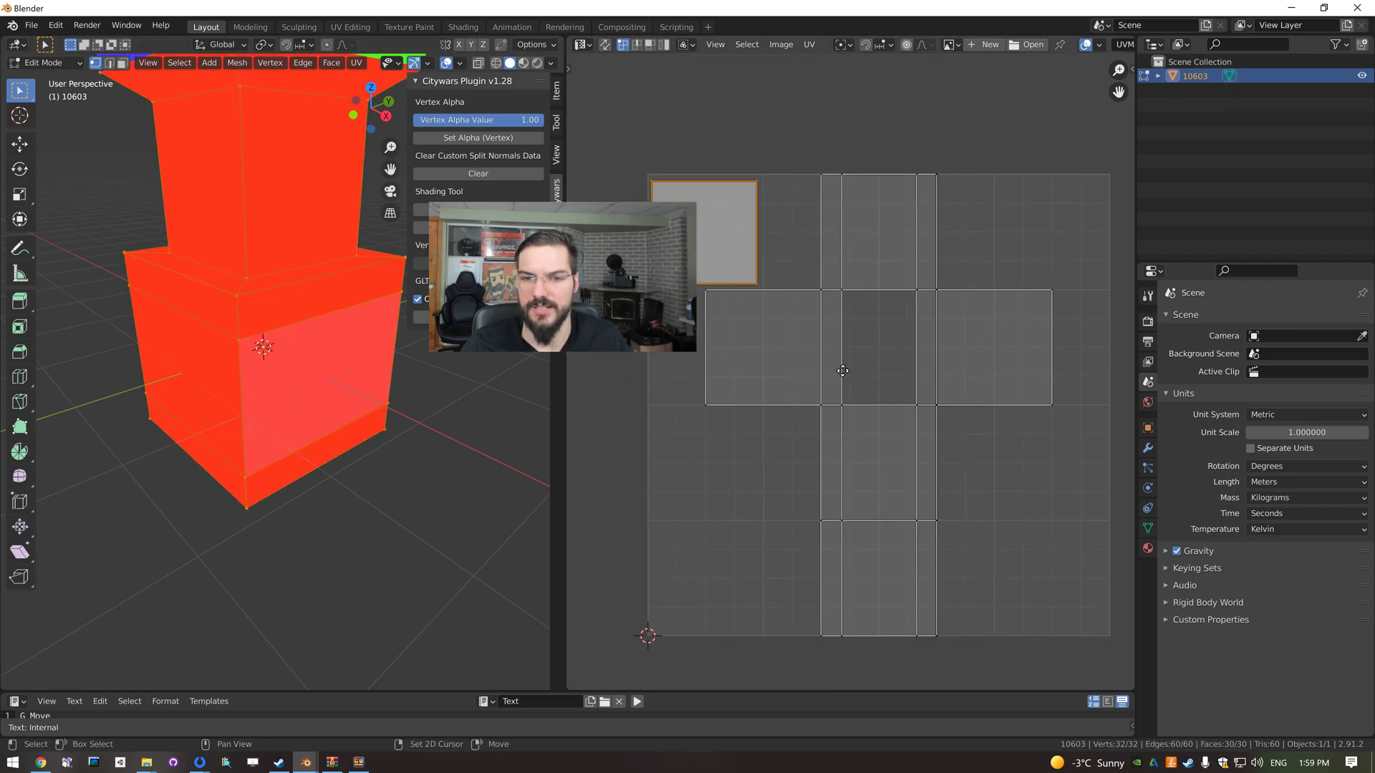
middle_click_drag(802, 303, 857, 358)
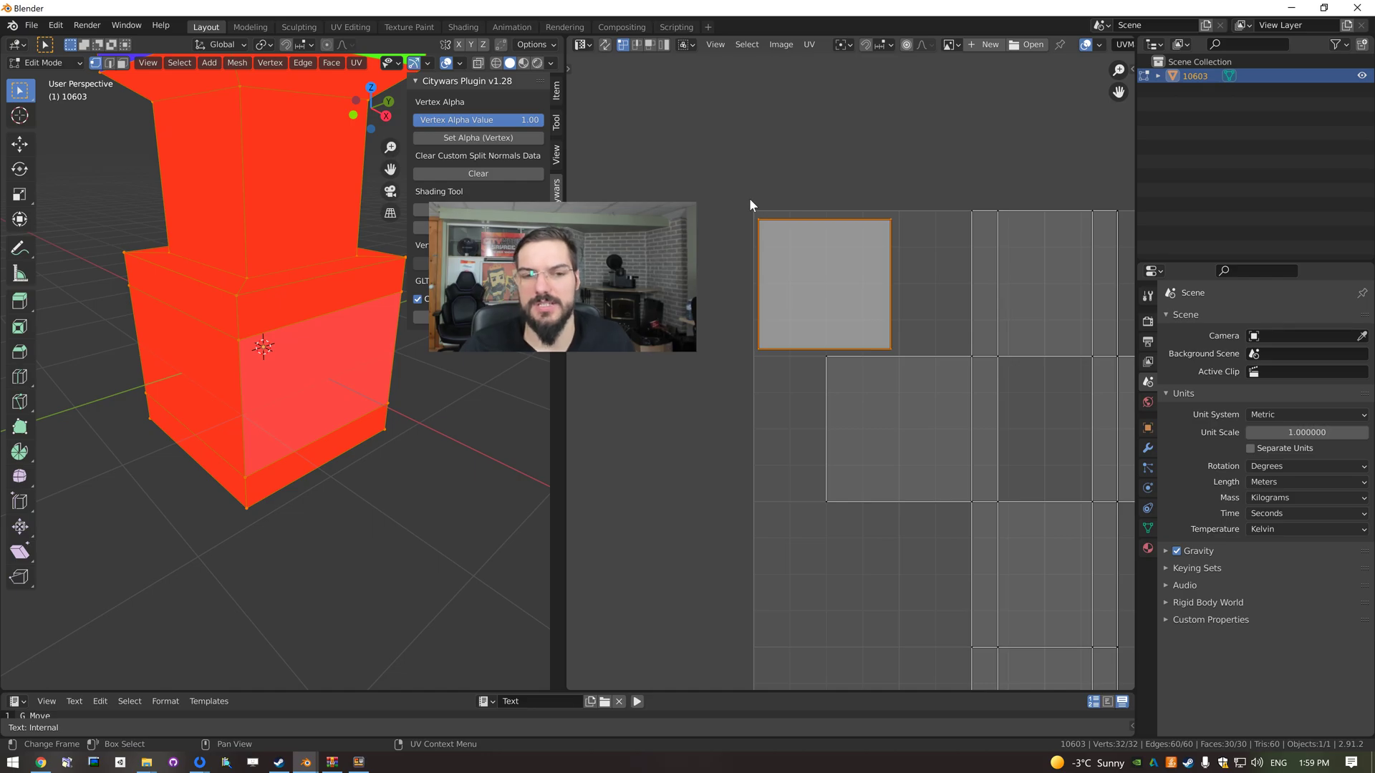
left_click_drag(749, 199, 918, 246)
key("g")
right_click(939, 264)
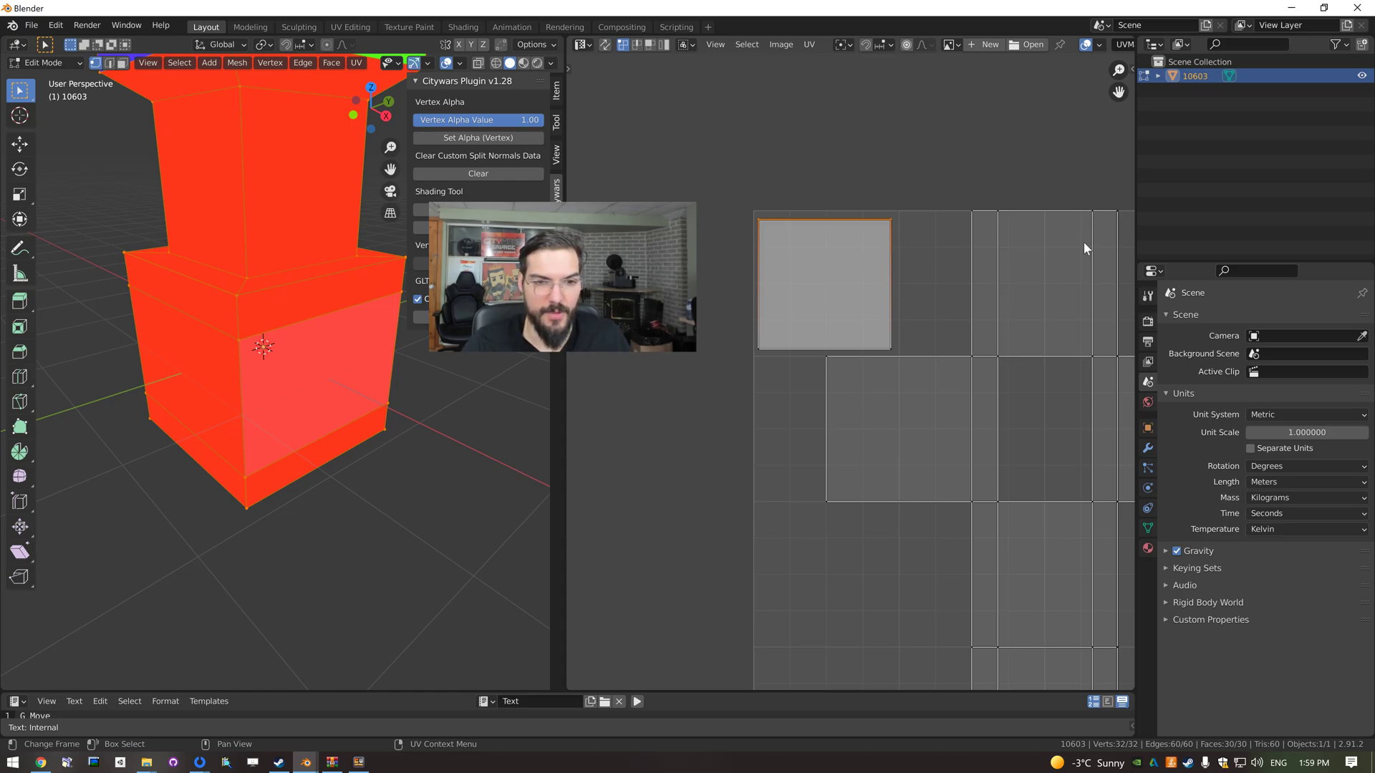
Clear the UV selection with a box selection over the empty space above the cross-shaped layout.
scroll(746, 509, "down", 1)
middle_click_drag(973, 485, 828, 392, "shift")
scroll(801, 394, "down", 2)
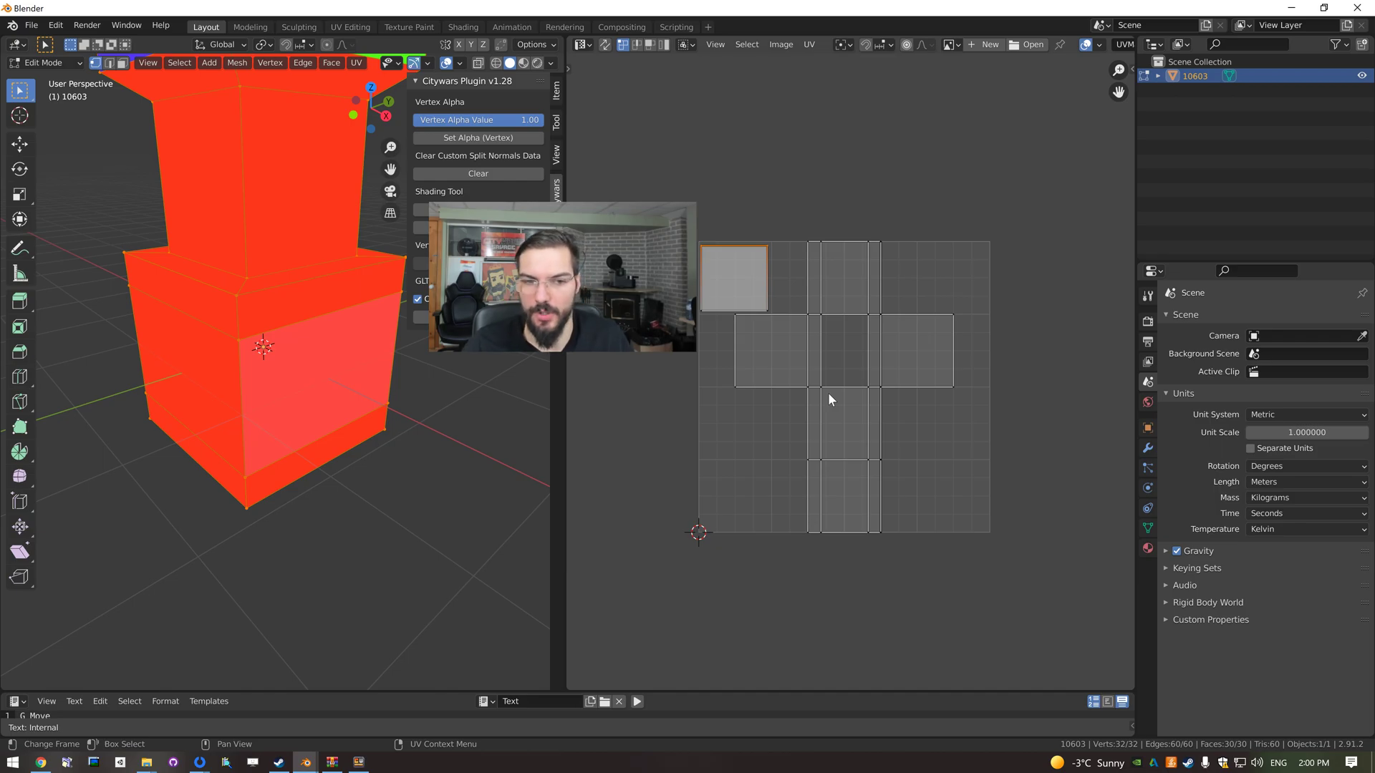
left_click_drag(778, 201, 838, 236)
key("b")
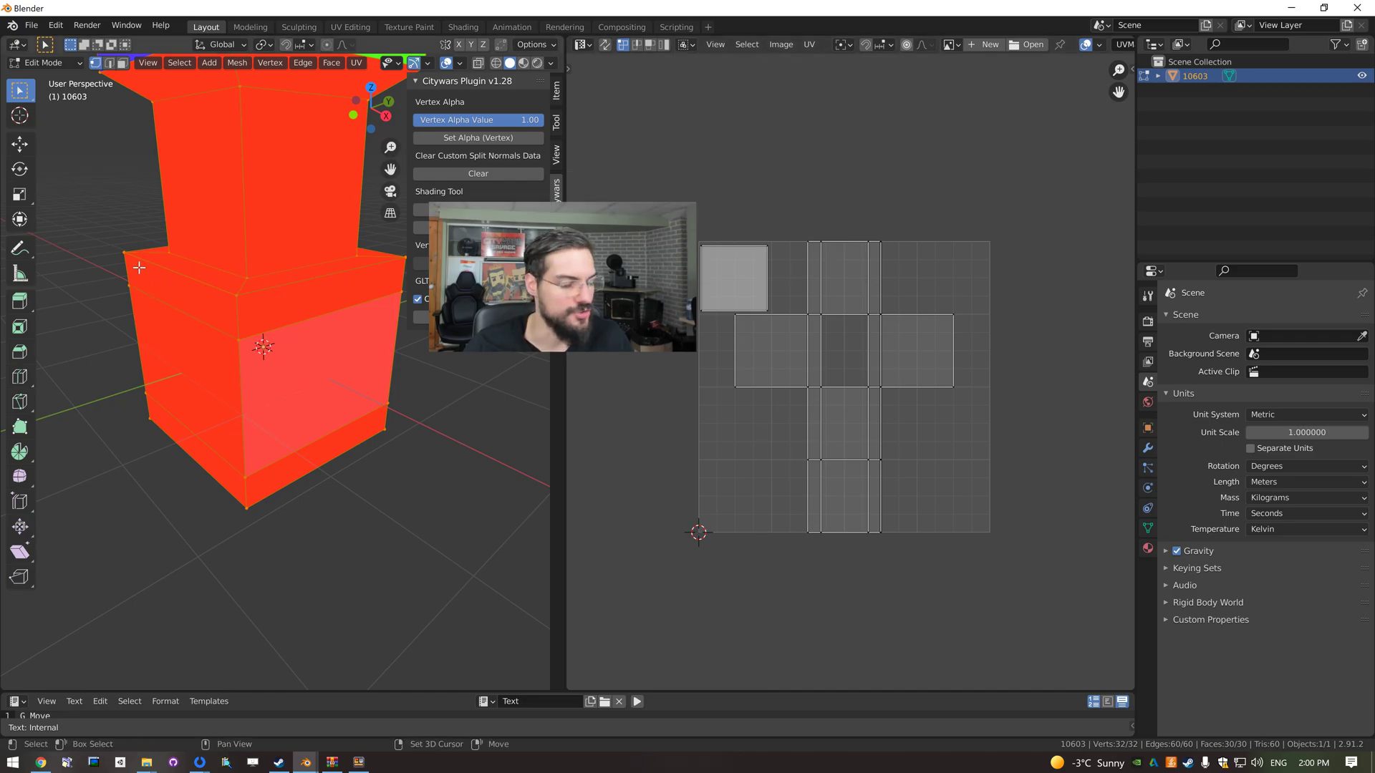
Deselect the mesh and box-select the visible vertices around the lower block's upper left corner.
middle_click_drag(143, 268, 164, 277)
key("alt+a")
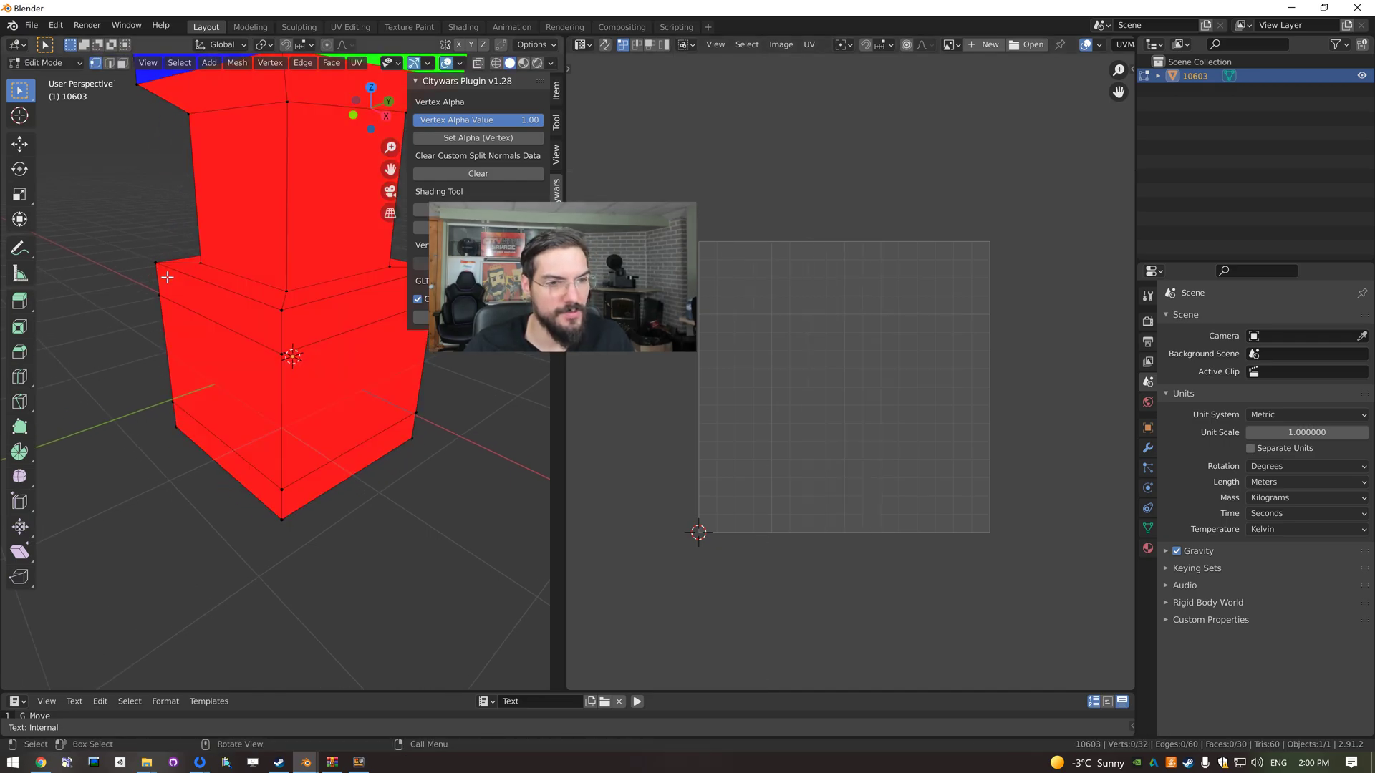
key("b")
left_click_drag(120, 219, 226, 331)
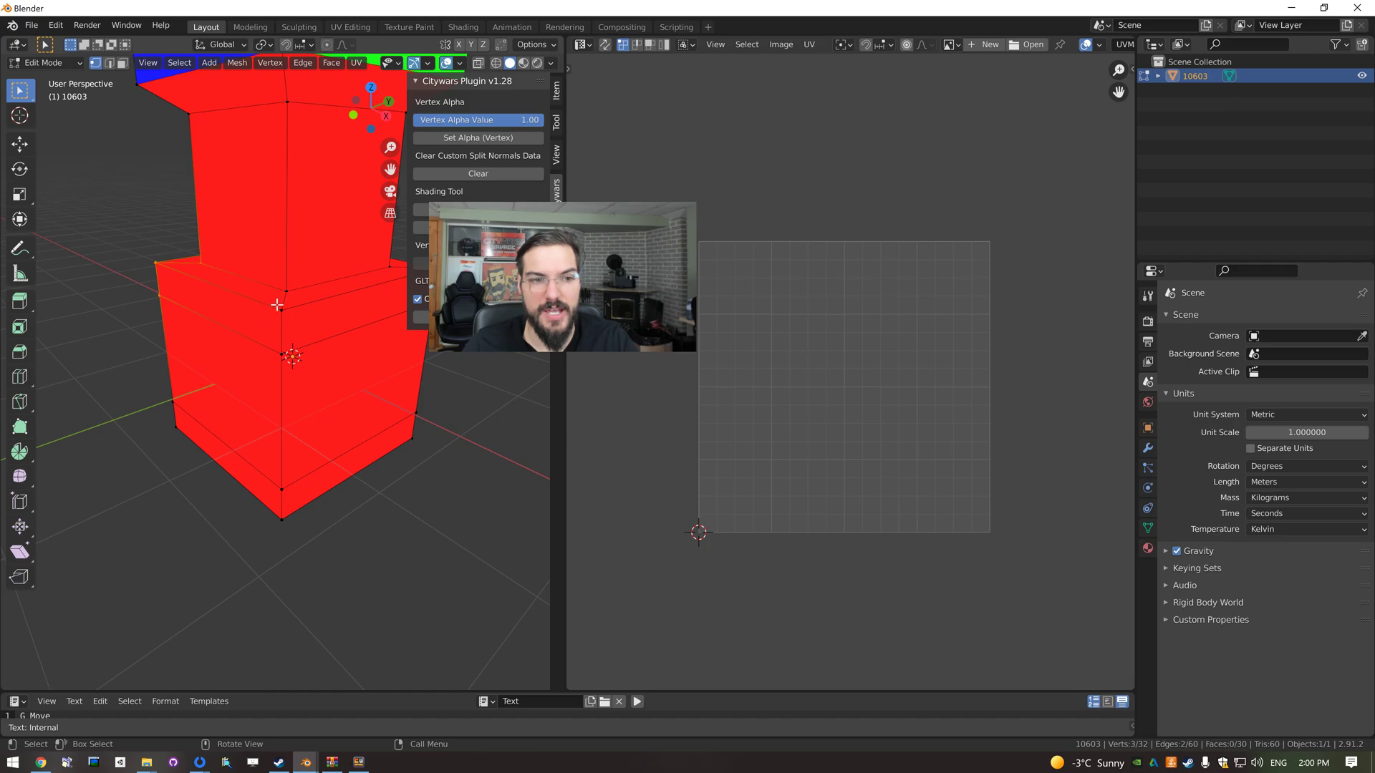
Enable X-ray, box-select the vertices around the lower block's upper part through the mesh, and try to move them.
left_click(479, 64)
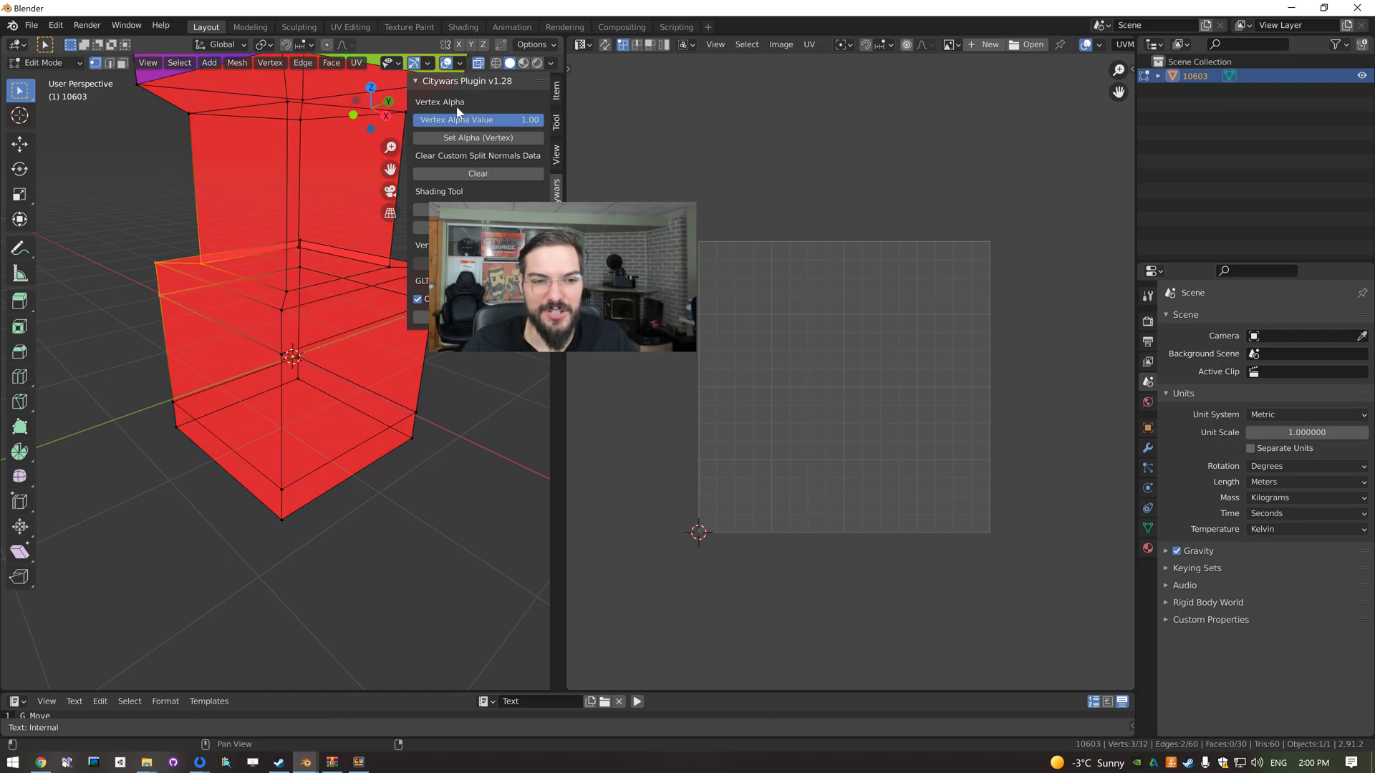
key("alt+a")
key("b")
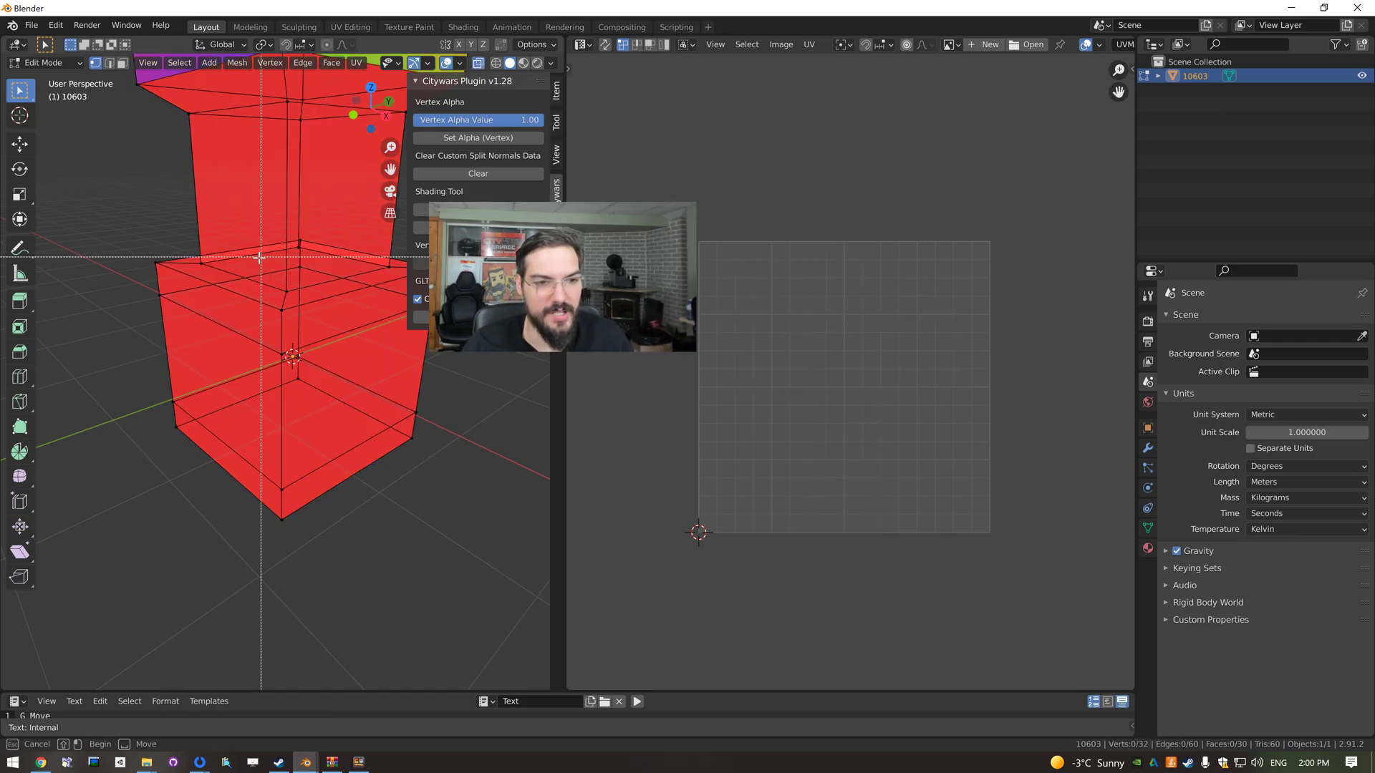
left_click_drag(107, 215, 338, 350)
key("g")
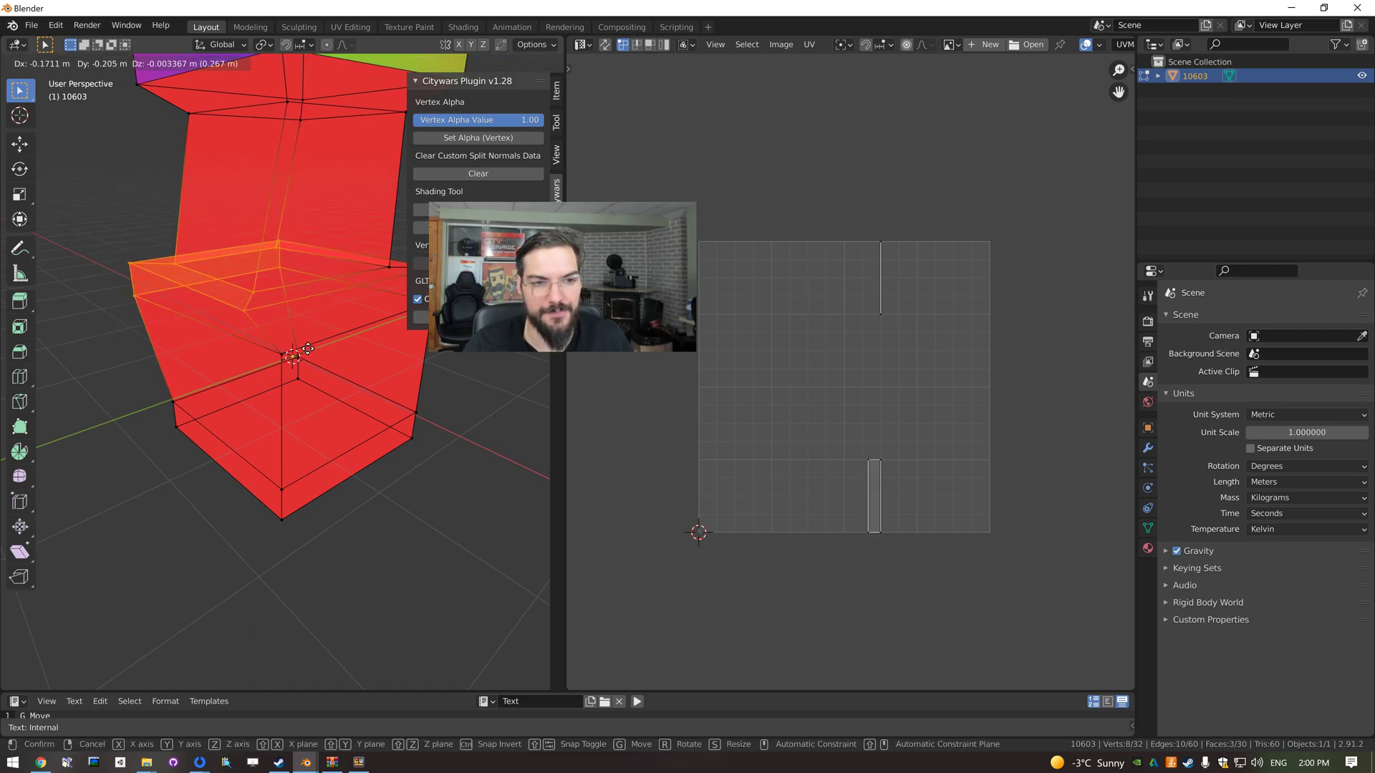
left_click(321, 352)
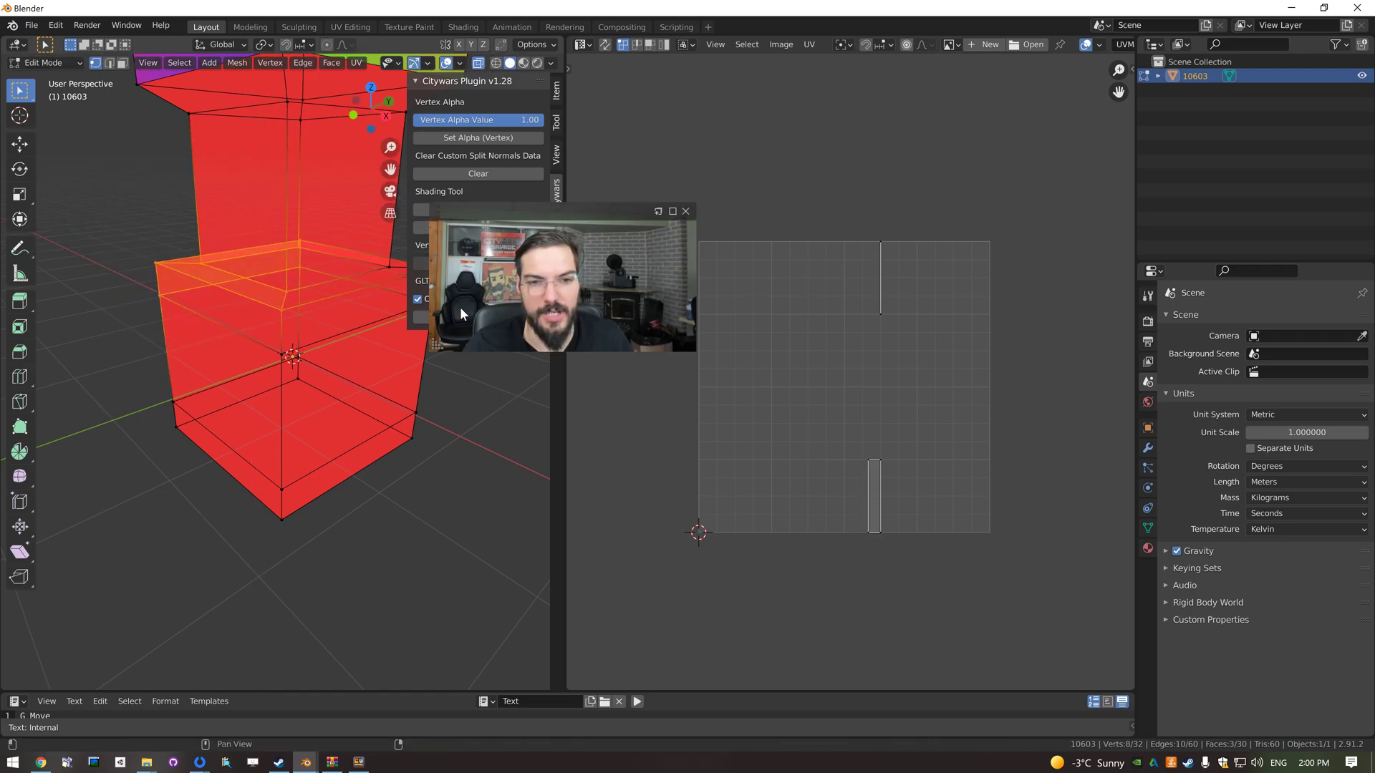
Turn X-ray off, then select the whole mesh and box-select all of its UVs in the UV grid.
left_click(479, 63)
key("a")
key("a")
key("a")
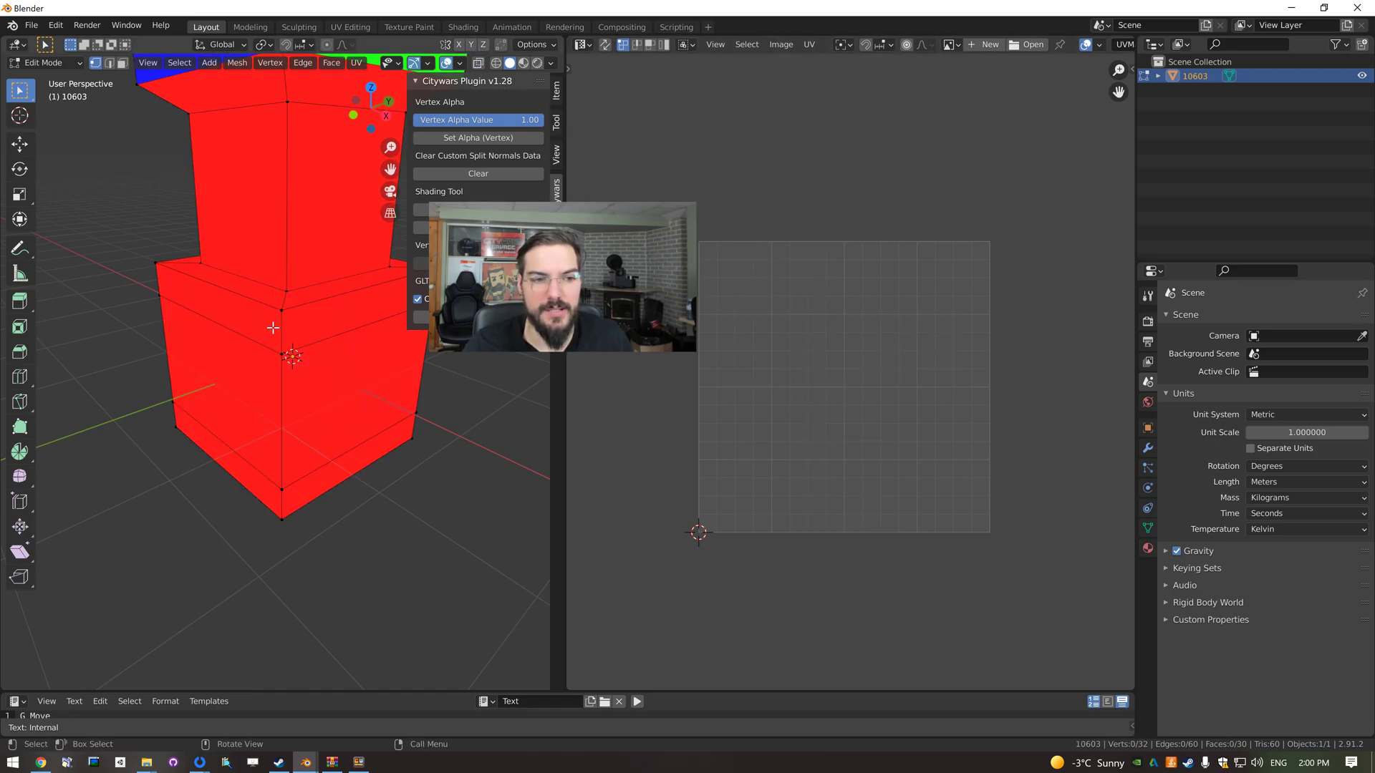
middle_click_drag(806, 432, 859, 432)
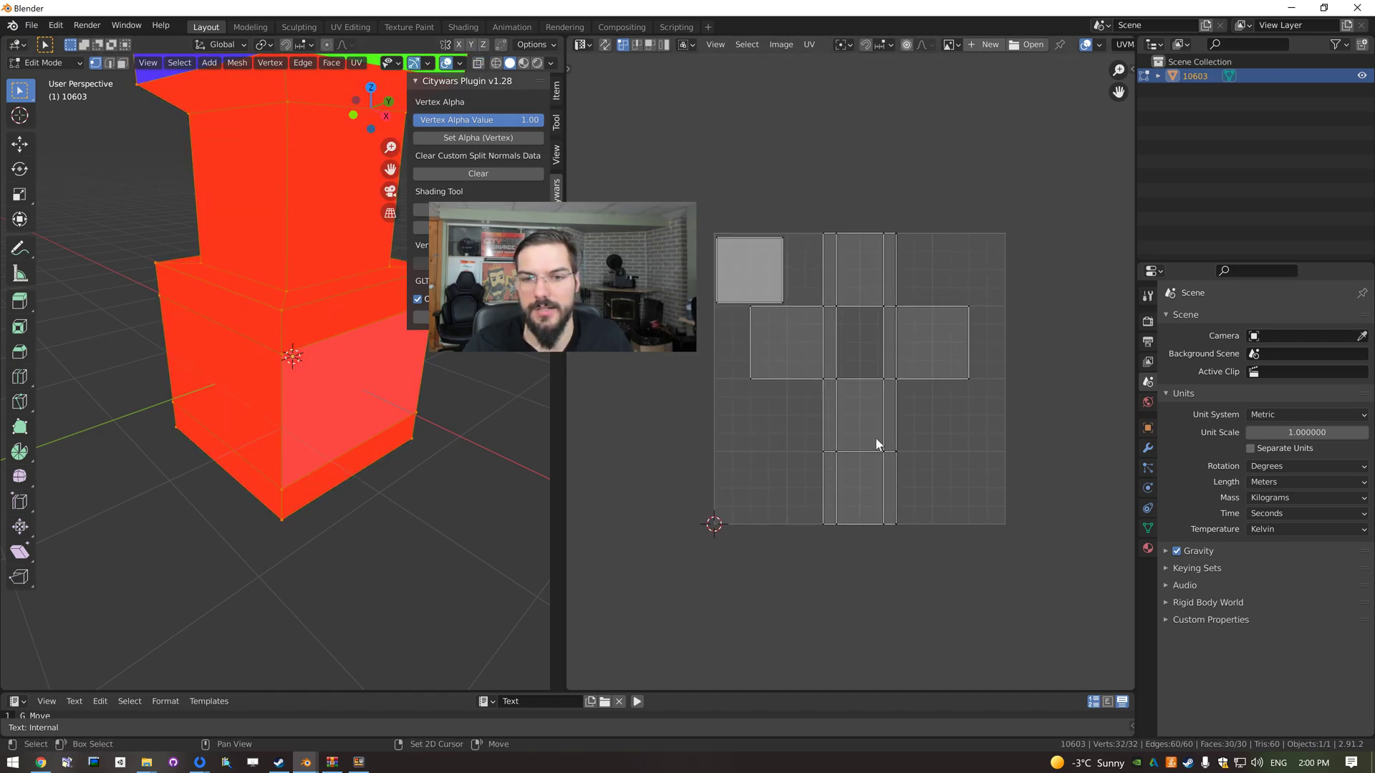
key("b")
left_click_drag(707, 203, 1026, 591)
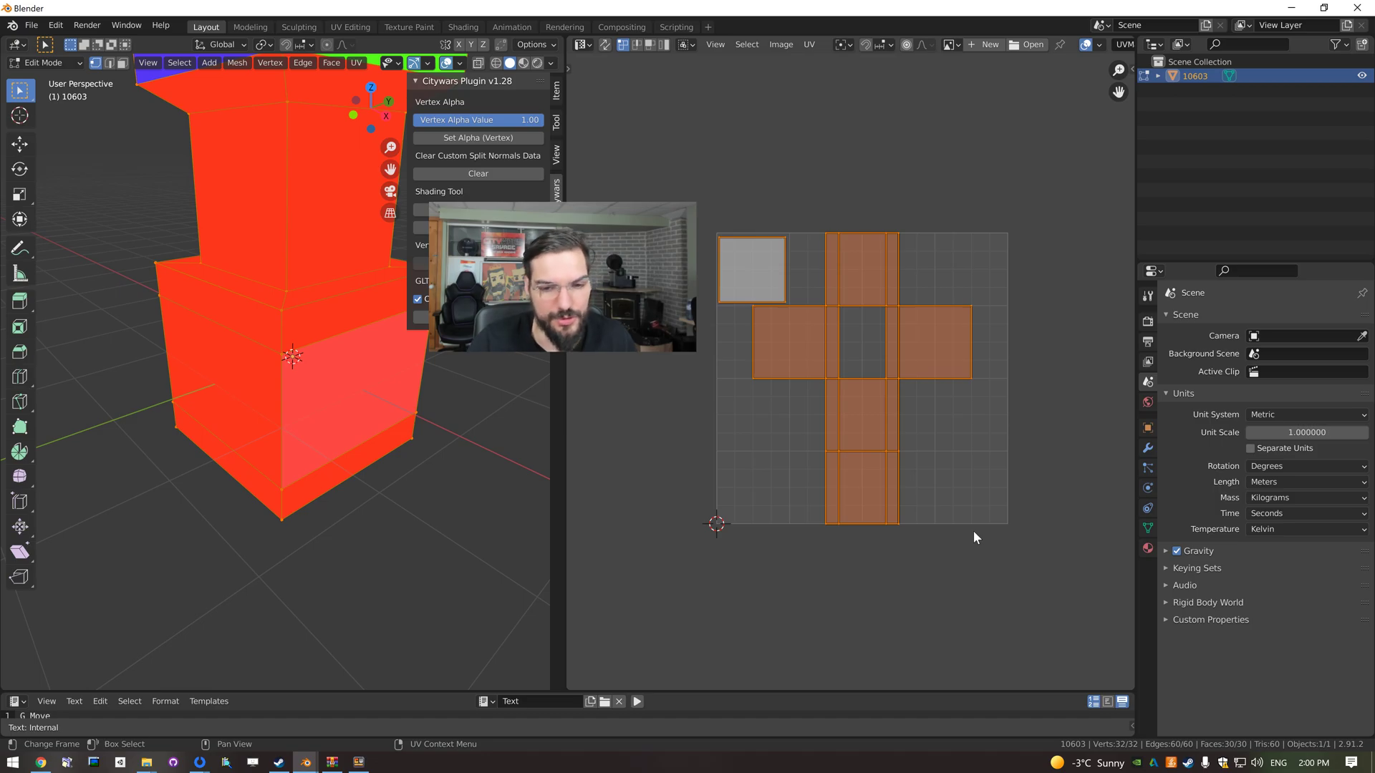
Scale all selected UVs to 0 so they collapse to one point, and move that point slightly down and left within the grid.
key("s")
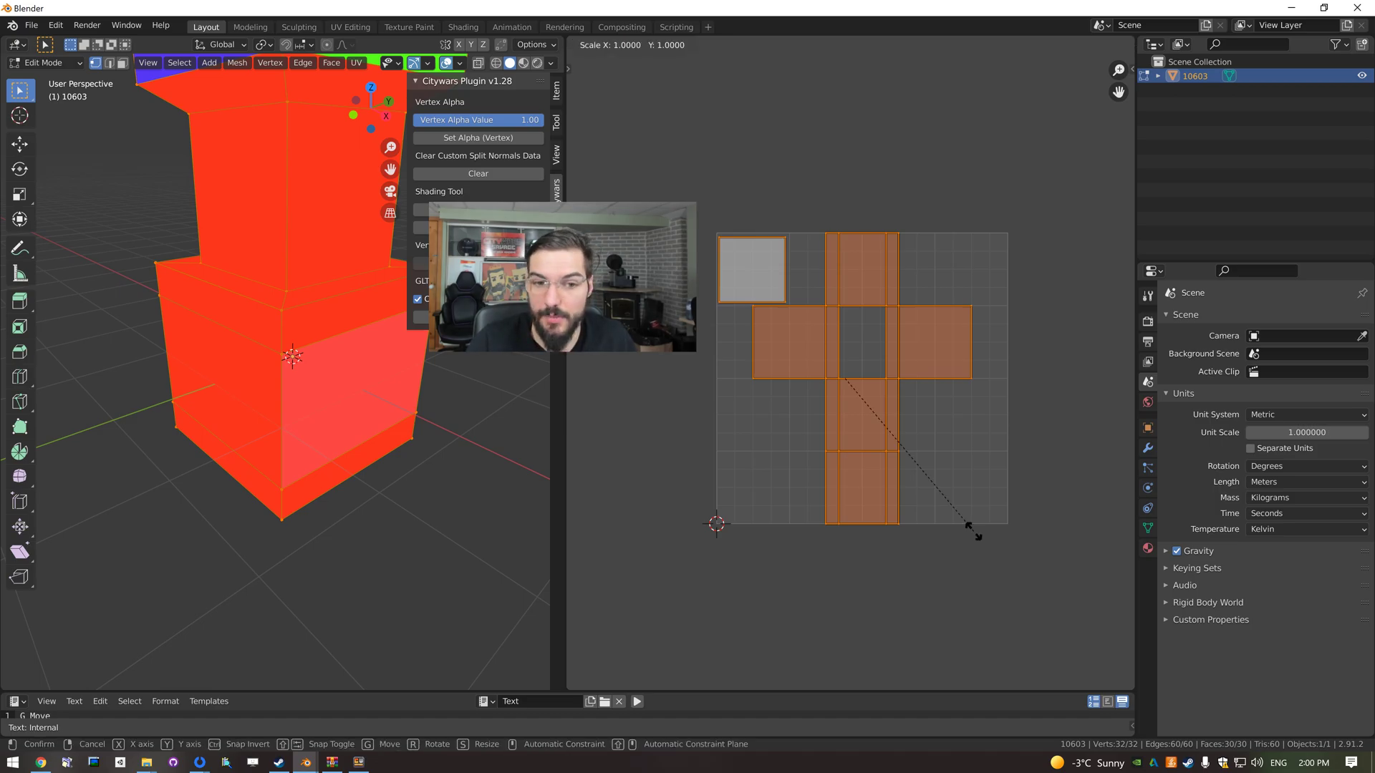
key("0")
key("Return")
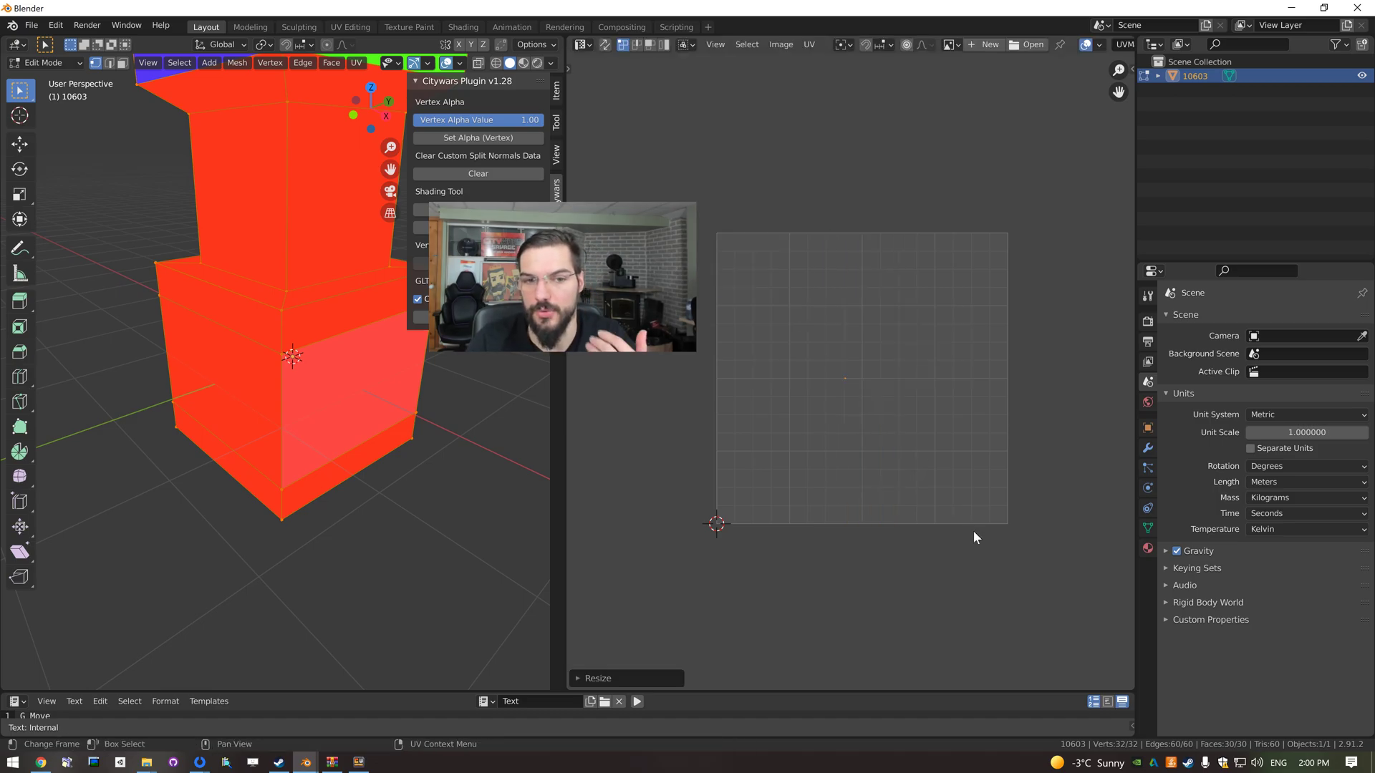
key("g")
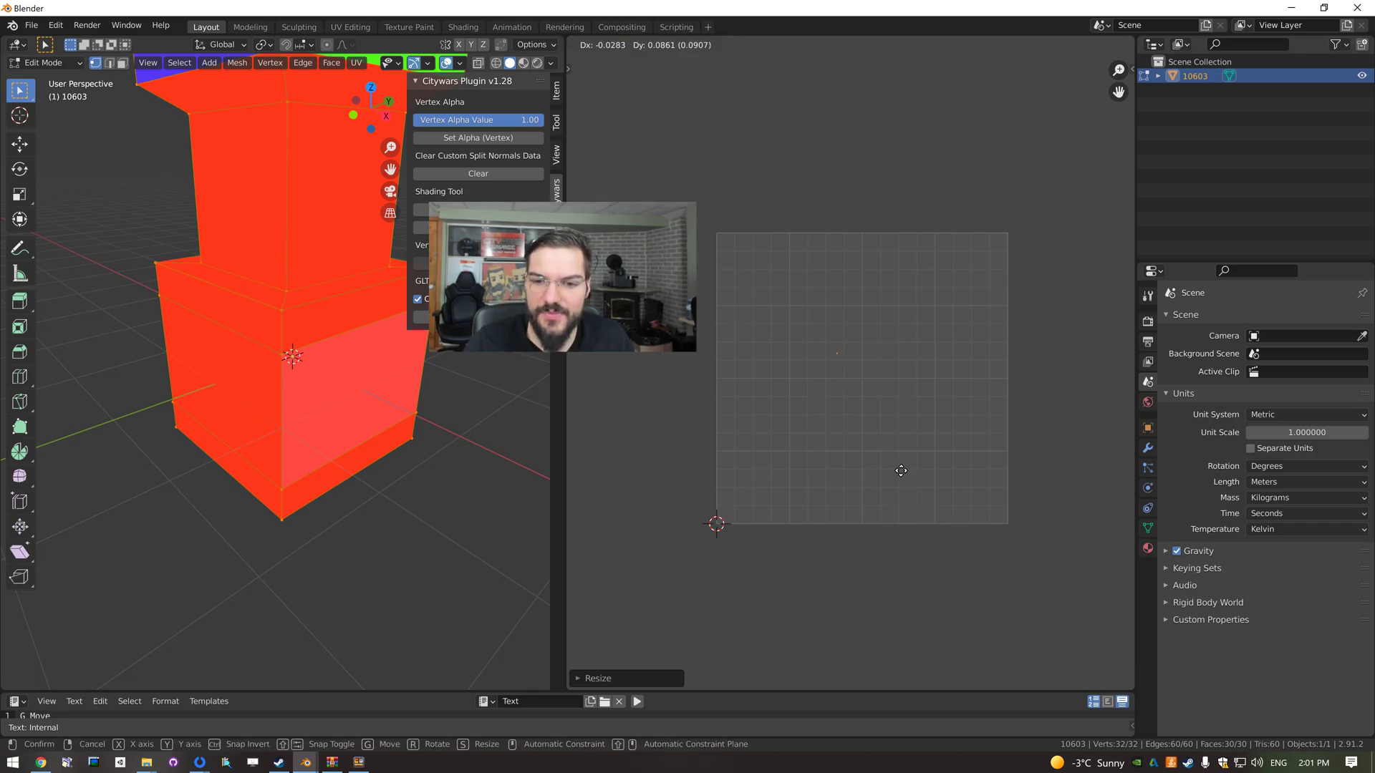
left_click(885, 522)
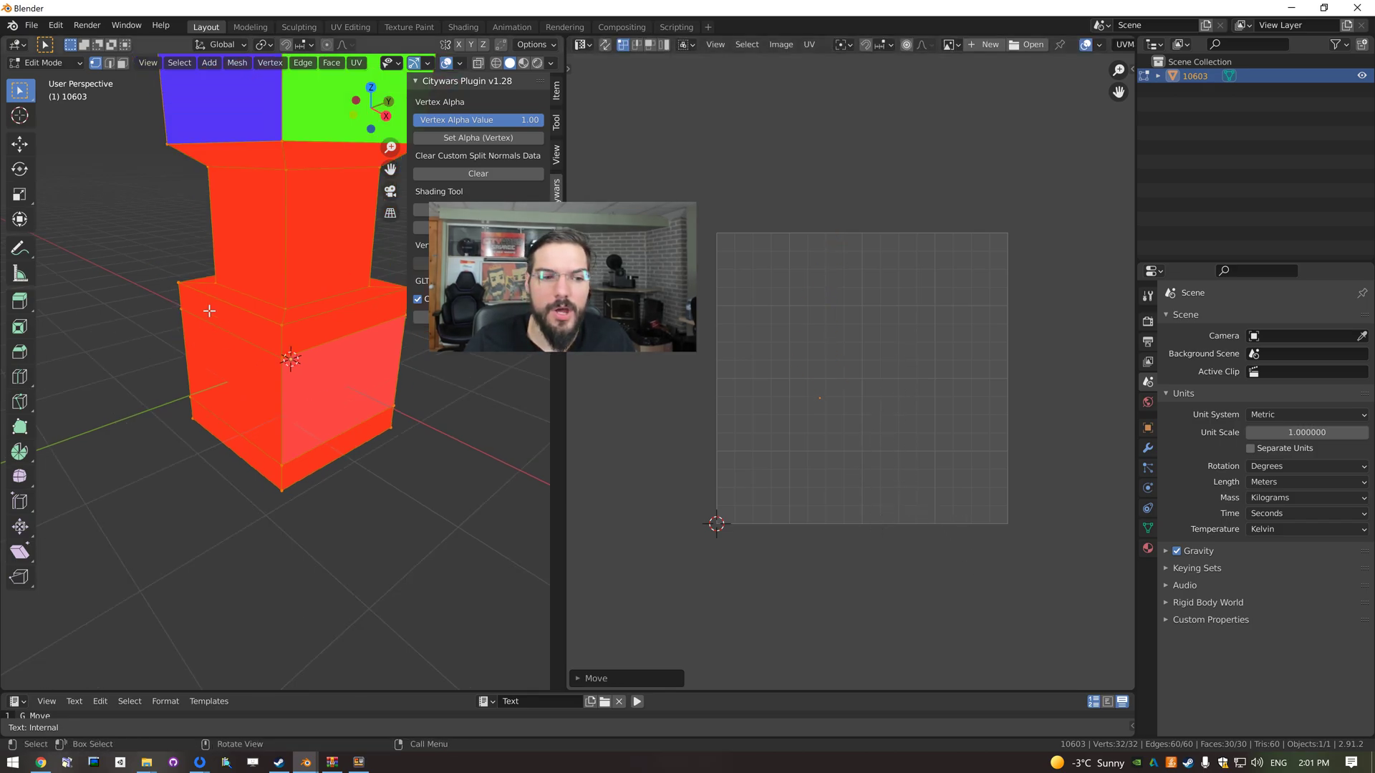
Move the collapsed UV point to the lower left corner of the UV grid, just beside the 2D cursor.
scroll(322, 286, "down", 3)
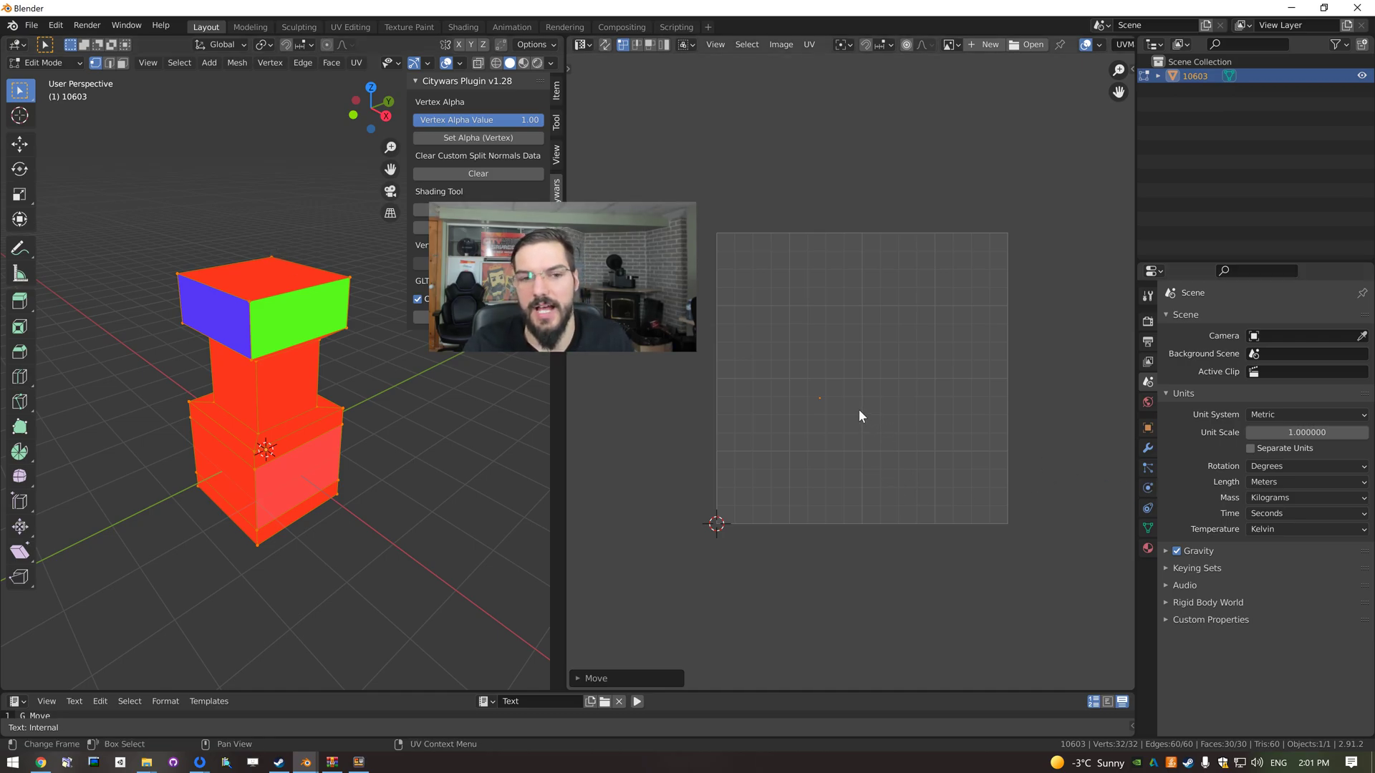
middle_click_drag(840, 434, 809, 379)
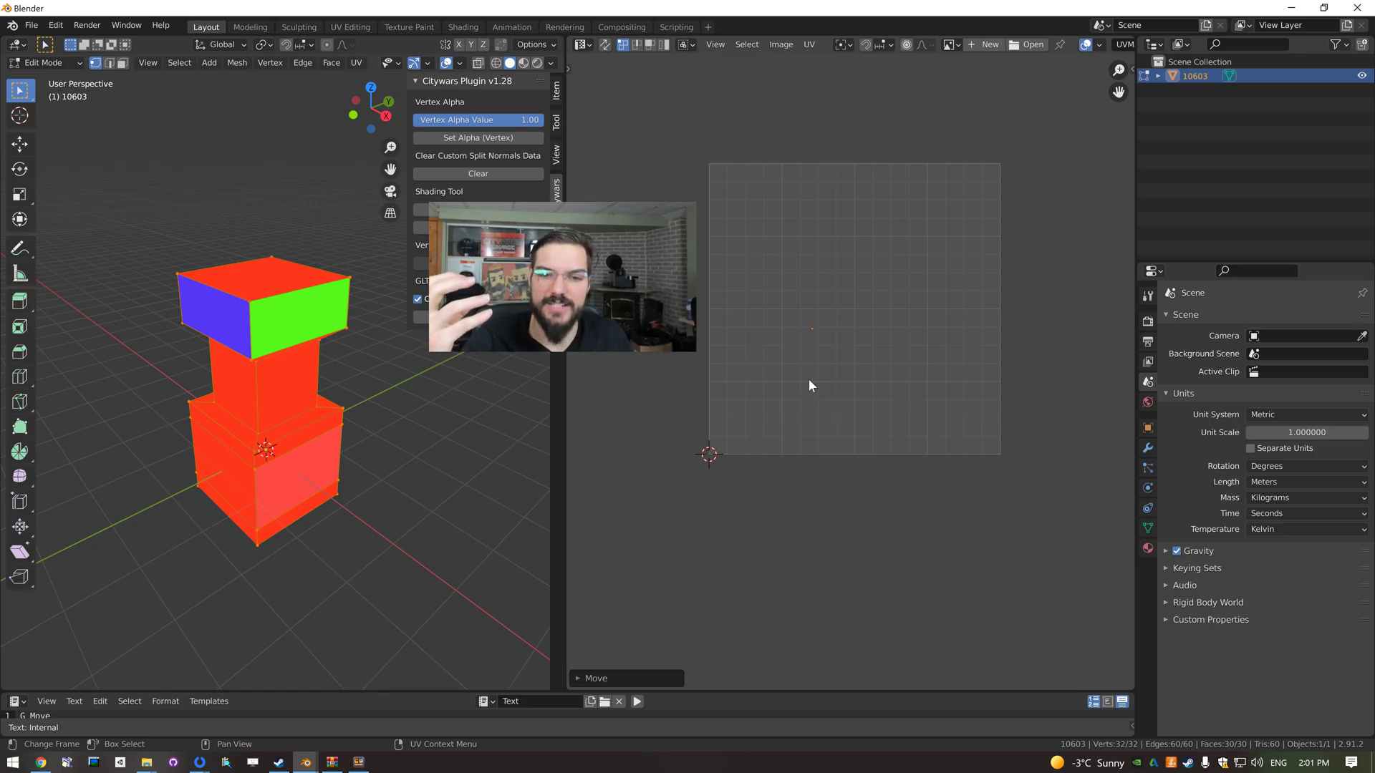
key("g")
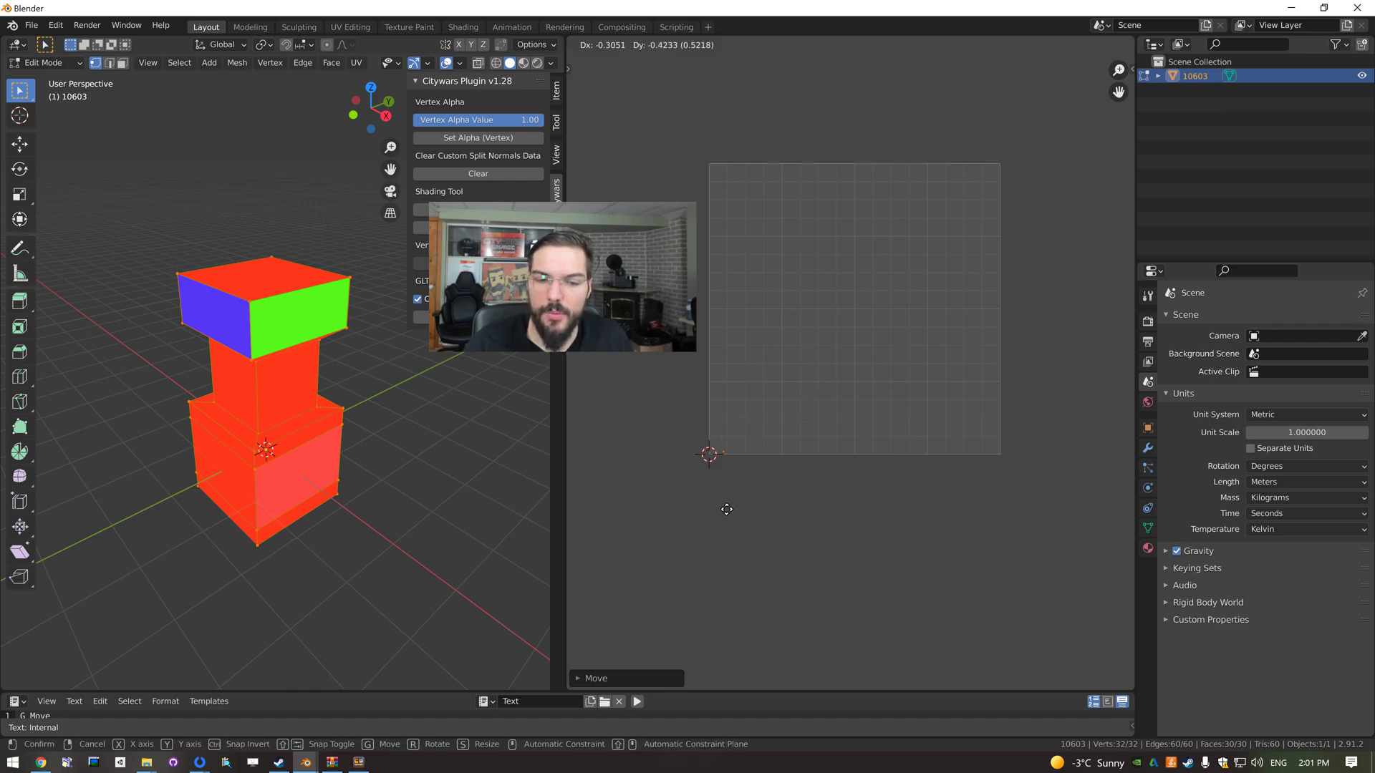
left_click(727, 509)
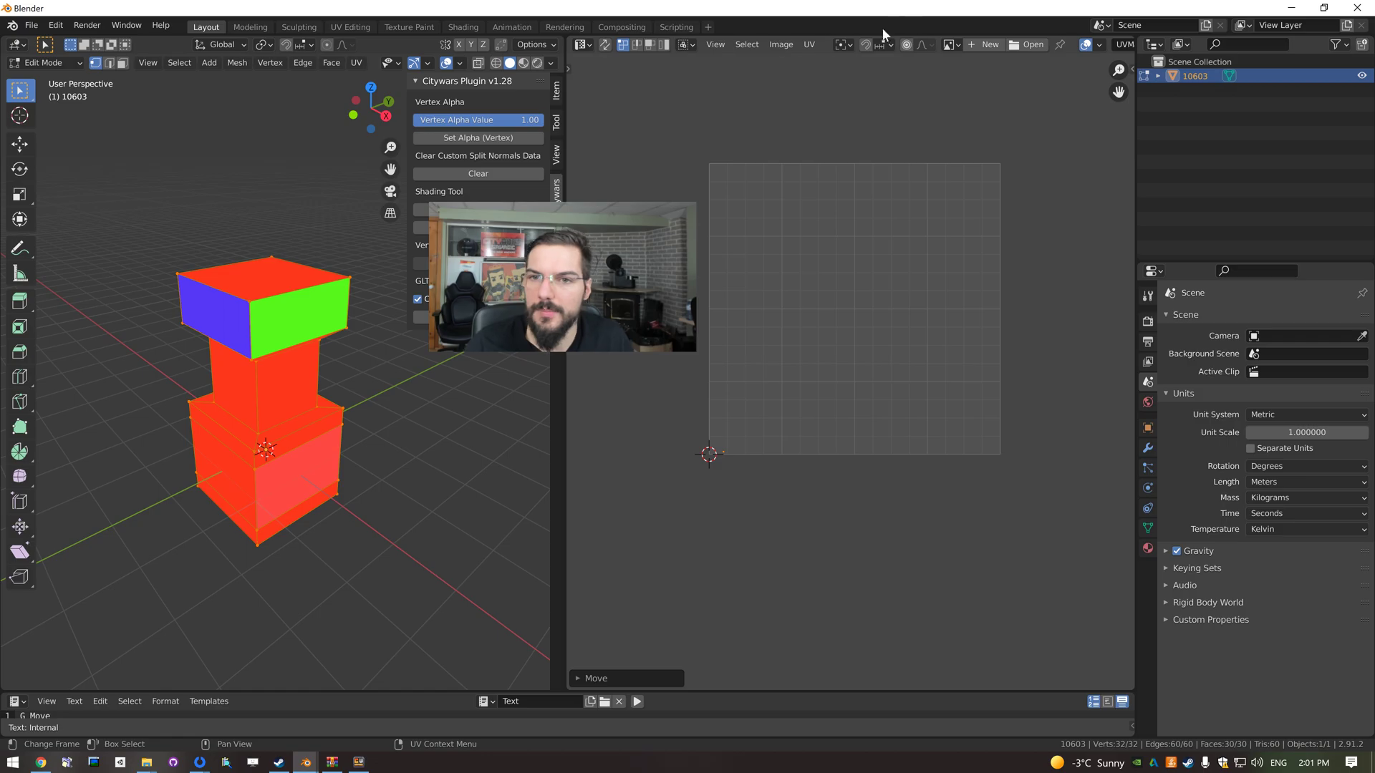
Scale the selected UVs about the 2D cursor, and set the UV pivot point to Median Point.
left_click(847, 44)
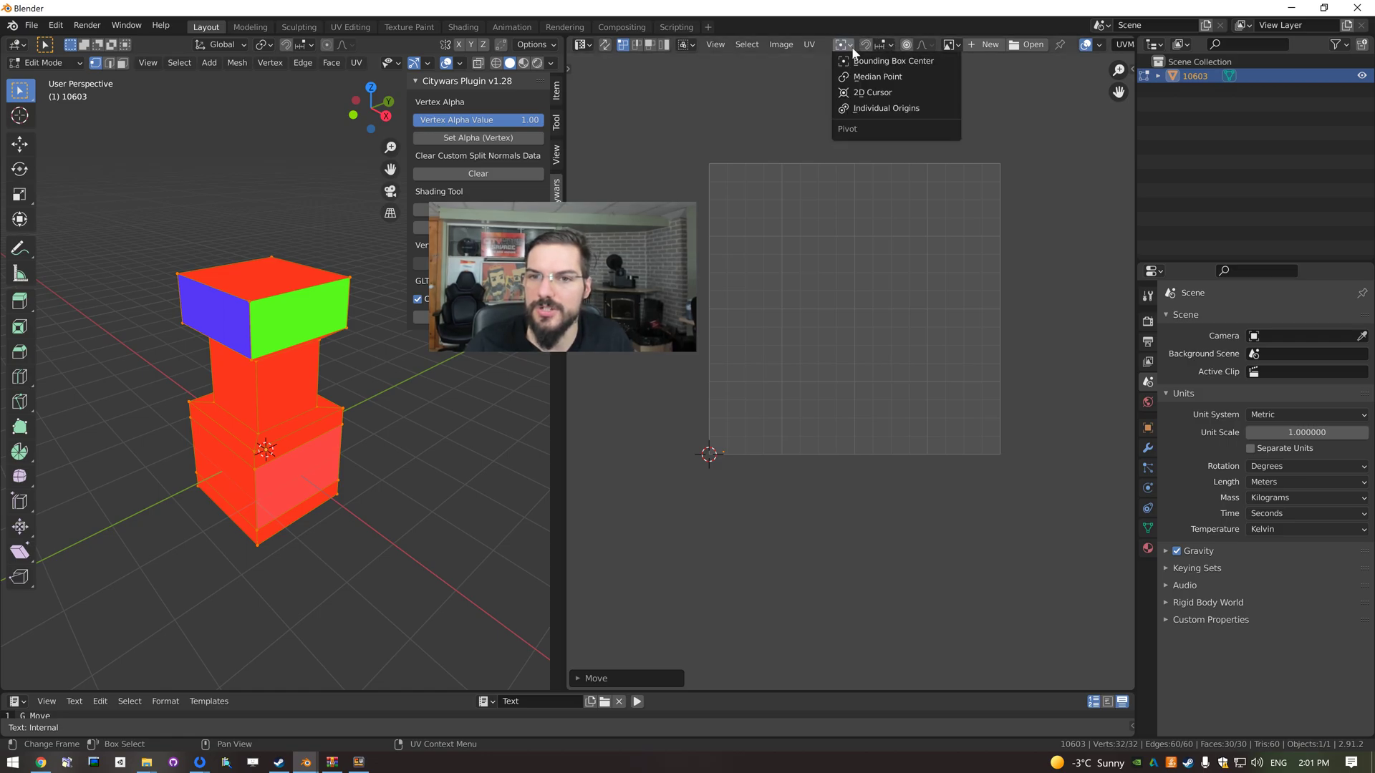
key("s")
left_click(860, 285)
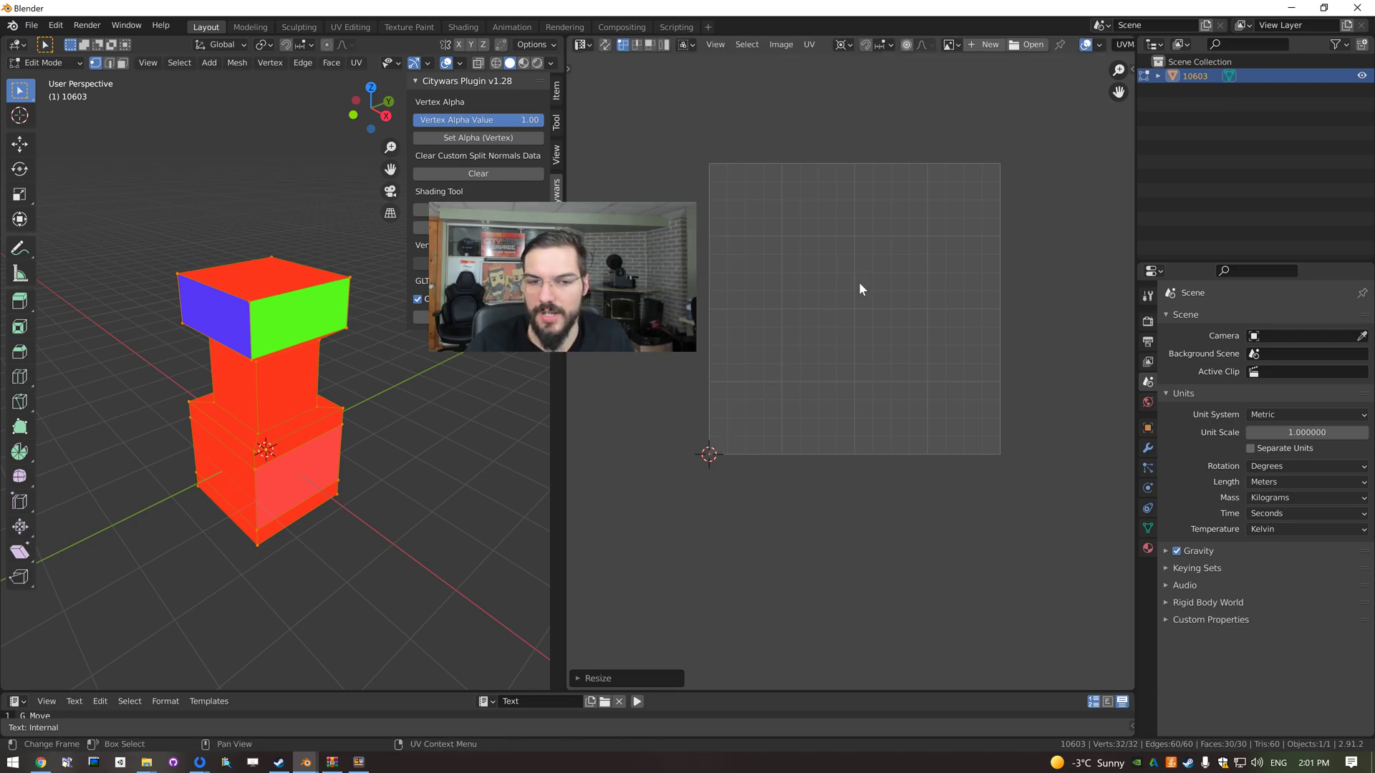
left_click(848, 44)
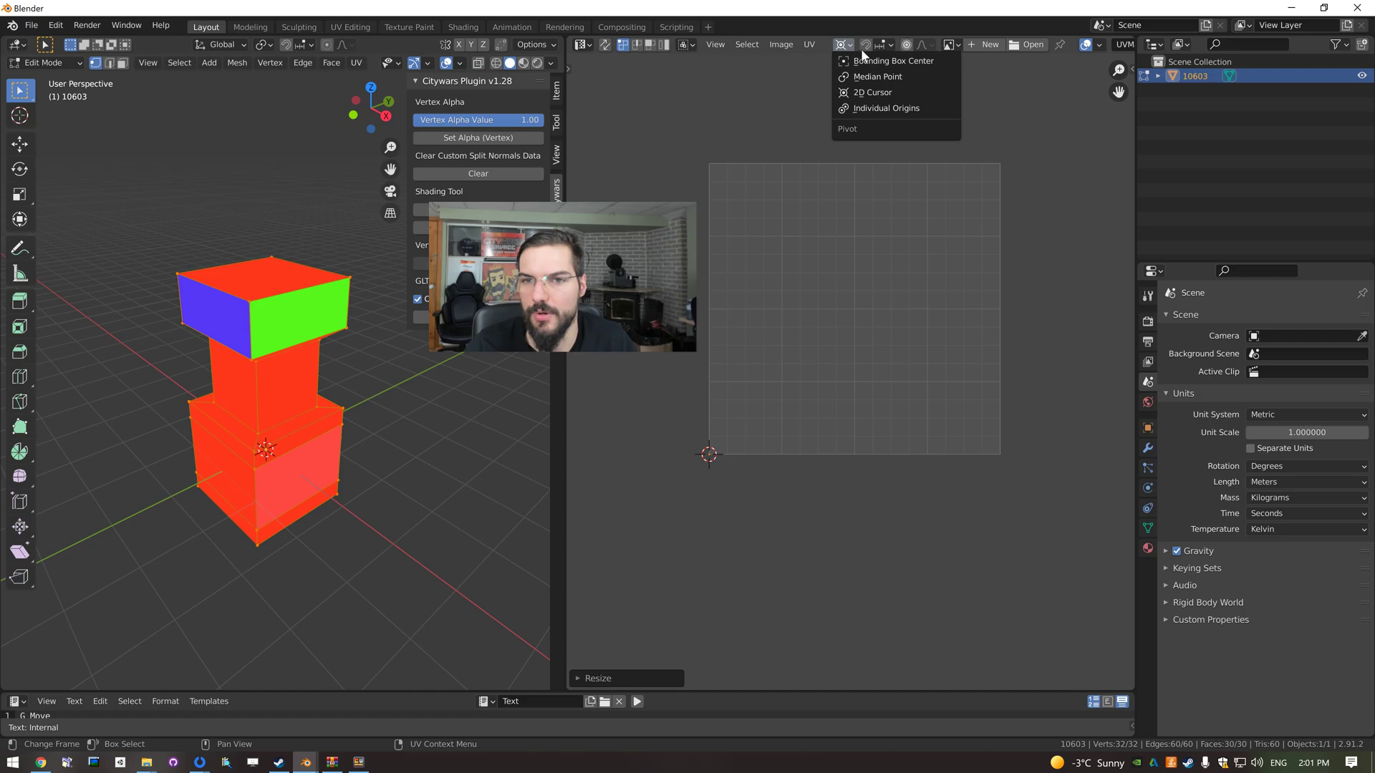
left_click(875, 75)
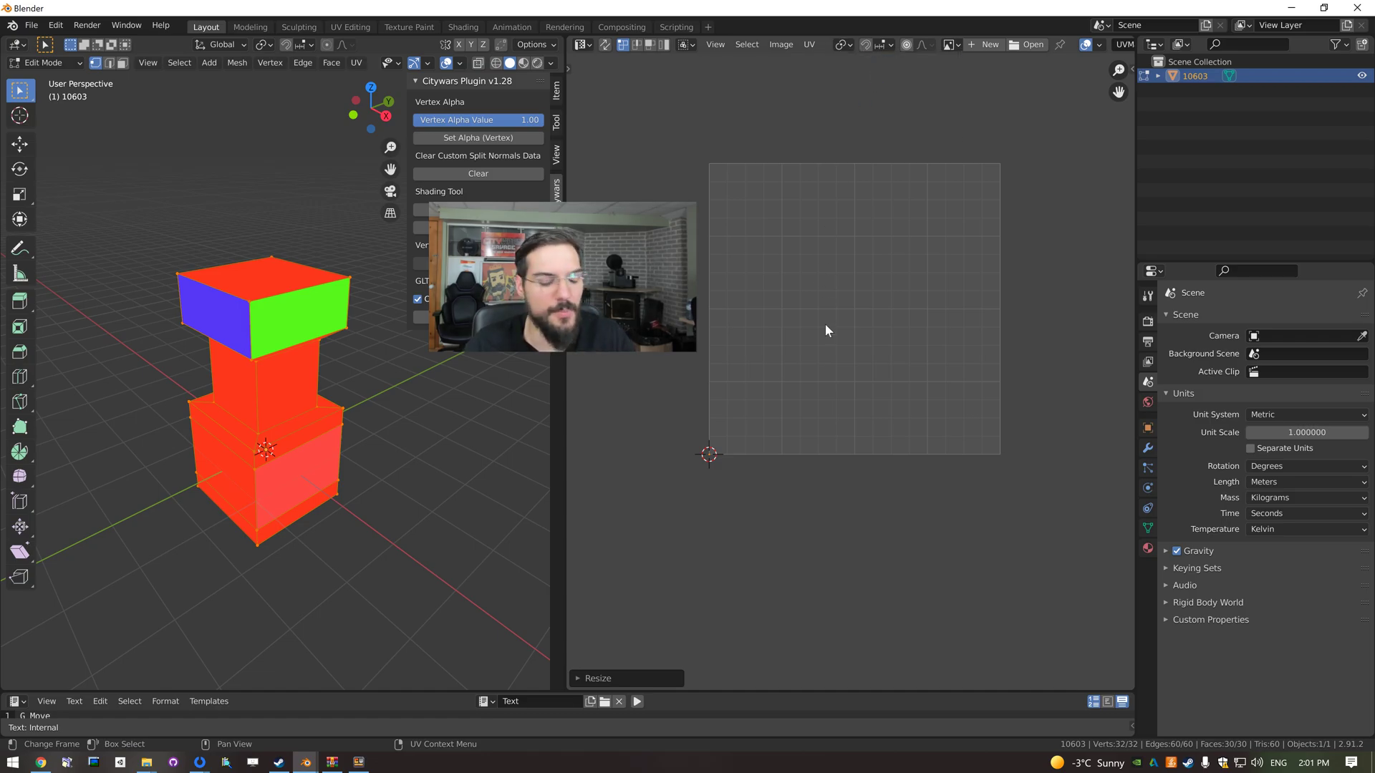
Export column 10603 in Object Mode with Center transform enabled, and check it in the game before returning to Blender.
mouse_move(566, 246)
left_click_drag(518, 213, 625, 85)
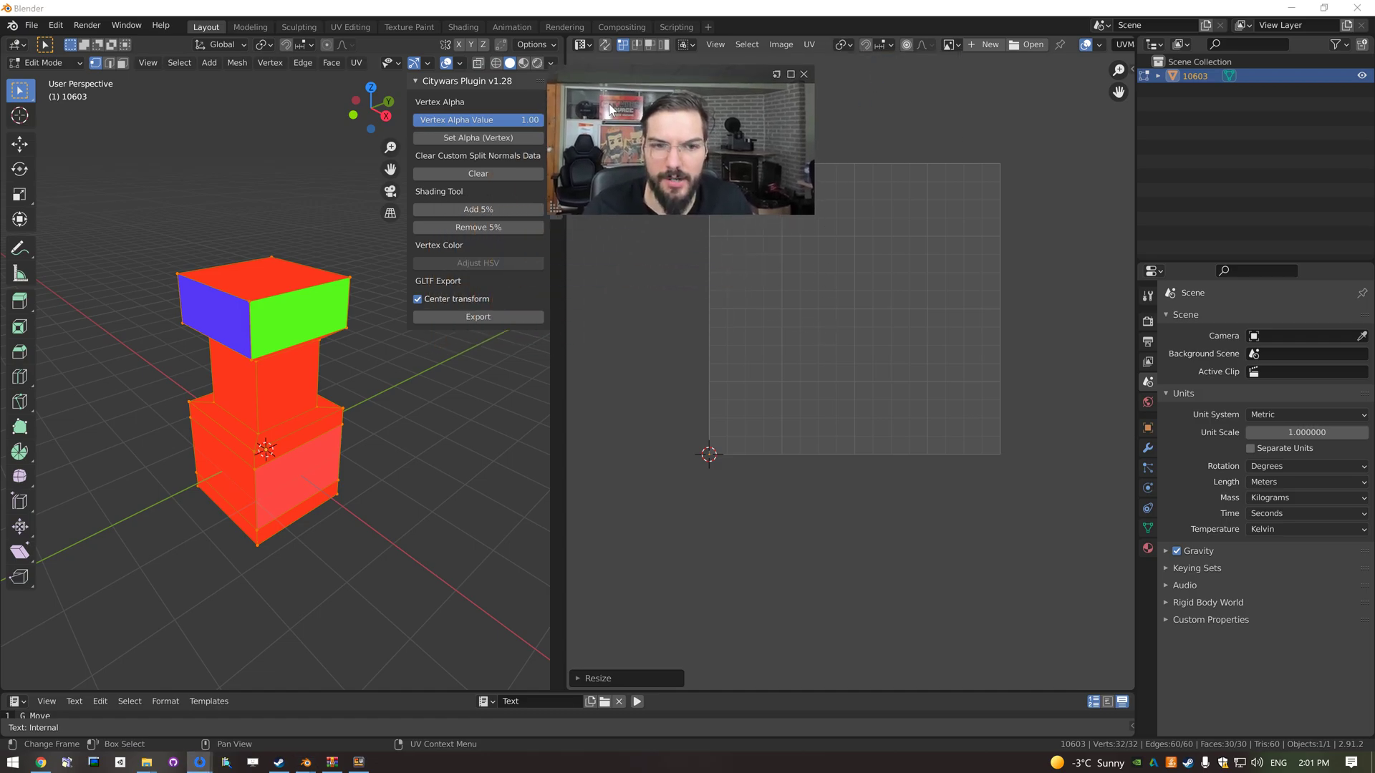
left_click(475, 316)
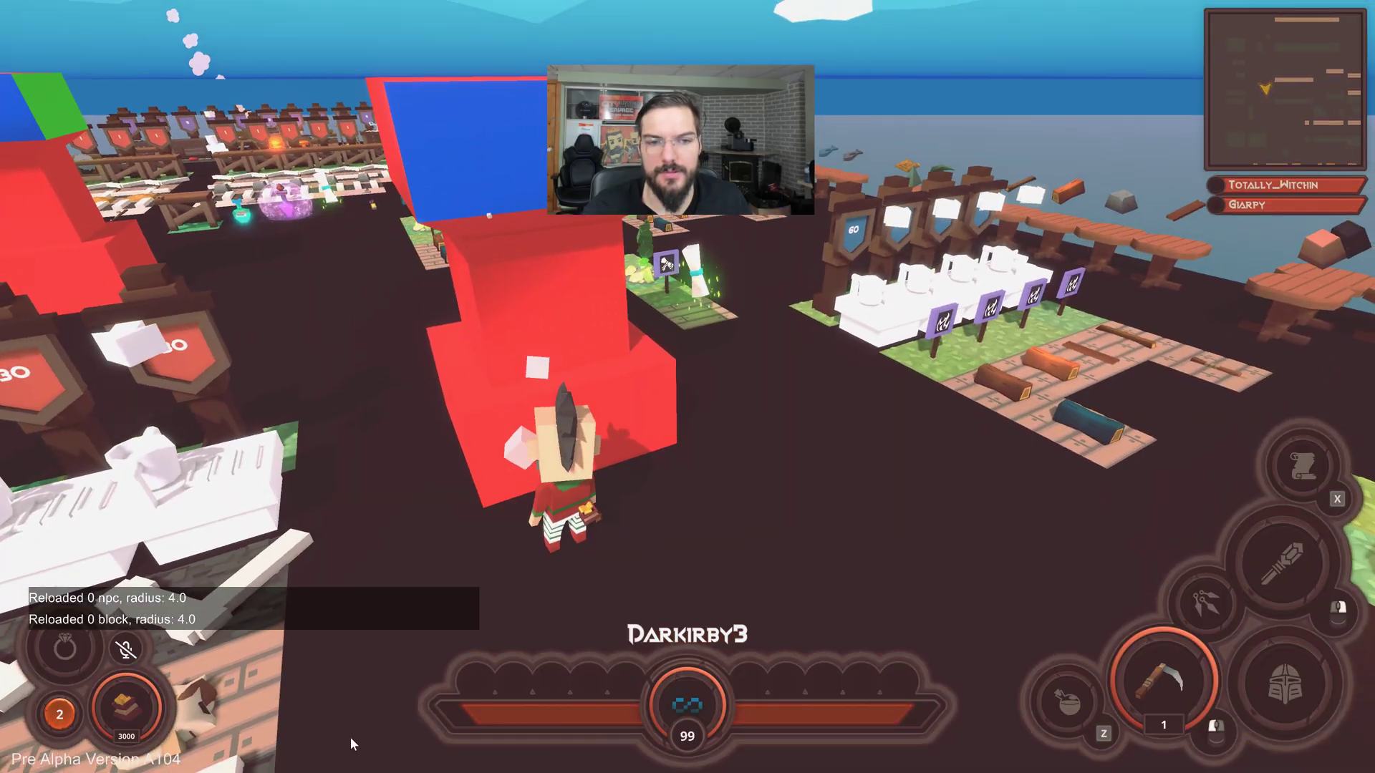
key("alt+Tab")
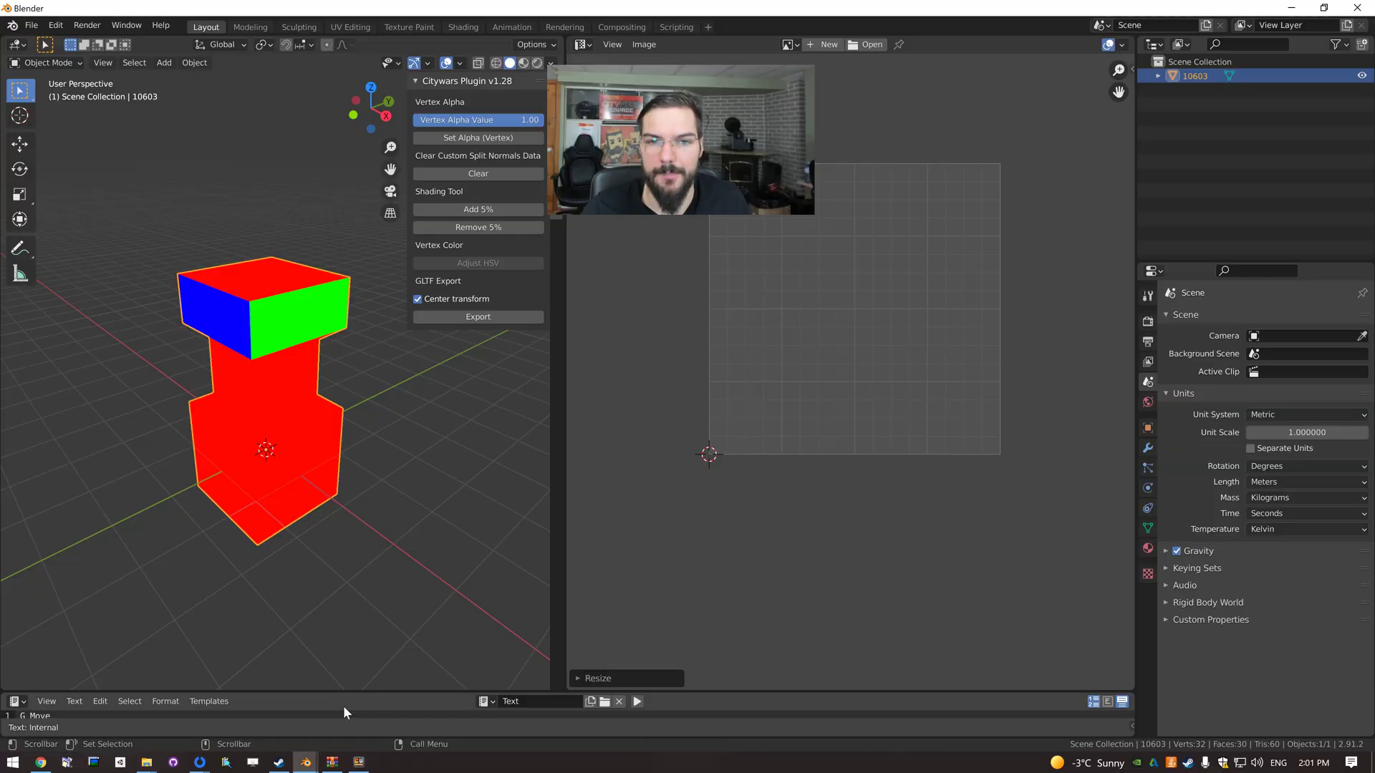
In front view with X-ray on, enter Edit Mode and box-select the vertices along the top edge of the upper block.
key("KP_1")
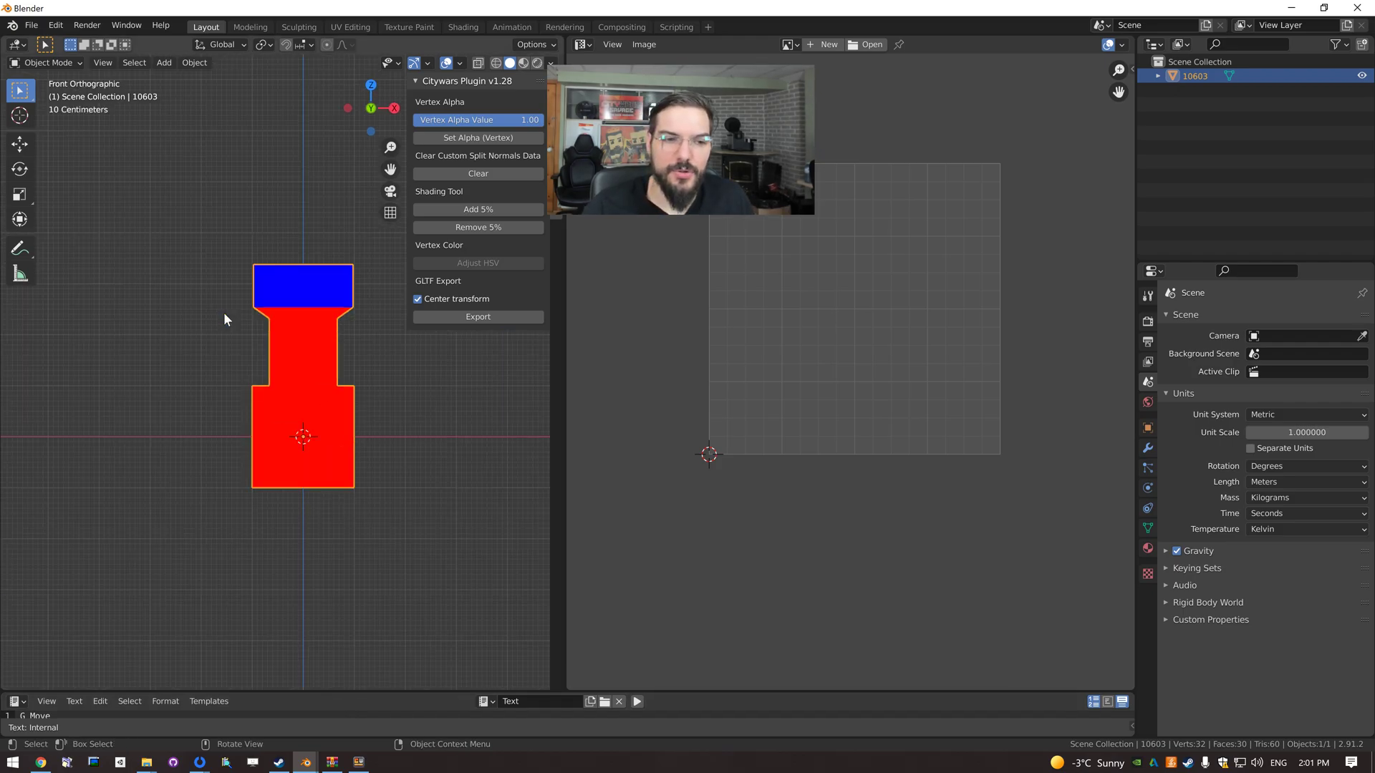
scroll(235, 325, "up", 2)
key("Tab")
left_click(480, 64)
left_click(467, 81)
key("alt+a")
key("b")
left_click_drag(116, 319, 350, 372)
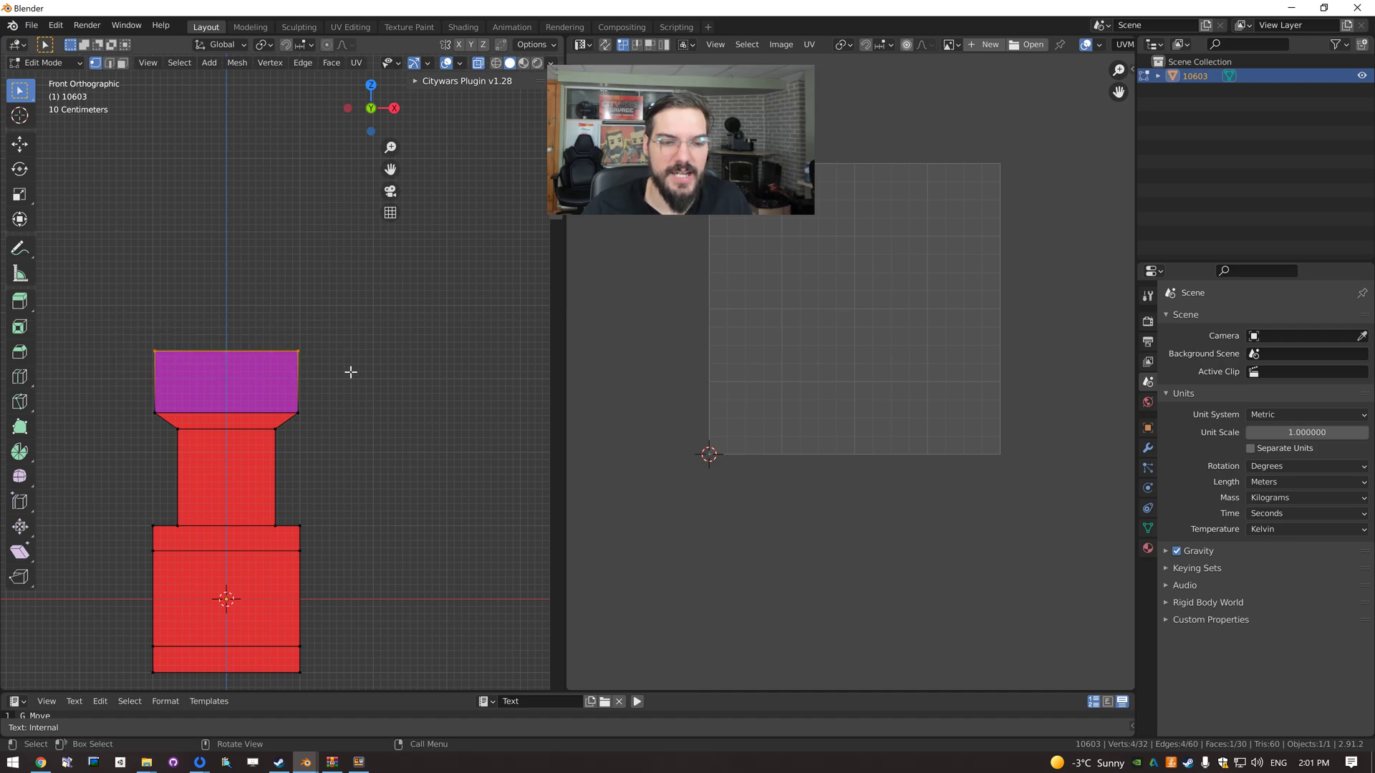
Move the UVs of the selected top vertices to the upper right corner of the UV grid.
scroll(687, 494, "up", 1)
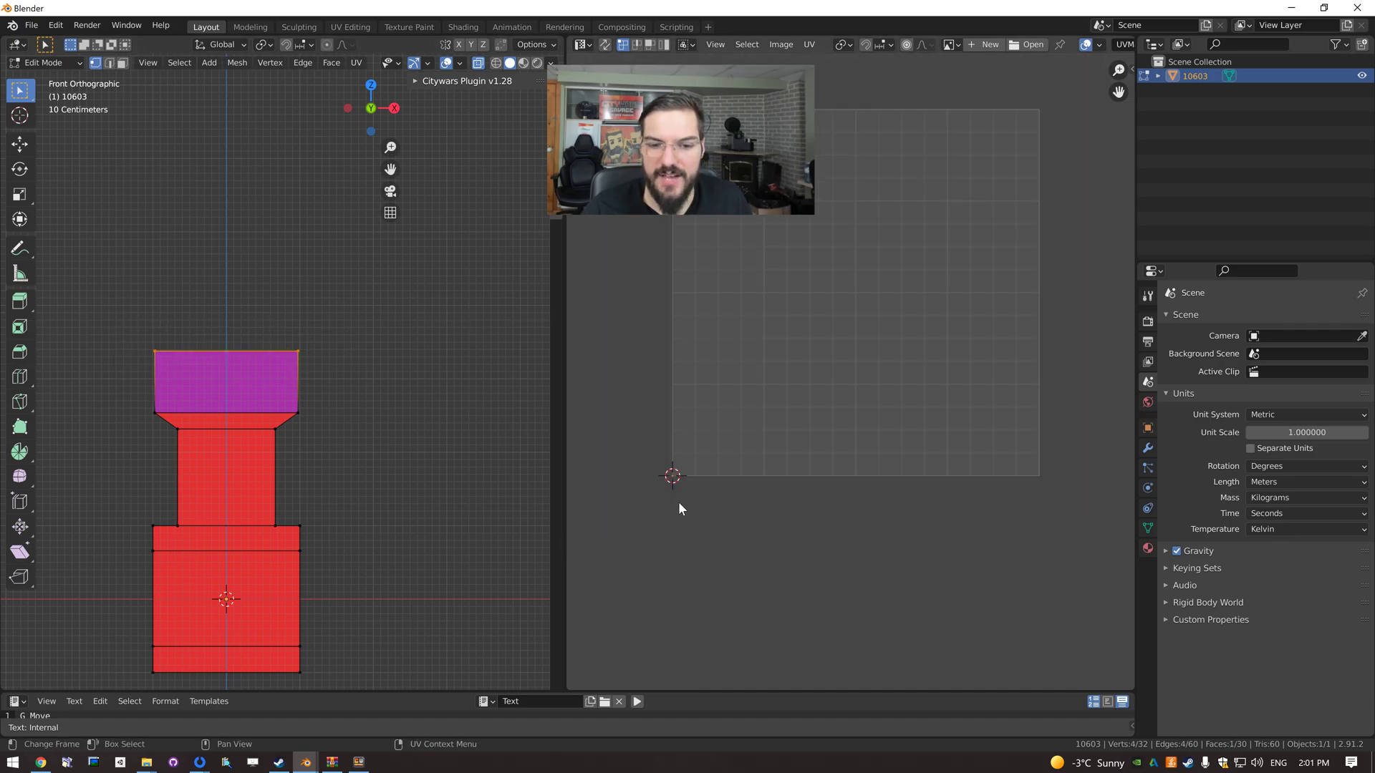
key("g")
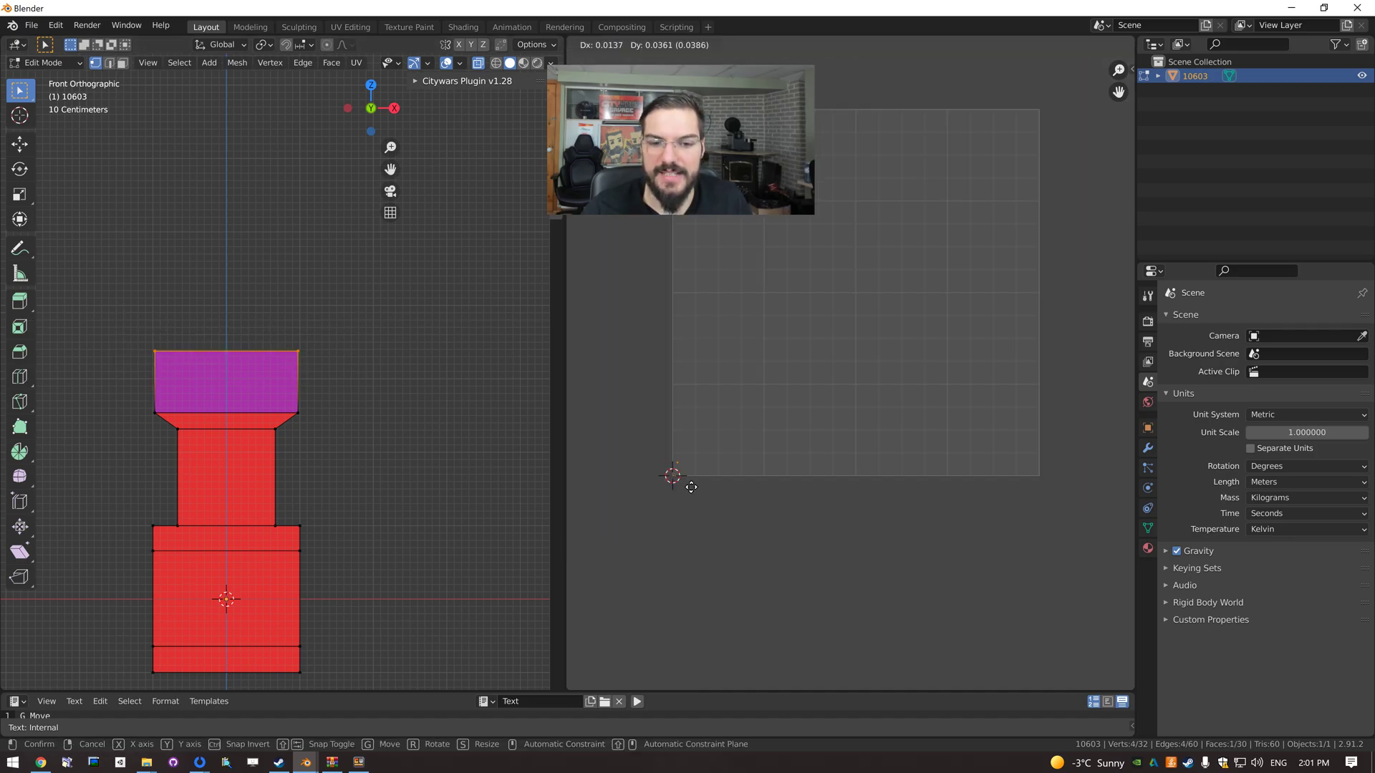
left_click(721, 430)
middle_click_drag(791, 427, 767, 513)
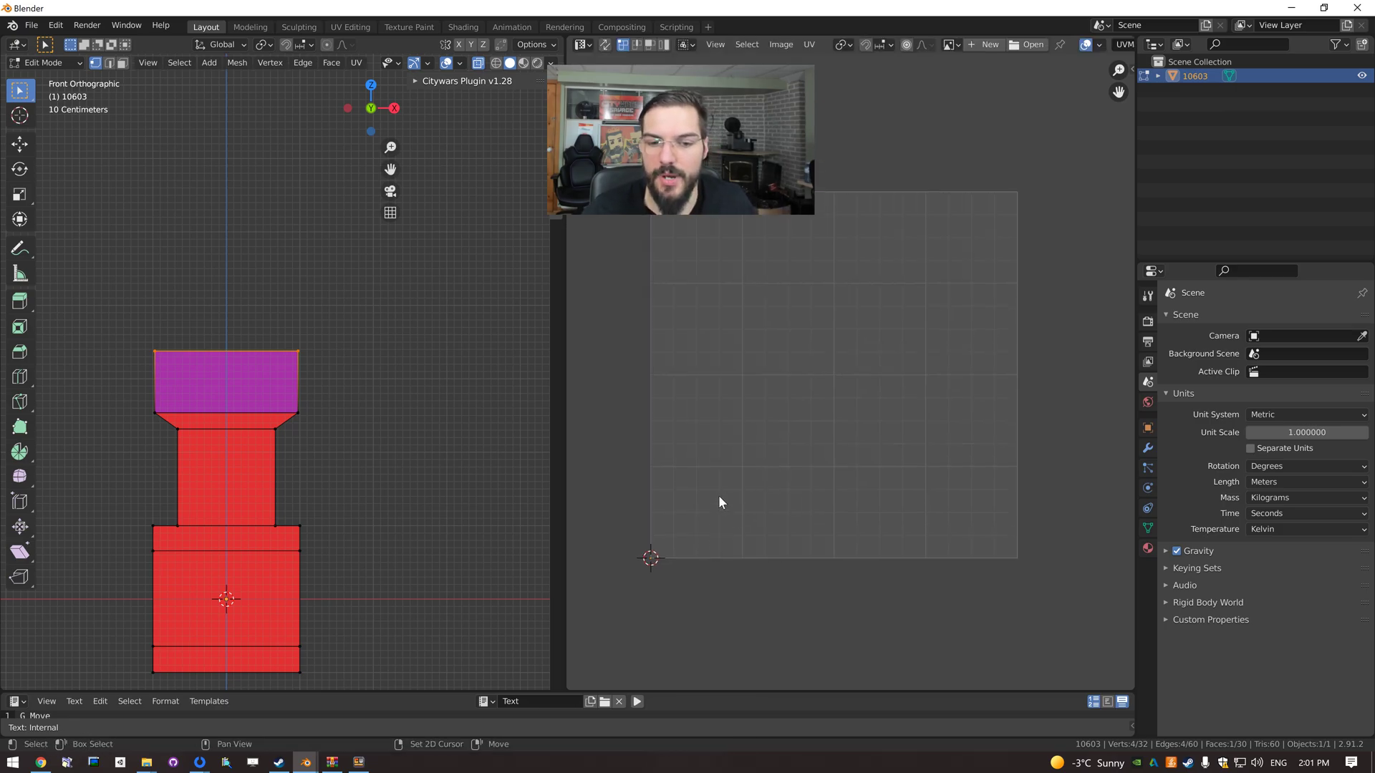
scroll(713, 549, "down", 1)
key("g")
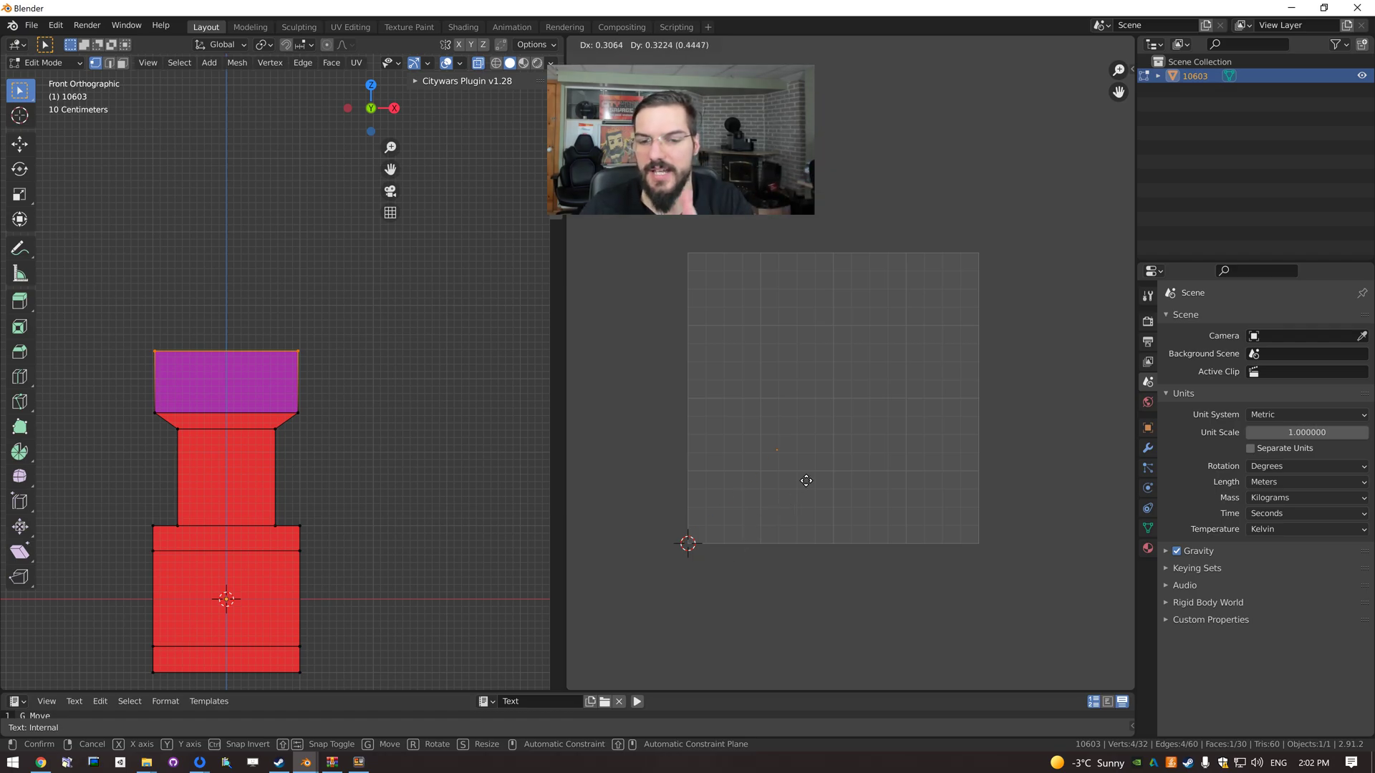
left_click(998, 291)
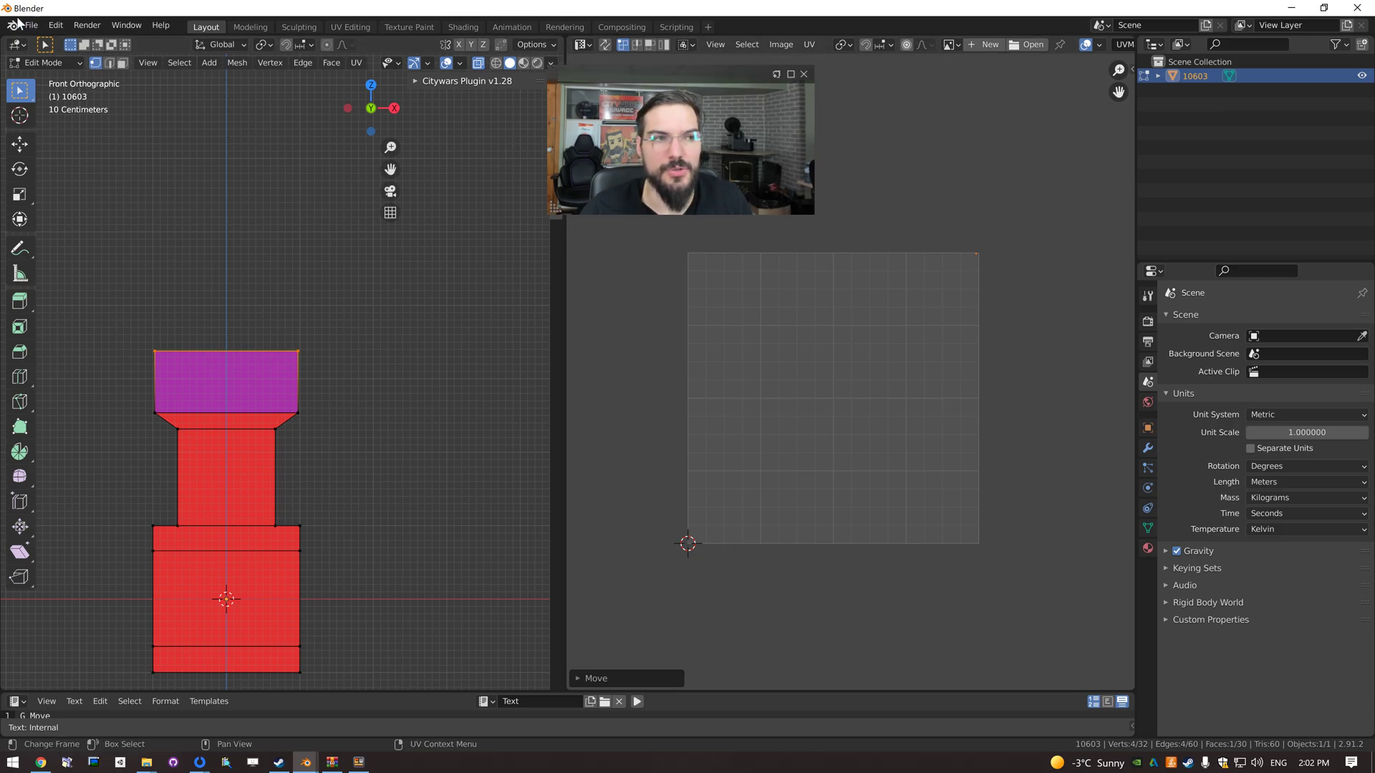
Return to Object Mode, expand the Citywars Plugin section and export column 10603 again.
left_click(49, 62)
left_click(43, 77)
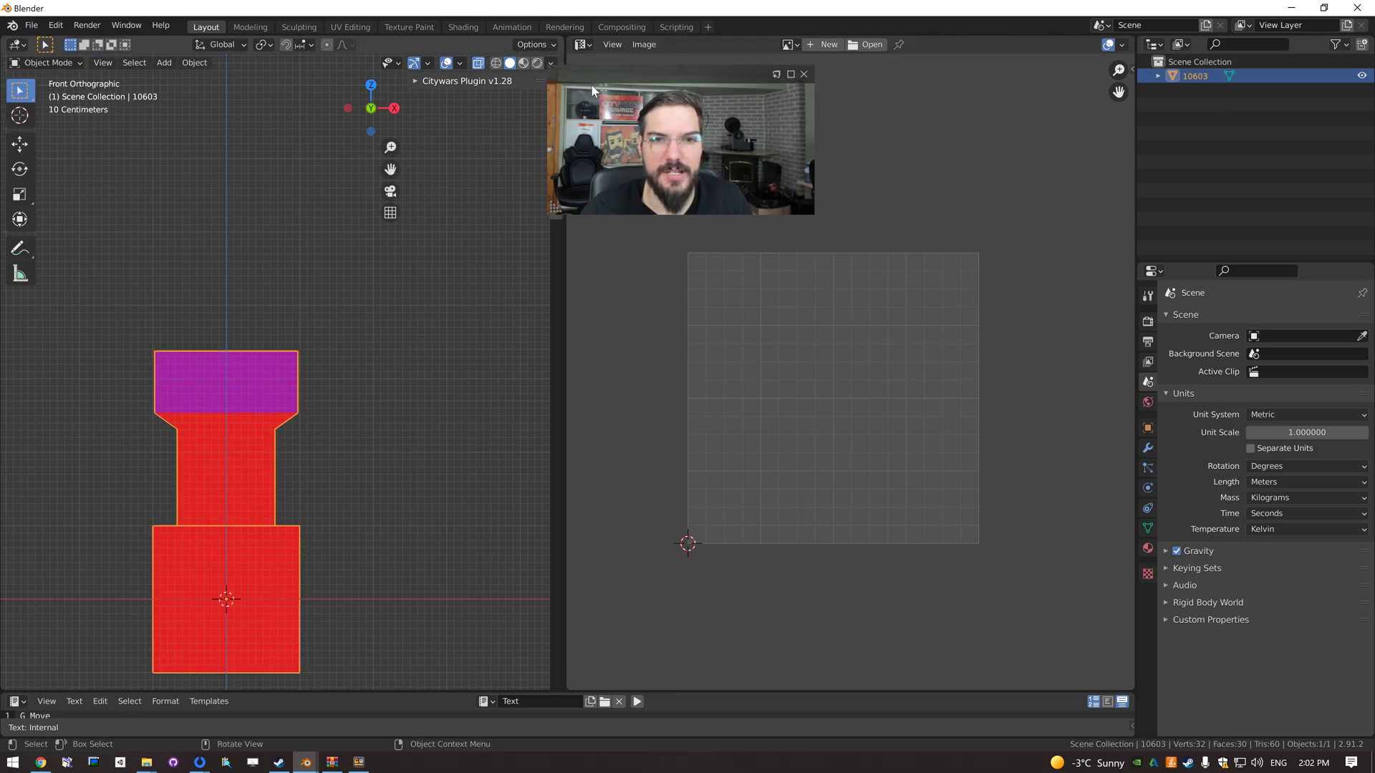
left_click(481, 82)
left_click(463, 319)
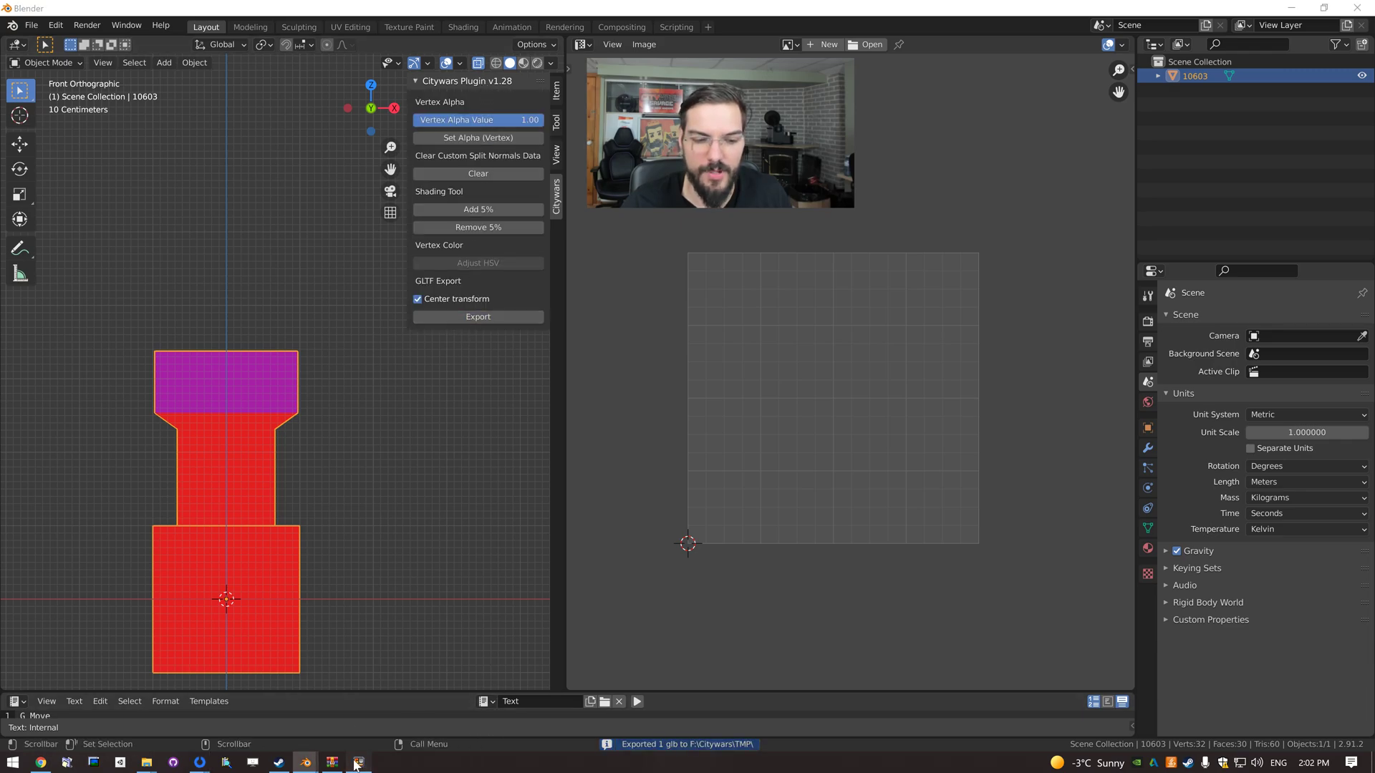
Switch to the game and walk around the re-exported column to examine how its top moves against the rest.
left_click(358, 762)
key("w")
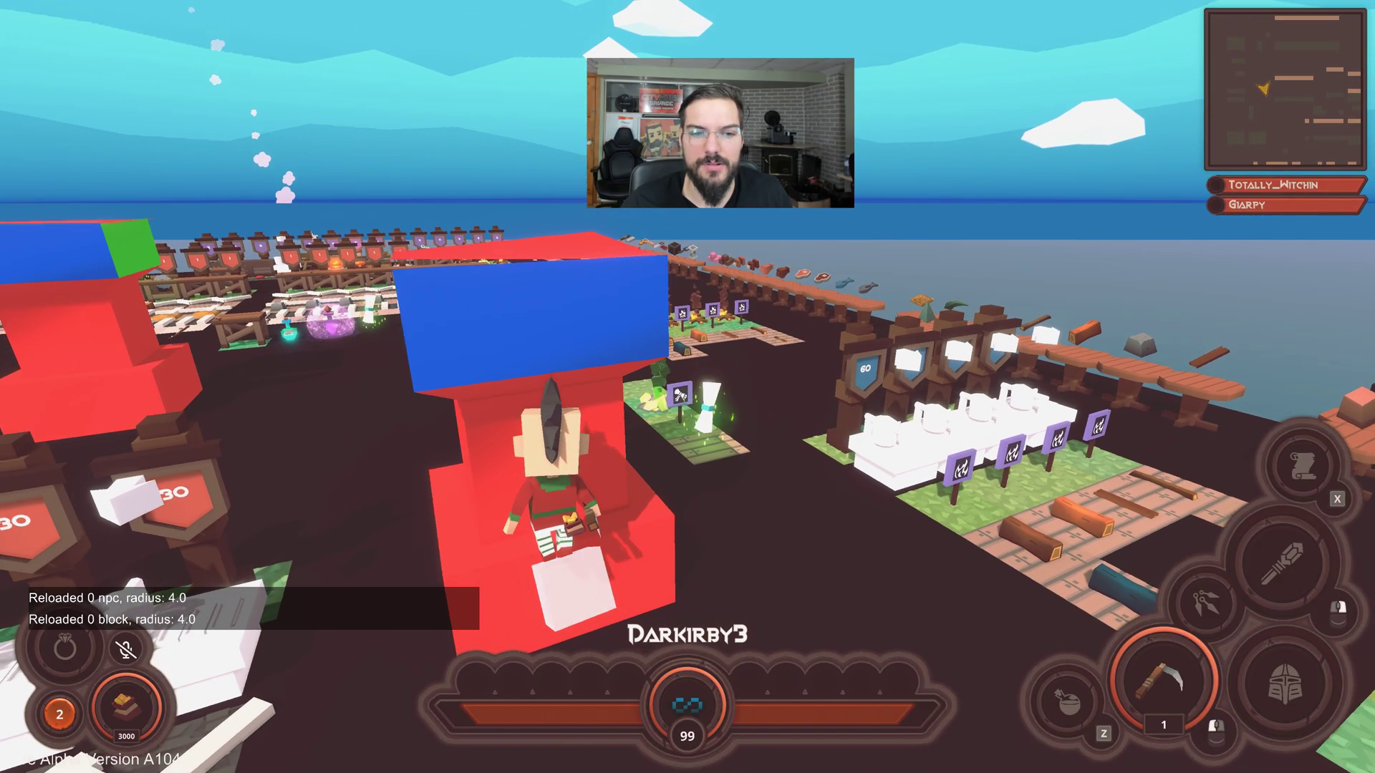
key("w")
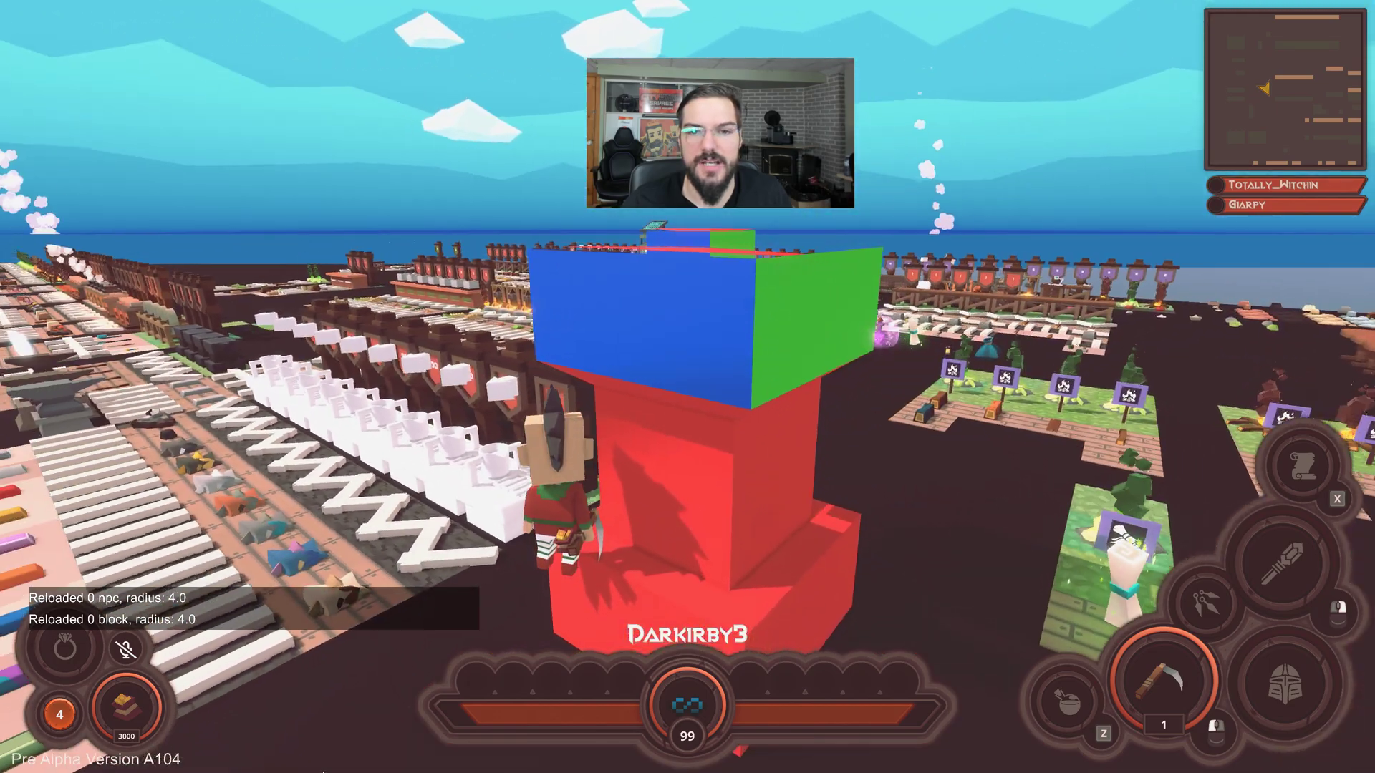
key("w")
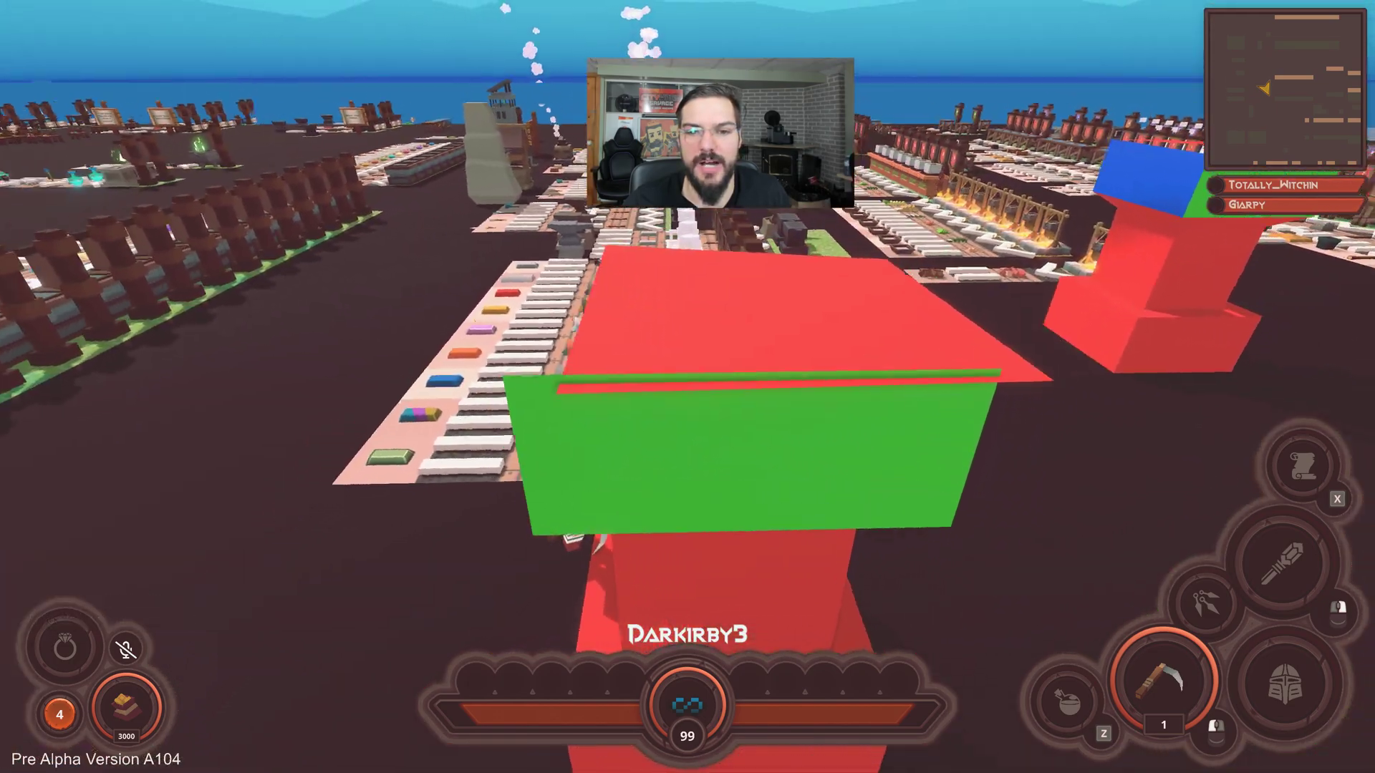
key("w")
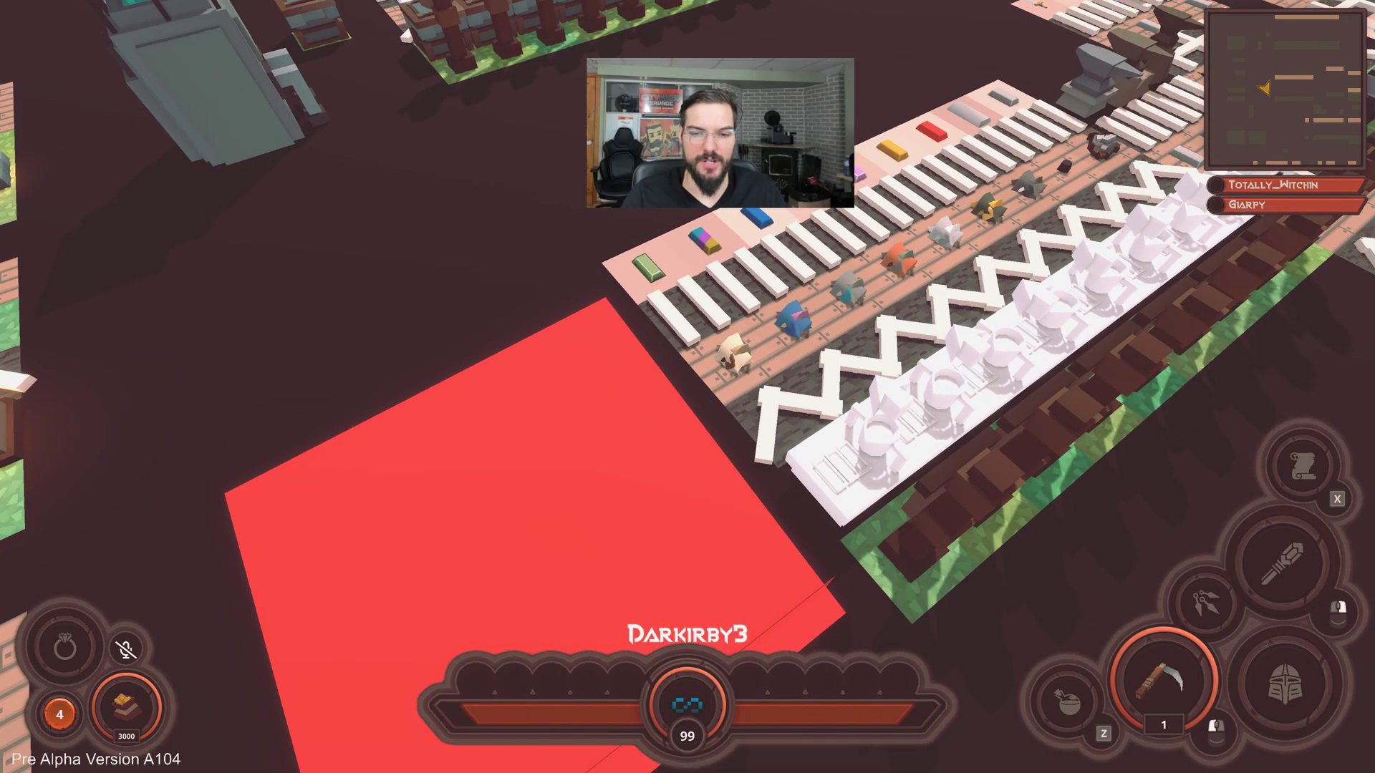
Open the game's Object Tool and search the Accessories for "tree".
key("b")
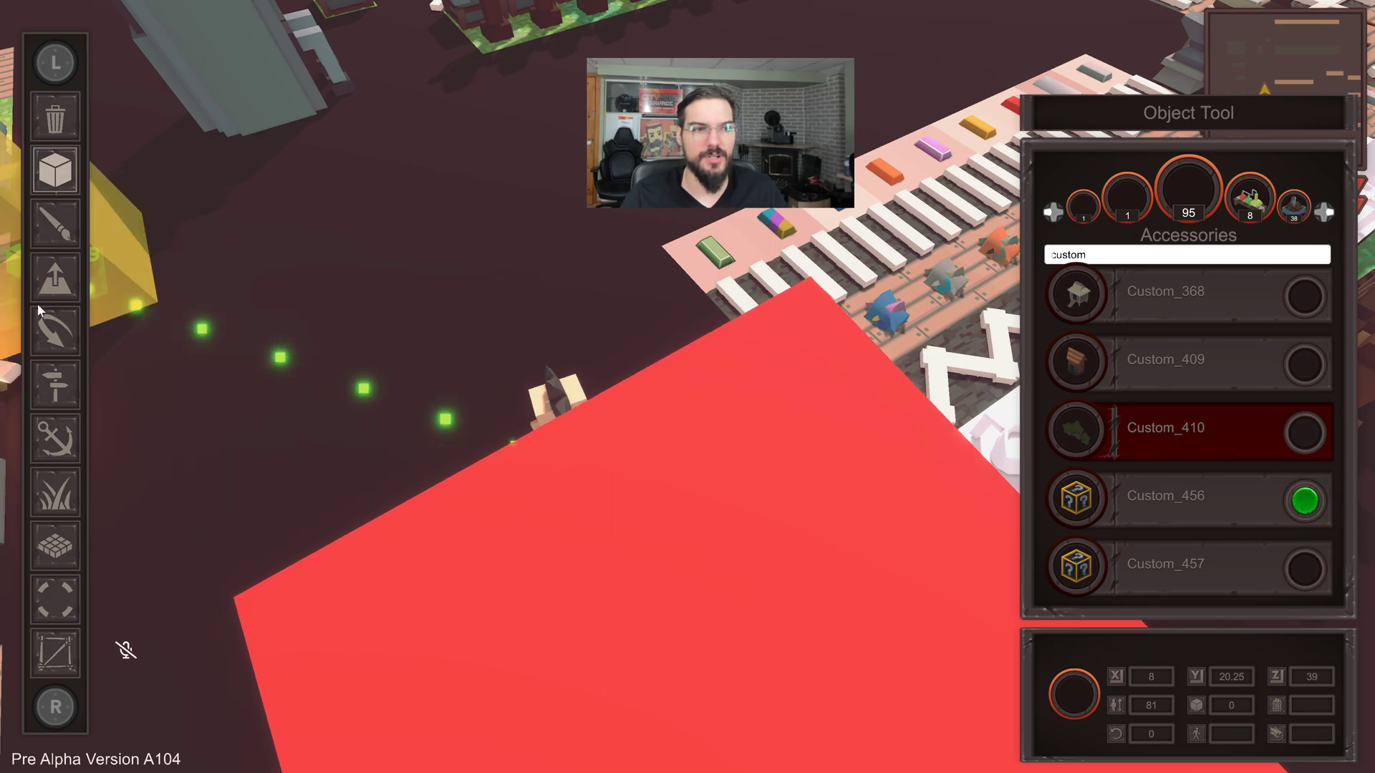
double_click(1074, 255)
type("yt")
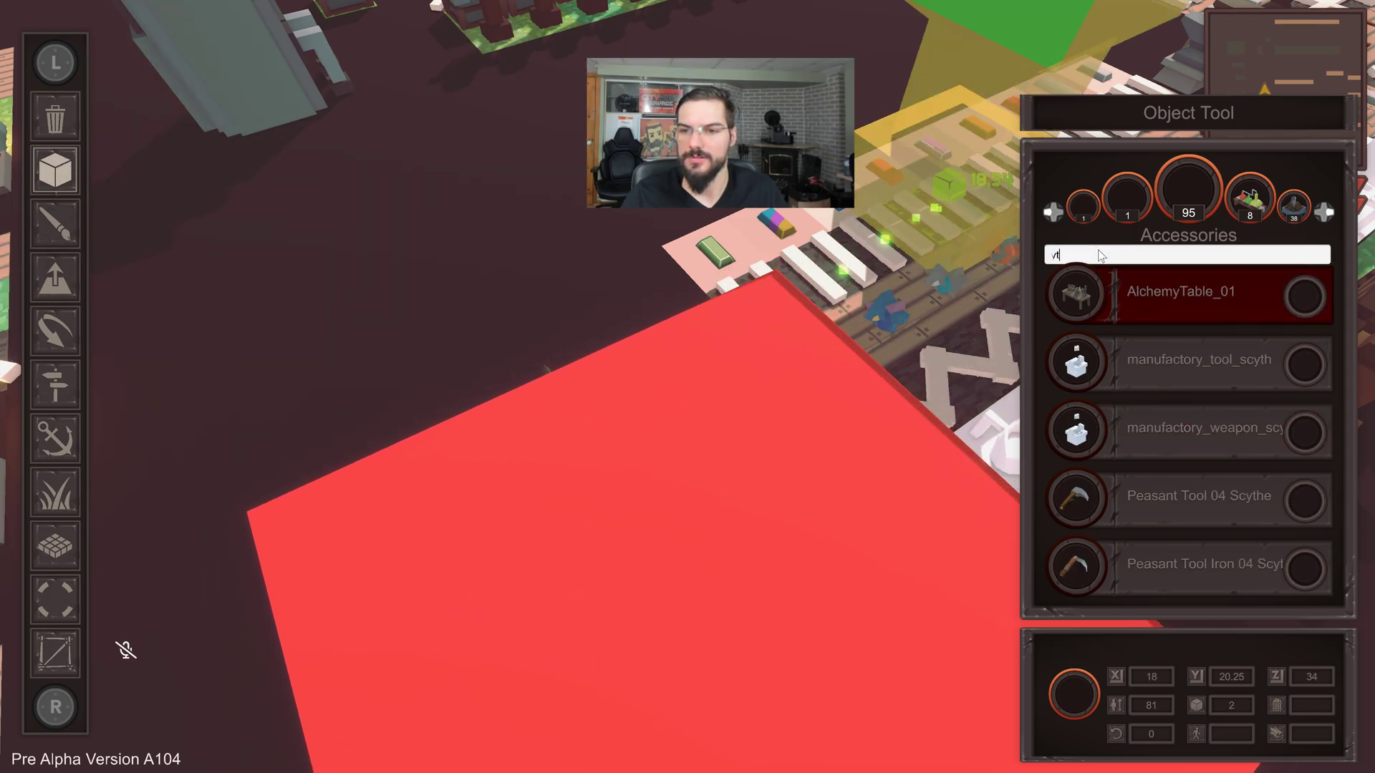
key("BackSpace")
key("BackSpace")
type("tree")
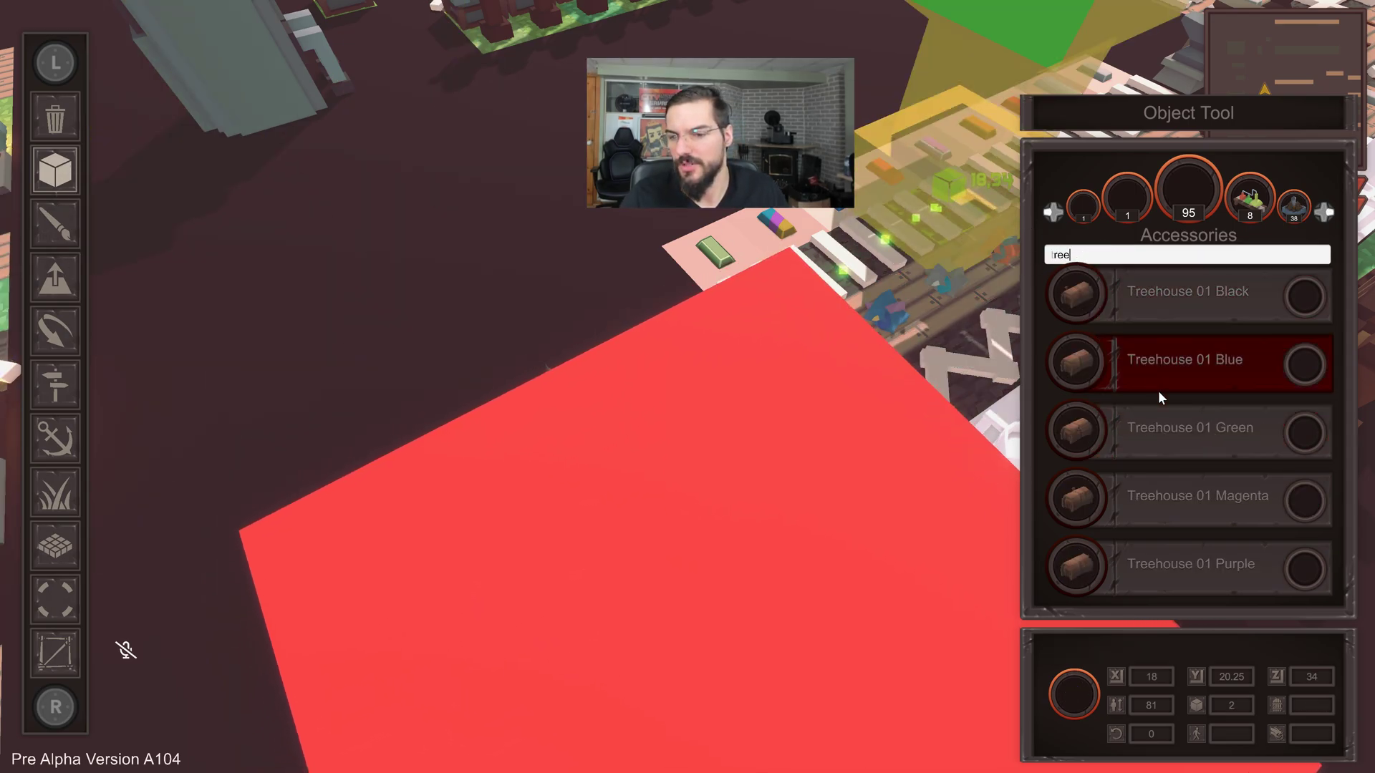
Choose Env_Tree_011 from the filtered tree objects.
scroll(1174, 391, "down", 2)
scroll(1182, 392, "down", 10)
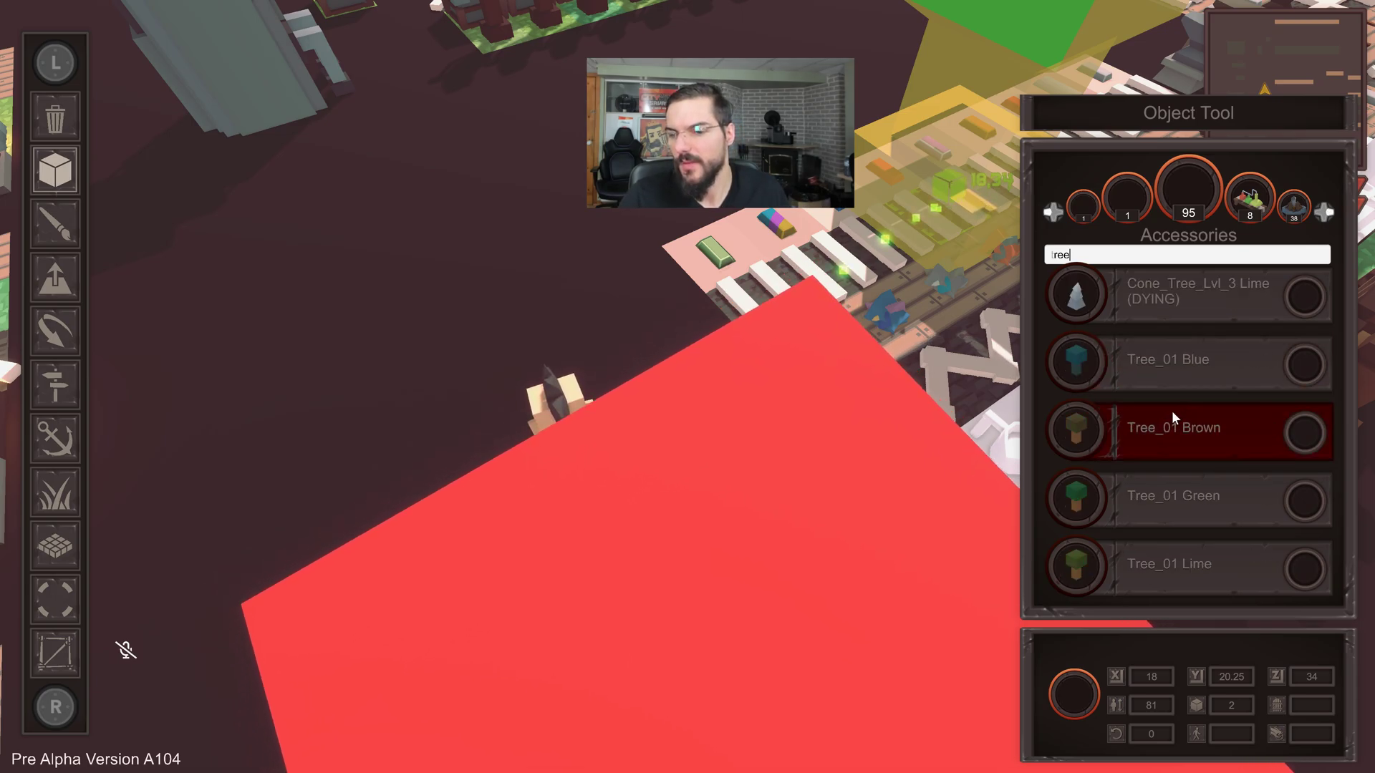
scroll(1178, 447, "down", 10)
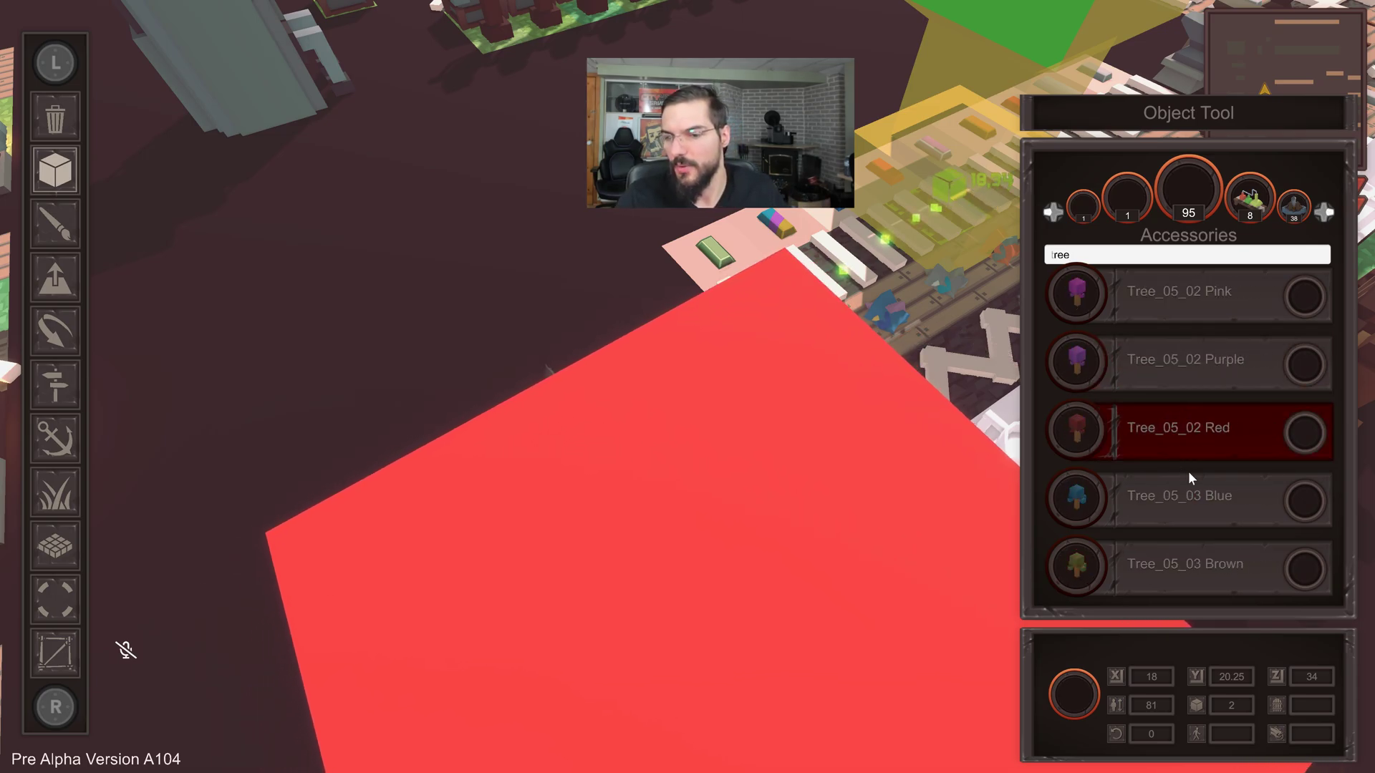
scroll(1203, 430, "down", 5)
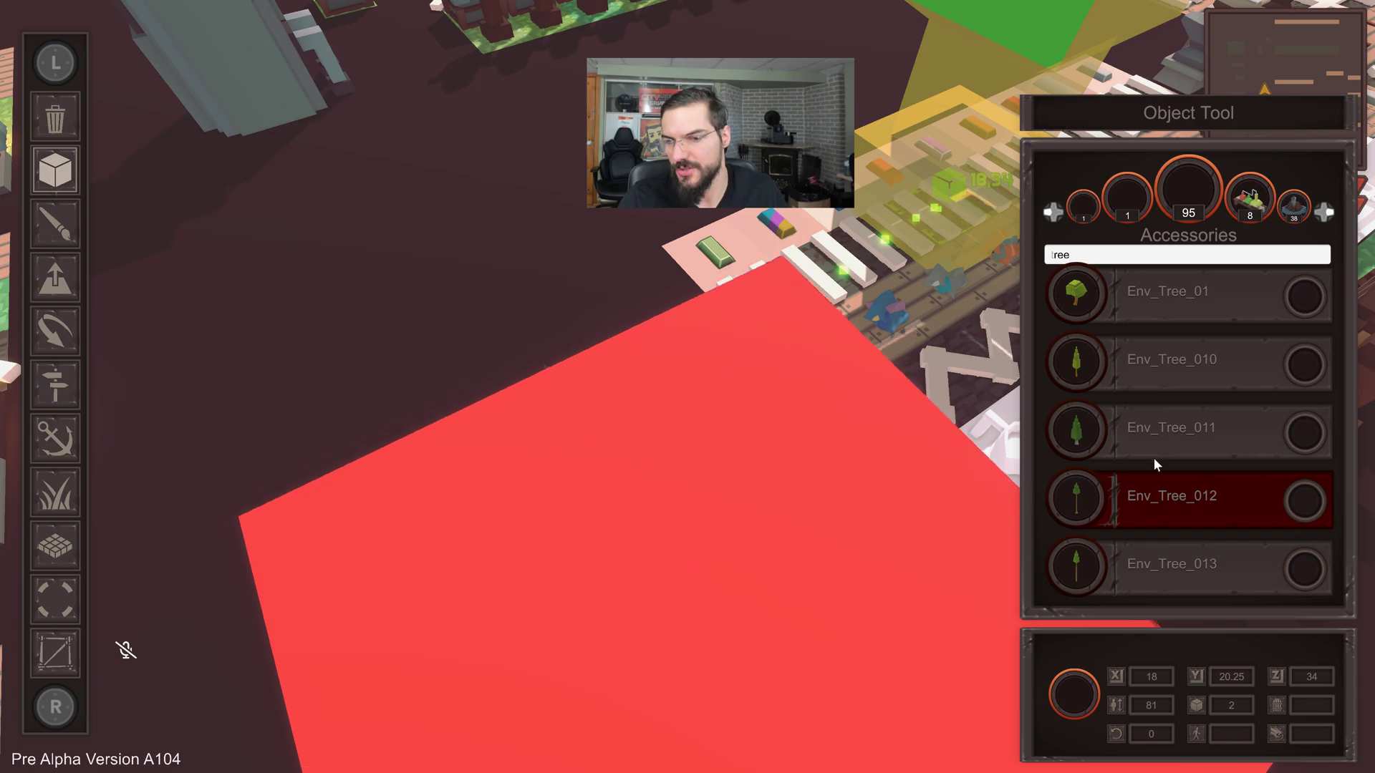
left_click(1120, 428)
Browse the filtered tree accessories, choose Blue Tree 10 and place one on the open ground near the grey building.
key("w")
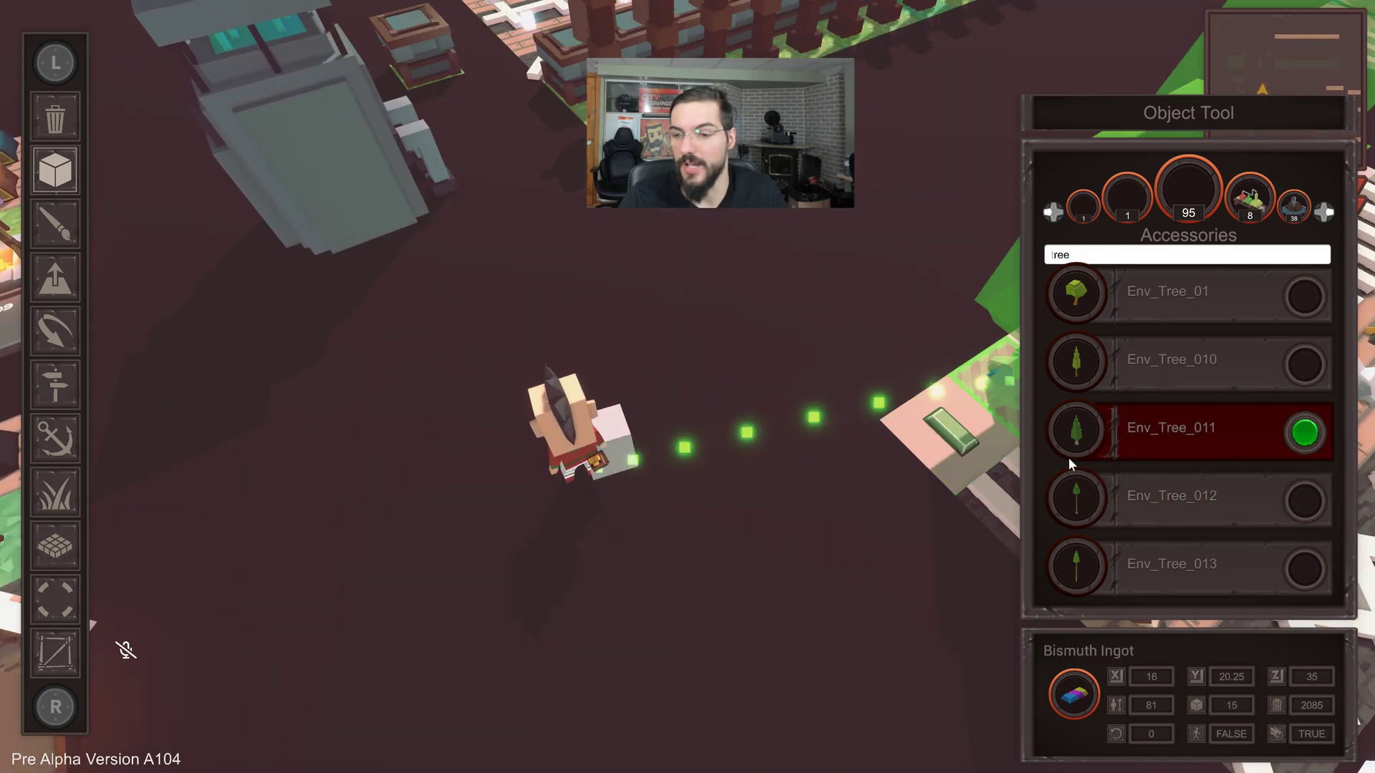
scroll(1179, 436, "down", 5)
scroll(1178, 435, "down", 10)
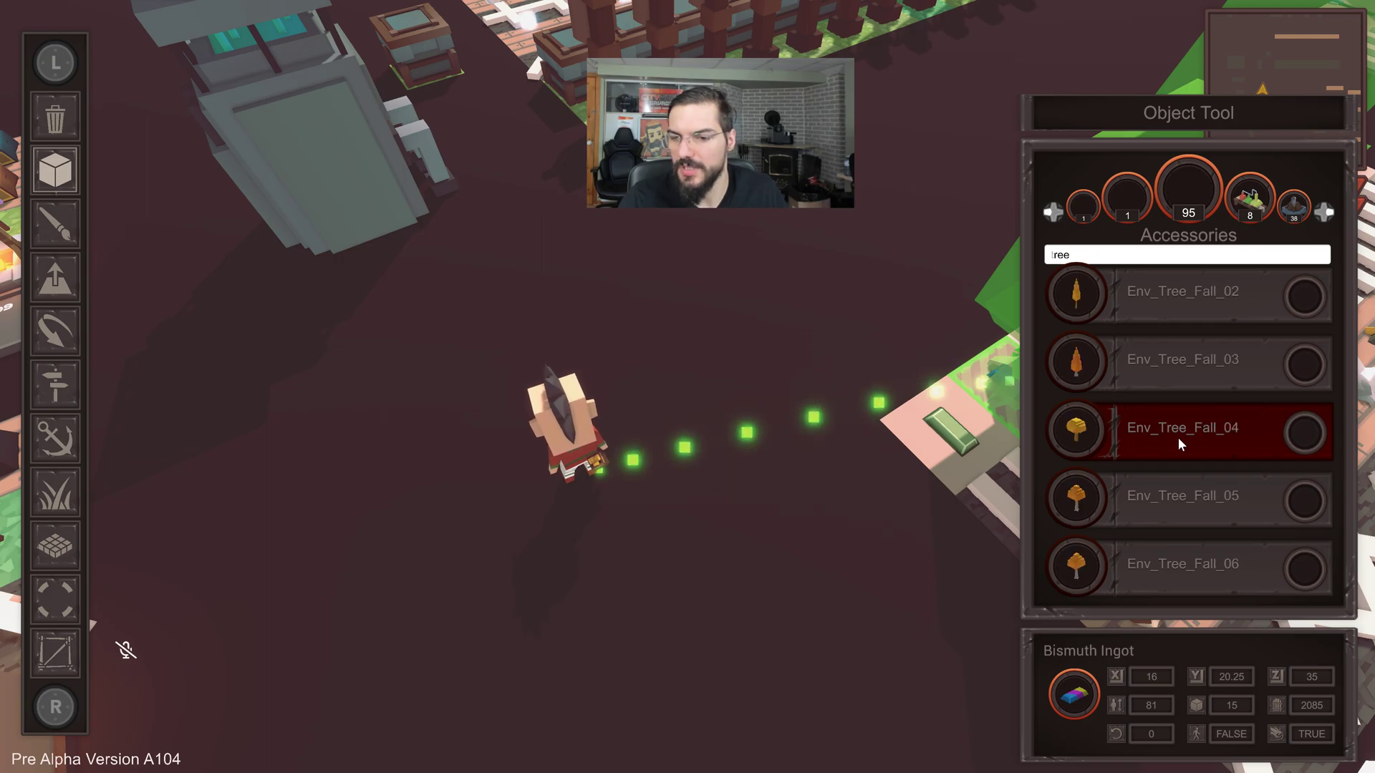
scroll(1177, 437, "down", 10)
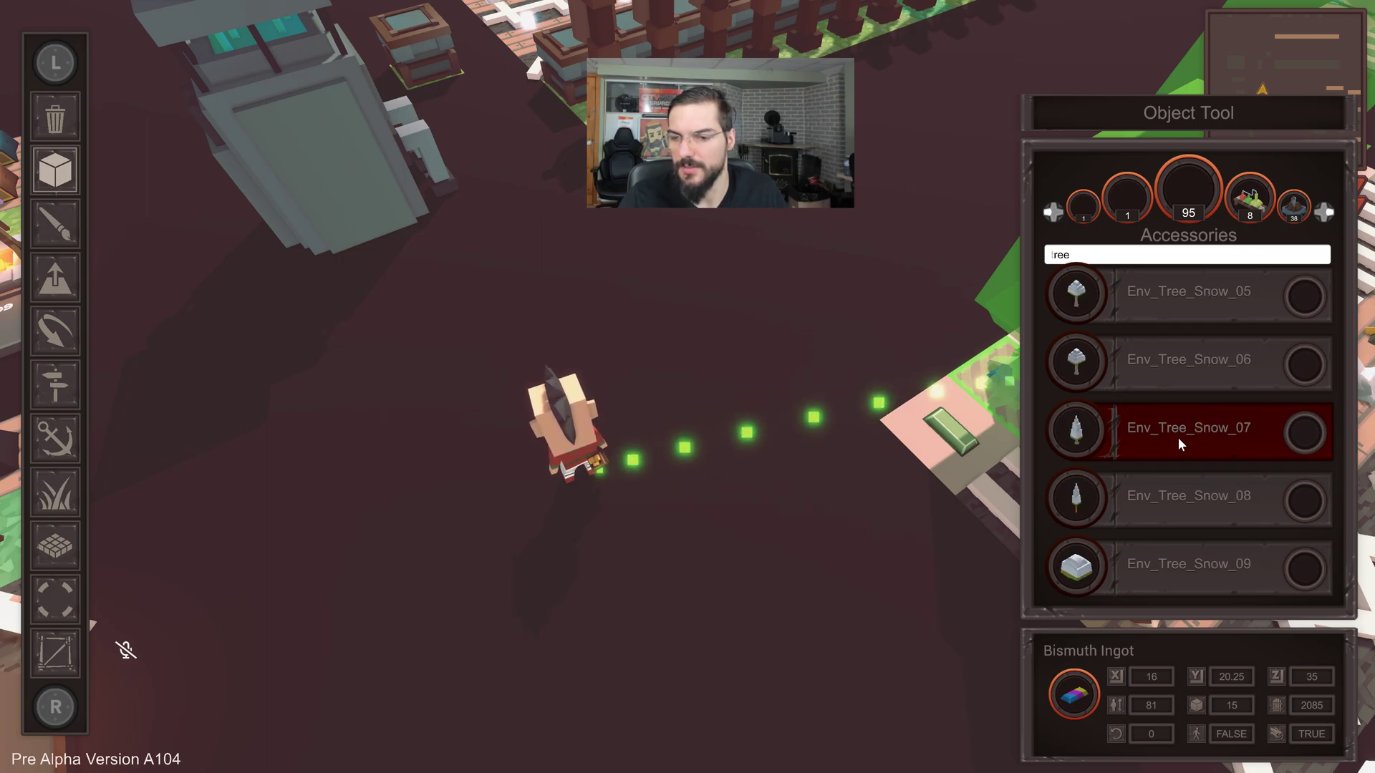
scroll(1178, 439, "down", 10)
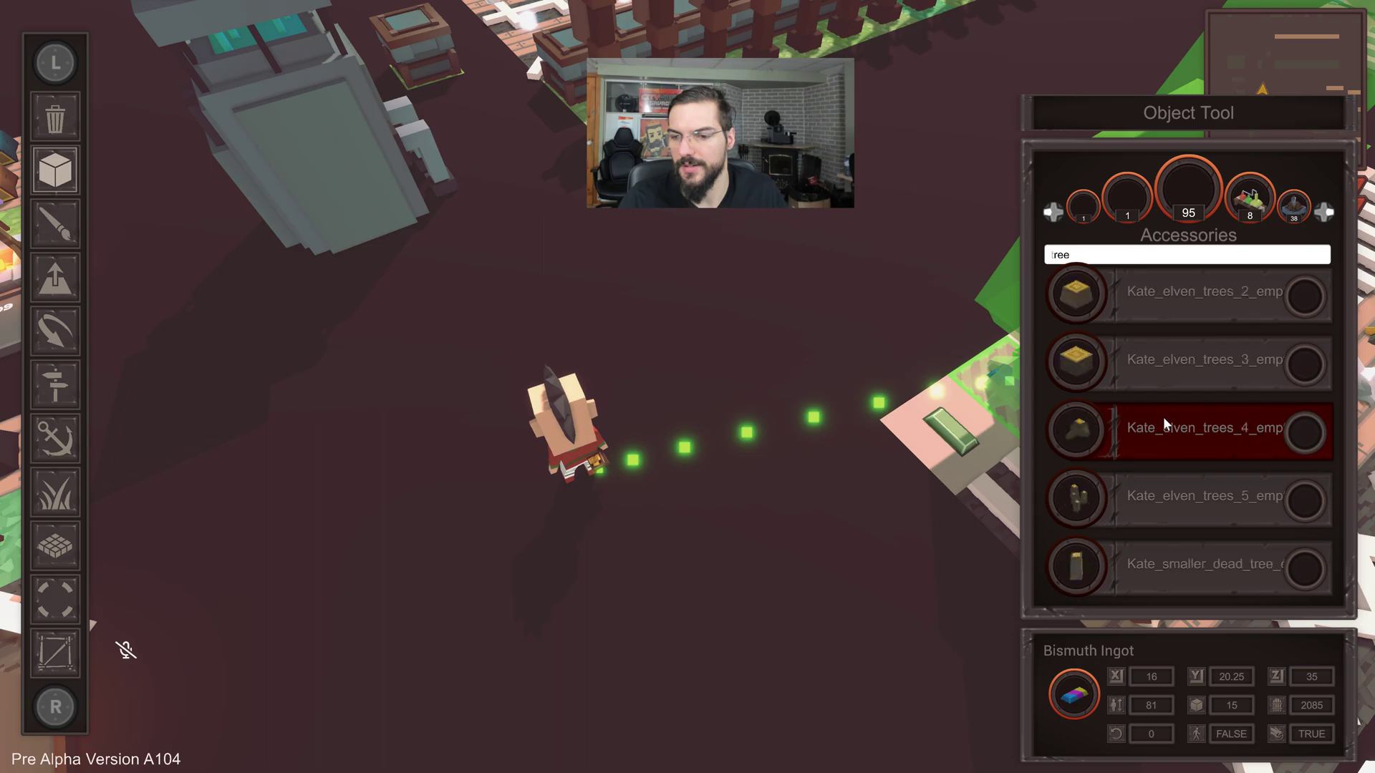
scroll(1160, 431, "down", 10)
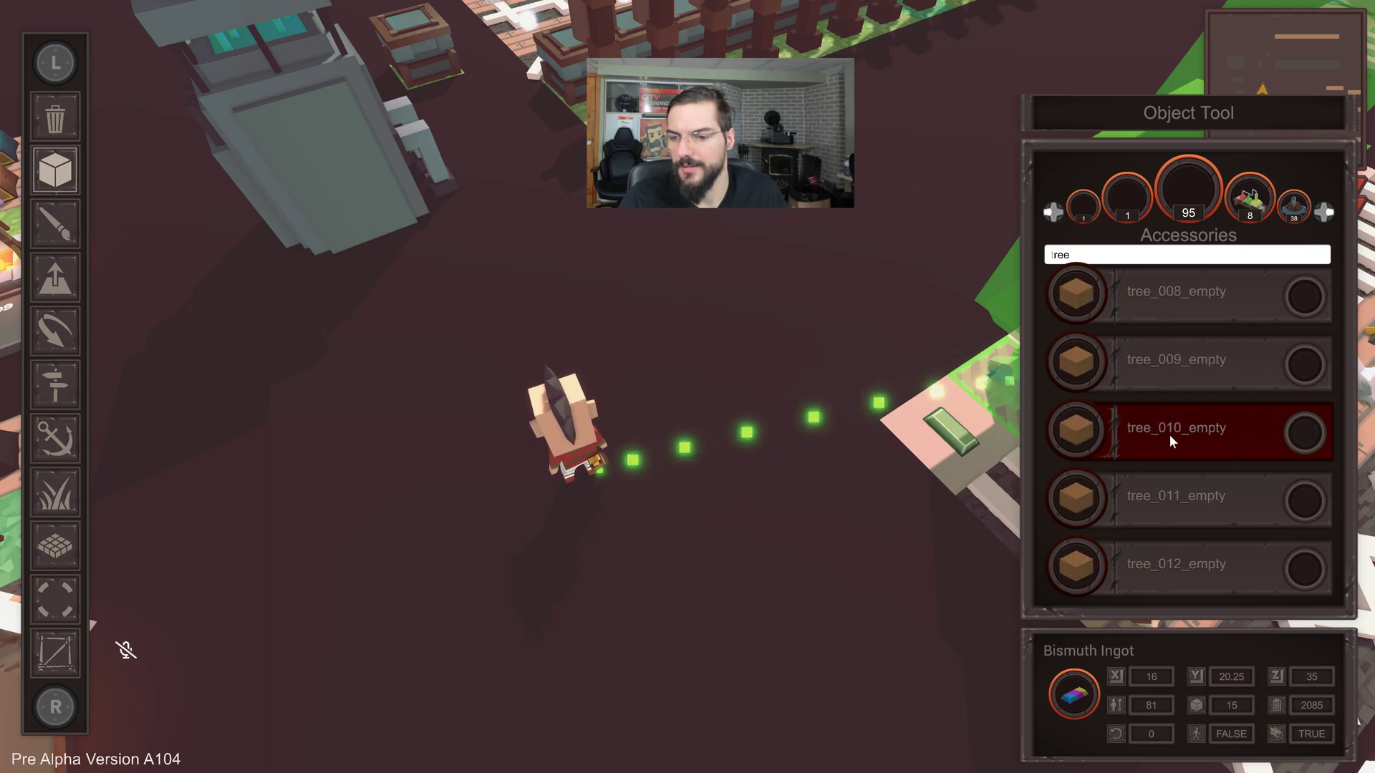
scroll(1168, 441, "down", 5)
scroll(1169, 441, "up", 2)
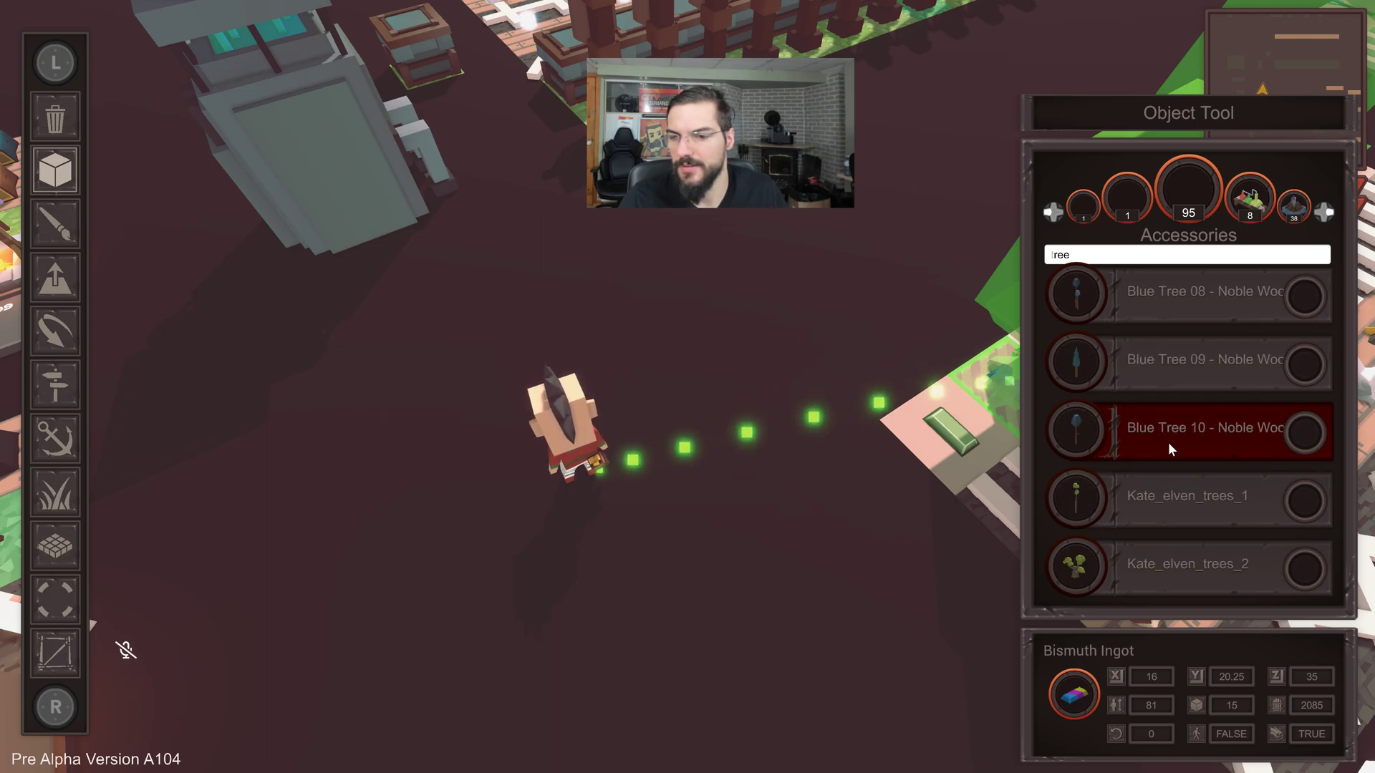
left_click(1167, 441)
left_click(346, 363)
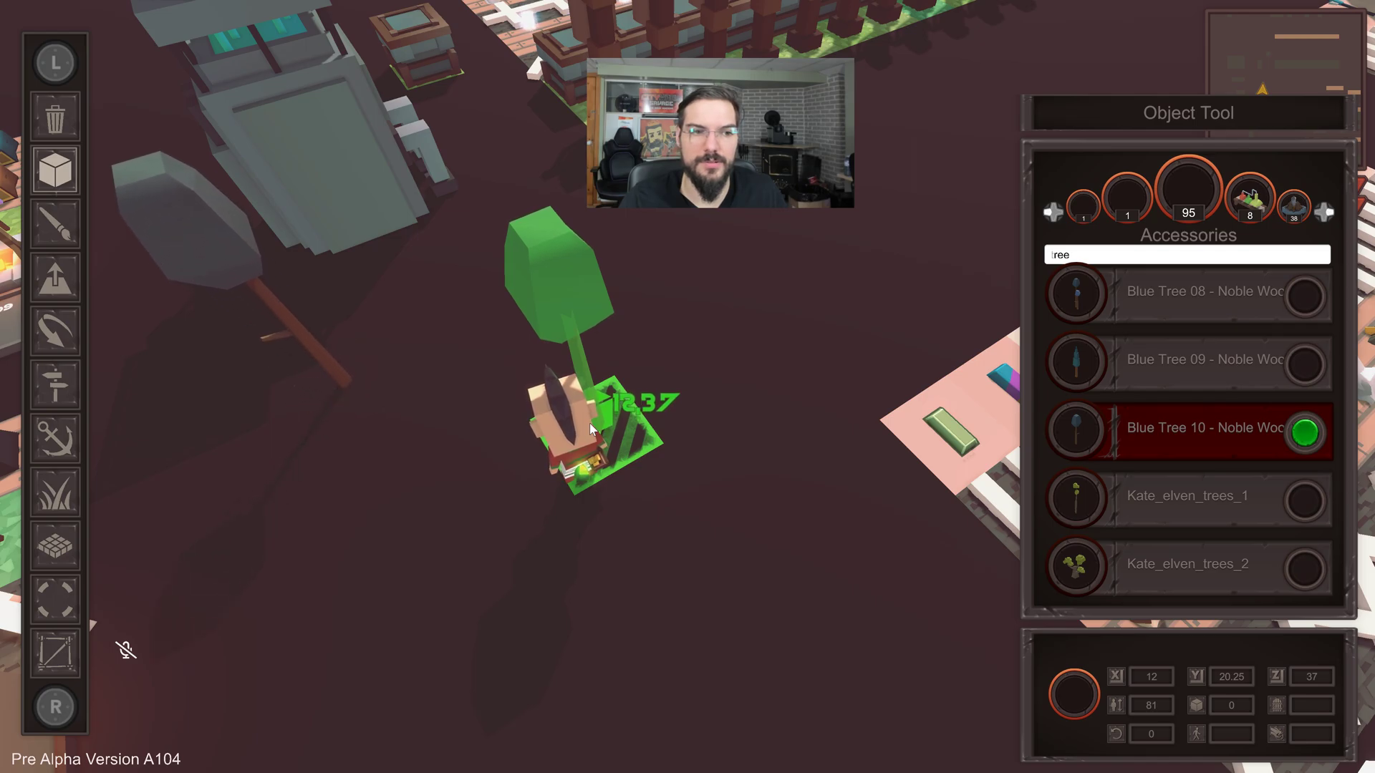
Choose Blue Tree 09 and place it beside the first blue tree.
middle_click_drag(530, 438, 591, 406)
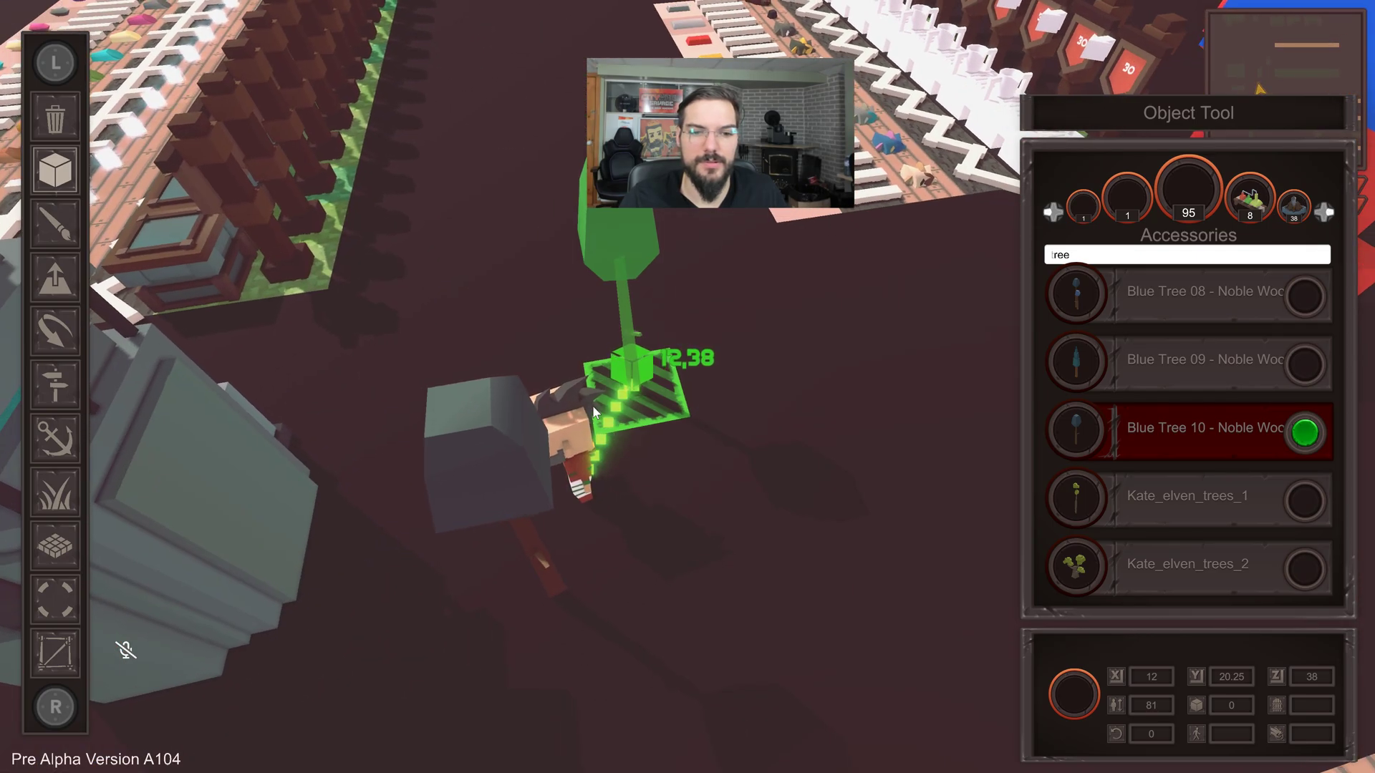
key("a")
key("s")
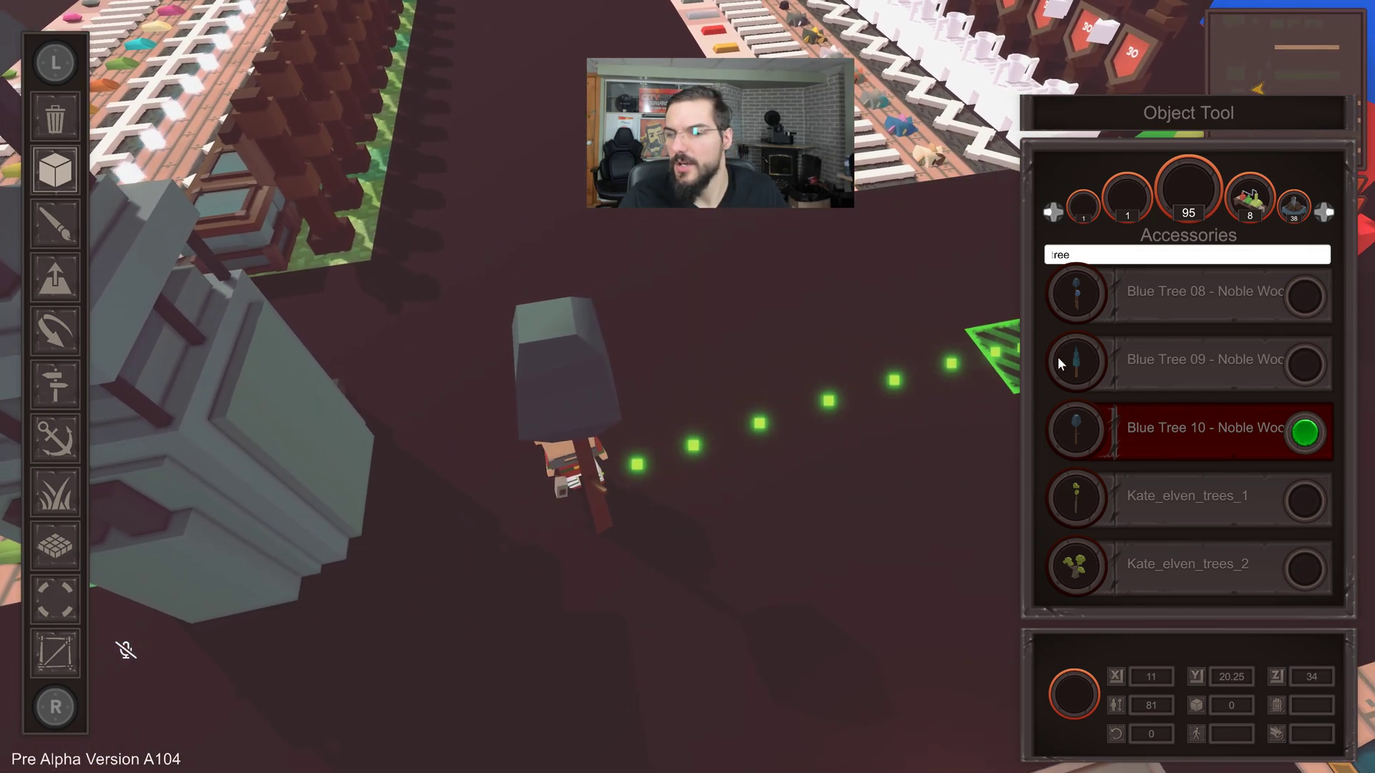
left_click(1074, 364)
left_click(671, 396)
Choose Kate_elven_trees_1 and place one next to the two blue trees.
key("d")
key("w")
scroll(815, 397, "down", 2)
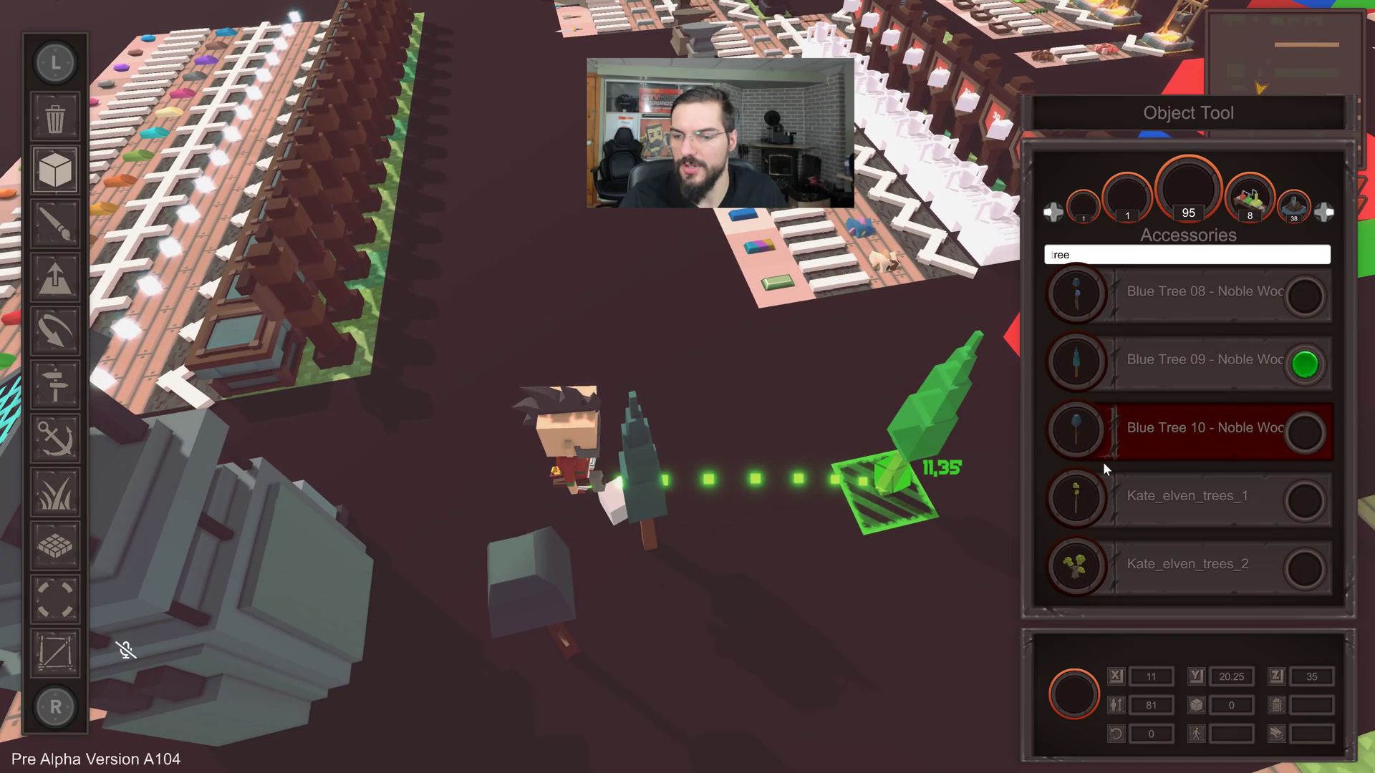
scroll(1129, 467, "down", 1)
left_click(1148, 448)
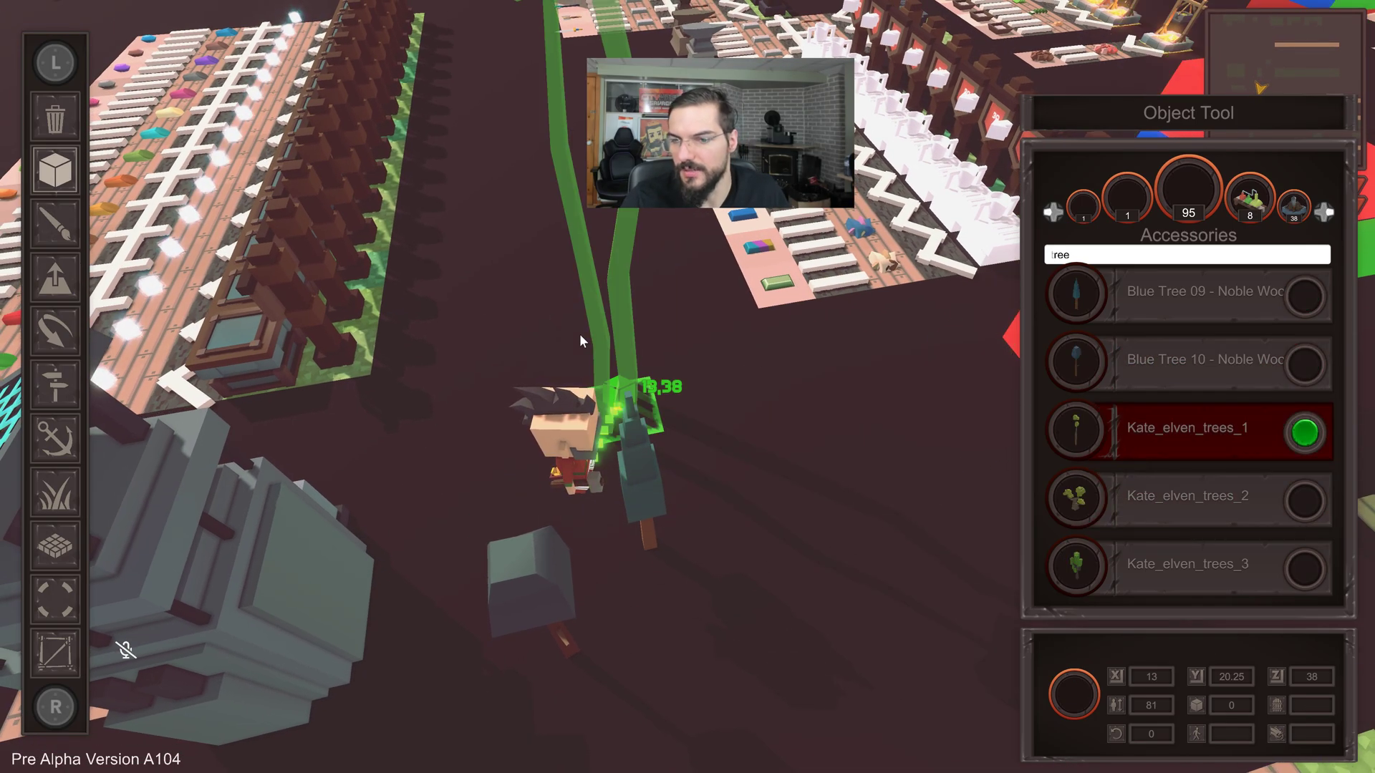
key("a")
scroll(788, 356, "down", 3)
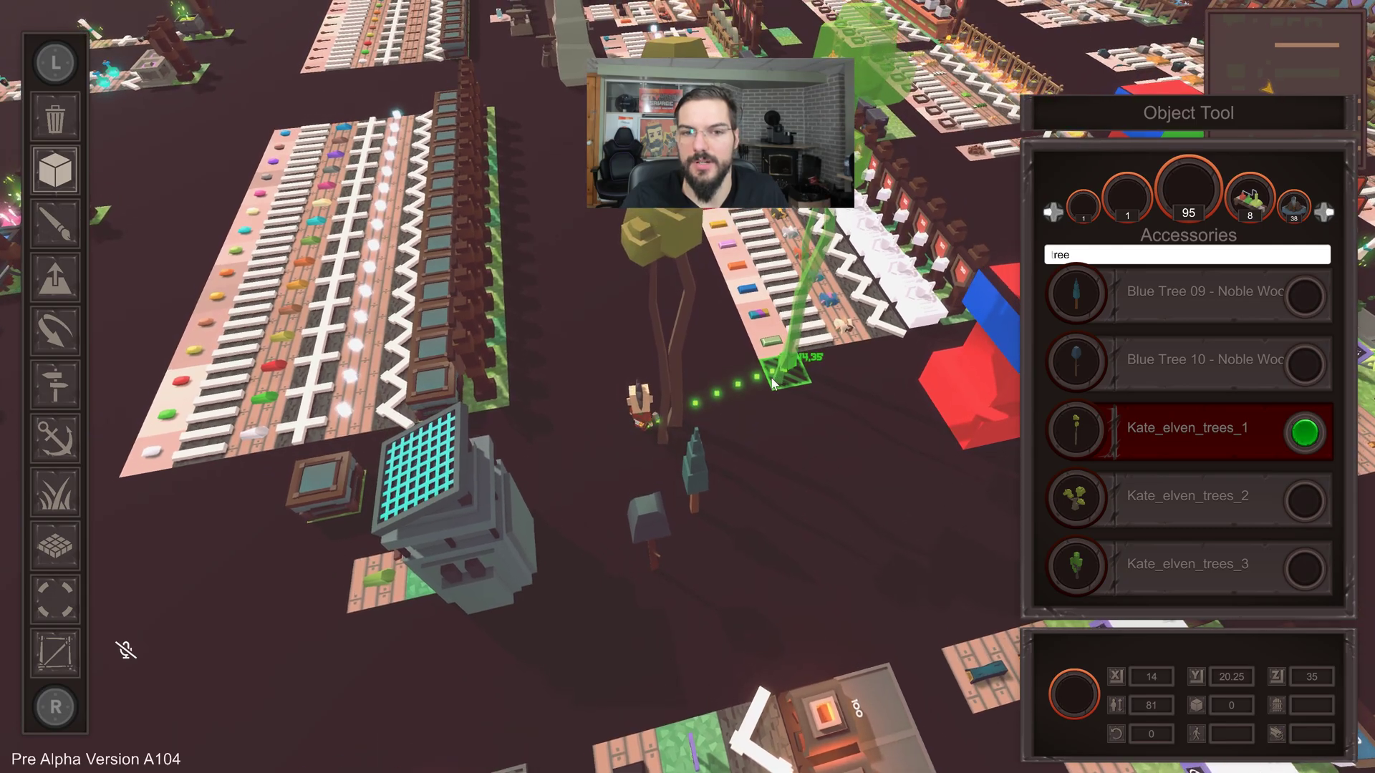
Leave the Object Tool and look up at the placed elven tree from close by to examine how its trunks and foliage move.
key("w")
key("d")
key("e")
key("e")
key("q")
right_click(768, 457)
right_click(816, 453)
key("Escape")
scroll(772, 402, "up", 8)
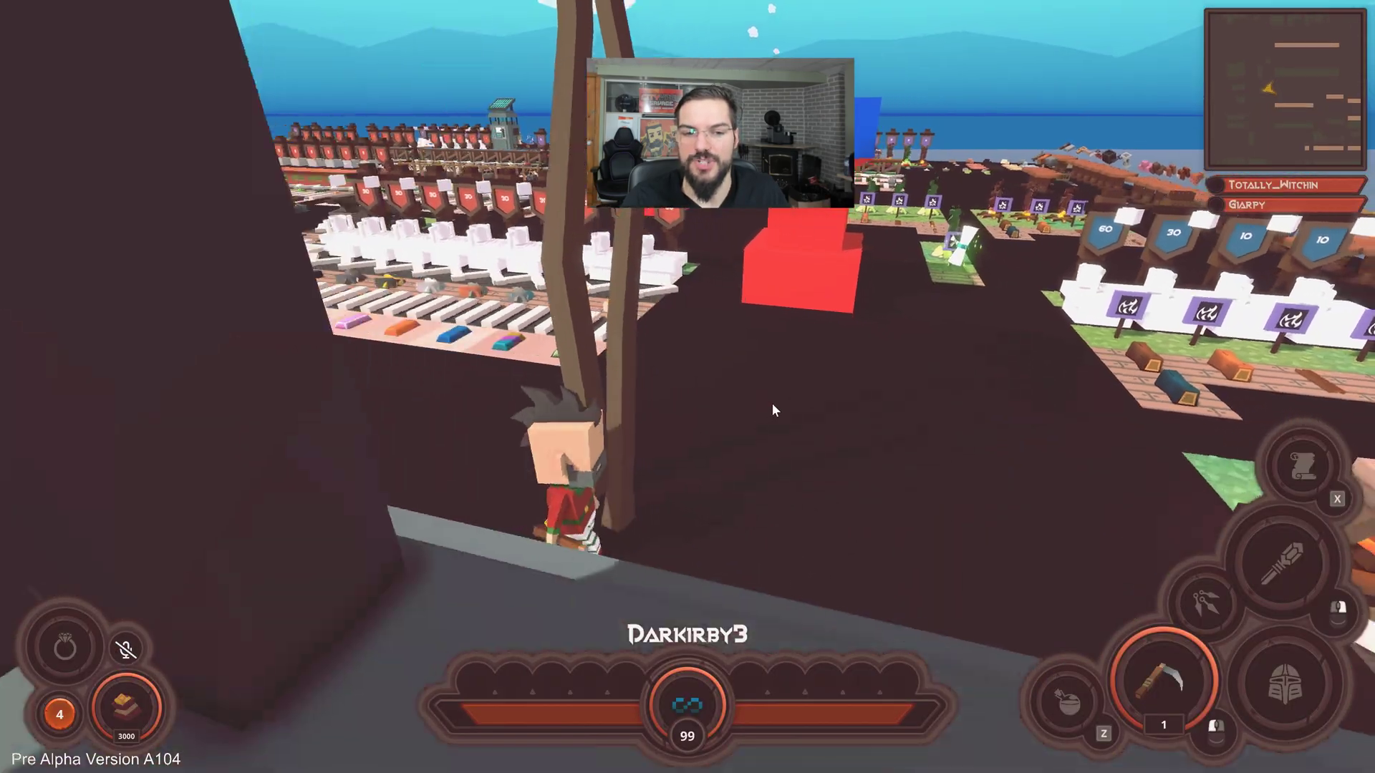
key("q")
middle_click_drag(733, 381, 732, 372)
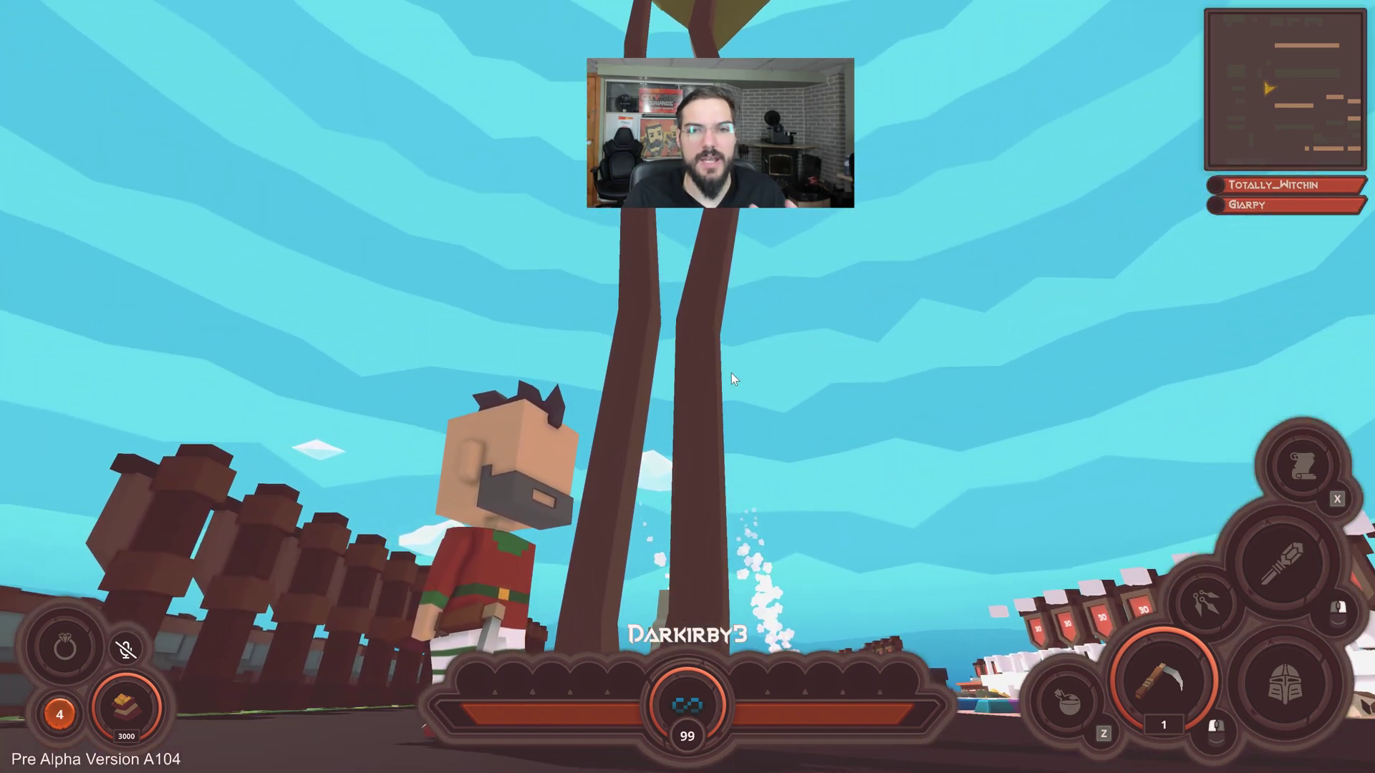
middle_click_drag(732, 379, 770, 427)
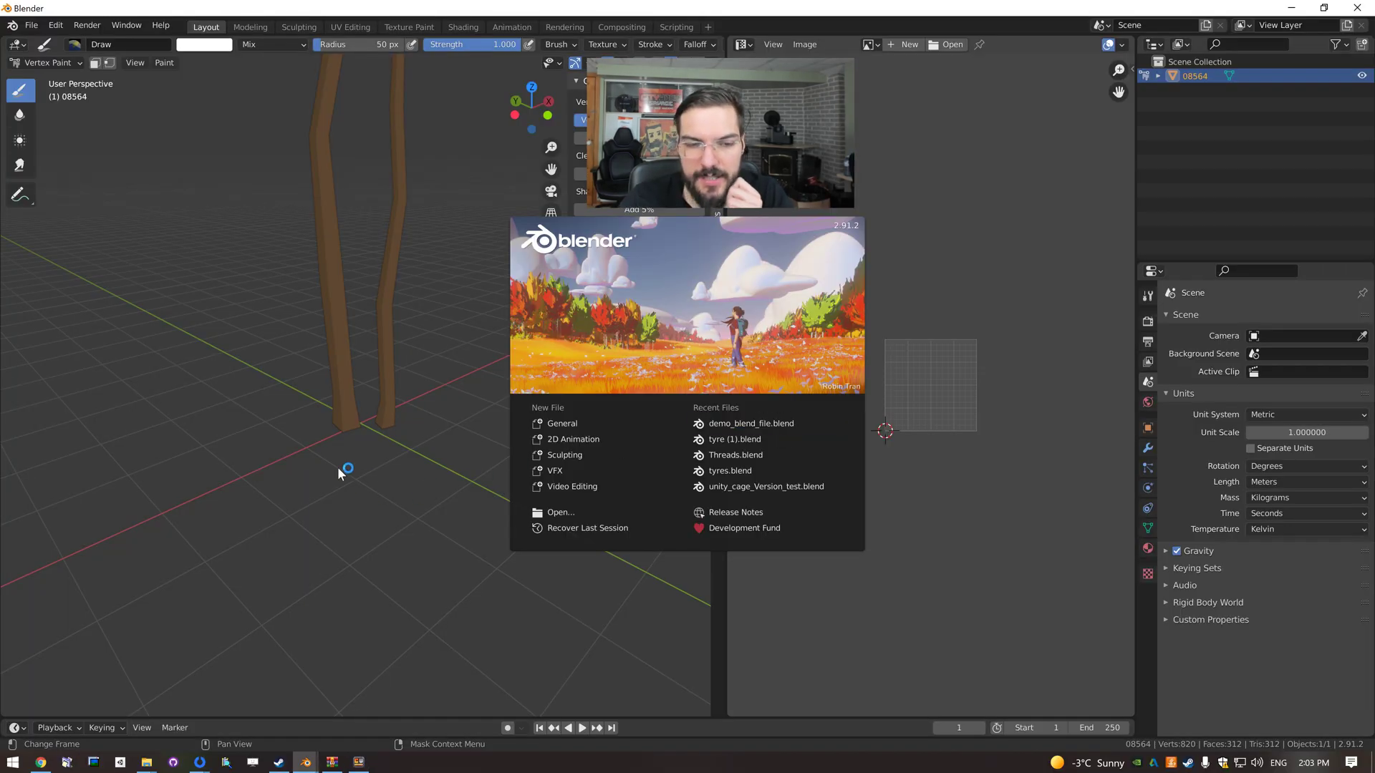
Switch to Blender, put tree 08564 in Edit Mode with everything selected, and enable UV sync selection to inspect its UVs.
left_click(421, 324)
scroll(410, 337, "down", 2)
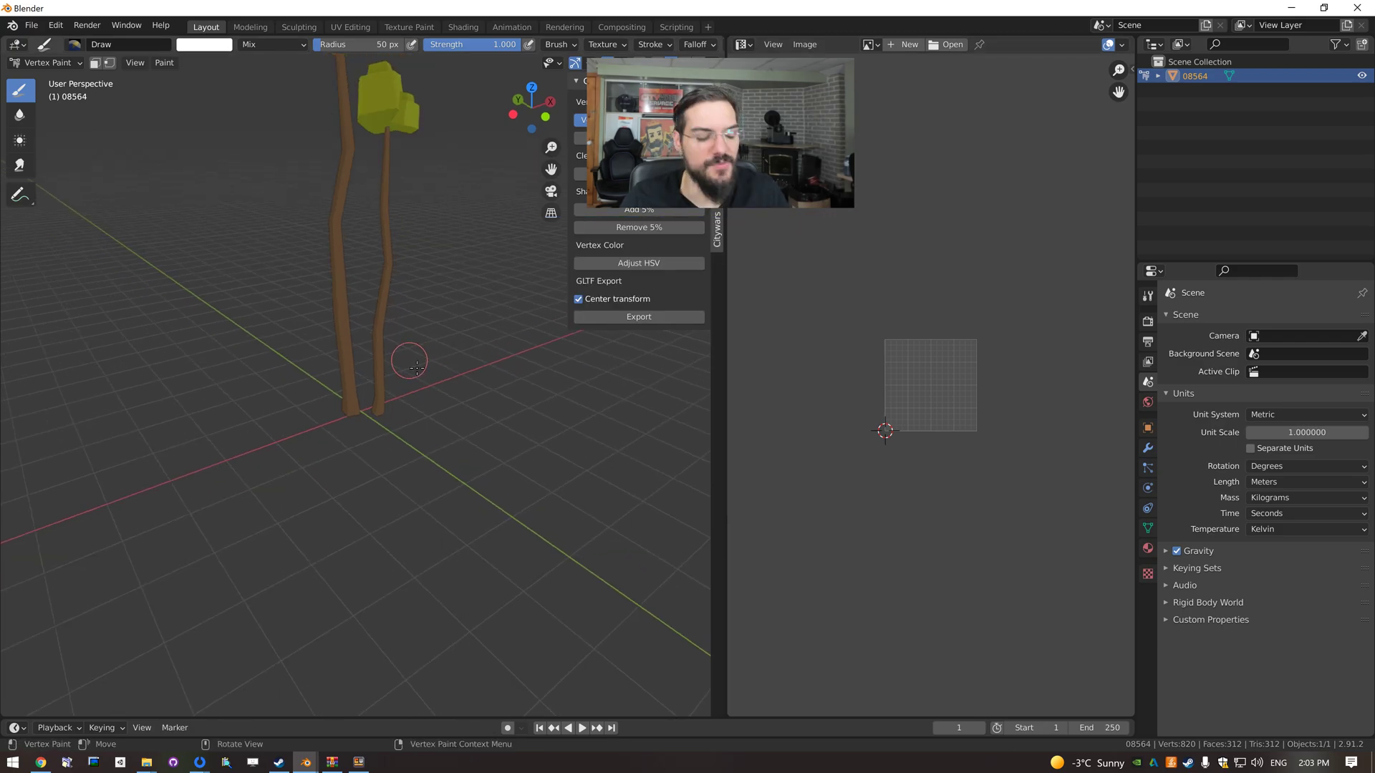
key("Tab")
left_click(416, 367)
key("a")
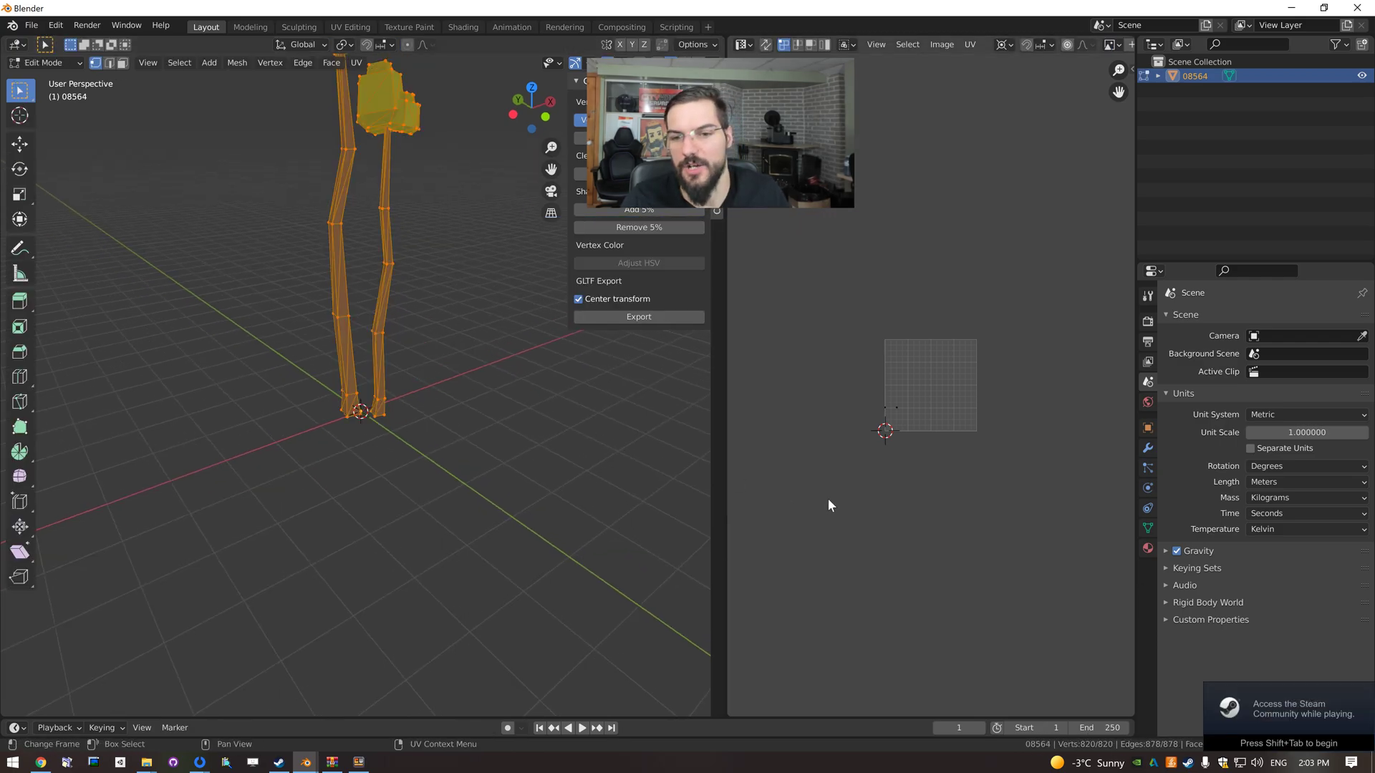
scroll(841, 494, "up", 6)
scroll(866, 474, "up", 3)
middle_click_drag(857, 536, 1023, 395)
middle_click_drag(853, 476, 957, 426)
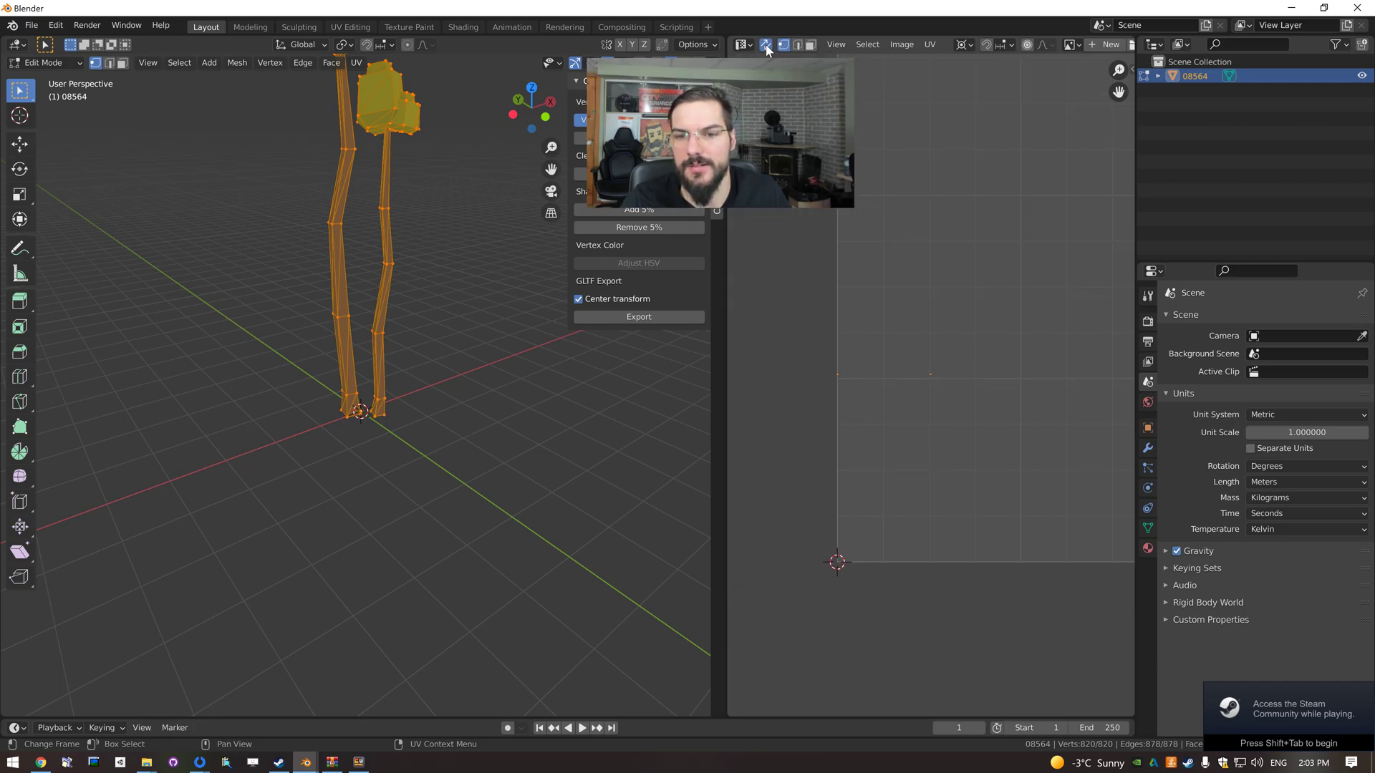
scroll(847, 427, "up", 3)
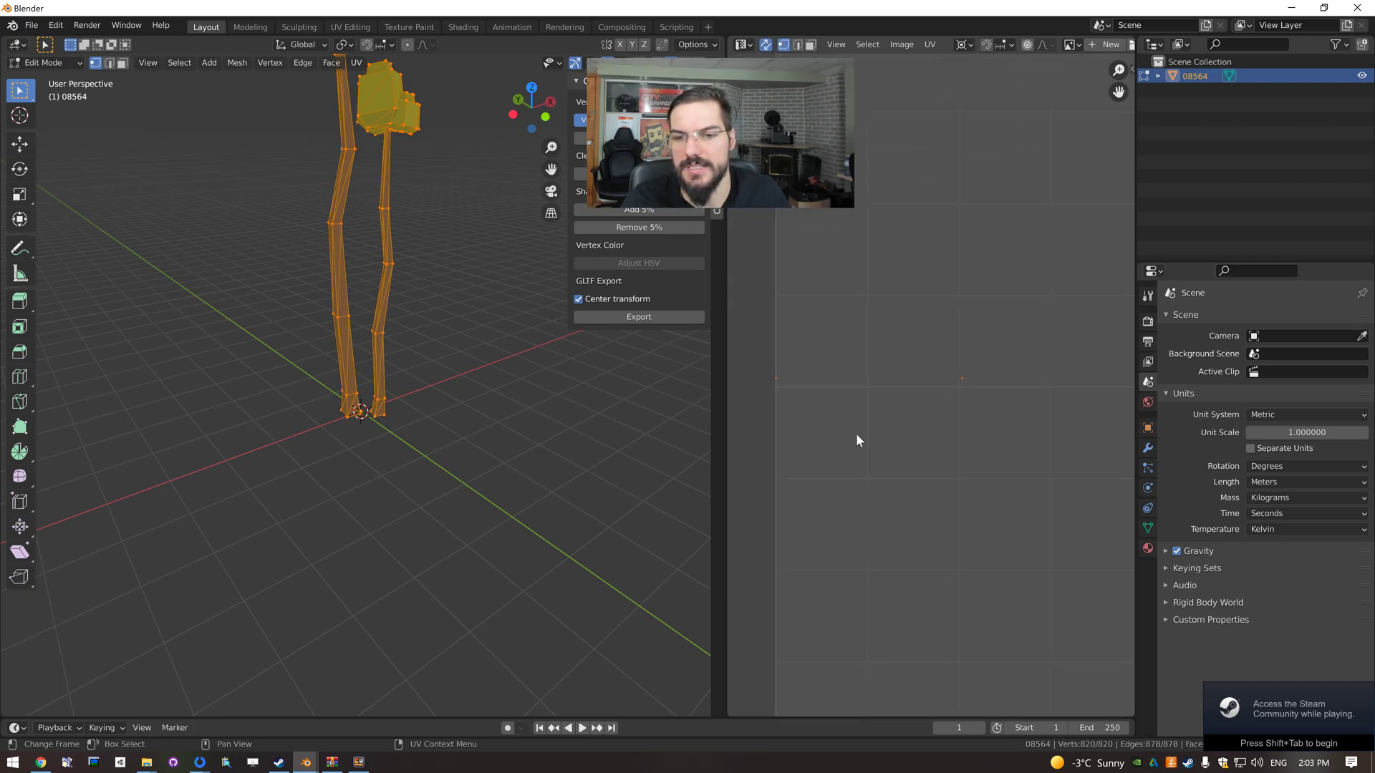
Hide the viewport sidebar, select the whole tree mesh, merge its vertices by distance and clear the selection.
scroll(406, 220, "down", 2)
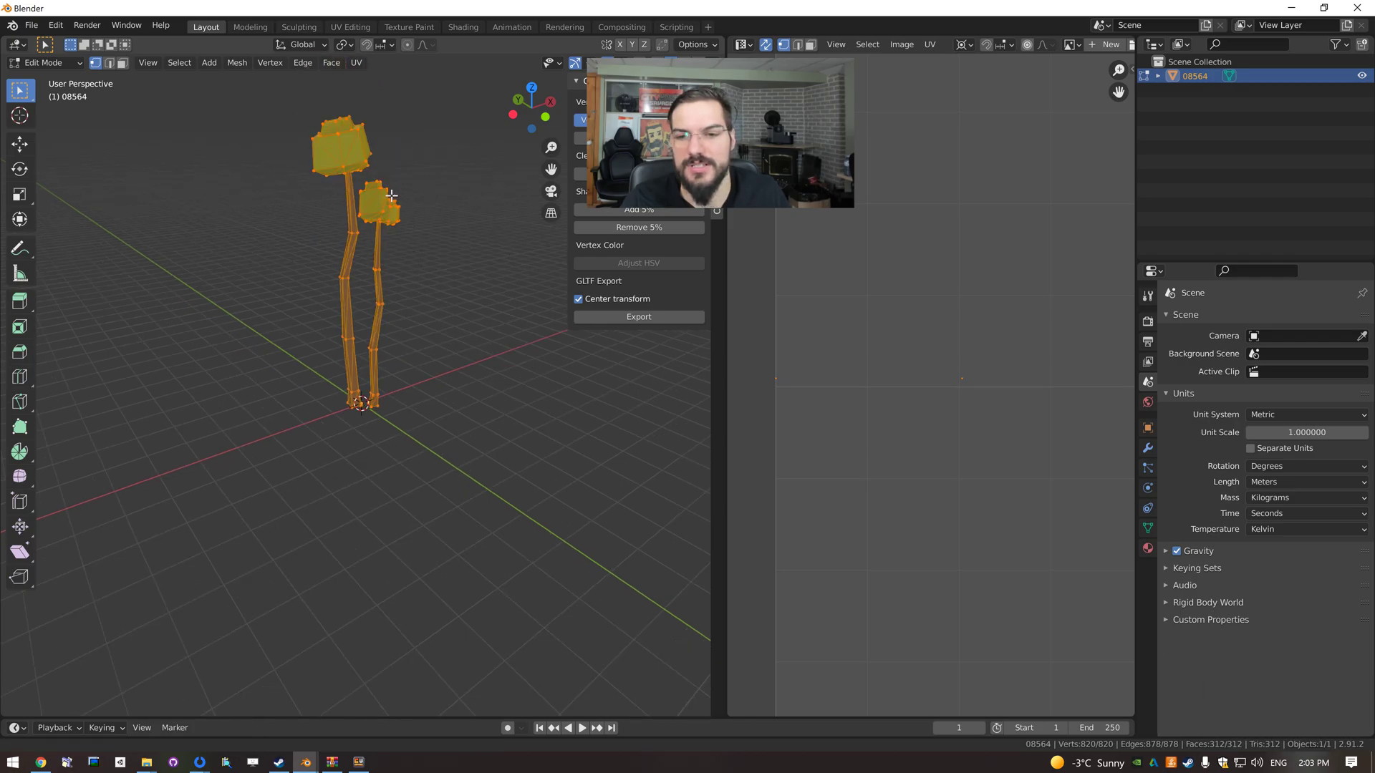
middle_click_drag(367, 175, 359, 264, "shift")
key("alt+a")
key("n")
left_click_drag(279, 200, 343, 254)
key("a")
key("a")
scroll(343, 256, "up", 3)
scroll(342, 259, "down", 3)
key("a")
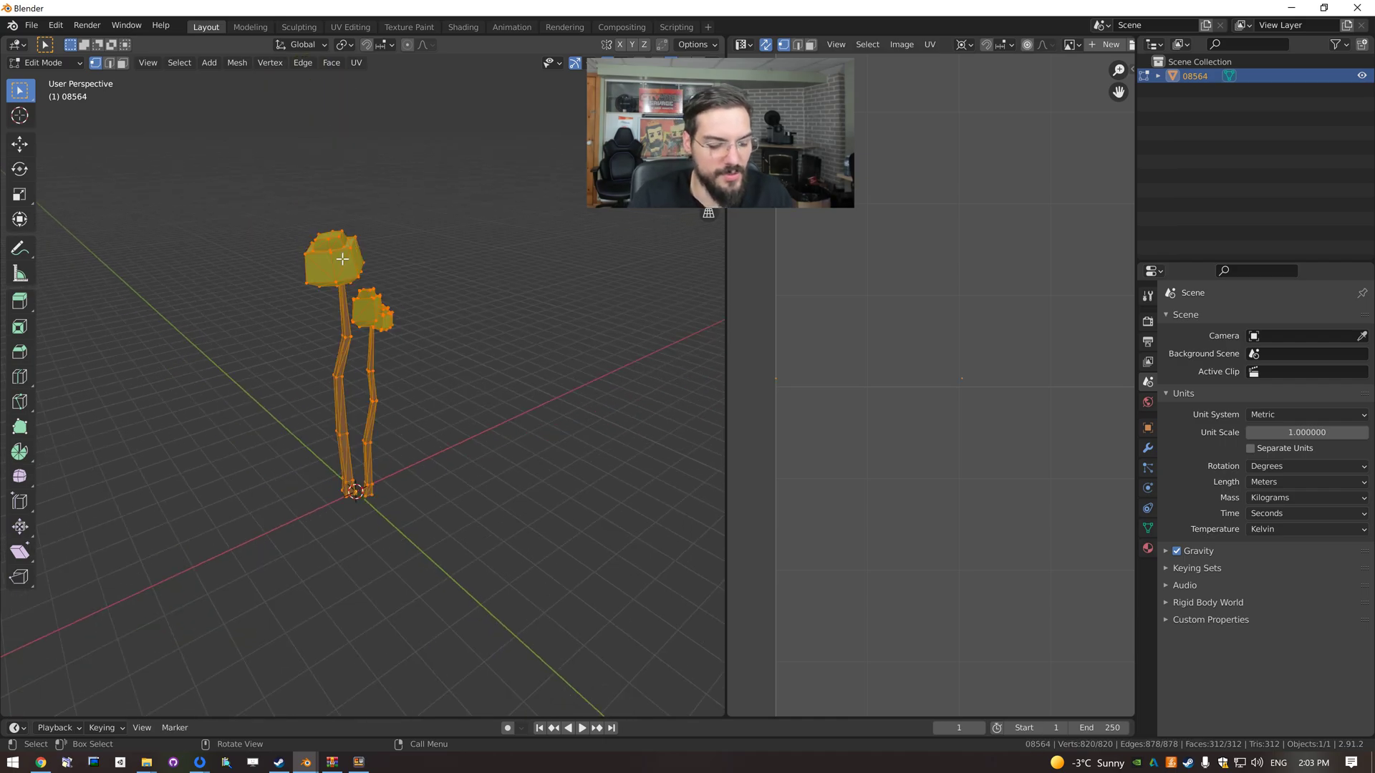
key("m")
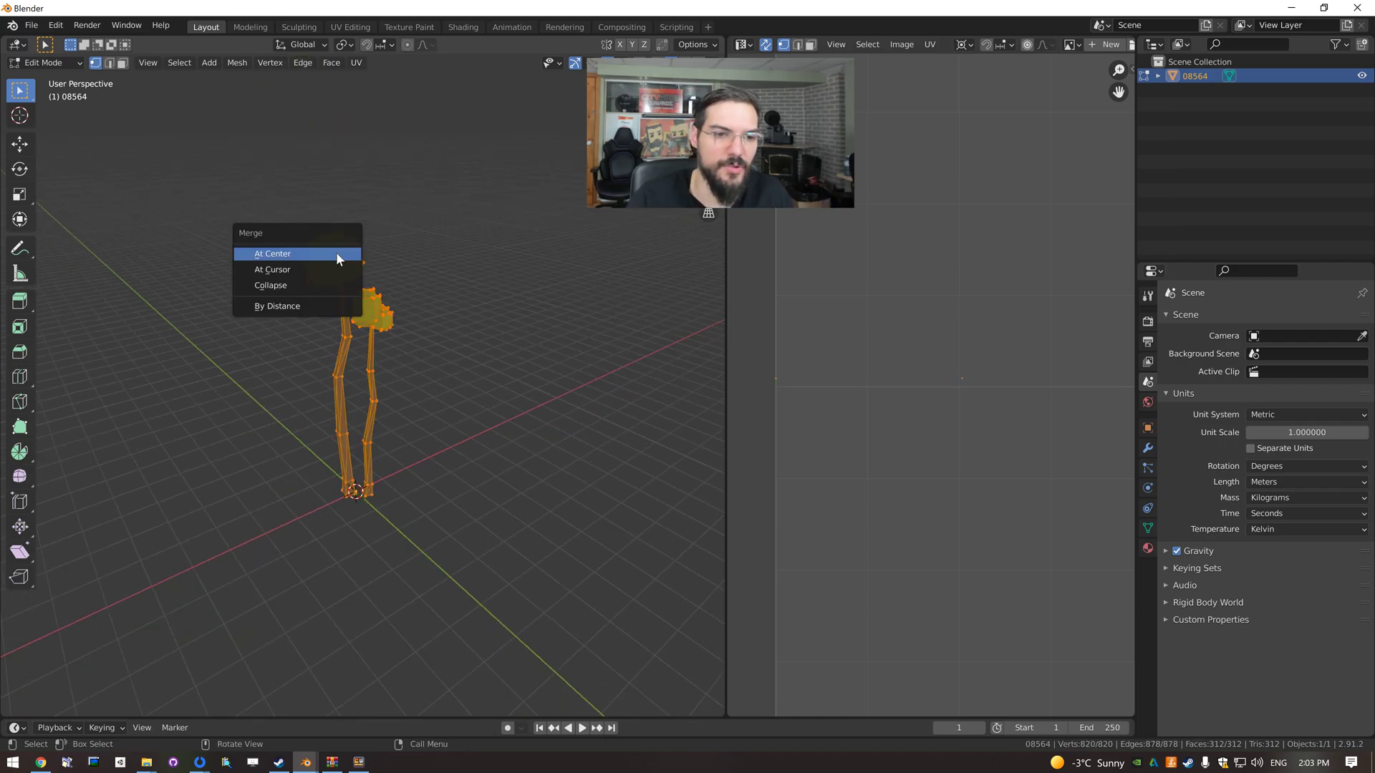
left_click(322, 306)
key("a")
key("a")
Select the large foliage and the taller trunk in turn as linked parts to compare where their UVs sit.
scroll(322, 287, "up", 5)
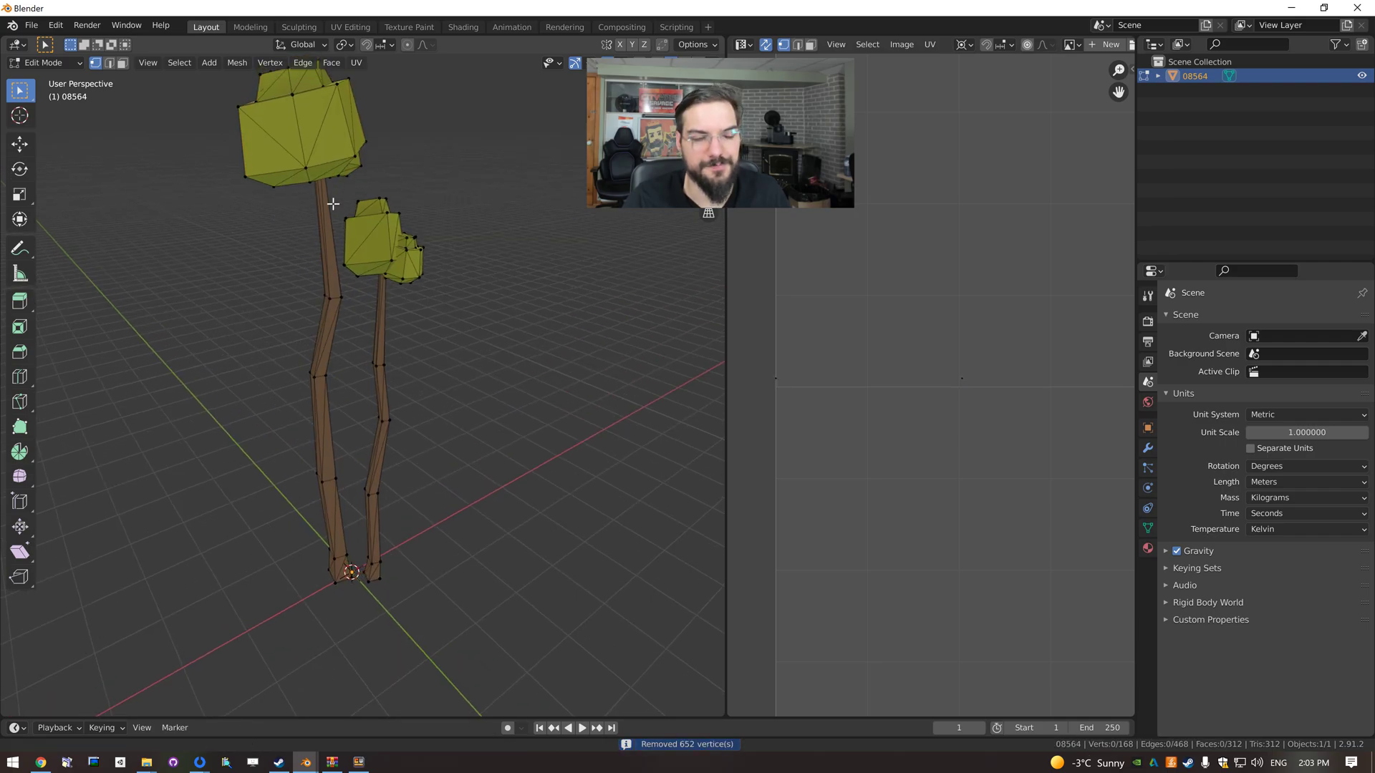
middle_click_drag(331, 184, 319, 222)
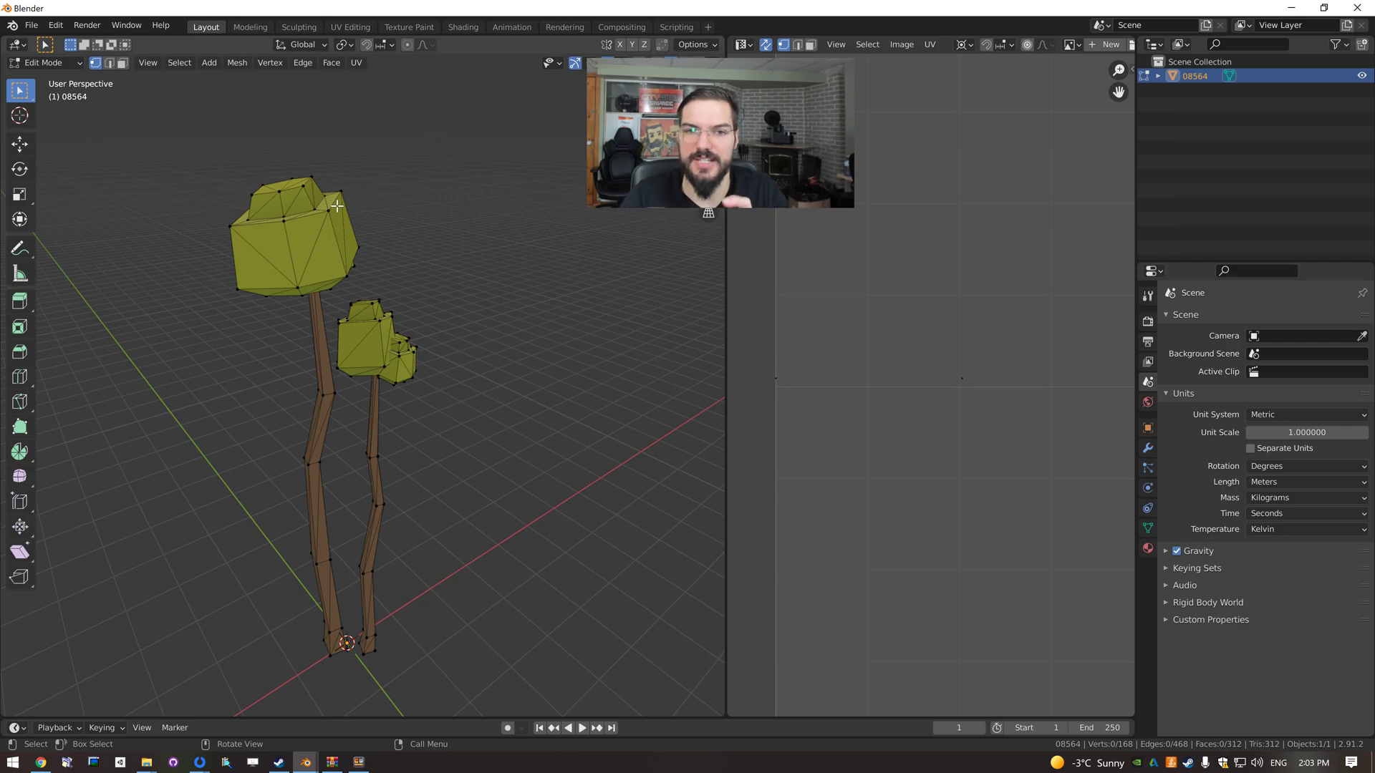
key("l")
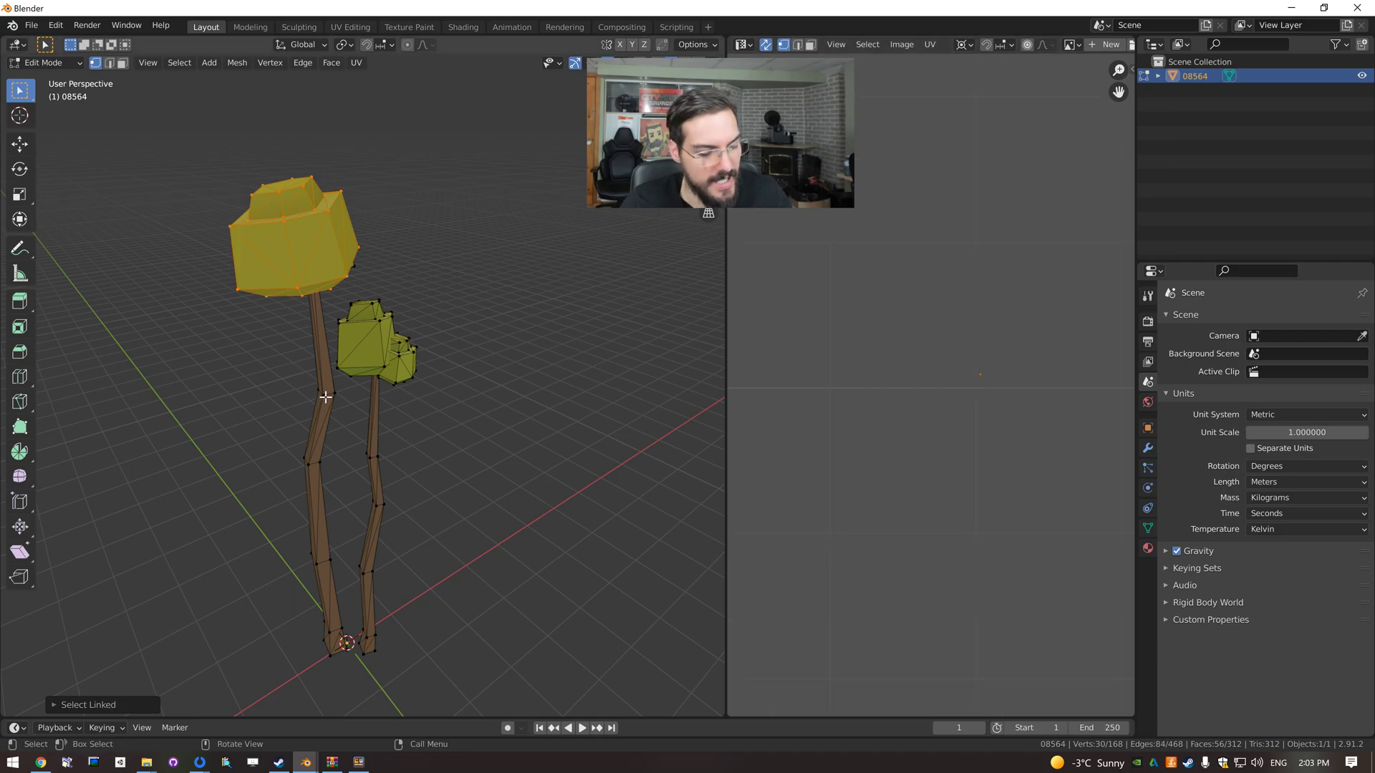
key("alt+a")
key("l")
middle_click_drag(783, 466, 892, 440)
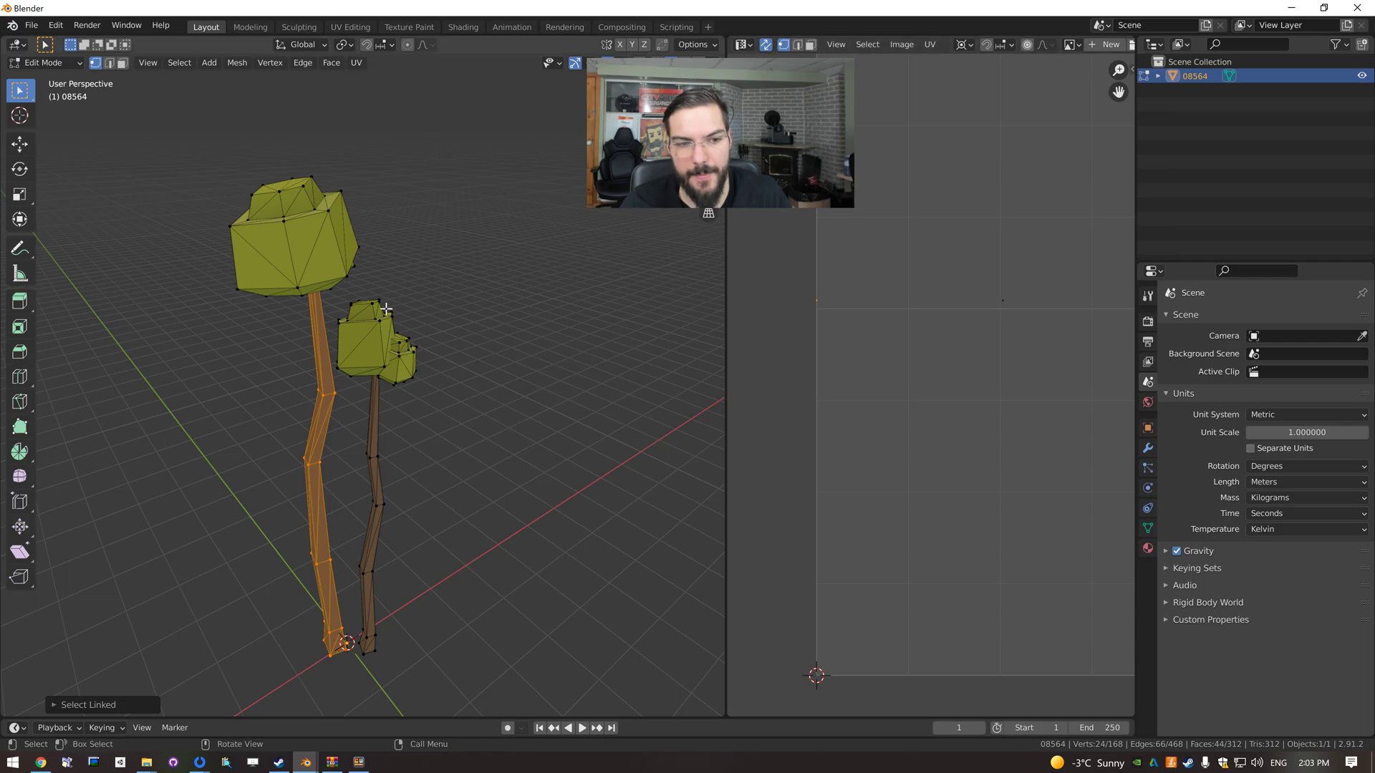
key("alt+a")
middle_click_drag(955, 401, 911, 429)
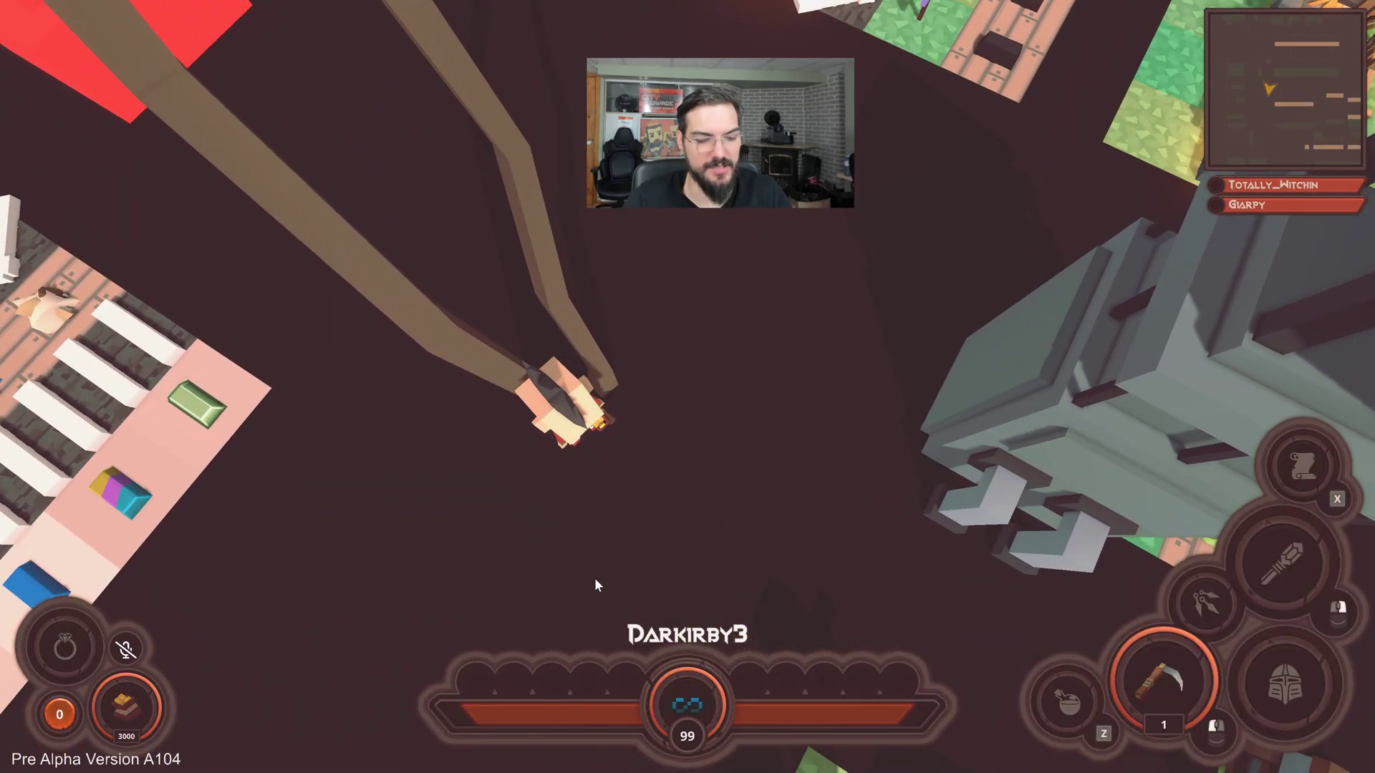
Switch to the game and view the elven tree from ground level to compare how its trunks and foliage move.
middle_click_drag(595, 579, 763, 315)
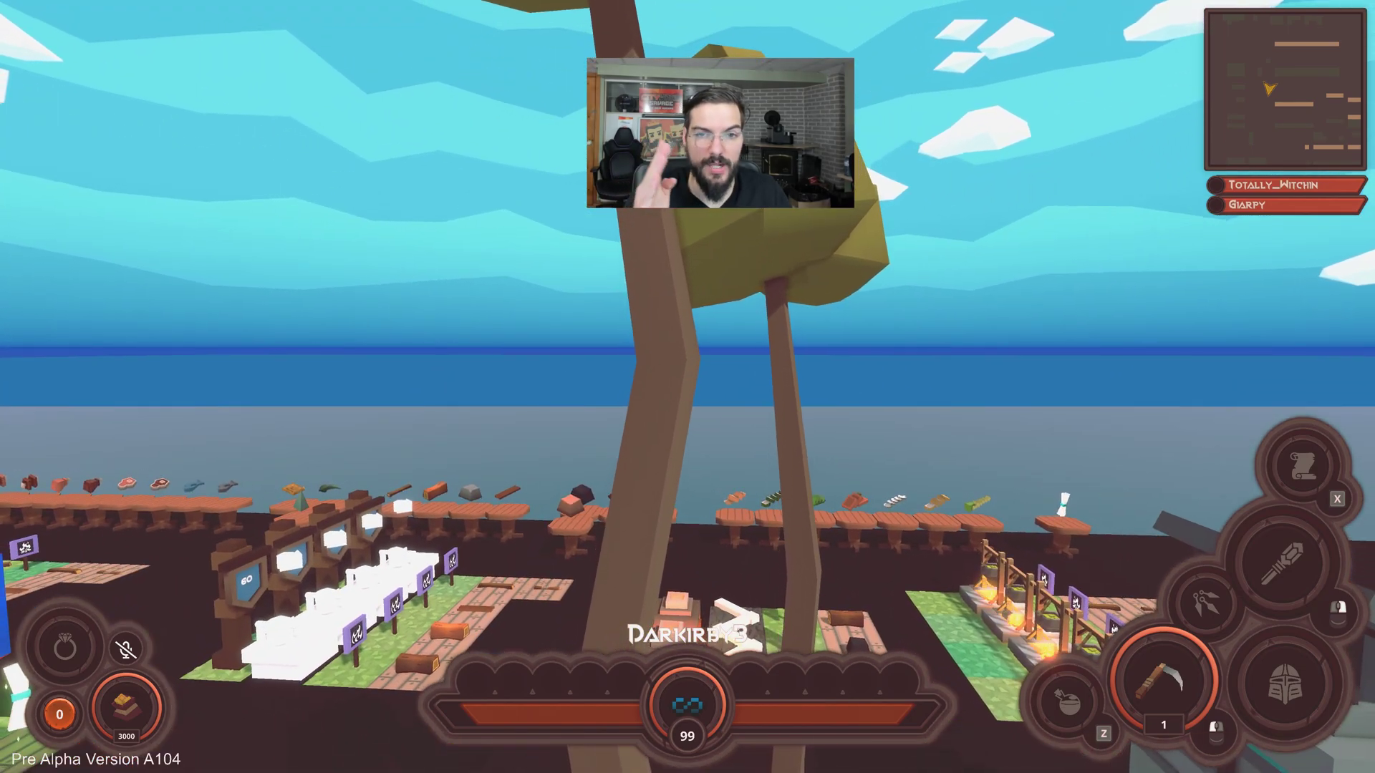
scroll(688, 386, "down", 3)
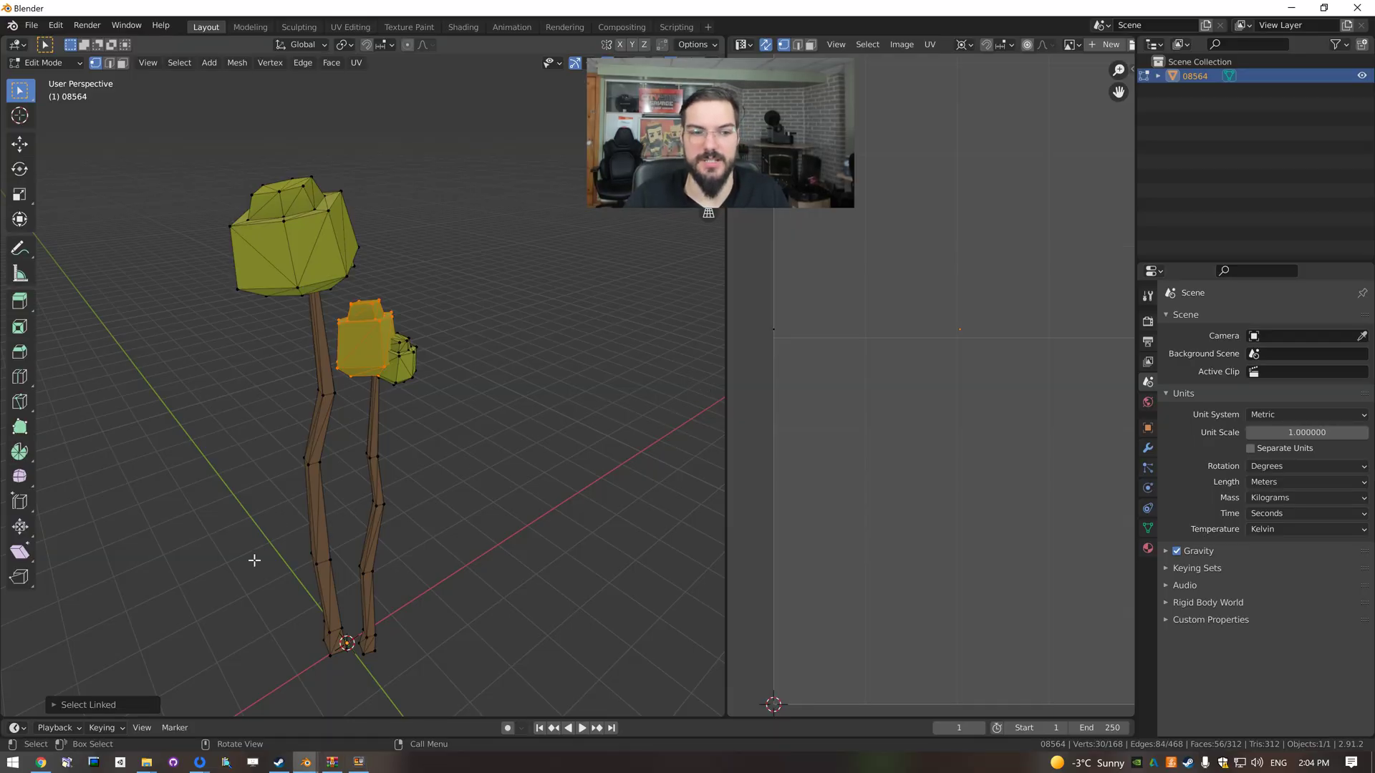
In Blender, select the whole tree and move all its UV points straight up along Y, well above the UV square.
key("a")
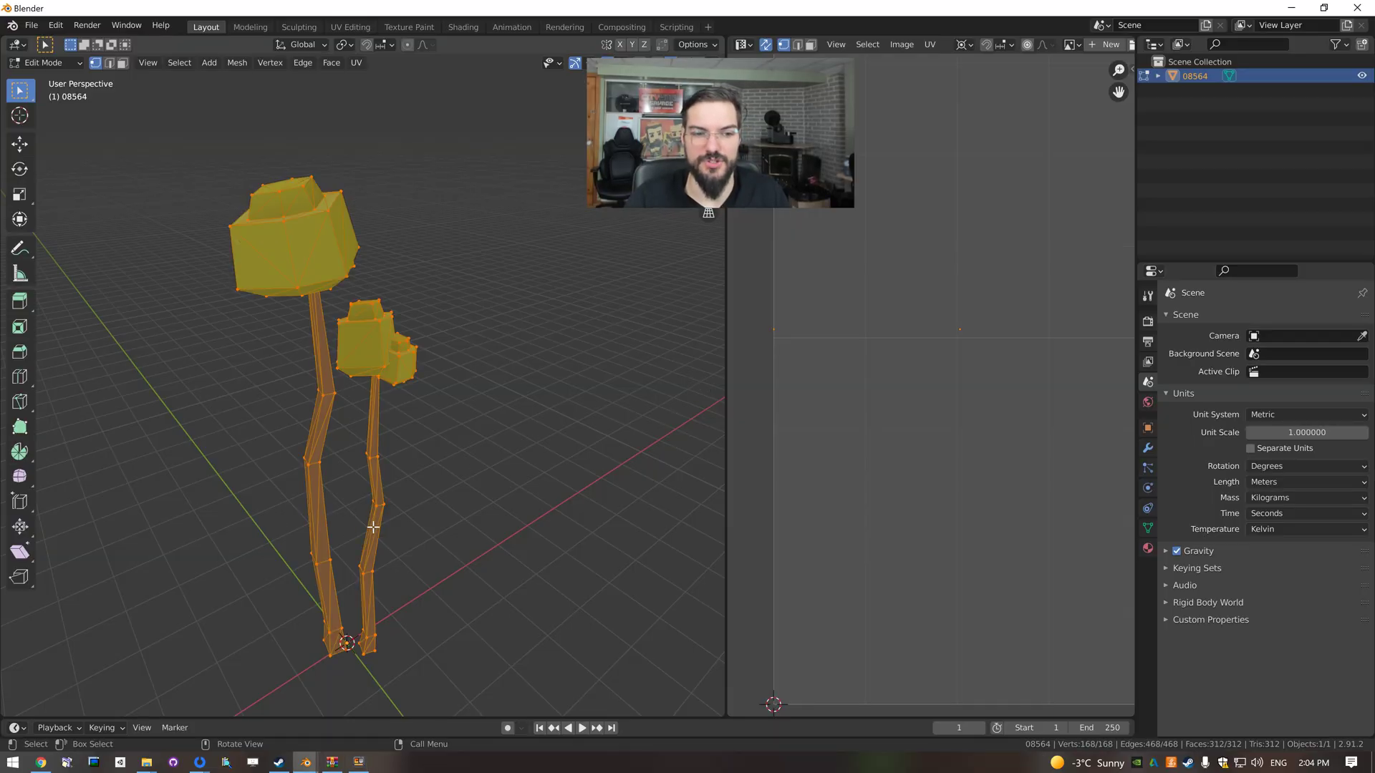
scroll(982, 429, "down", 3)
key("g")
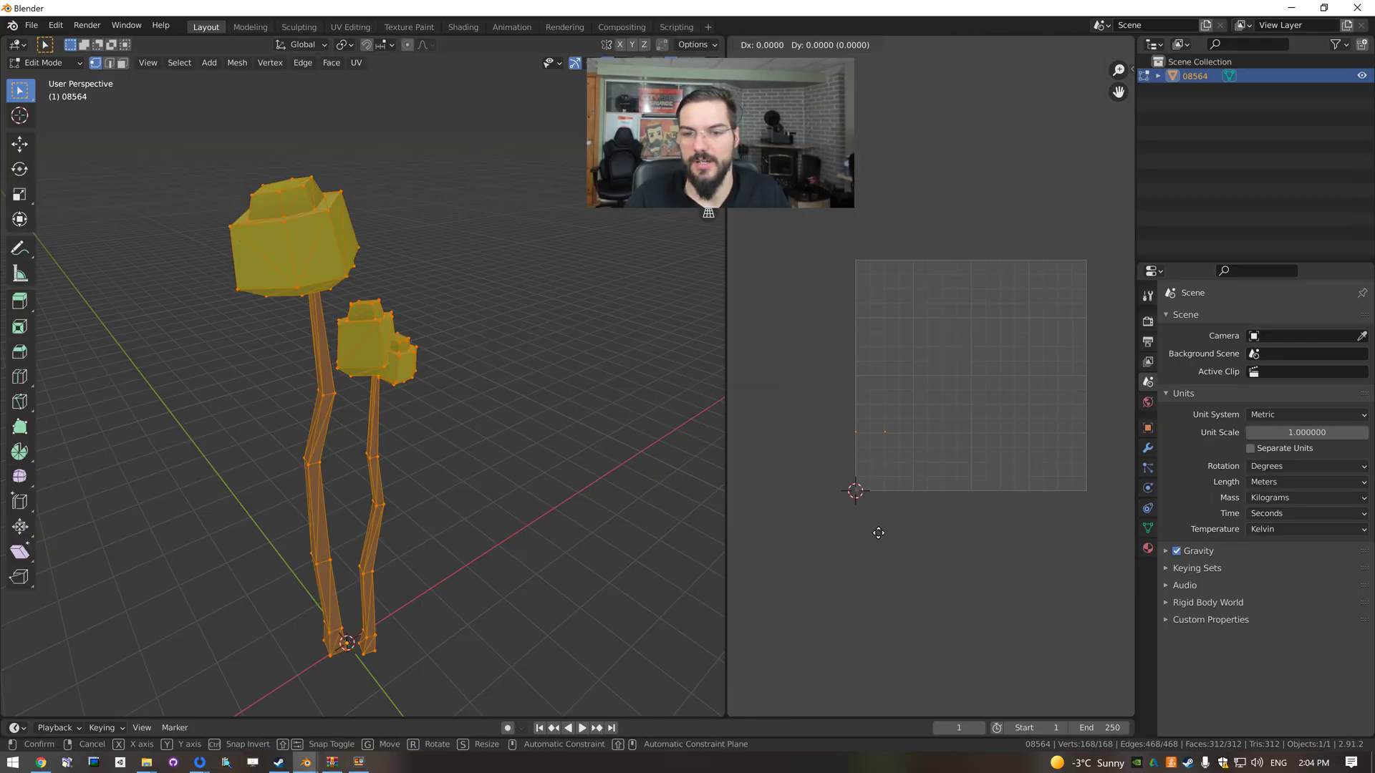
right_click(887, 369)
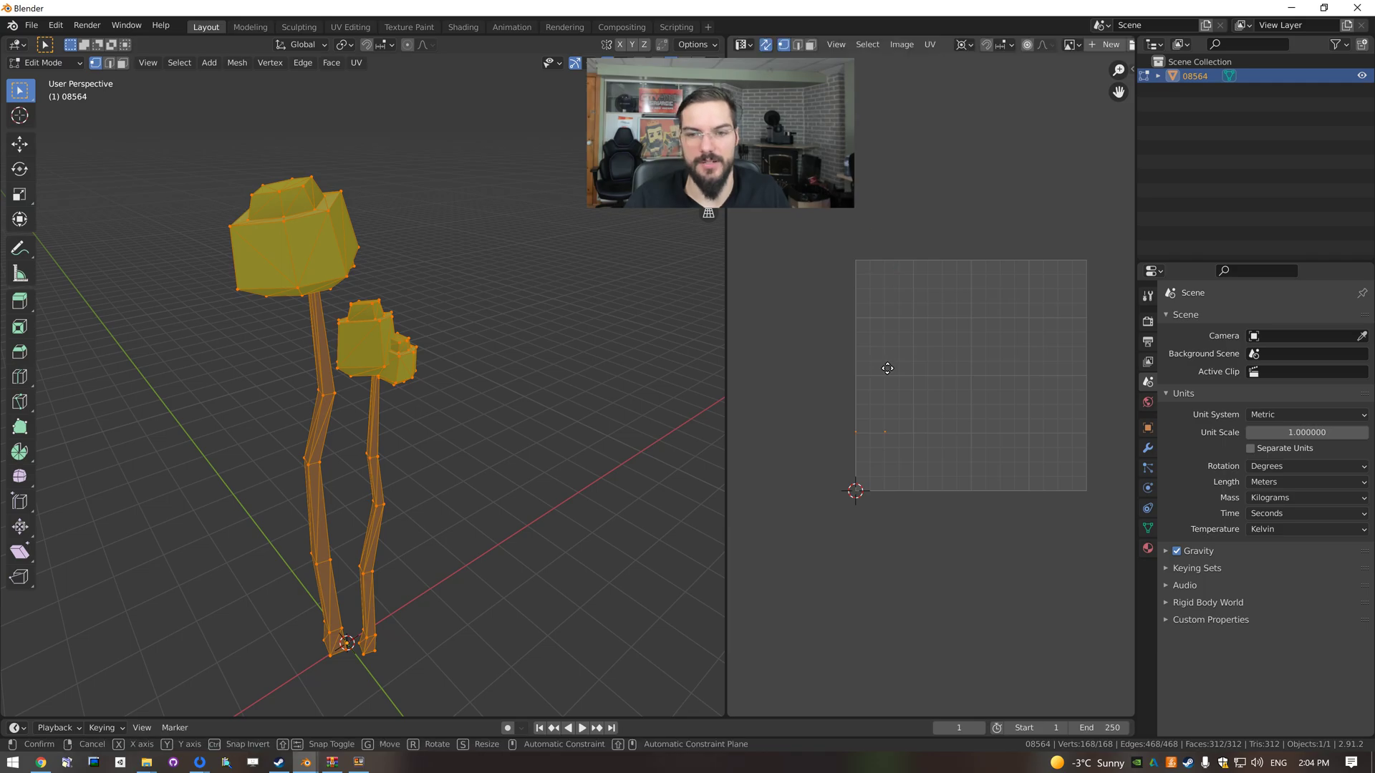
key("y")
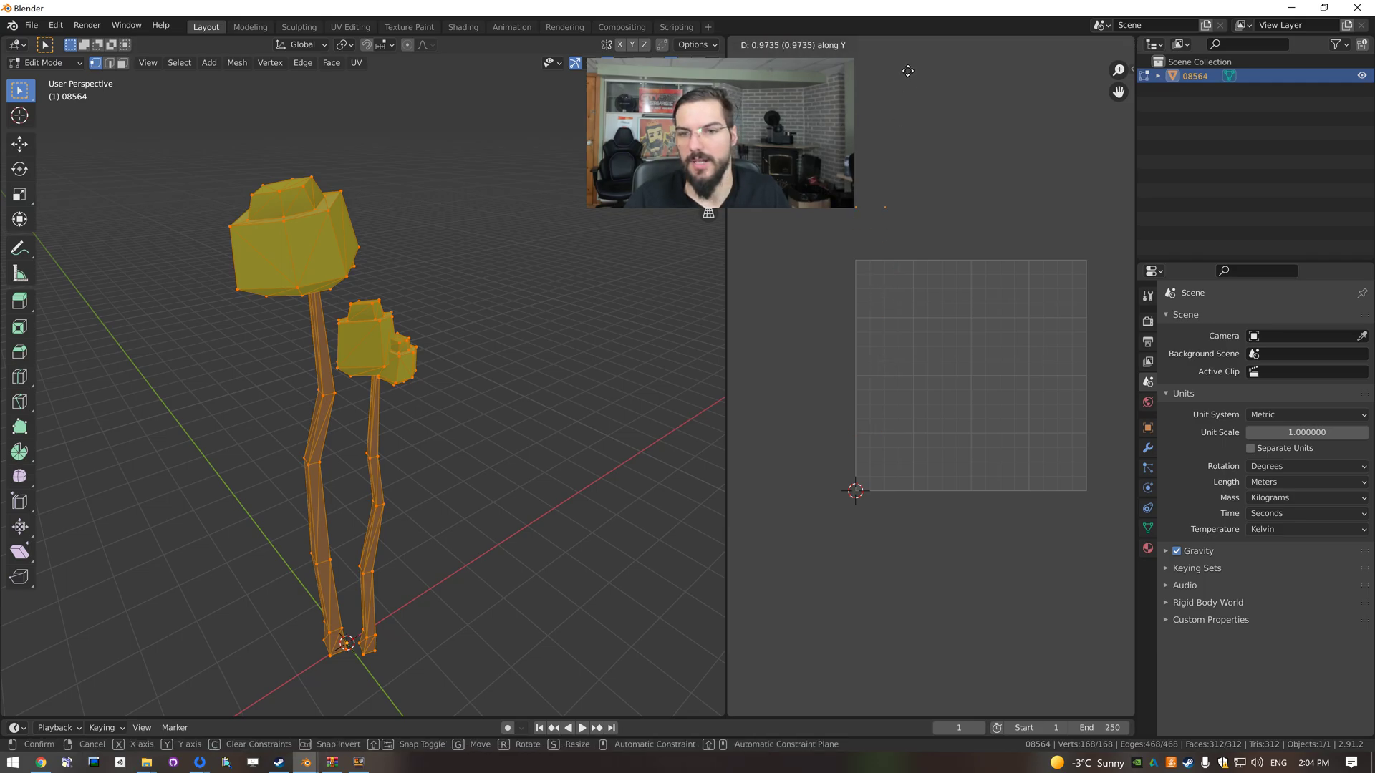
right_click(917, 160)
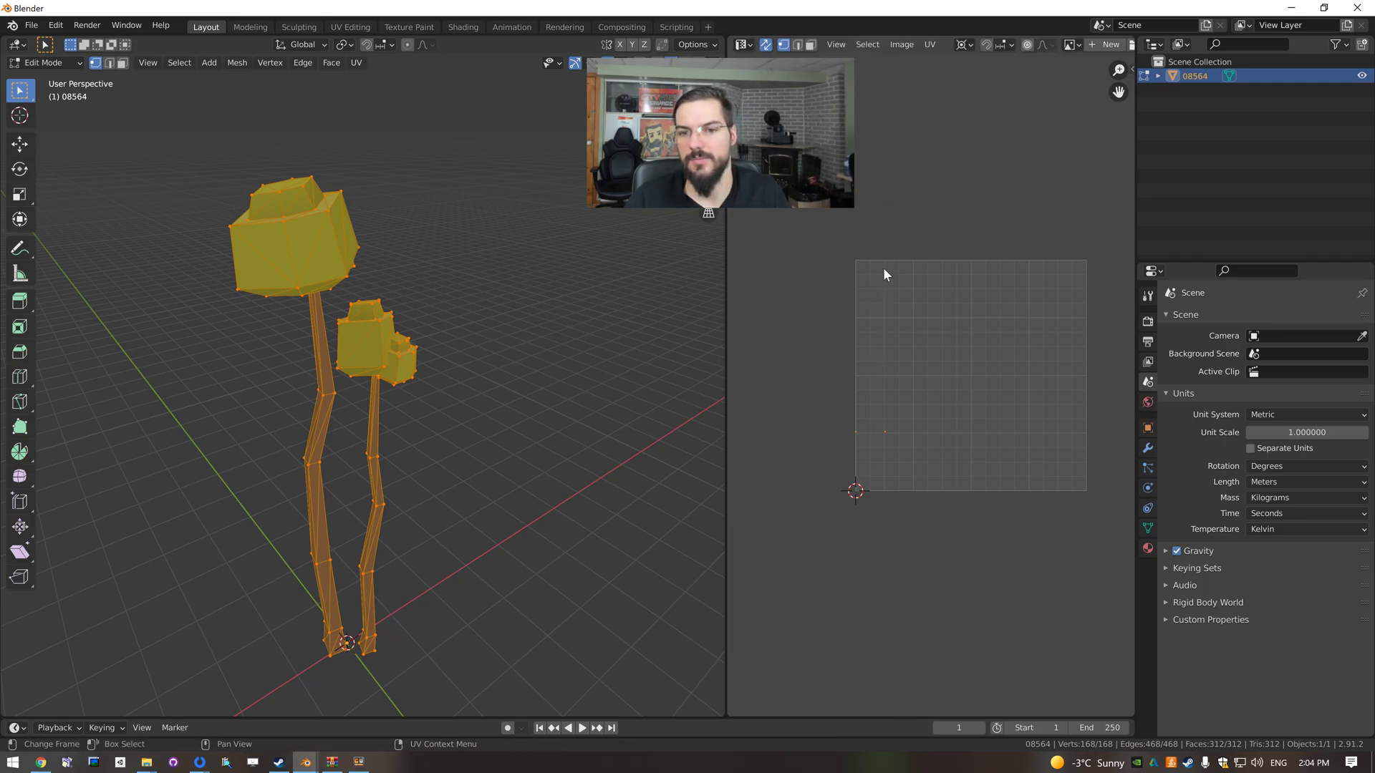
scroll(885, 260, "down", 3)
left_click(895, 218)
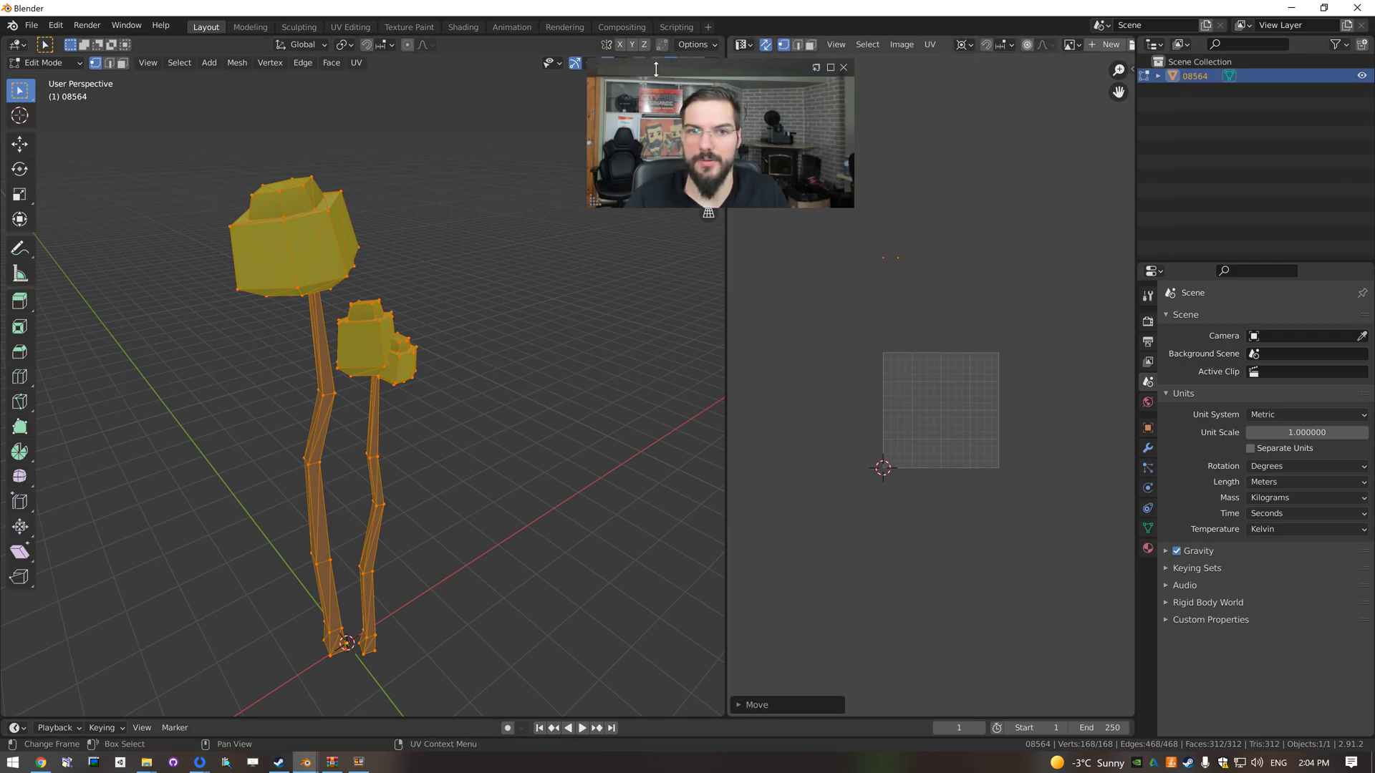
Export the tree in Object Mode with the Citywars plugin and reload it in the game.
left_click_drag(654, 71, 804, 62)
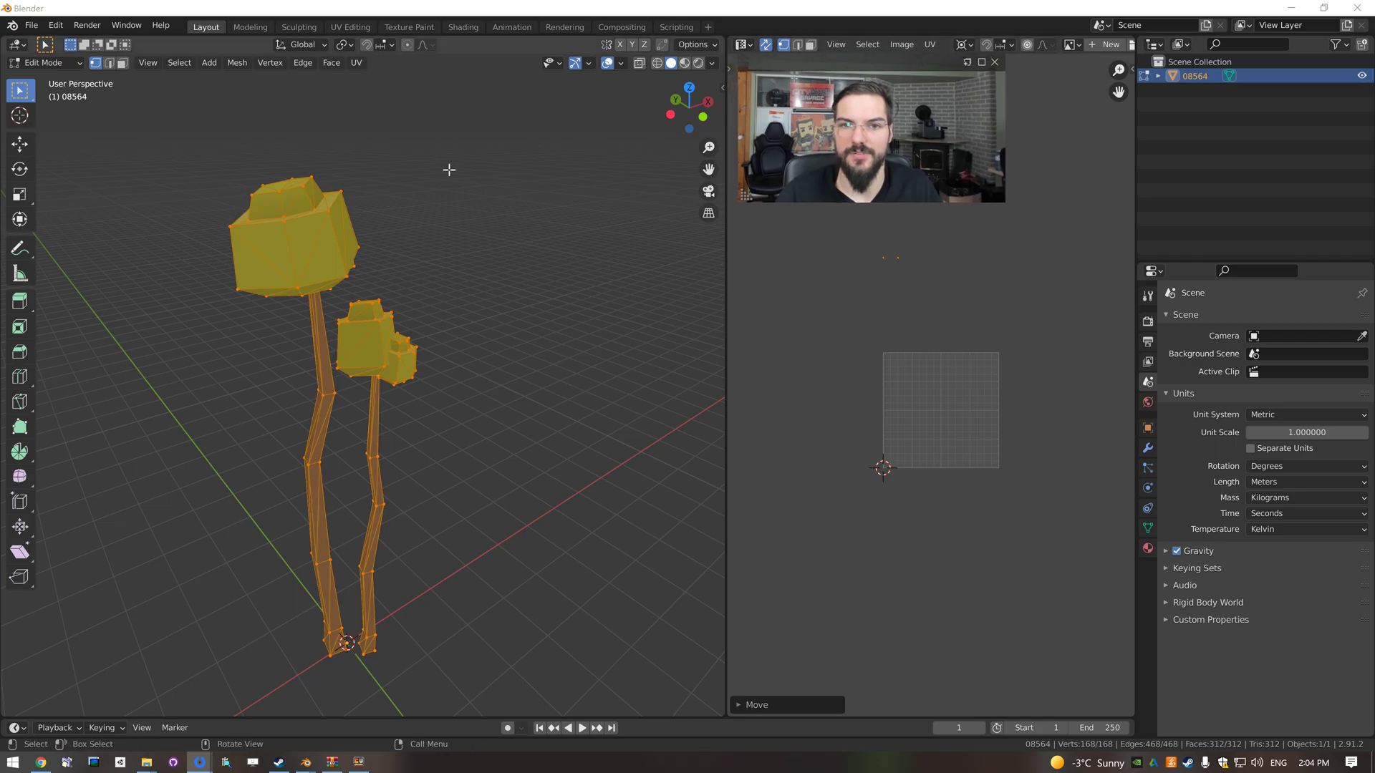
left_click(35, 63)
left_click(39, 71)
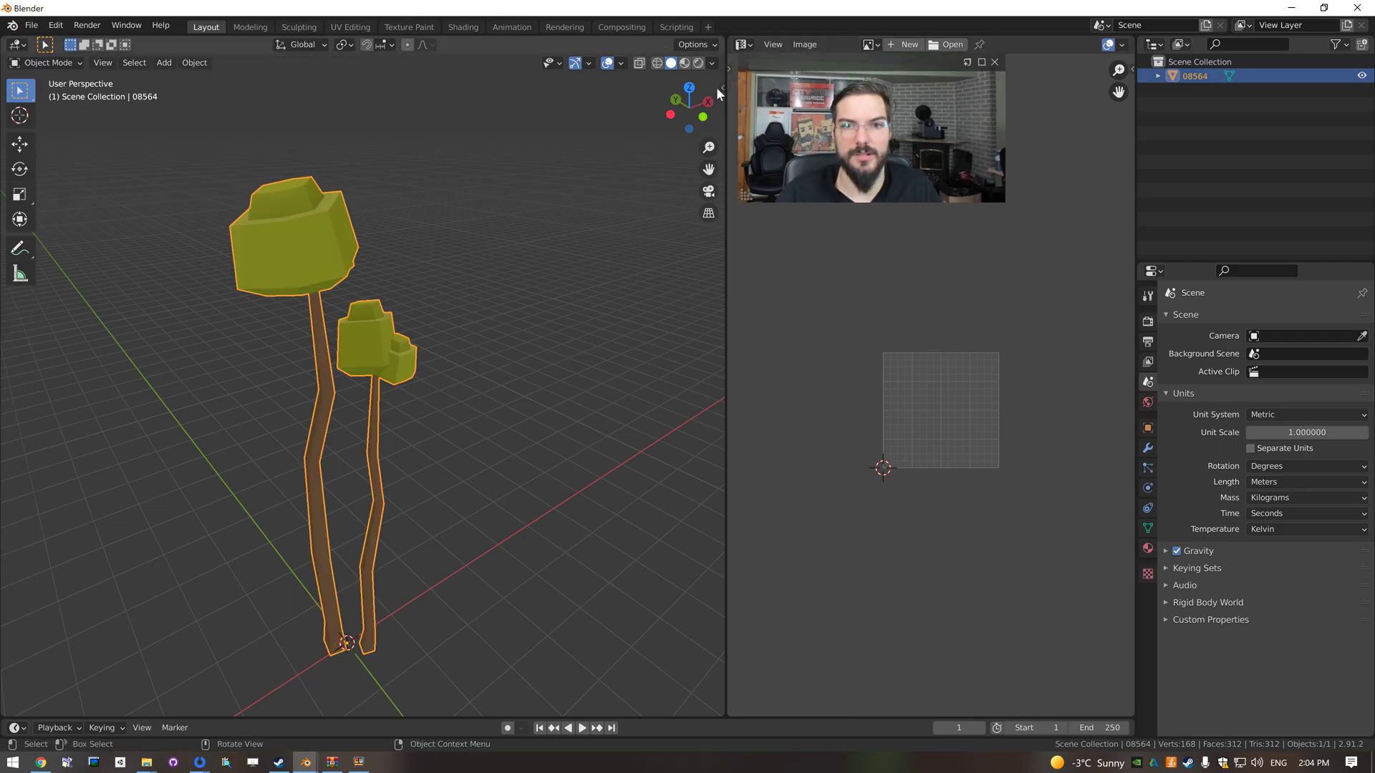
key("n")
left_click(649, 317)
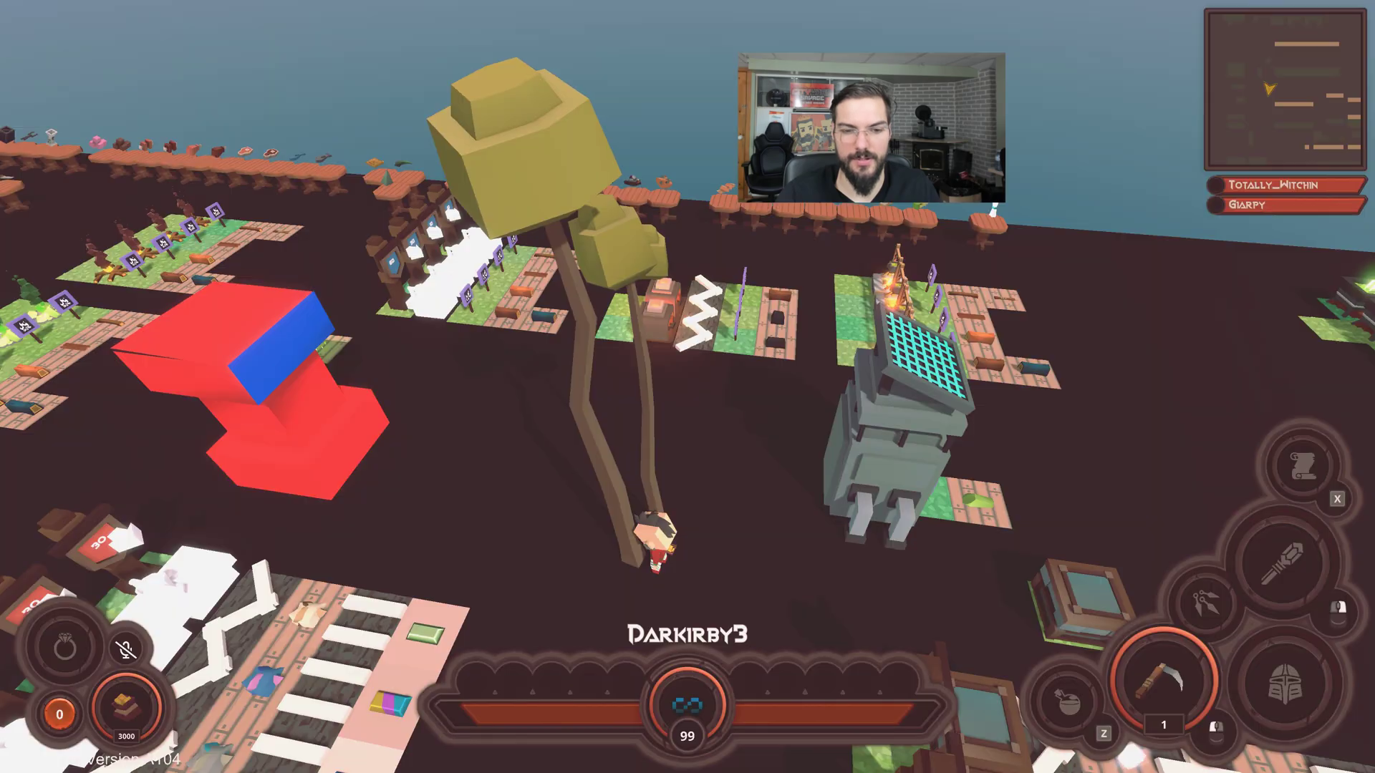
left_click(359, 762)
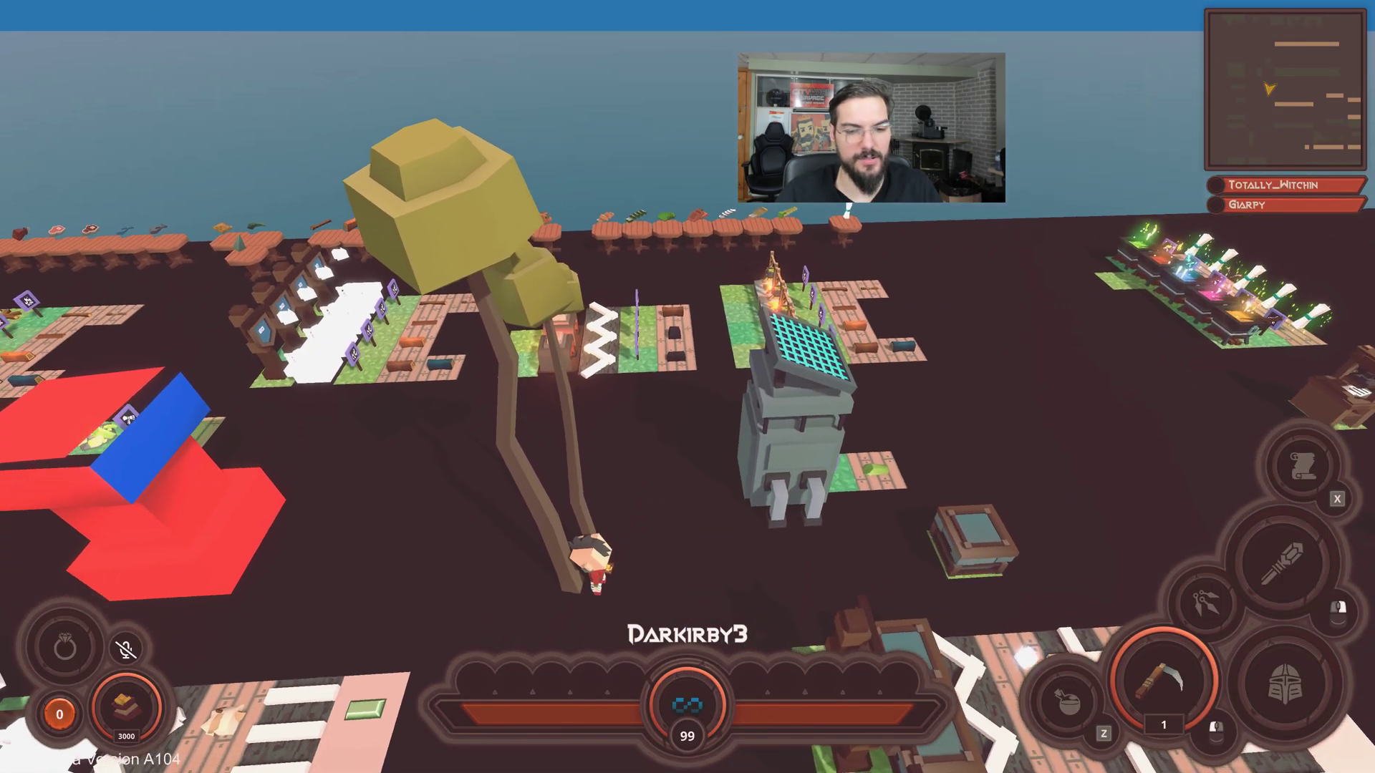
key("r")
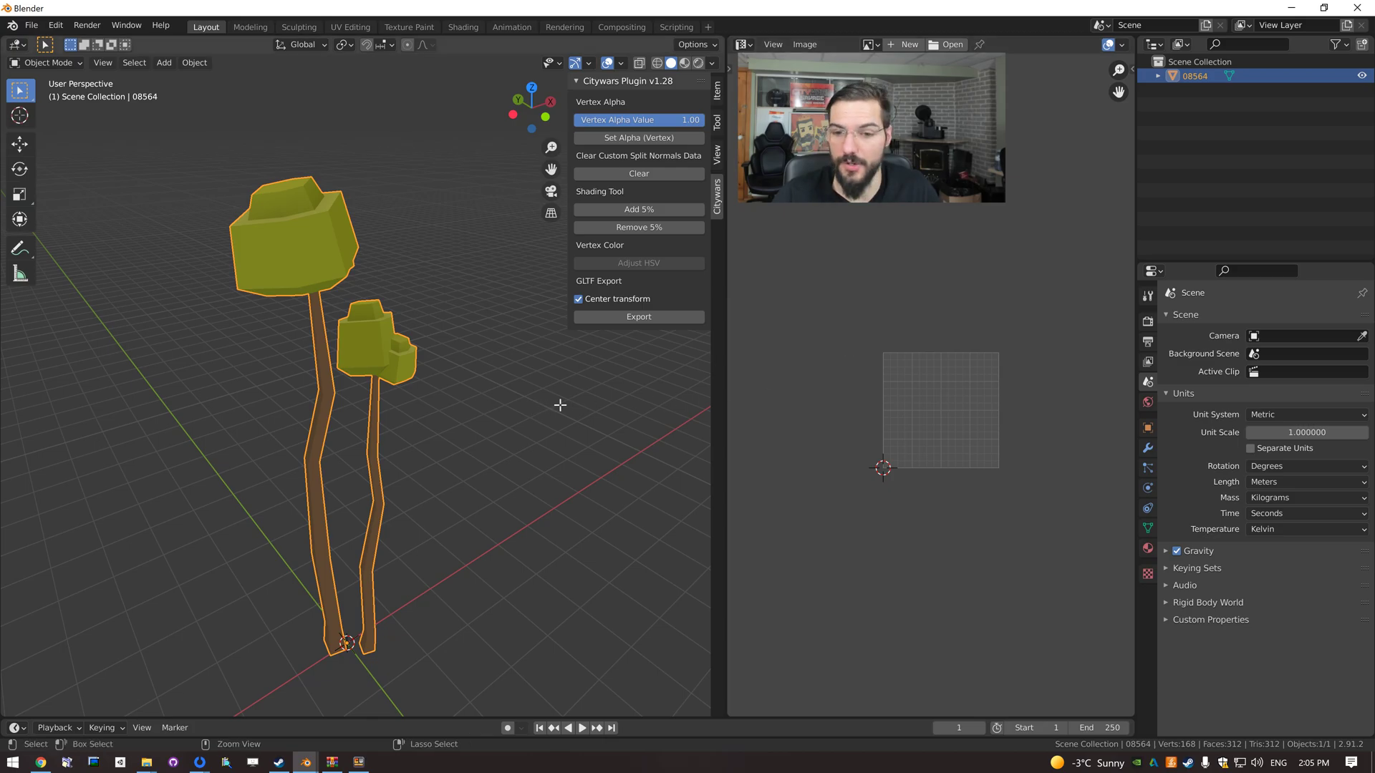
Undo the edits to tree 08564 in Blender and export the restored model again with the Citywars plugin.
key("Tab")
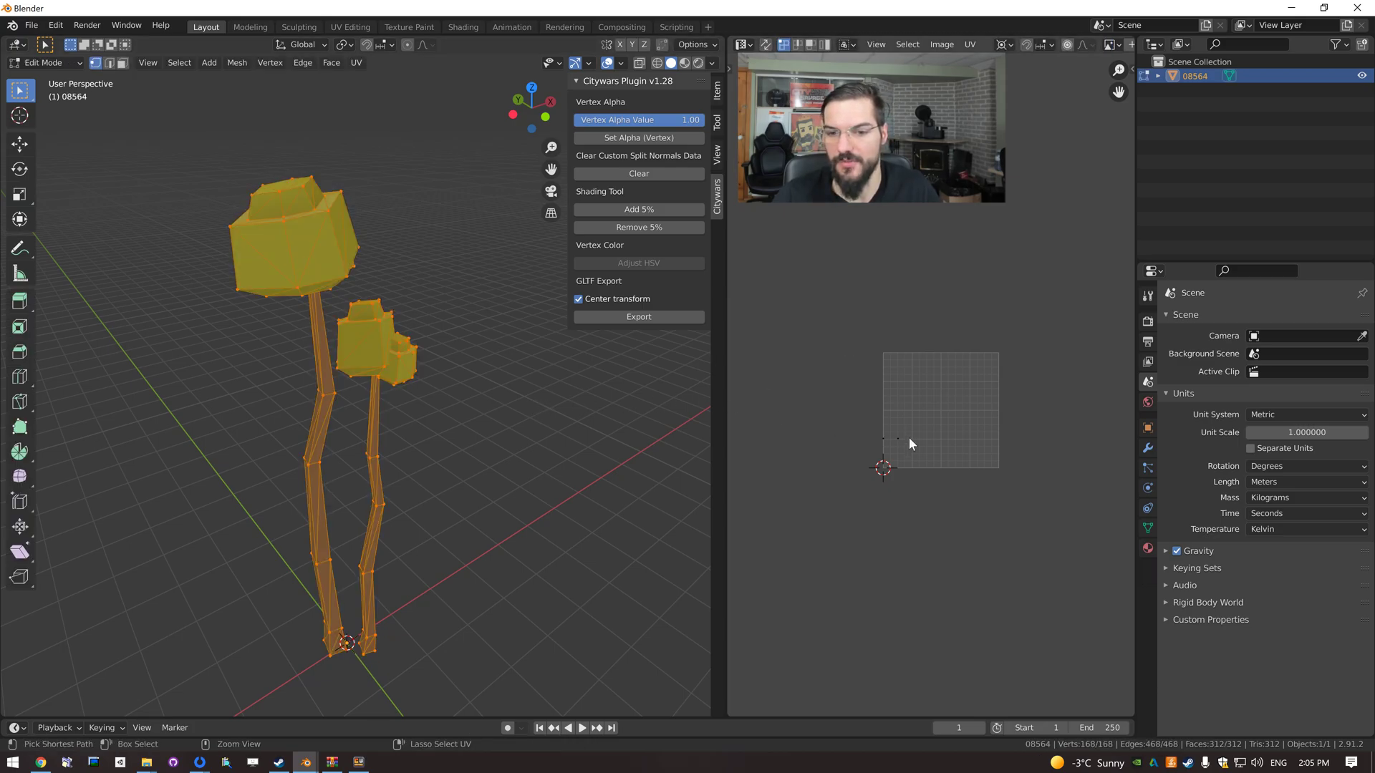
key("a")
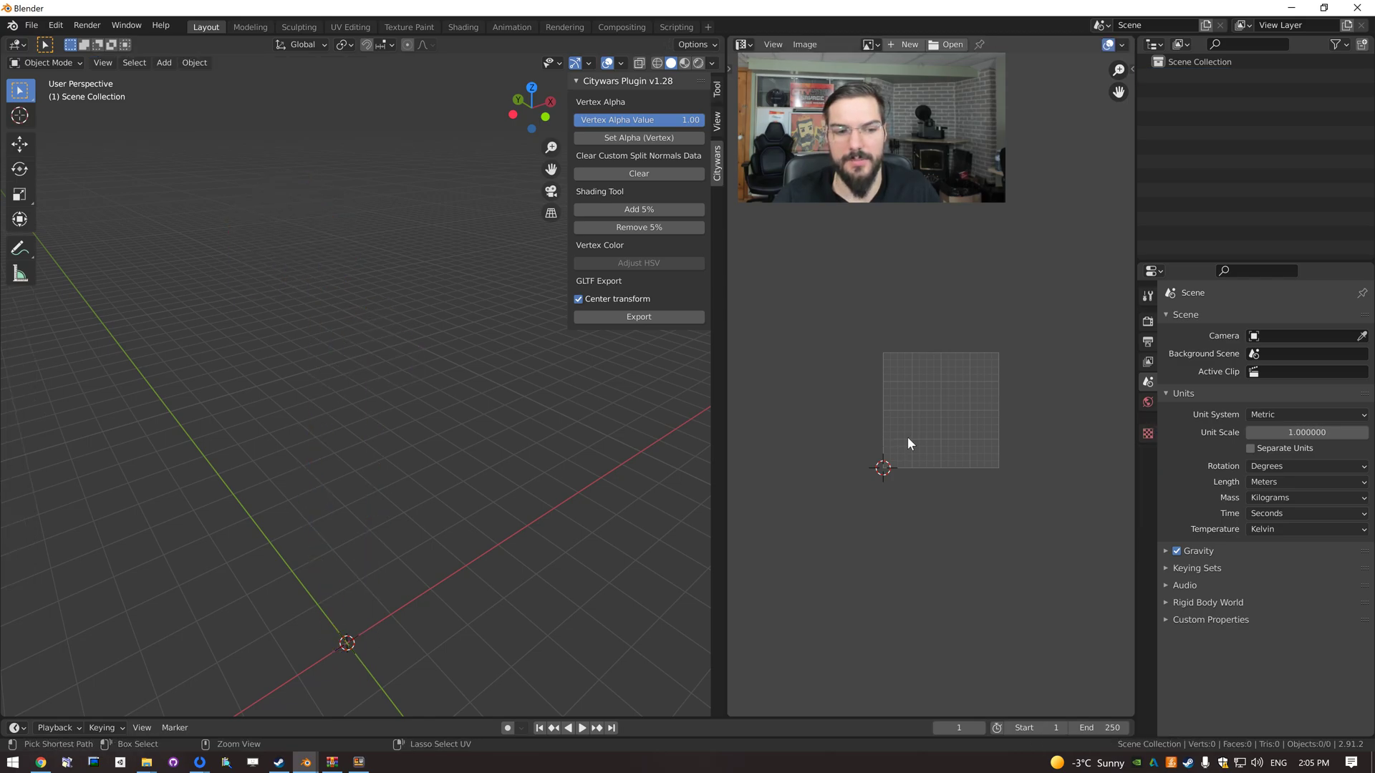
left_click(639, 317)
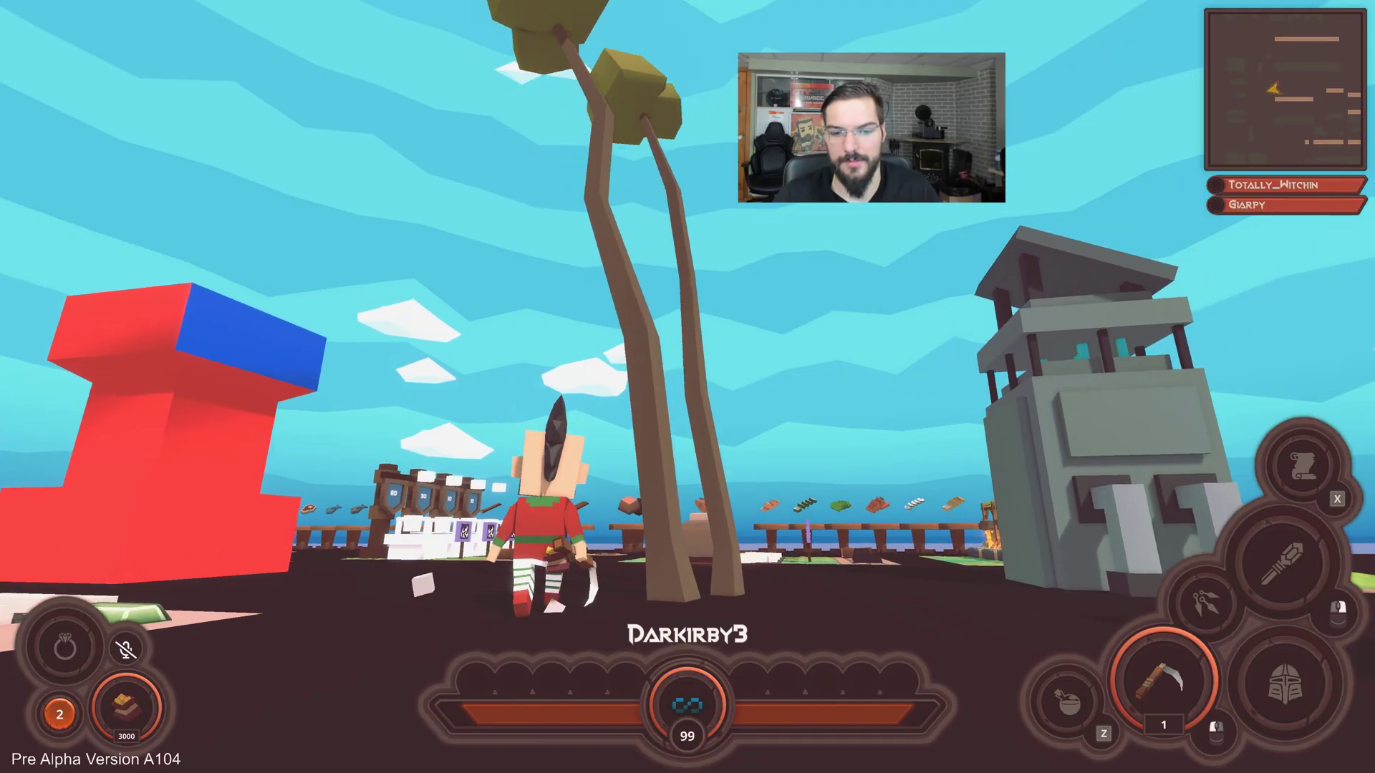
In the game, walk from the elven tree to the red and blue column to compare how they move.
key("w")
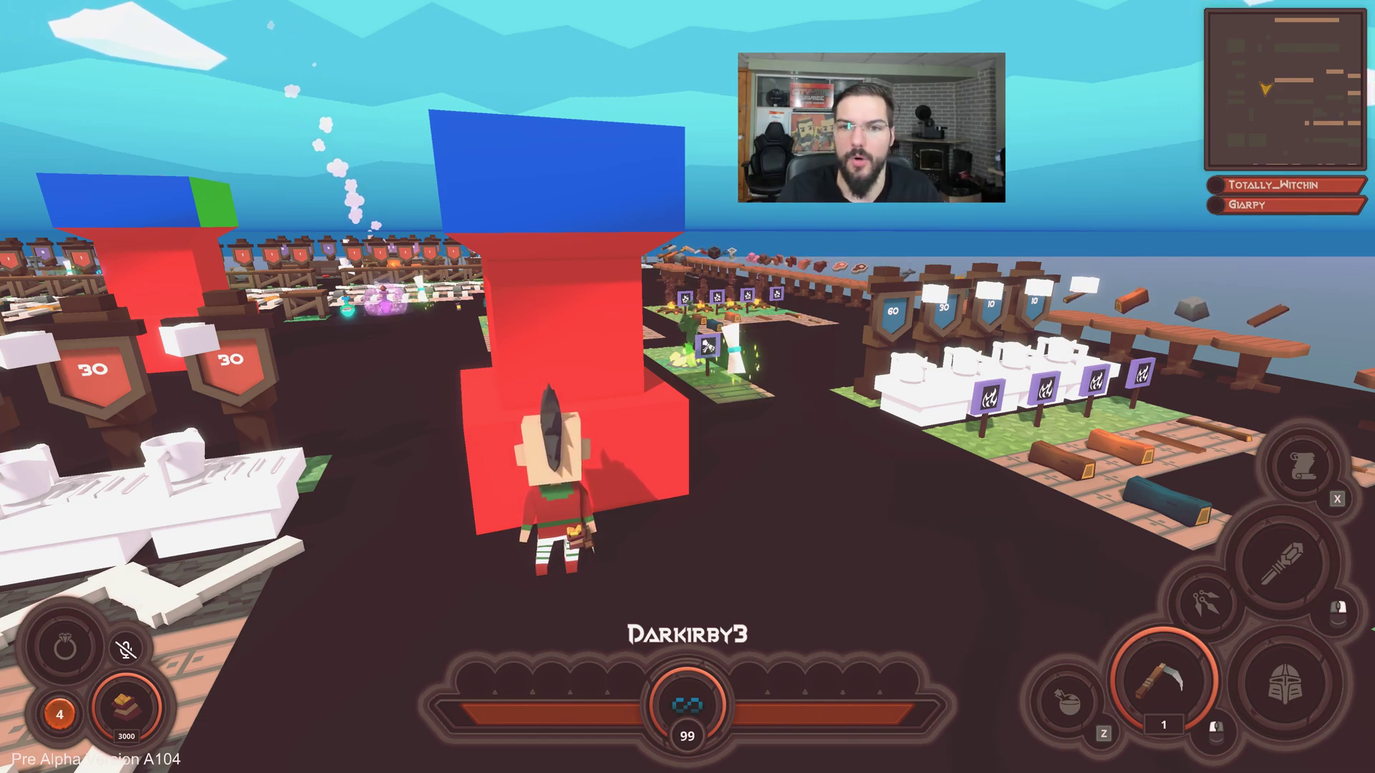
key("w")
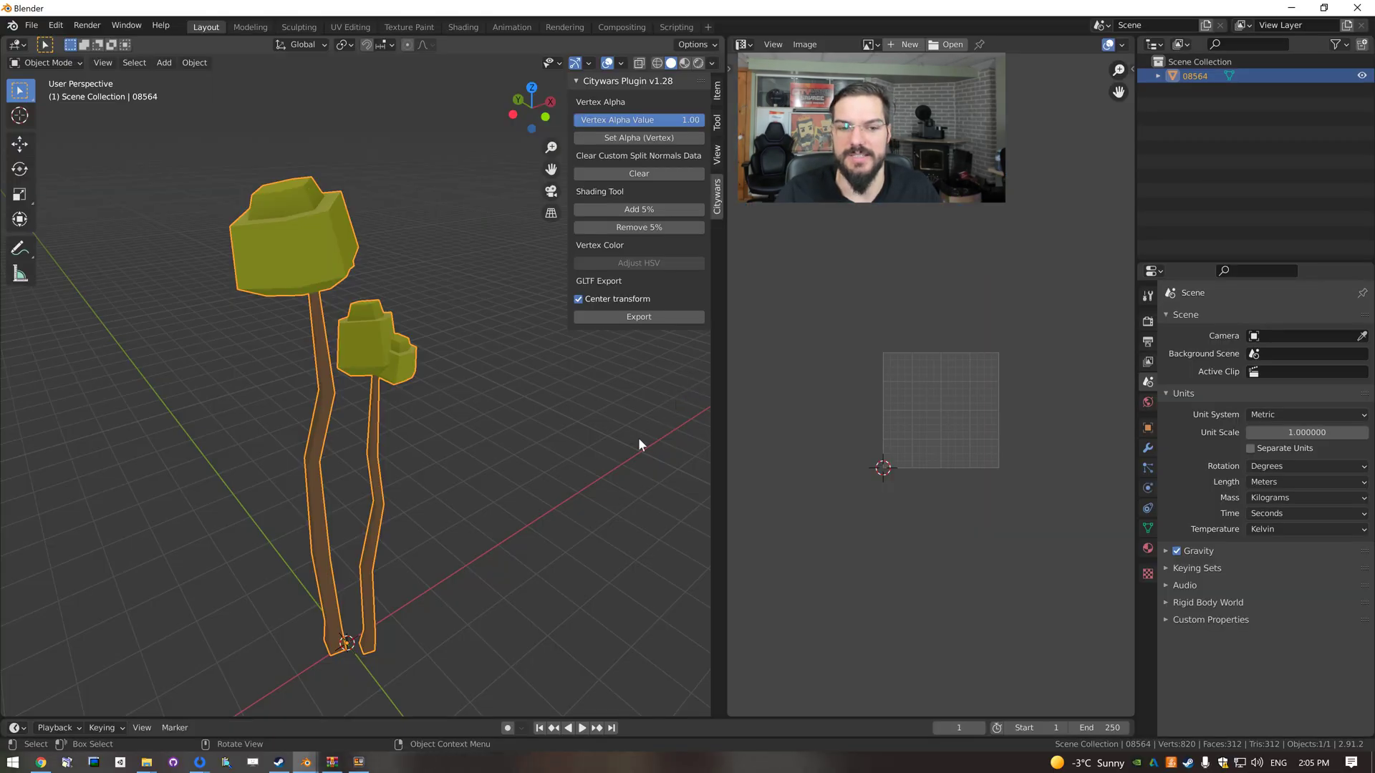
Switch to the Blender window holding column 10603, view it in perspective and turn off X-ray shading.
mouse_move(313, 760)
left_click(362, 716)
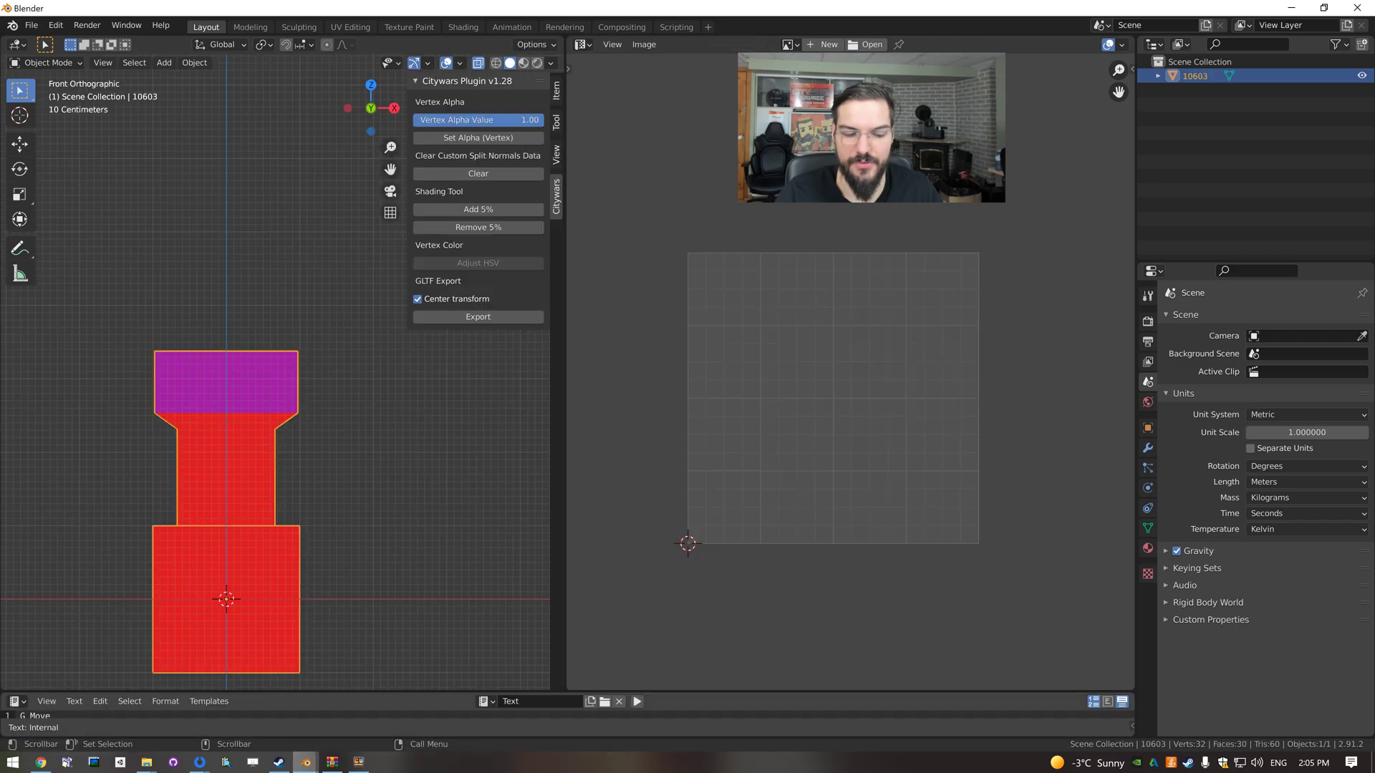
middle_click_drag(341, 501, 406, 506)
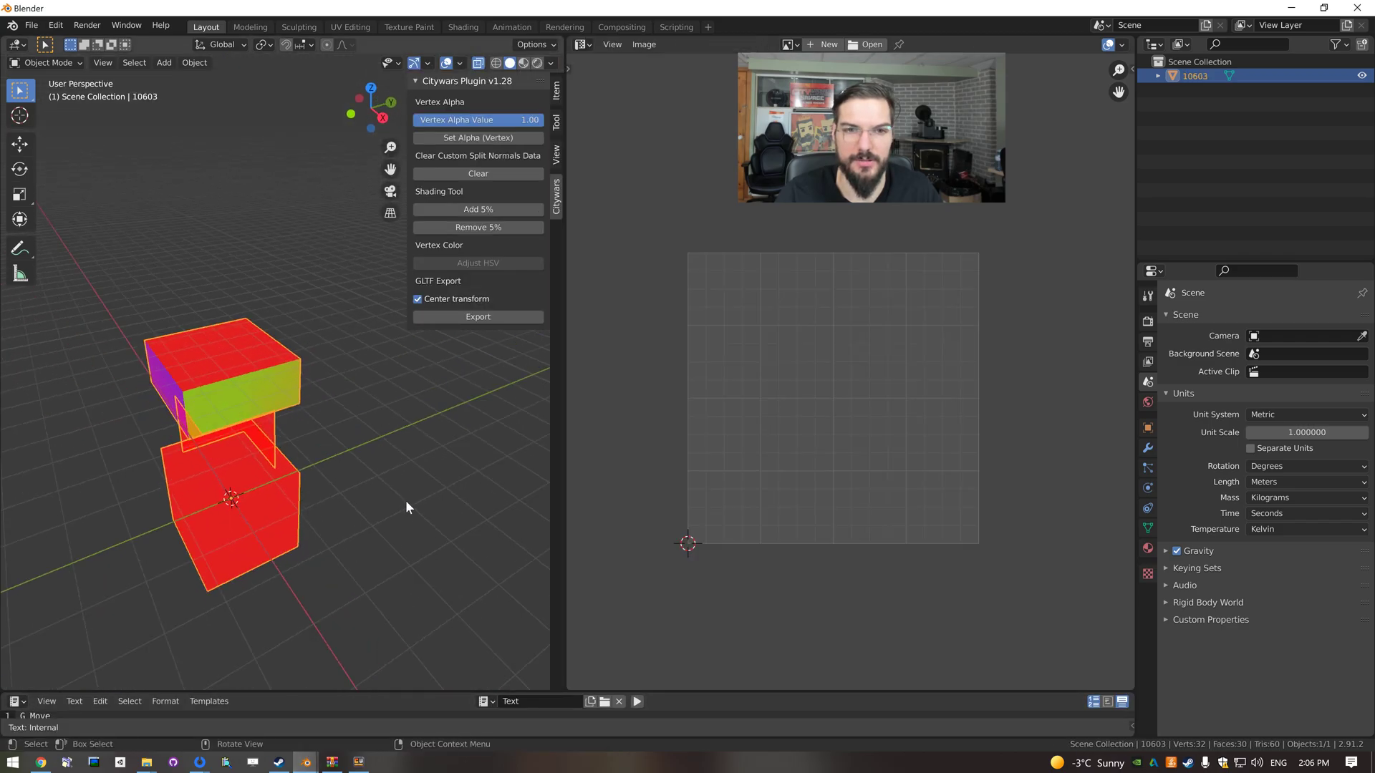
left_click(484, 64)
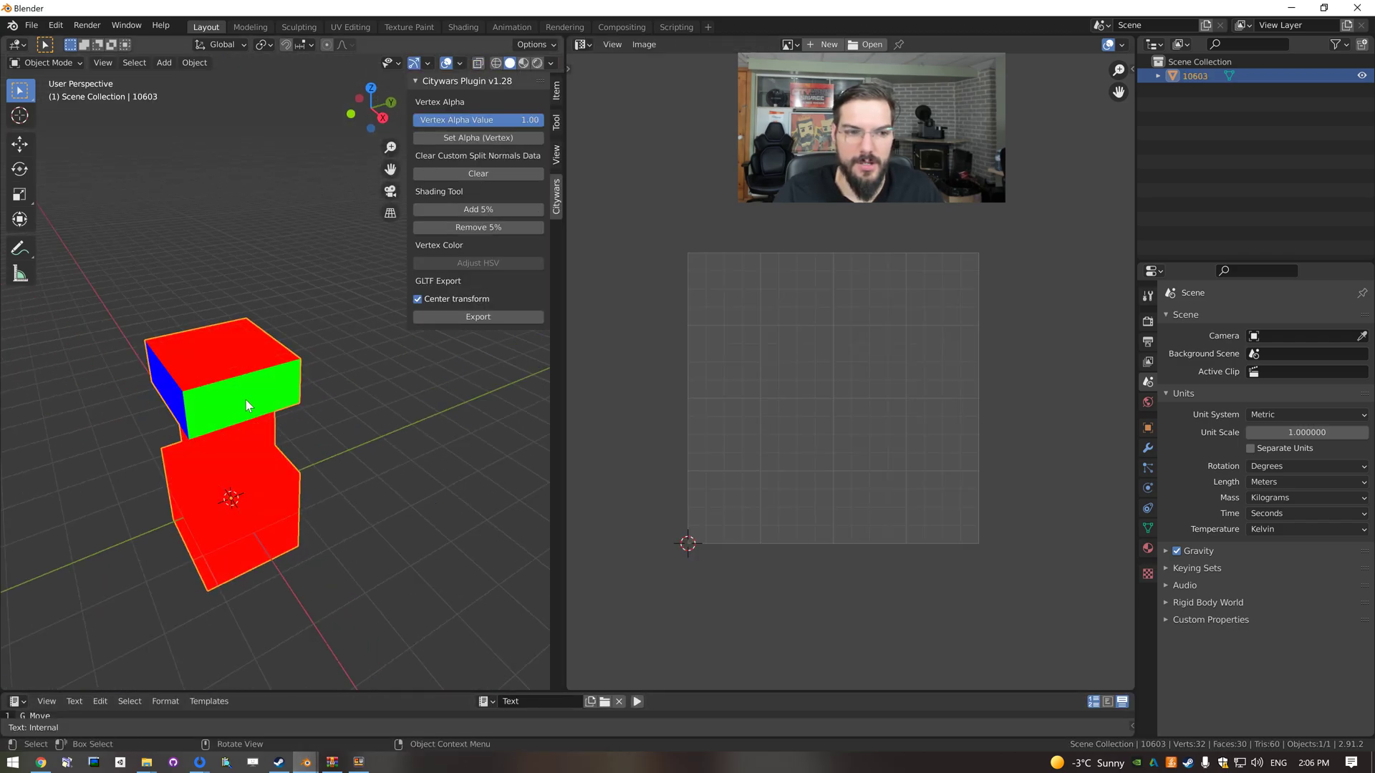
In Edit Mode with face selection, select all of the column's faces, and export the column with the Citywars plugin.
key("Tab")
scroll(251, 405, "up", 3)
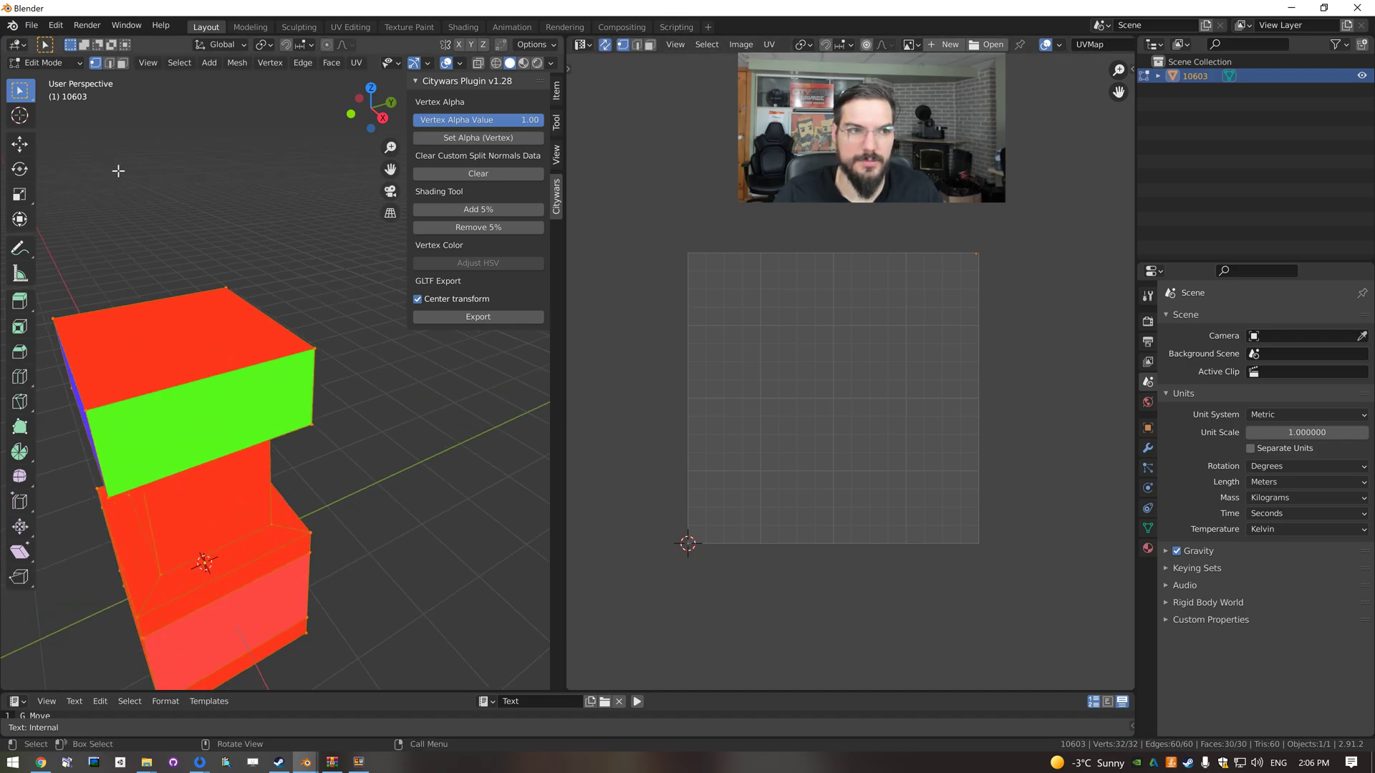
left_click(122, 64)
left_click(181, 354)
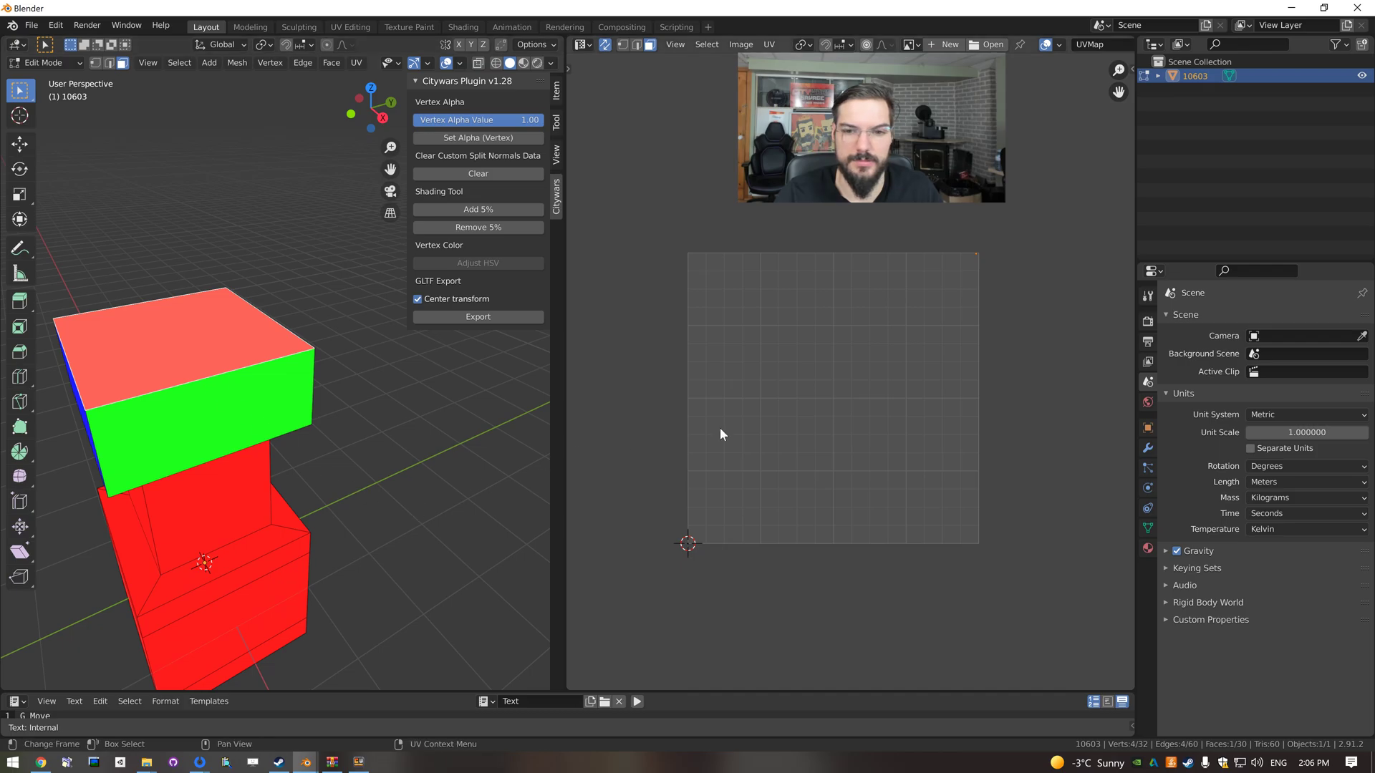
key("a")
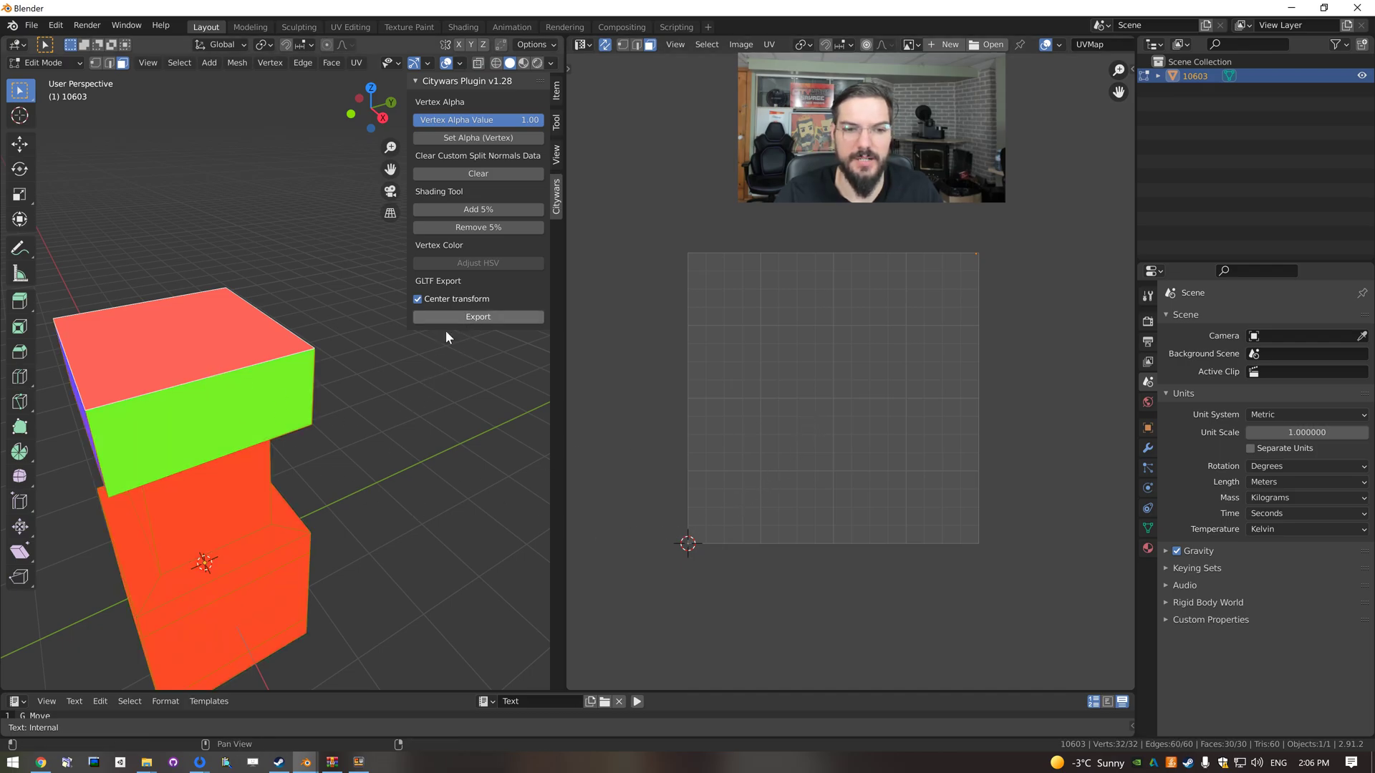
key("Tab")
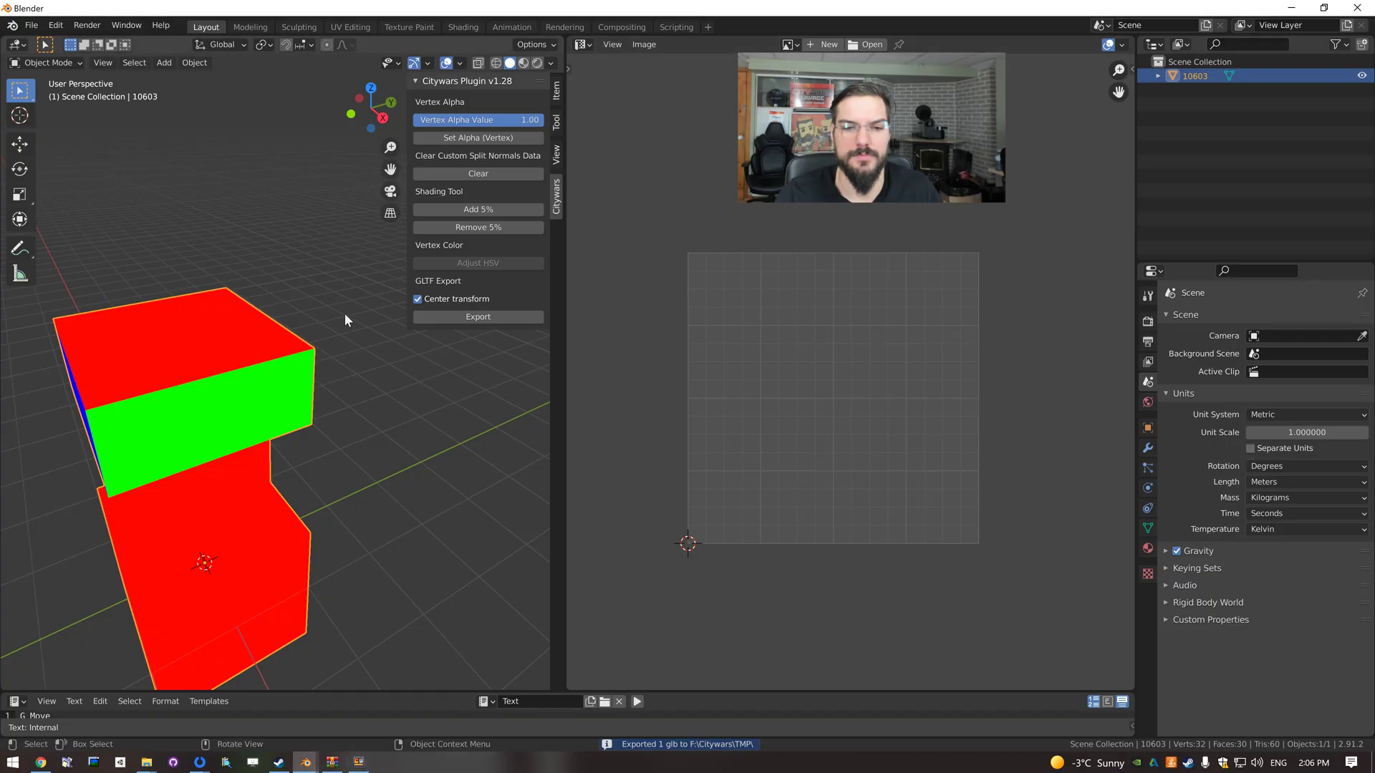
Return the column to Edit Mode, select the whole mesh and try to scale its UV points.
key("Tab")
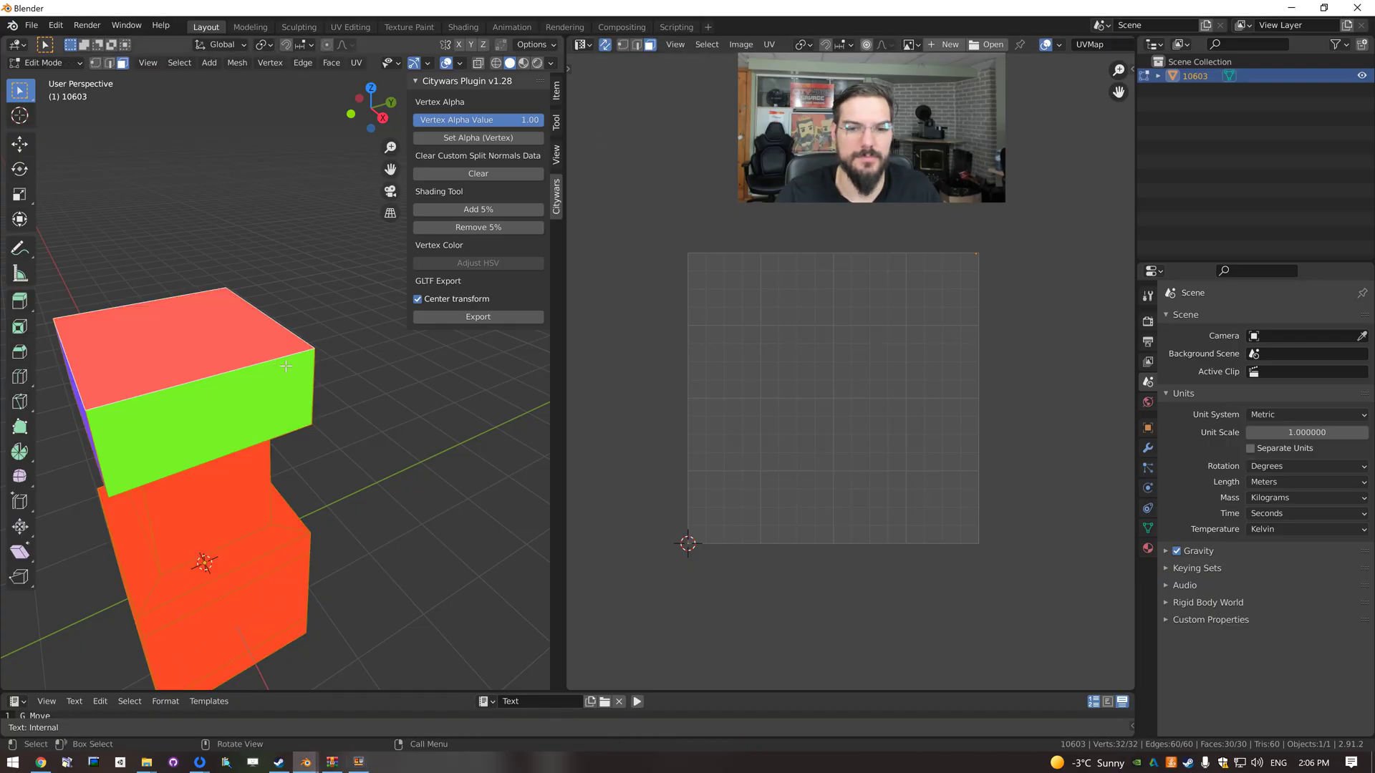
scroll(773, 410, "down", 5)
scroll(825, 331, "up", 2)
left_click(366, 408)
key("a")
scroll(776, 421, "up", 3)
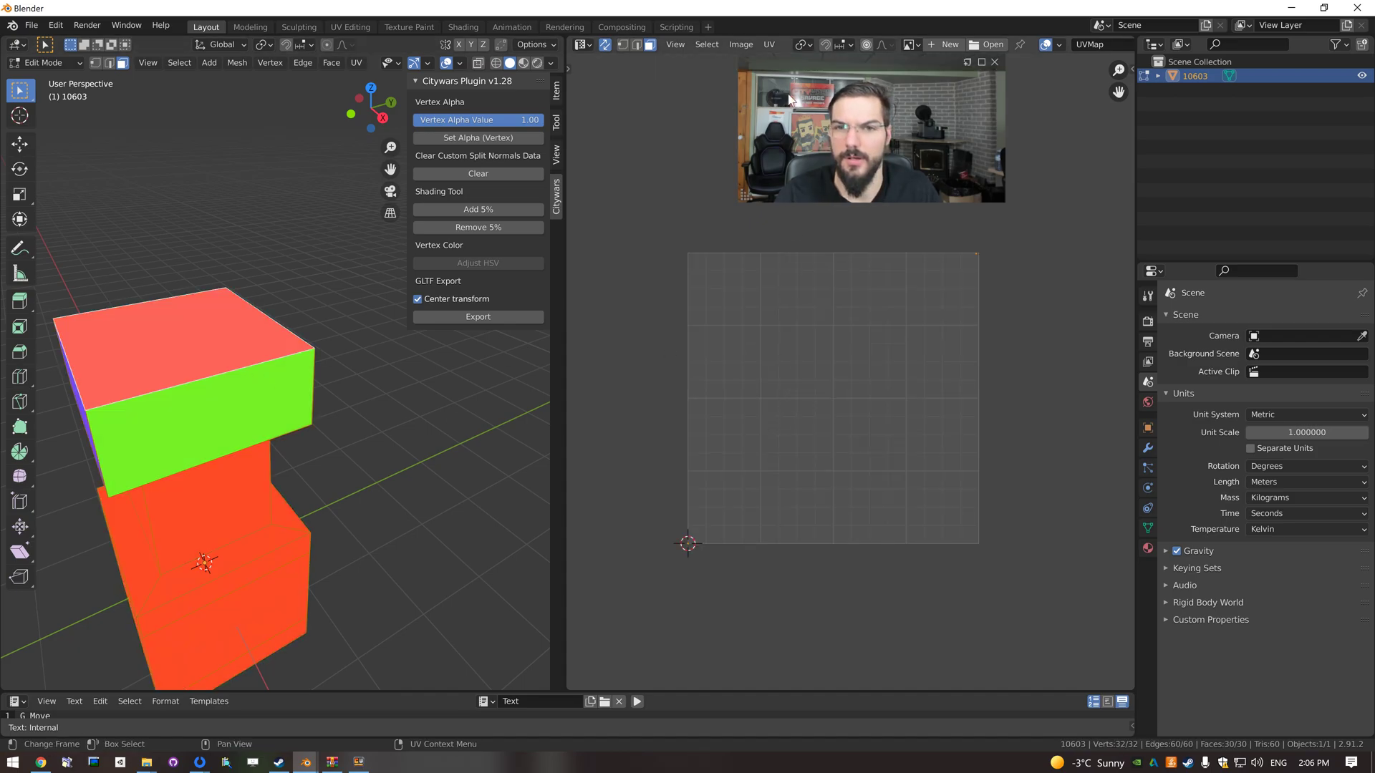
key("s")
key("Return")
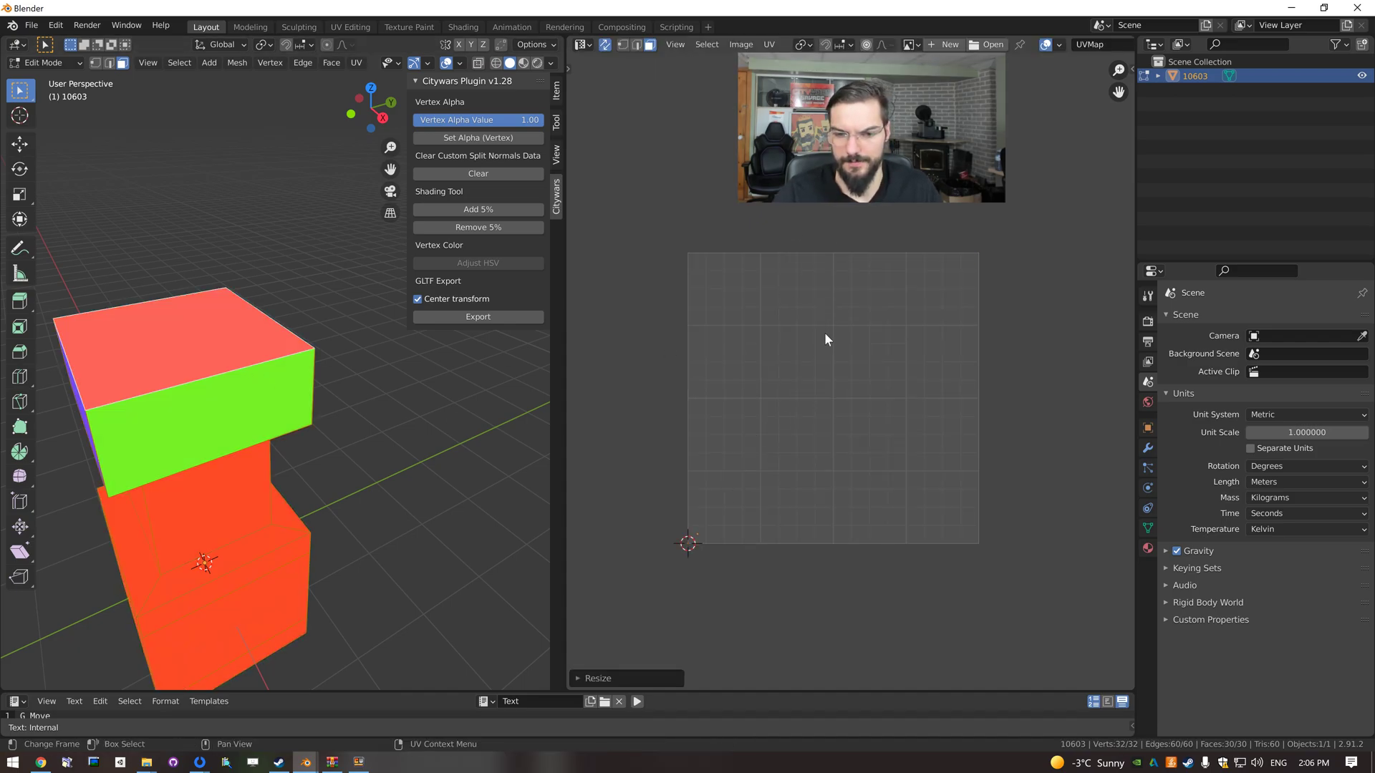
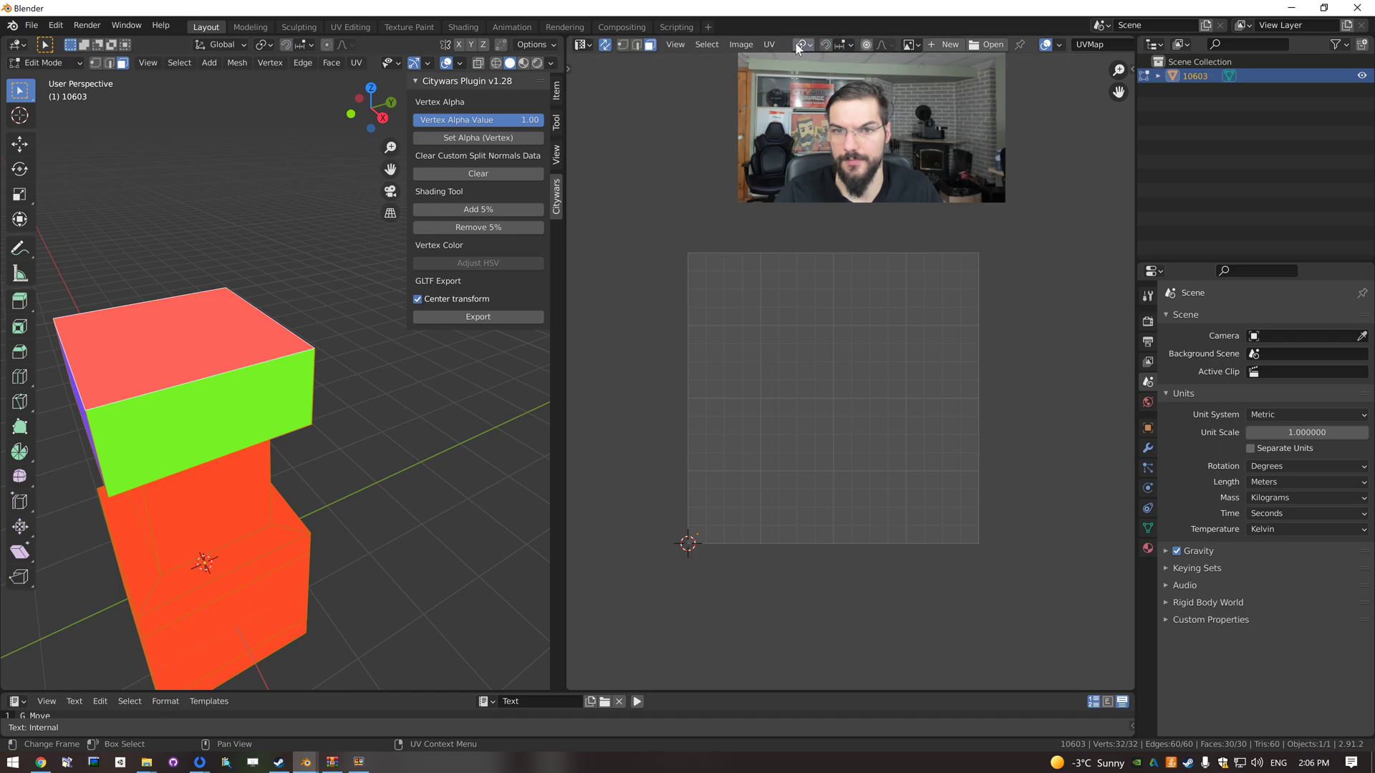
Change the UV editor's pivot point and scale all of the column's UV points to 0.
left_click(812, 45)
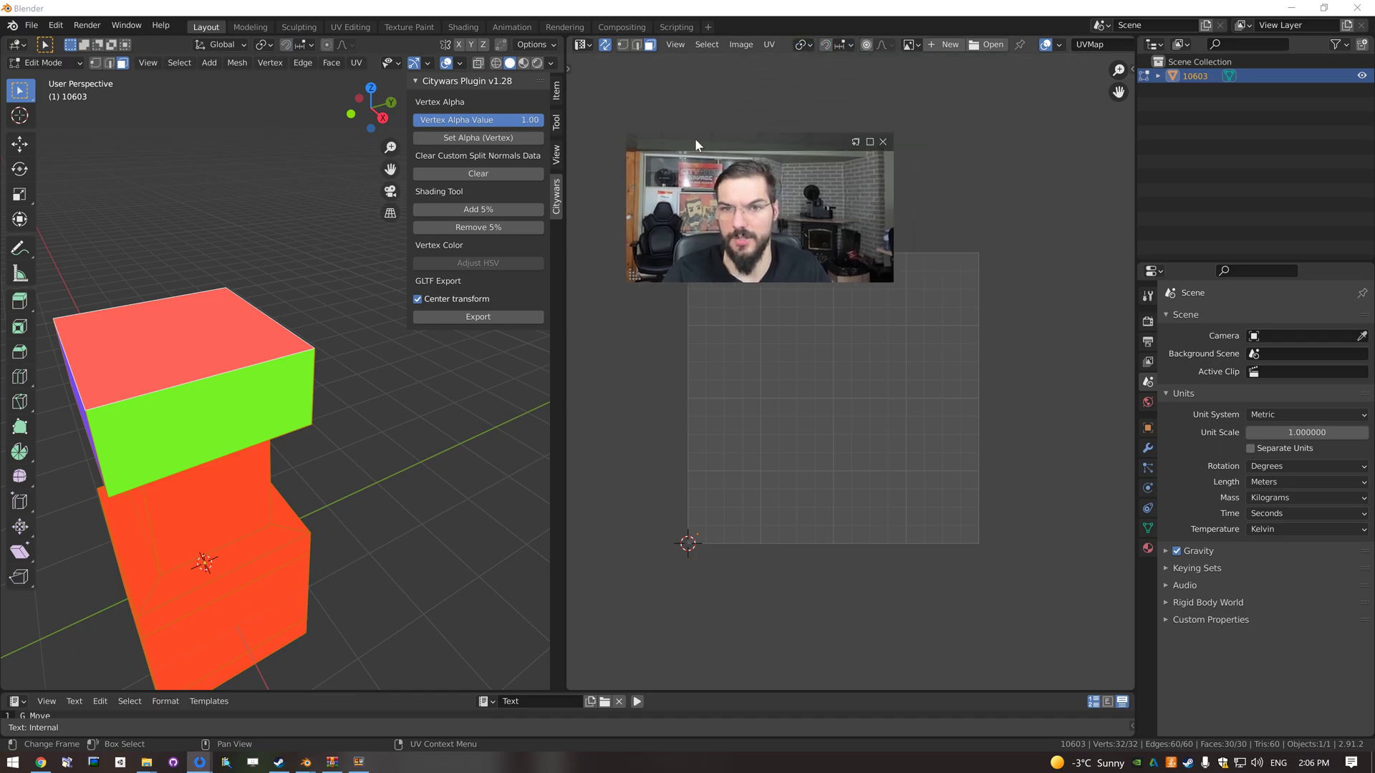
left_click(831, 84)
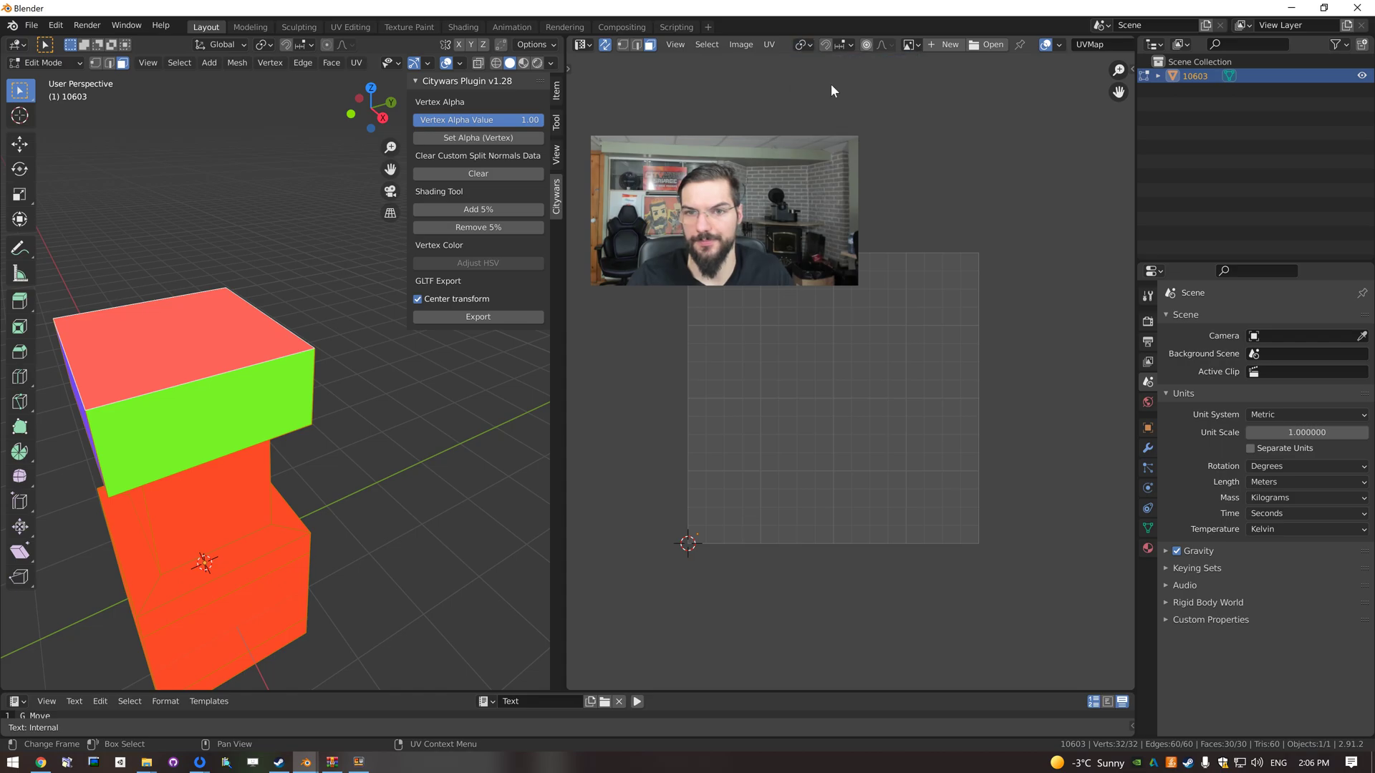
left_click(813, 49)
left_click(832, 93)
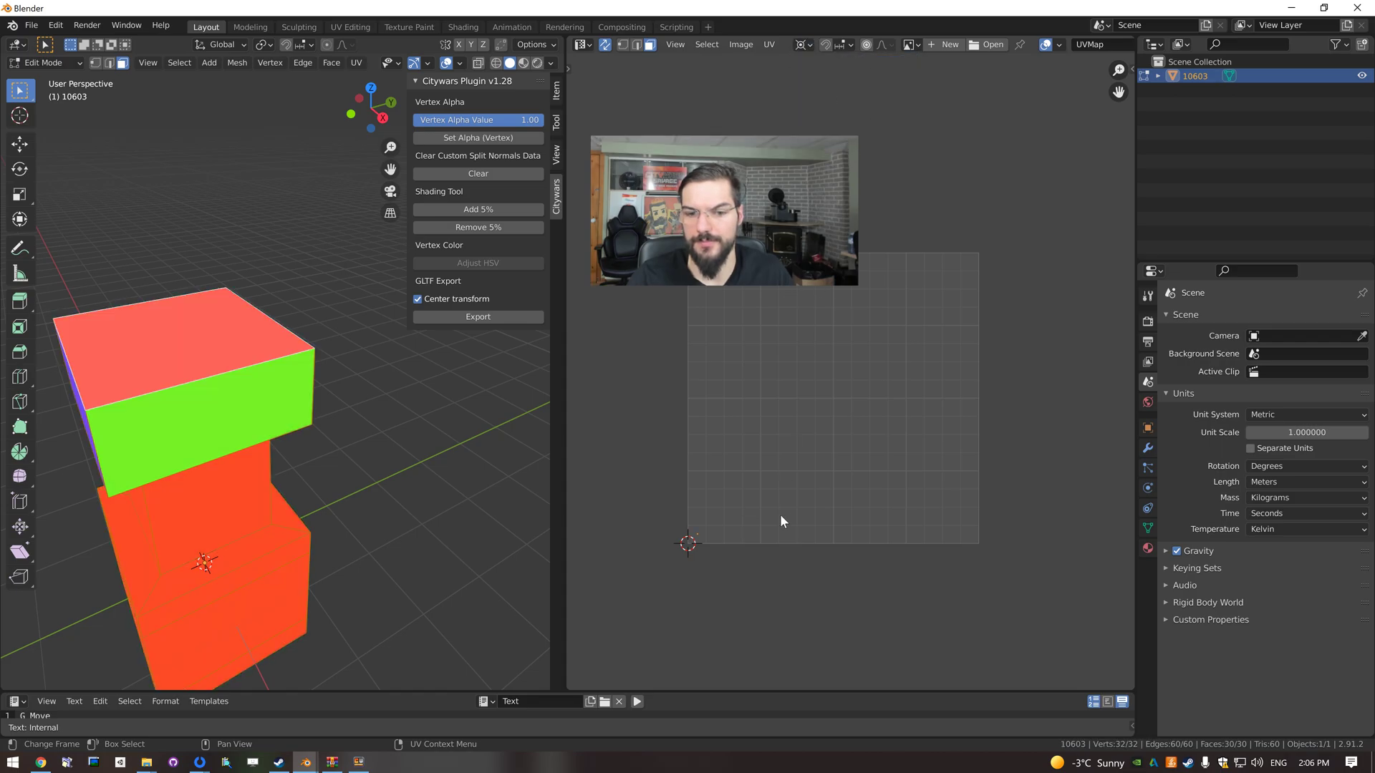
key("s")
key("0")
key("Return")
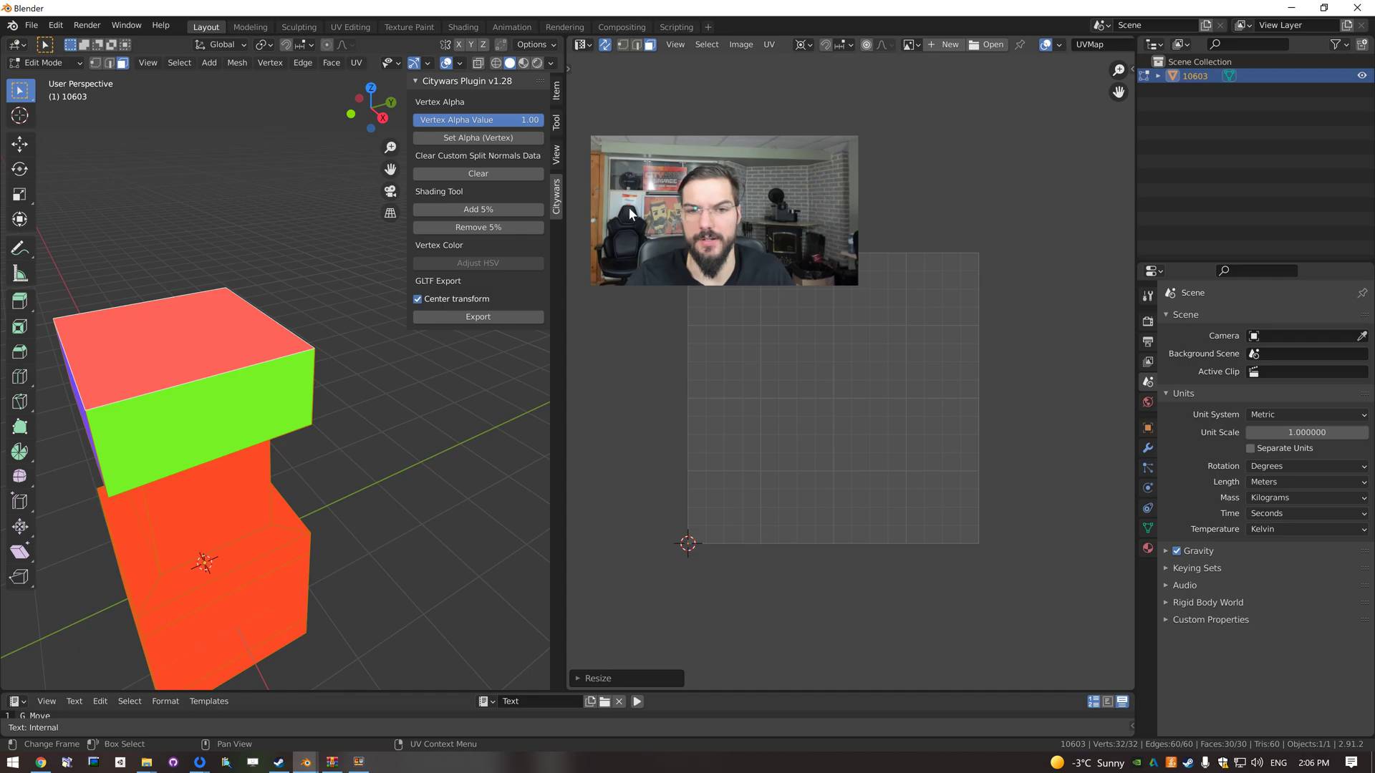
Export the column with its collapsed UVs using the Citywars plugin.
left_click_drag(708, 134, 577, 57)
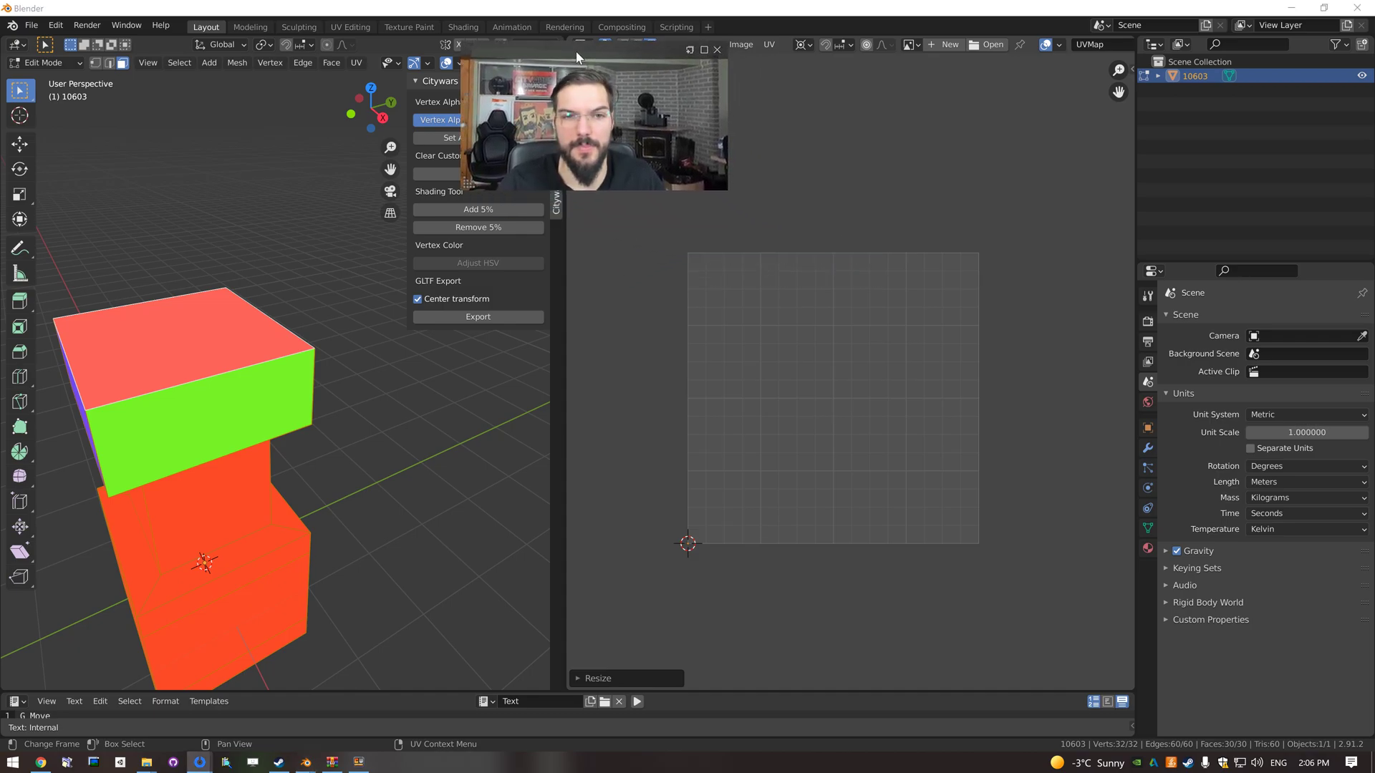
middle_click_drag(642, 430, 676, 452)
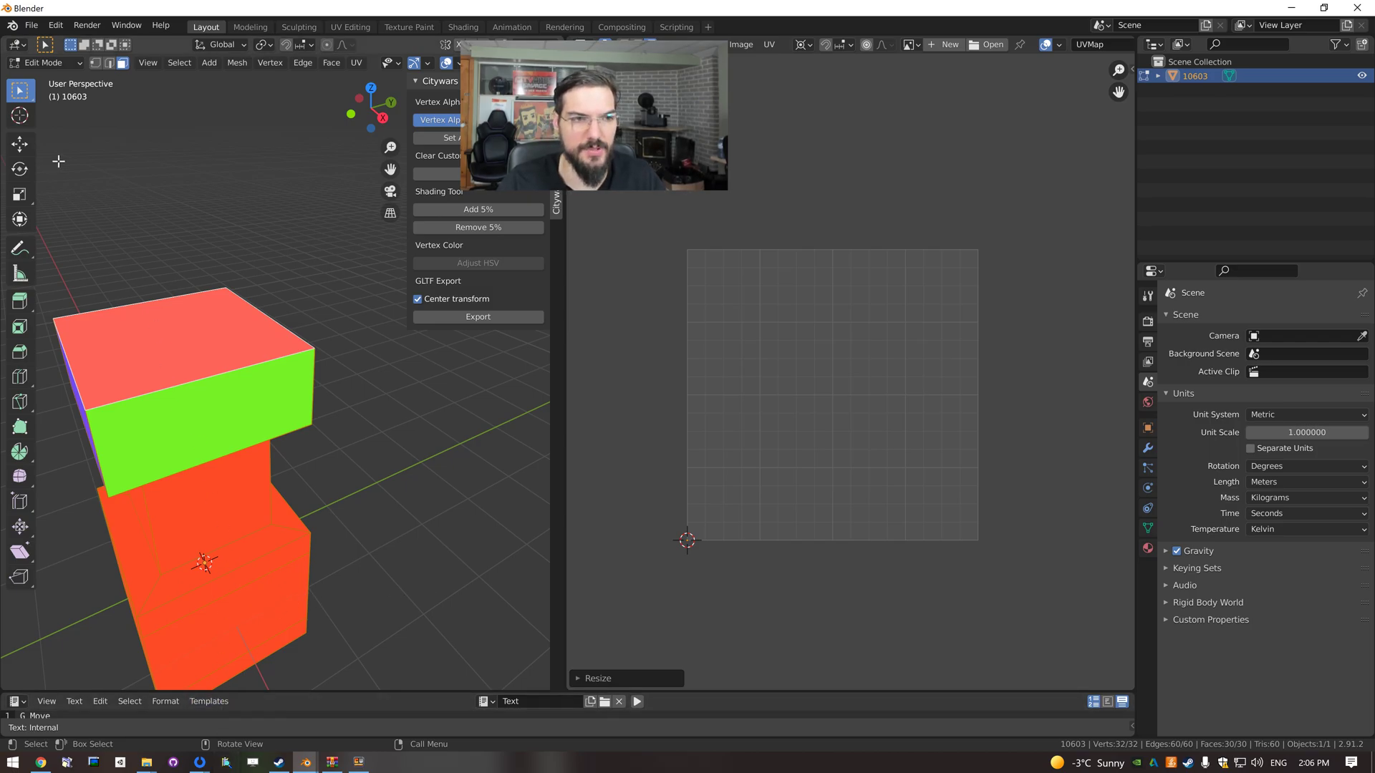
left_click(502, 317)
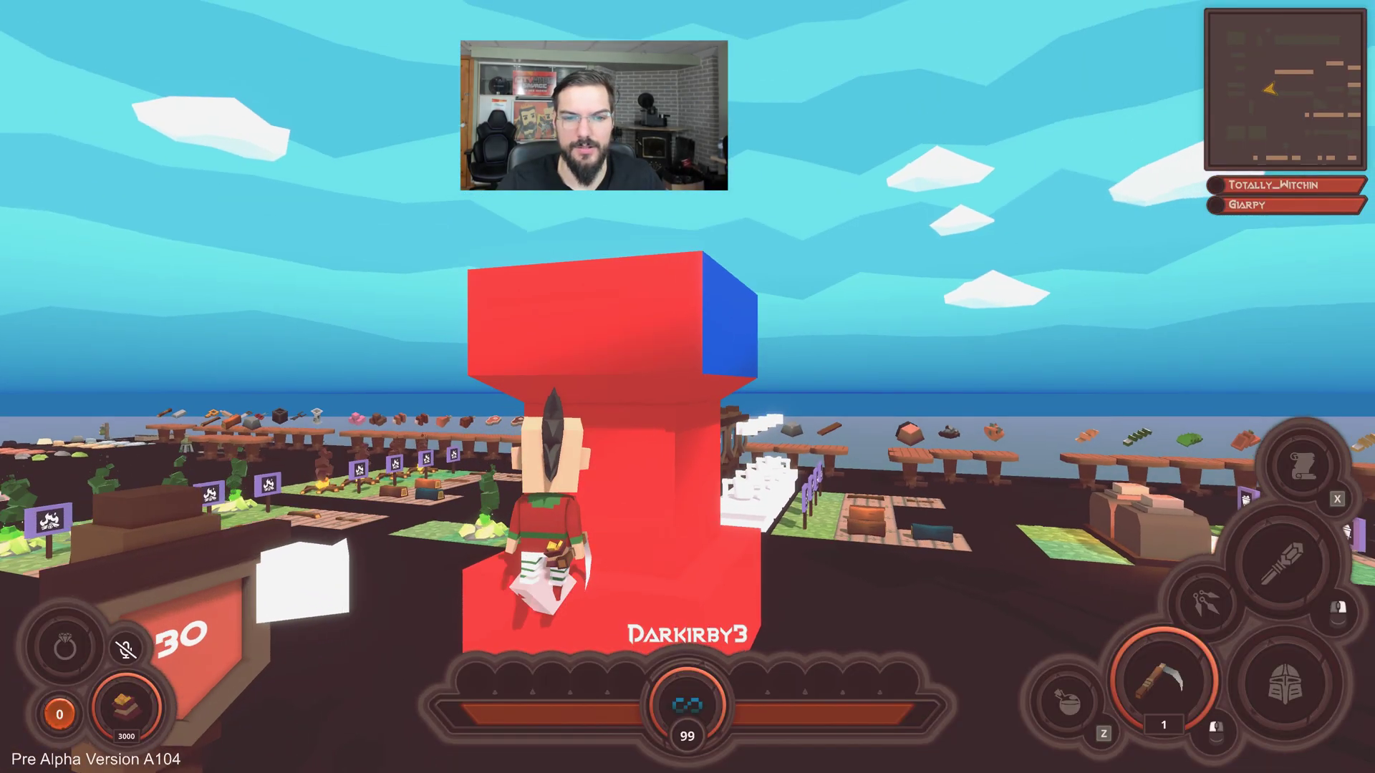
In the game, reload nearby blocks and view the column from several sides to check its movement.
key("s")
key("w")
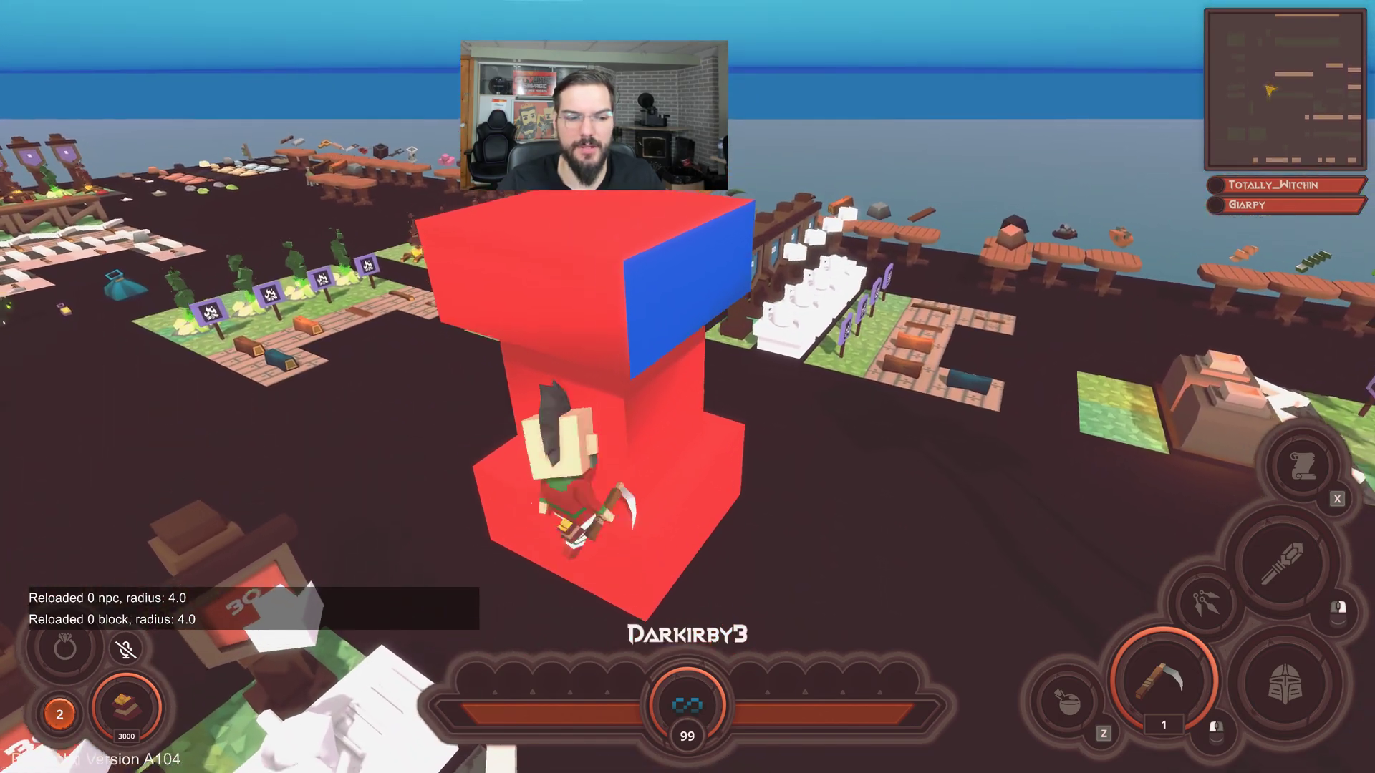
key("d")
key("s")
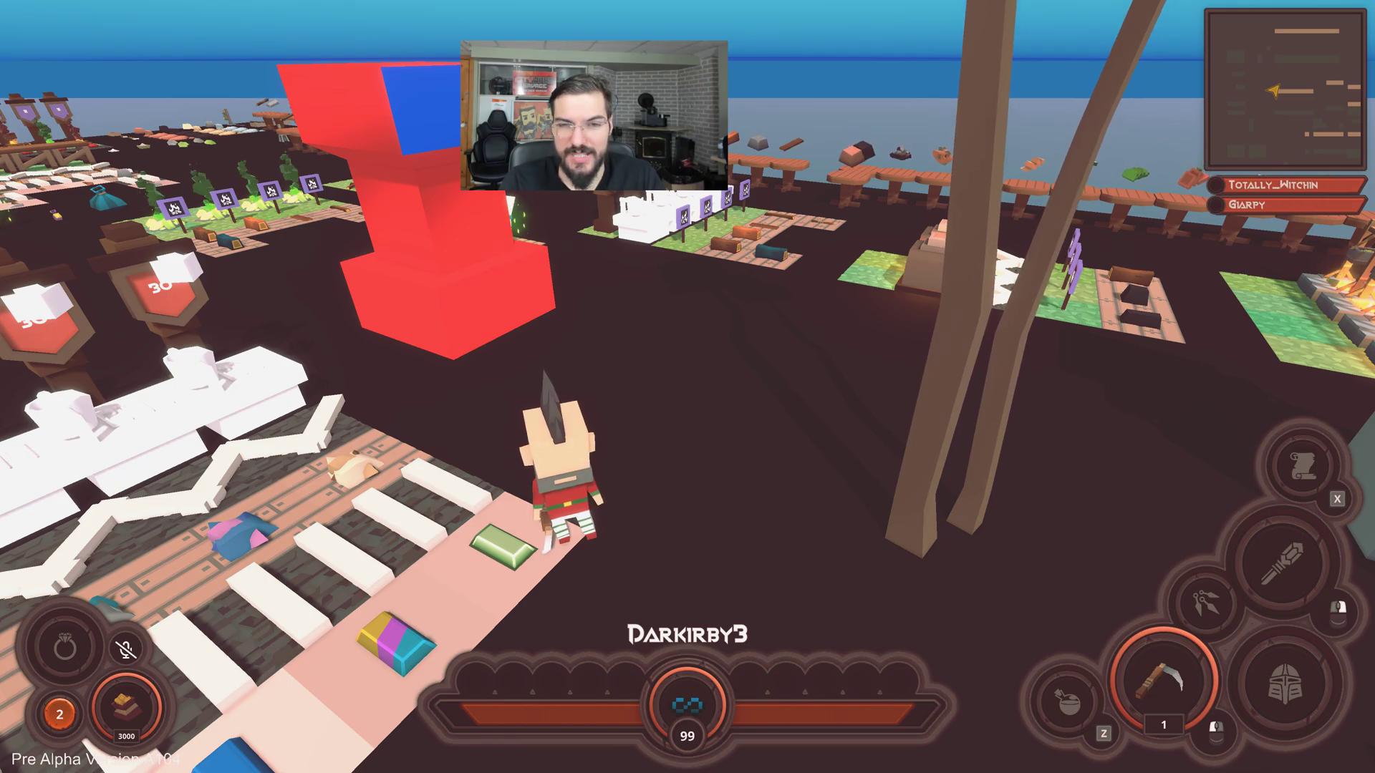
Walk through the game's display area past the columns, item rows and tree to look over the placed objects.
key("w")
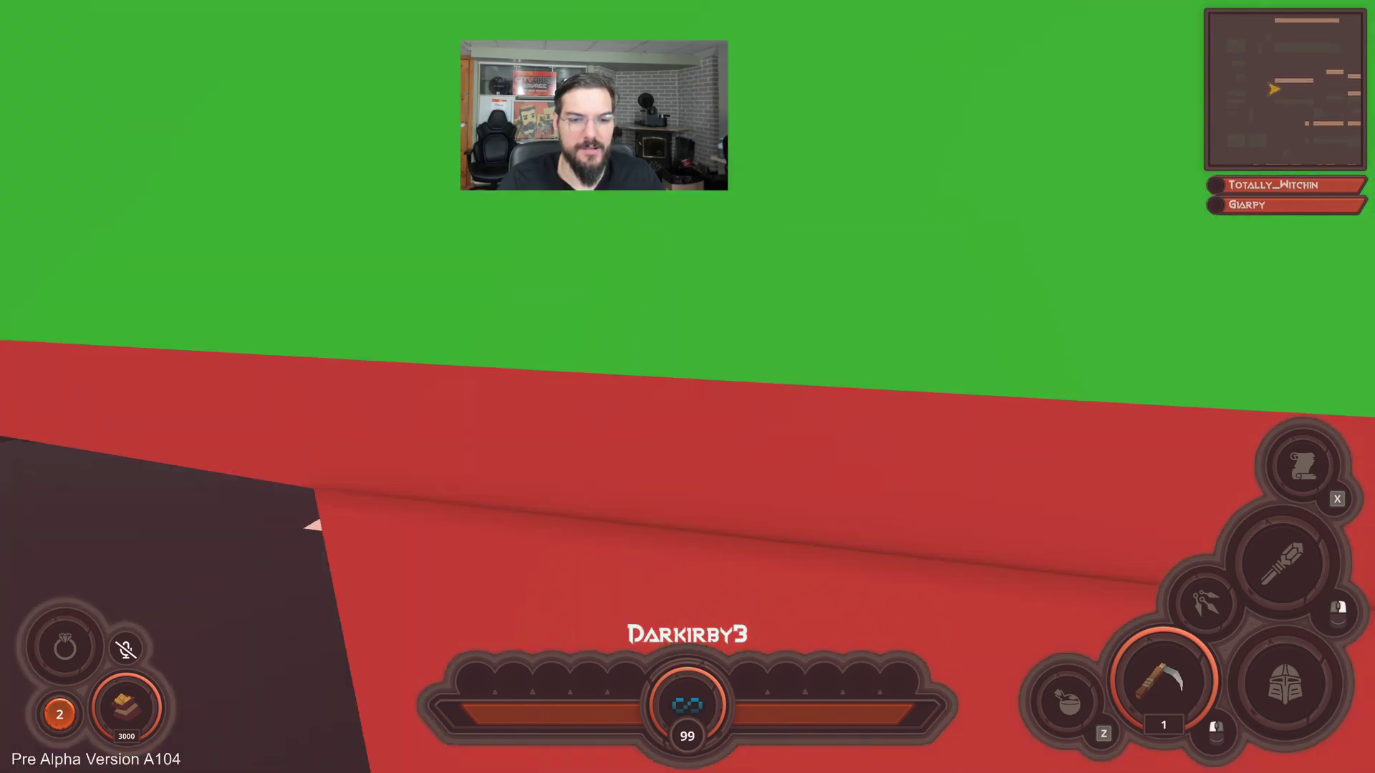
key("w")
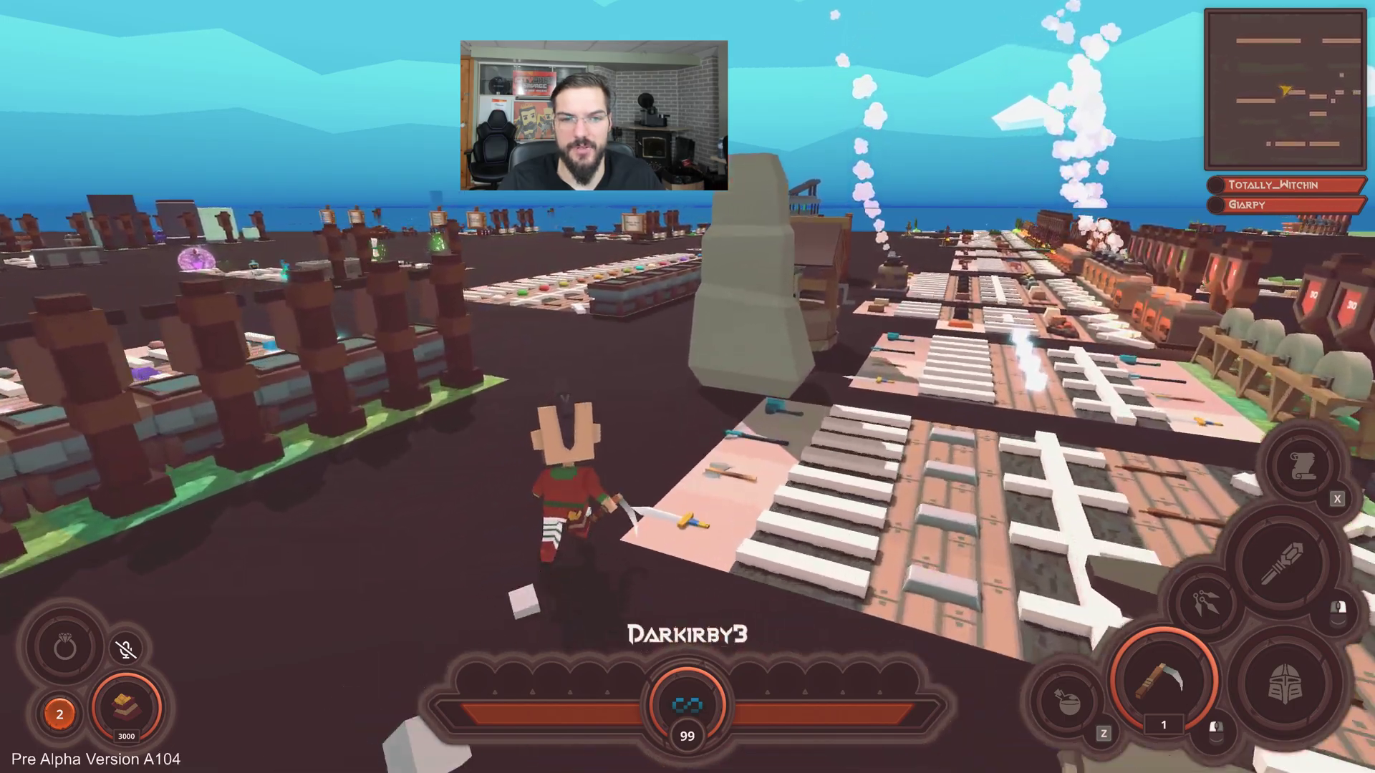
key("w")
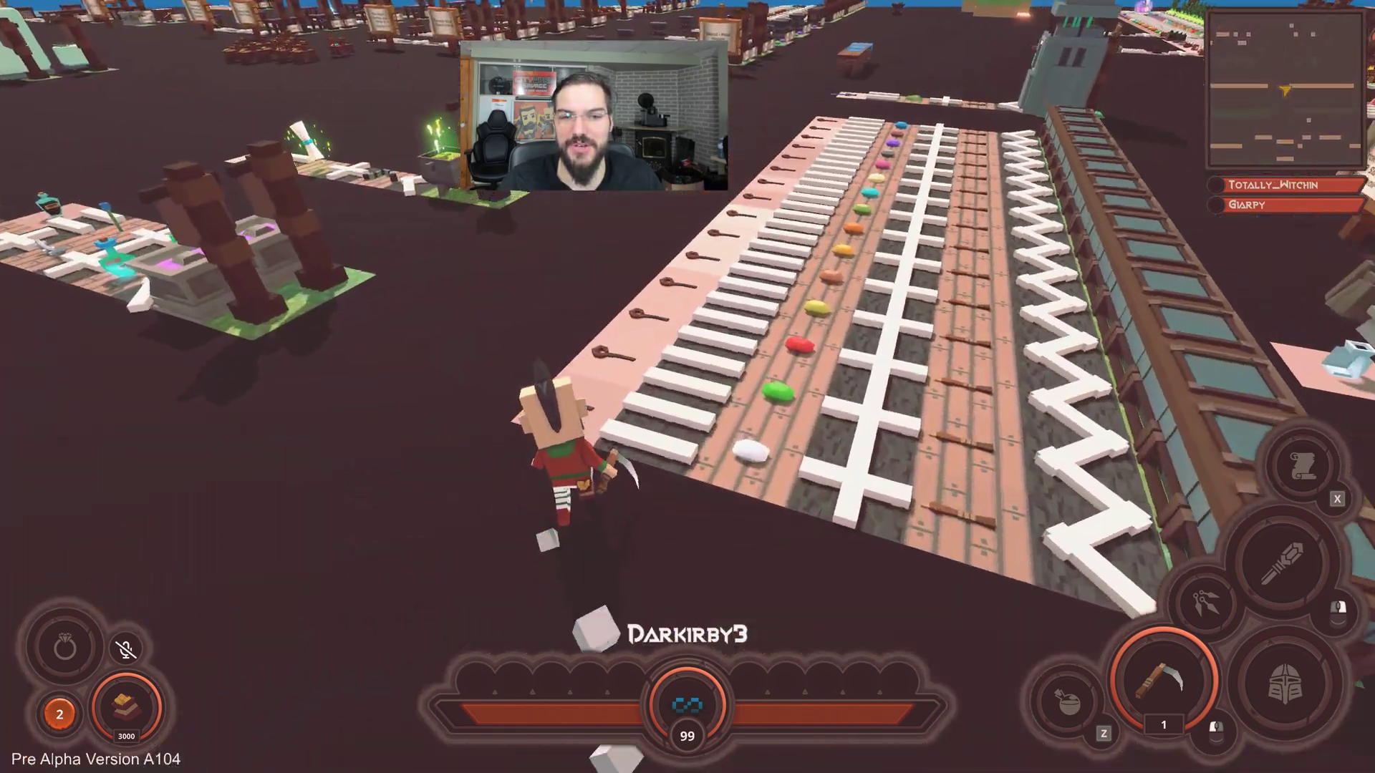
key("w")
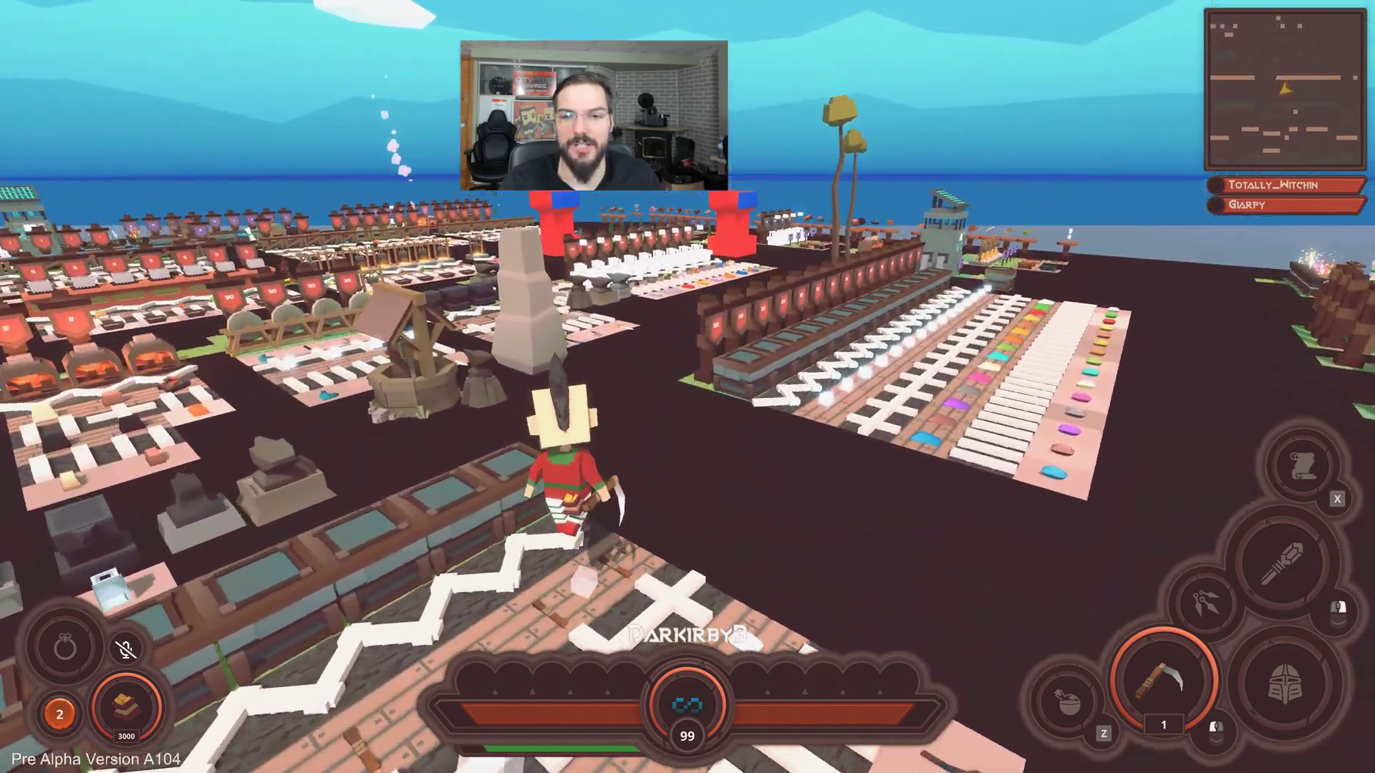
key("w")
Teleport to createnpc's spawn with a chat command.
key("slash")
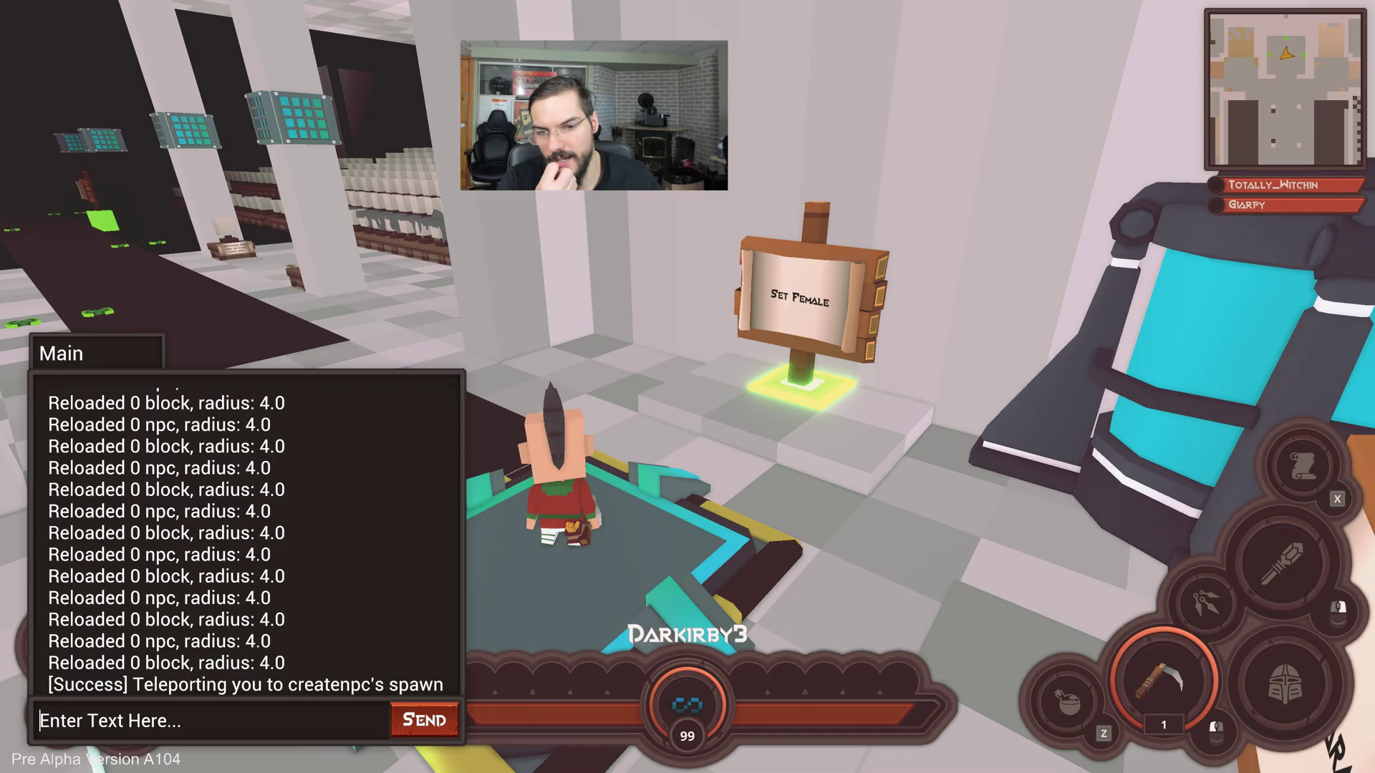
Walk down the hall to the Meowkube hair display and jump onto its stand.
key("Escape")
key("w")
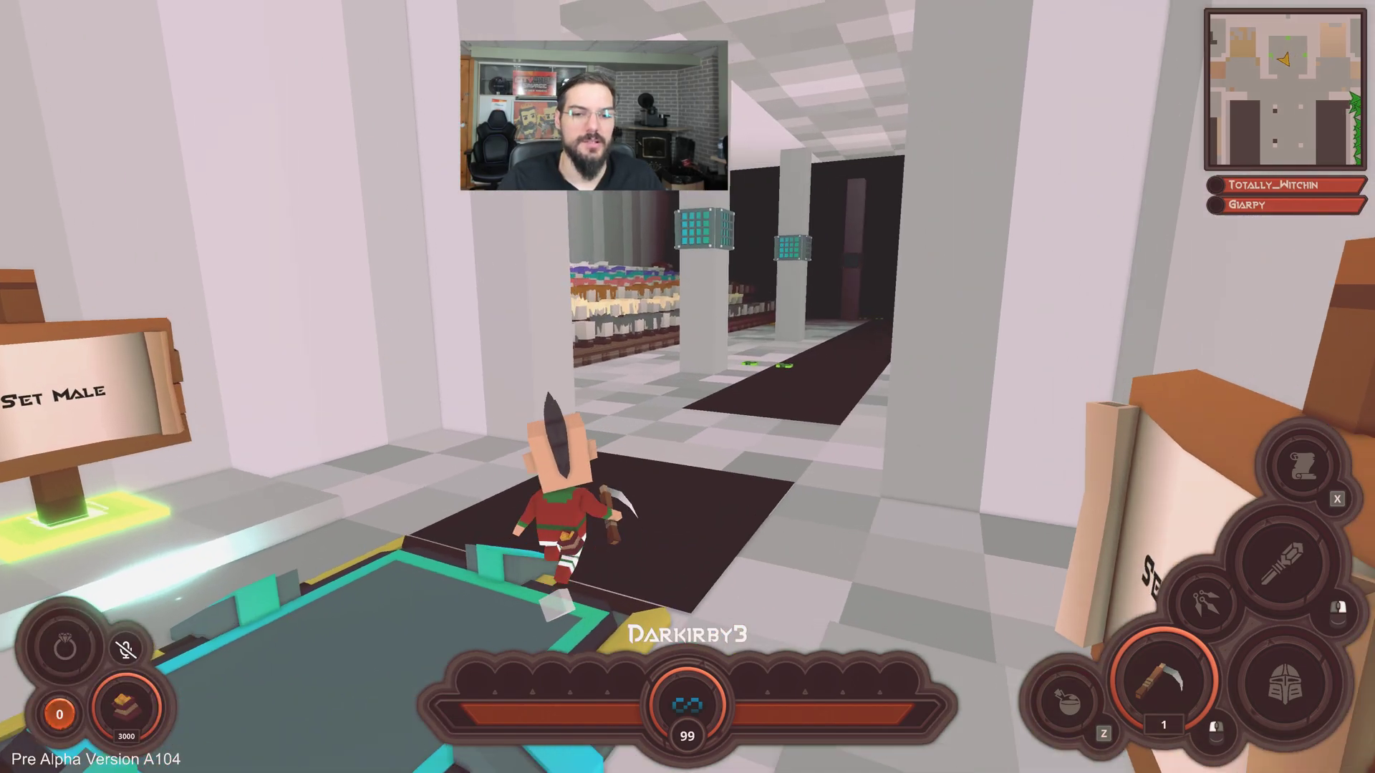
key("w")
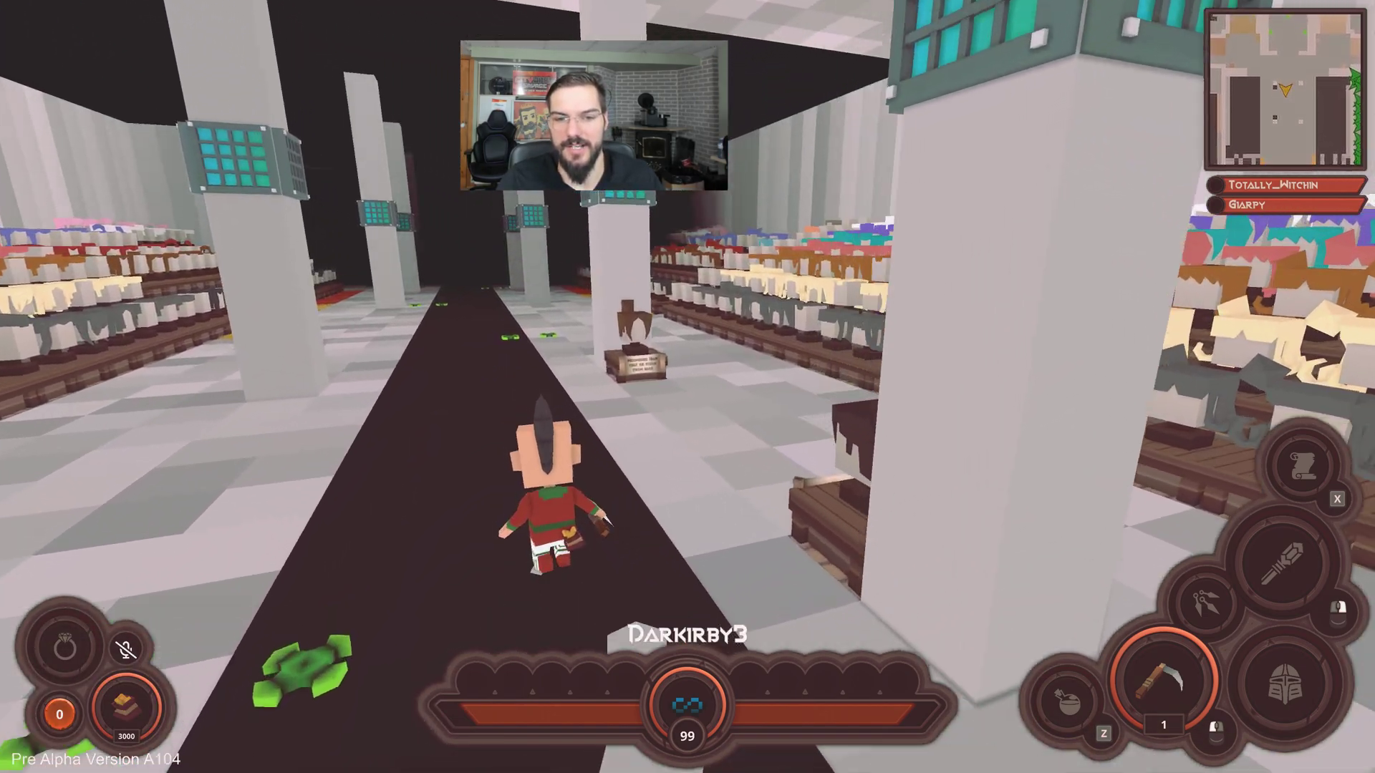
key("w")
key("s")
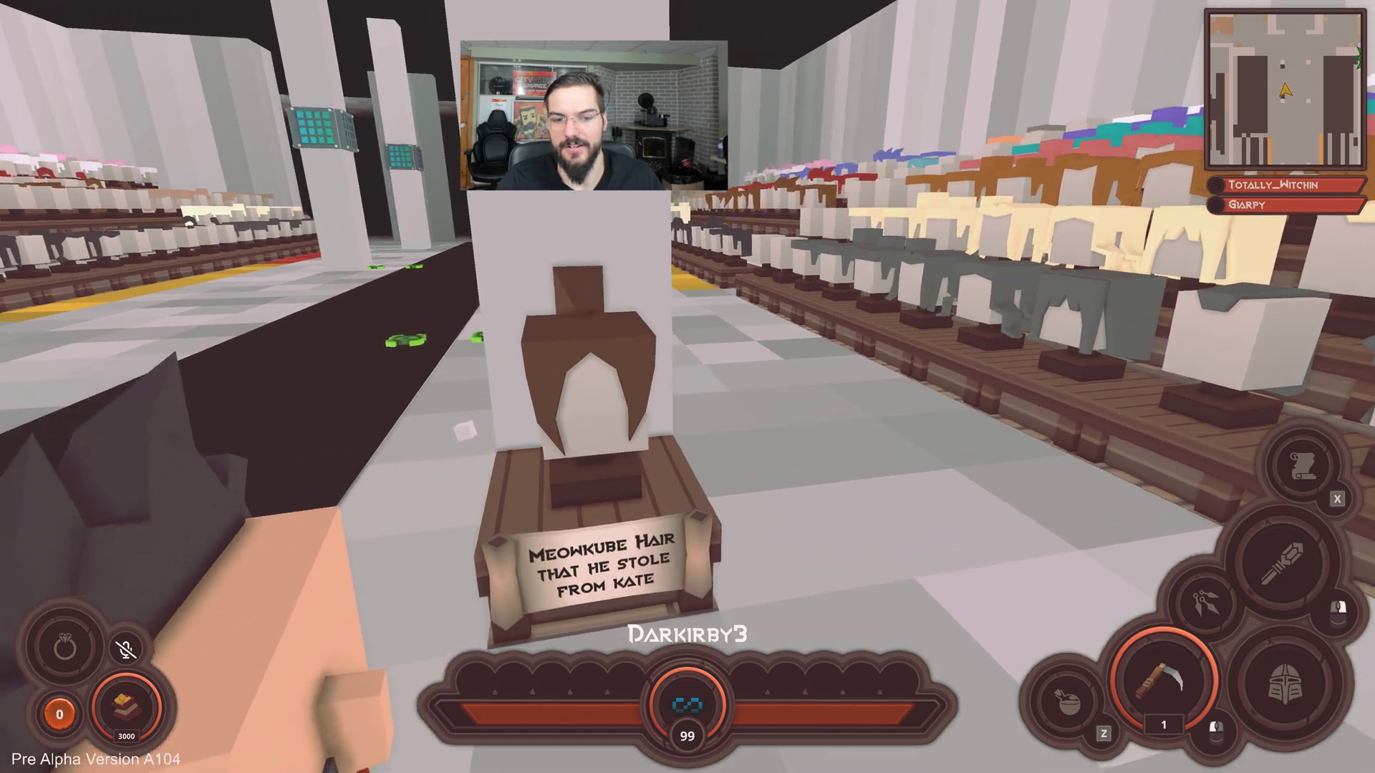
key("w")
key("space")
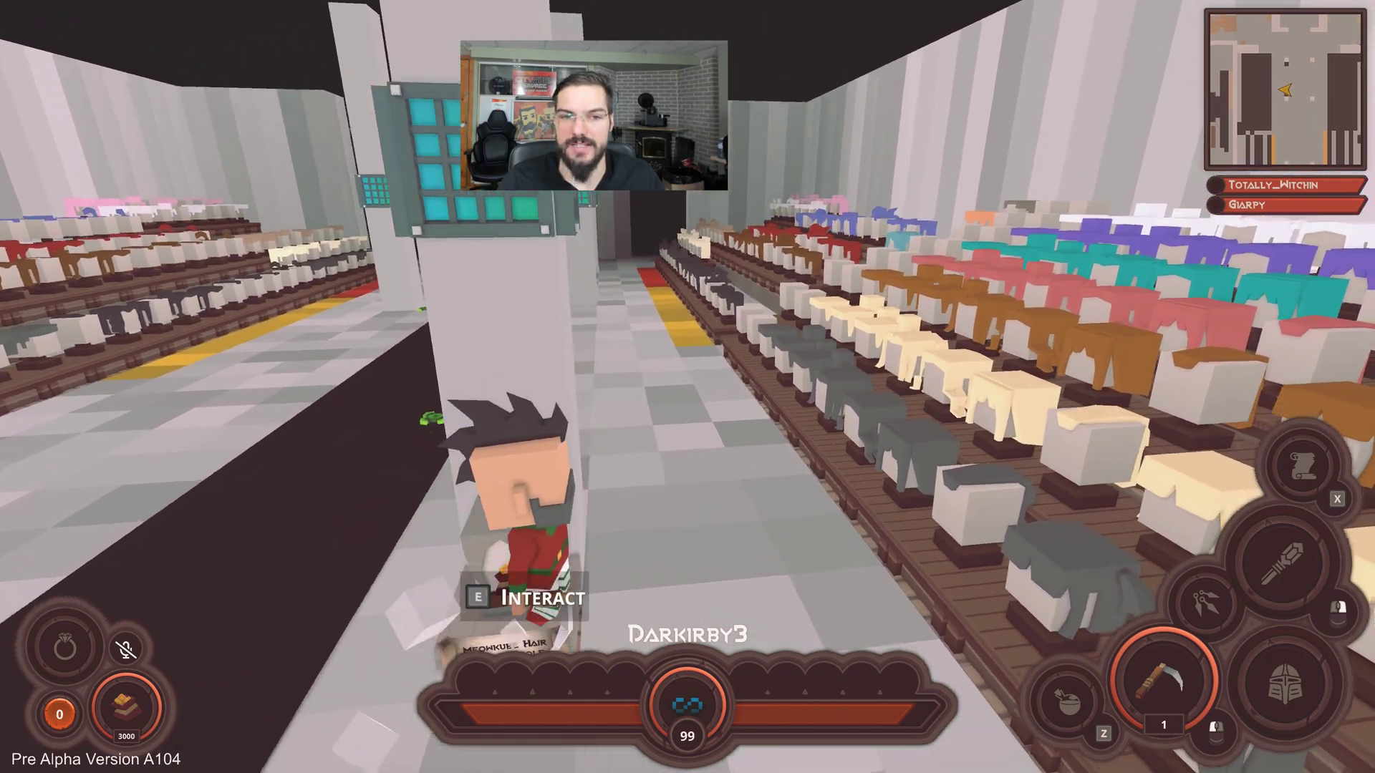
key("space")
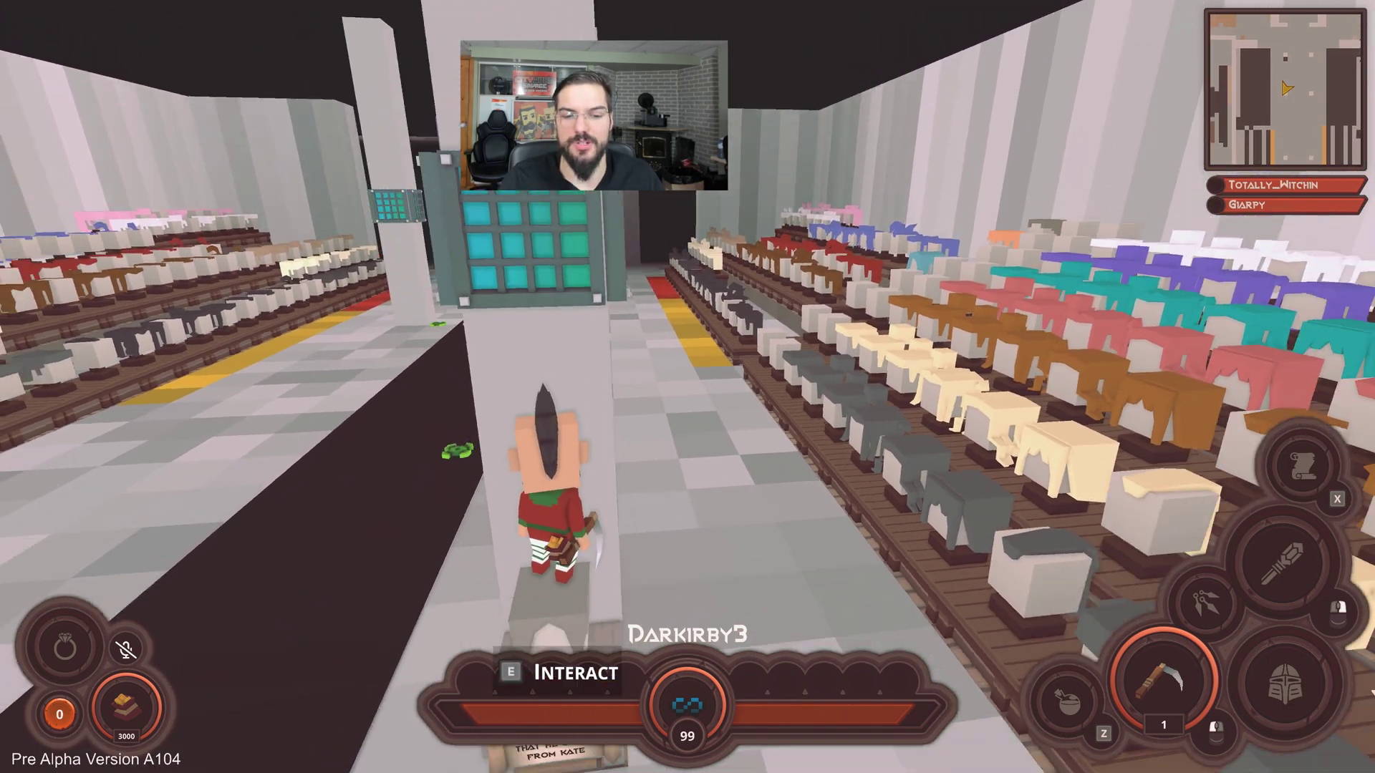
Query the assembler ID of the hair block underneath the character with a chat command.
key("Return")
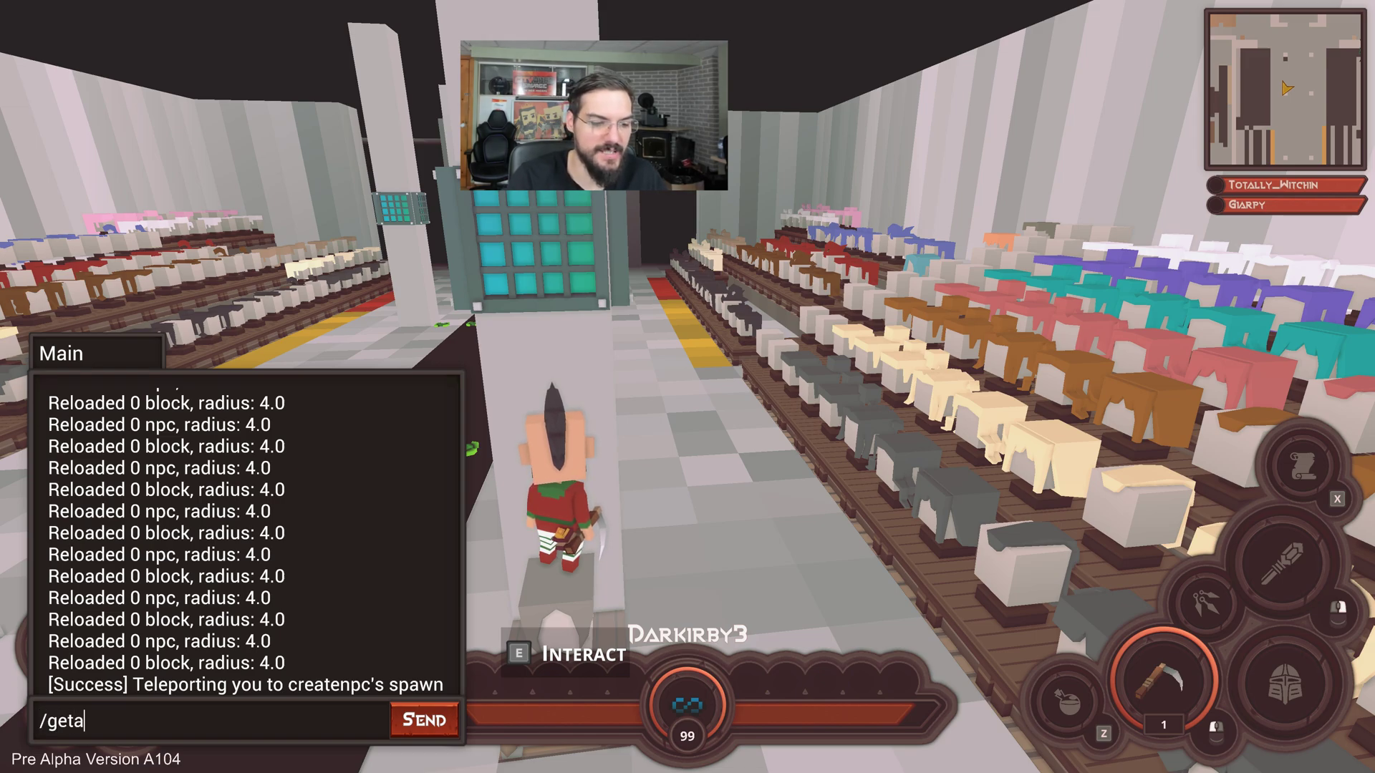
key("Return")
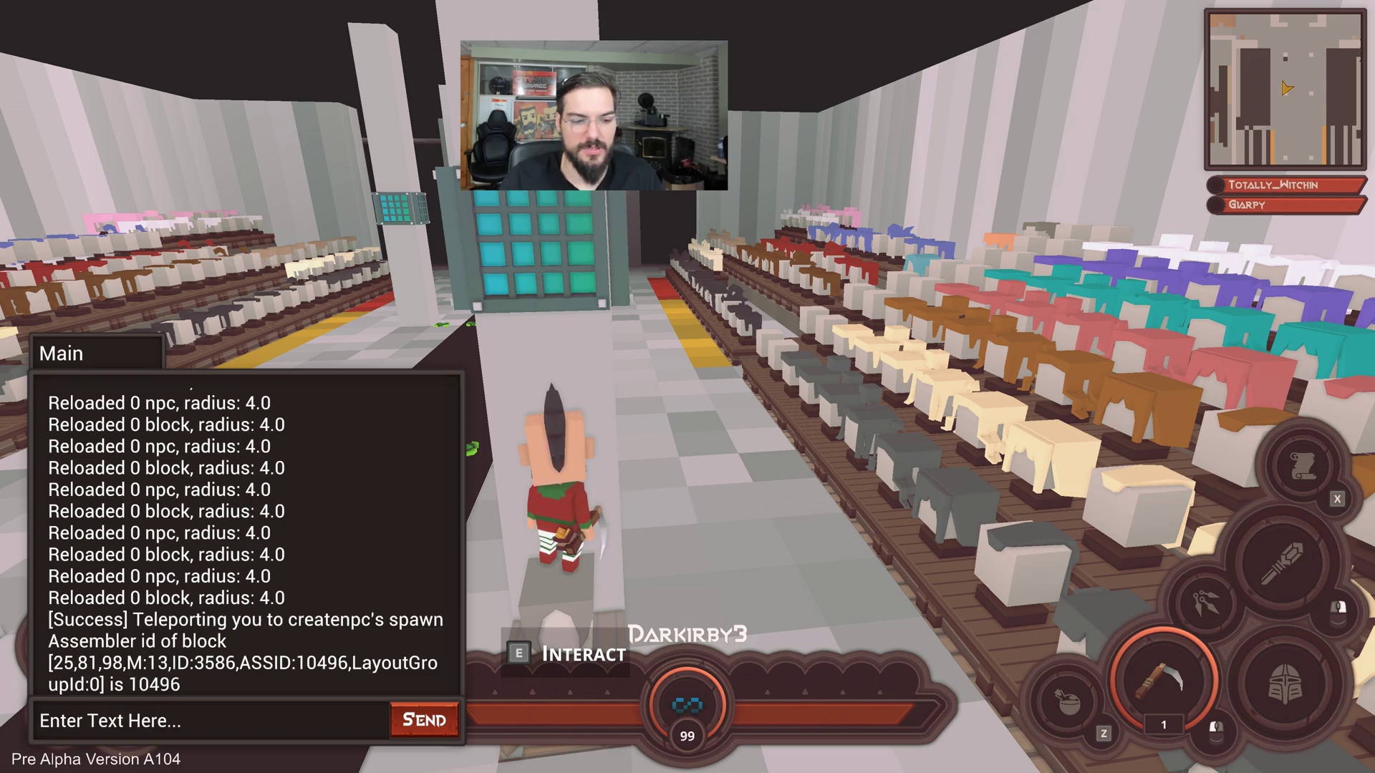
key("Escape")
Search the Object Tool's accessories for 10496 and choose Meowkube Female Hair for placement.
key("a")
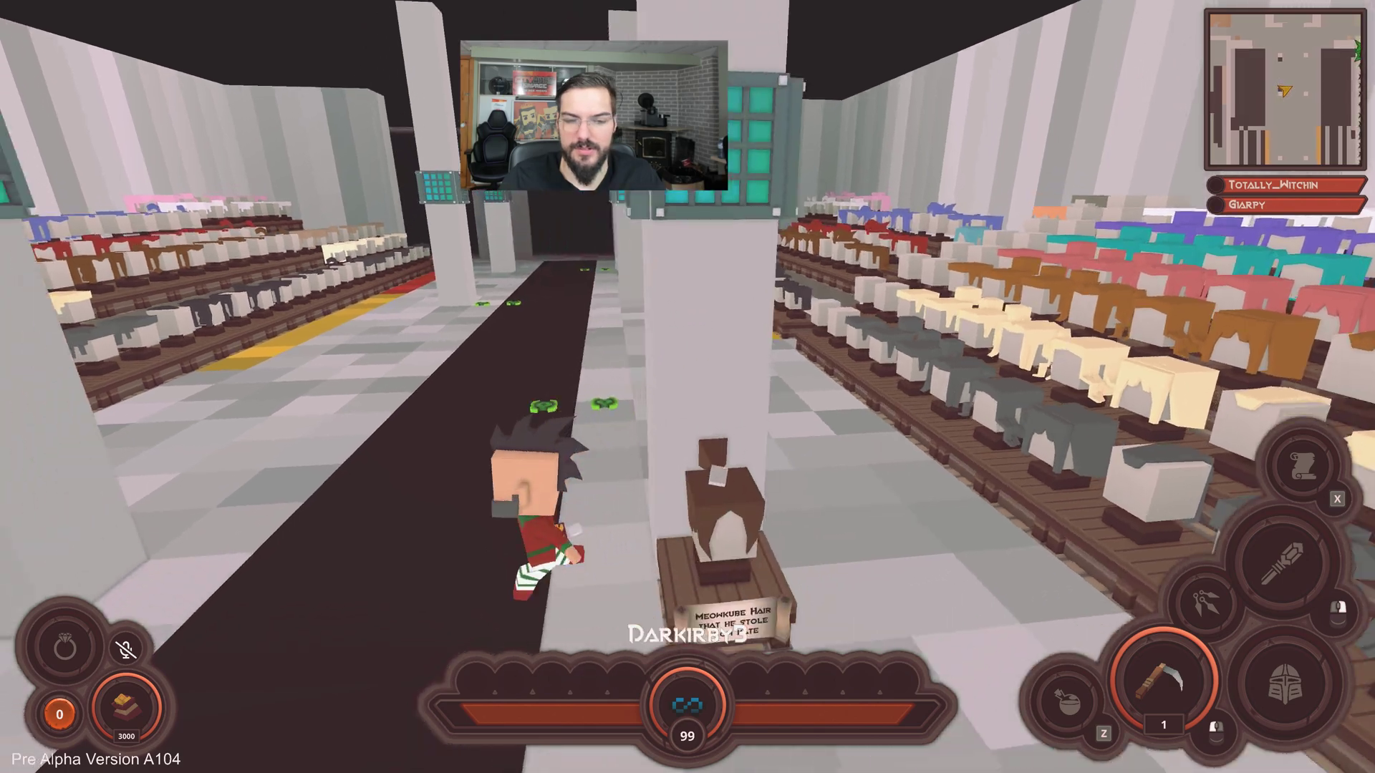
key("Tab")
left_click(1071, 255)
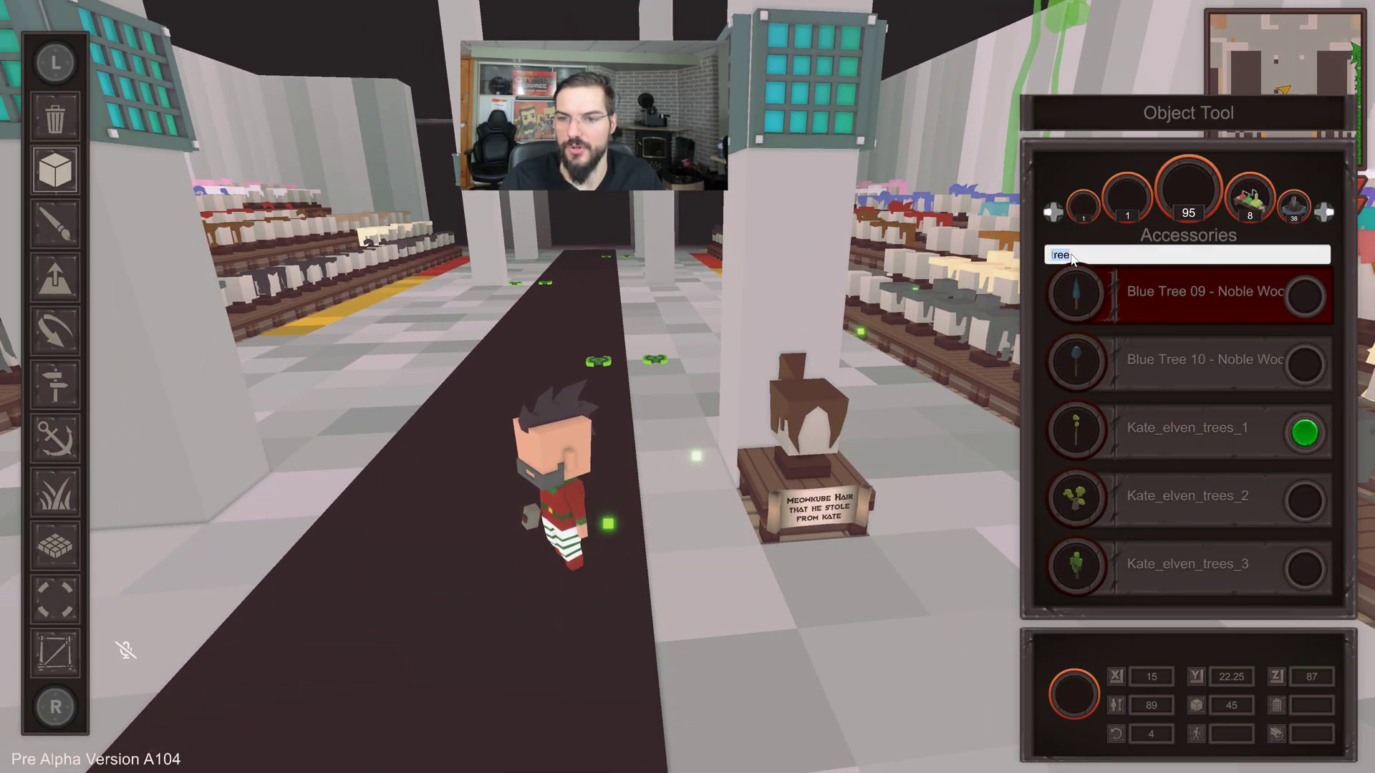
type("10496")
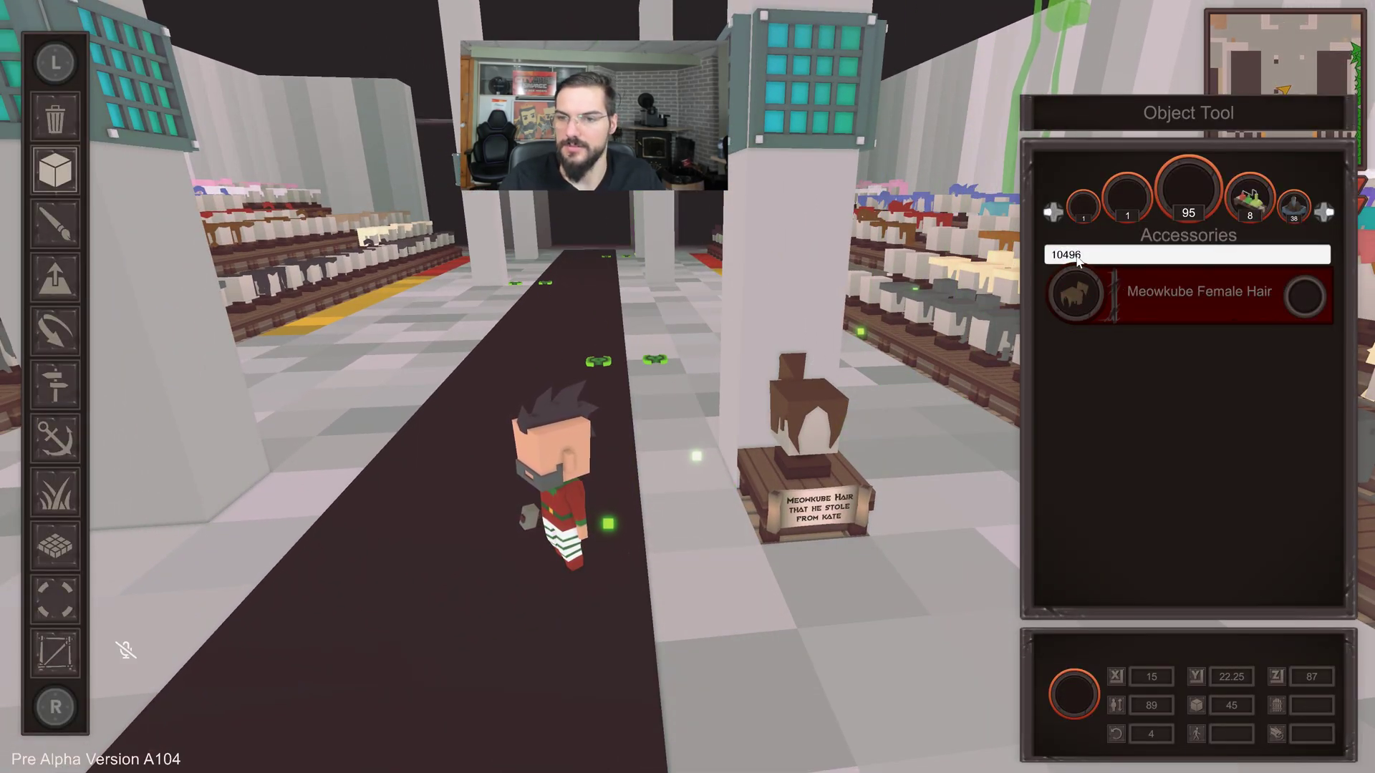
left_click(1227, 312)
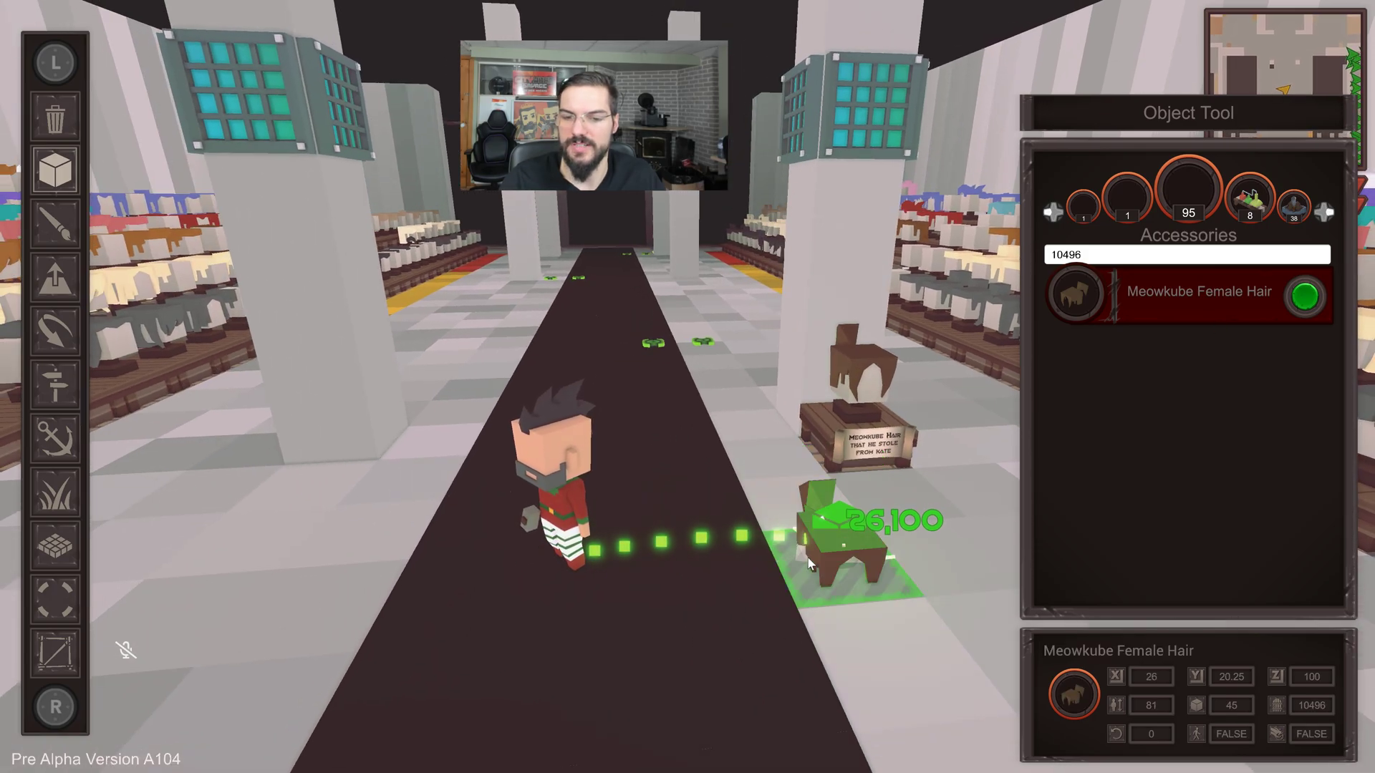
key("Tab")
key("d")
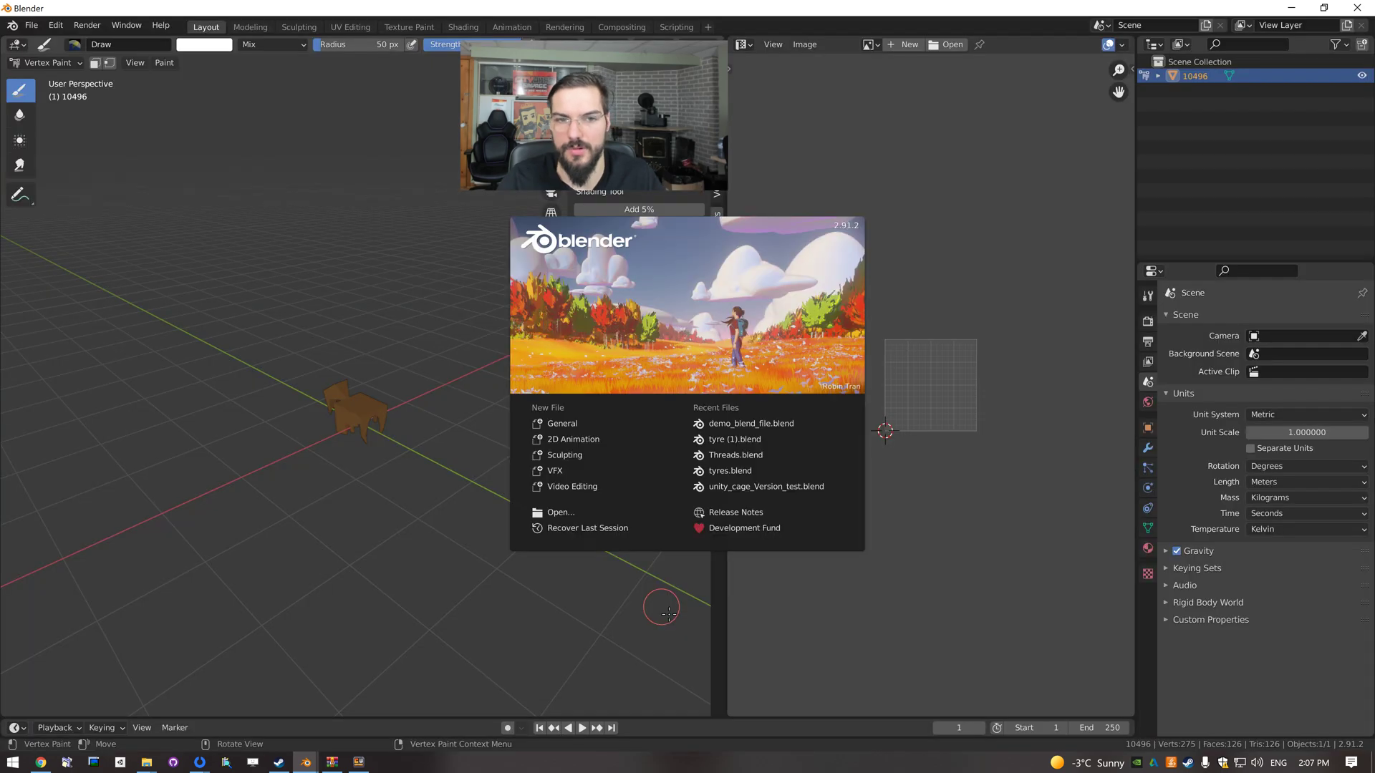
In Blender, fill the whole hair model 10496 with bright pink vertex colour, hue 0.903, saturation 1.000, value 1.000.
left_click(665, 613)
scroll(358, 474, "up", 7)
mouse_move(358, 474)
middle_mouse_down()
mouse_move(421, 504)
mouse_move(365, 527)
mouse_move(395, 553)
mouse_move(374, 489)
middle_mouse_up()
scroll(418, 523, "up", 3)
scroll(365, 528, "down", 3)
left_click(46, 63)
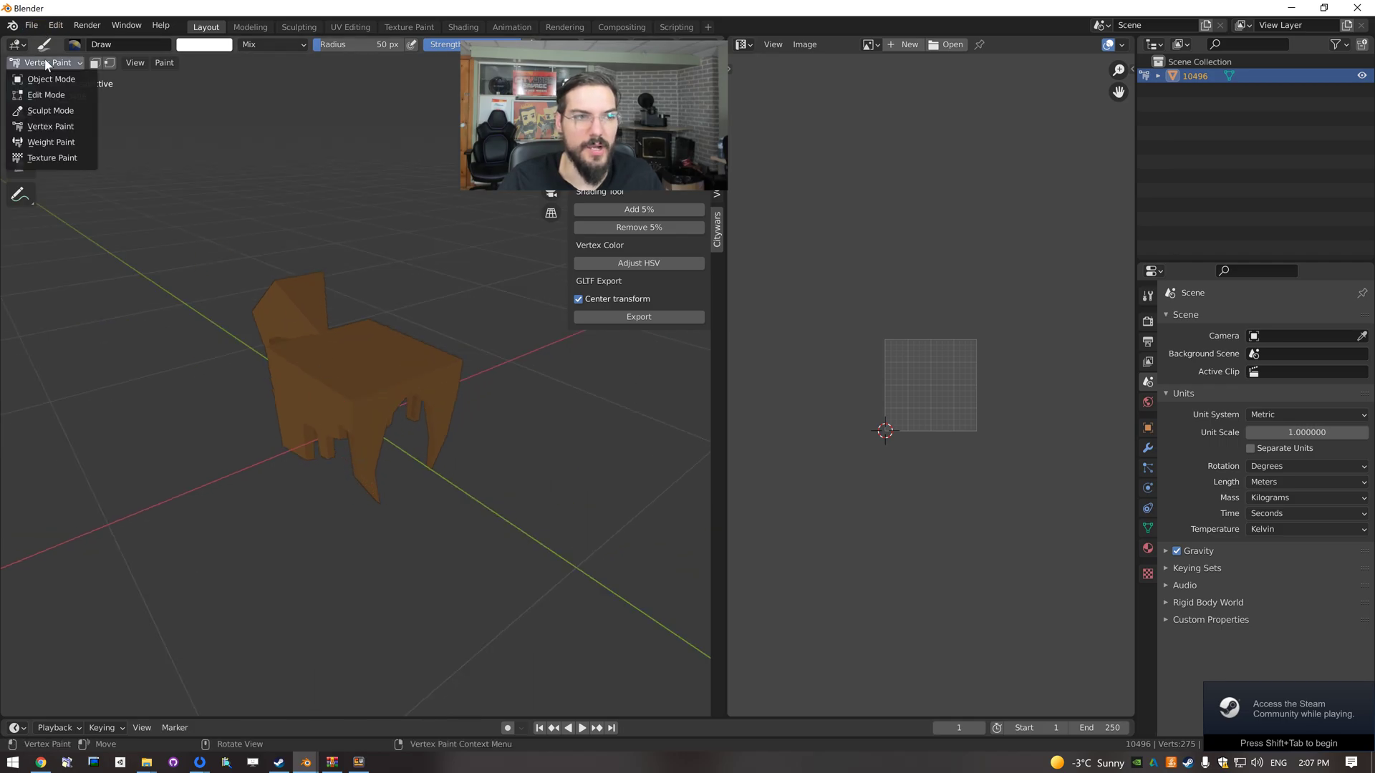
left_click(57, 127)
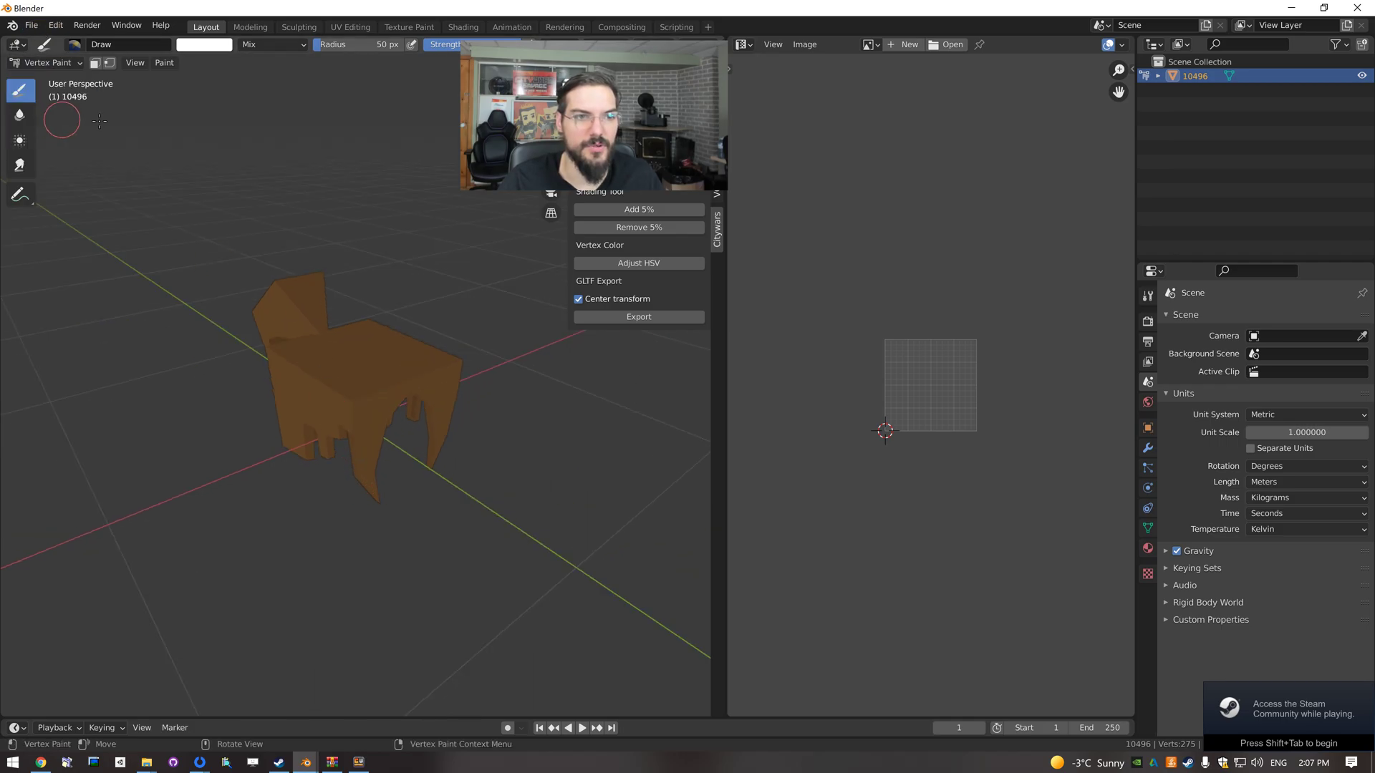
left_click(202, 45)
left_click_drag(283, 133, 276, 146)
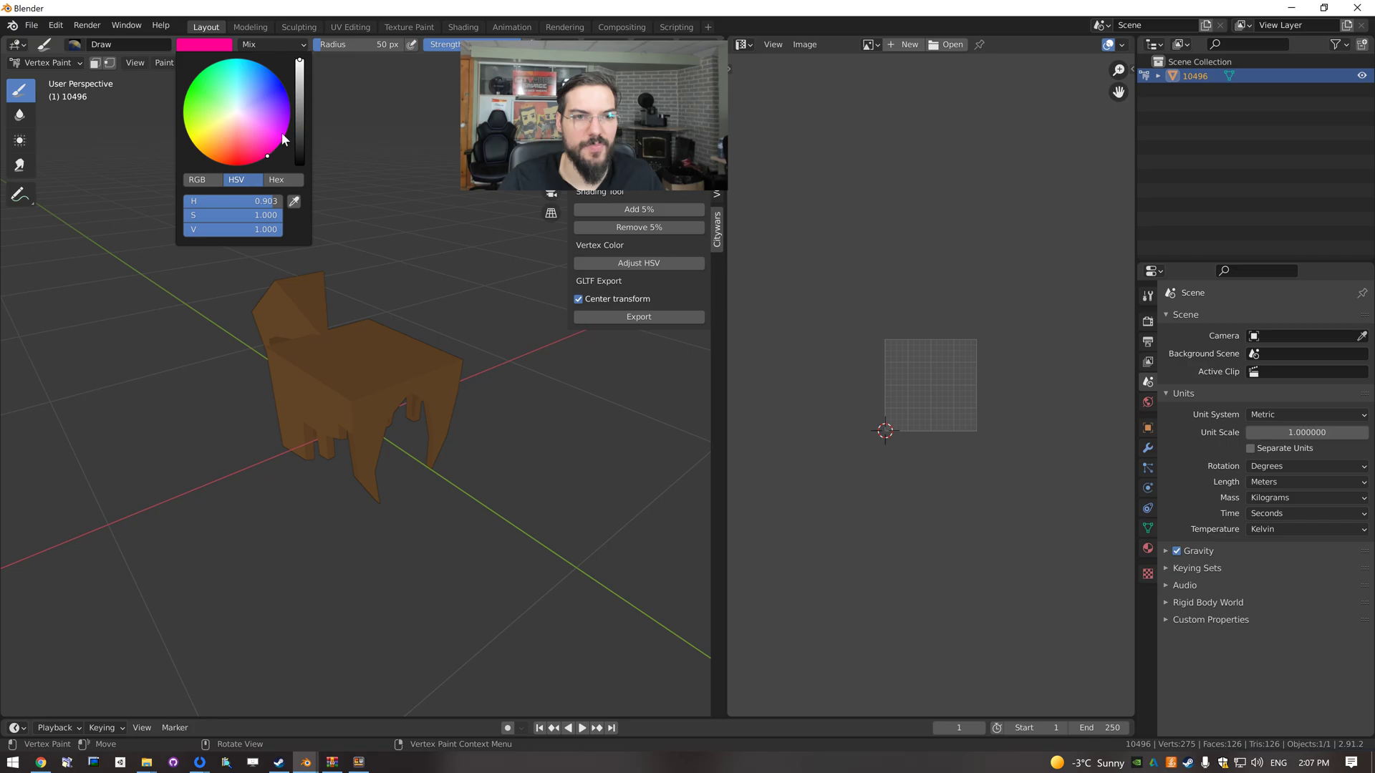
key("shift+k")
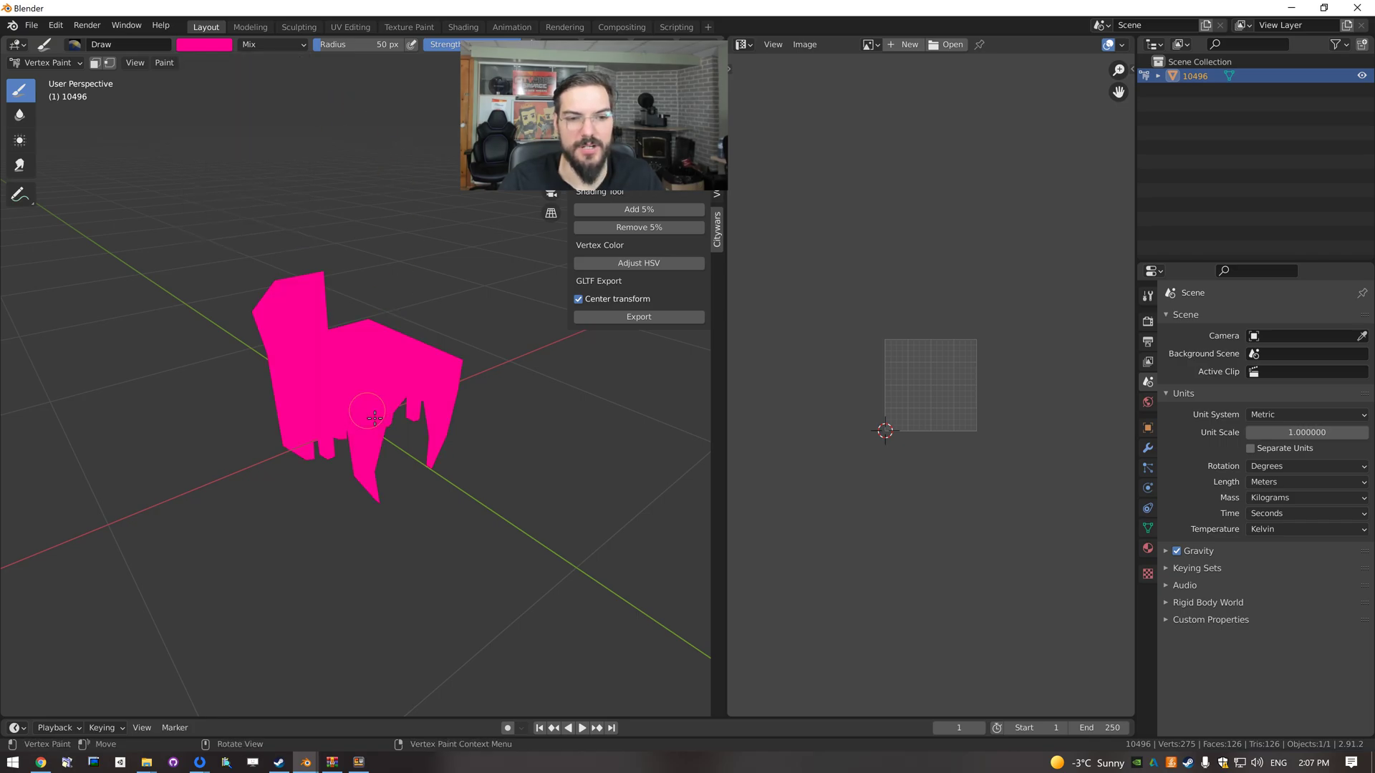
Clean up the hair mesh with Merge by Distance and Tris to Quads, and switch to face selection.
left_click(37, 63)
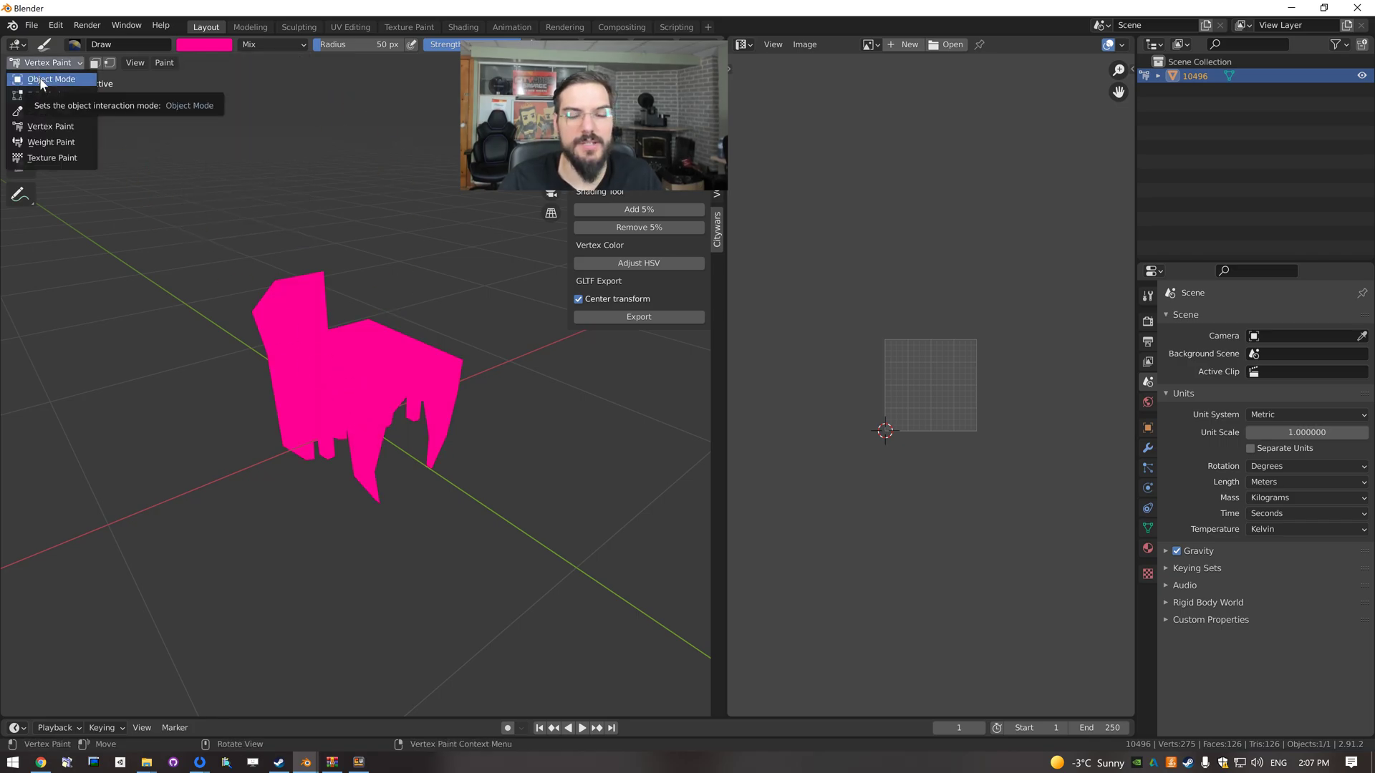
left_click(45, 79)
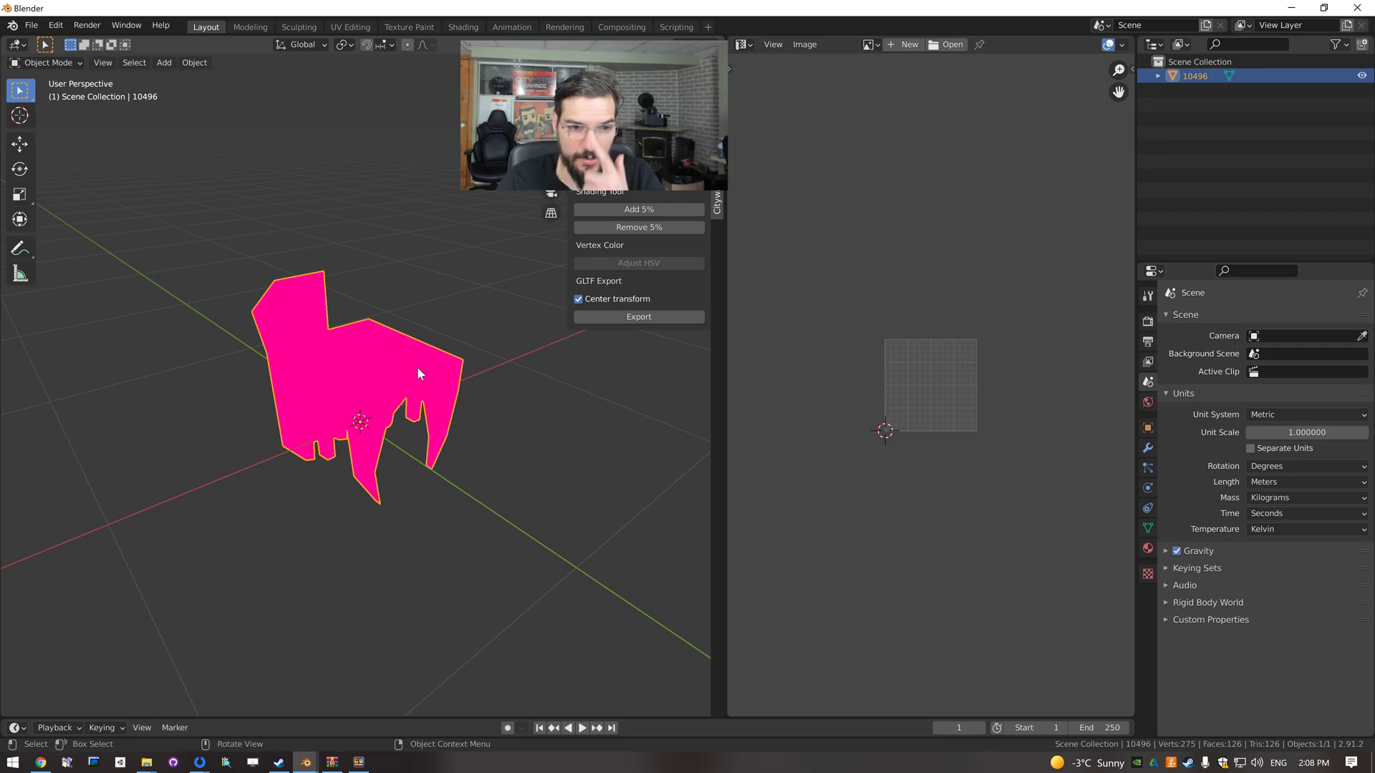
key("Tab")
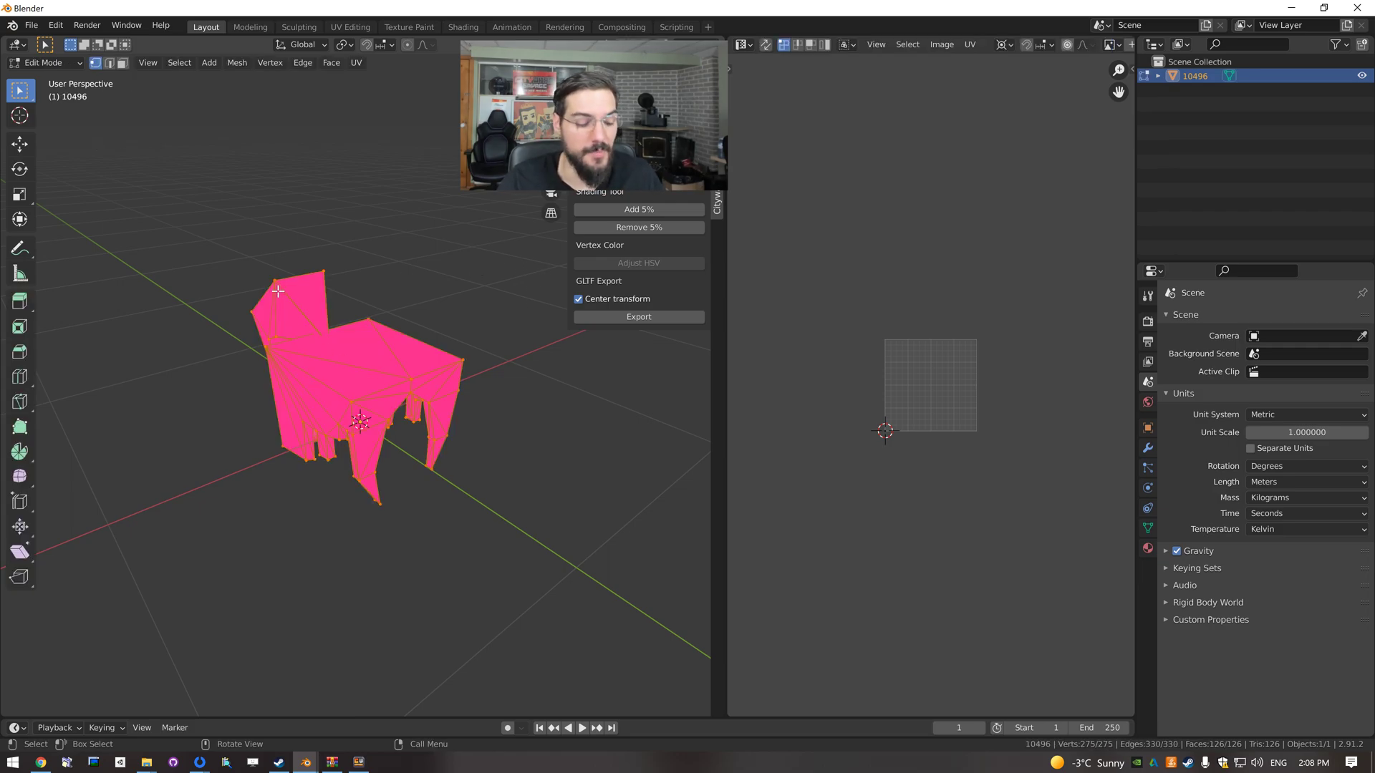
key("F3")
type("Merge")
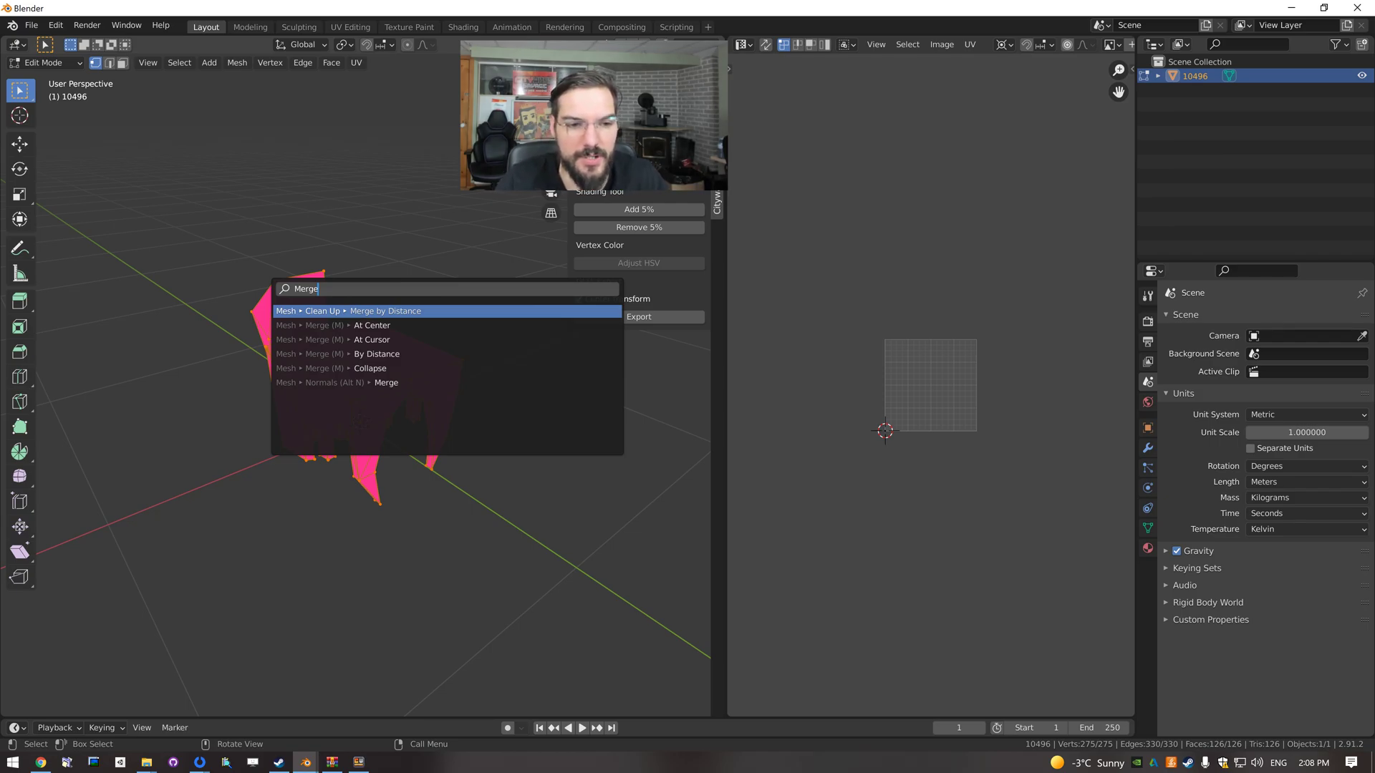
key("Return")
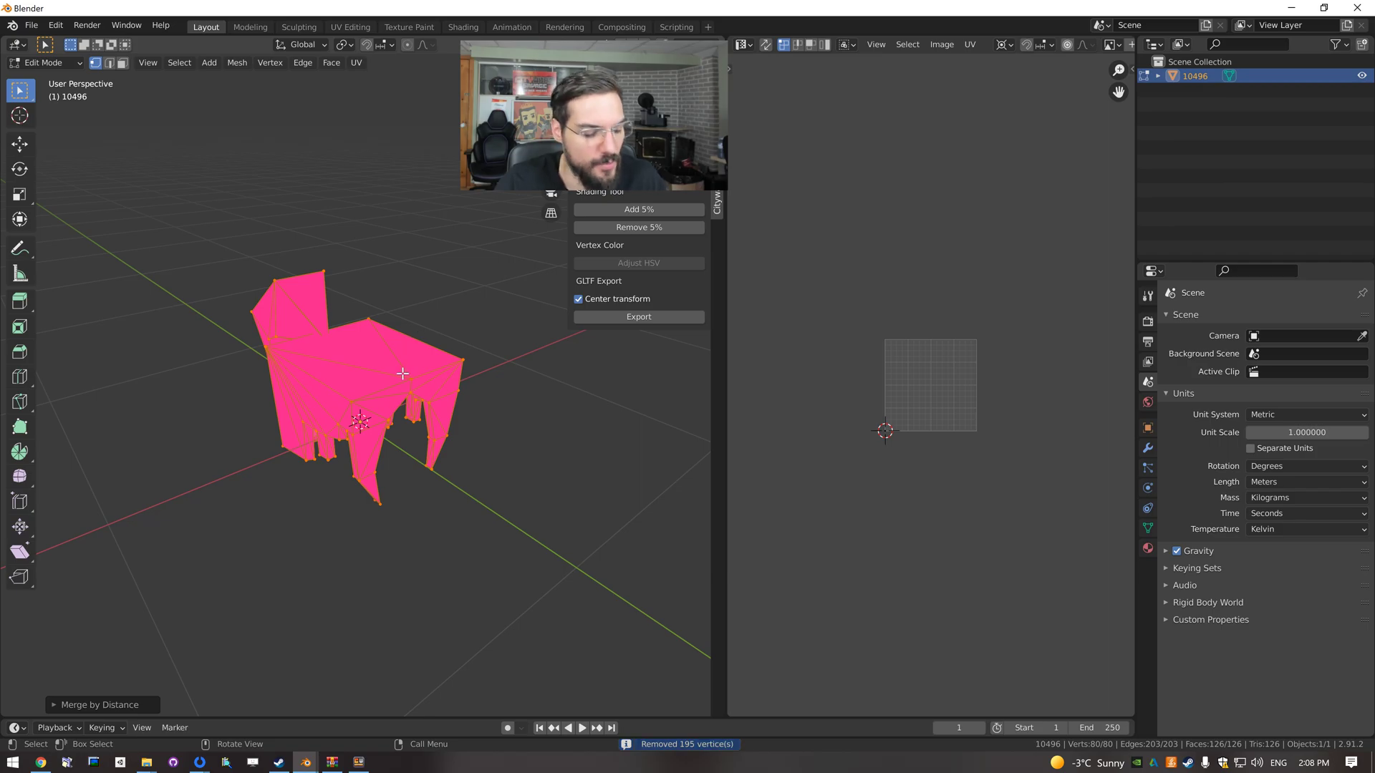
key("alt+j")
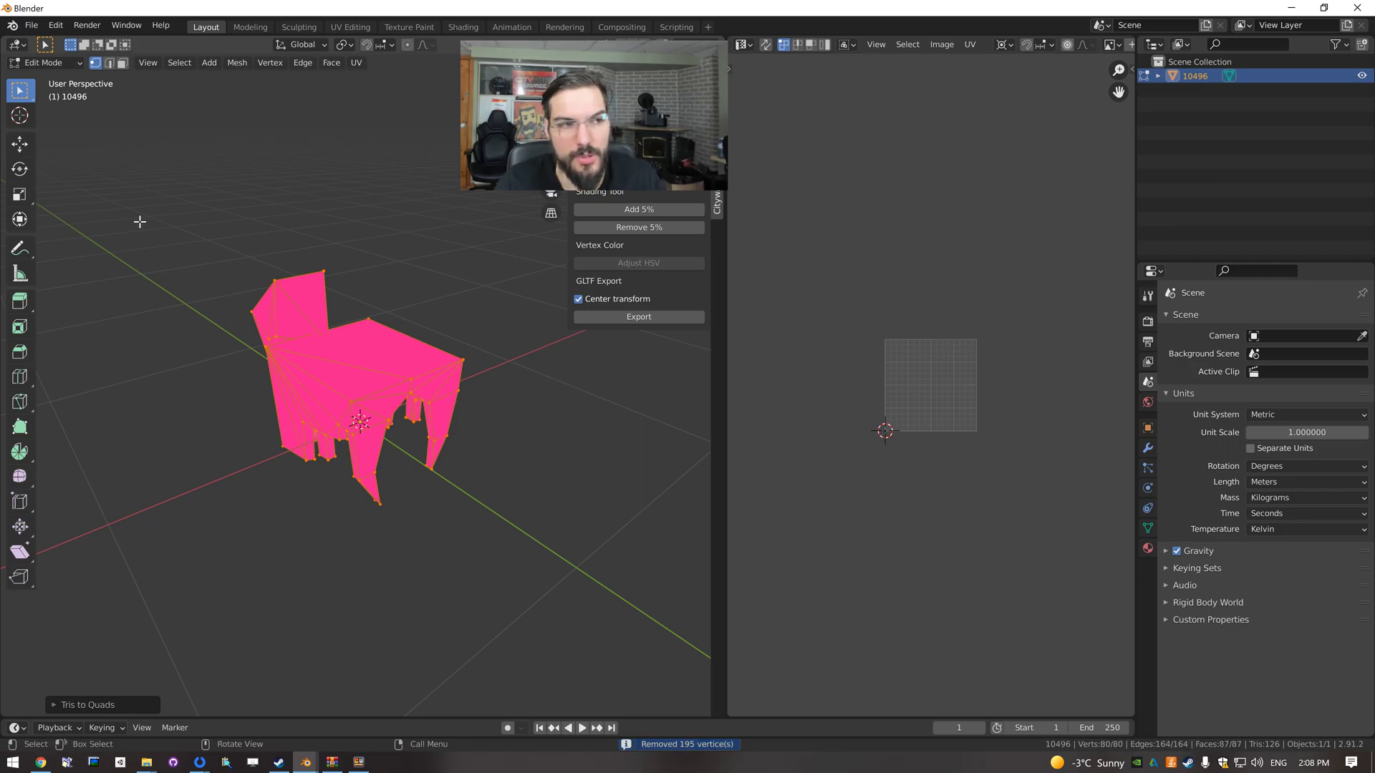
left_click(122, 63)
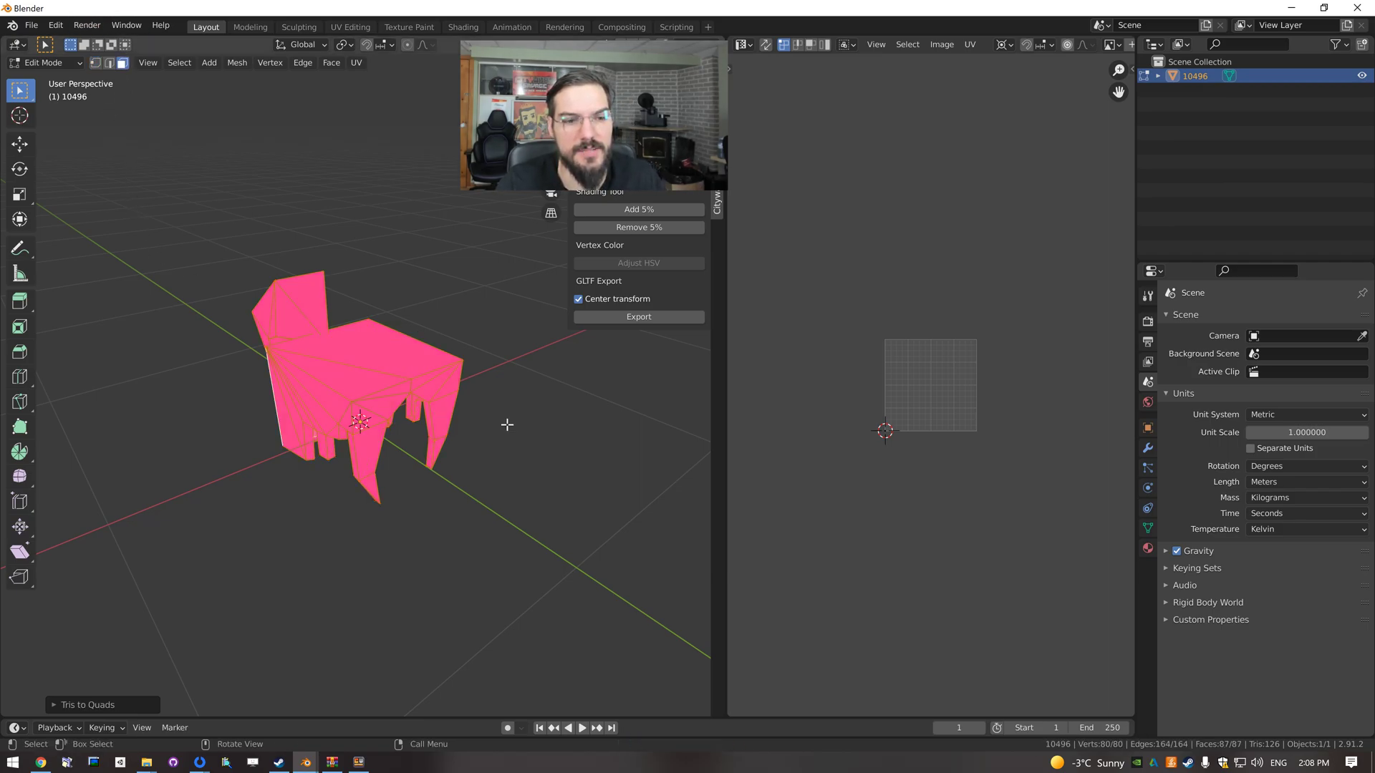
left_click(505, 429)
key("Tab")
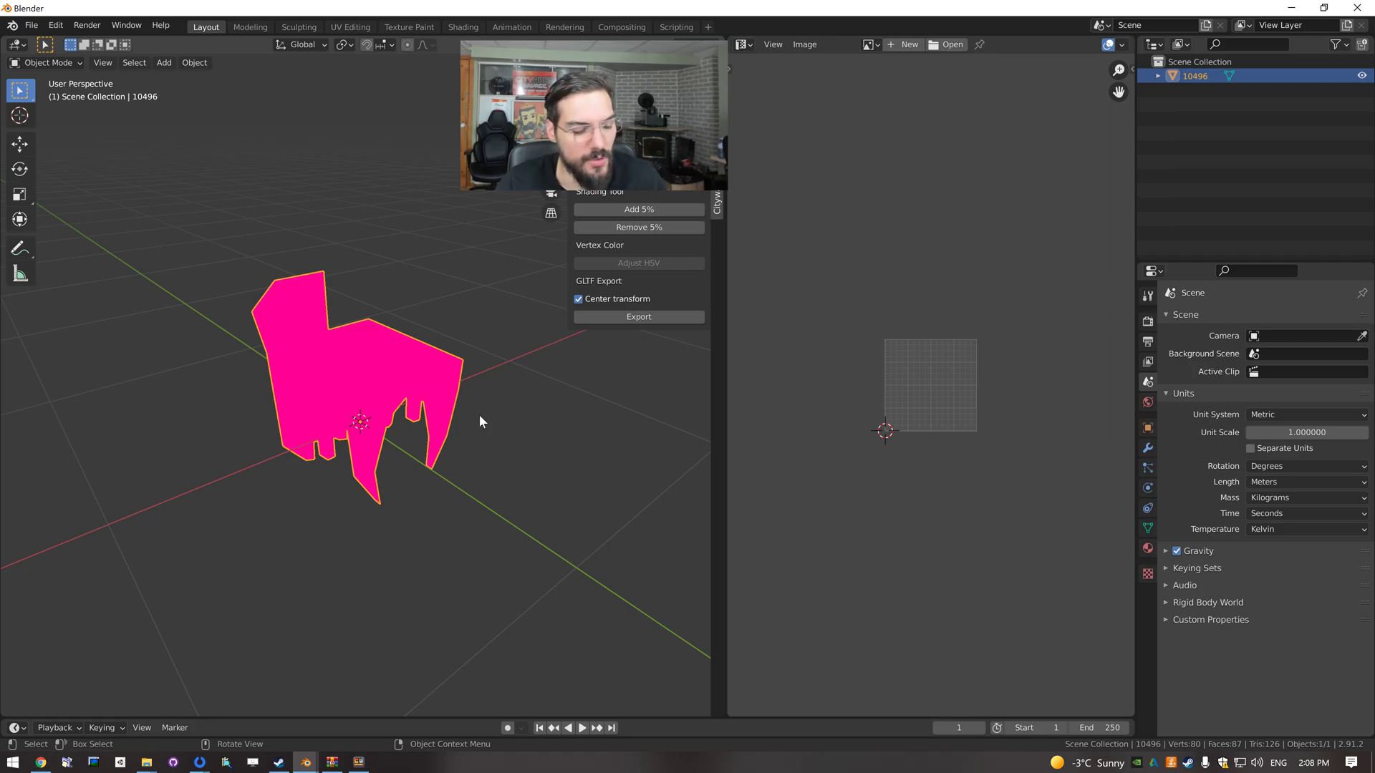
Select the two top faces of the pink hair and apply the Citywars Add 5% shading.
key("Tab")
left_click(369, 381)
left_click(370, 380, "shift")
scroll(370, 380, "up", 3)
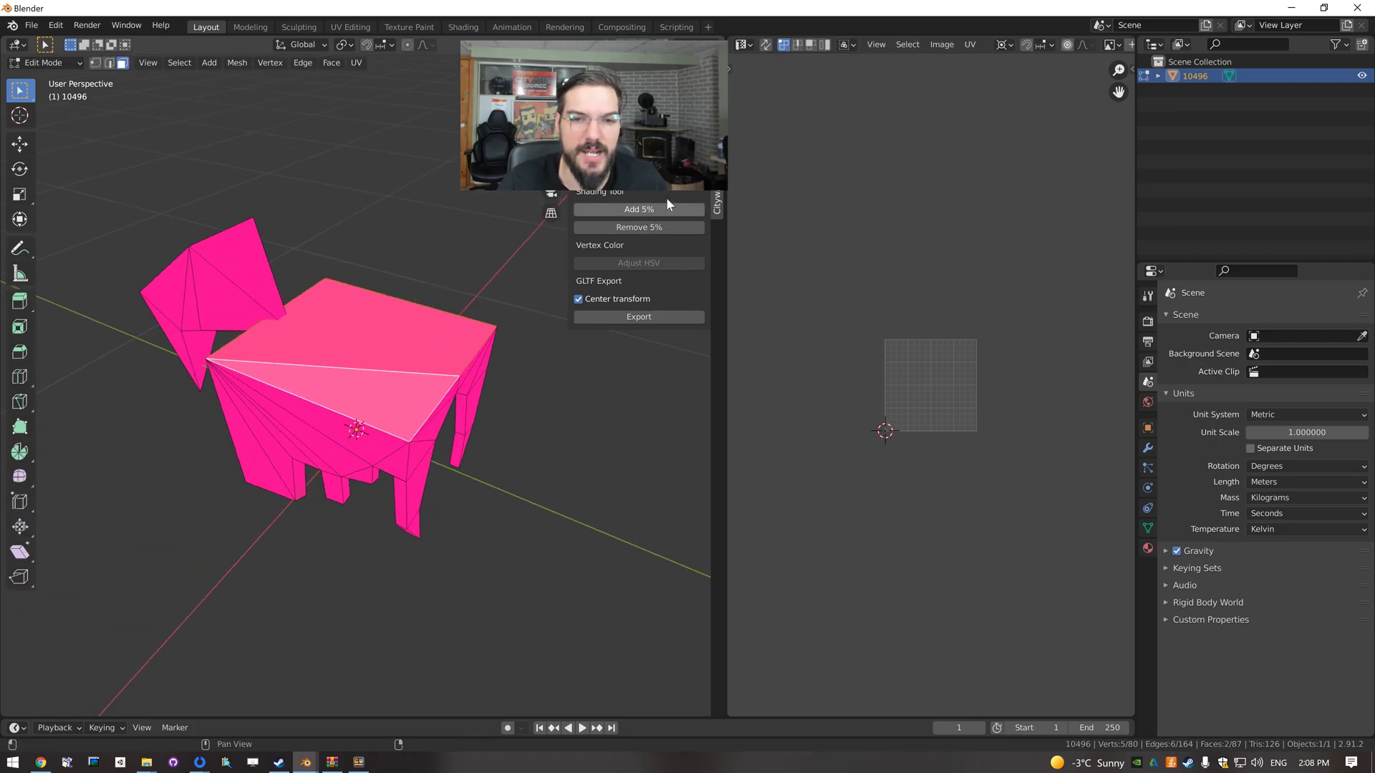
left_click_drag(630, 50, 999, 61)
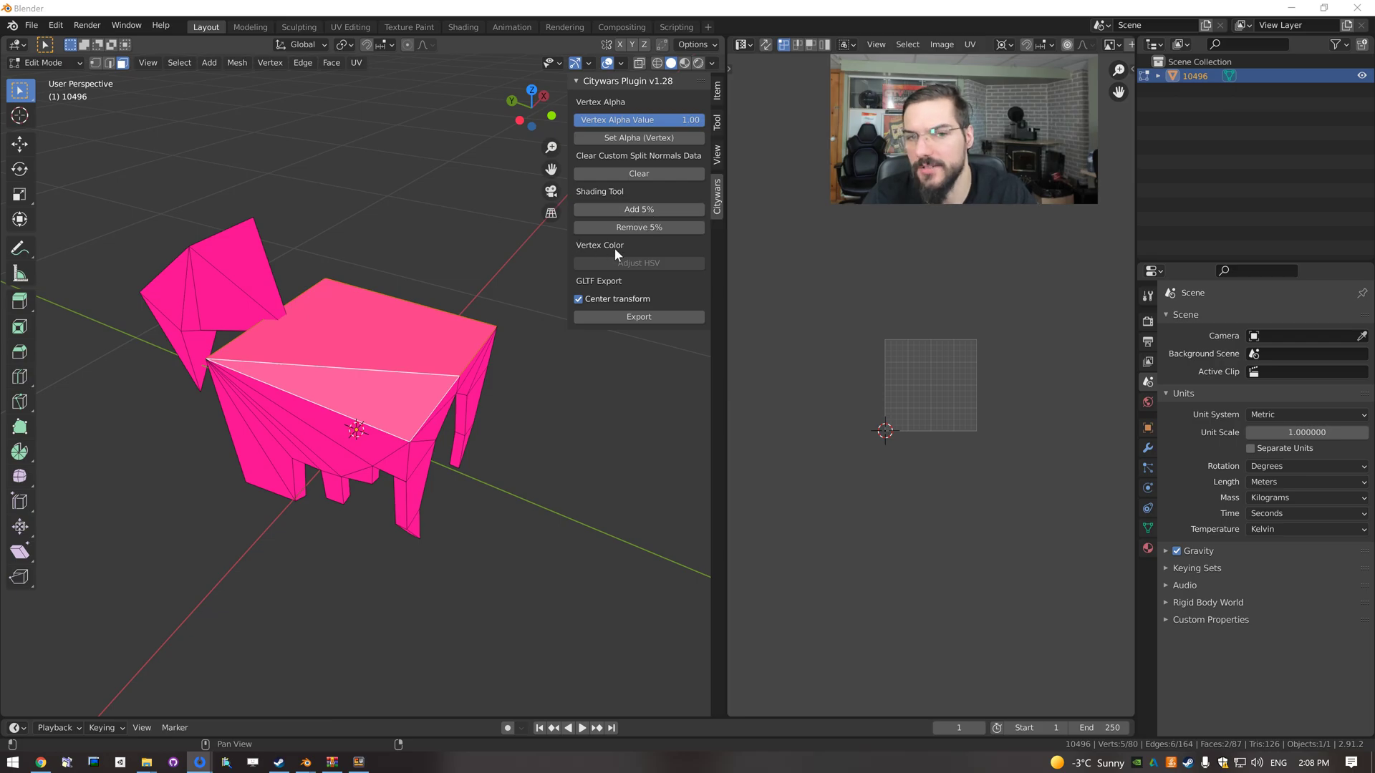
left_click(653, 209)
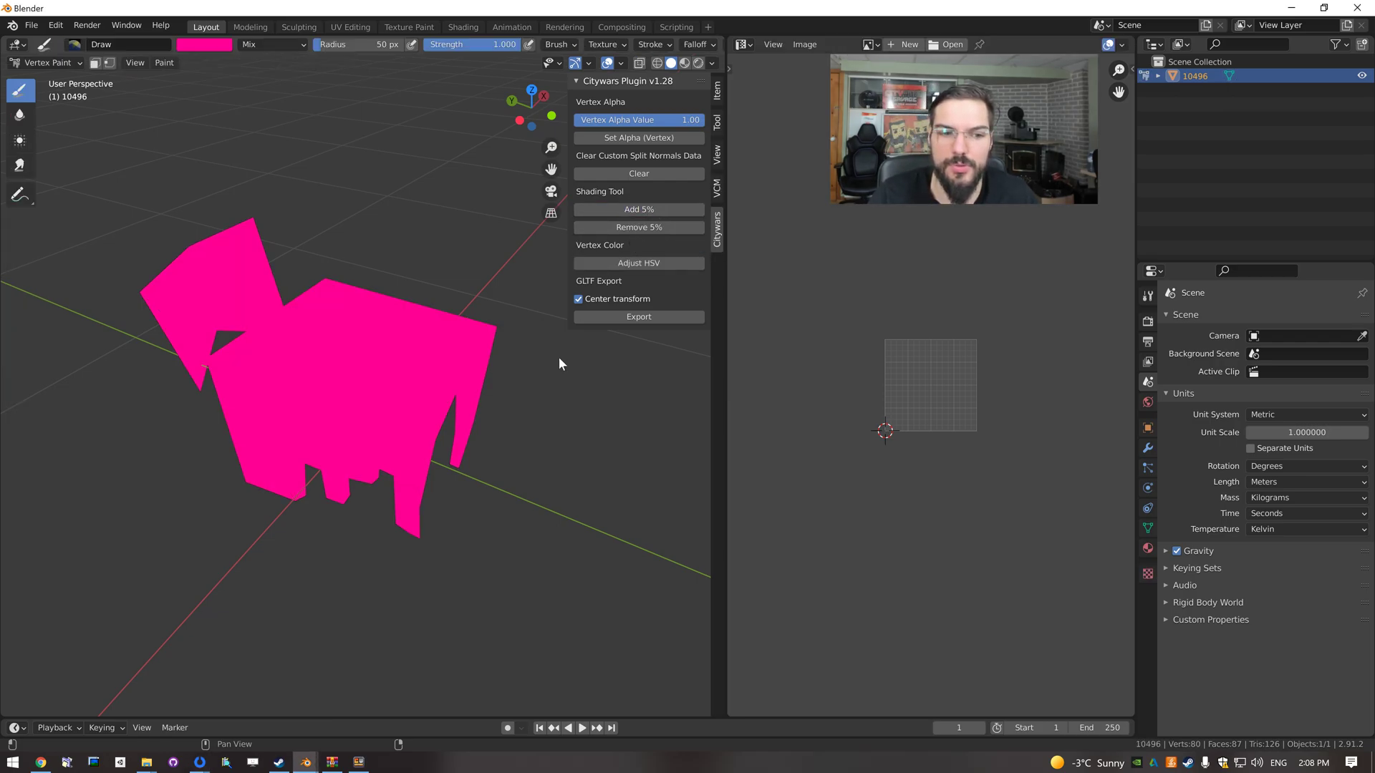
Fill the whole hair with a darker magenta vertex colour, hue 0.869, saturation 1.000, value 0.667.
mouse_move(458, 428)
middle_mouse_down()
mouse_move(491, 466)
mouse_move(372, 407)
mouse_move(358, 459)
middle_mouse_up()
key("Tab")
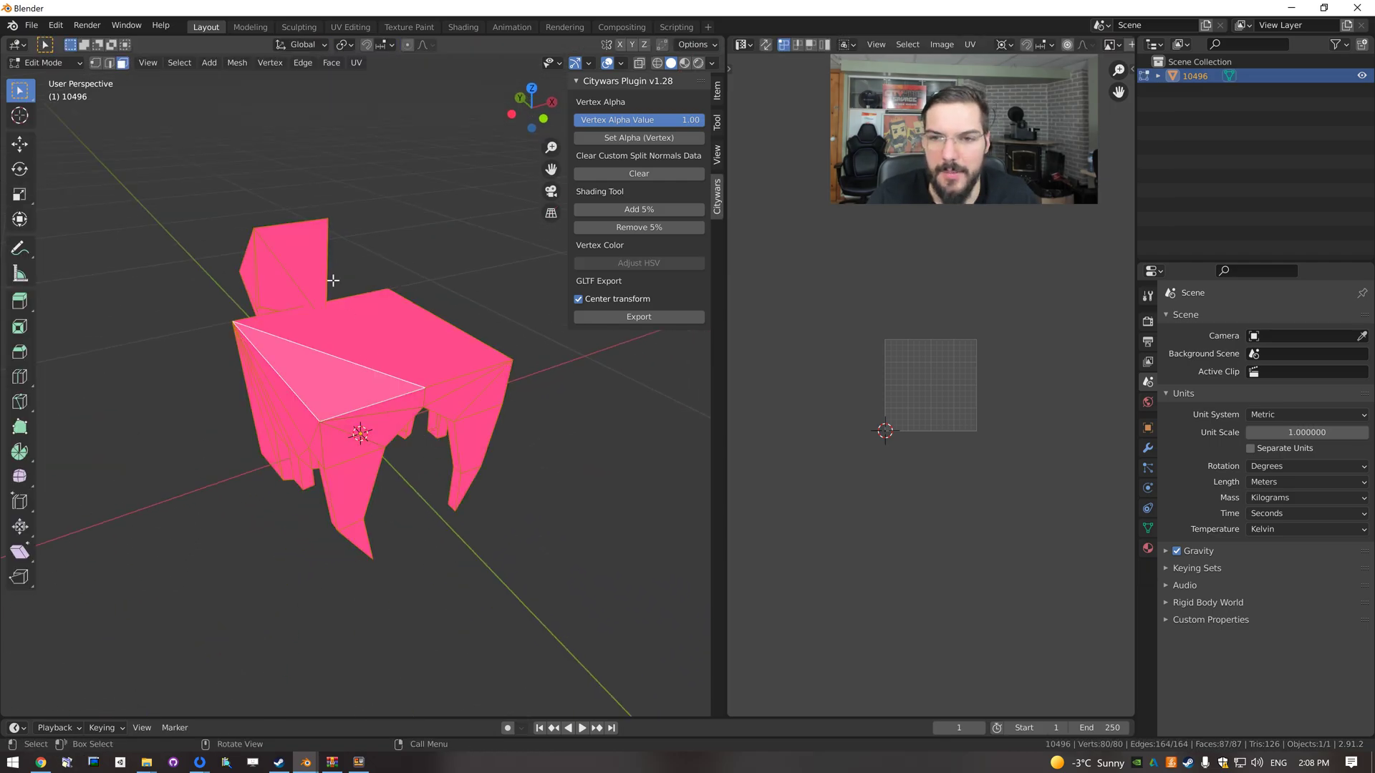
left_click(36, 62)
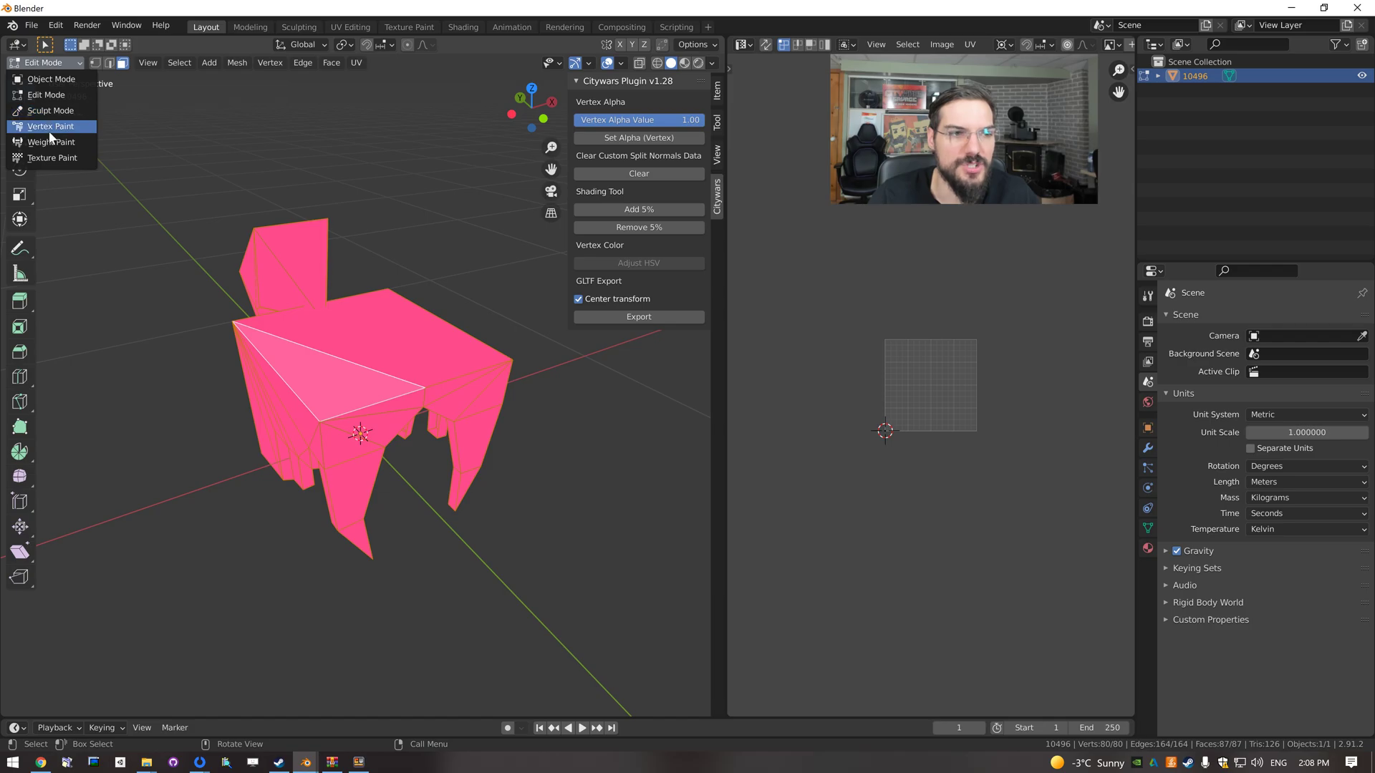
left_click(49, 131)
left_click(205, 44)
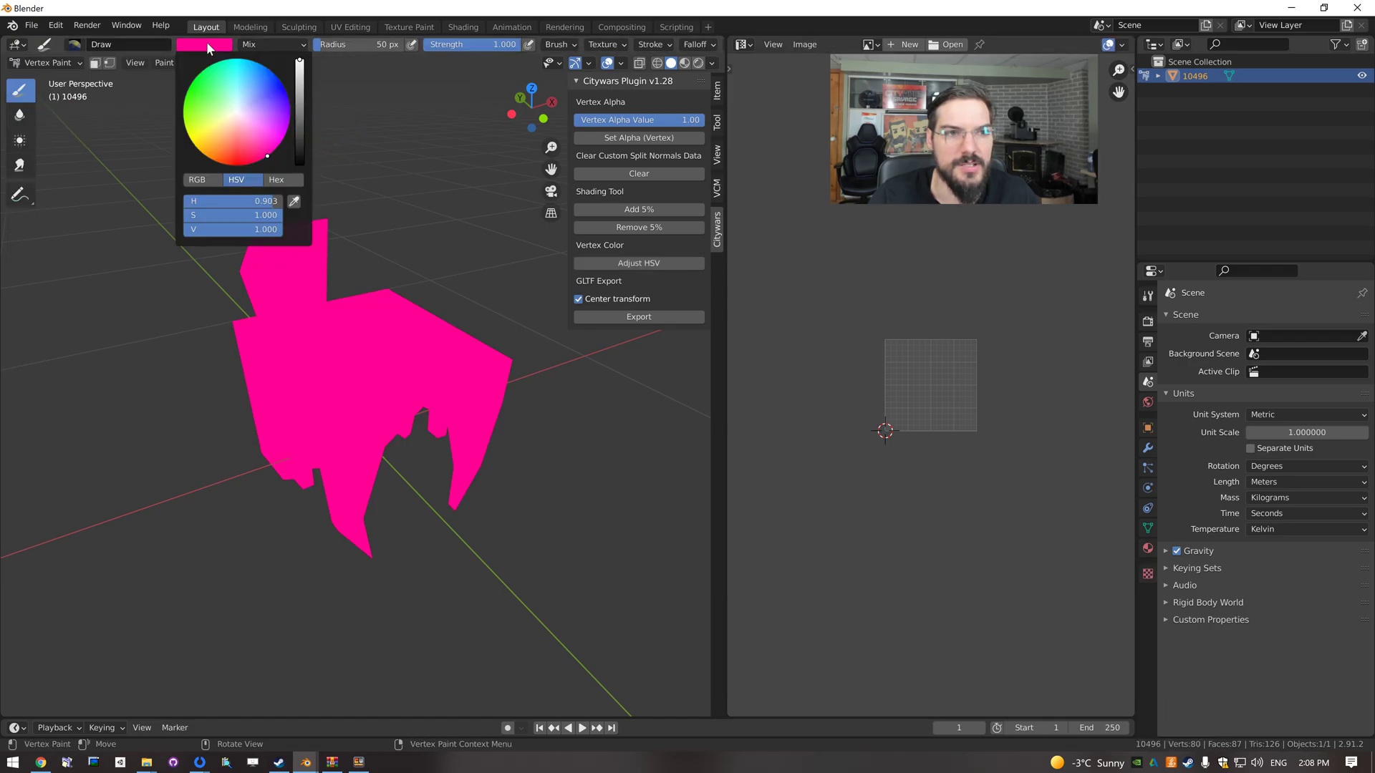
left_click_drag(299, 121, 299, 95)
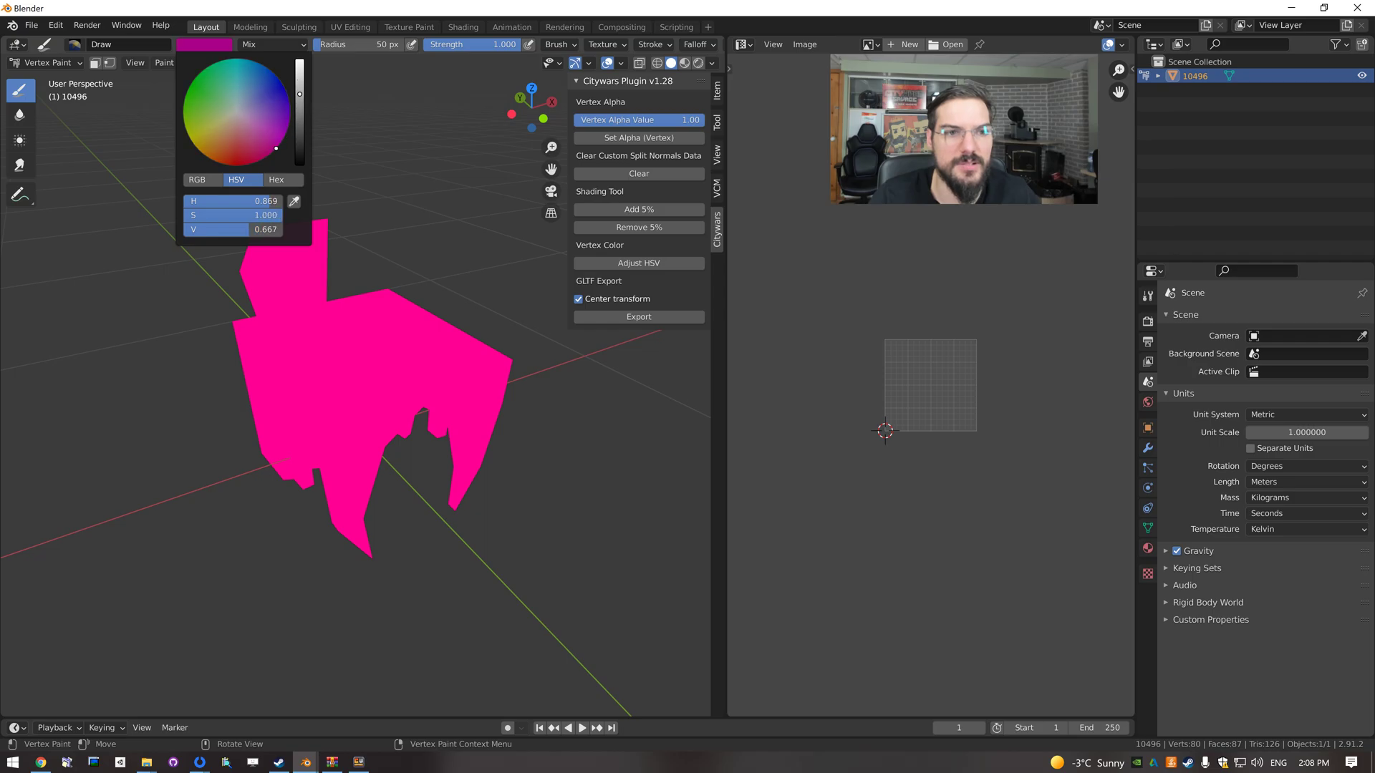
key("shift+k")
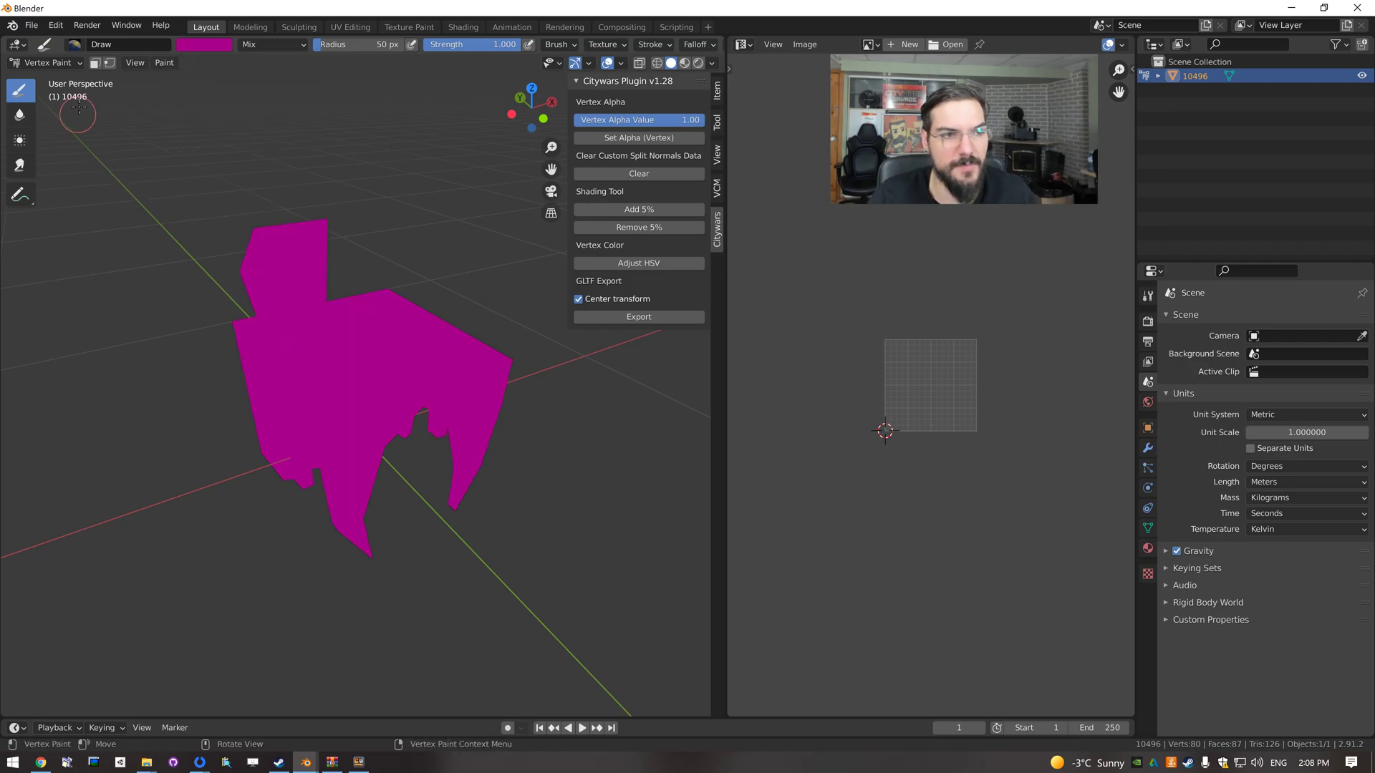
Reselect the two top faces of the magenta hair in Edit Mode and add 5% shading to them.
left_click(50, 62)
left_click(44, 101)
left_click(309, 355)
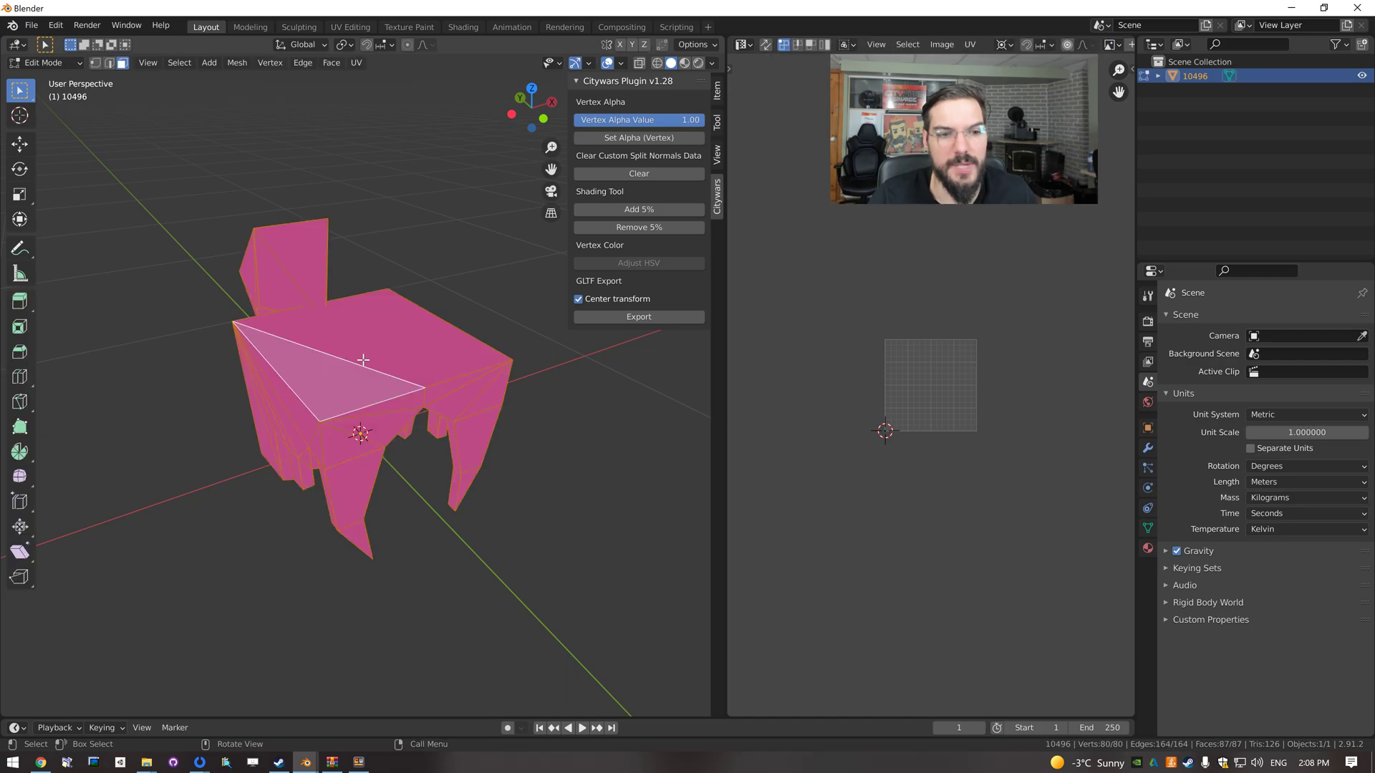
left_click(401, 358, "shift")
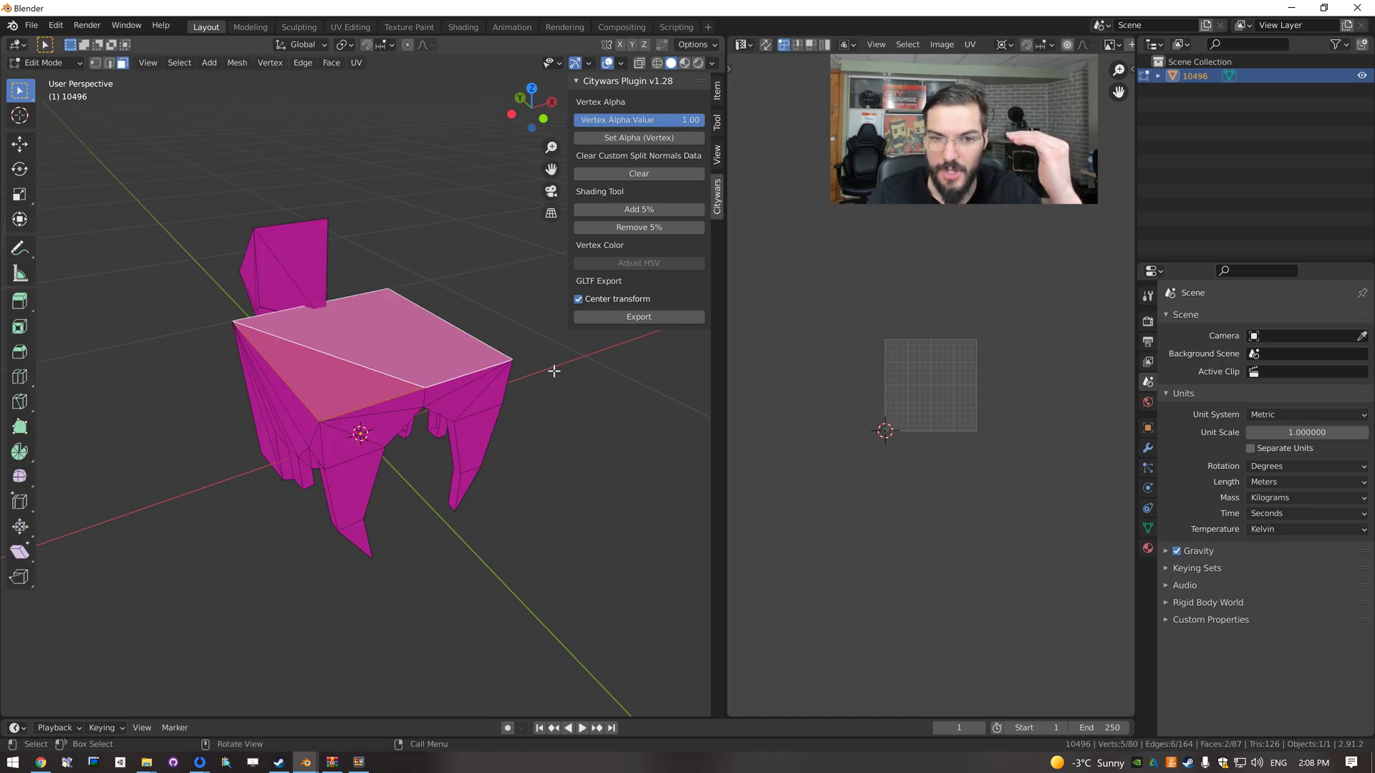
left_click(669, 209)
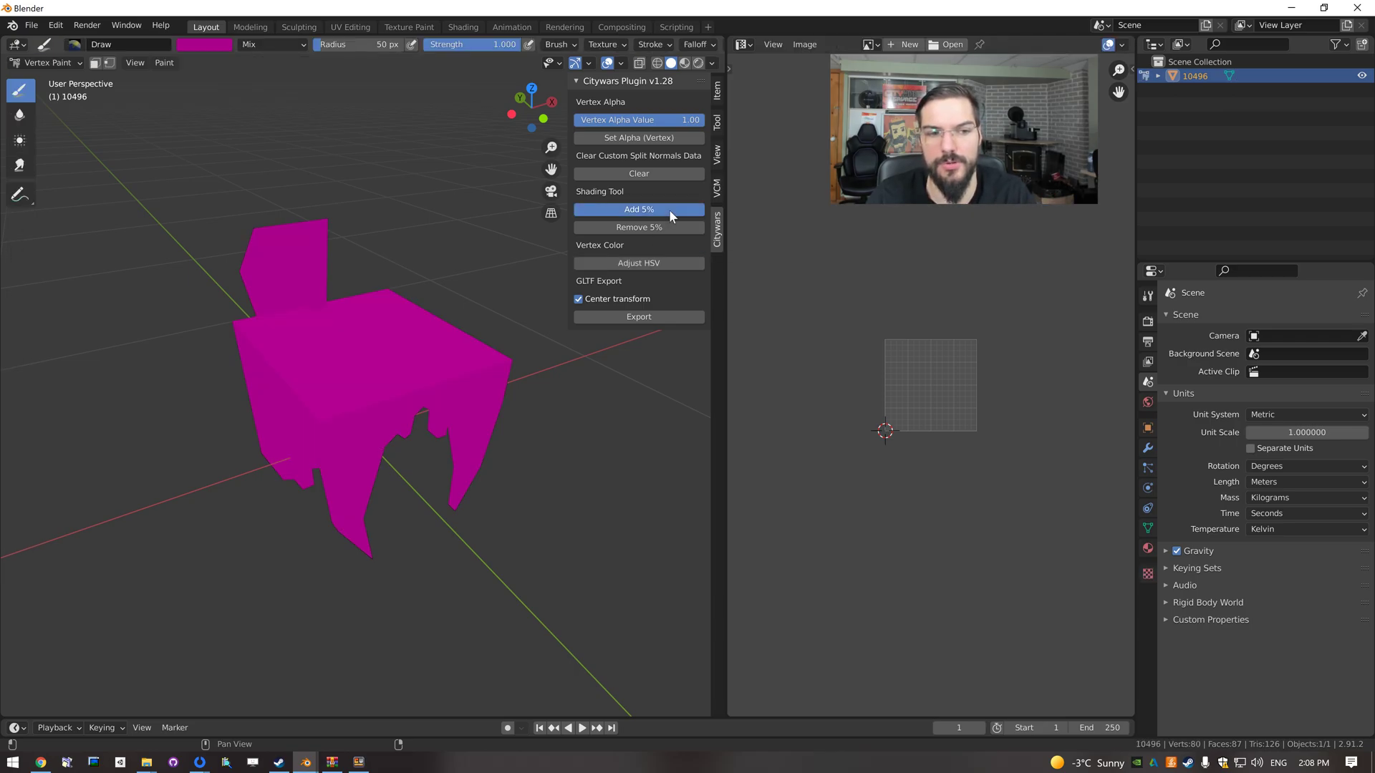
Select the ten faces on the front, face-opening side of the magenta hair and add 5% shading to them.
middle_click_drag(501, 343, 440, 401)
scroll(348, 401, "up", 3)
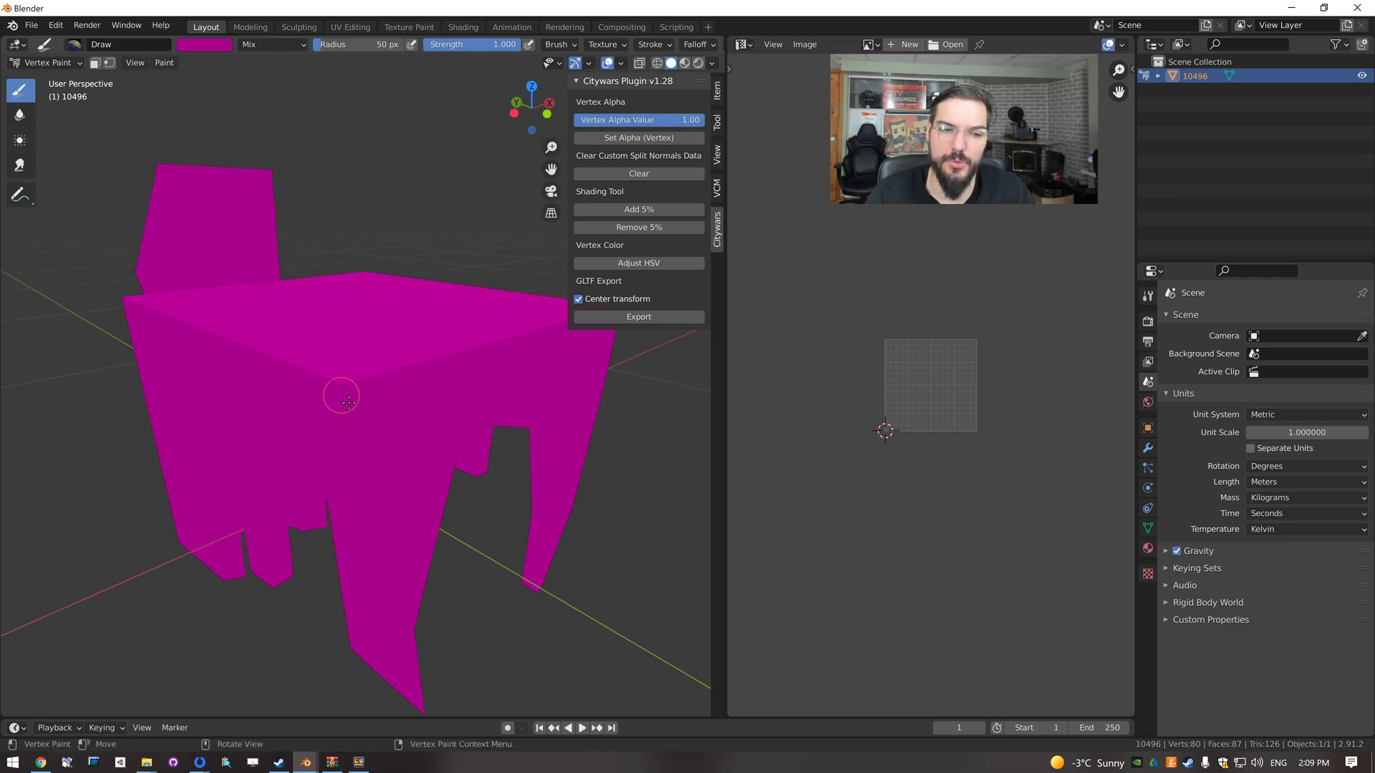
key("Tab")
left_click(405, 462)
left_click(386, 636, "shift")
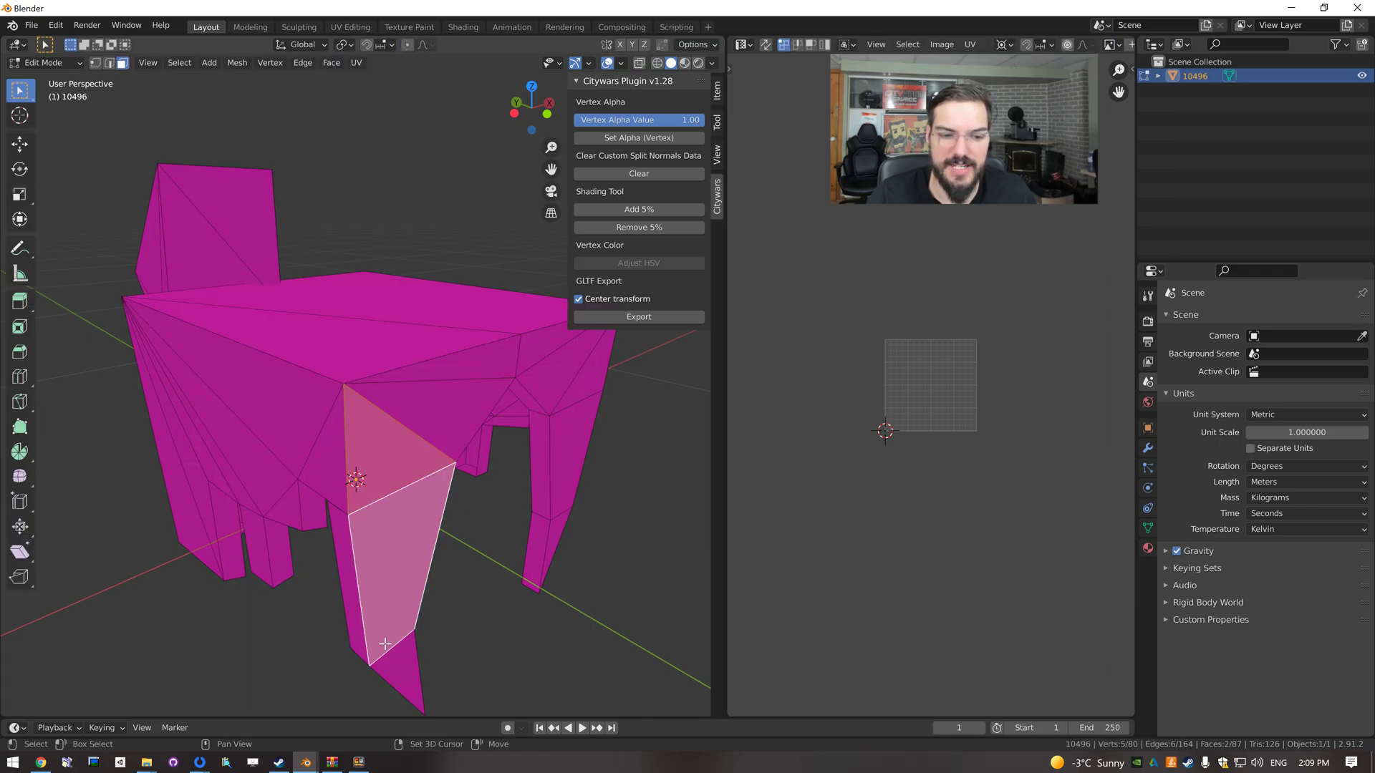
left_click(456, 434, "shift")
left_click(501, 390, "shift")
left_click(540, 370, "shift")
left_click(568, 399, "shift")
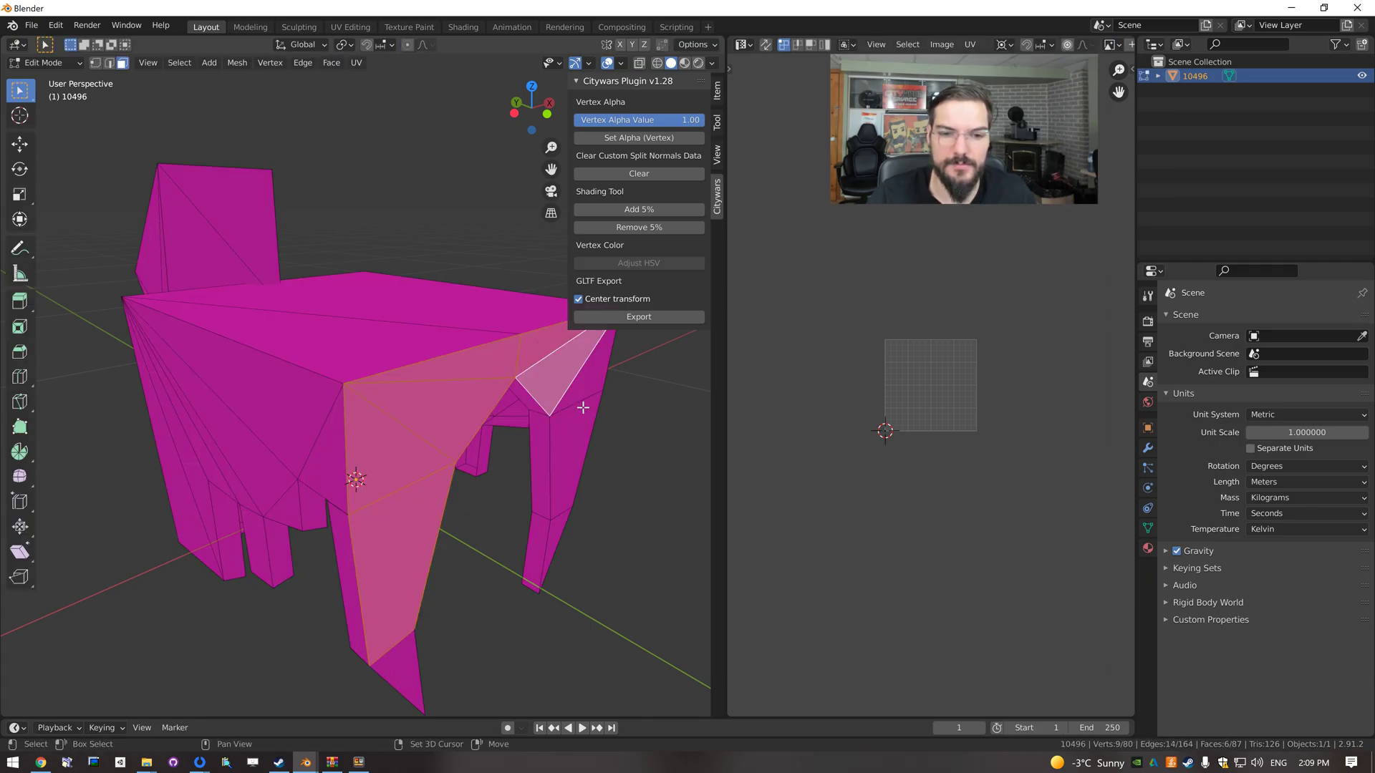
left_click(583, 460, "shift")
left_click(560, 553, "shift")
left_click(420, 676, "shift")
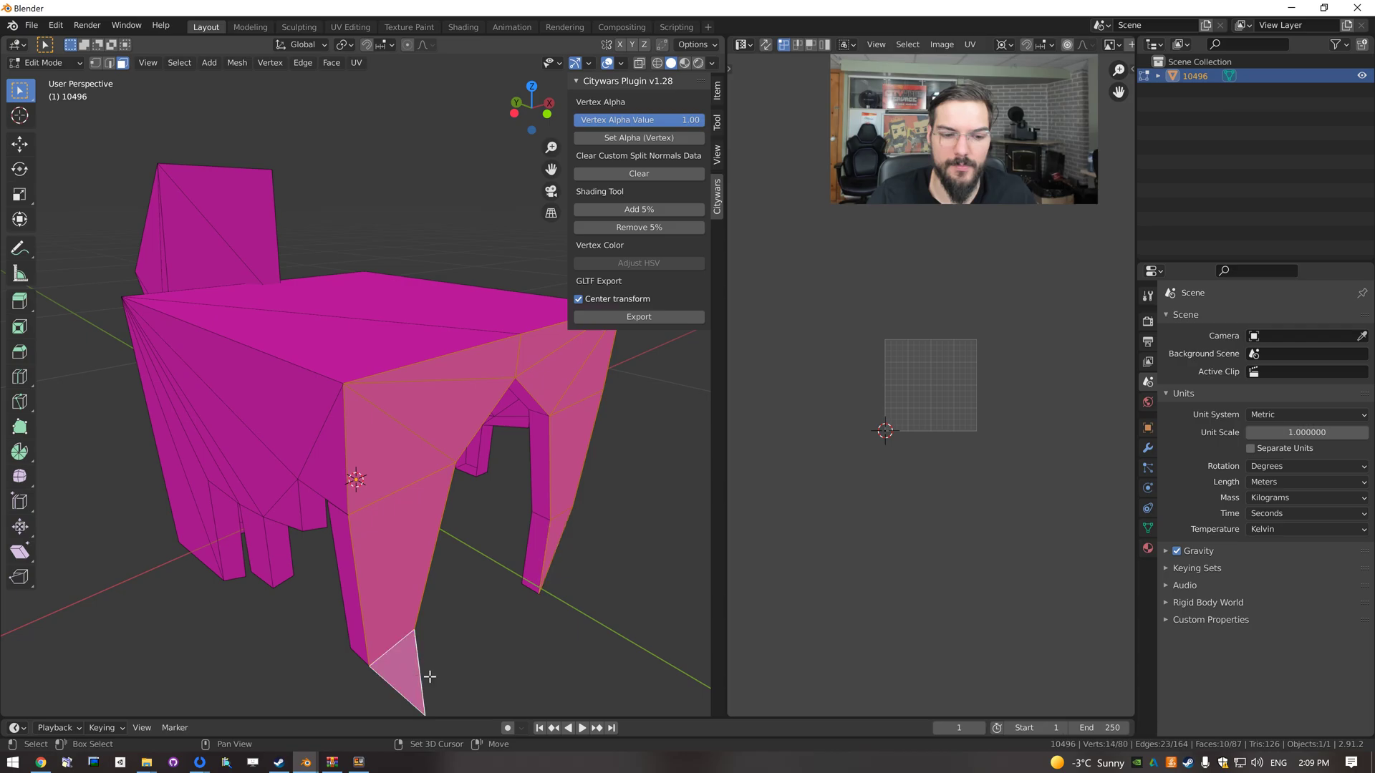
left_click(652, 210)
middle_click_drag(652, 206, 505, 526)
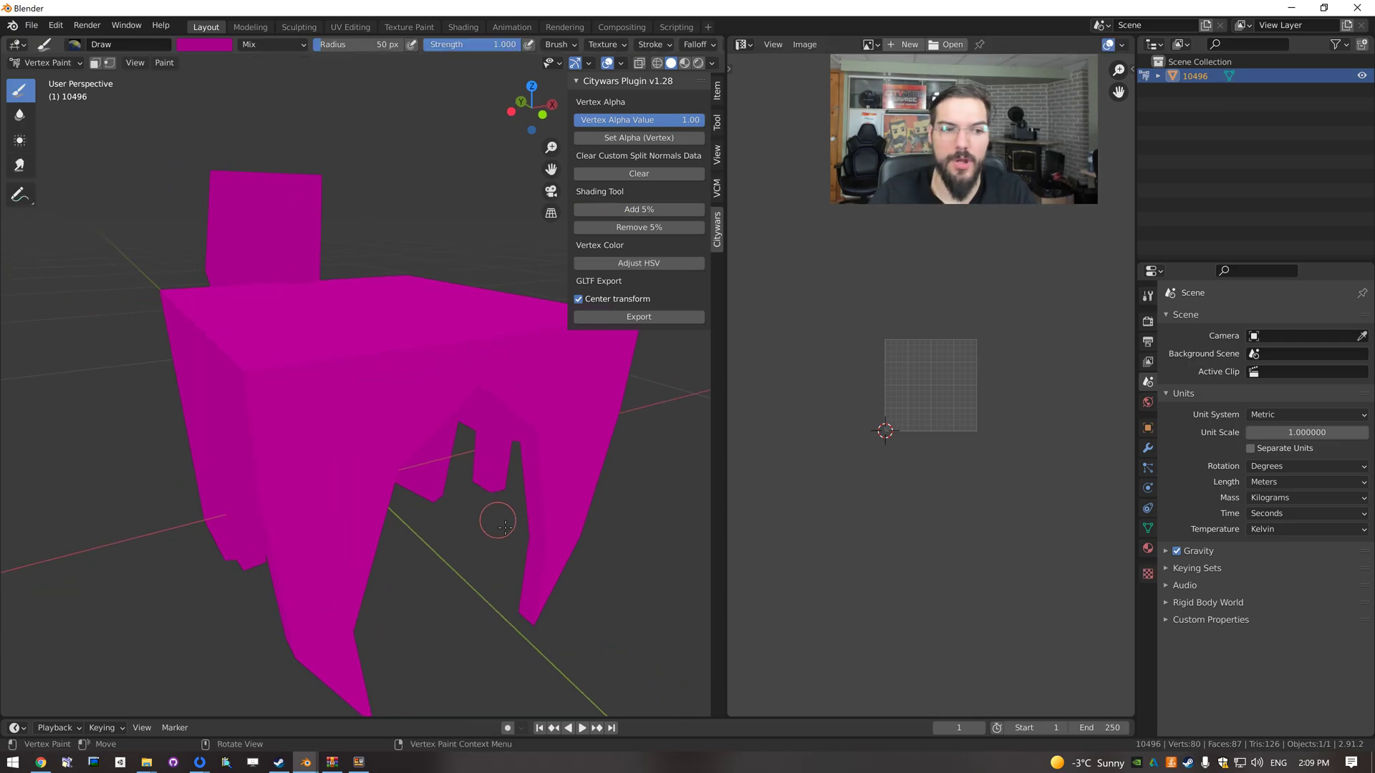
Select the eleven outward faces along the long side of the hair, including the hanging strands, and remove 5% shading.
mouse_move(138, 324)
middle_mouse_down()
mouse_move(344, 429)
mouse_move(460, 438)
mouse_move(465, 452)
mouse_move(401, 454)
middle_mouse_up()
key("Tab")
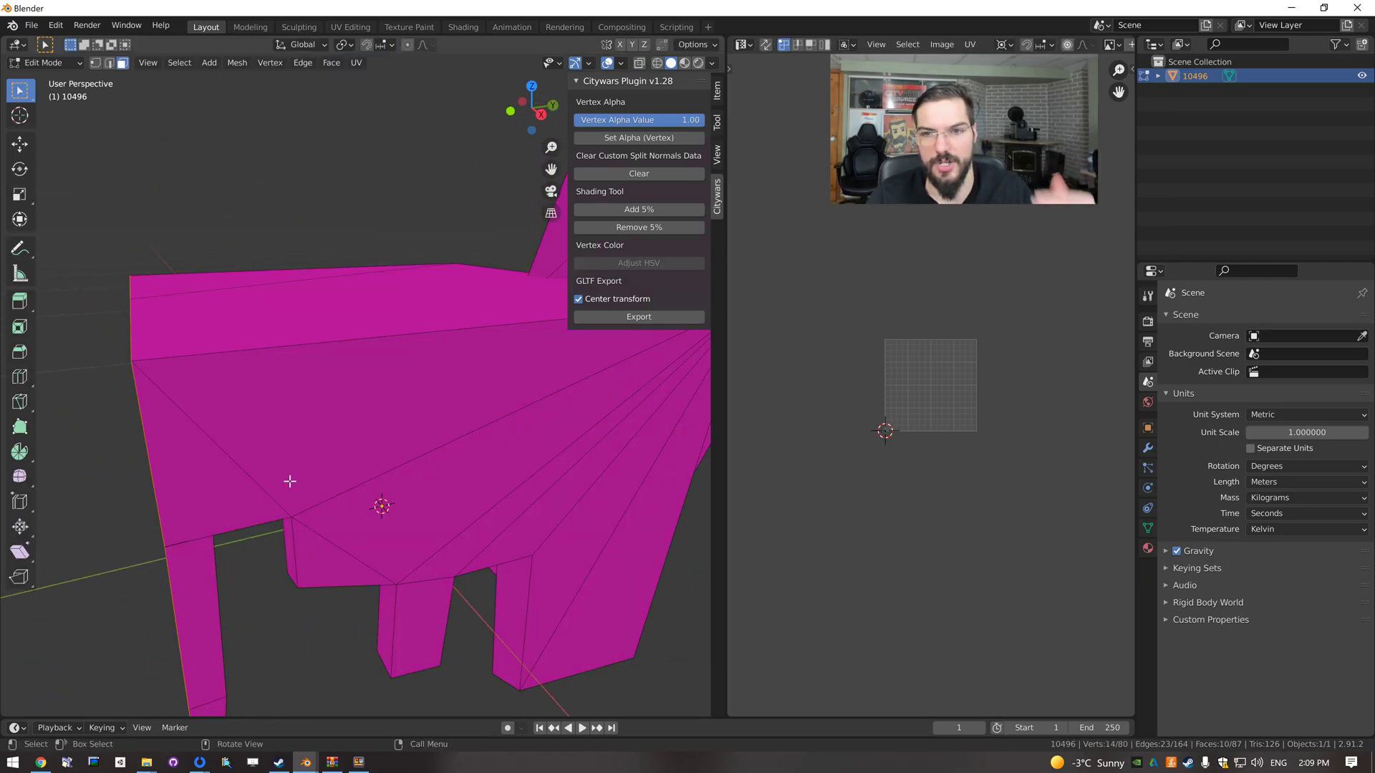
left_click(220, 489)
left_click(205, 615, "shift")
middle_click_drag(215, 630, 206, 646, "shift")
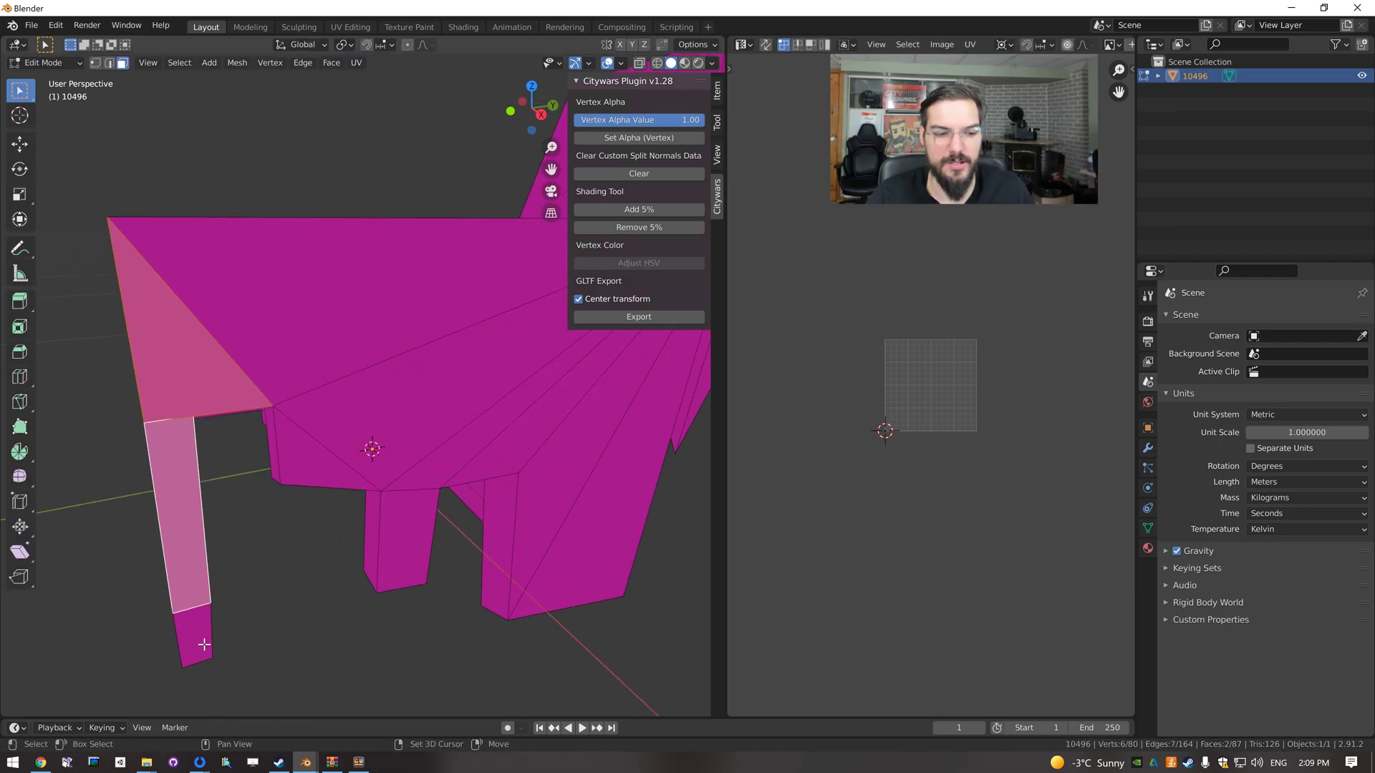
left_click(204, 641, "shift")
left_click(348, 405, "shift")
left_click(322, 356, "shift")
left_click(489, 453, "shift")
left_click(393, 537, "shift")
left_click(505, 464, "shift")
left_click(588, 551, "shift")
middle_click_drag(593, 556, 389, 532)
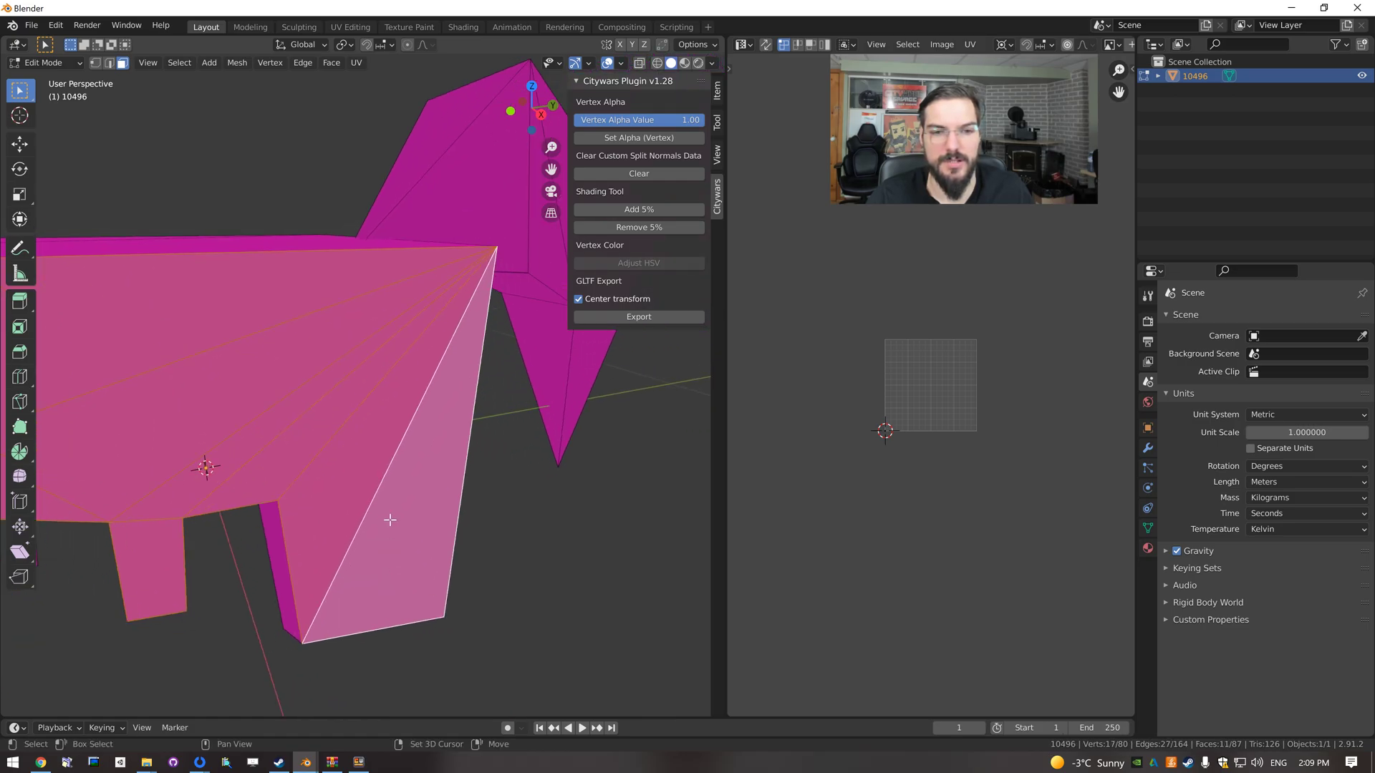
scroll(409, 444, "down", 2)
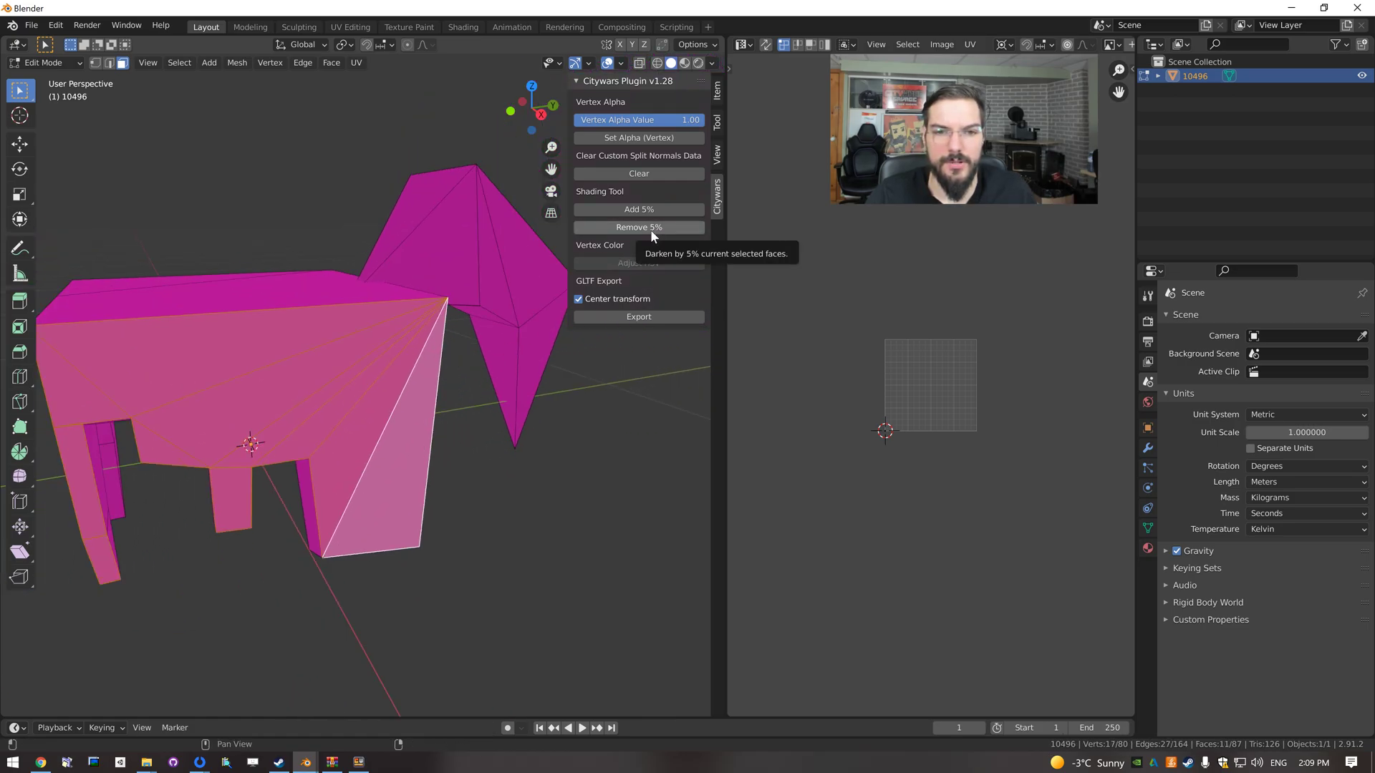
left_click(650, 227)
Select the two rear faces below the ponytail in Edit Mode and remove 5% shading from them.
middle_click_drag(501, 358, 323, 435)
key("Tab")
left_click(366, 365)
left_click(470, 454, "shift")
mouse_move(470, 454)
middle_mouse_down()
mouse_move(384, 459)
mouse_move(630, 305)
middle_mouse_up()
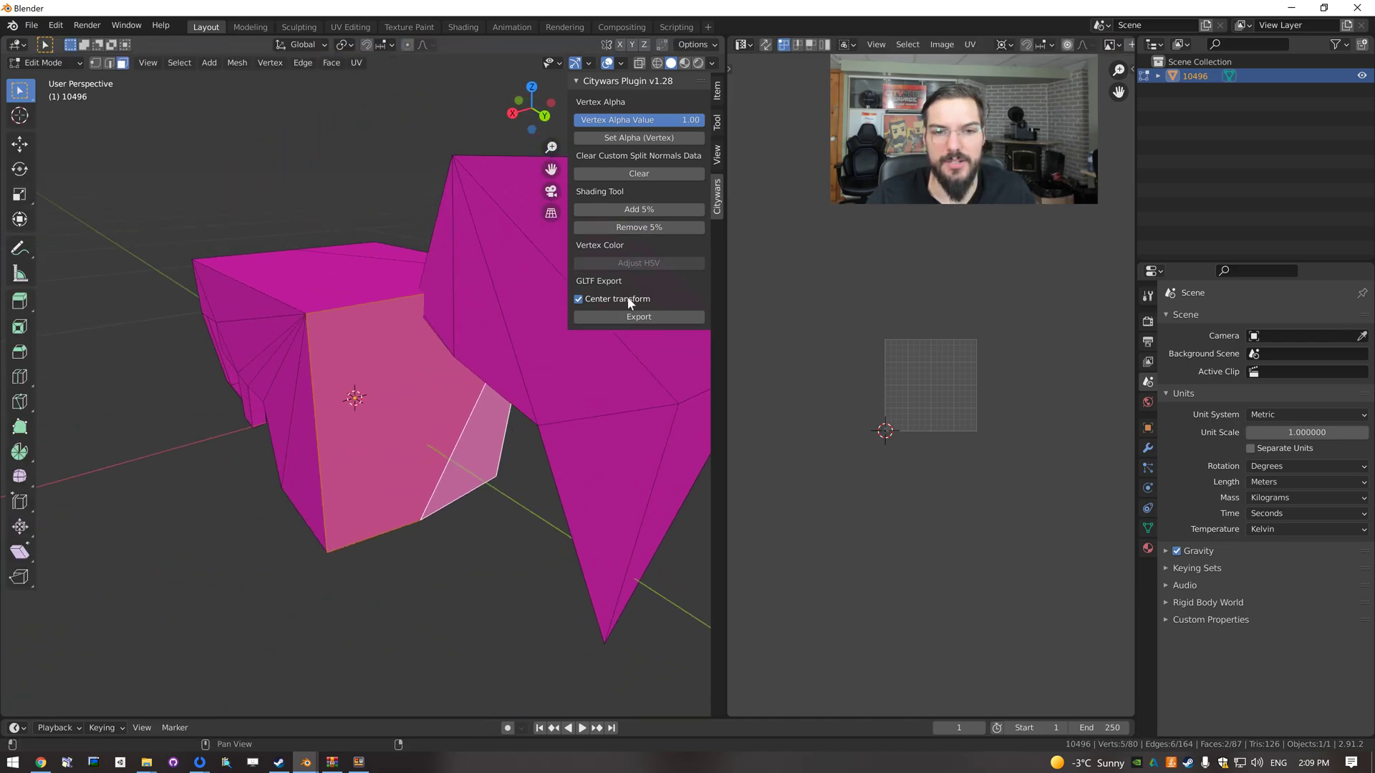
left_click(653, 229)
mouse_move(543, 307)
middle_mouse_down()
mouse_move(297, 380)
mouse_move(414, 449)
middle_mouse_up()
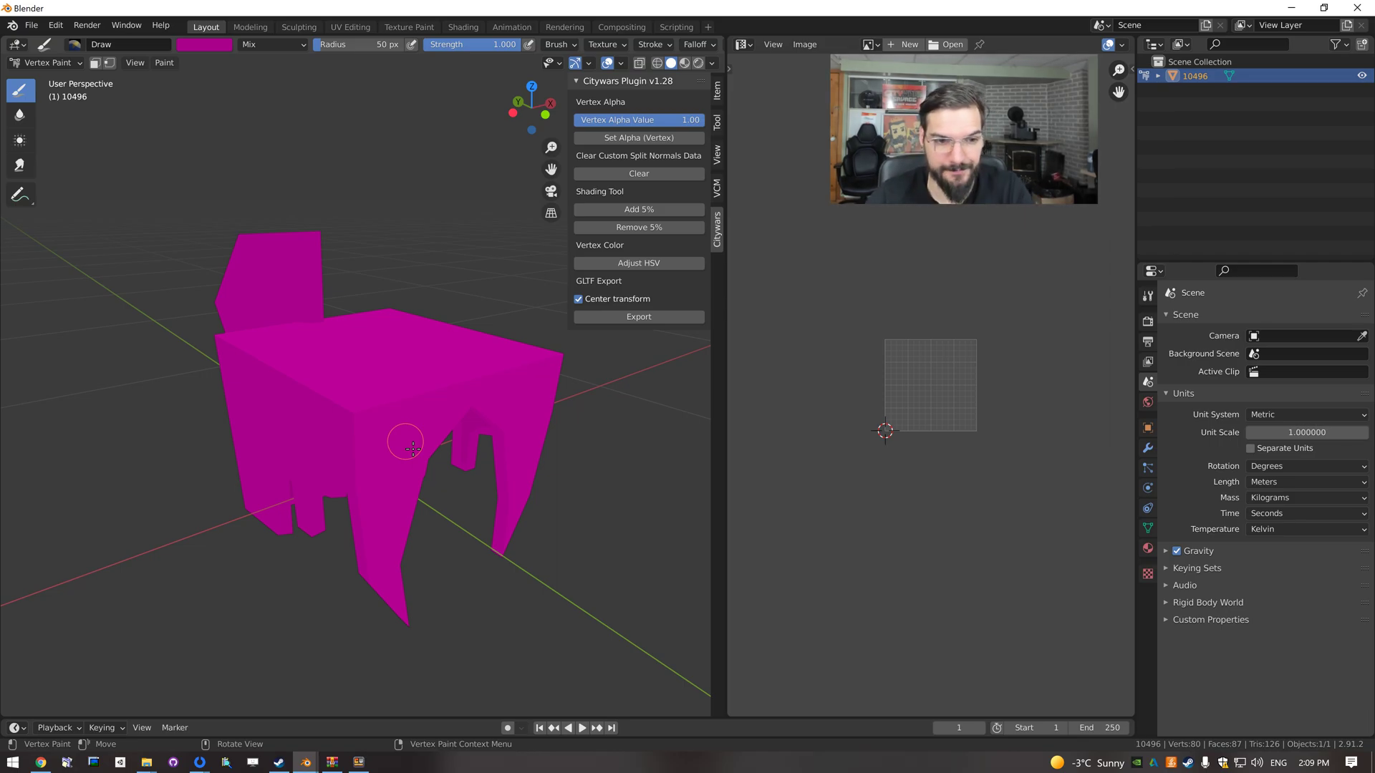
Export the shaded hair 10496 with the Citywars GLTF export and switch to the Citywars game.
scroll(359, 449, "down", 3)
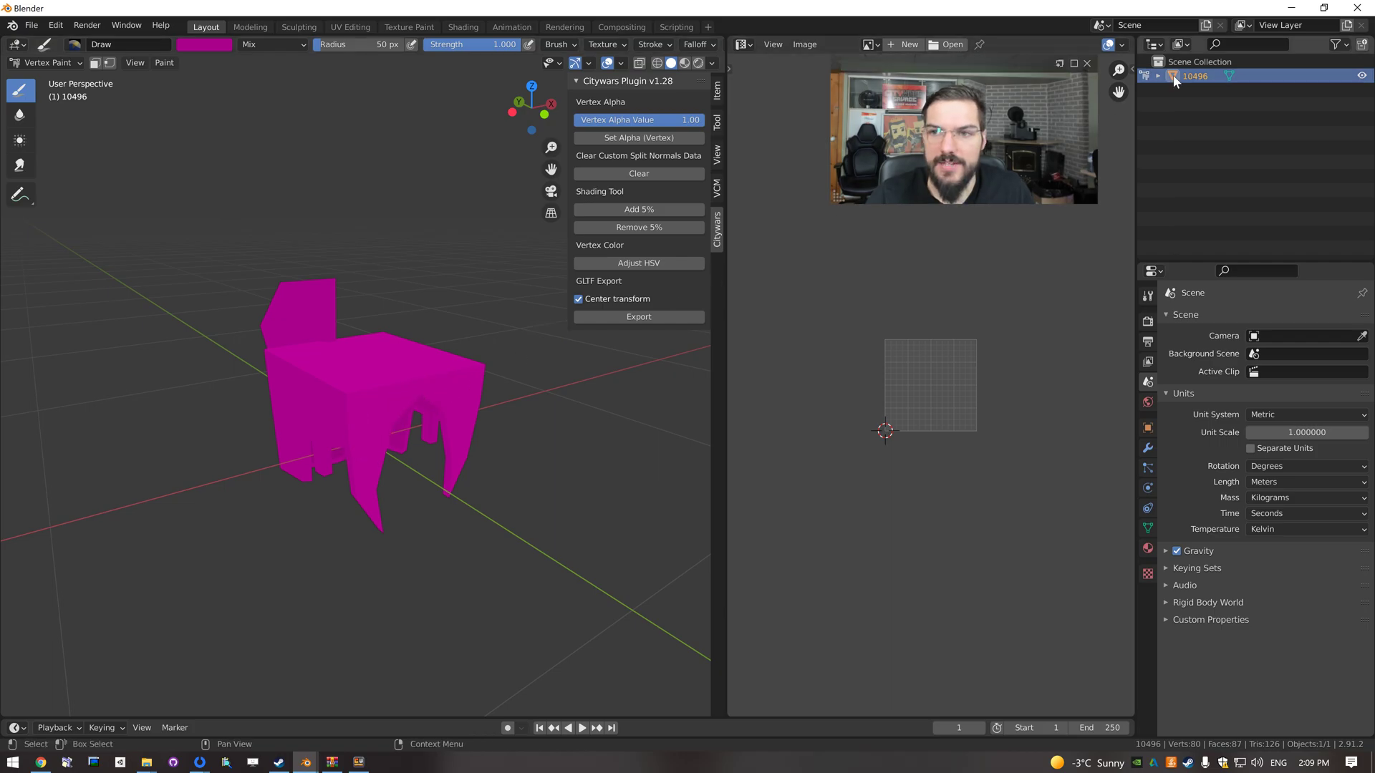
left_click(665, 322)
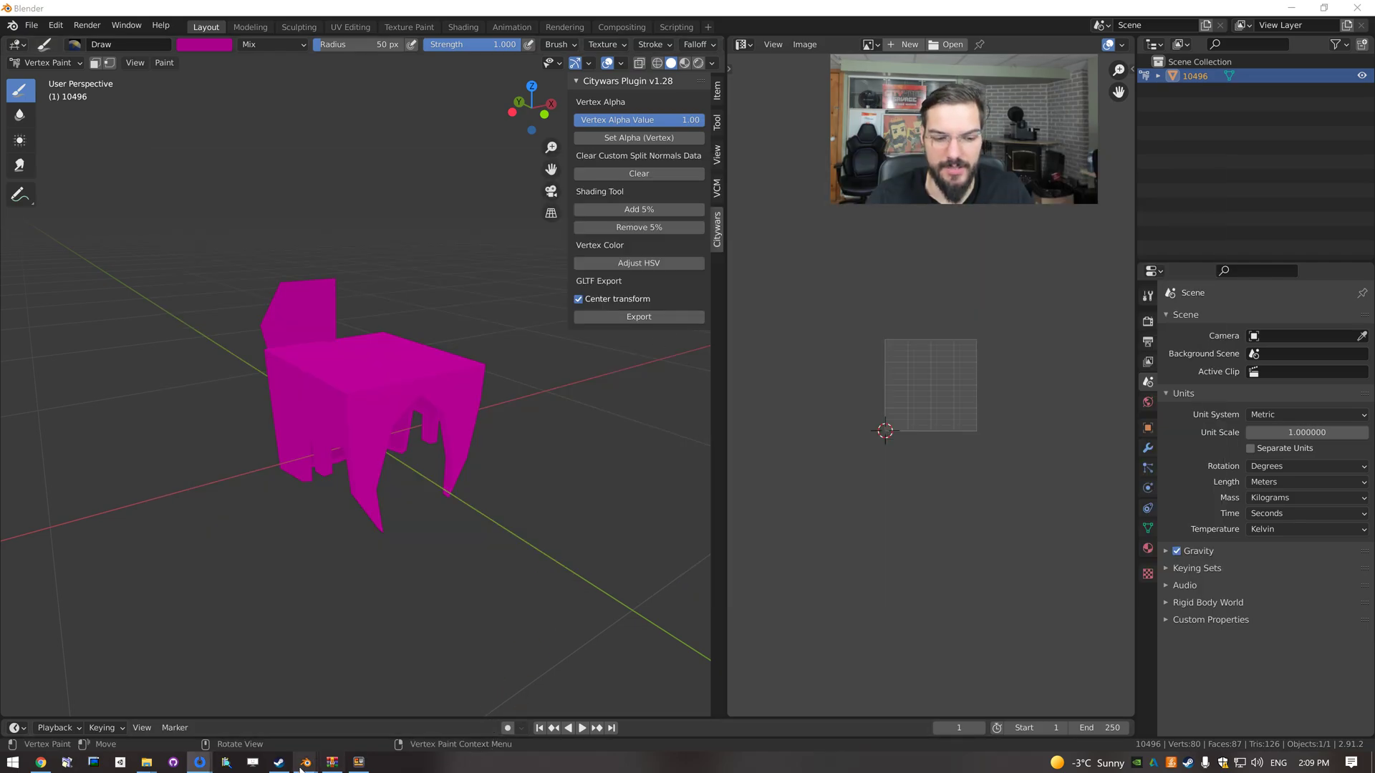
left_click(362, 766)
Filter the Object Tool's Accessories by "custom" and browse to the unused question-mark blocks Custom_456 and Custom_457.
key("b")
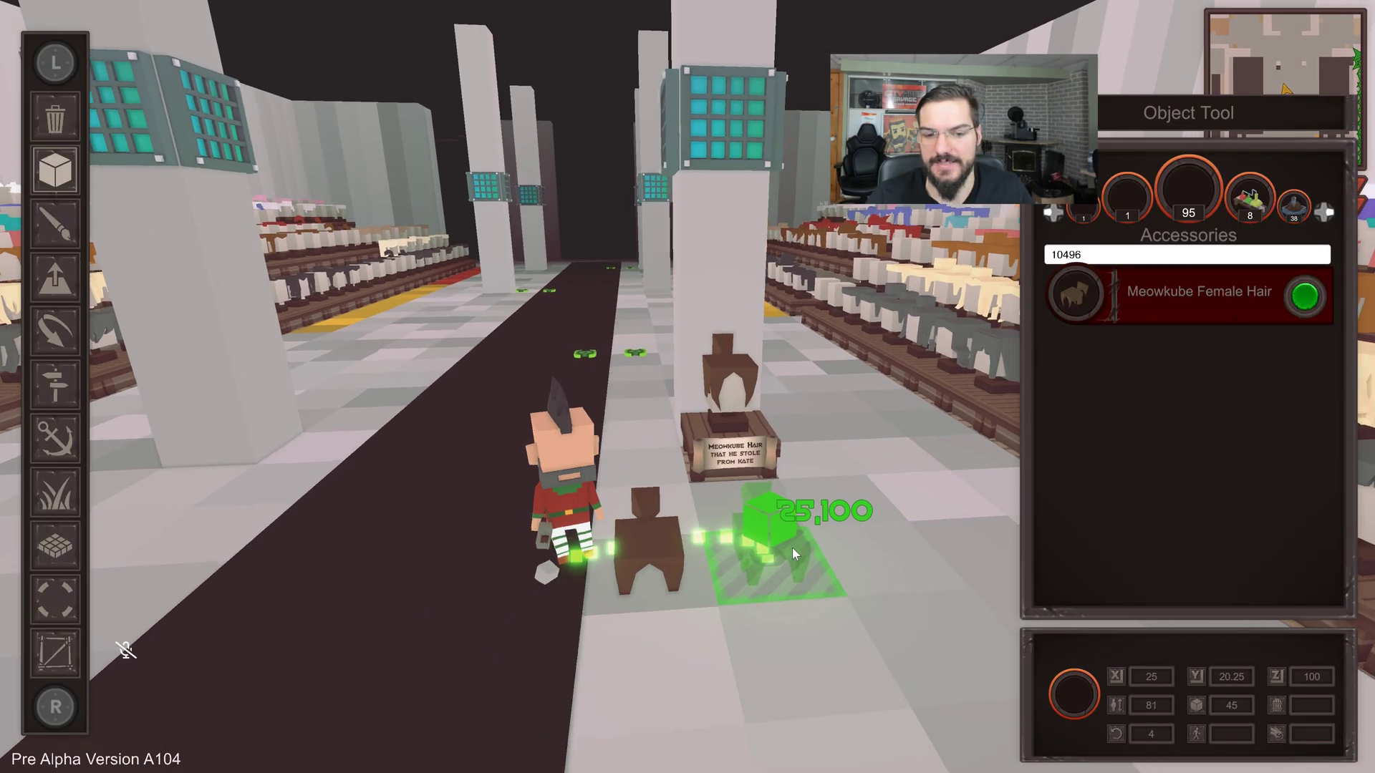
key("d")
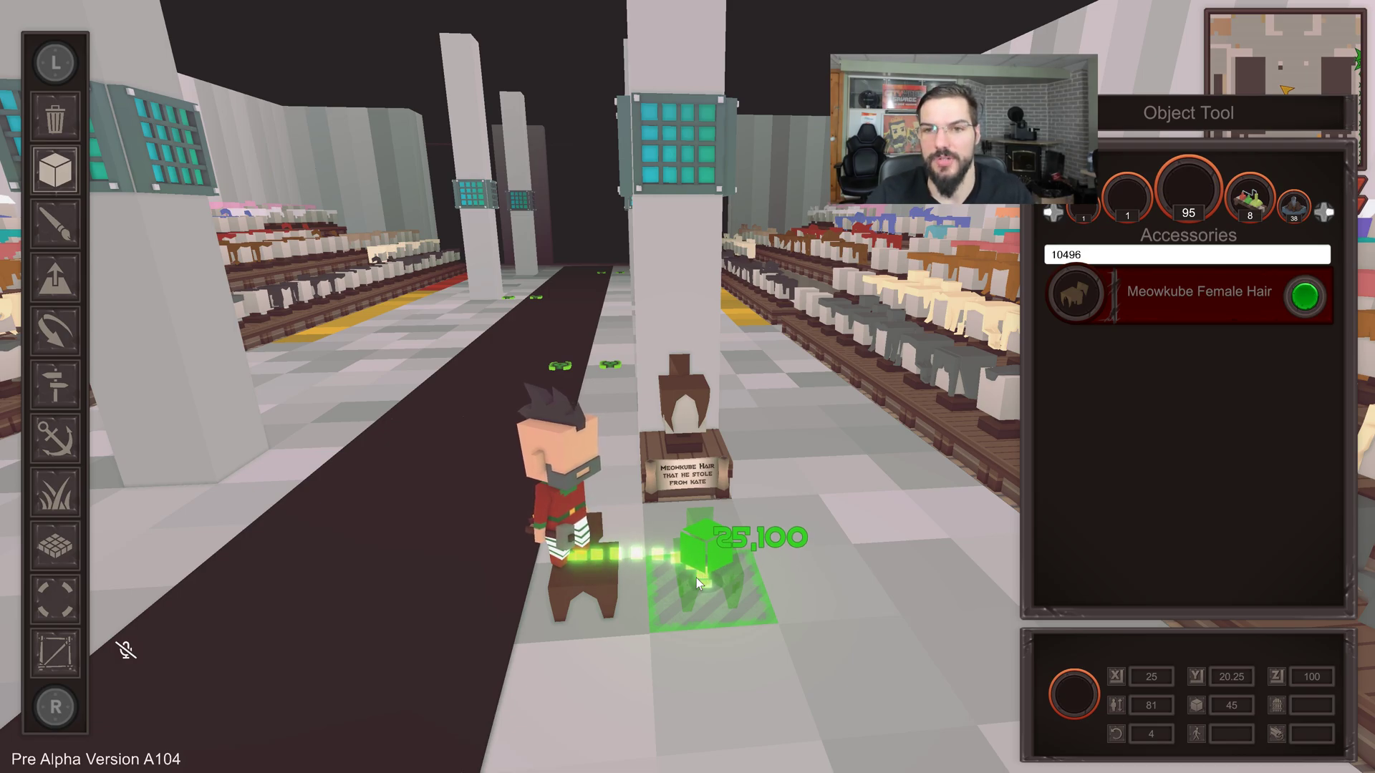
mouse_move(620, 545)
right_mouse_down()
mouse_move(652, 546)
mouse_move(634, 545)
right_mouse_up()
key("d")
left_click(1108, 255)
type("c")
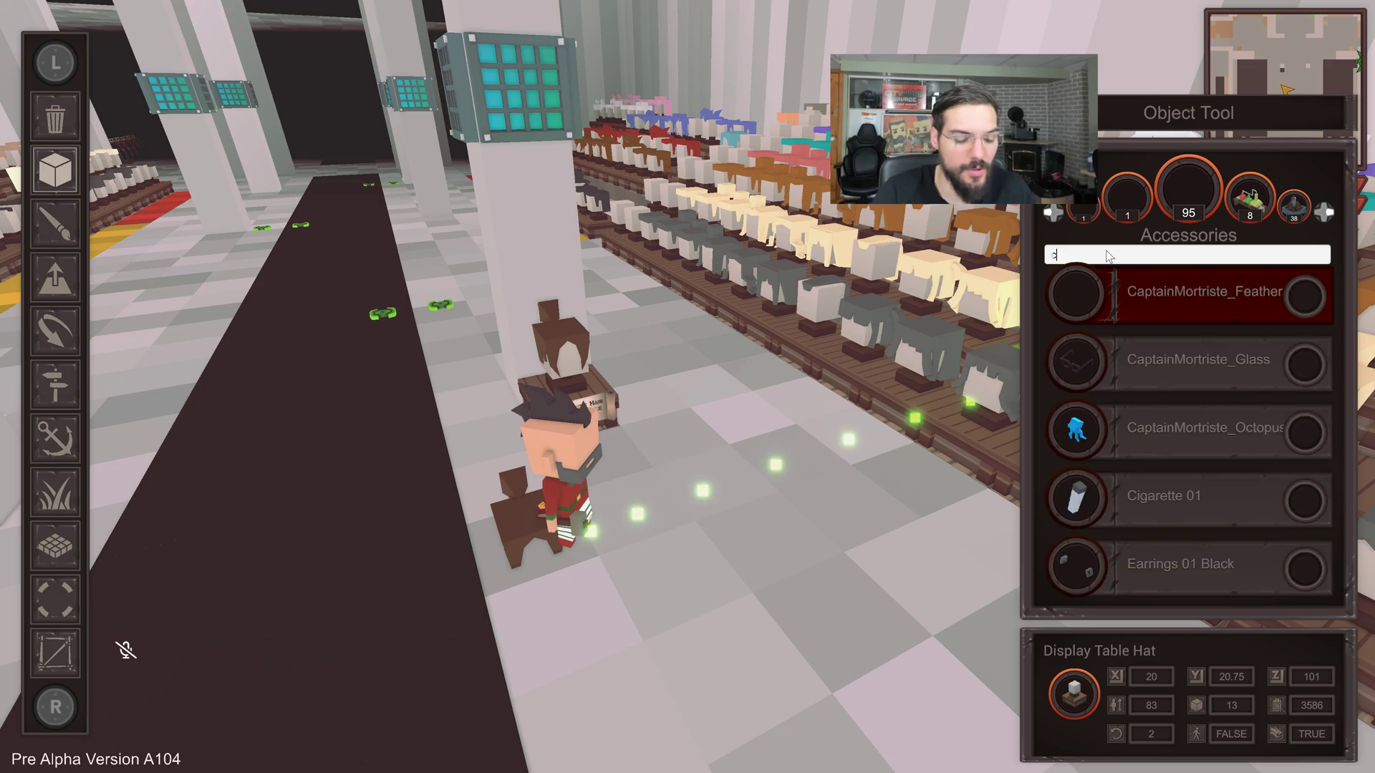
type("ustom")
scroll(1122, 288, "down", 3)
scroll(1112, 382, "down", 14)
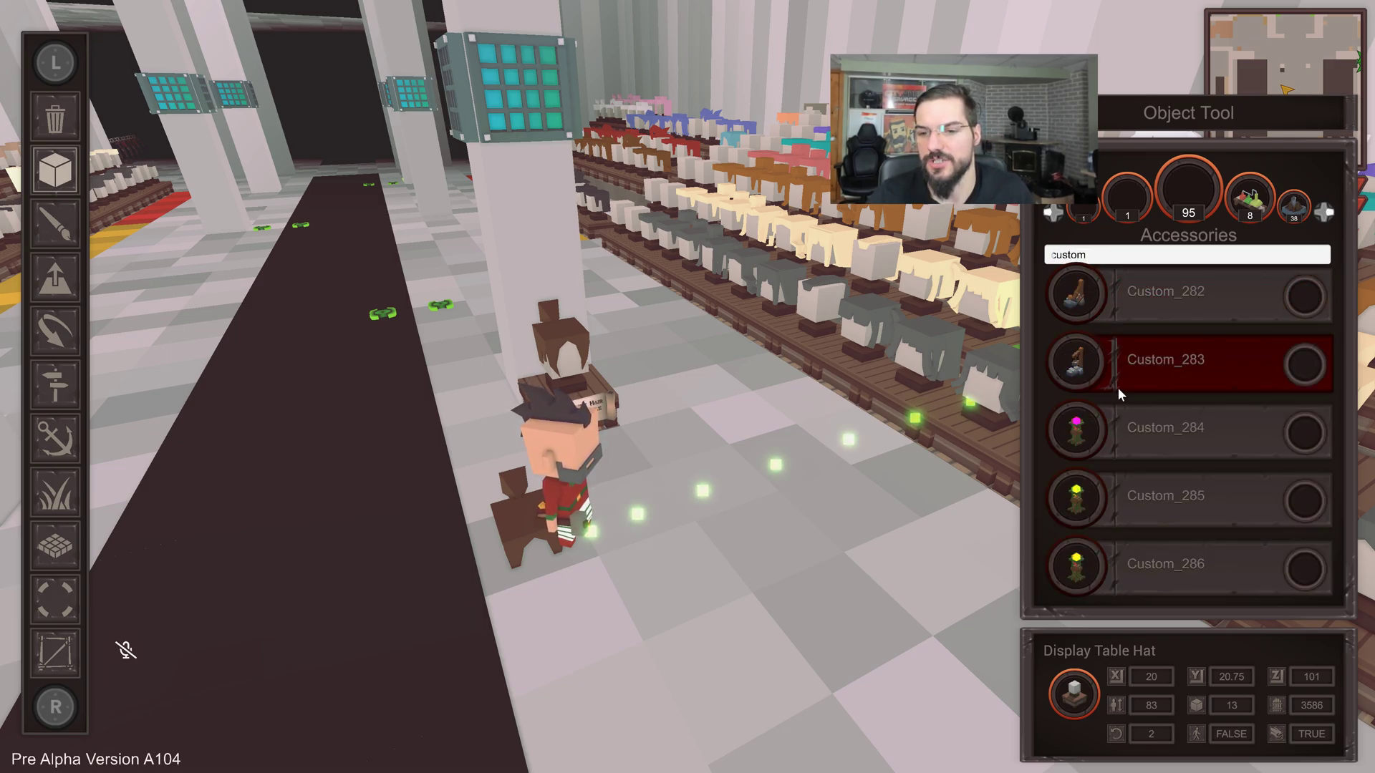
scroll(1128, 387, "down", 19)
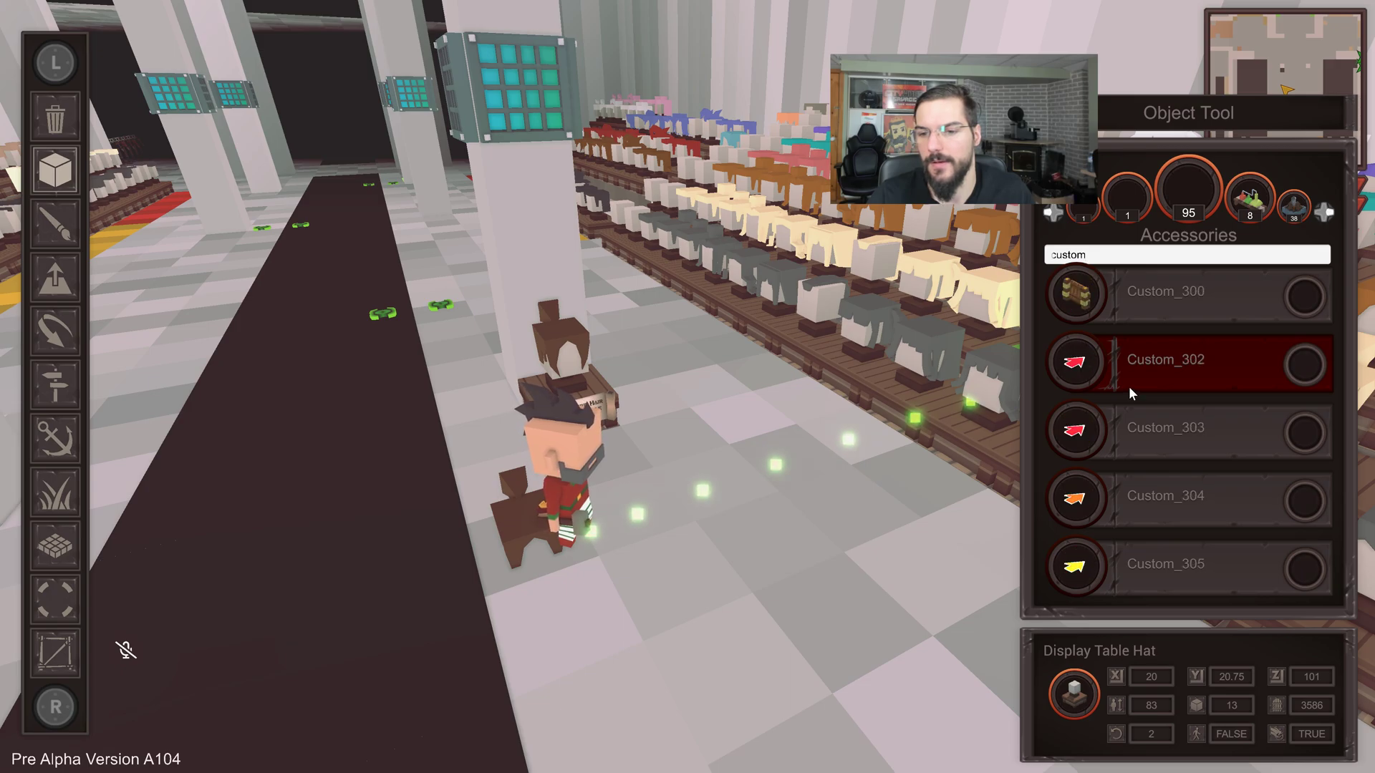
scroll(1129, 387, "down", 20)
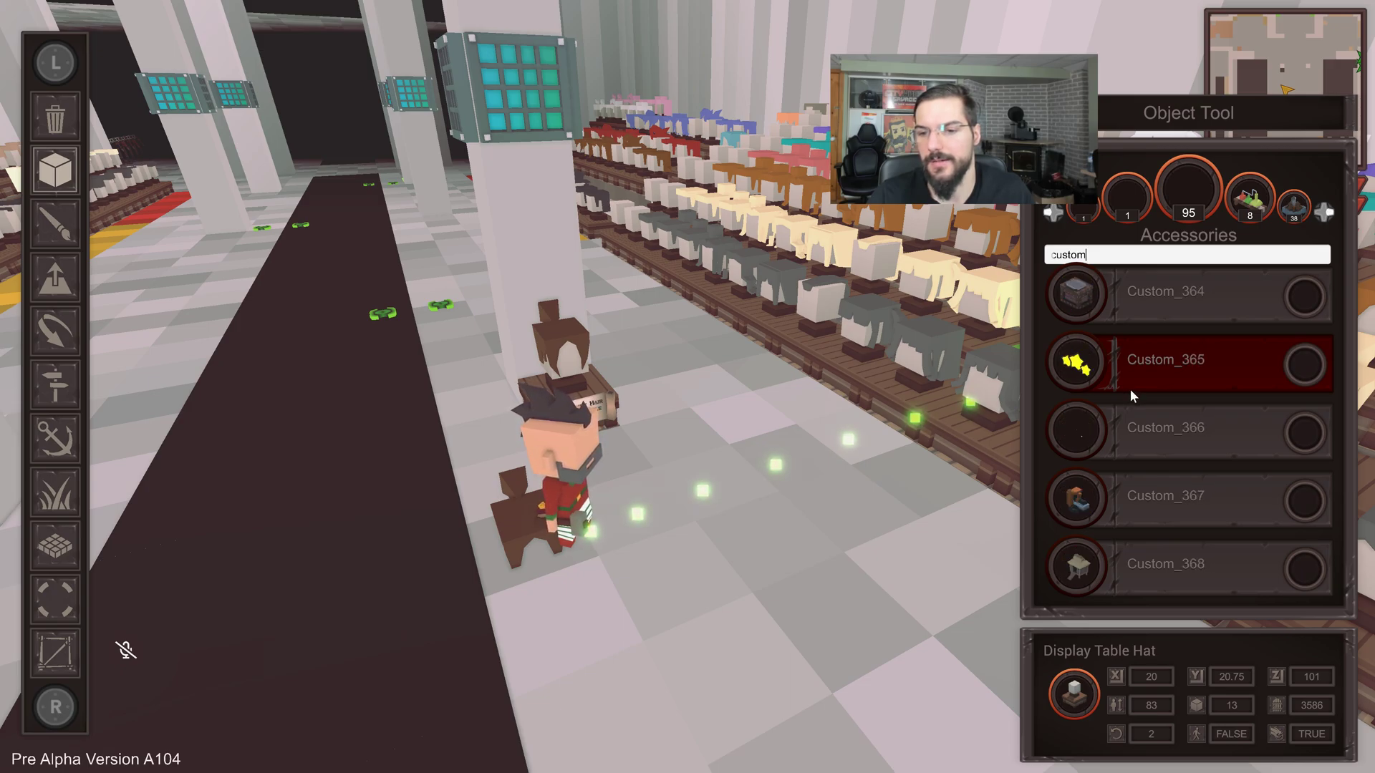
scroll(1141, 381, "up", 2)
Place a Custom_457 question-mark block on the floor beside the brown hair models.
left_click(1157, 434)
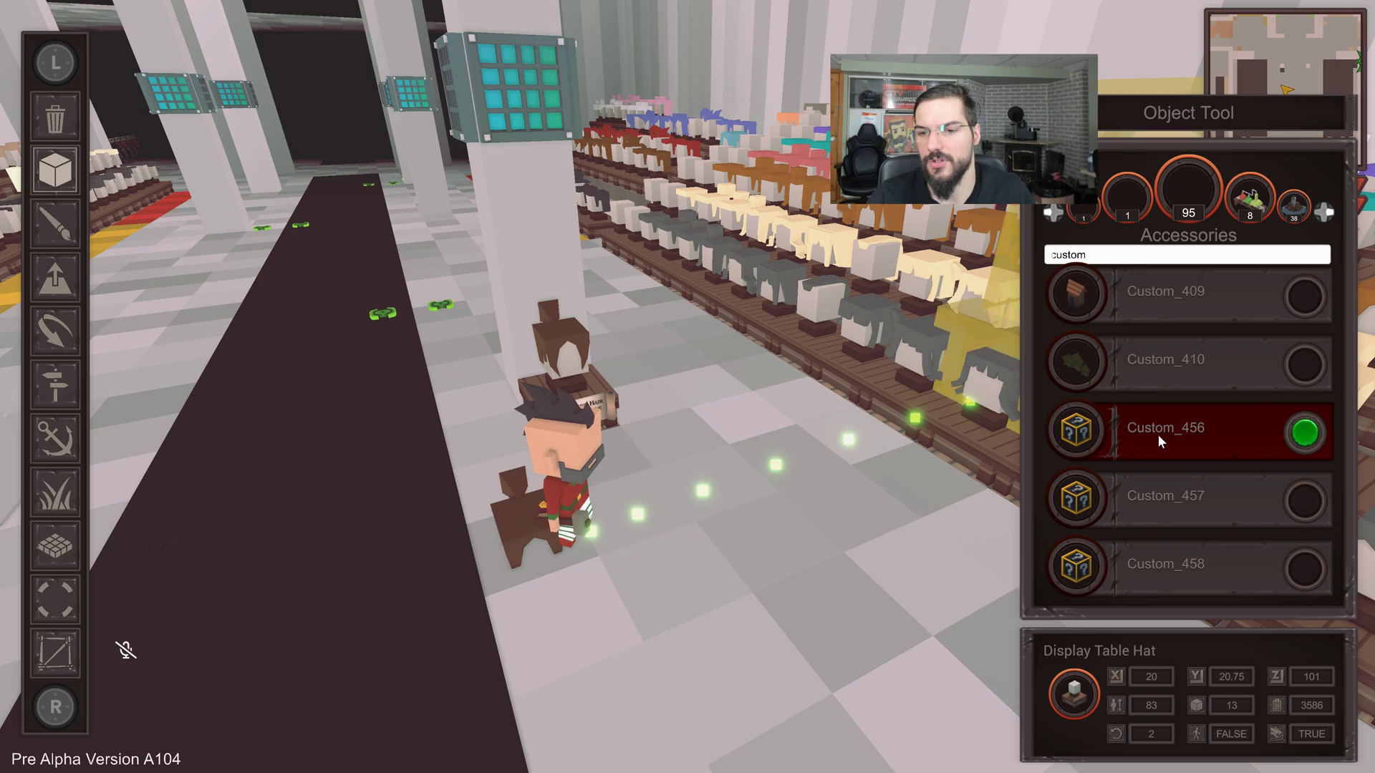
left_click(1146, 500)
left_click(746, 466)
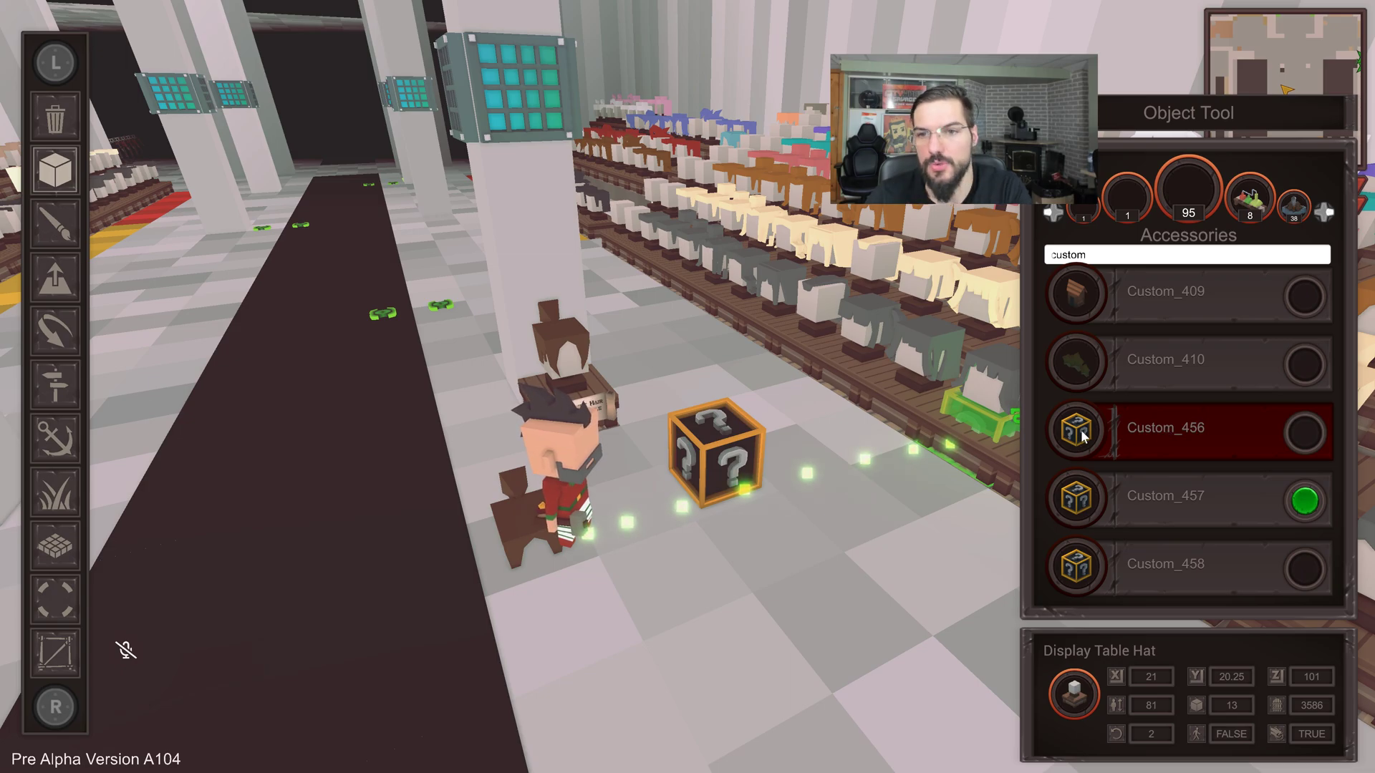
left_click(1117, 430)
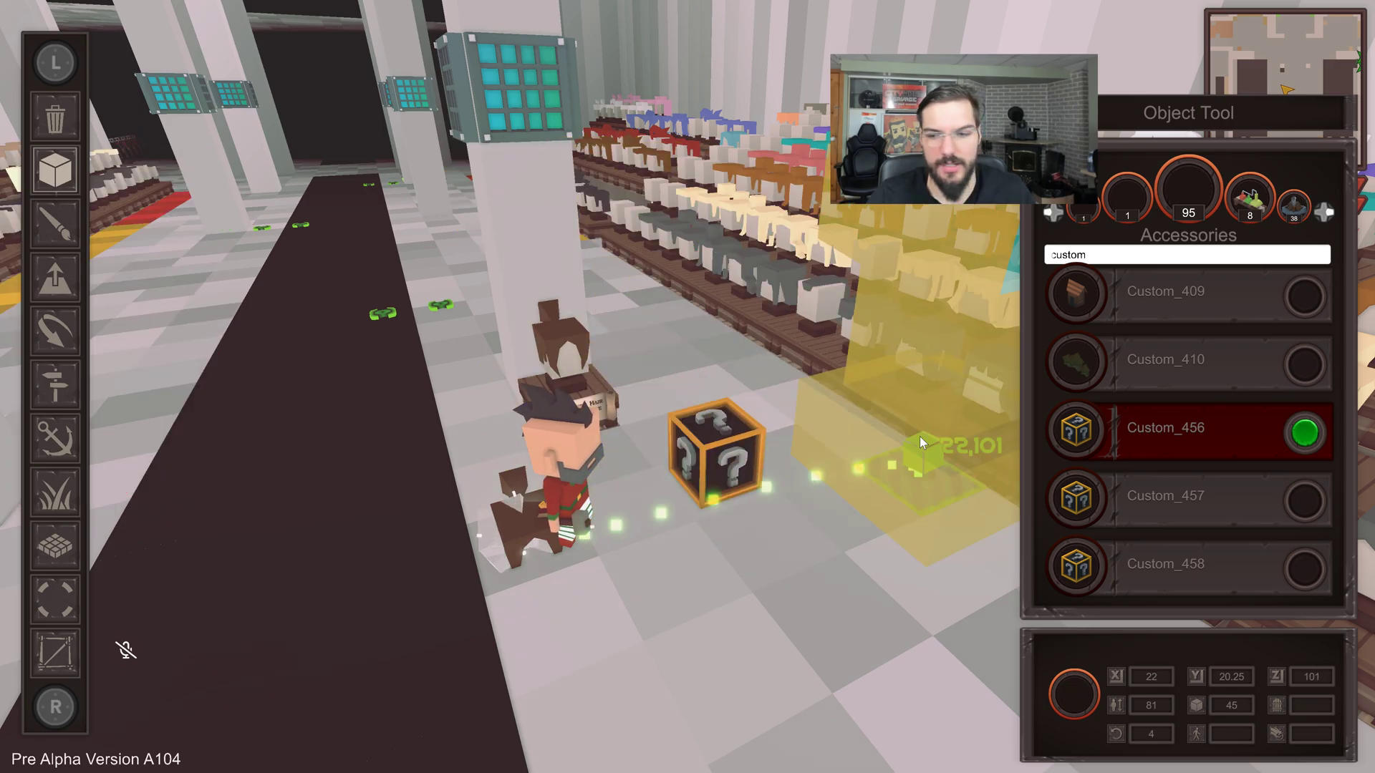
left_click(1213, 479)
Move up to the placed Custom_457 block, inspect its object ID and open the chat.
key("w")
key("d")
key("space")
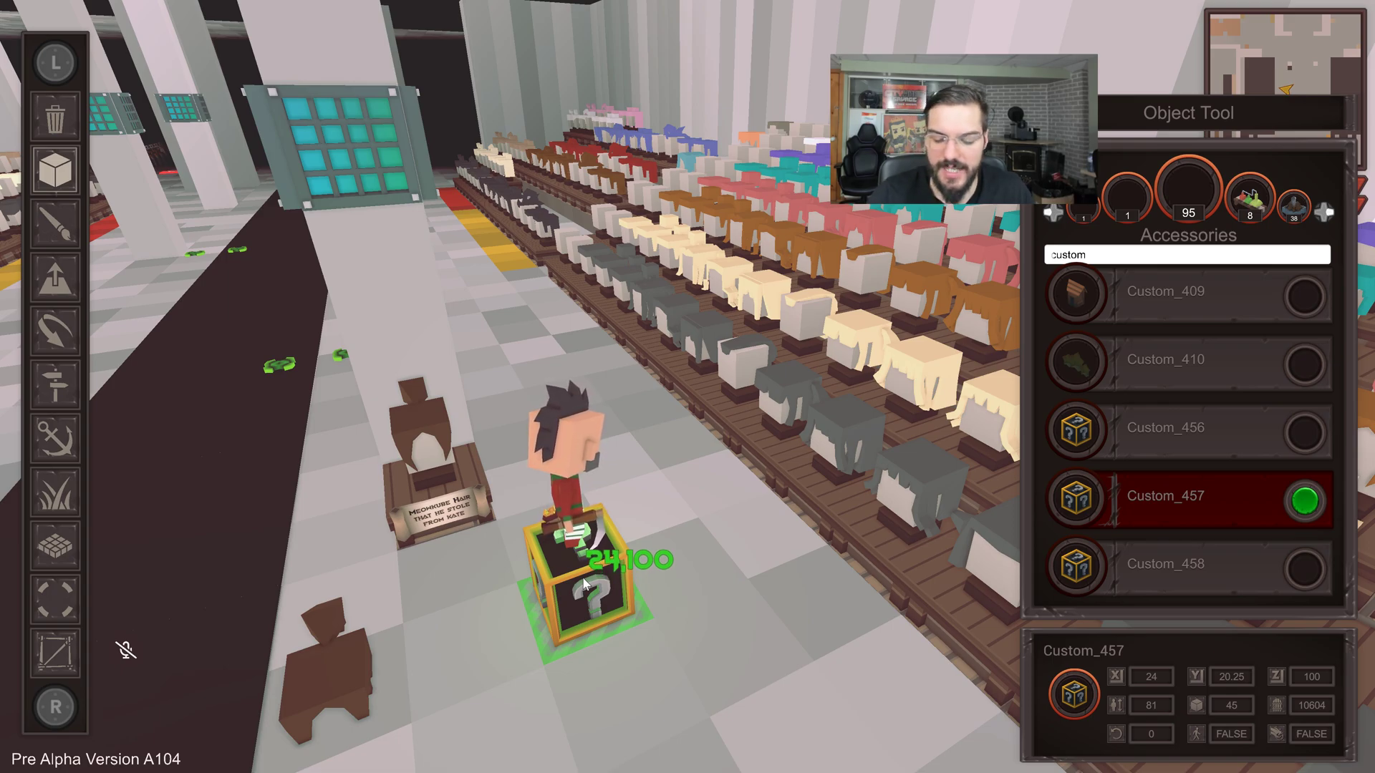
key("Return")
type("10604")
key("Return")
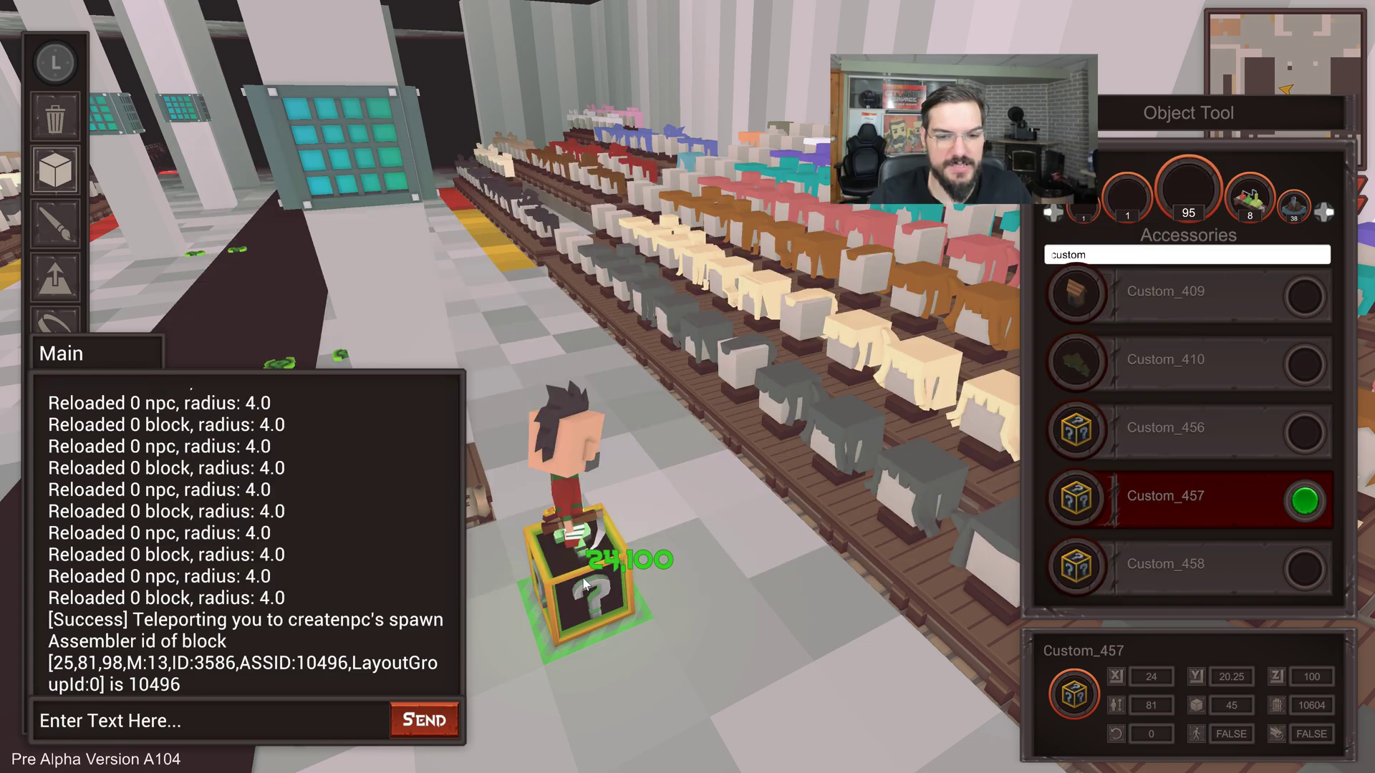
Switch to Blender and rename hair object 10496 to 10604.
key("alt+Tab")
left_click(695, 268)
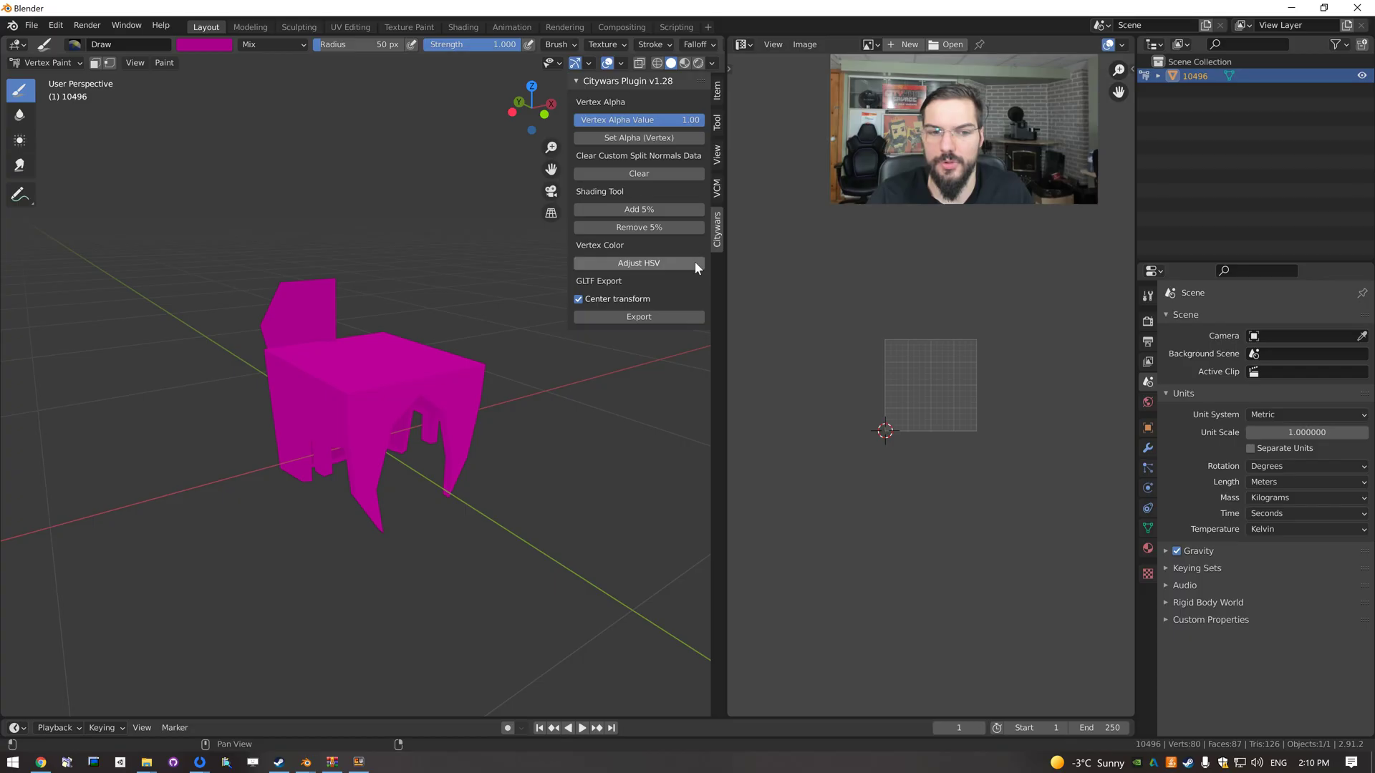
double_click(1197, 74)
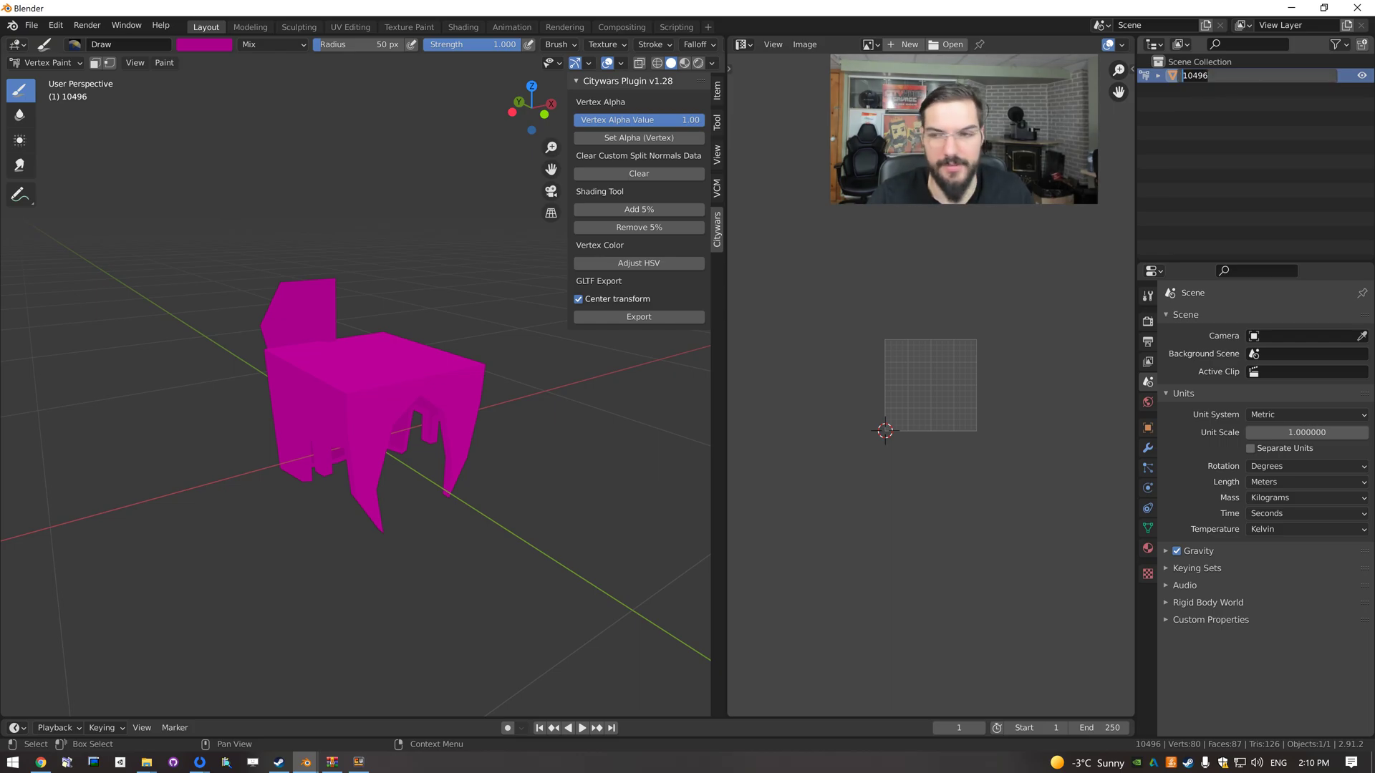
type("10604")
key("Return")
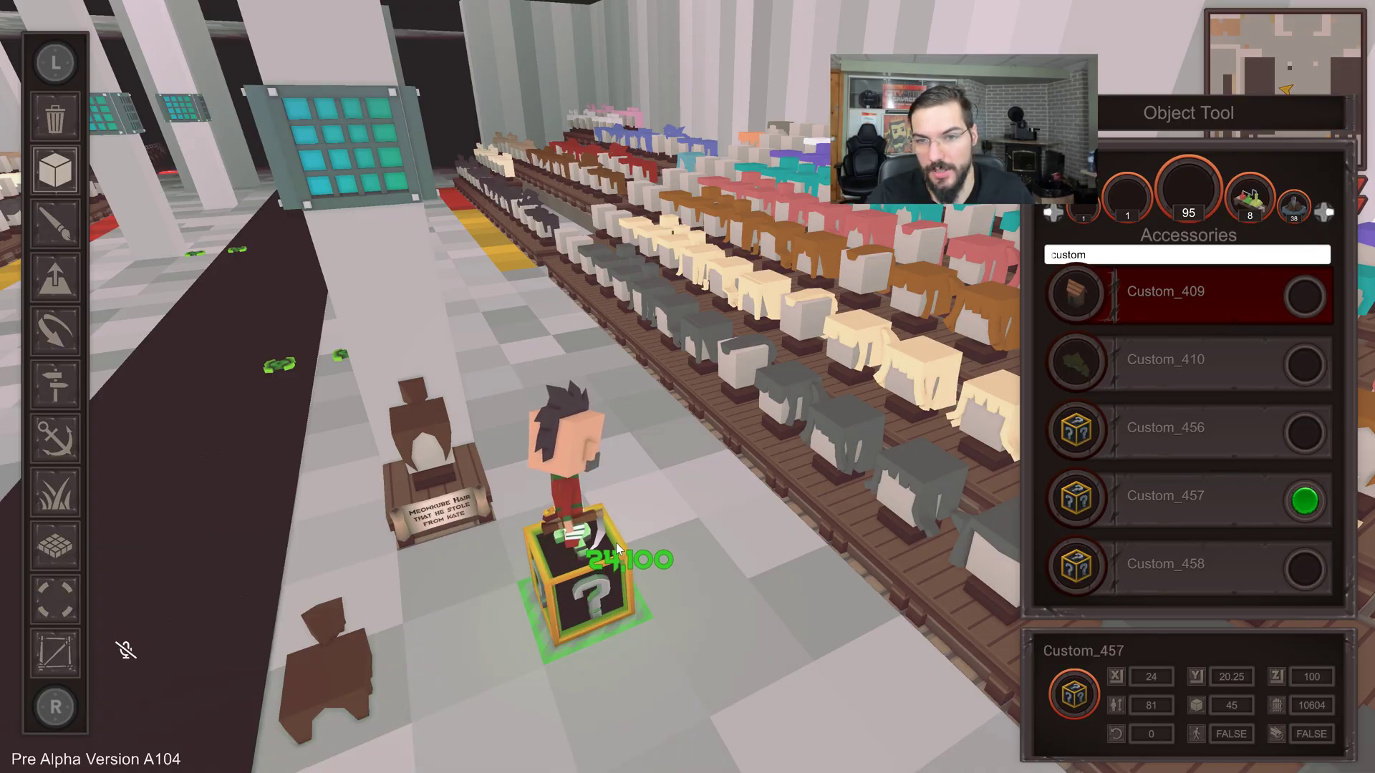
Export hair 10604 from Blender, and reload the nearby blocks in the Citywars game to load it.
key("alt+Tab")
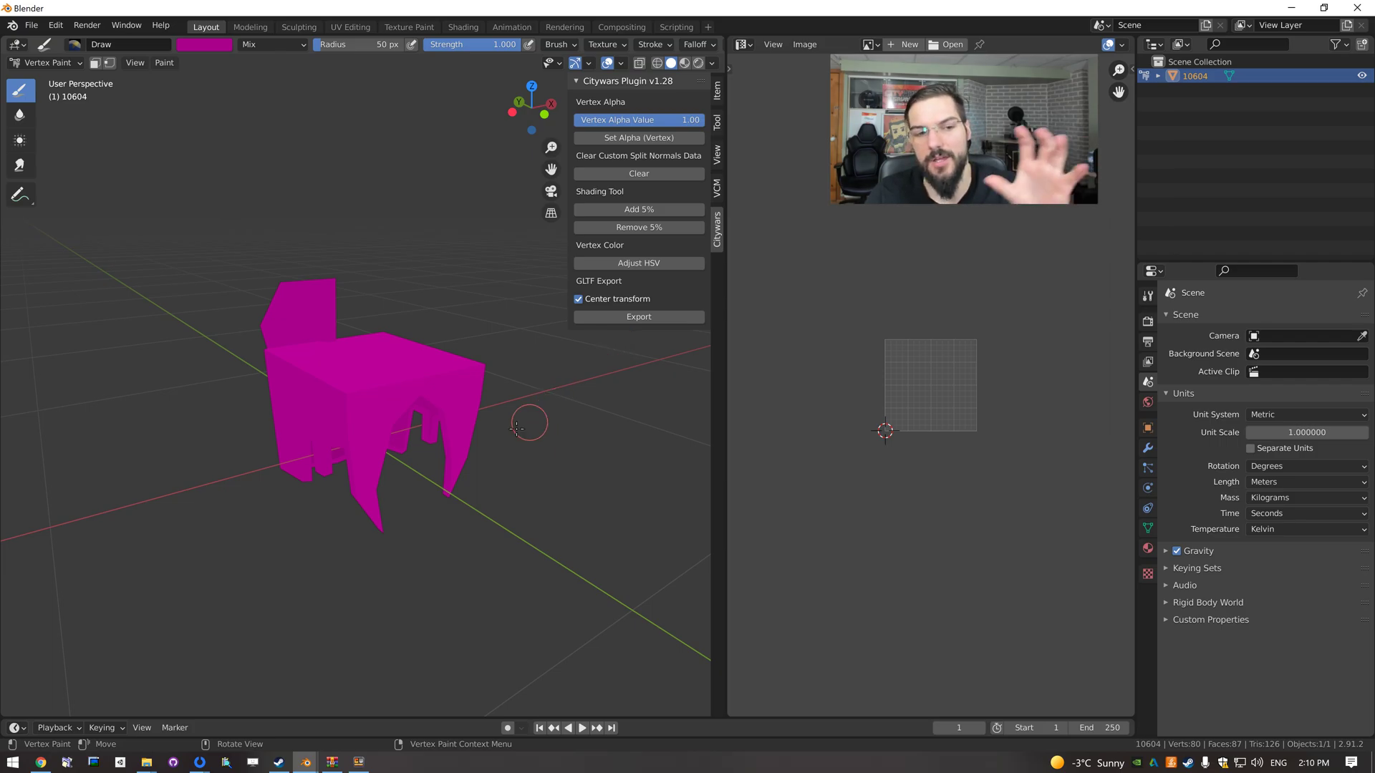
left_click(676, 318)
left_click(366, 763)
key("Escape")
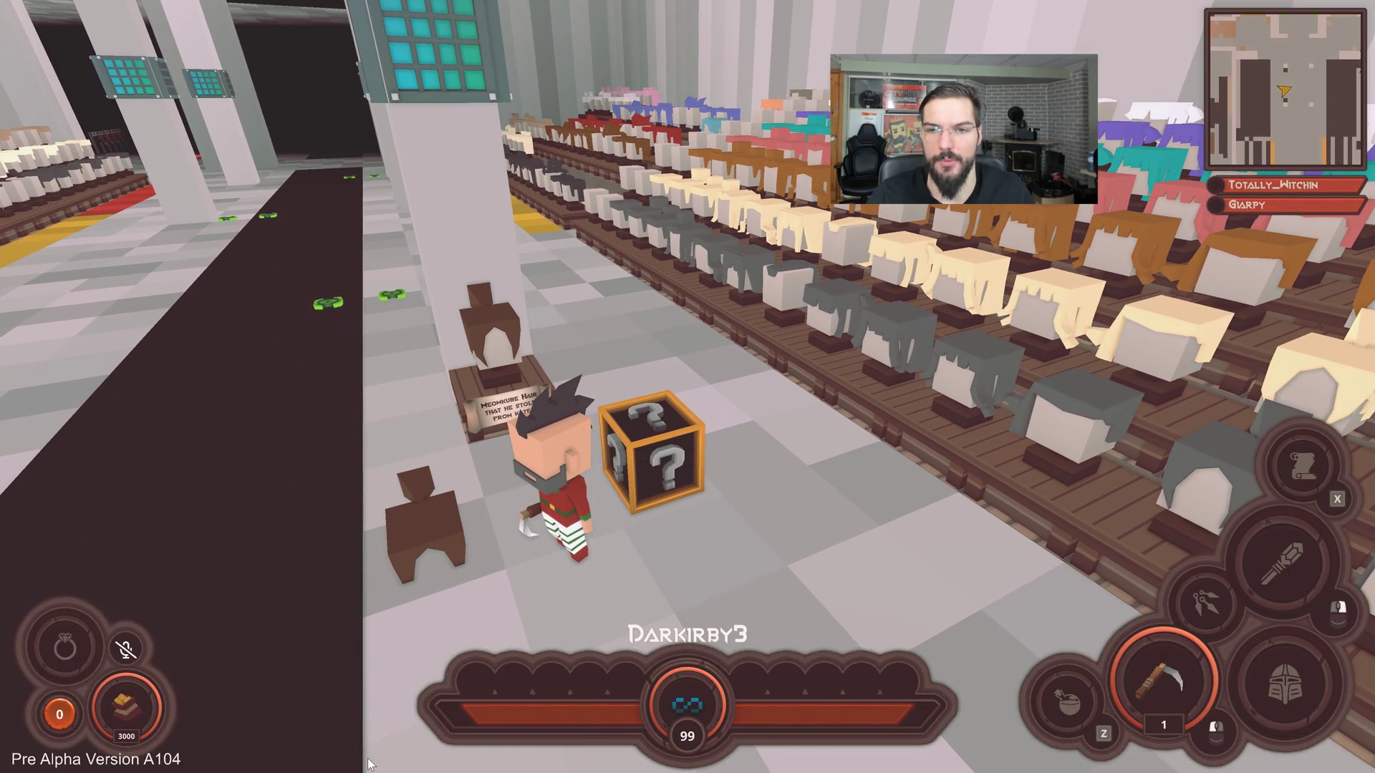
key("F5")
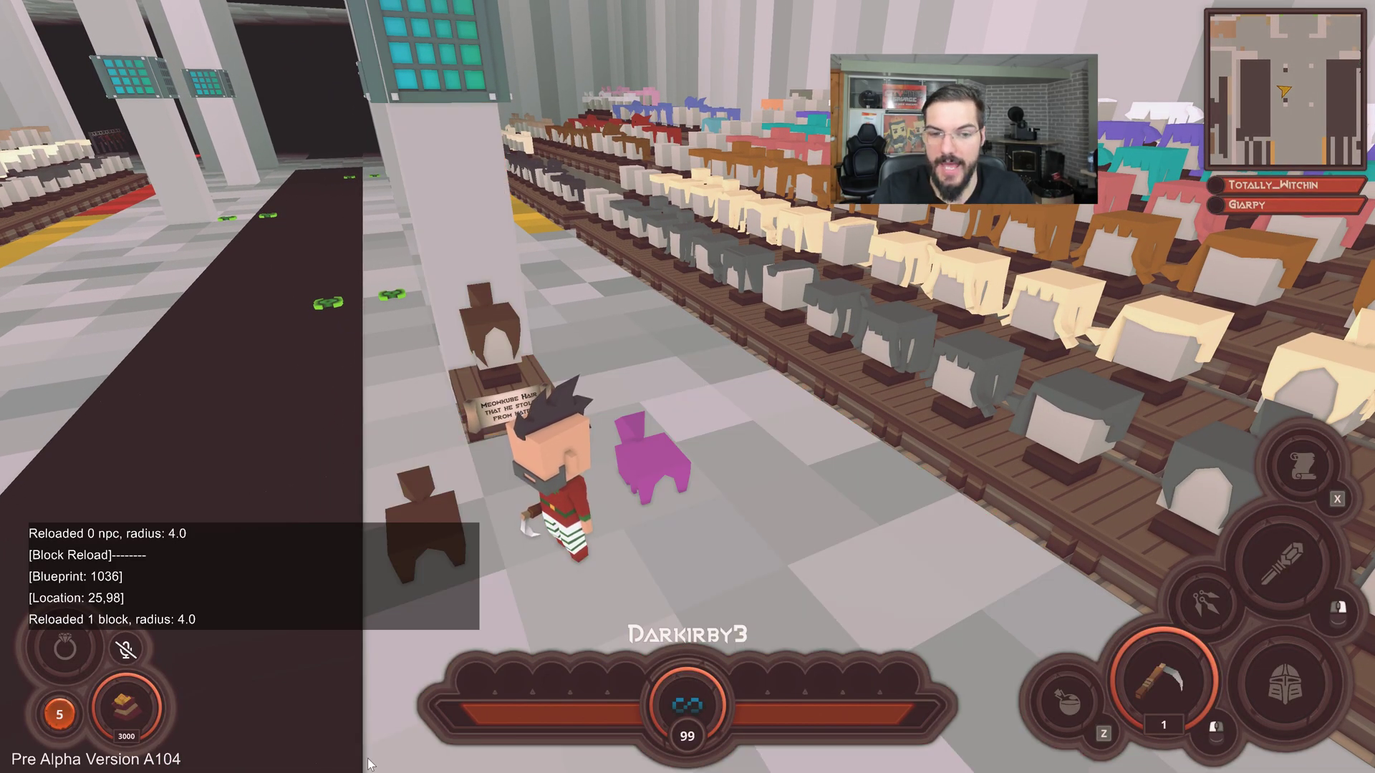
Walk around the reloaded purple hair in the game to examine its colour and shading.
key("w")
key("d")
key("a")
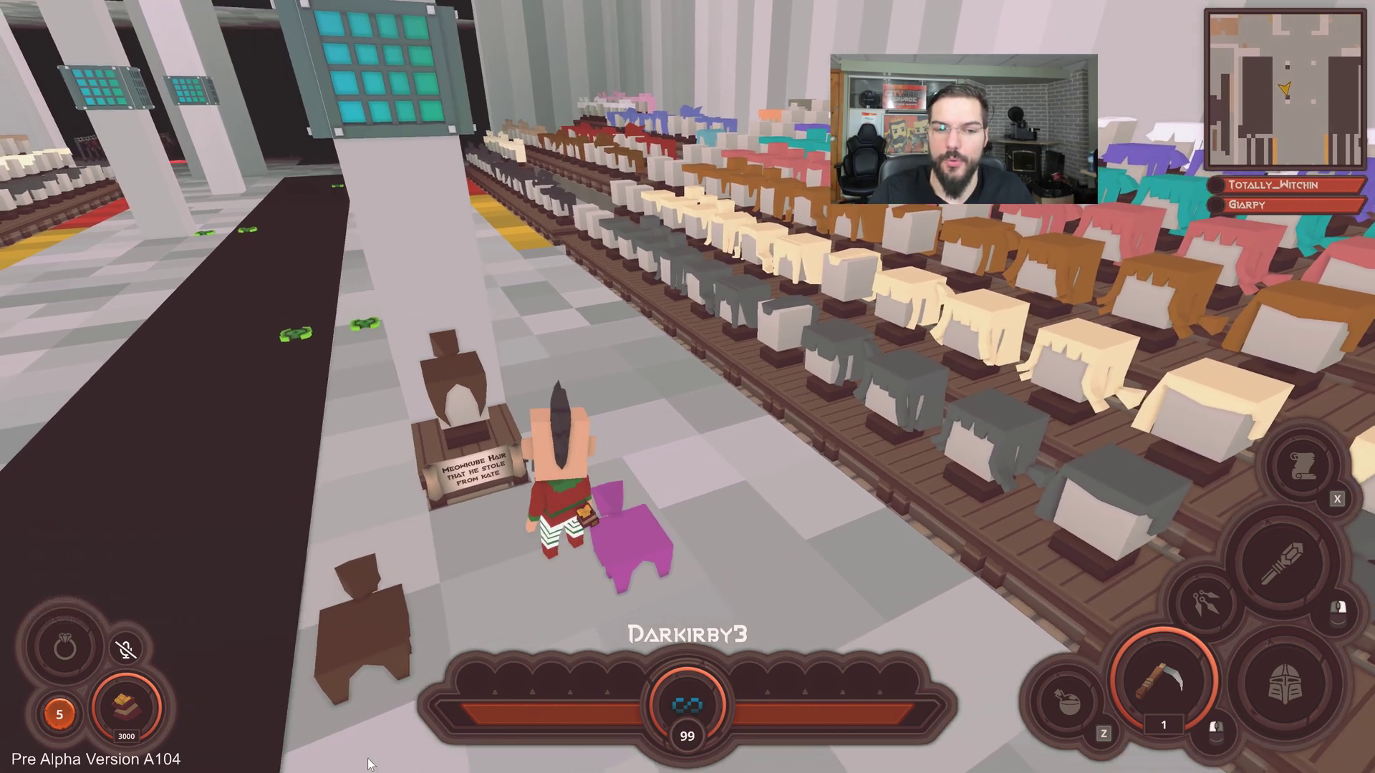
key("d")
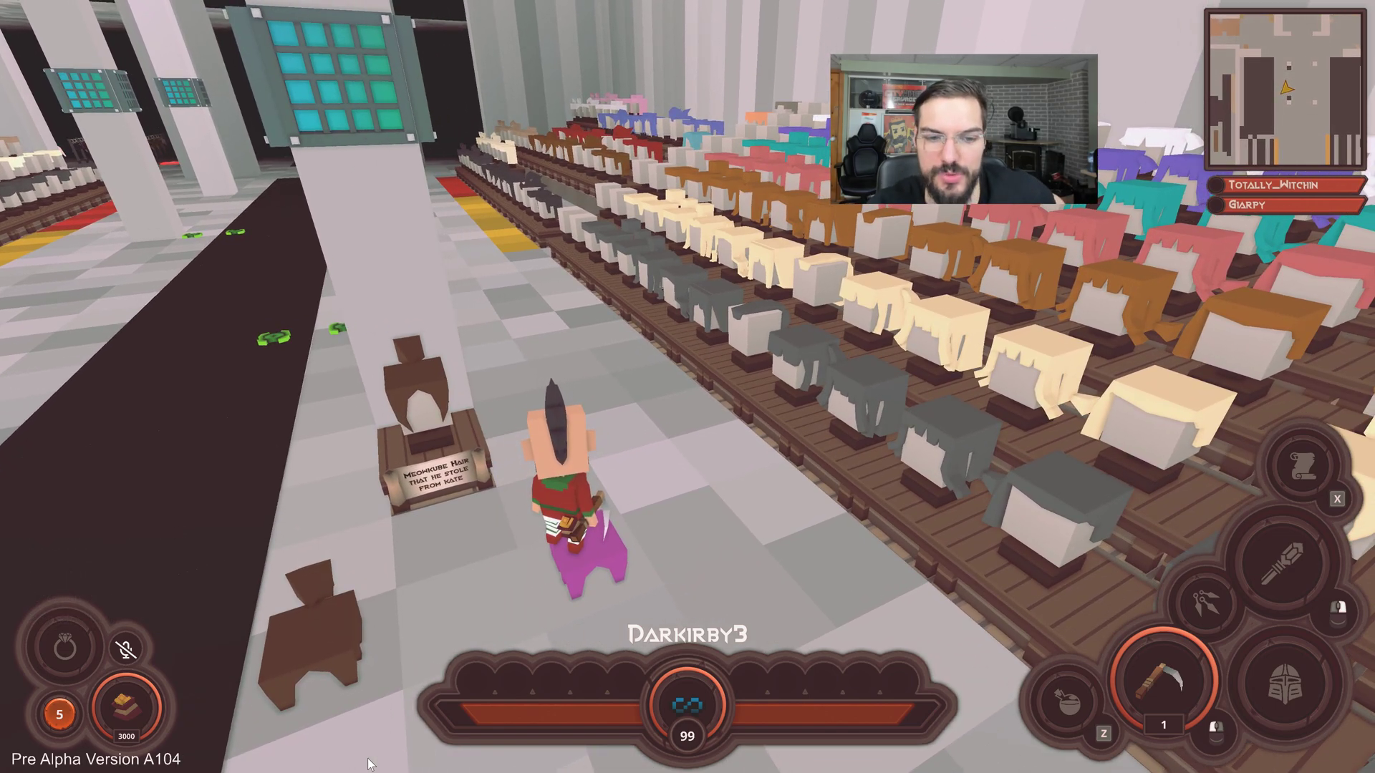
Open the item inventory with /invmap item and equip Quick Hat Equip from Admin Stuff in the second equipment slot.
type("/invmap item")
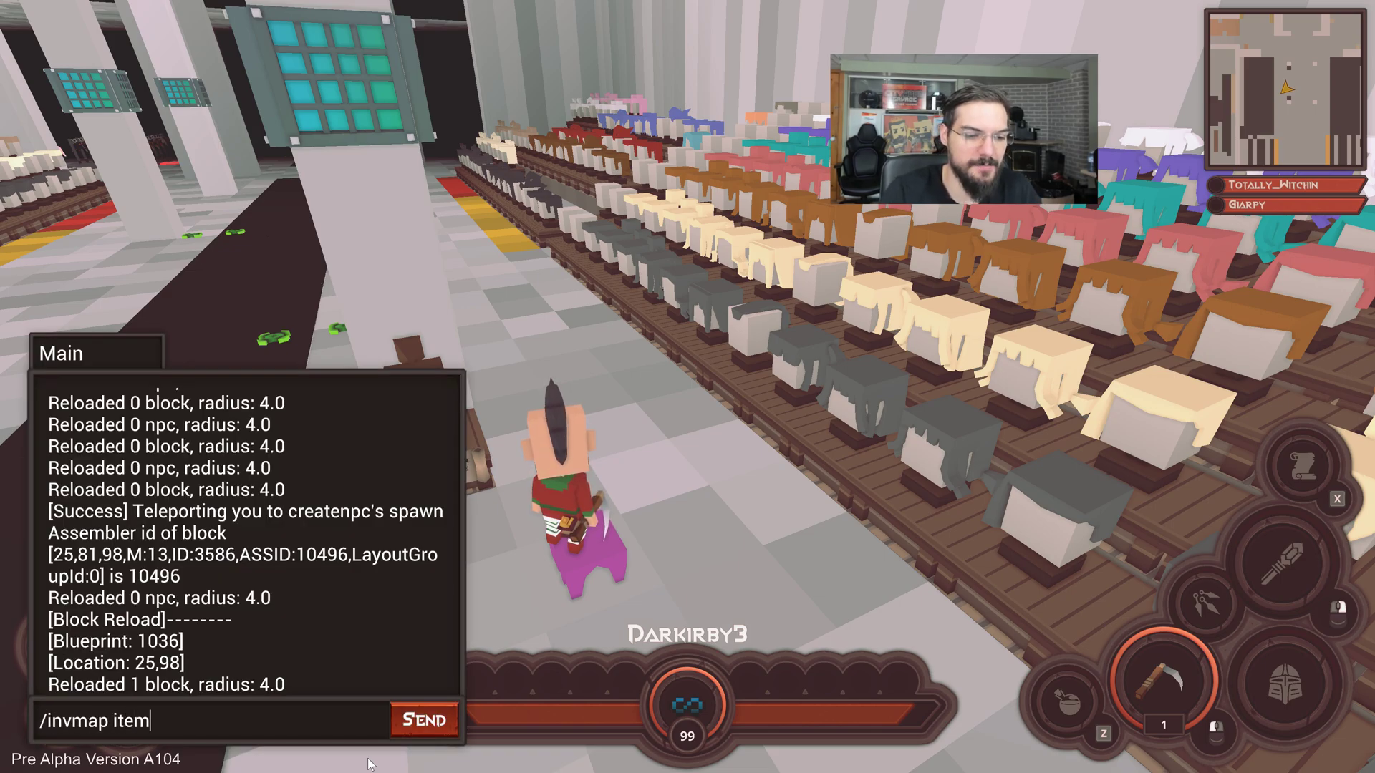
key("Tab")
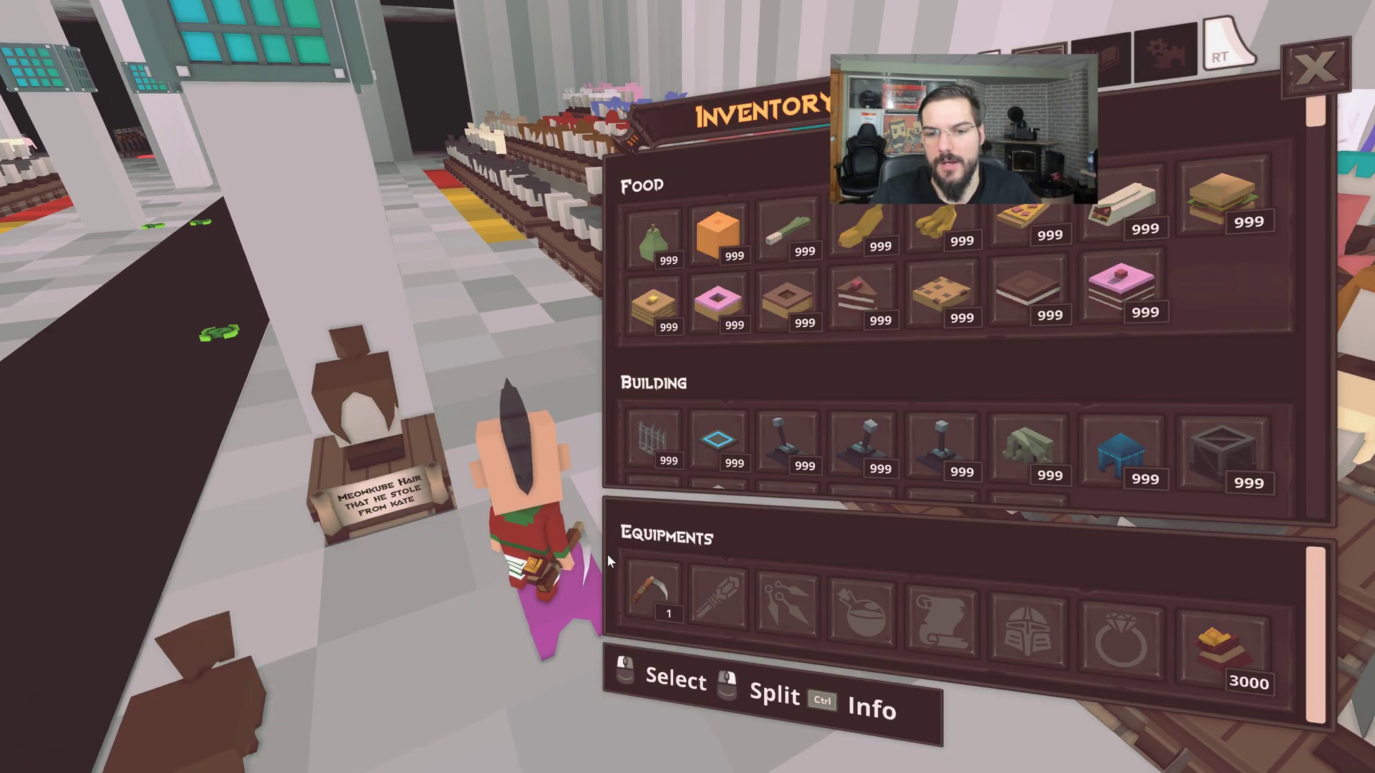
scroll(782, 437, "down", 2)
scroll(818, 418, "down", 4)
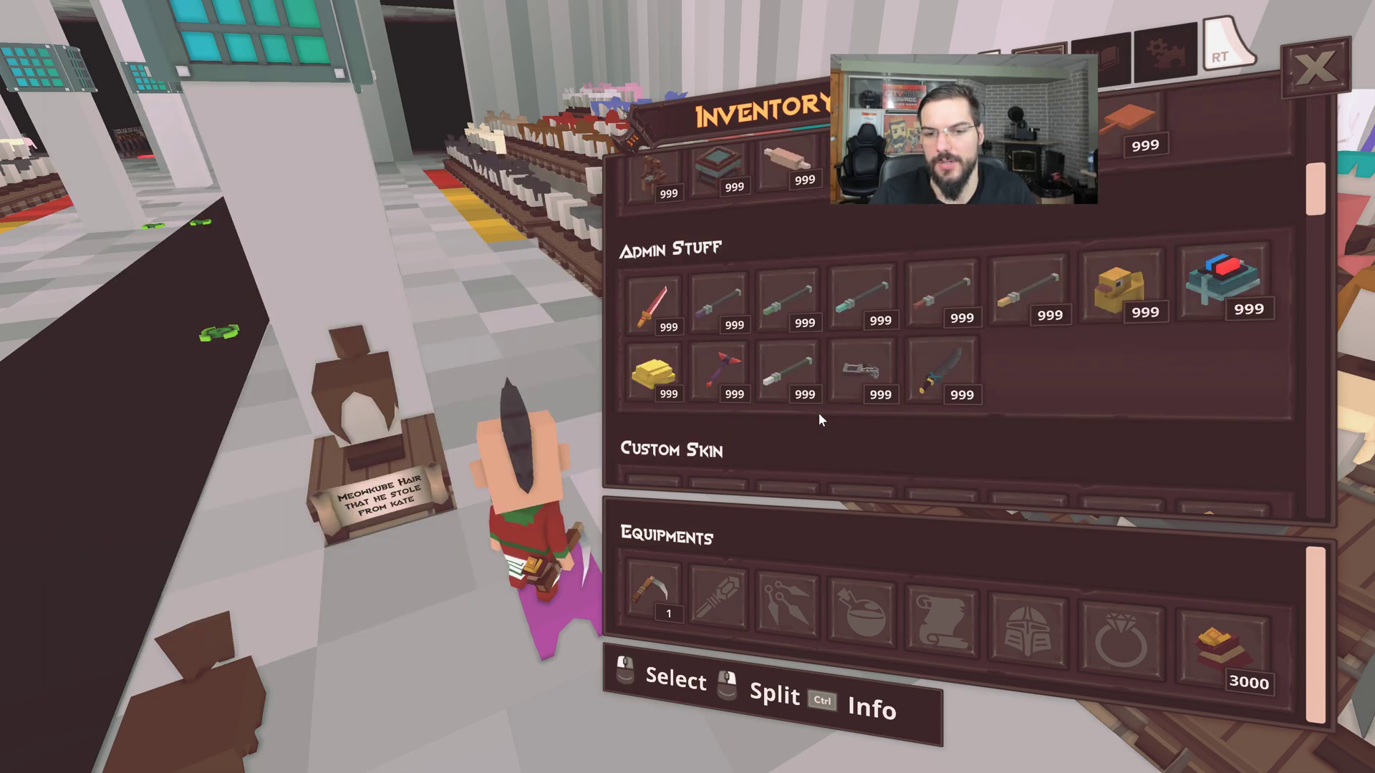
mouse_move(720, 307)
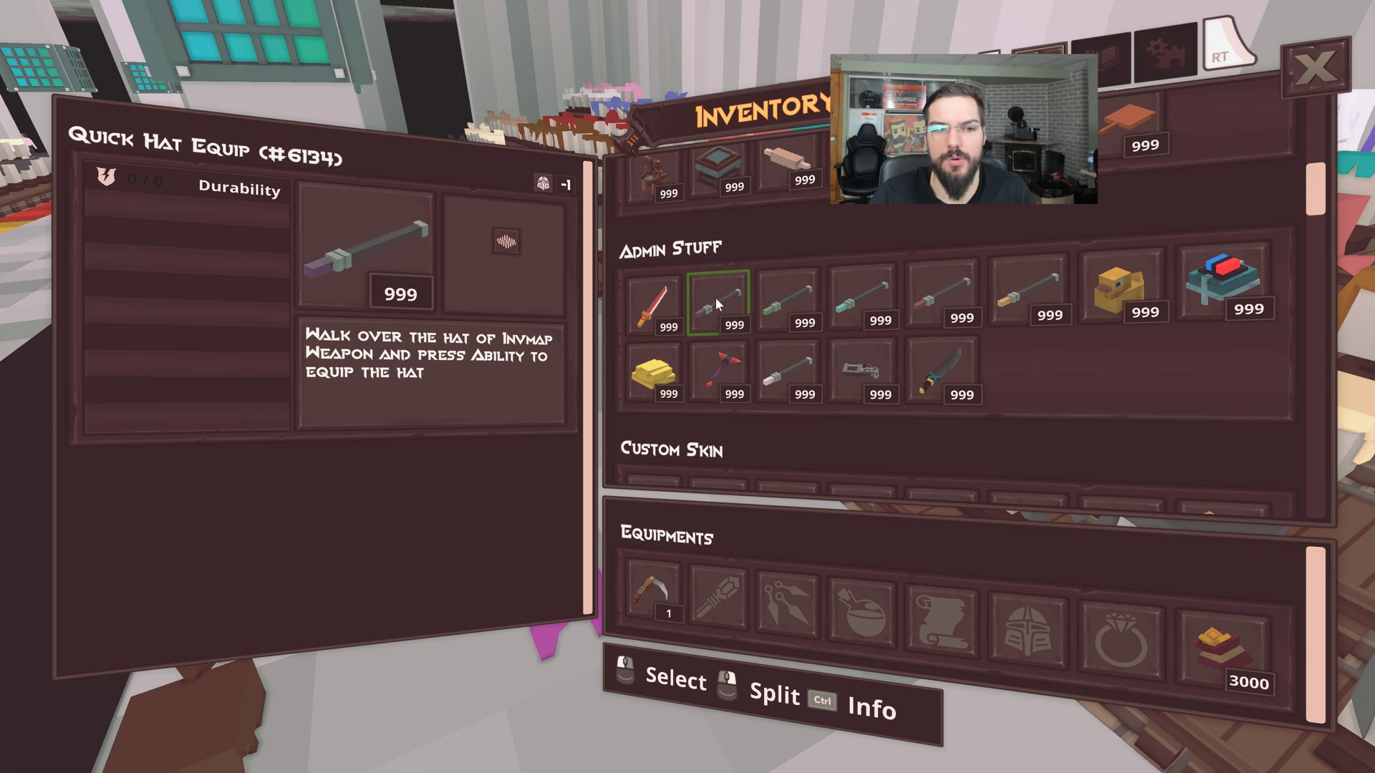
left_click_drag(715, 298, 718, 598)
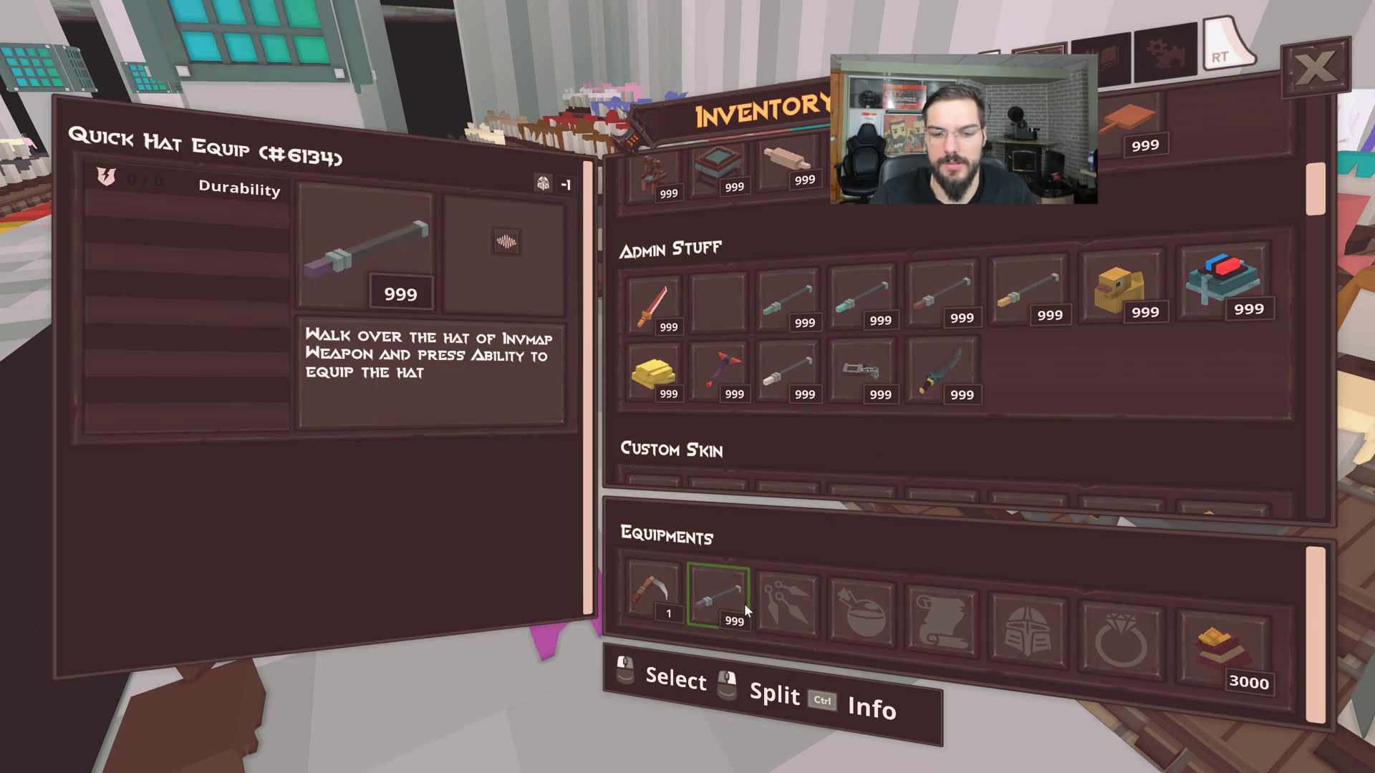
key("Escape")
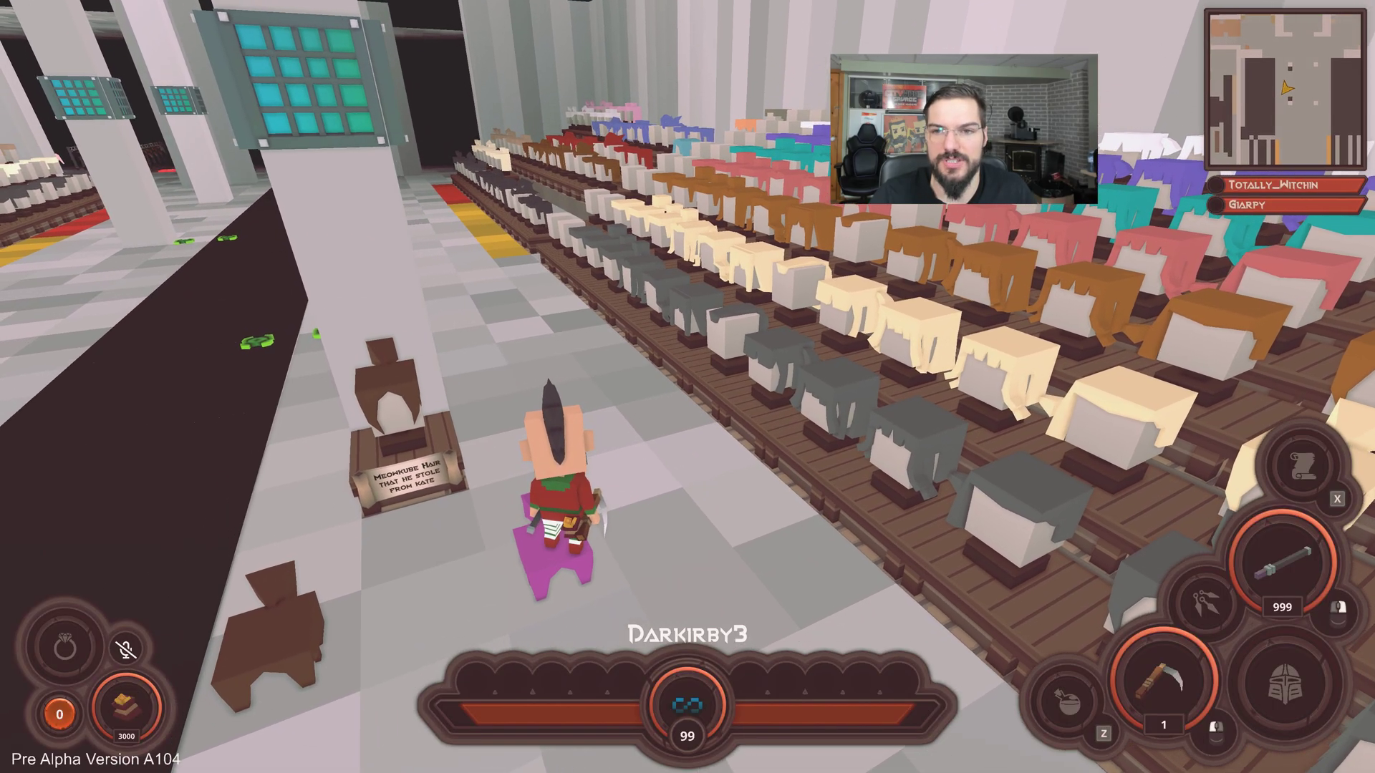
Remove quest 2711 from the character's quests with the /qr 2711 chat command.
key("Return")
type("qr ")
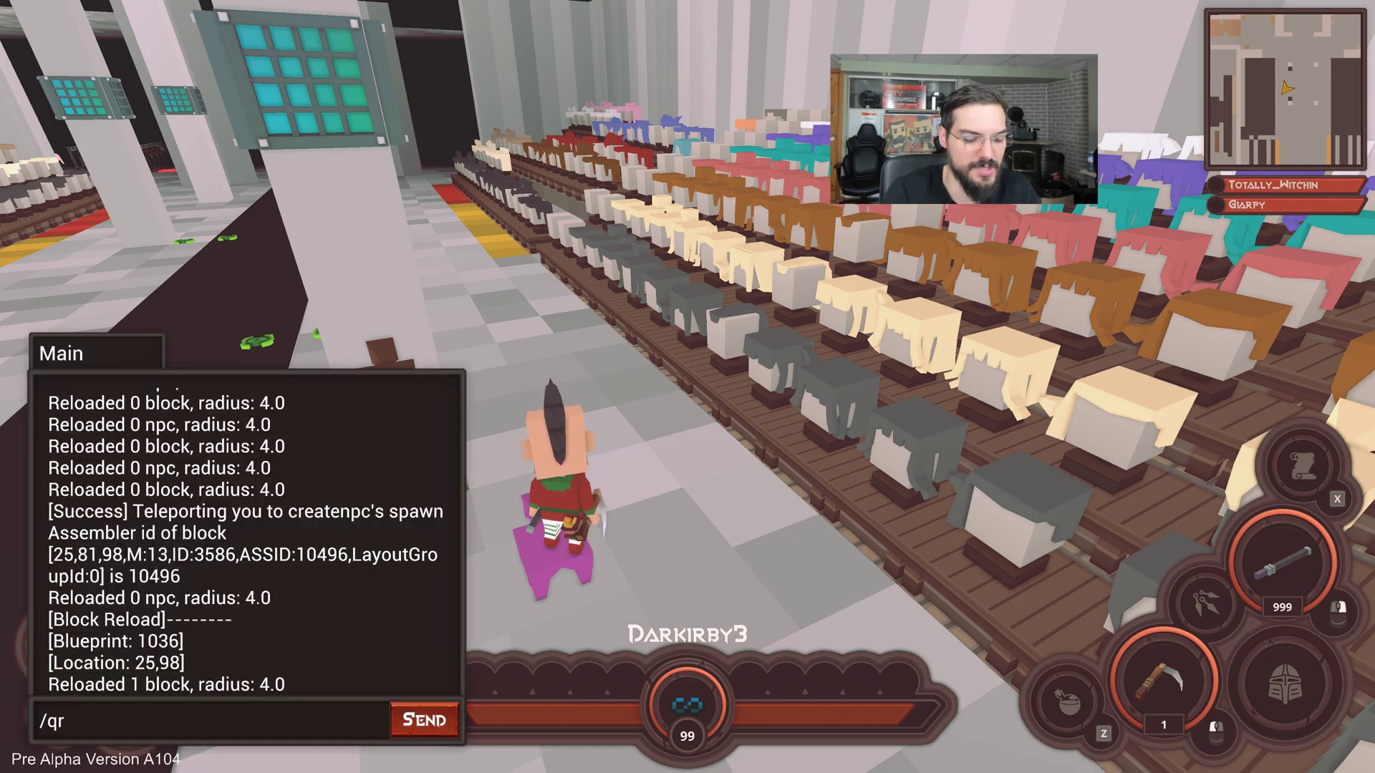
type("2711")
key("Return")
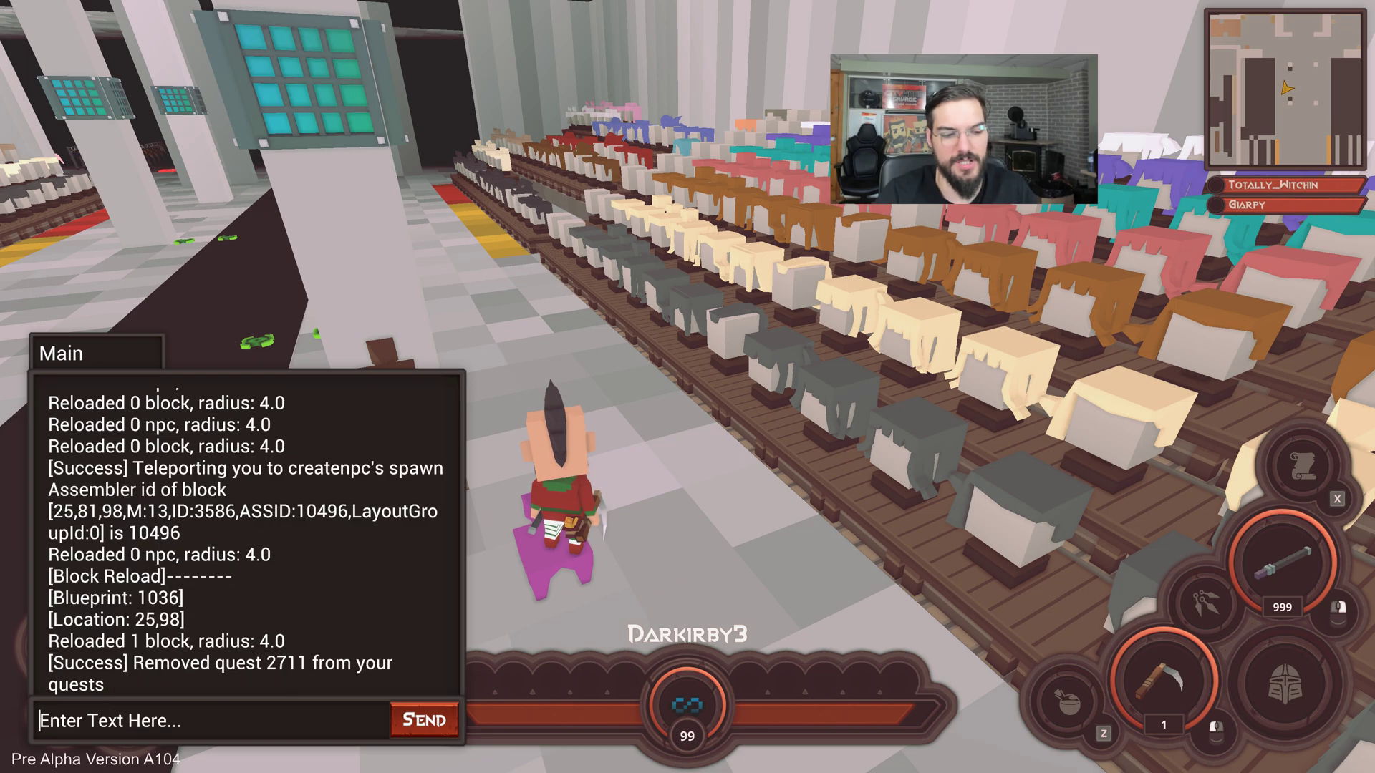
key("w")
key("a")
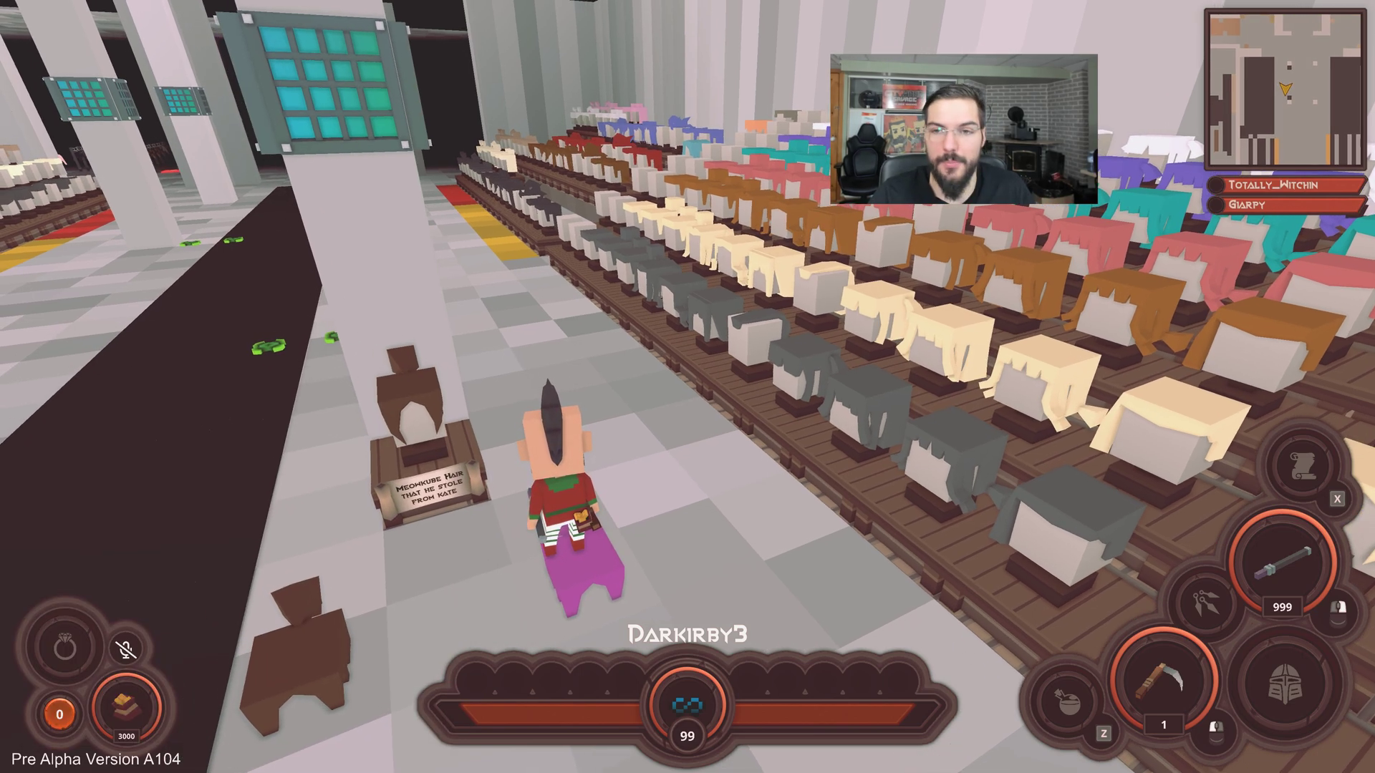
Check the Quick Hat Equip description, use its ability on the purple hair, and walk around to view it on the character.
key("i")
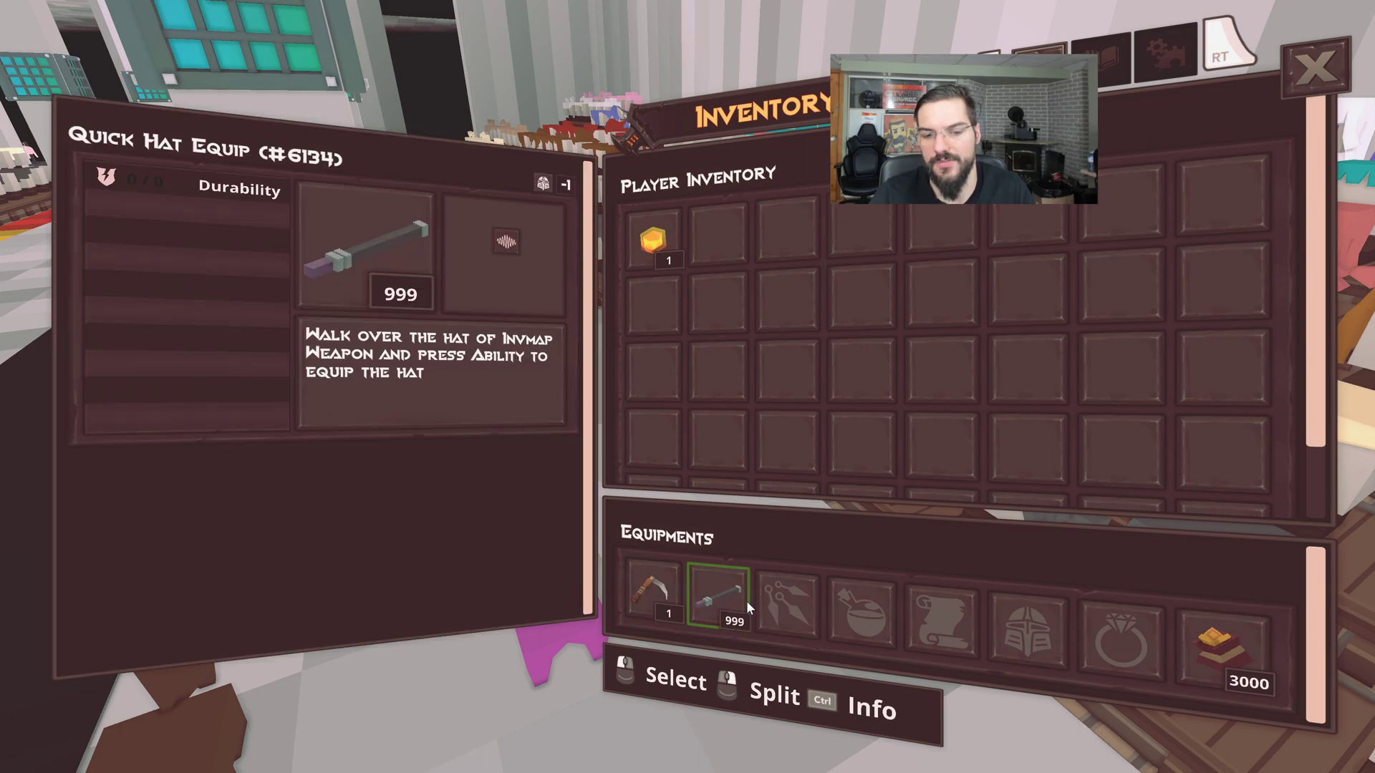
key("i")
key("e")
key("d")
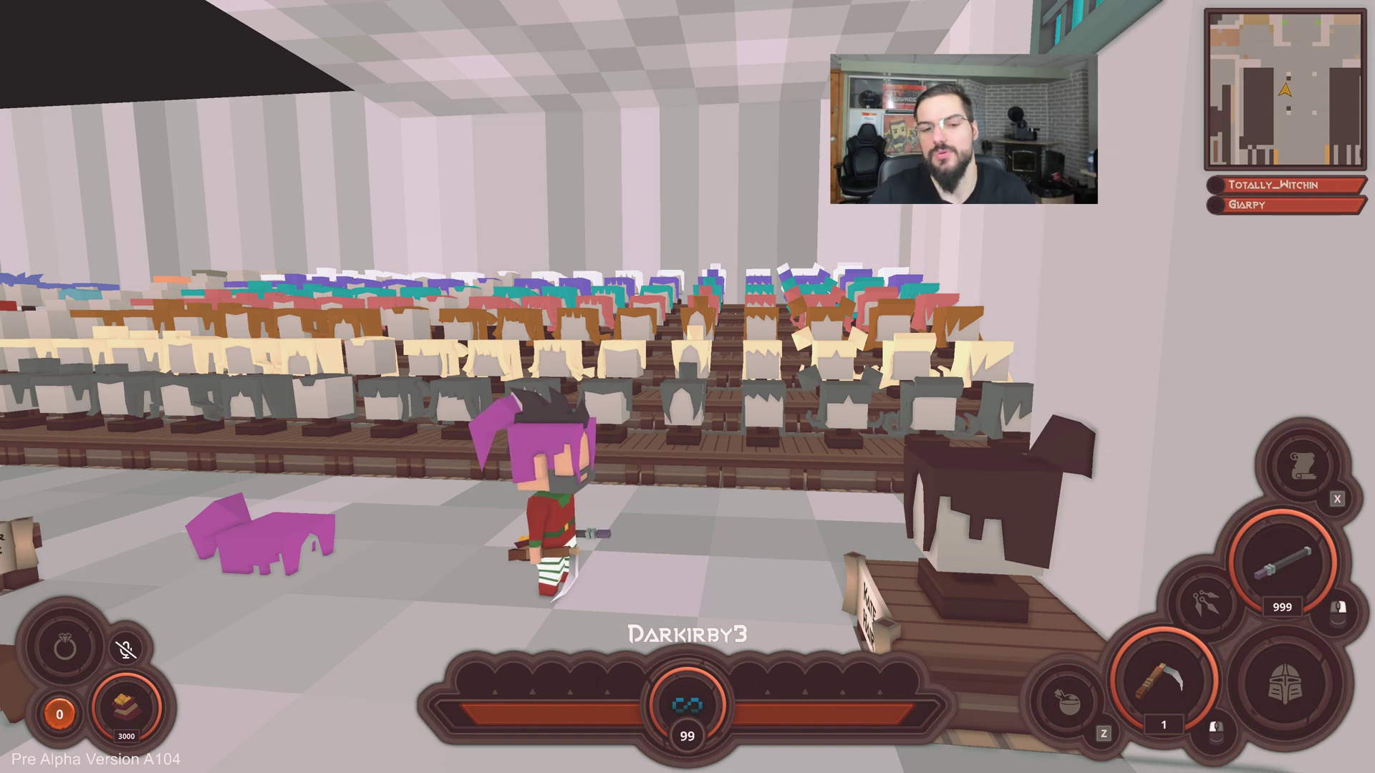
key("a")
key("d")
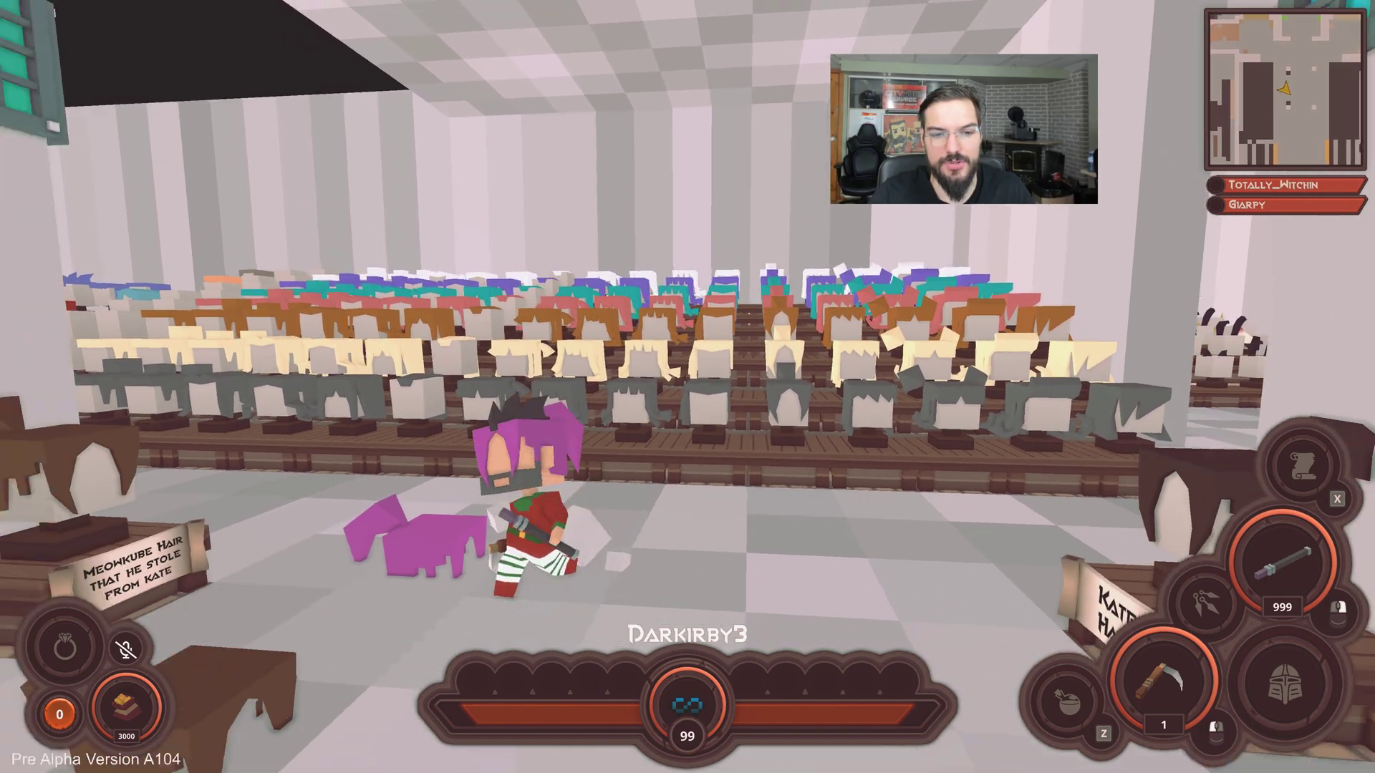
key("a")
Switch to Blender and select only the linked ponytail geometry of hair 10604 in Edit Mode.
key("alt+Tab")
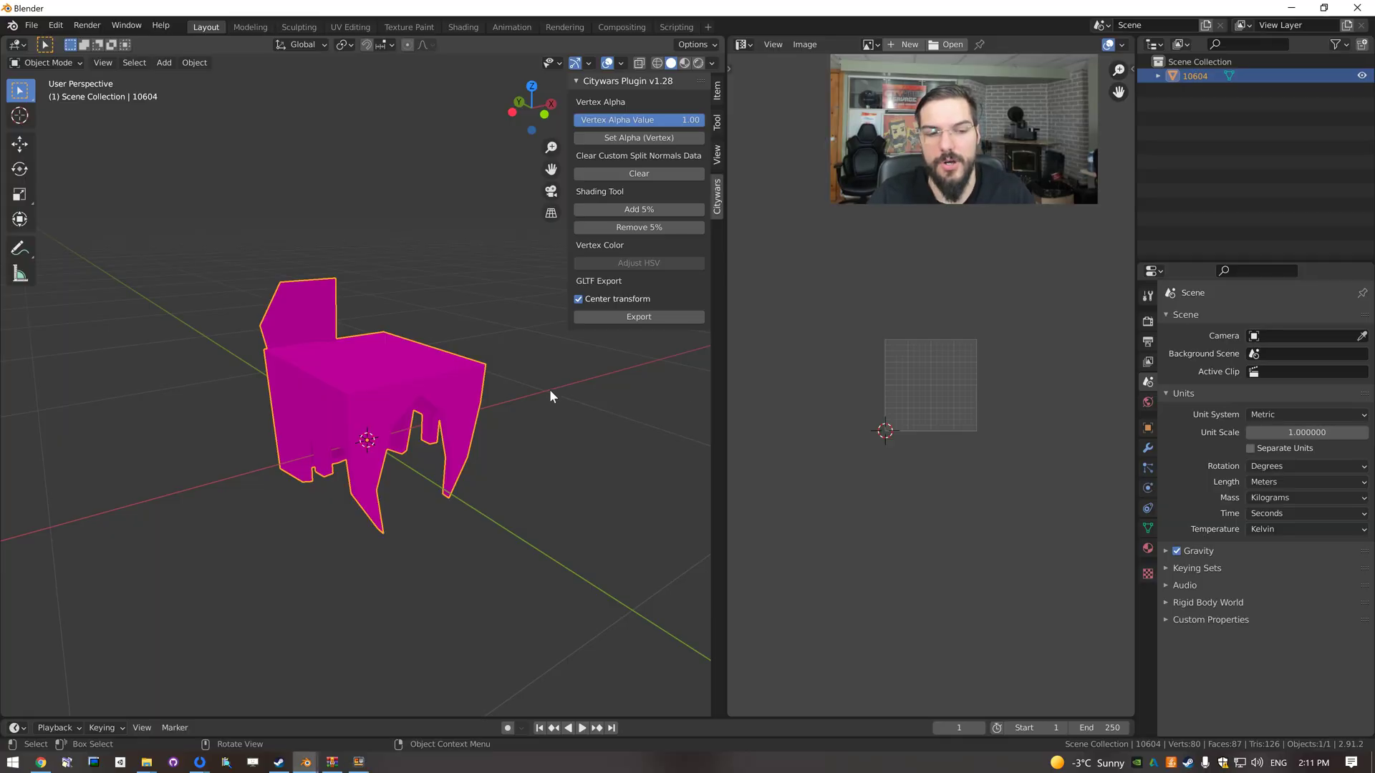
key("Tab")
middle_click_drag(469, 521, 361, 406)
key("a")
key("alt+a")
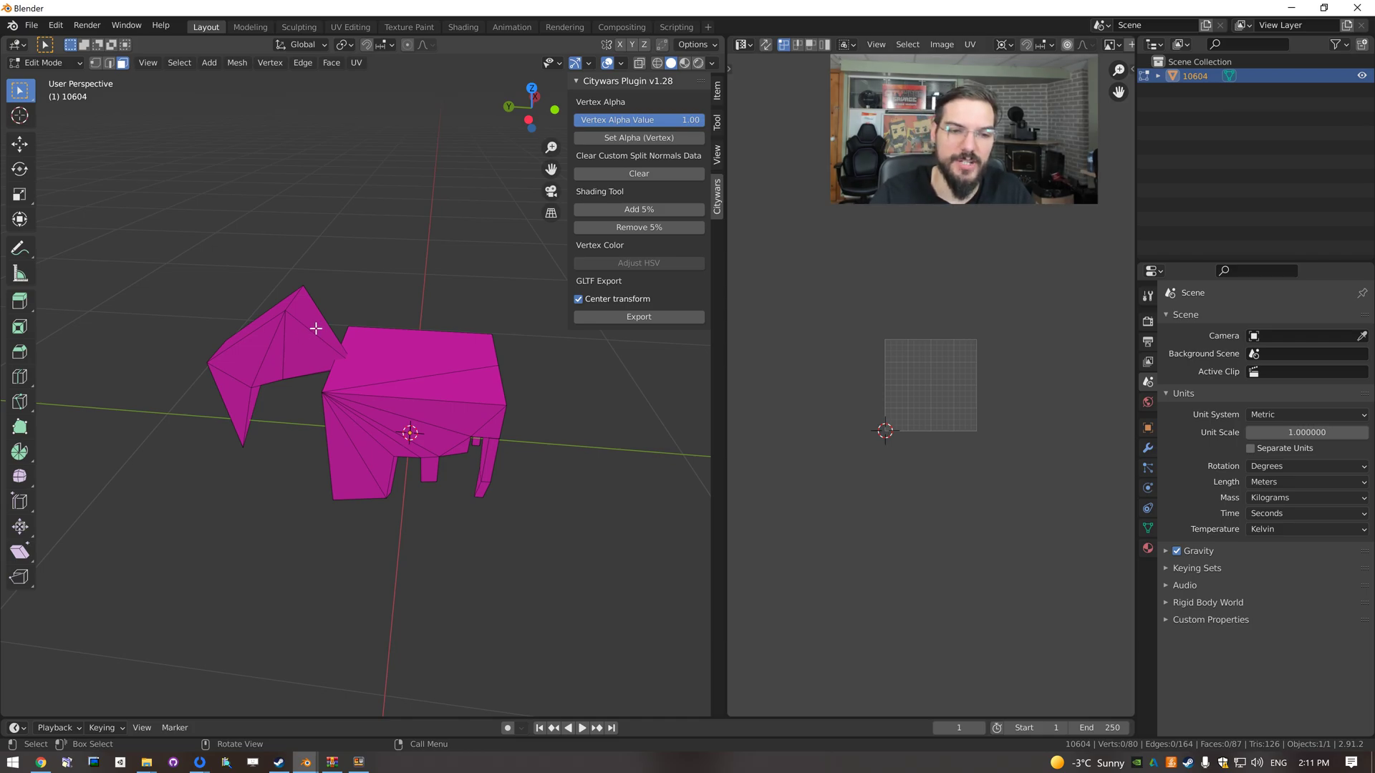
key("l")
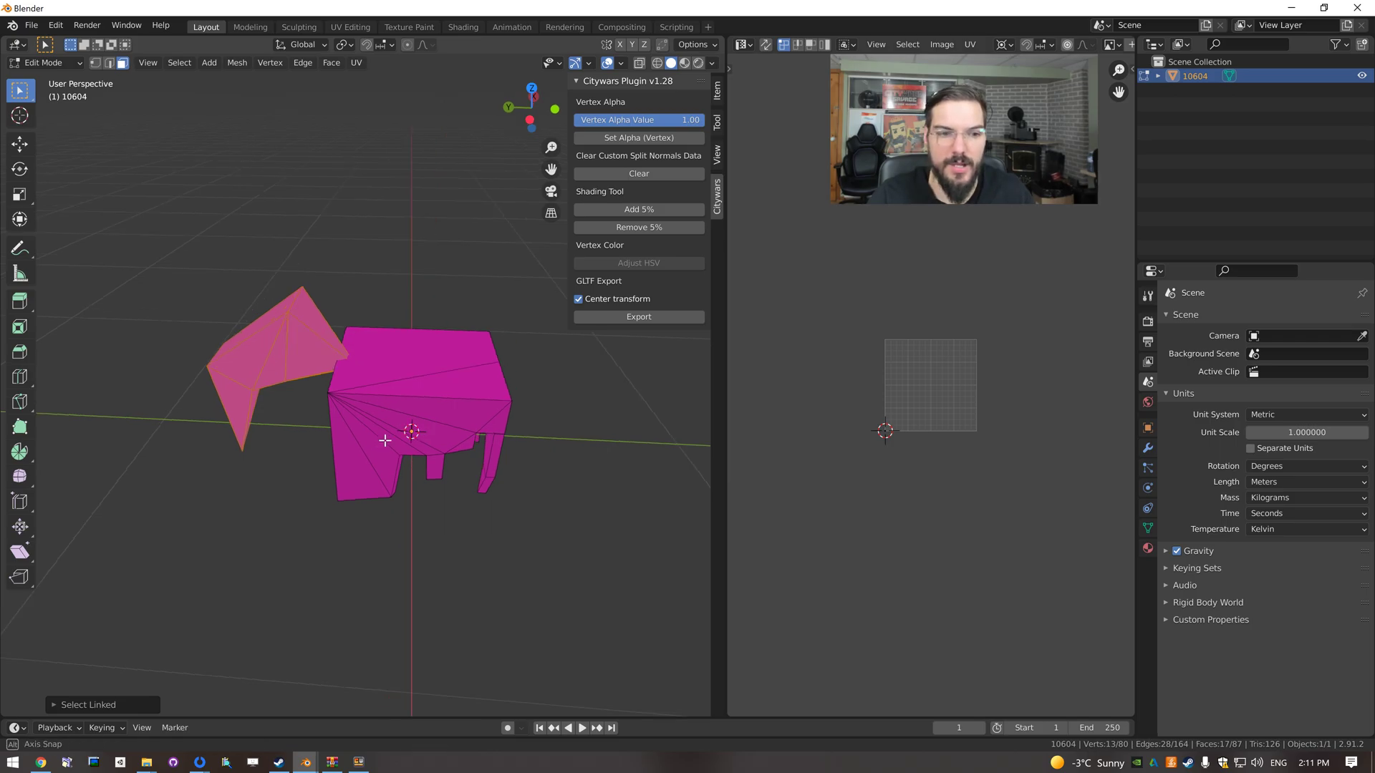
middle_click_drag(316, 329, 413, 417)
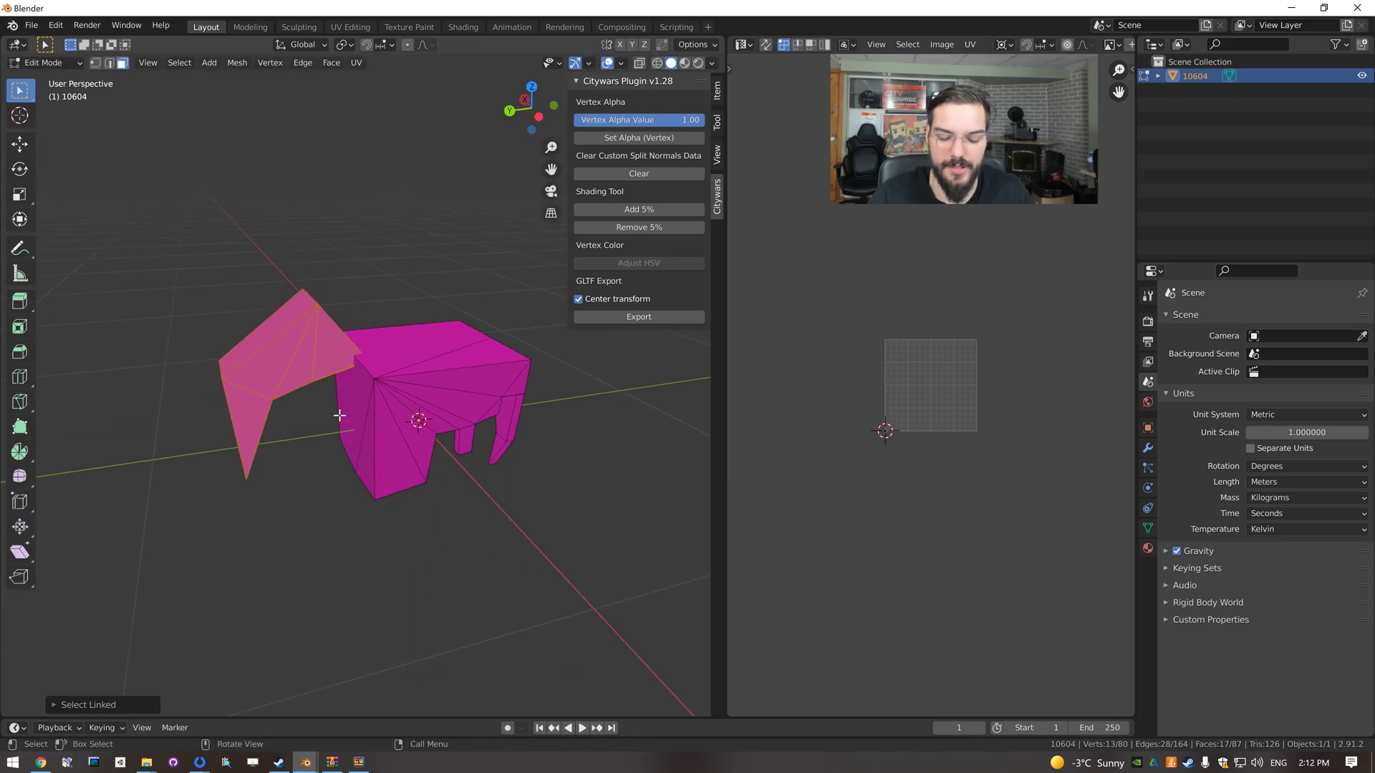
Scale up the selected ponytail, reposition it against the hair in the right orthographic view, and return to Object Mode.
key("KP_3")
key("s")
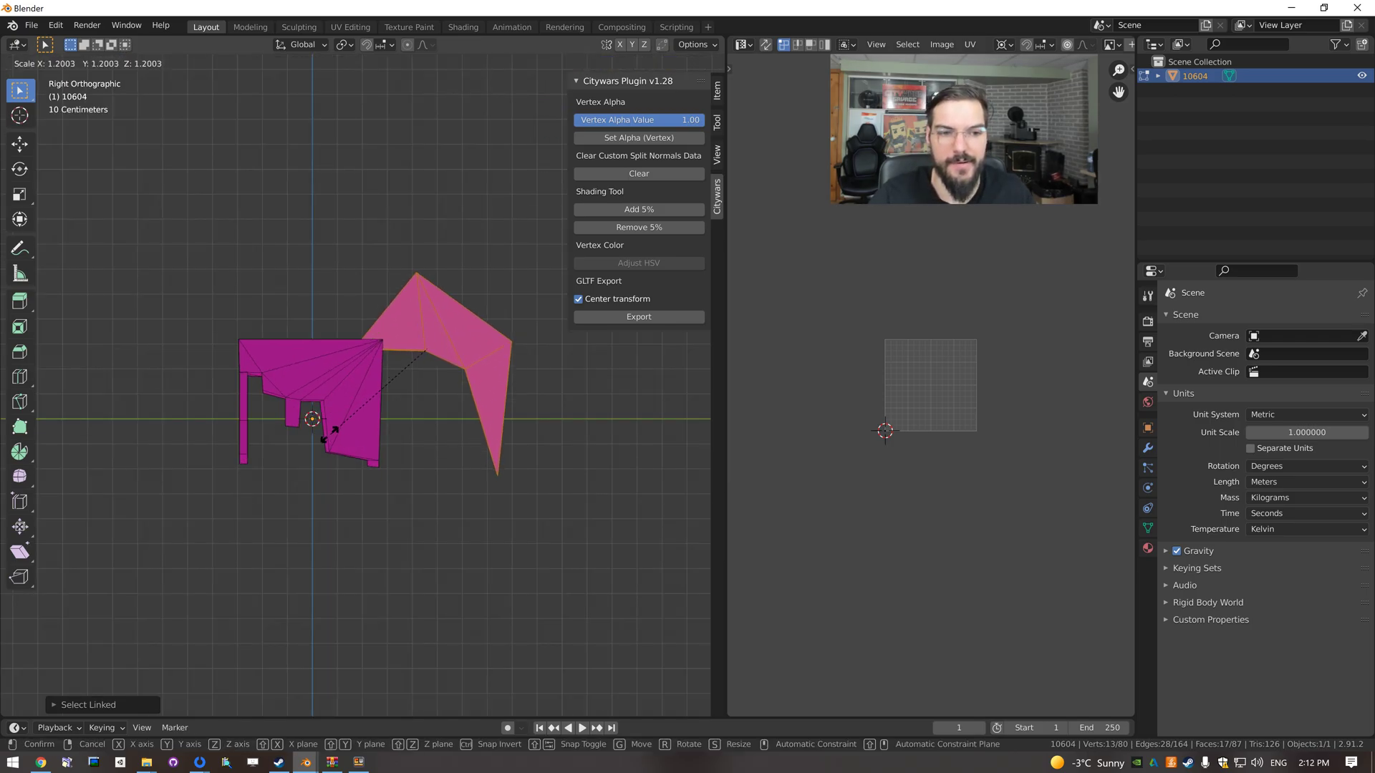
left_click(304, 487)
key("g")
left_click(340, 493)
key("Tab")
middle_click_drag(341, 491, 581, 419)
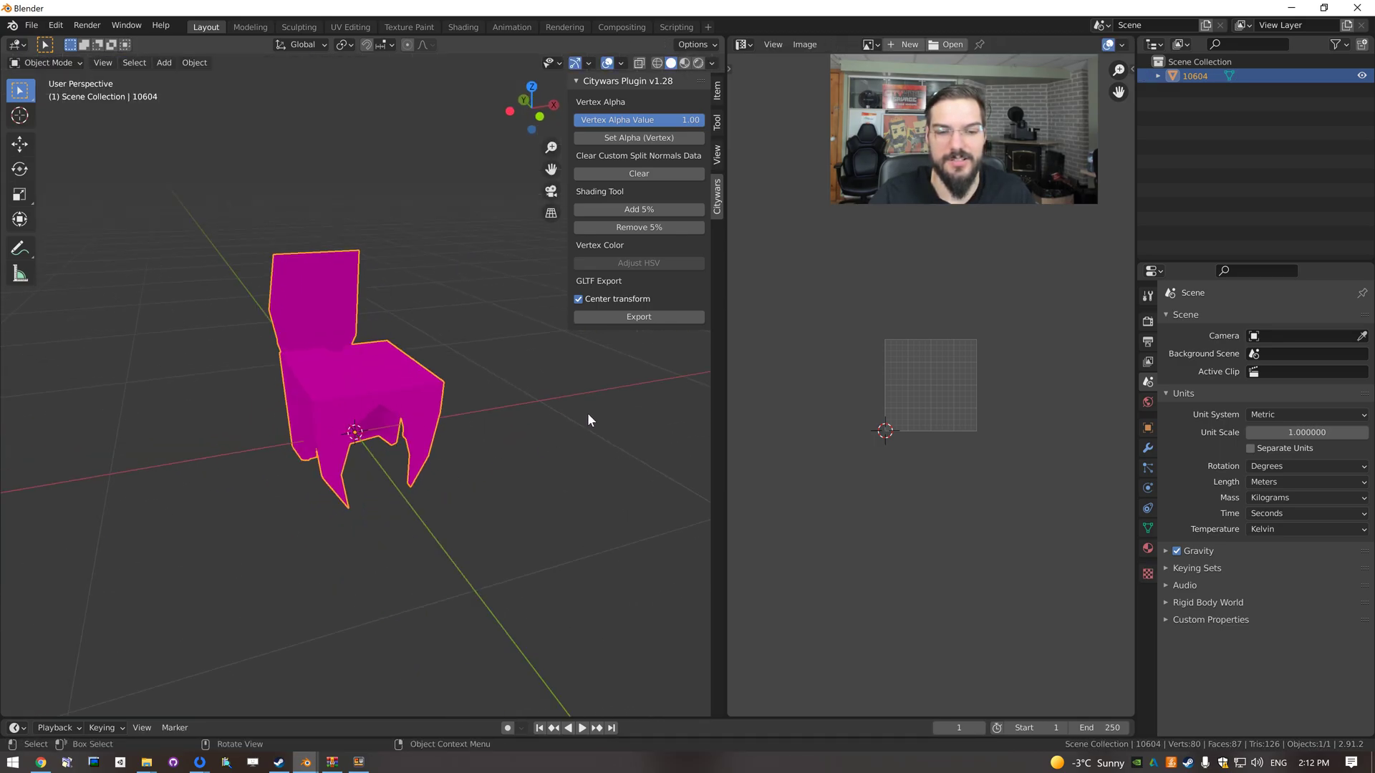
Export hair 10604 with its enlarged ponytail, switch to the Citywars game, and reload the nearby blocks to view it on the character.
left_click(647, 316)
left_click(357, 762)
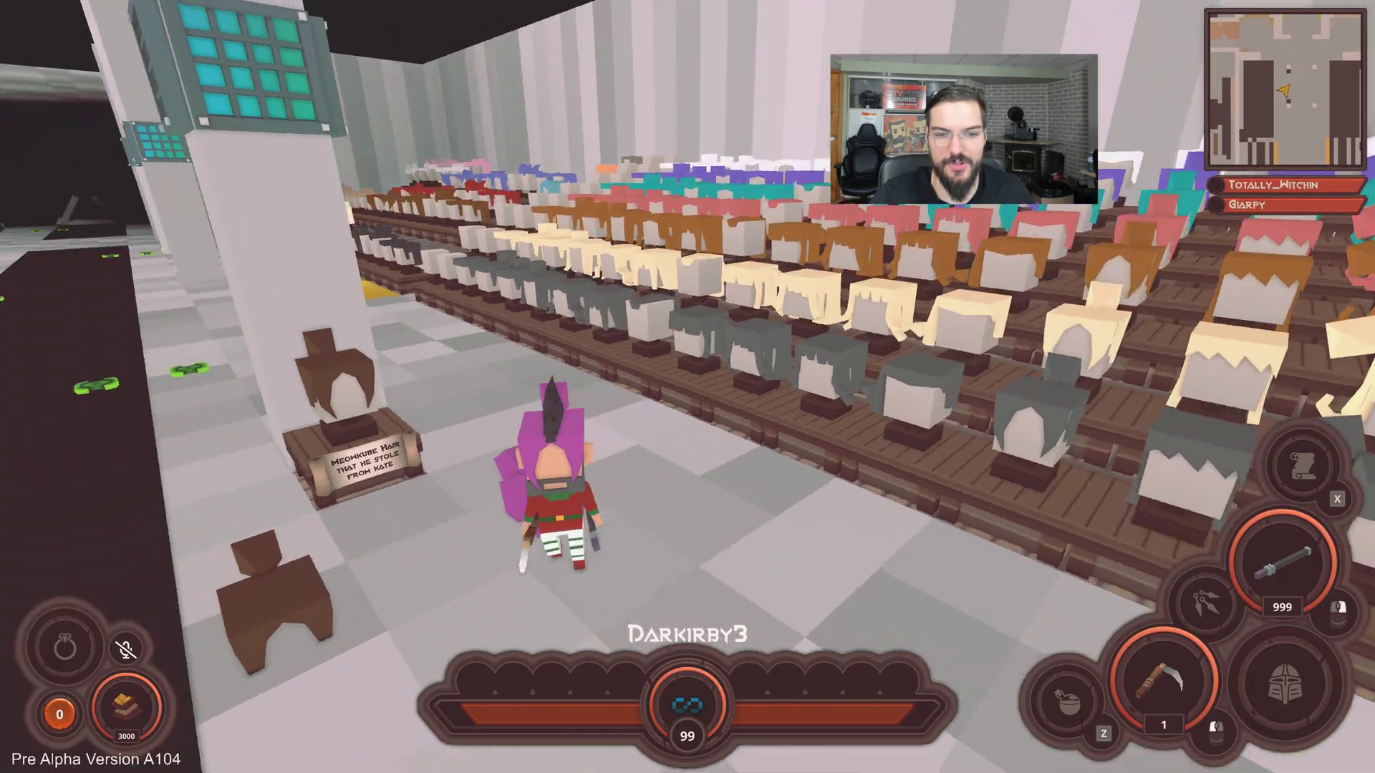
key("a")
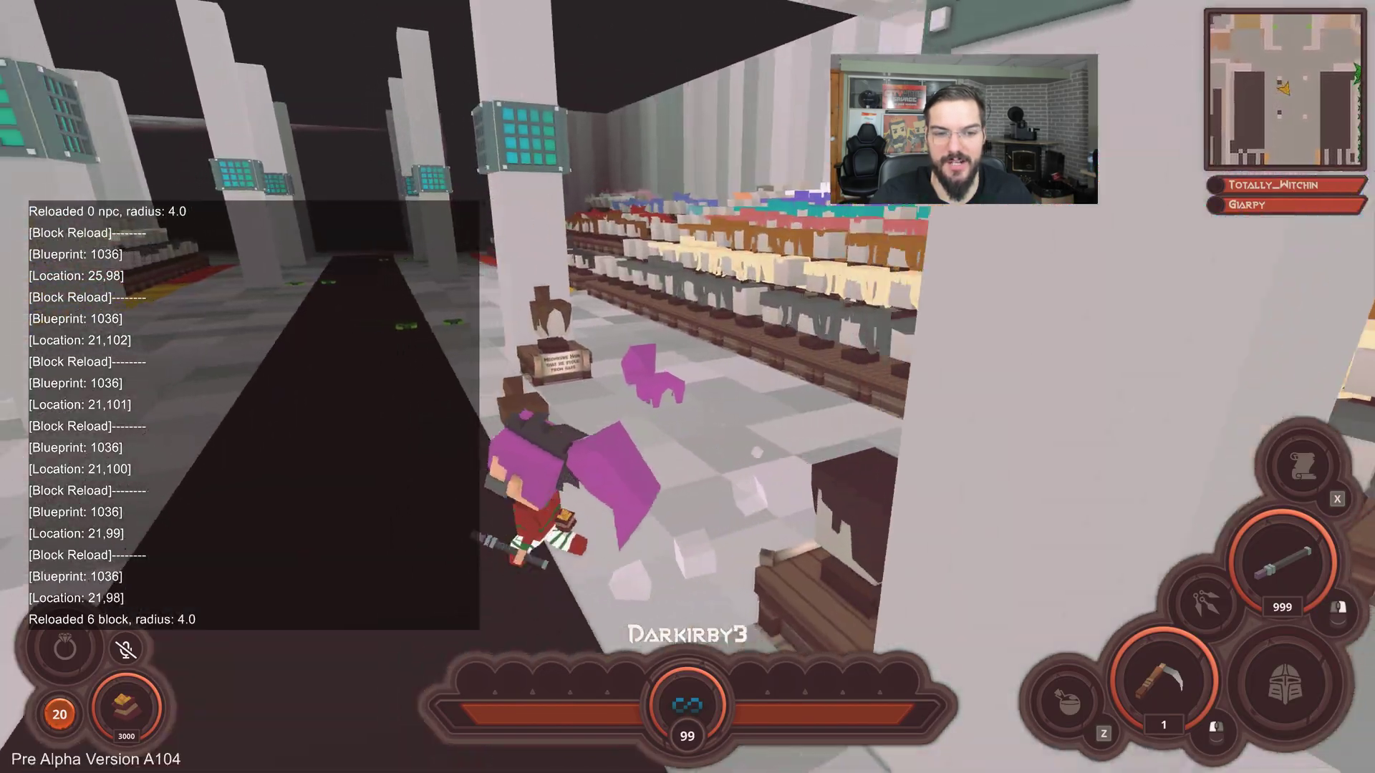
key("d")
key("a")
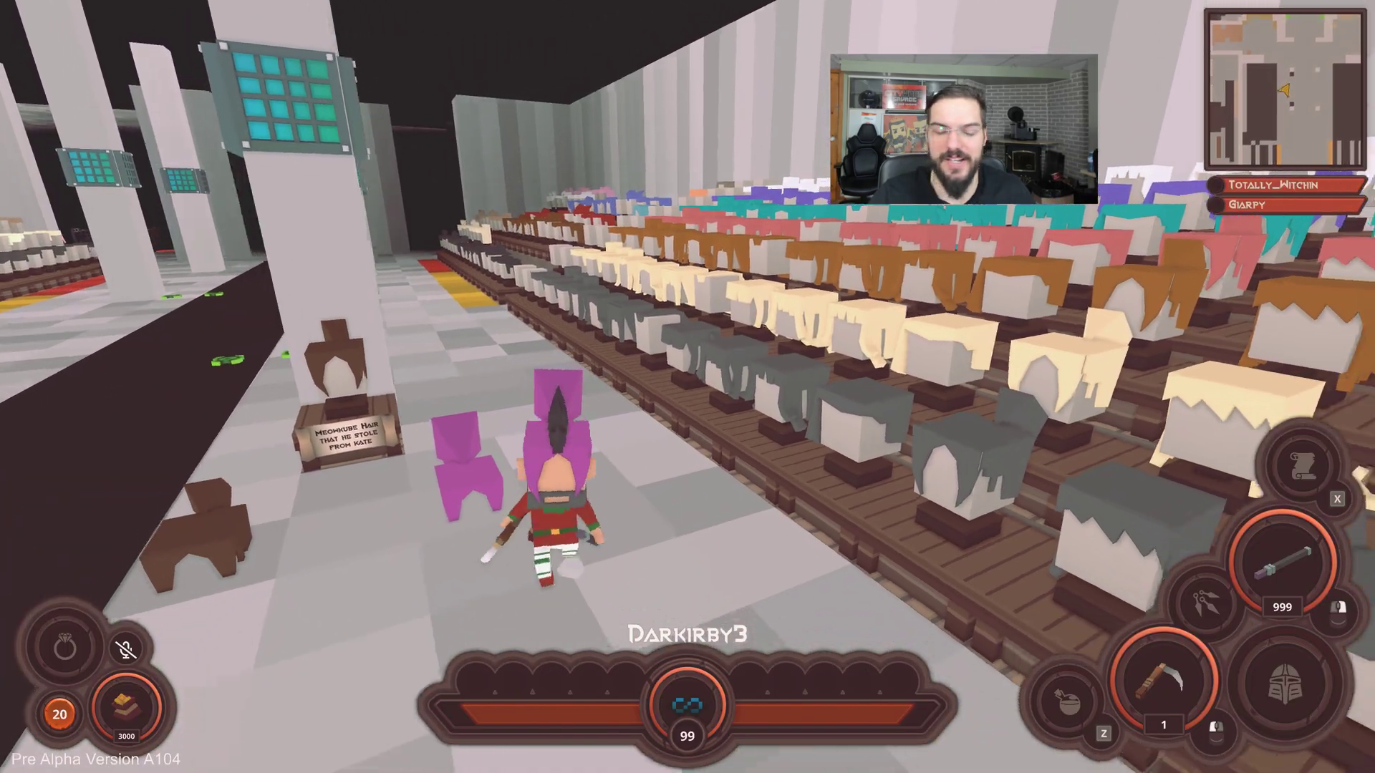
key("s")
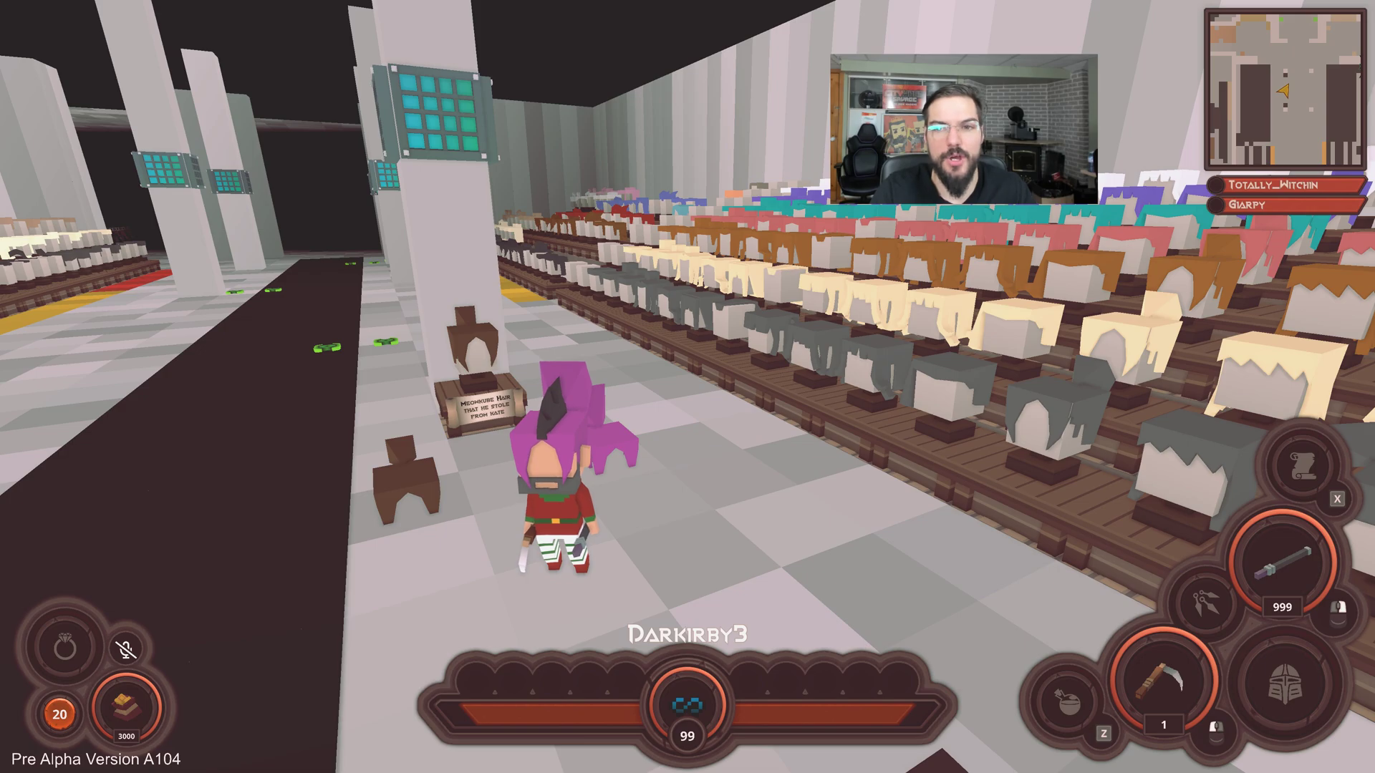
Enter 2.8 in the game chat and close the chat.
key("Return")
type("2.")
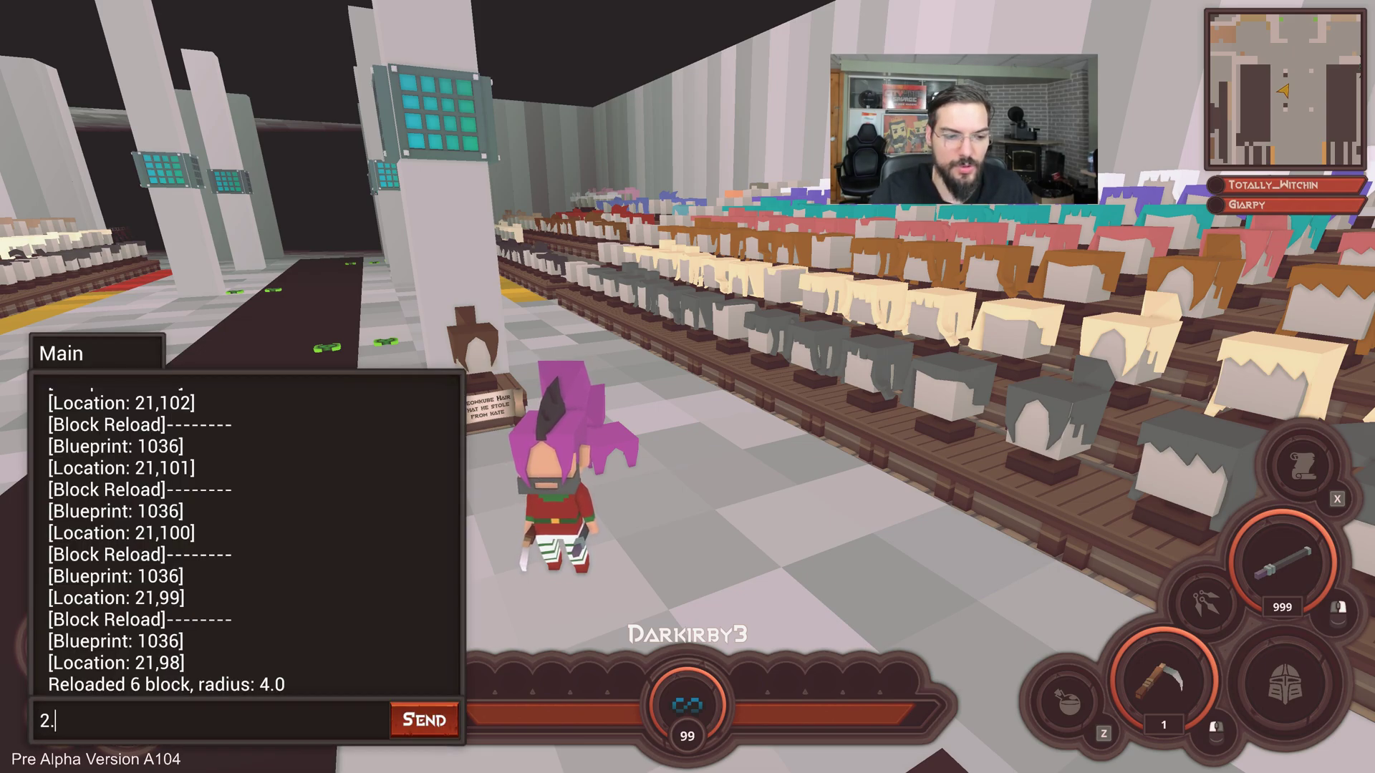
type("8")
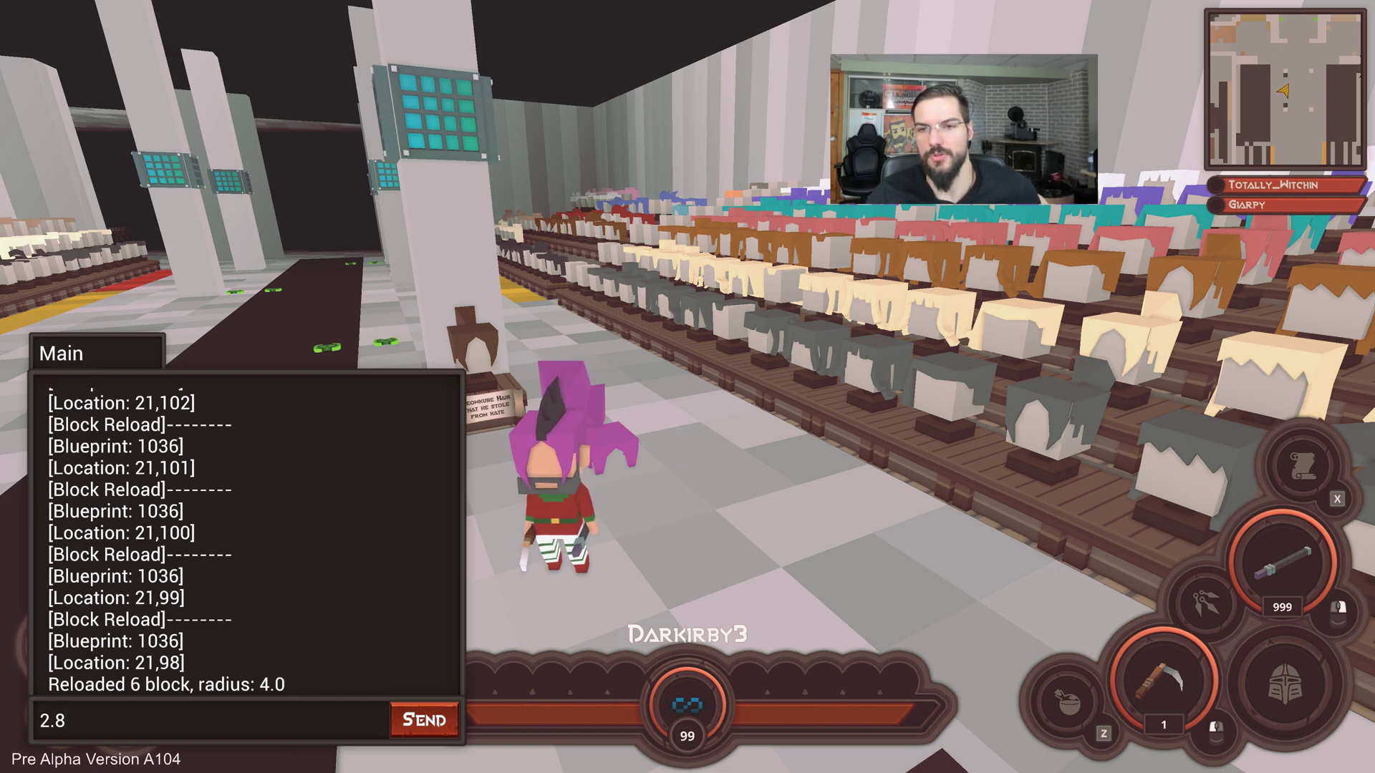
key("Return")
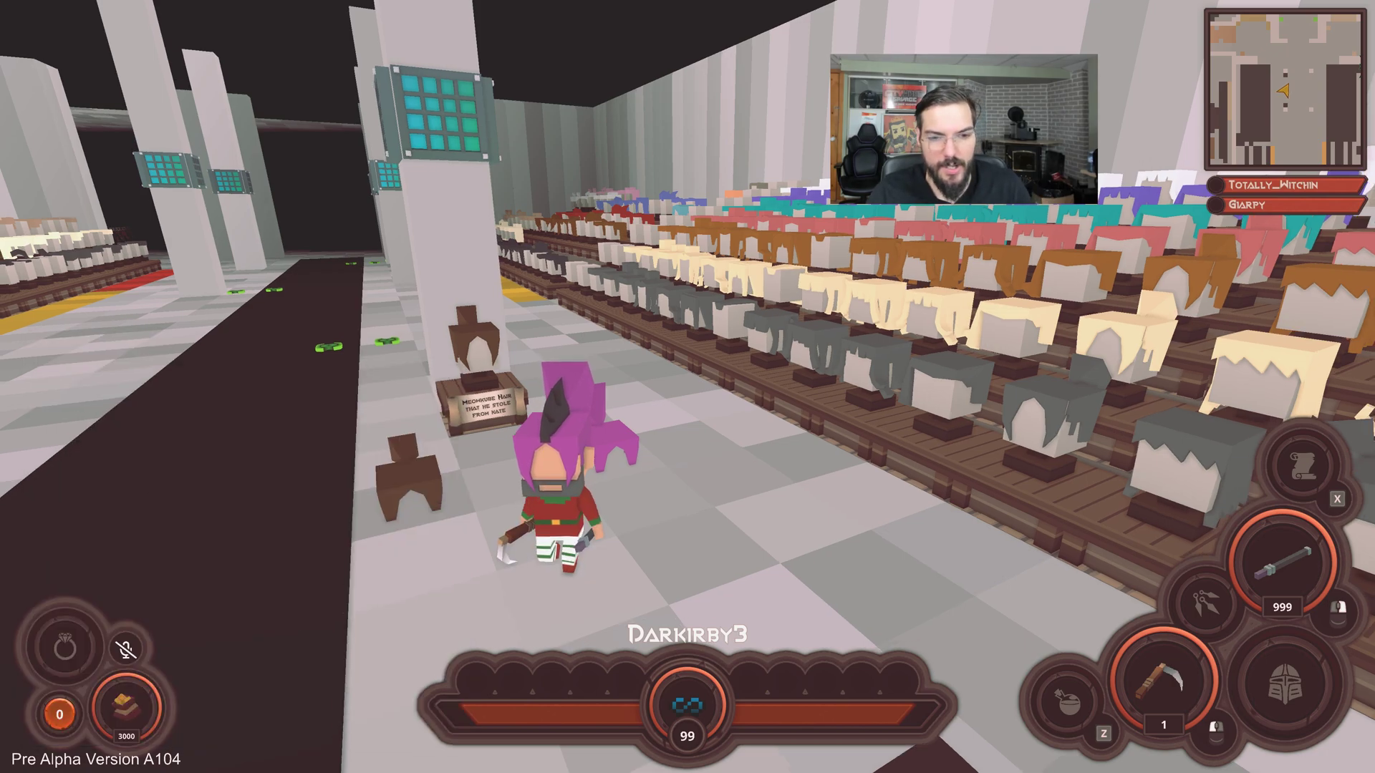
Walk the character around the displayed hair to examine the worn purple hair and its enlarged ponytail from several sides.
key("a")
key("d")
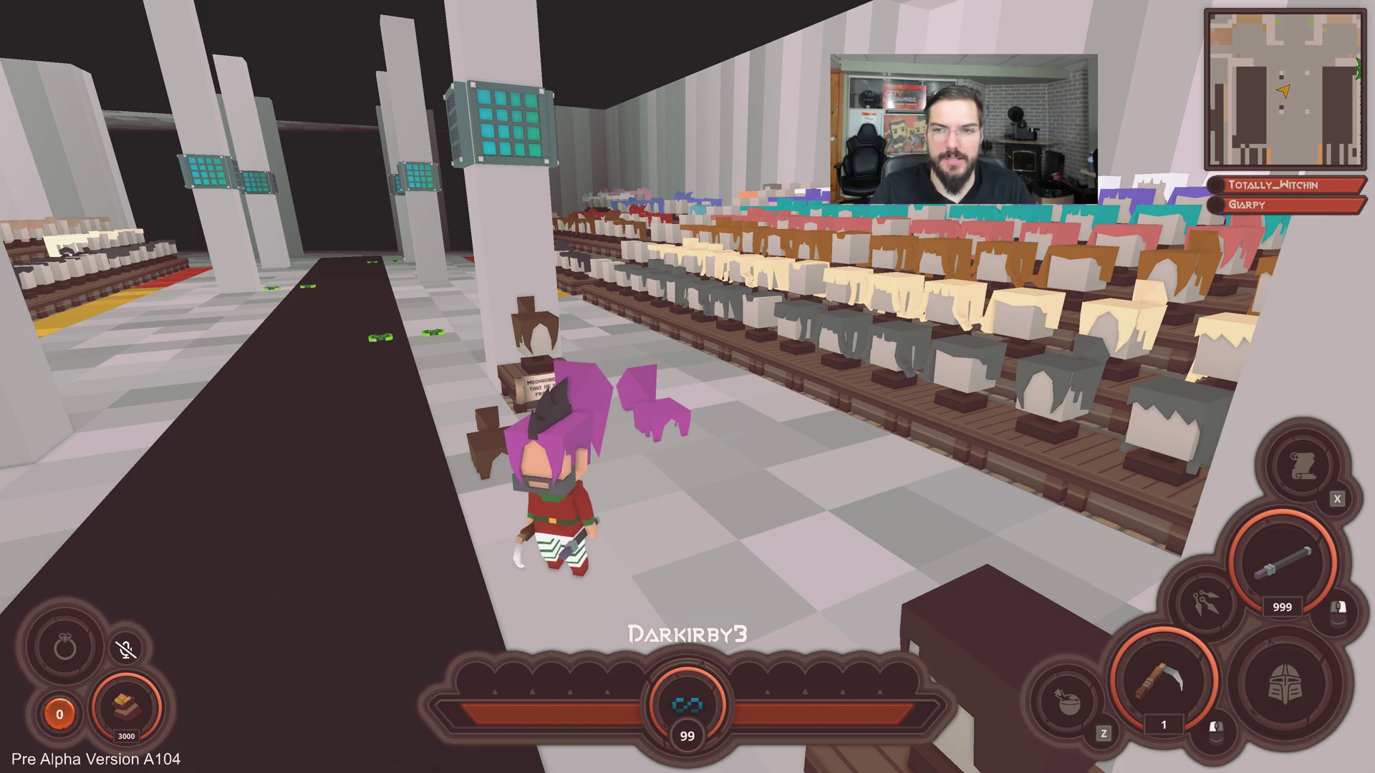
key("w")
key("s")
key("w")
key("s")
key("d")
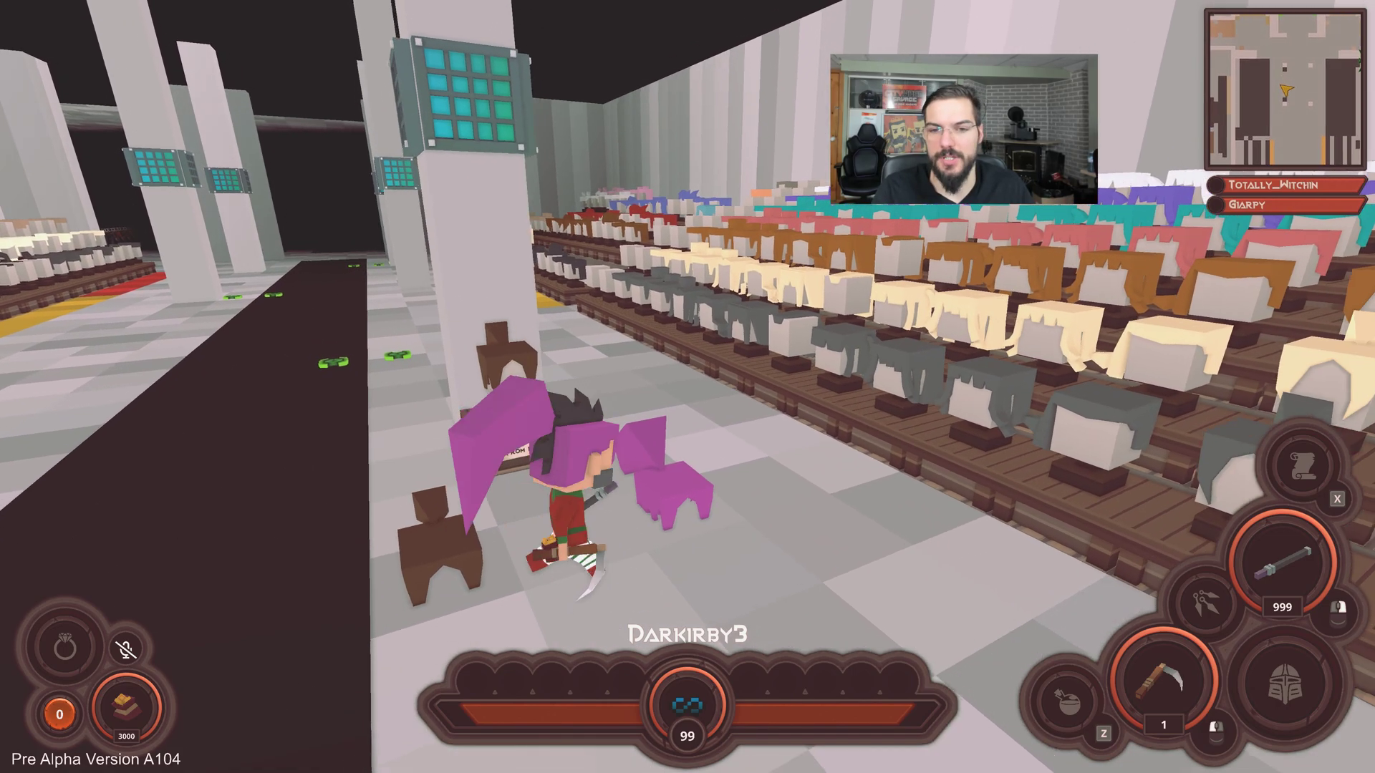
key("a")
key("s")
key("d")
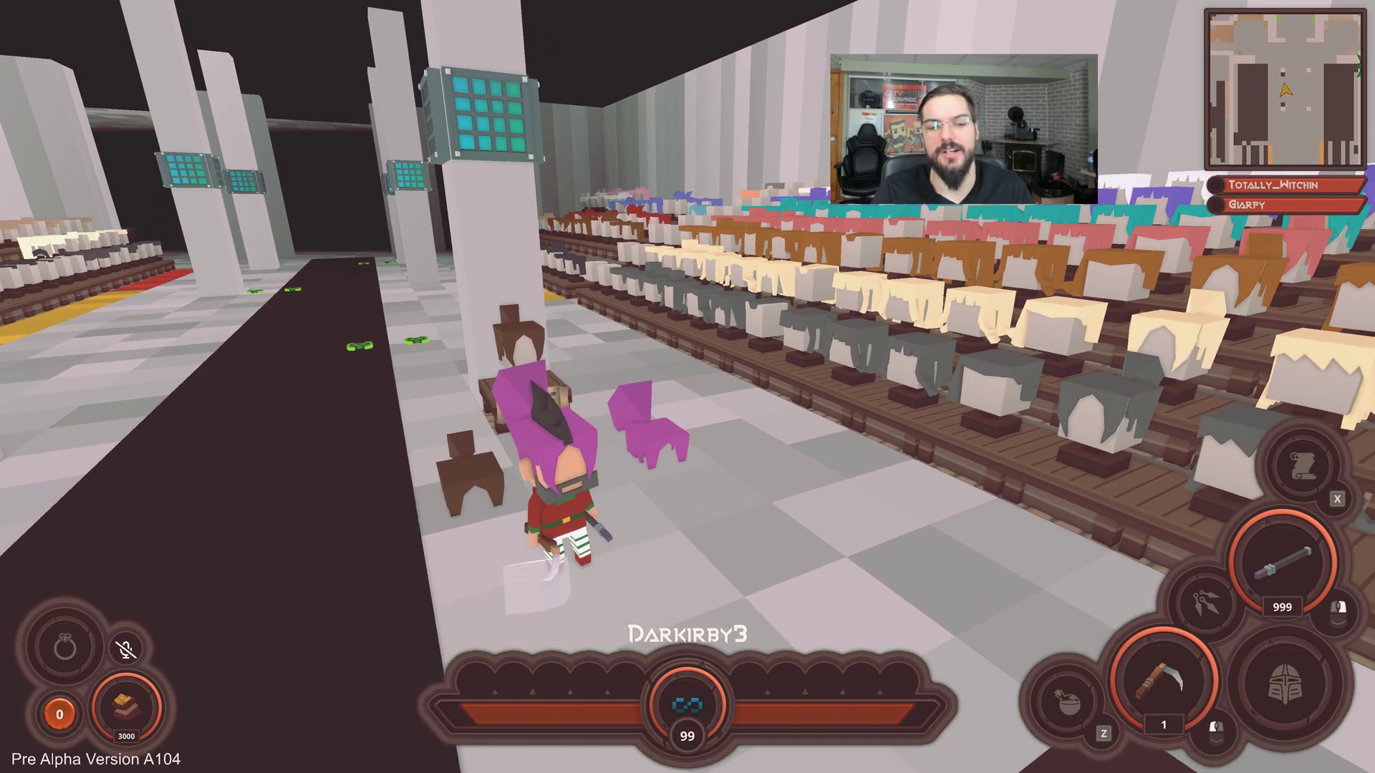